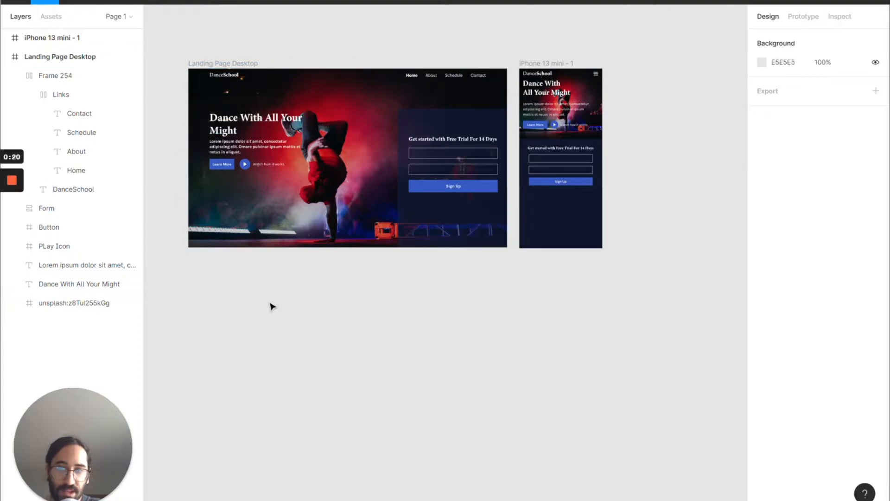
- Draw a frame about 1324 × 543 in the empty canvas area below the Landing Page Desktop frame
scroll(425, 305, left, 3)
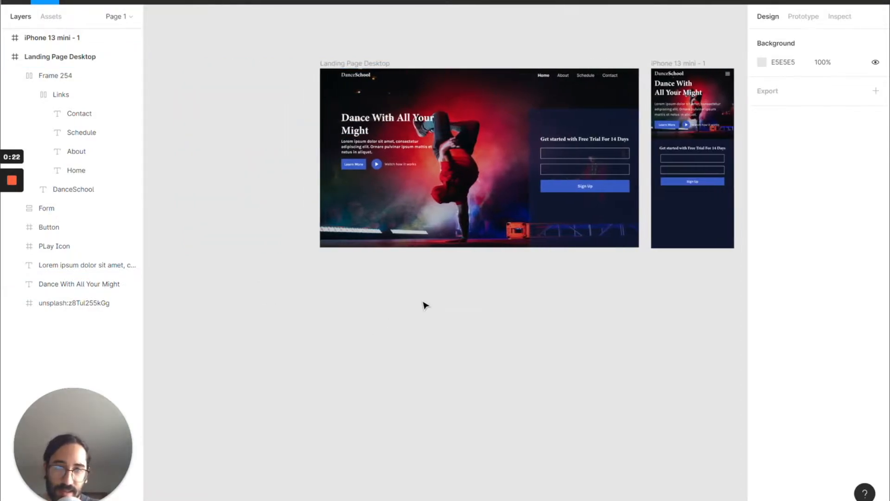
scroll(426, 305, down, 2)
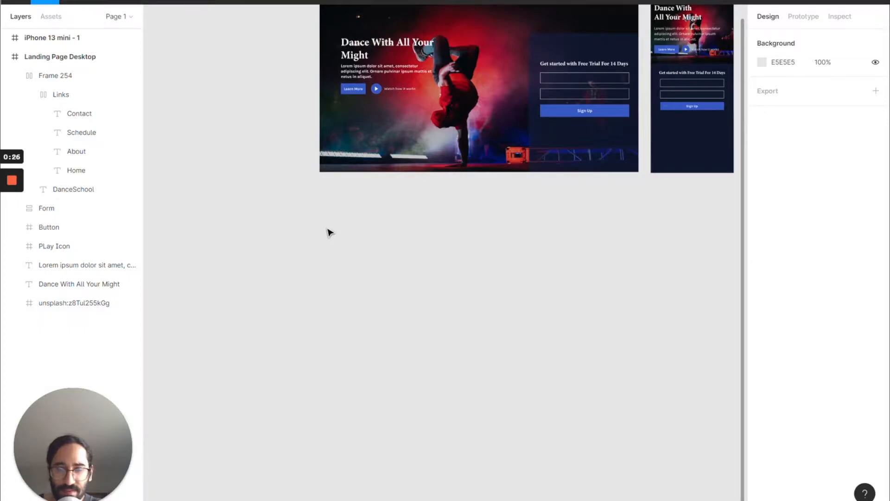
key(f)
drag(320, 223, 613, 343)
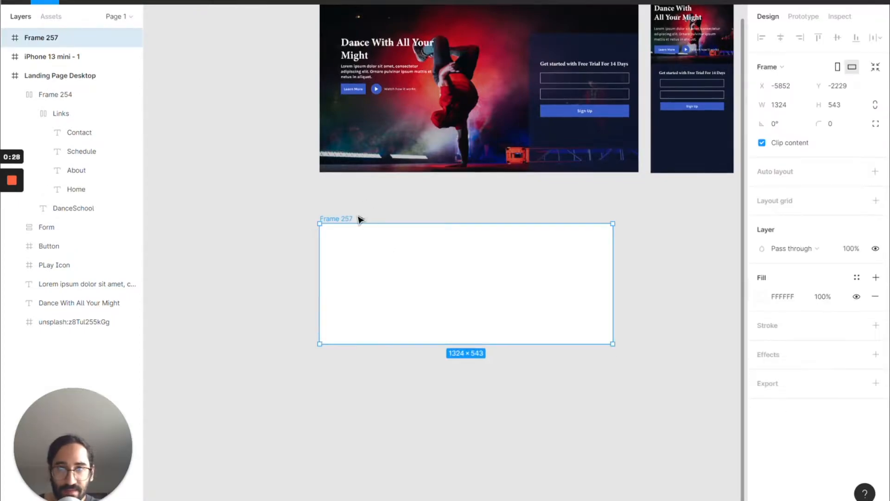
- Rename the new frame as Overview and extend its bottom edge to a height of about 882
double_click(348, 219)
text(Over)
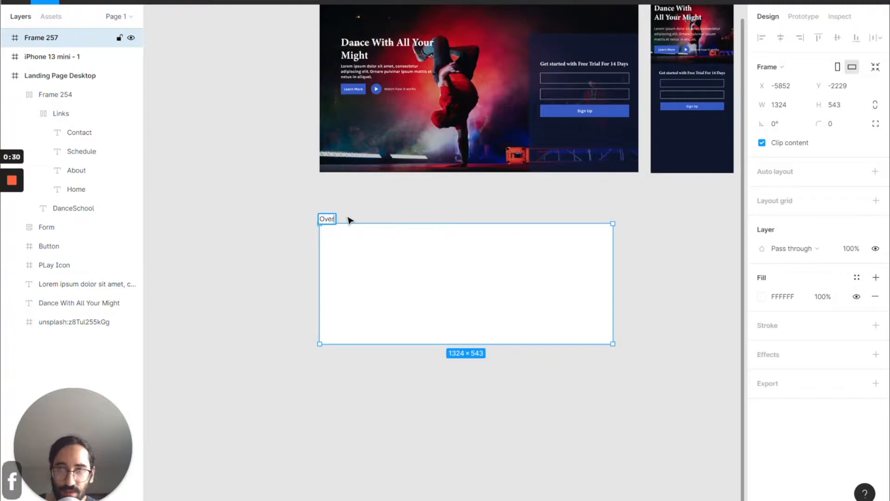
text(vie)
key(Return)
click(348, 218)
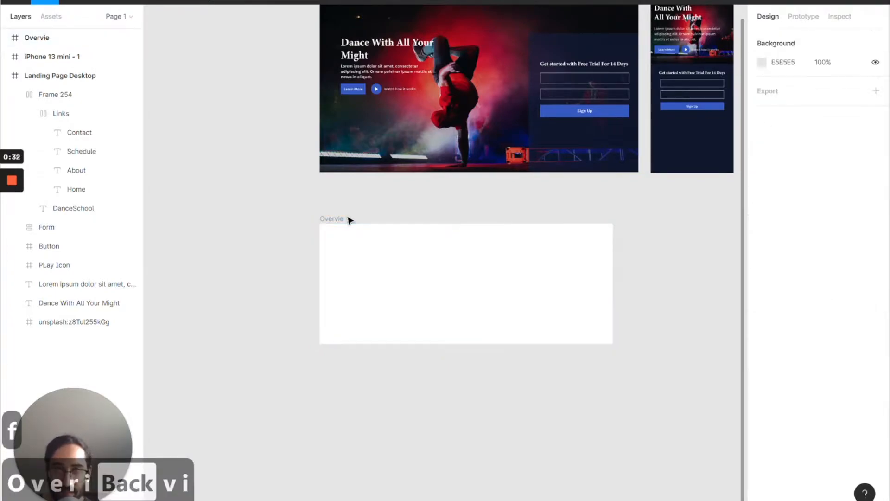
double_click(344, 218)
click(343, 219)
text(w)
key(Return)
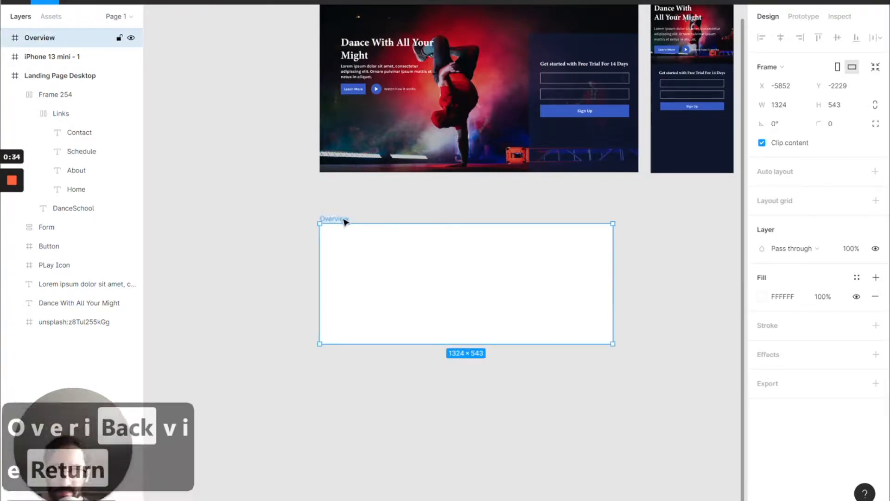
drag(487, 344, 487, 418)
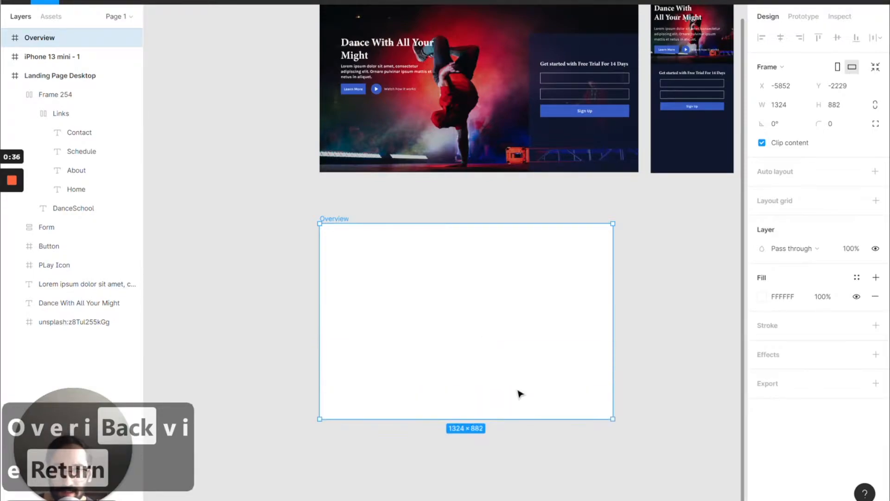
- Draw a frame about 570 × 214 in the upper-left area of the Overview frame and give it a red D15353 fill
key(f)
drag(340, 249, 467, 296)
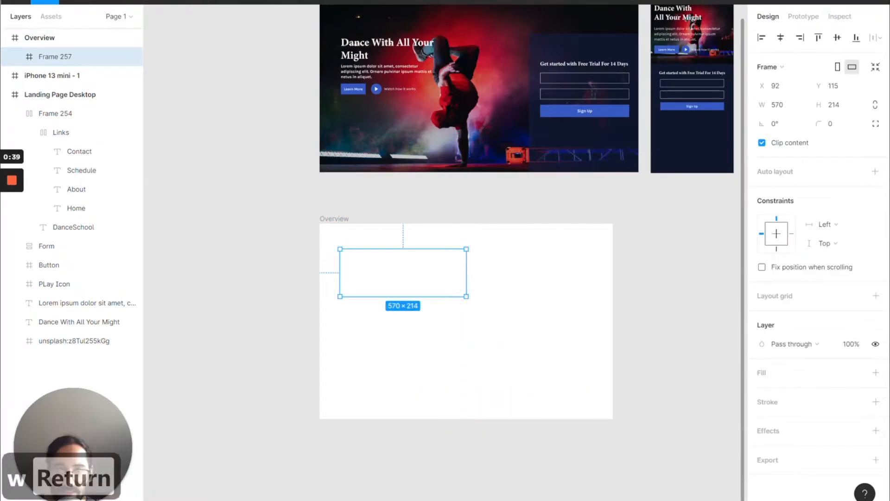
click(877, 372)
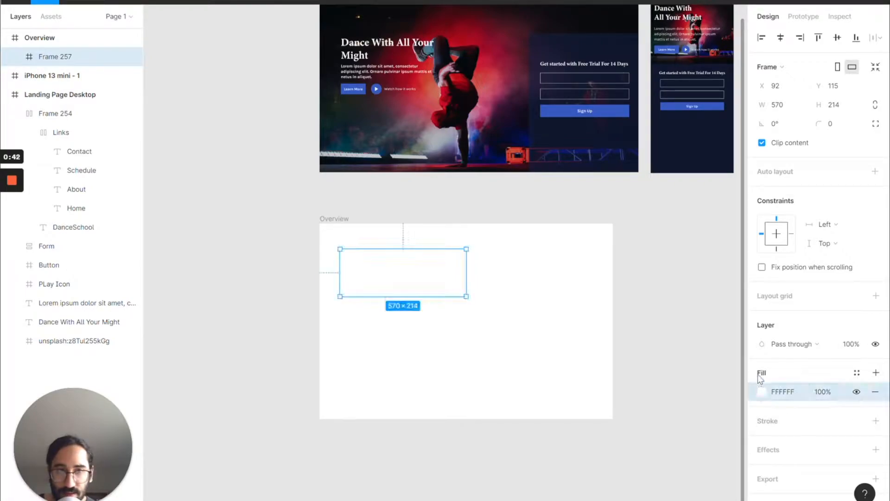
click(763, 391)
drag(680, 284, 692, 247)
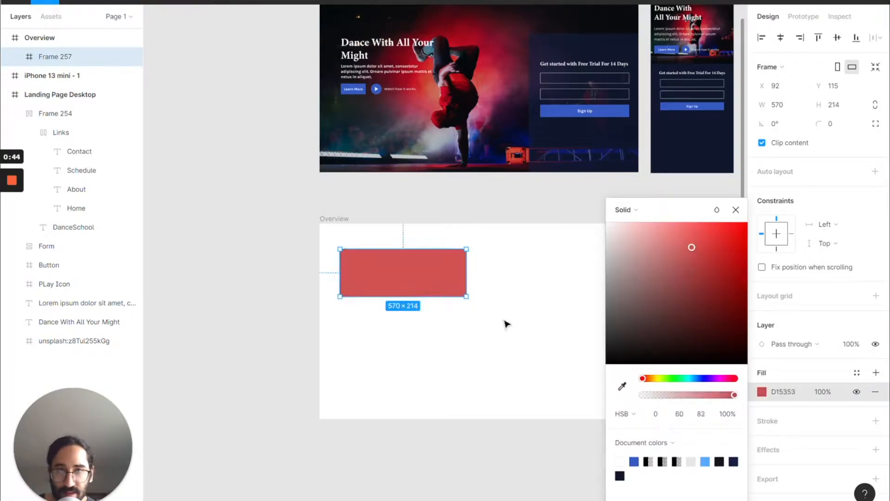
click(506, 322)
- Add the text "Label1" near the upper-left corner of the red frame and set the text box to auto width
click(453, 281)
scroll(454, 282, up, 2)
ctrl+scroll(453, 282, up, 2)
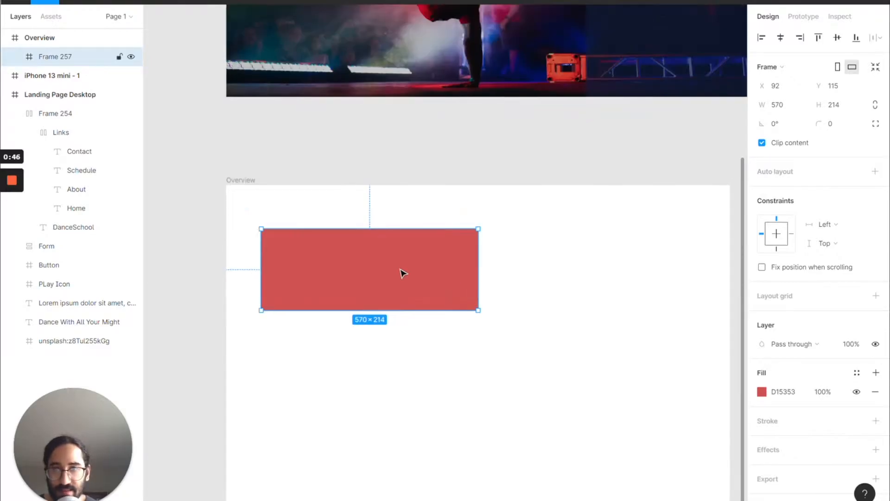
scroll(402, 273, up, 3)
scroll(402, 273, left, 2)
ctrl+scroll(402, 274, up, 3)
scroll(402, 271, down, 3)
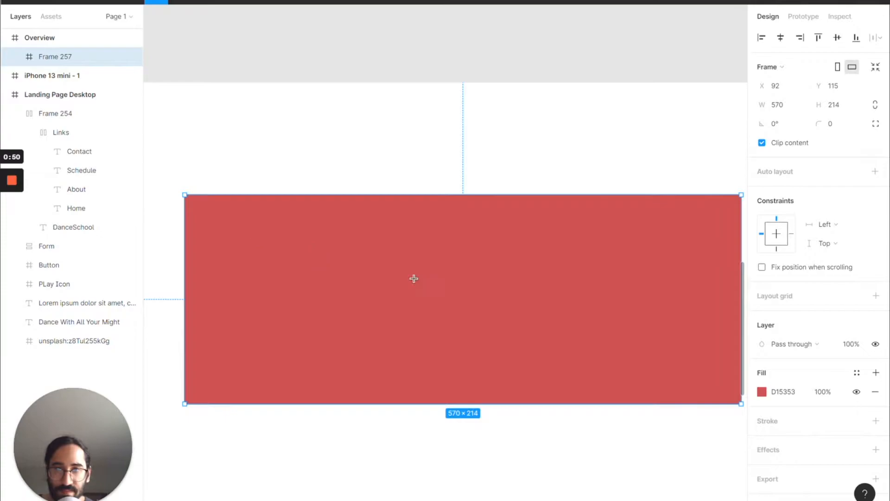
drag(237, 228, 428, 280)
text(Label)
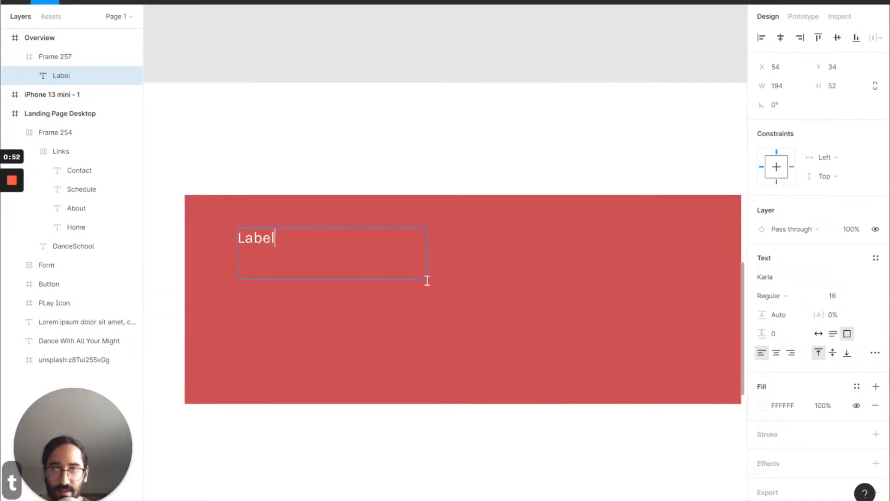
text(1 1)
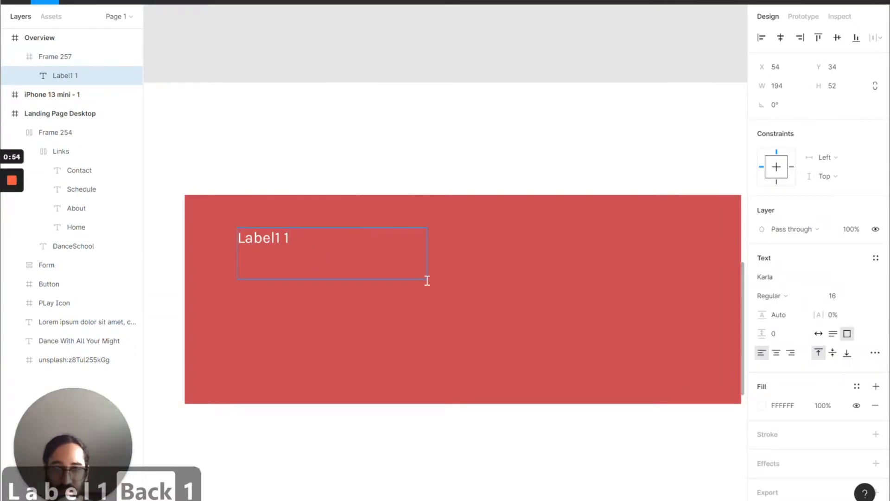
key(BackSpace)
click(817, 334)
key(Escape)
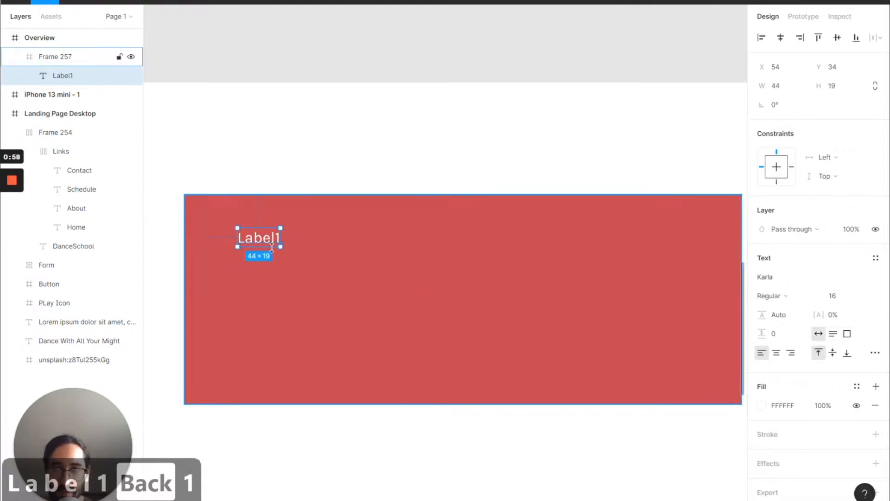
- Duplicate the Label1 text directly below the original and change the copy's text to "Label 2"
drag(271, 242, 269, 299)
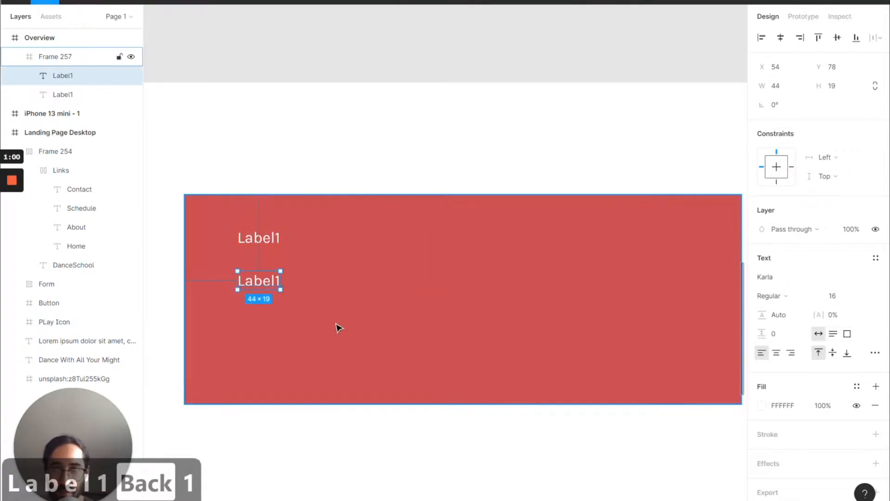
double_click(274, 281)
text(Label 2)
key(Escape)
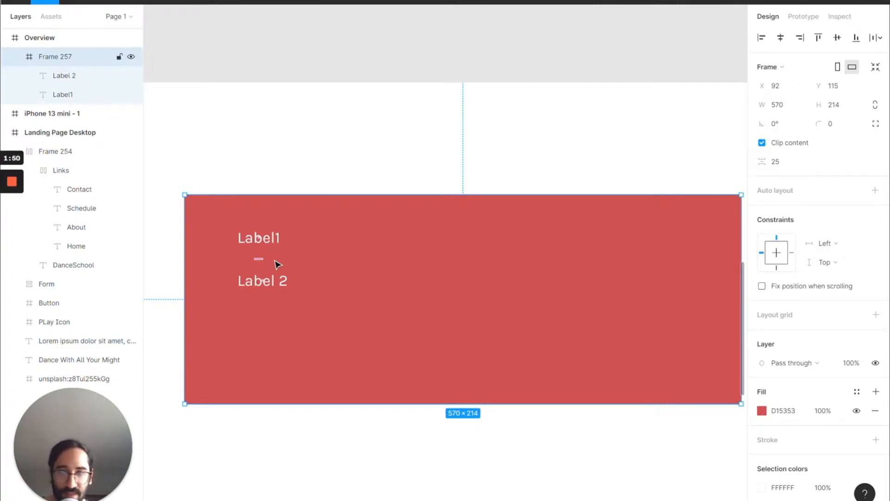
- Duplicate the Label 2 text directly below itself, keeping the same 25 spacing as between the first two labels
click(261, 240)
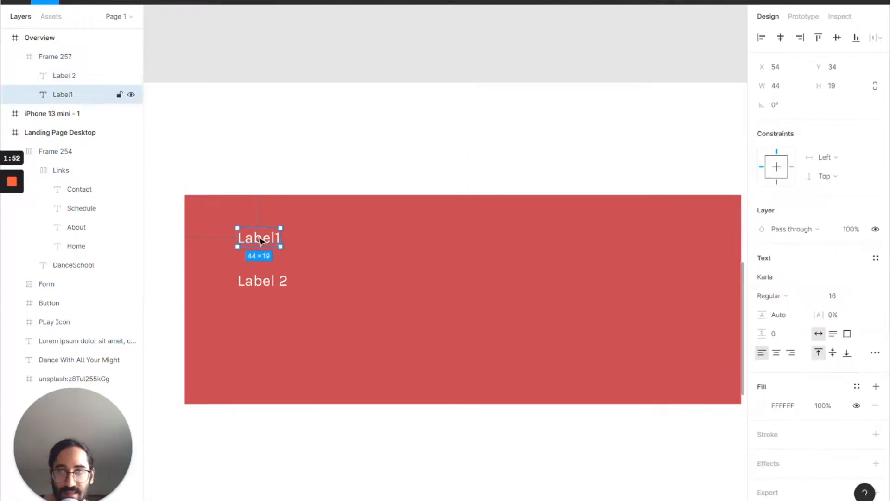
click(260, 286)
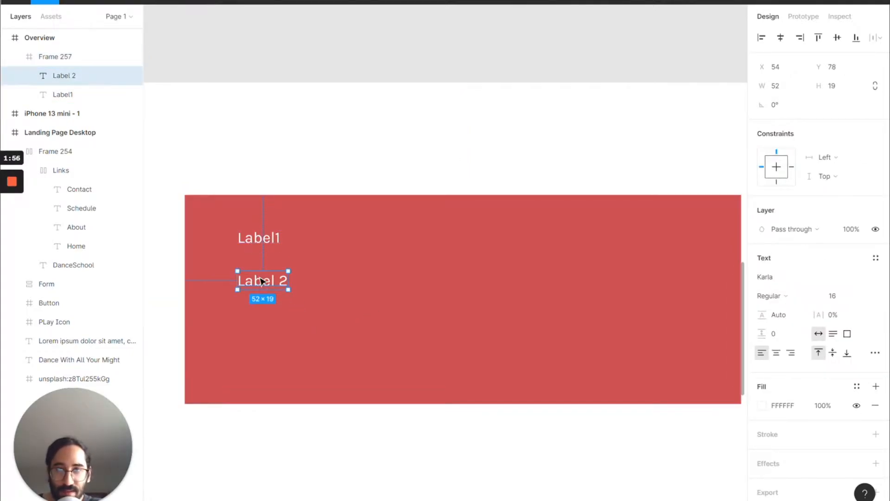
drag(261, 283, 263, 326)
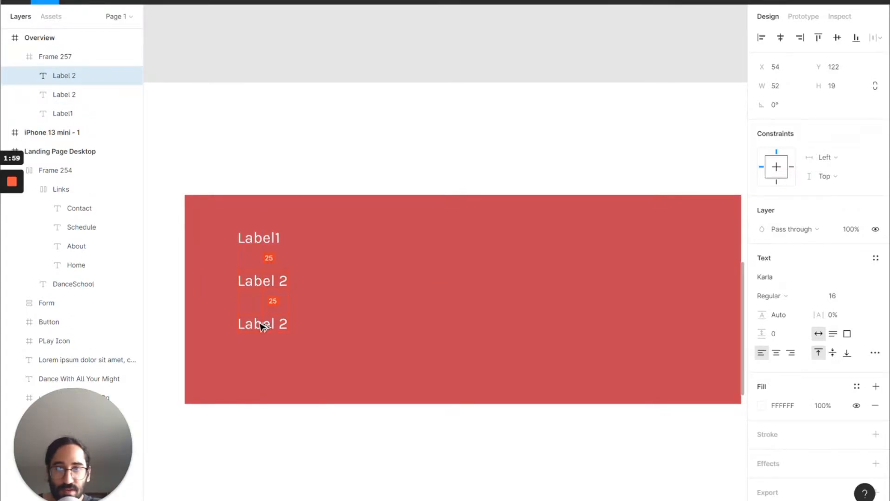
click(258, 278)
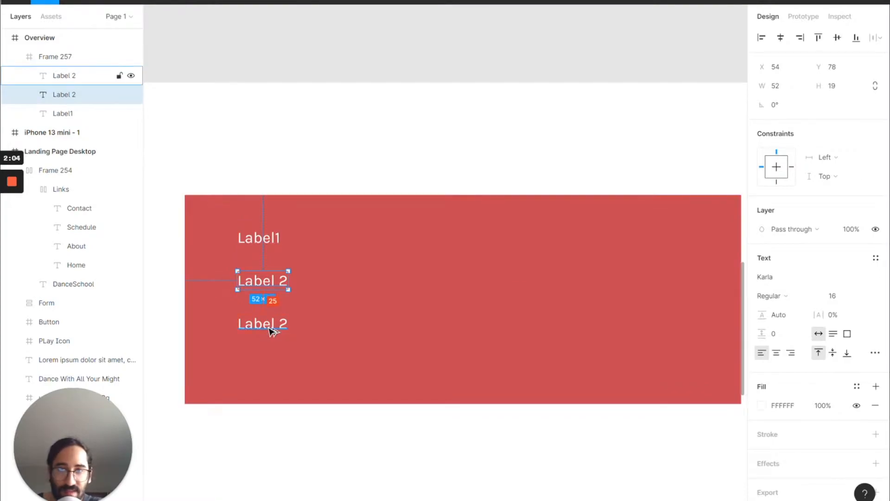
click(304, 425)
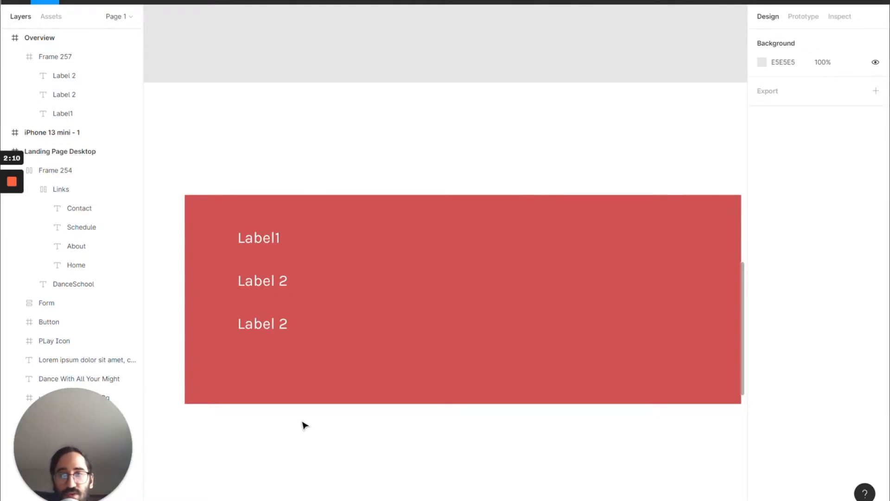
click(261, 242)
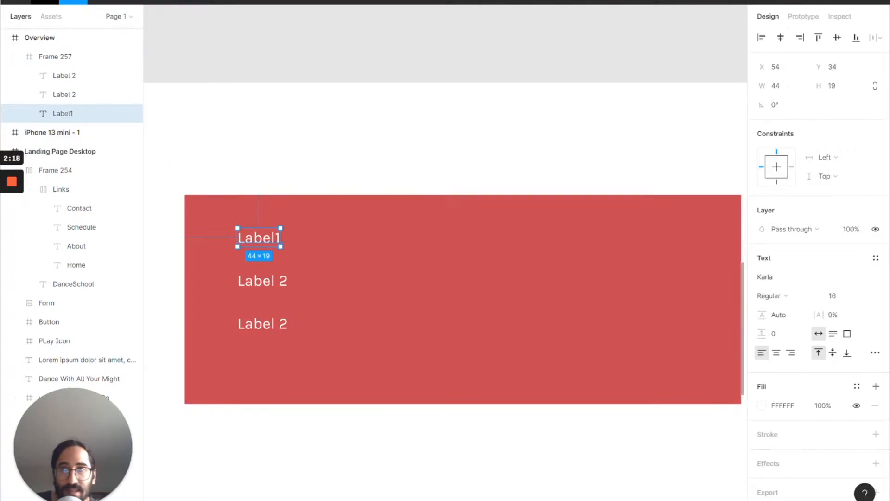
click(348, 397)
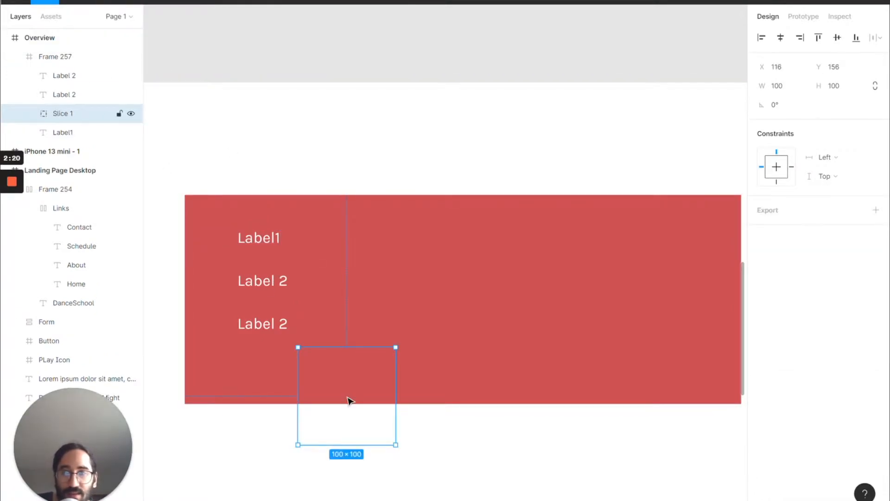
key(Delete)
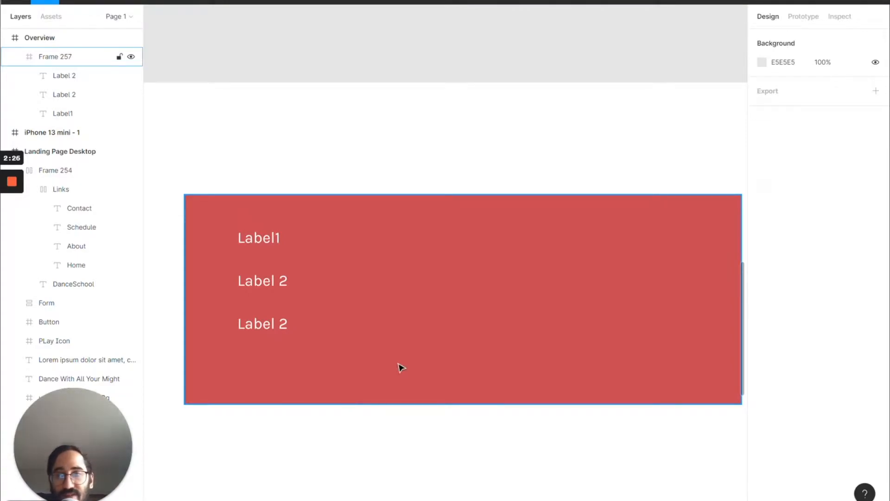
- Add a 10 px layout grid to the red frame holding the labels and darken the frame's fill to 502E2E
click(441, 322)
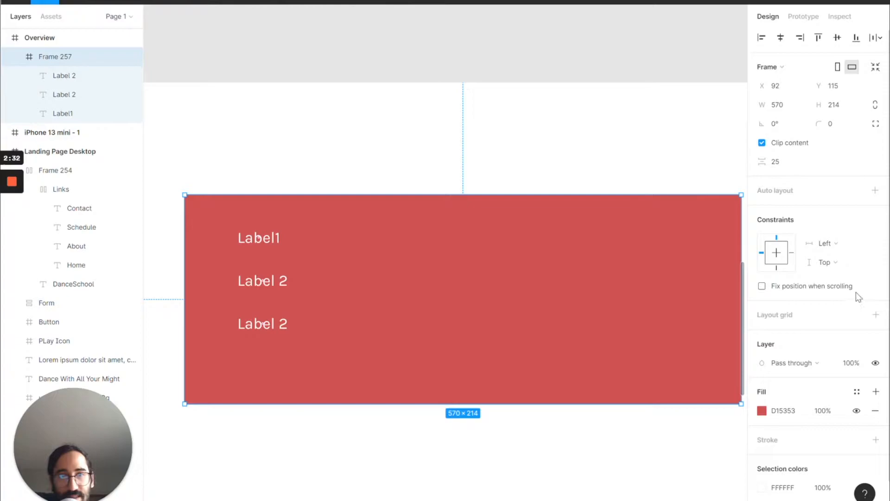
click(876, 315)
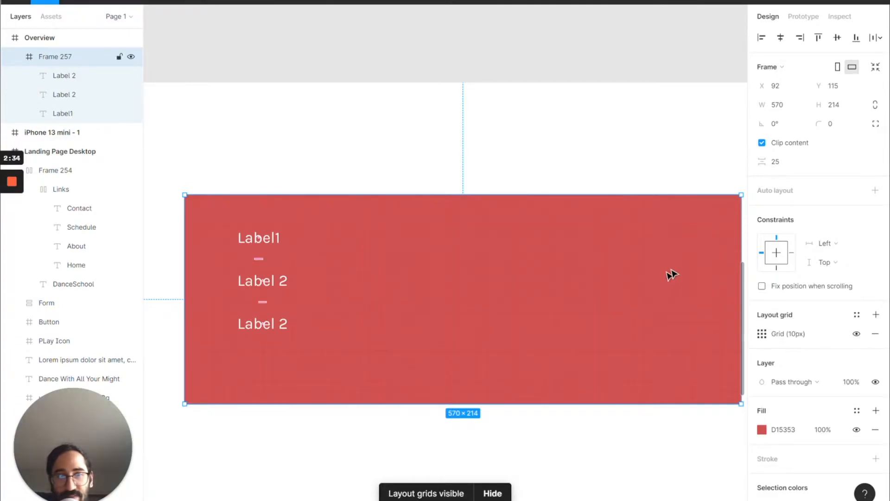
click(762, 430)
drag(686, 302, 665, 319)
click(526, 415)
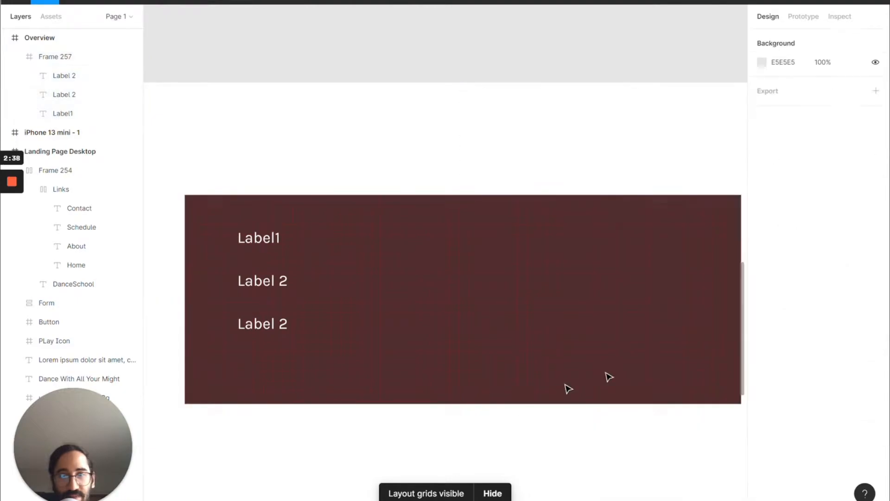
- Switch the label frame's layout grid from a uniform grid to columns
click(606, 288)
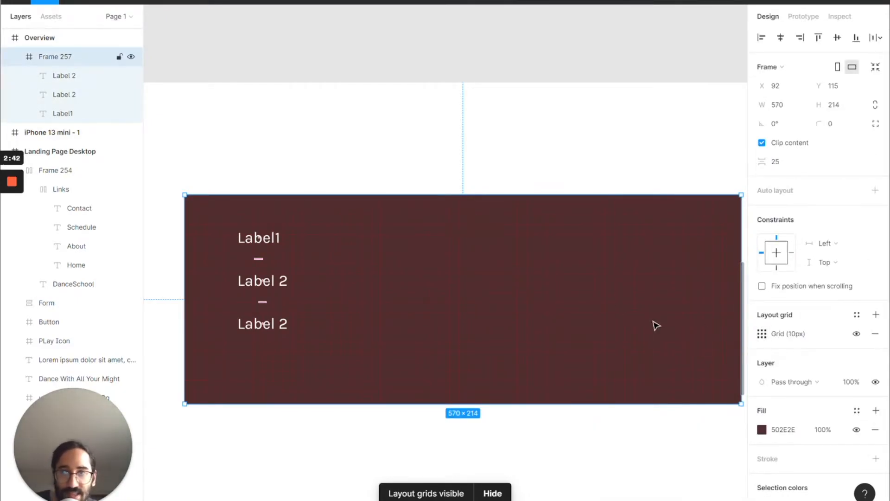
click(762, 333)
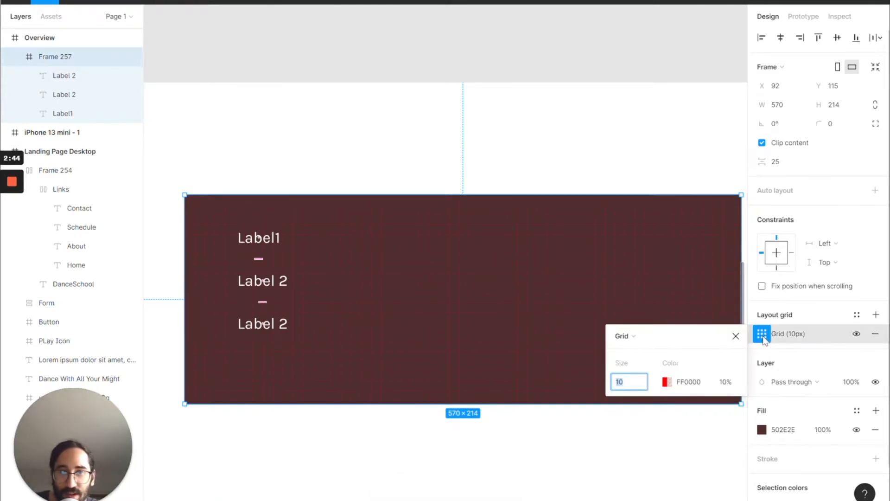
click(638, 343)
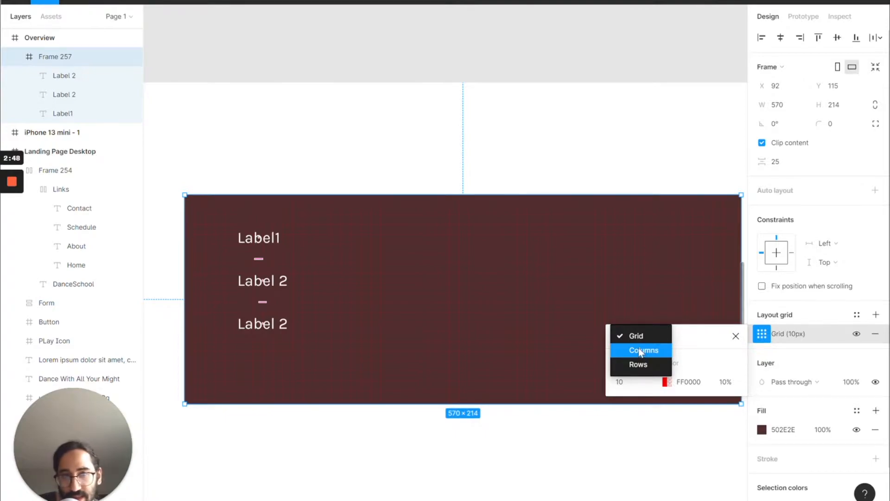
click(642, 350)
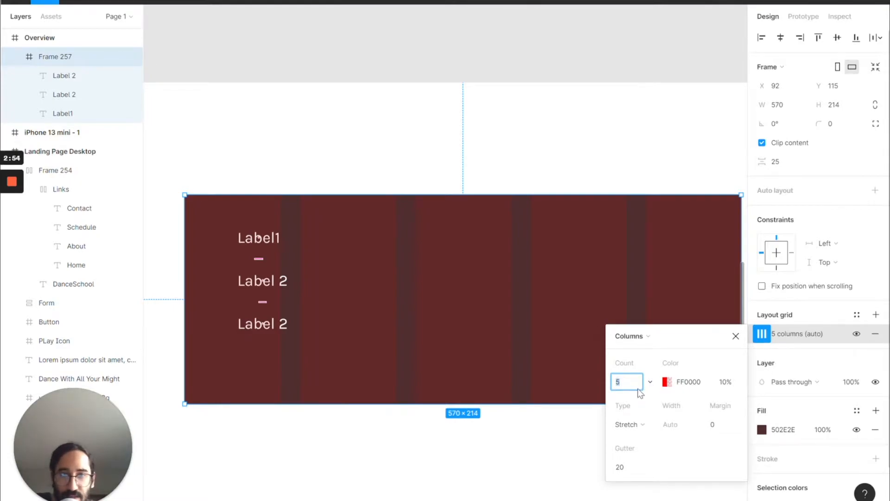
- Set the column grid's margin to 24 and its gutter to 16
click(716, 425)
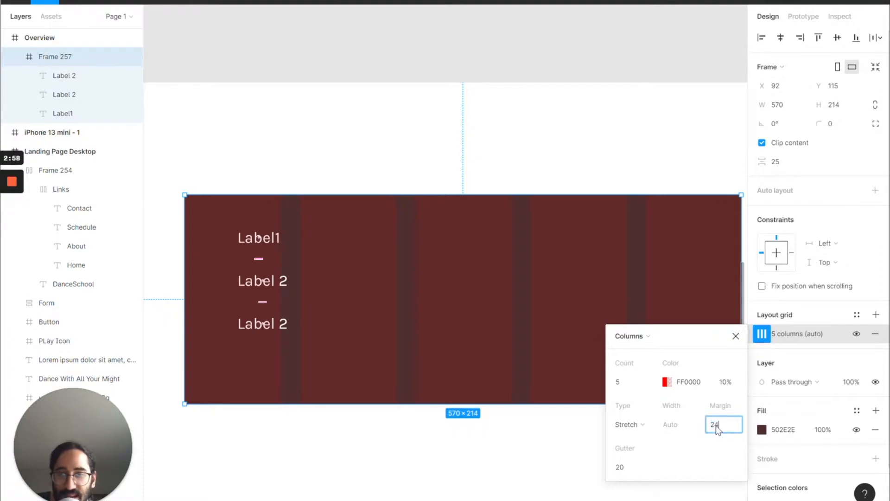
key(Return)
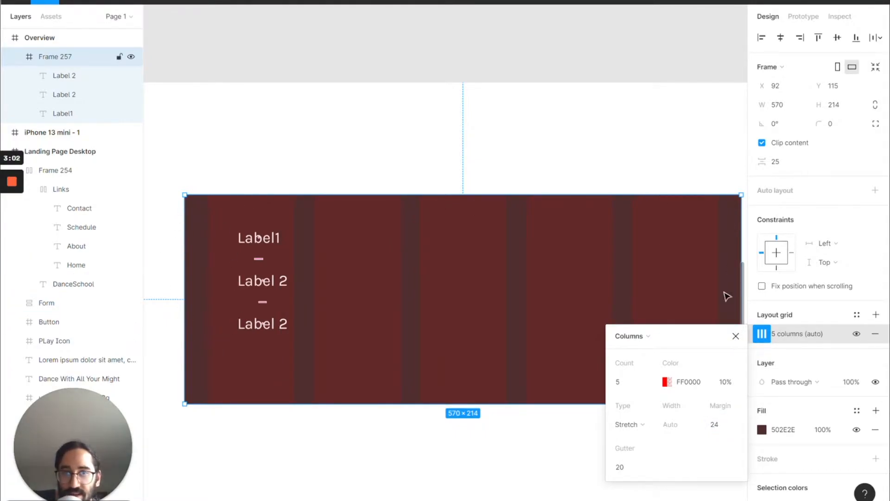
click(631, 466)
text(16)
key(Return)
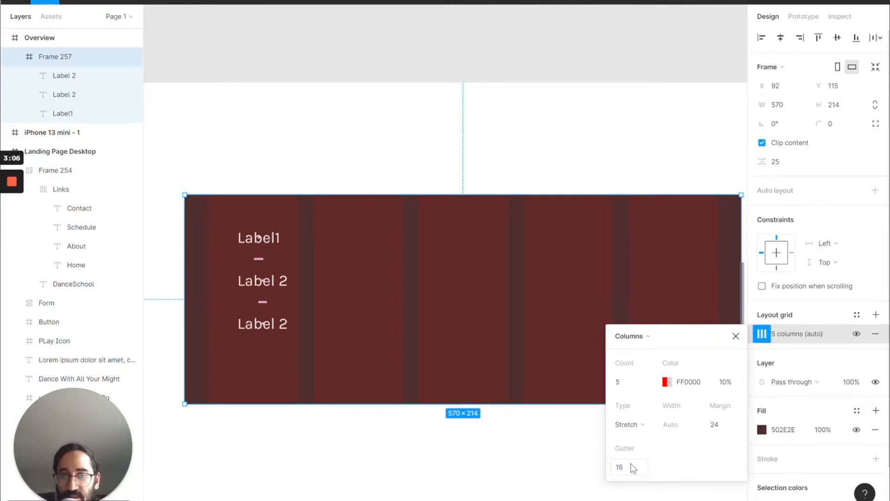
- Move the three labels to the first column's starting edge at X 24, with the middle one at Y 60 and the lowest at Y 111
click(265, 240)
drag(266, 240, 237, 228)
drag(275, 282, 245, 267)
drag(258, 325, 231, 318)
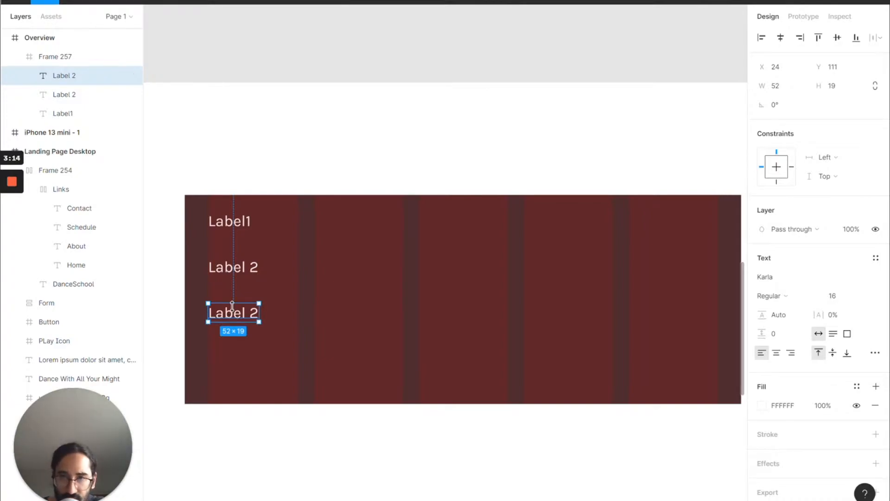
mouse_move(245, 273)
mouse_down()
mouse_move(271, 272)
mouse_move(246, 269)
mouse_up()
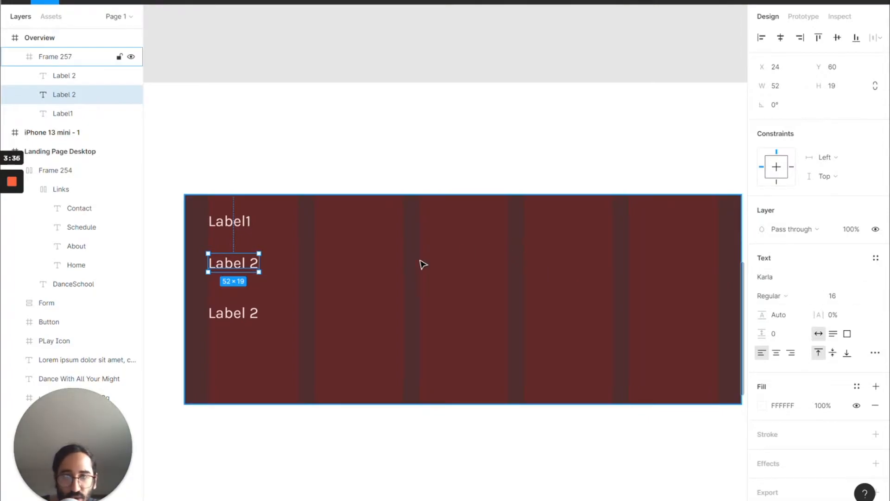
- Add a second layout grid of the Rows type to the frame holding the labels
click(377, 246)
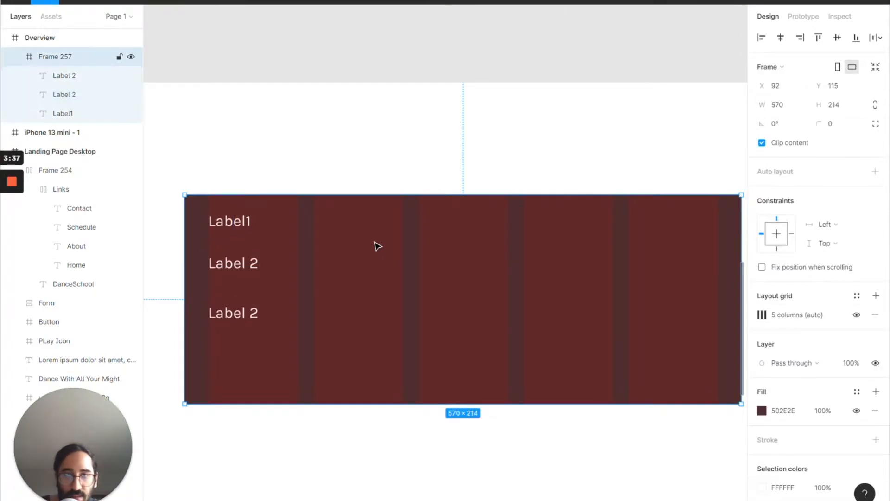
click(877, 296)
click(763, 315)
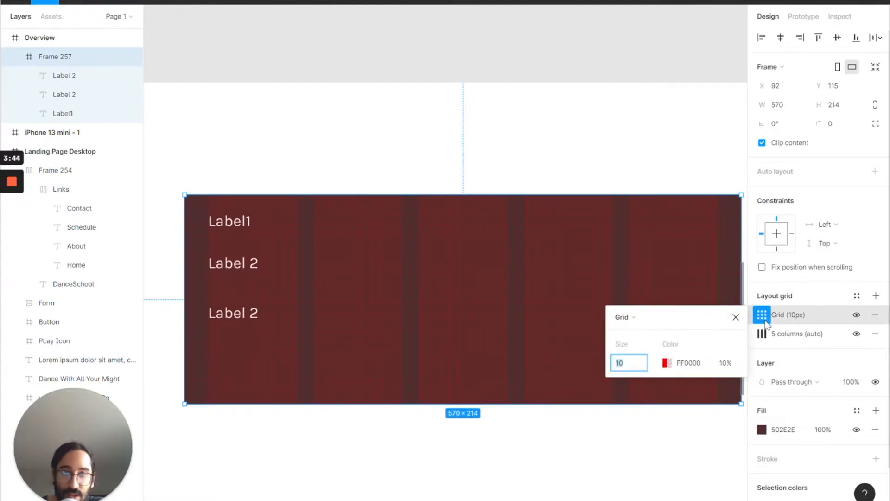
click(632, 319)
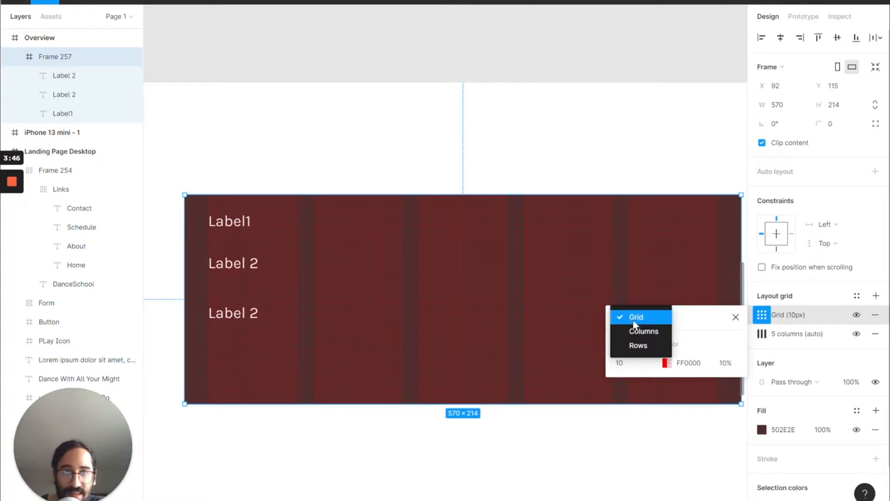
click(639, 346)
- Recolor the row grid to blue 0047FF at 20% opacity
click(666, 363)
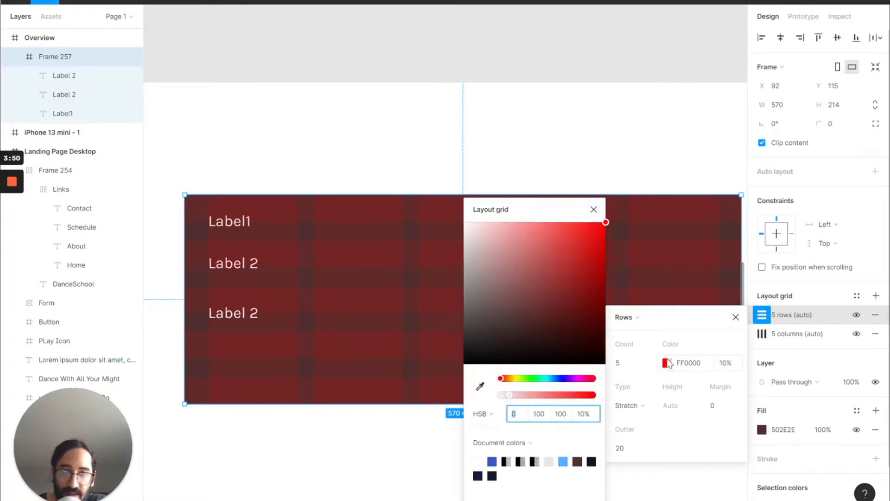
click(551, 378)
drag(559, 380, 558, 379)
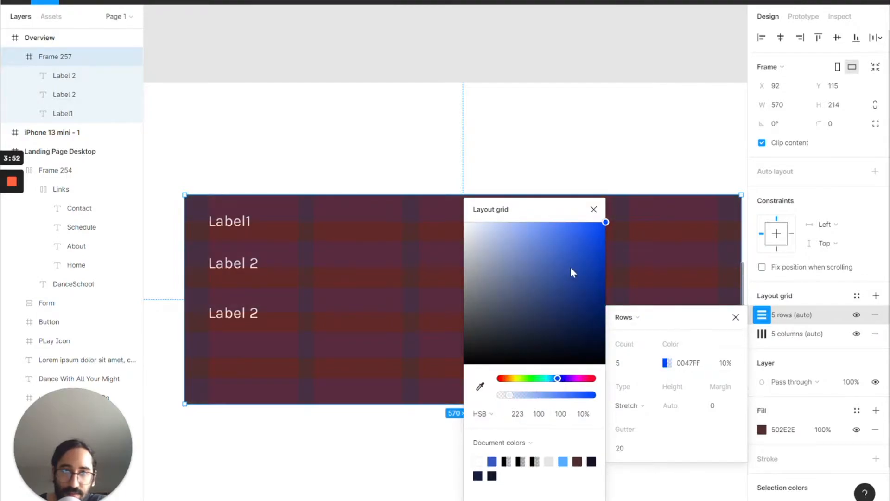
click(724, 362)
text(20)
key(Return)
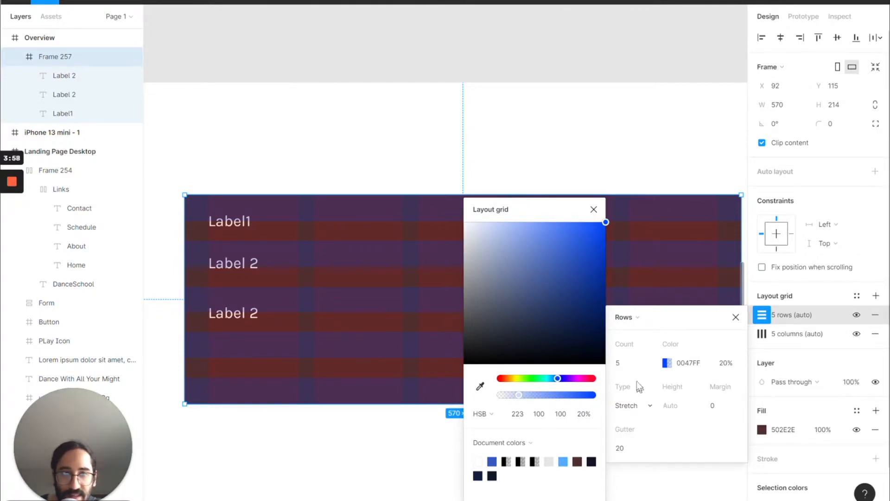
- Set the row grid's count to 50
click(628, 363)
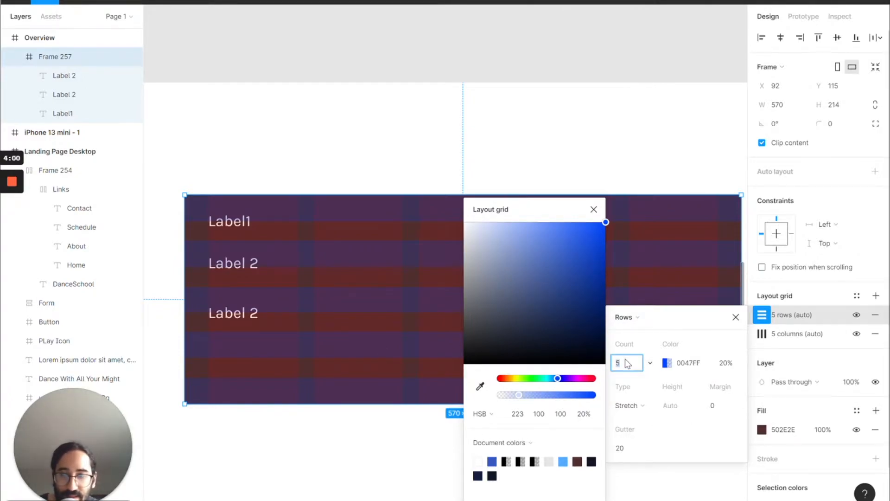
text(50)
key(Return)
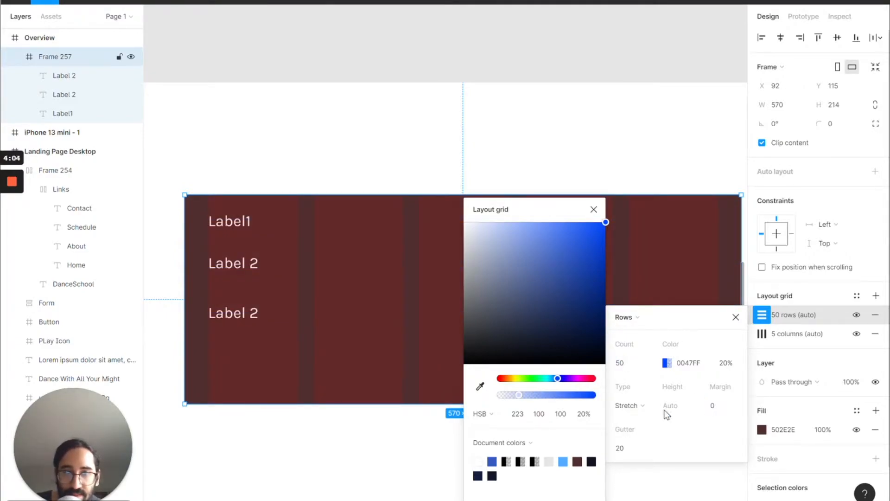
- Center the row grid and set both its row height and gutter to 8
click(632, 406)
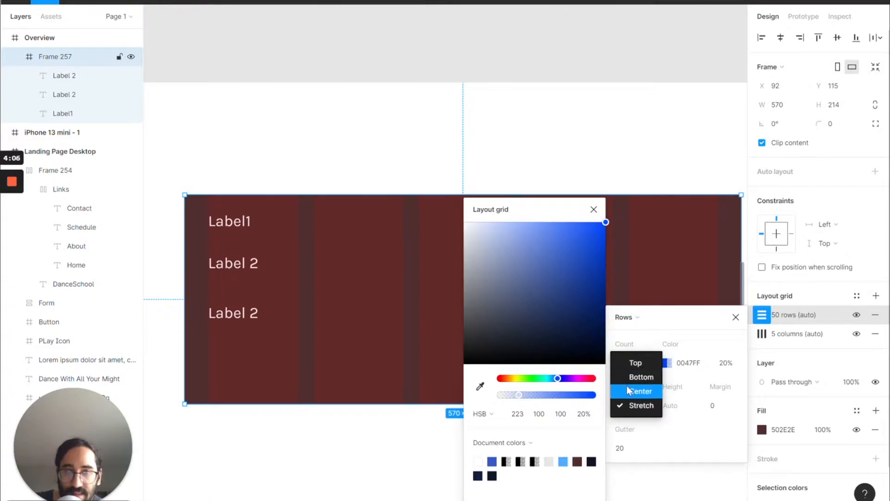
click(629, 389)
click(667, 406)
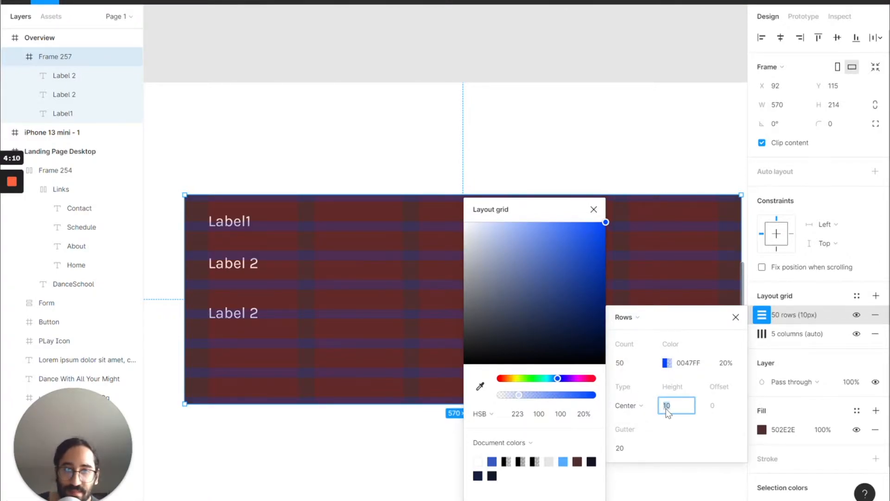
key(Return)
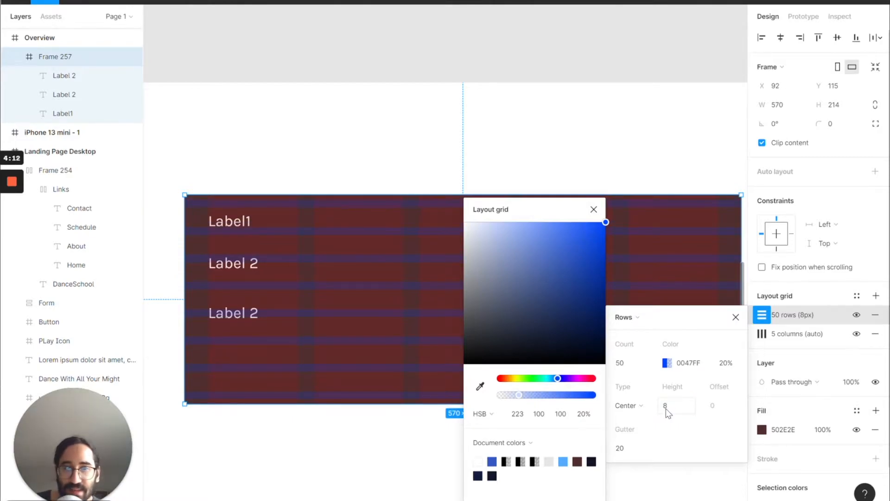
click(628, 449)
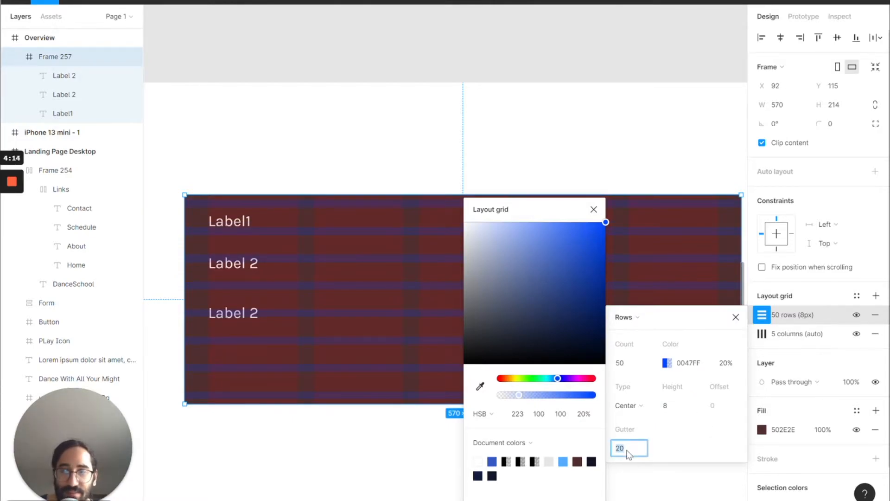
text(8)
key(Return)
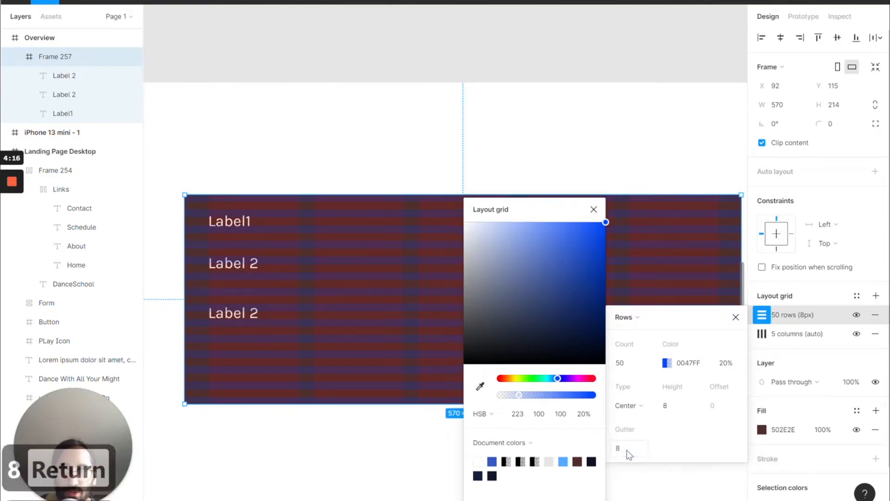
- Examine up close how the row bands and gutters line up with the pixel grid and the labels
scroll(208, 256, up, 1)
scroll(207, 255, up, 5)
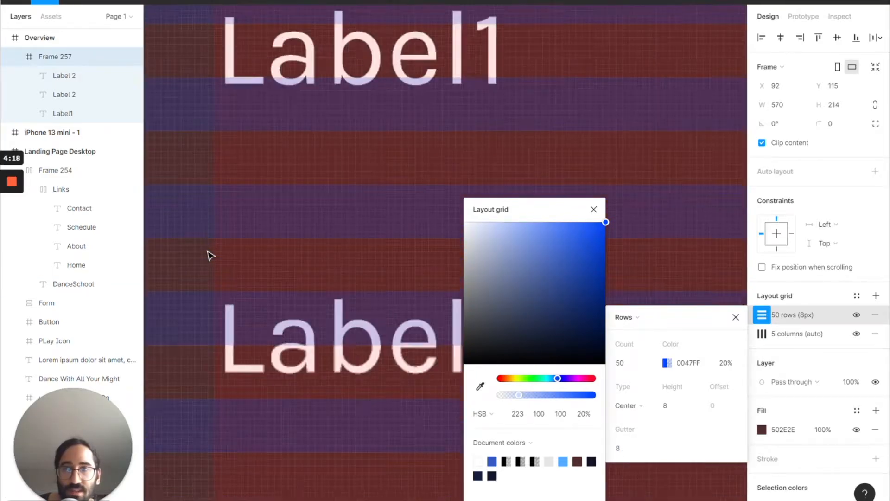
scroll(396, 213, down, 6)
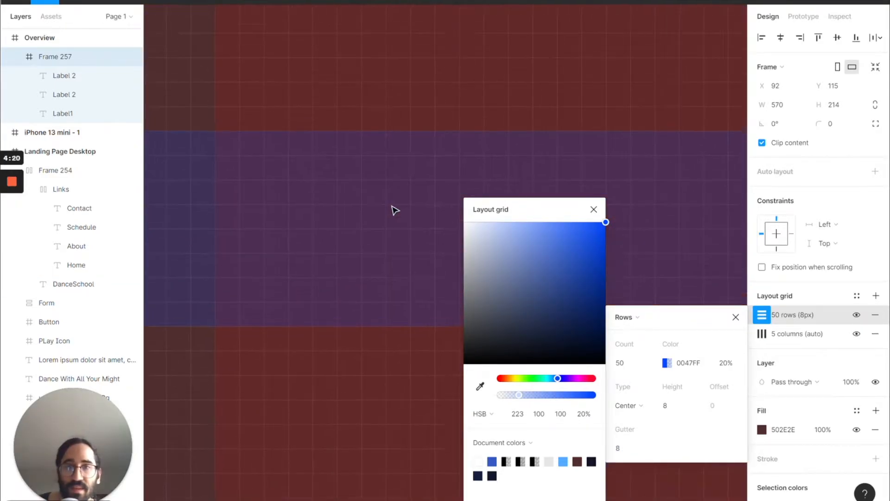
scroll(340, 437, up, 3)
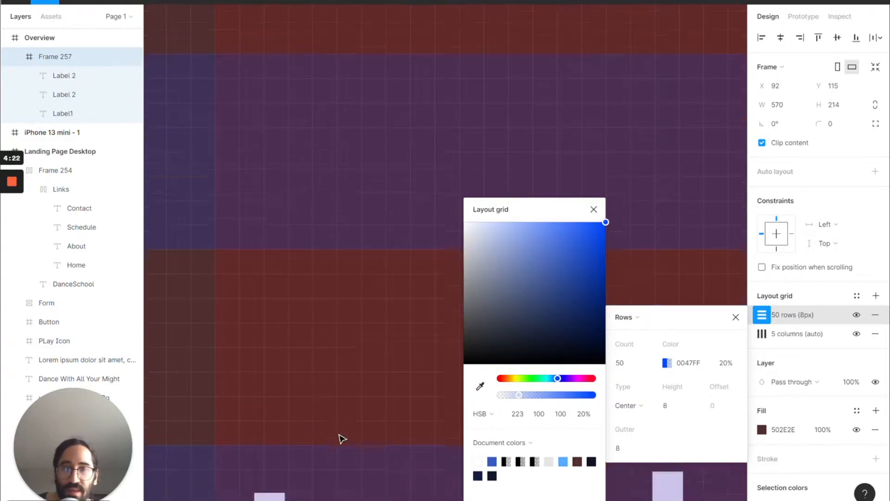
scroll(357, 347, down, 6)
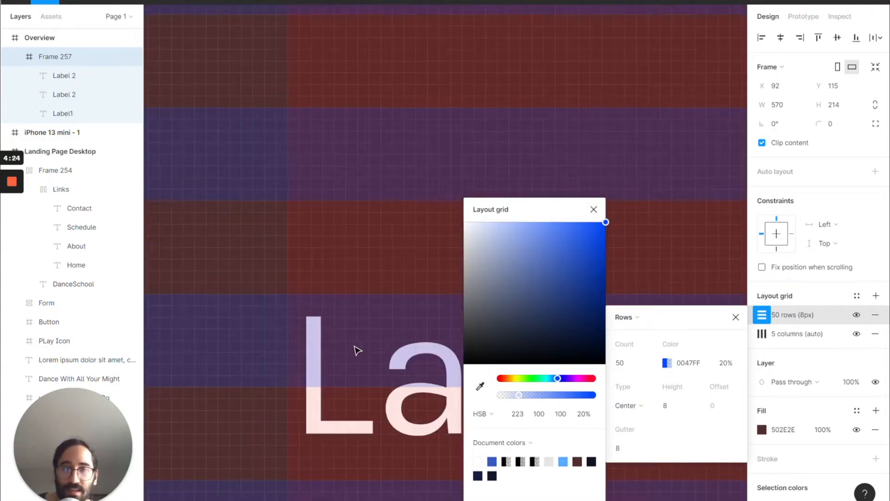
scroll(354, 346, down, 4)
scroll(356, 349, up, 3)
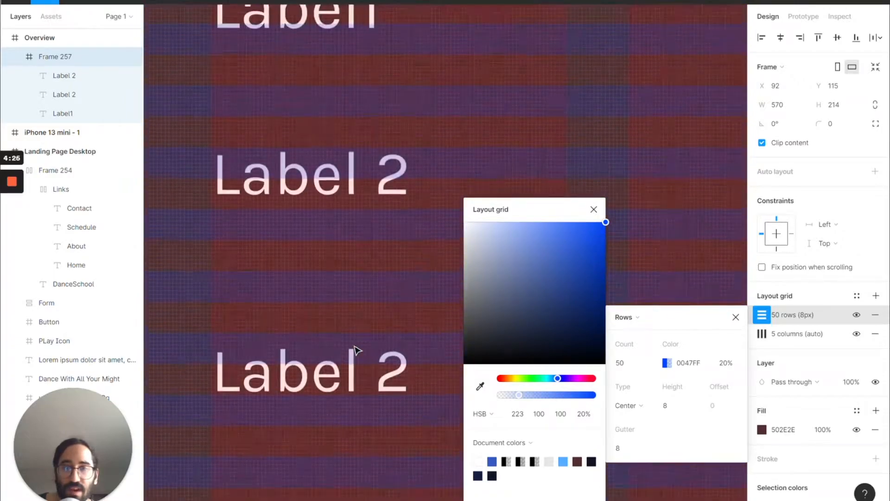
- Close the grid color picker and move Label1 down to Y 31 so it lines up with the row grid
click(593, 210)
scroll(350, 211, up, 2)
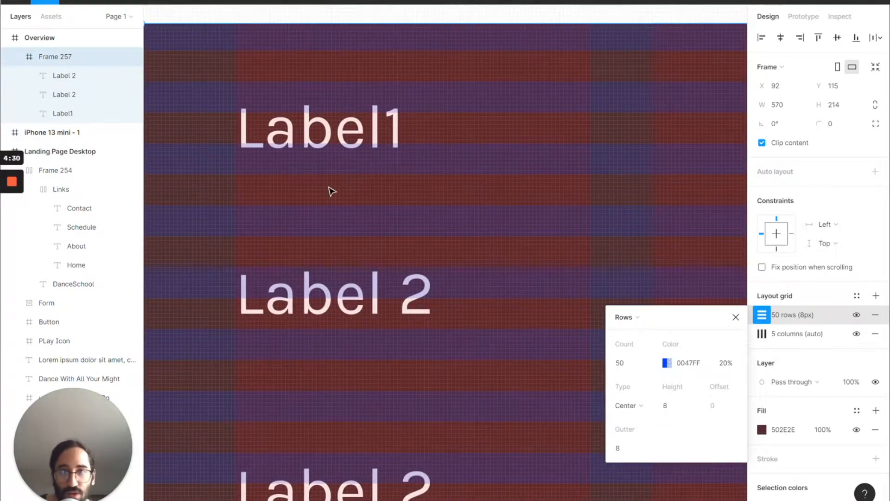
click(308, 131)
drag(315, 154, 315, 174)
scroll(448, 211, up, 1)
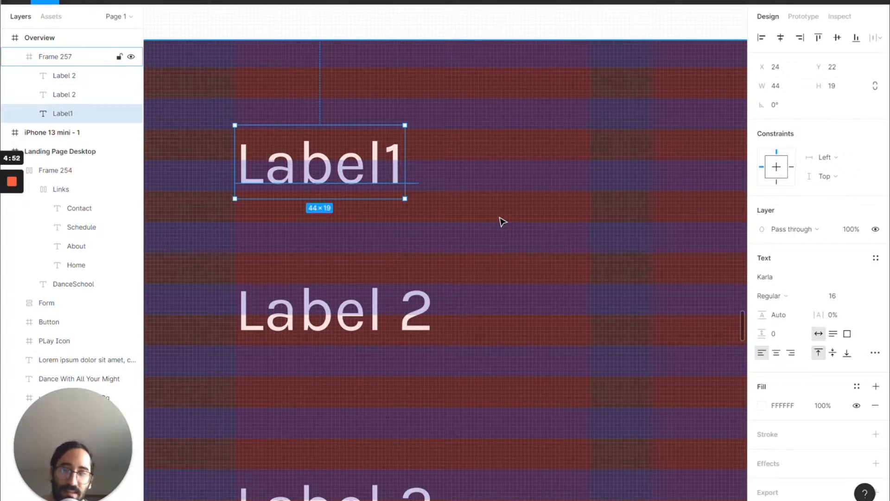
scroll(503, 222, down, 1)
scroll(503, 222, down, 3)
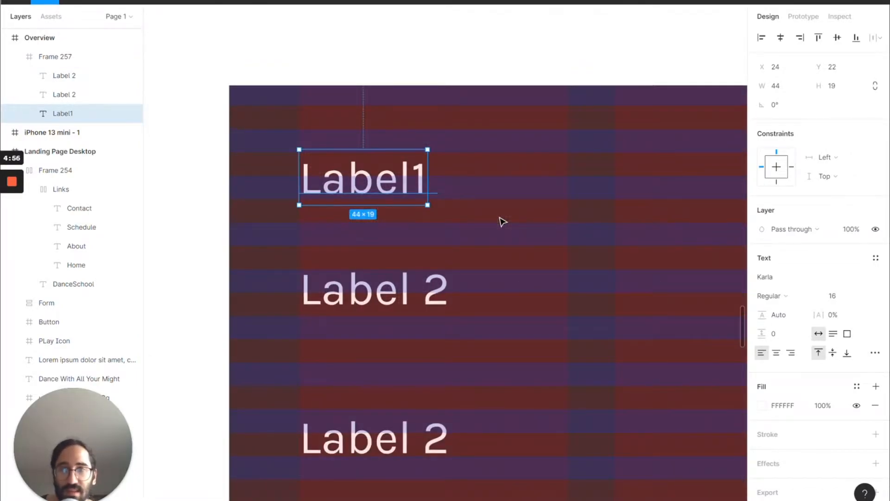
scroll(389, 163, up, 1)
drag(364, 207, 364, 235)
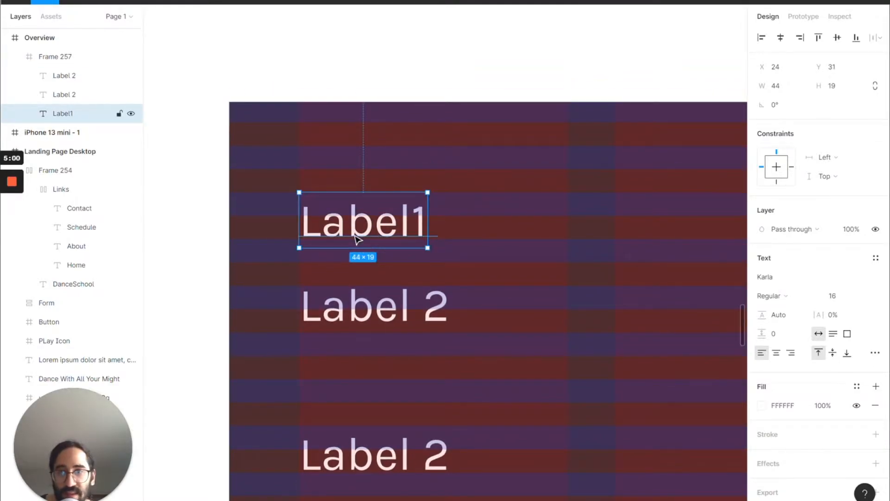
- Move the lowest Label 2 up to Y 84, close beneath the middle label
mouse_move(327, 304)
mouse_down()
mouse_move(328, 312)
mouse_move(327, 302)
mouse_up()
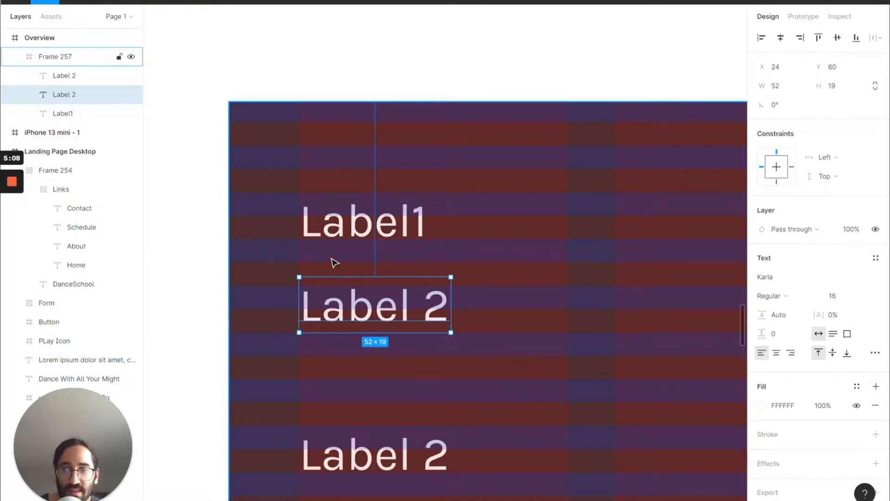
click(341, 461)
drag(341, 461, 334, 378)
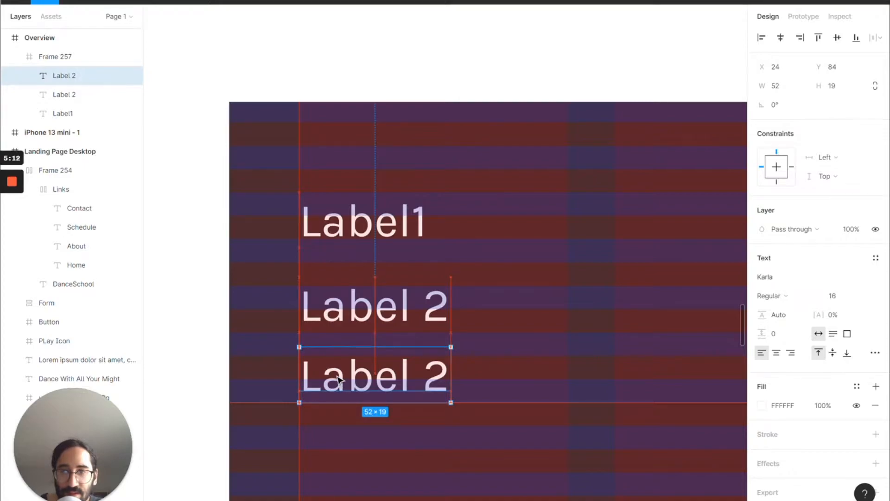
click(401, 408)
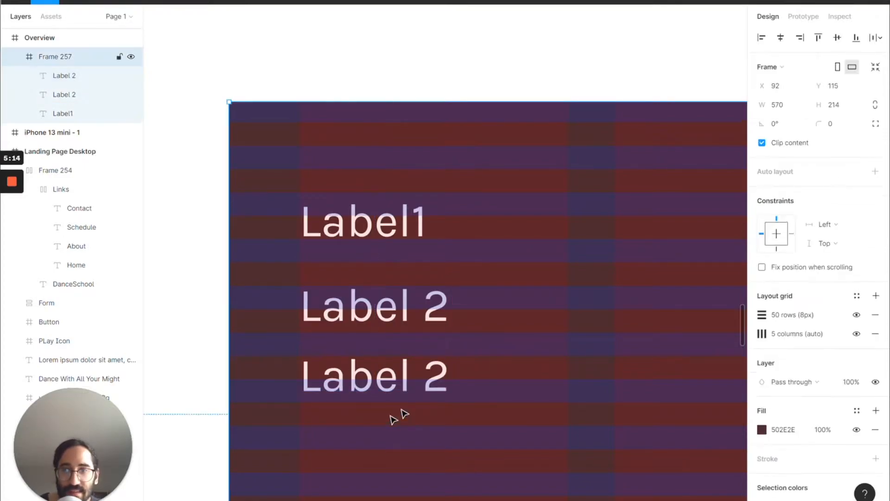
- Inspect how Label1 and the label below it sit against the row bands and the first column's edge
click(379, 313)
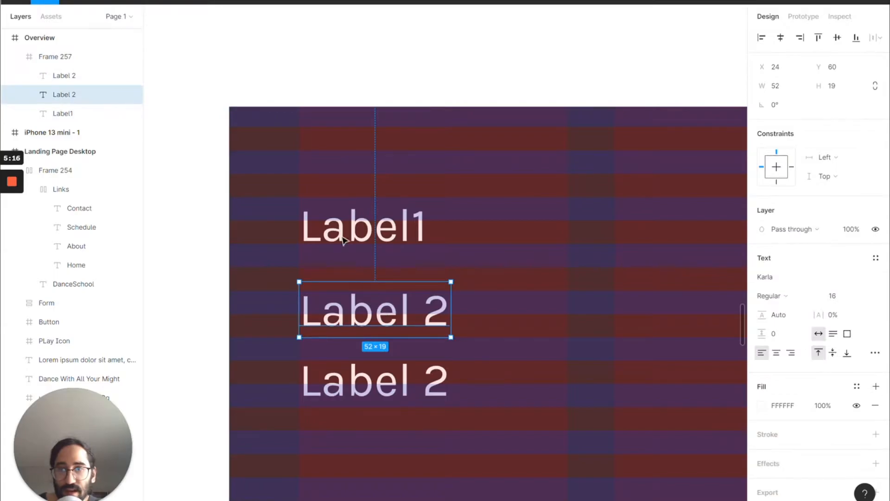
click(310, 227)
scroll(302, 194, up, 3)
scroll(318, 243, up, 3)
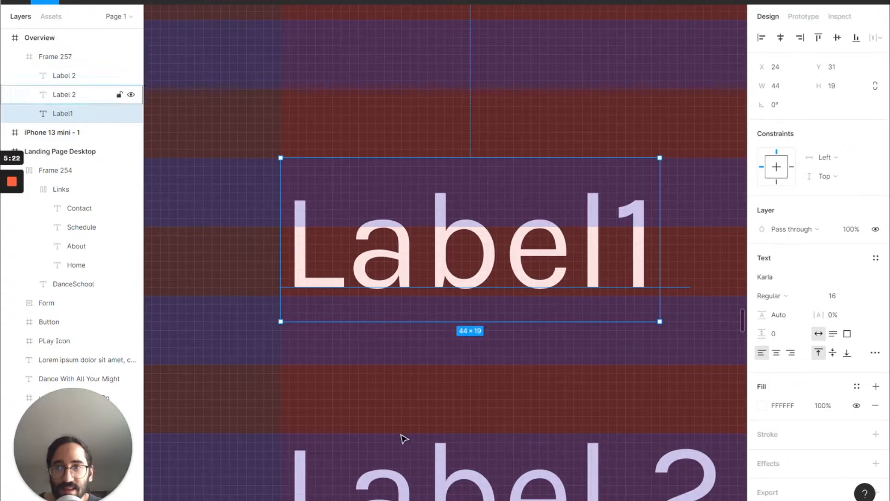
scroll(395, 418, down, 2)
scroll(394, 418, down, 4)
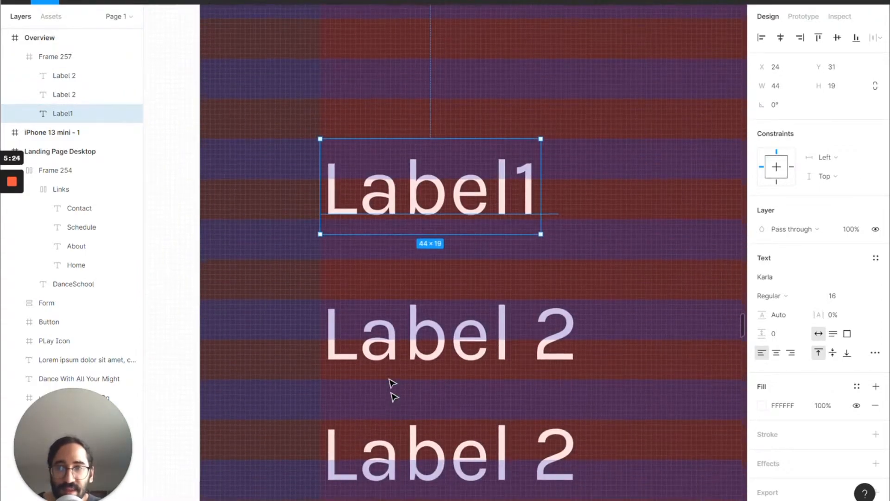
- Select all three labels together and nudge them slightly toward the frame's left edge by lowering their X position
shift+click(390, 364)
shift+click(408, 459)
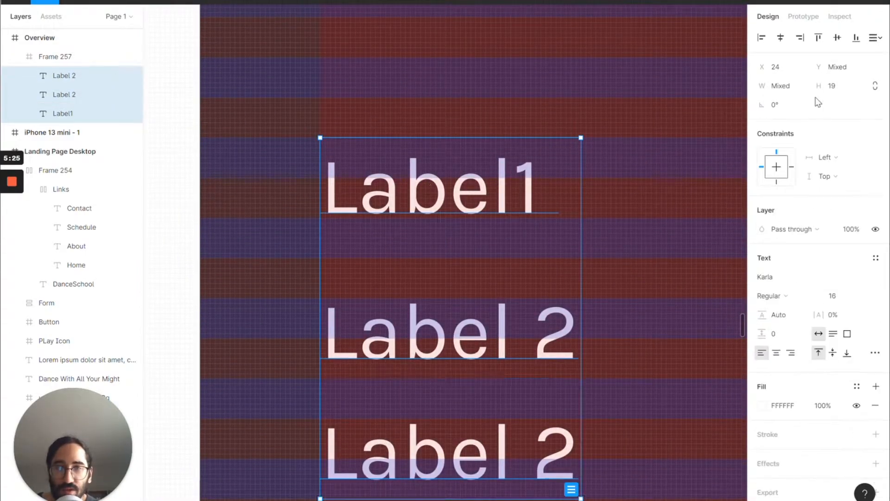
click(782, 71)
key(Down)
key(Down)
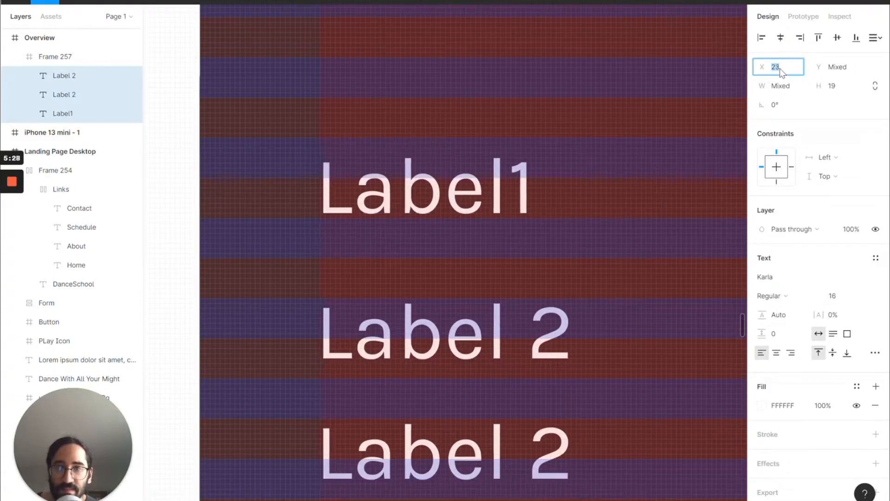
key(Up)
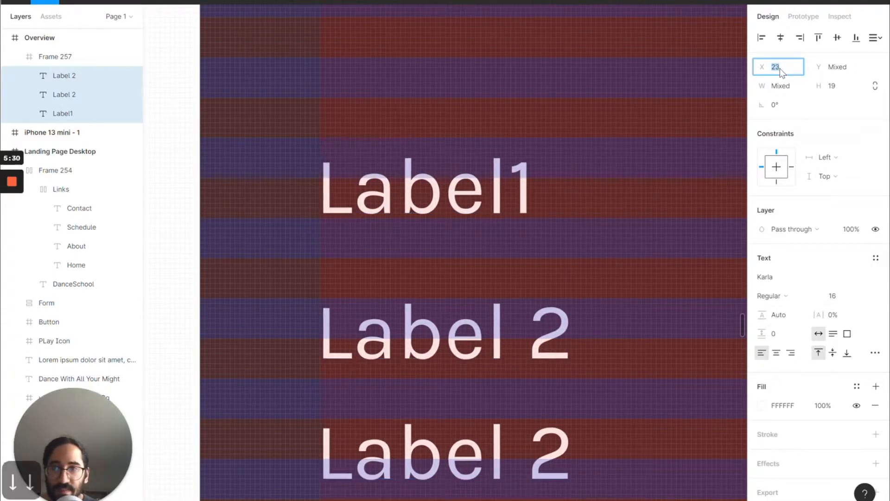
key(Down)
click(251, 255)
scroll(250, 255, down, 3)
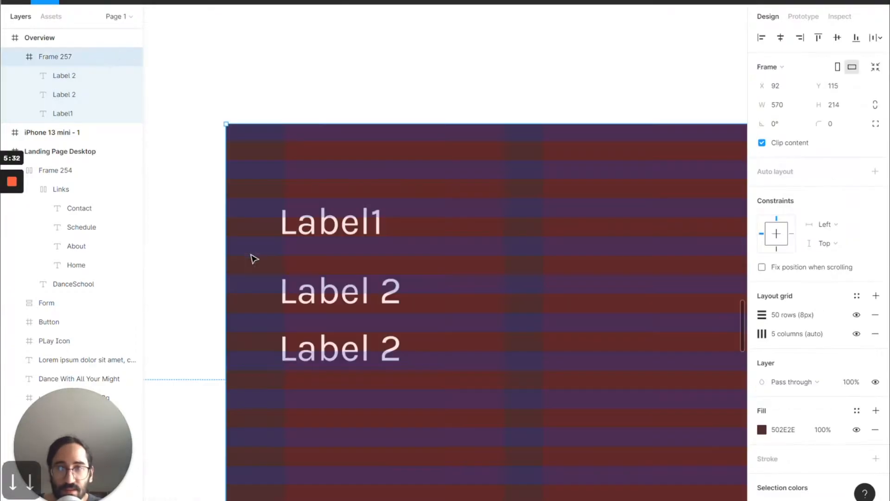
scroll(444, 345, right, 1)
scroll(445, 345, down, 3)
scroll(445, 345, right, 1)
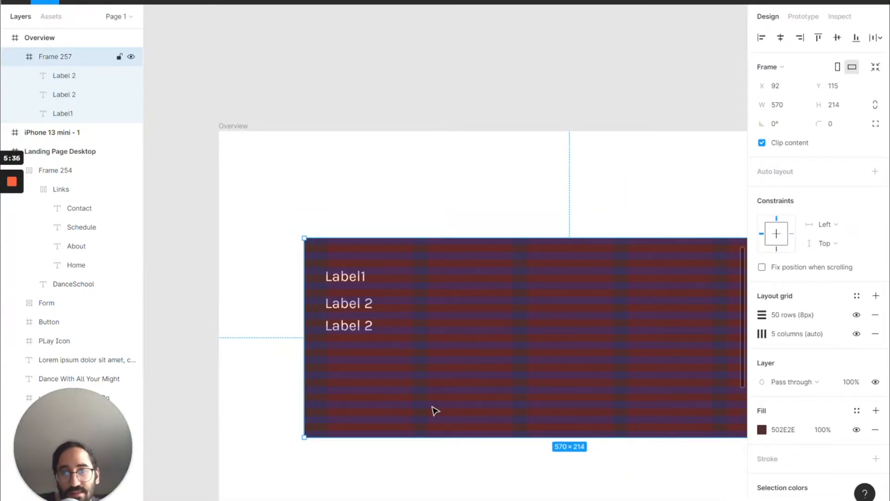
- Compare the nested frame's row and column grids with the grids over the landing page's dancer image
click(375, 218)
click(385, 288)
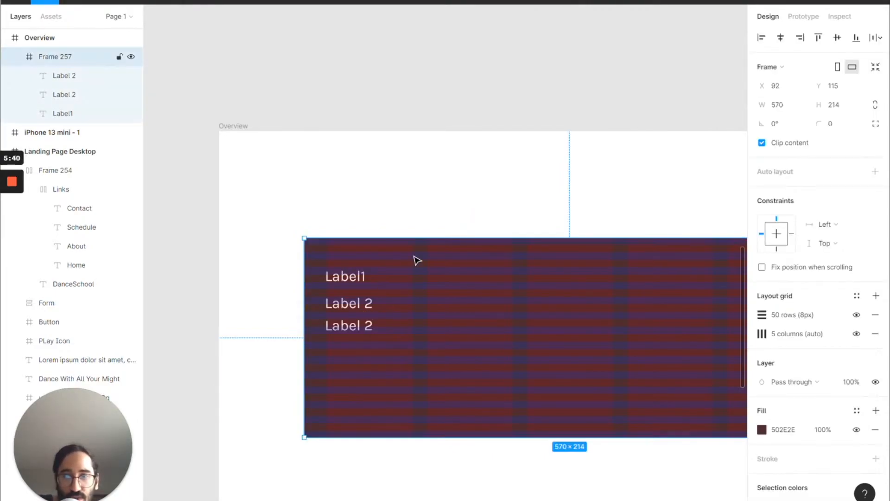
scroll(448, 220, down, 1)
scroll(448, 219, up, 2)
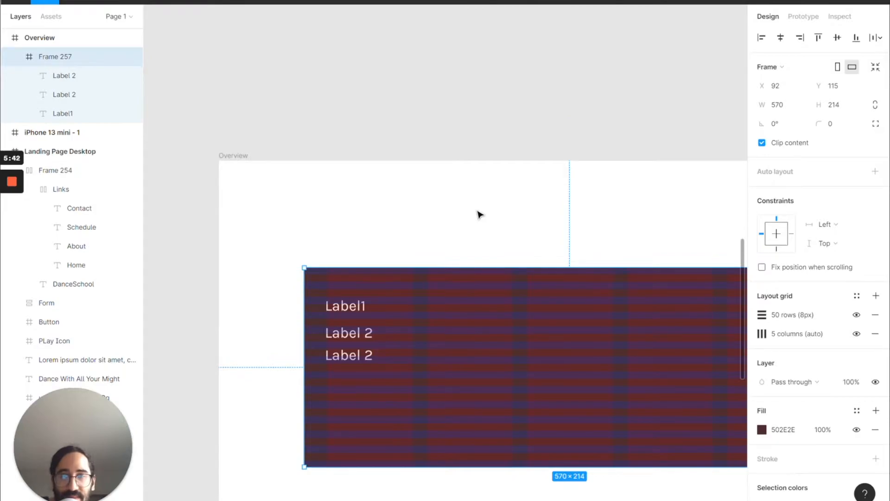
scroll(479, 214, right, 5)
scroll(480, 214, right, 6)
scroll(480, 214, up, 8)
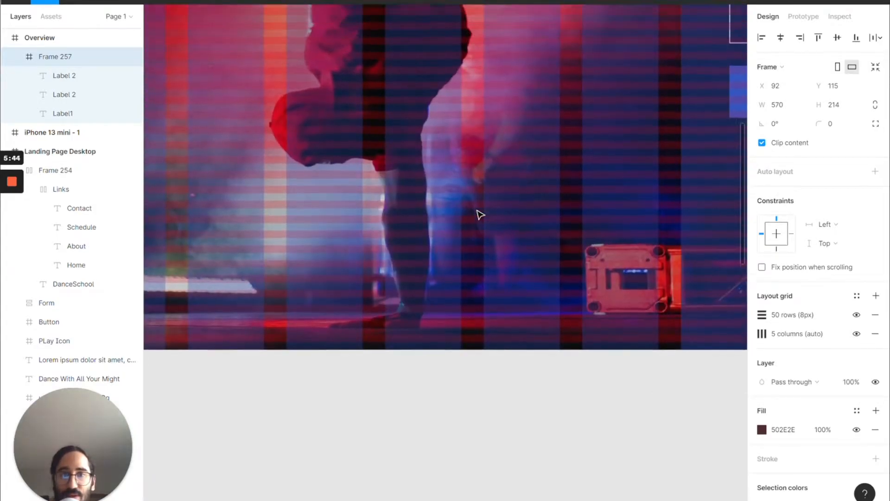
scroll(480, 214, down, 5)
scroll(480, 215, down, 3)
scroll(480, 214, left, 3)
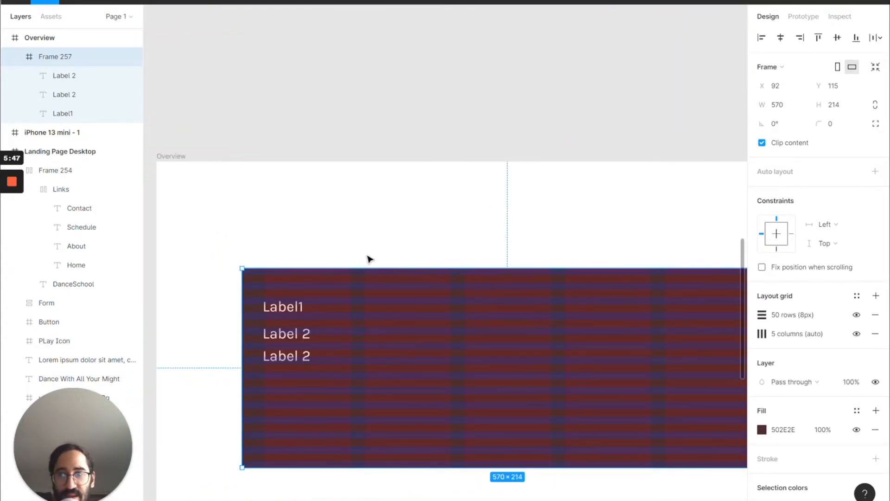
- Select Label1 and nudge its X position in single steps to 29, trying one big nudge to 39 and back
click(290, 310)
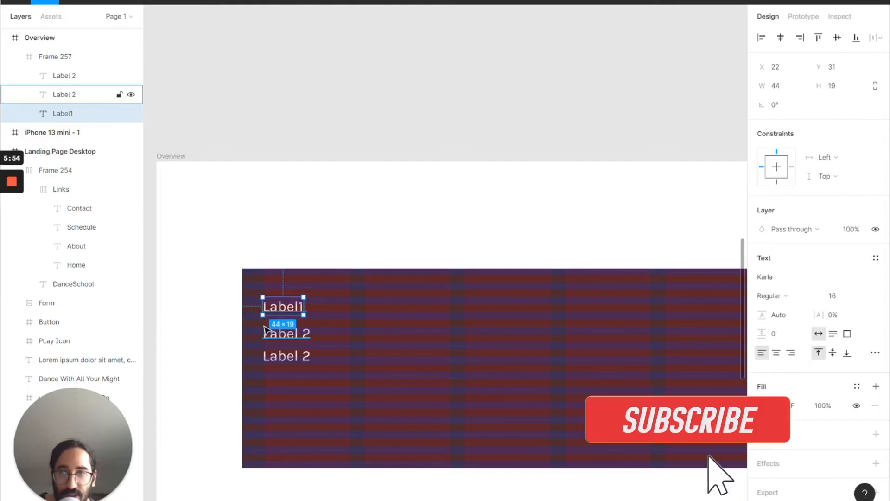
scroll(264, 330, up, 10)
scroll(392, 227, down, 5)
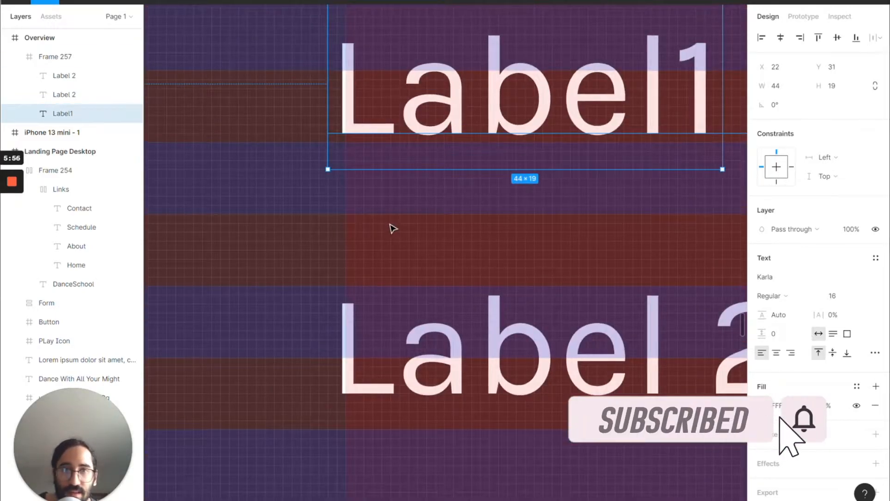
scroll(392, 227, up, 2)
scroll(392, 227, right, 3)
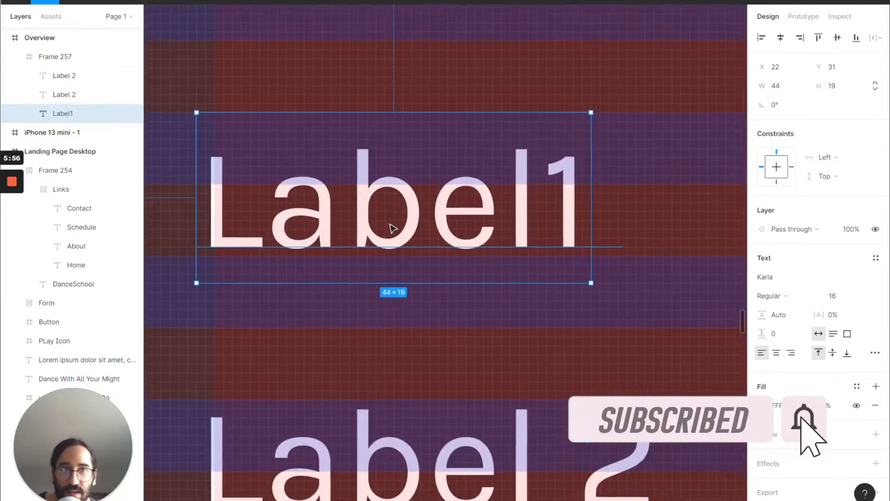
drag(522, 155, 546, 160)
click(779, 68)
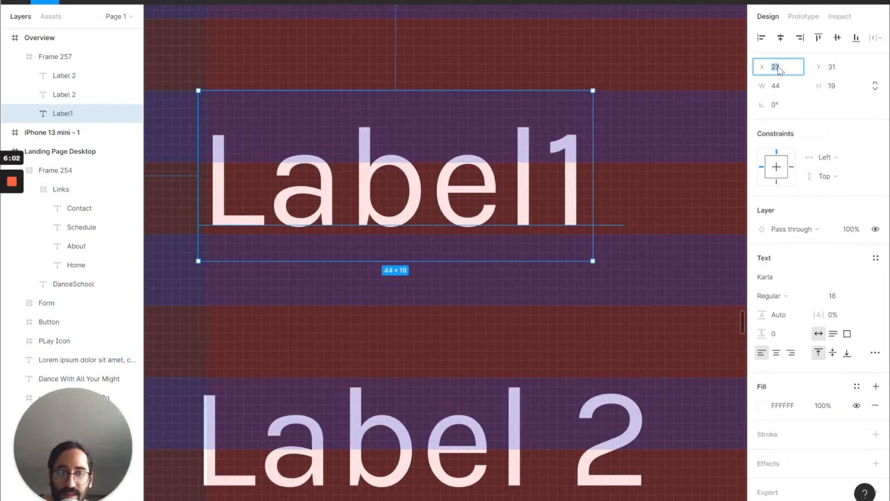
key(Up)
key(Up)
key(Down)
key(Down)
key(Up)
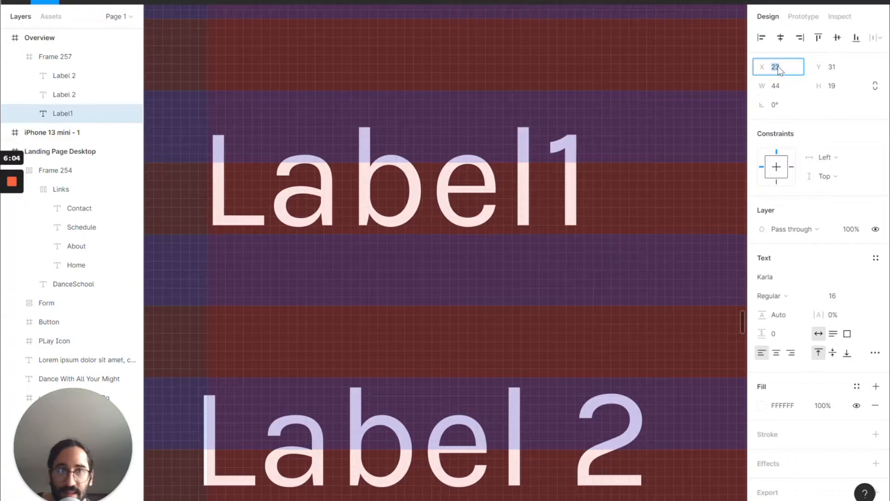
key(Up)
key(Up)
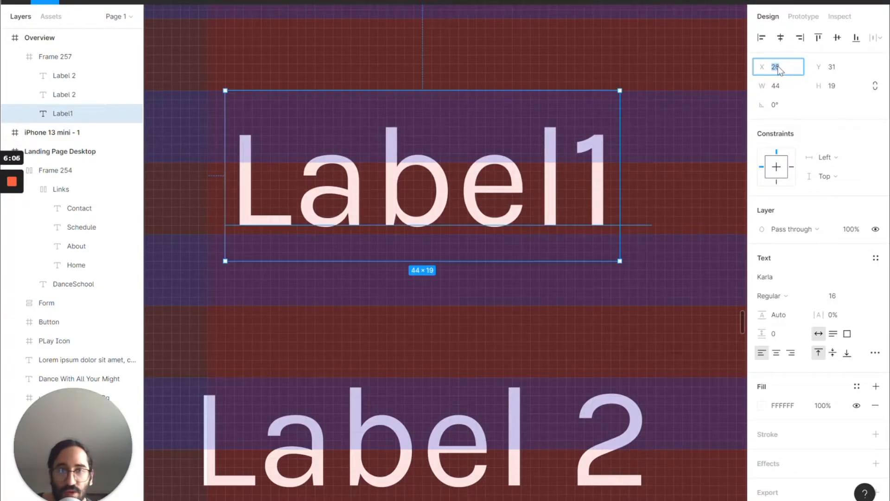
key(Down)
key(Down)
key(Up)
key(Up)
key(Up)
key(Up)
key(Up)
key(Up)
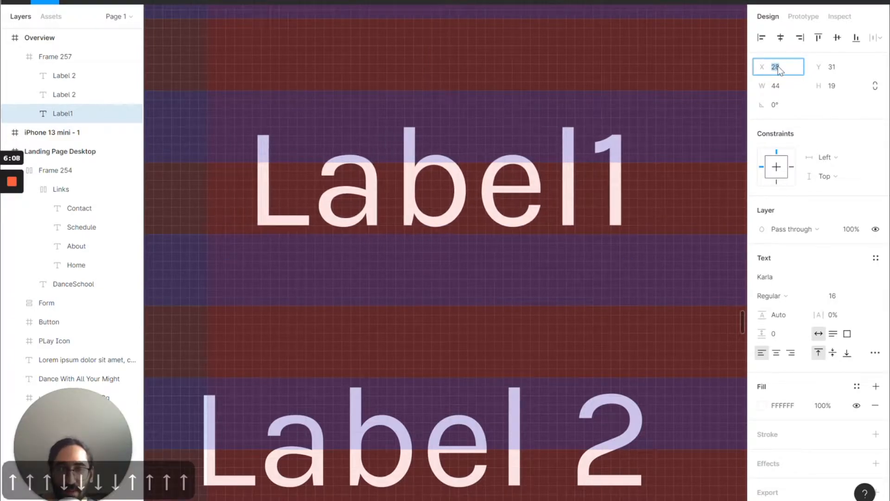
key(Down)
key(Down)
key(Down)
key(Up)
key(Up)
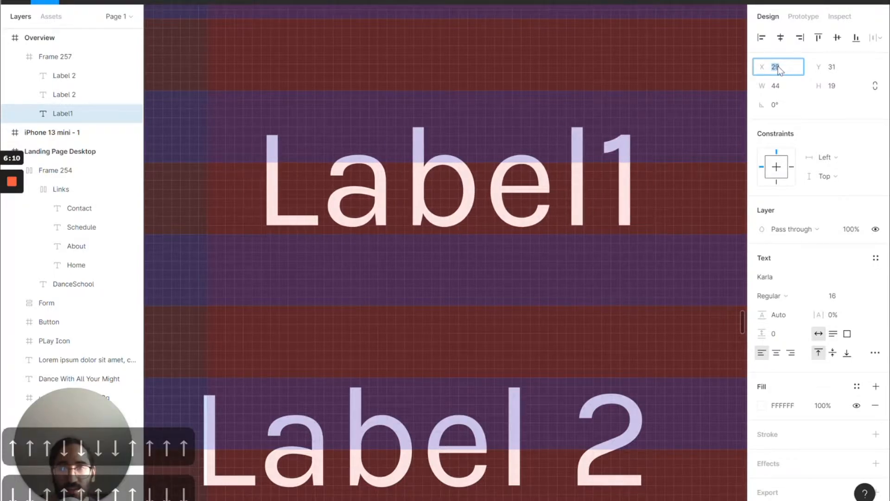
key(Up)
key(Up)
key(Down)
key(Down)
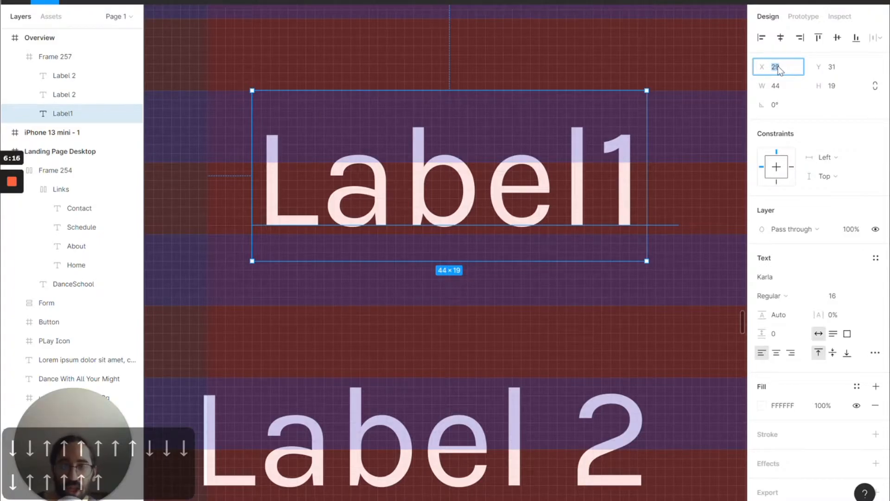
key(shift+Up)
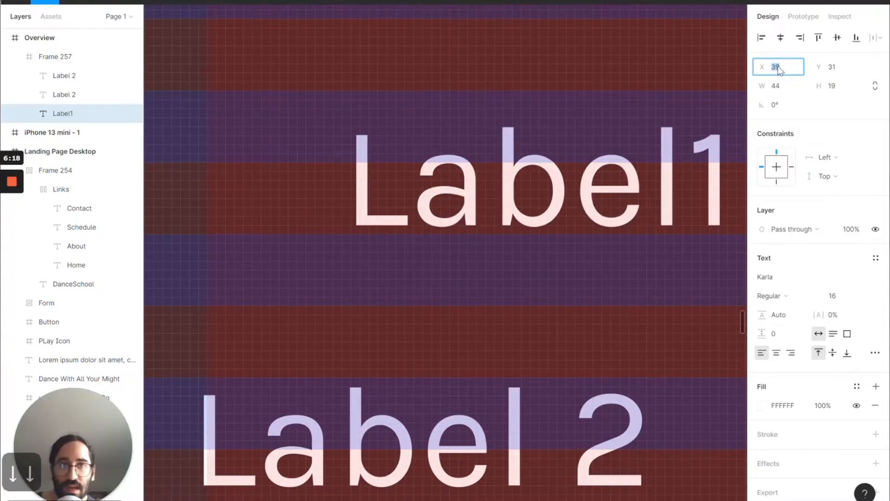
key(shift+Down)
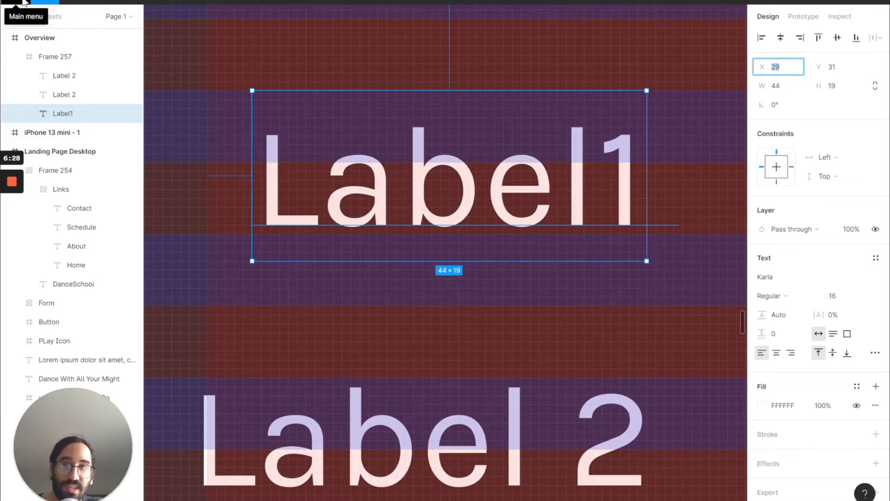
- Change the big nudge amount in the preferences to match the 8 px row grid
click(23, 3)
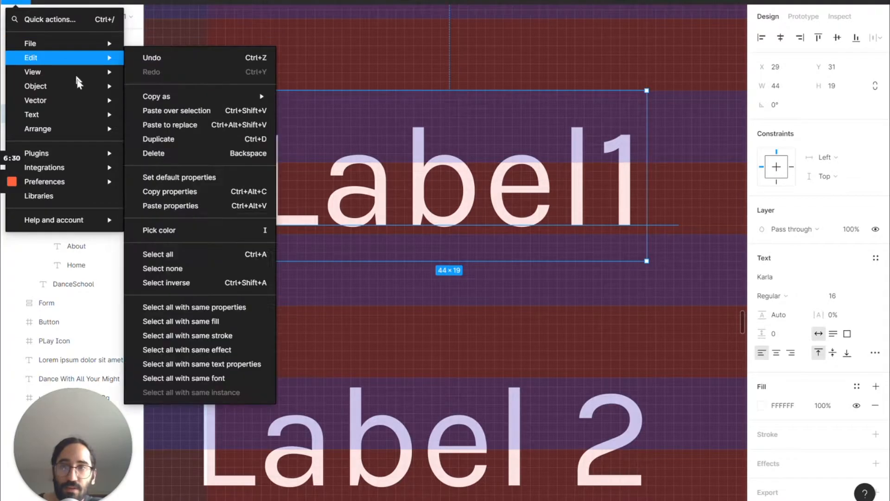
mouse_move(110, 183)
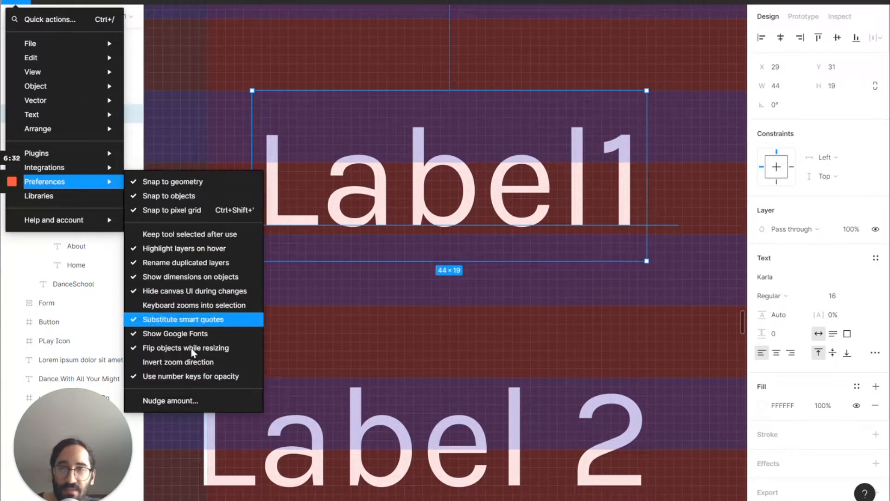
click(171, 401)
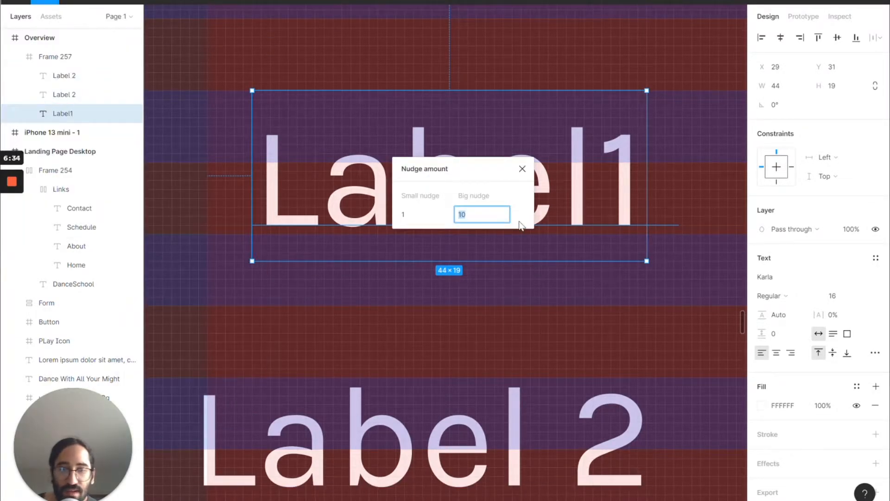
key(Escape)
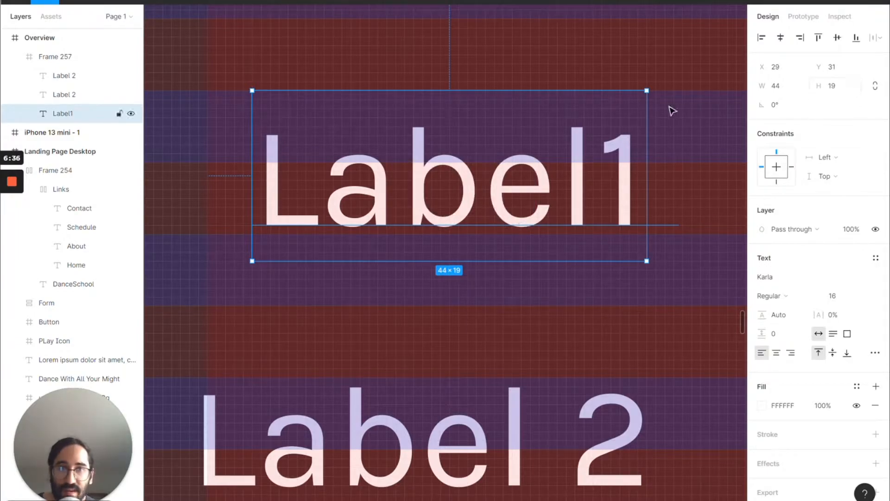
- Move Label1 back in line with the labels below at X 22 and set its Y position to 32
click(830, 71)
drag(563, 145, 507, 223)
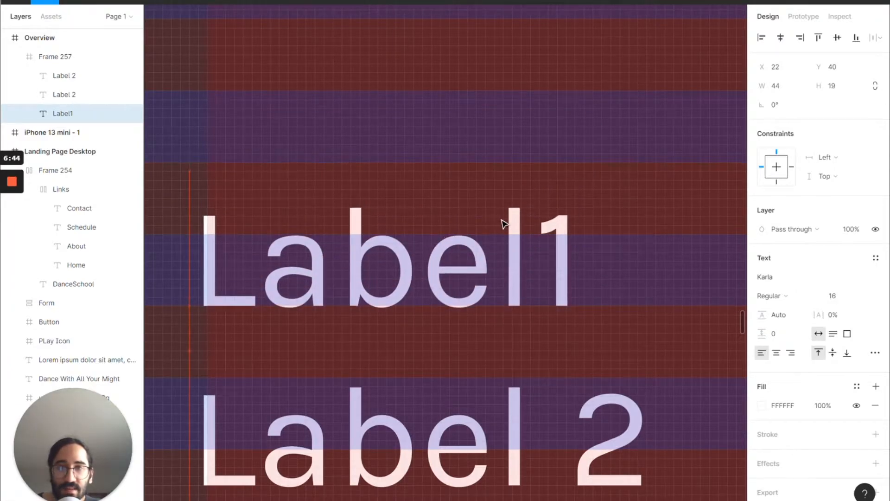
click(835, 67)
text(32)
key(Return)
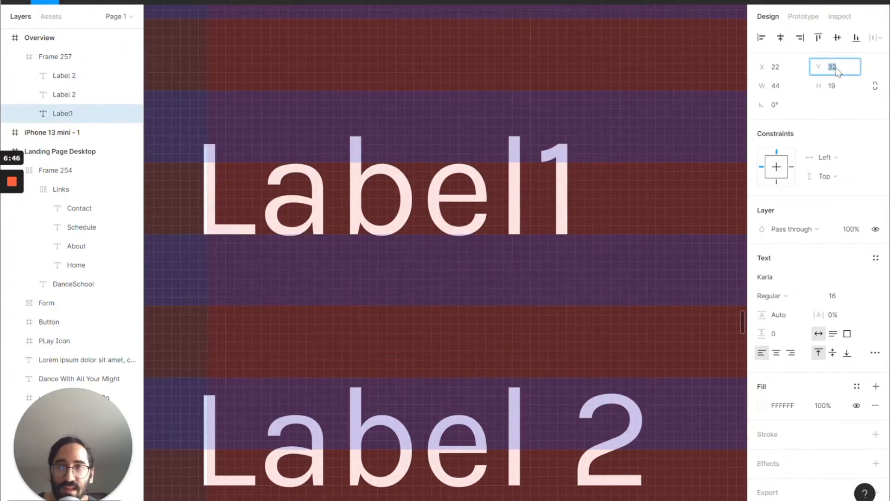
- Shift Label1 vertically through the row grid in big nudges, trying Y positions such as 16 and 40
key(shift+Down)
key(shift+Down)
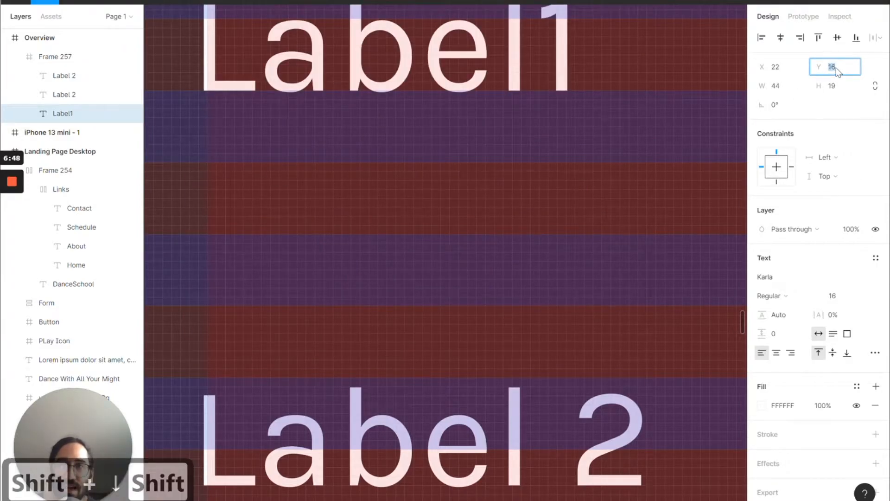
scroll(567, 226, up, 4)
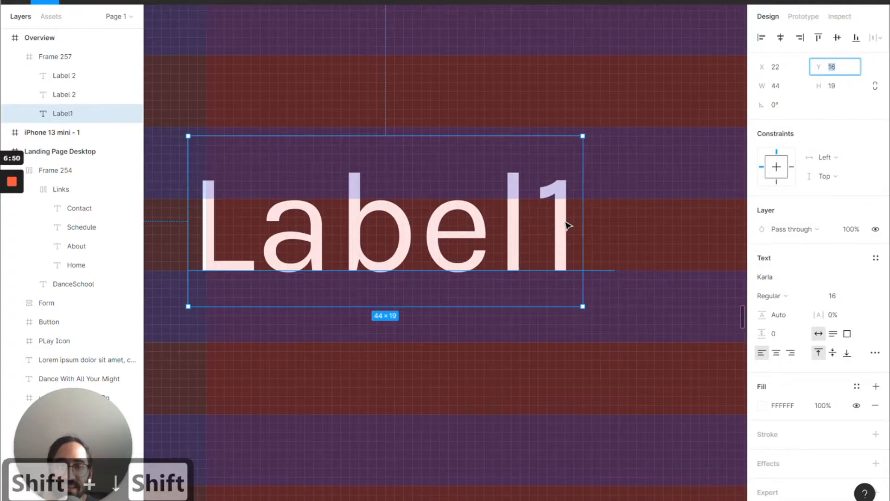
key(shift+Down)
key(shift+Down)
key(shift+Down)
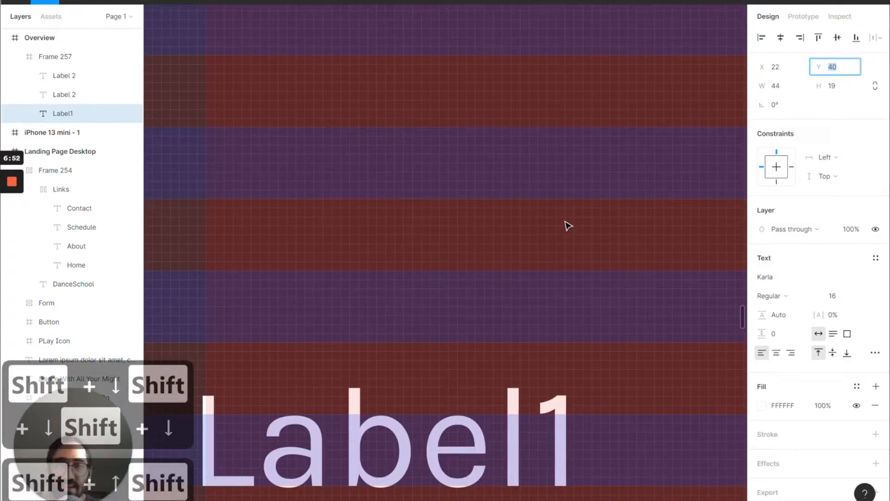
key(shift+Up)
key(shift+Up)
key(shift+Up)
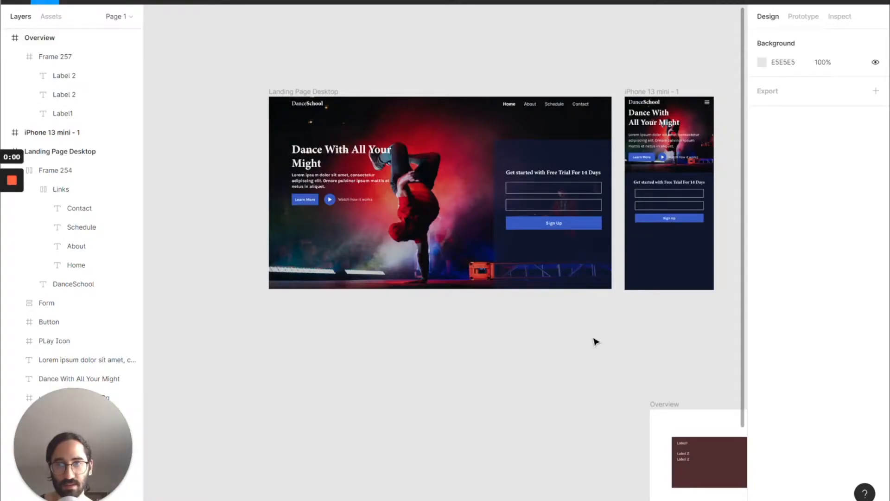
- Move the Landing Page Desktop frame away from the iPhone 13 mini frame to X -5939, keeping their upper edges aligned
click(323, 93)
drag(323, 93, 302, 93)
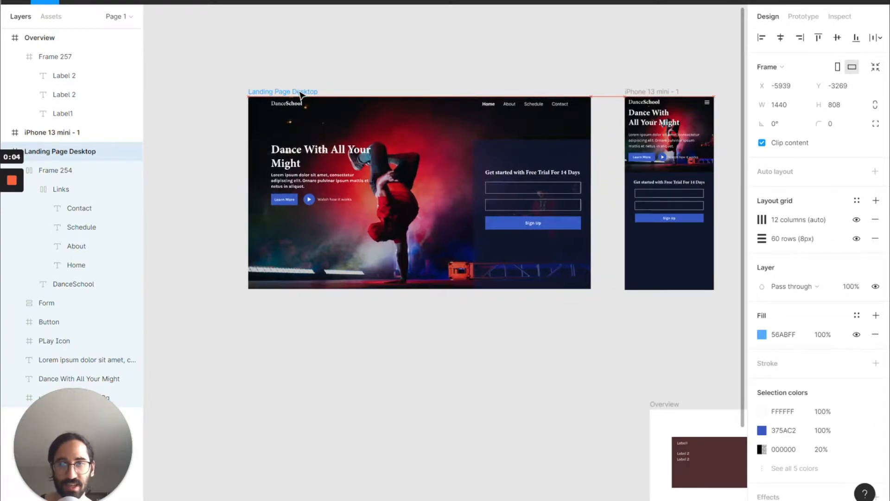
click(454, 357)
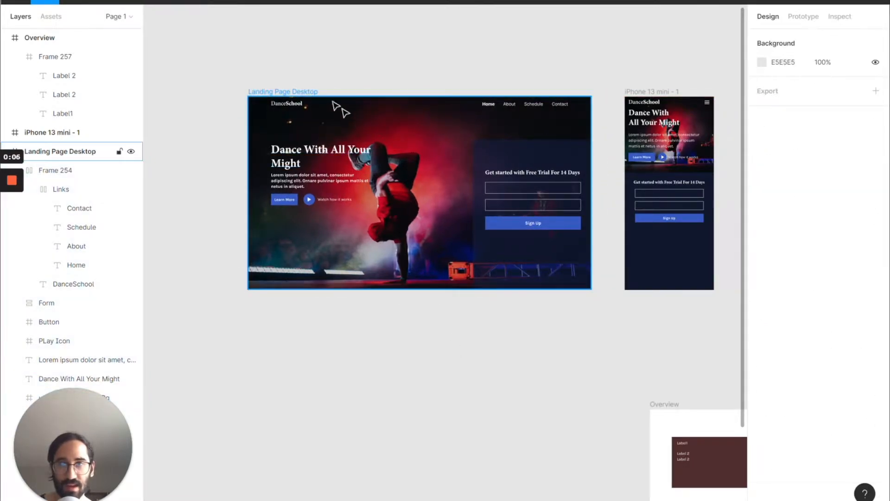
- Show the layout grids to view them on the landing page designs, and hide them again
click(306, 93)
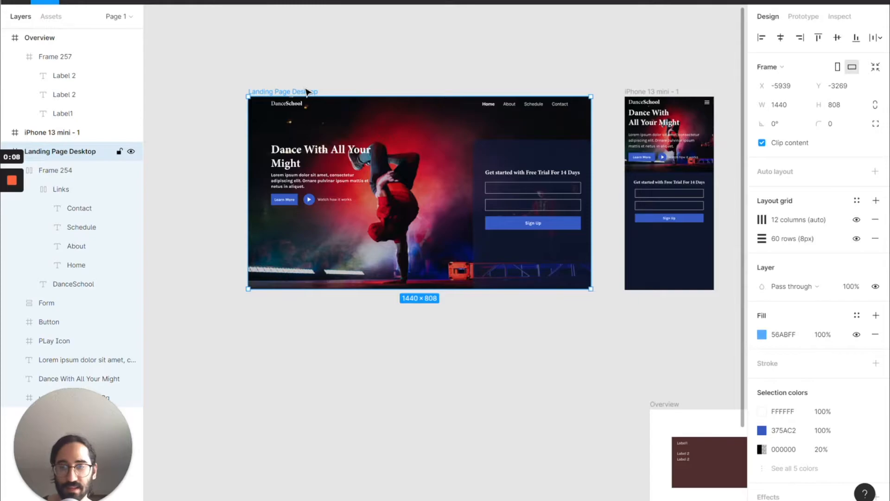
key(ctrl+shift+4)
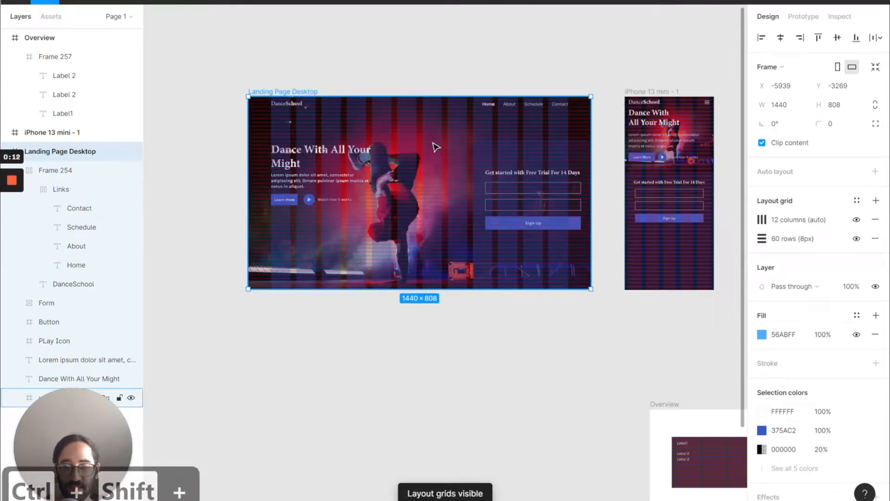
key(ctrl+shift+4)
click(413, 325)
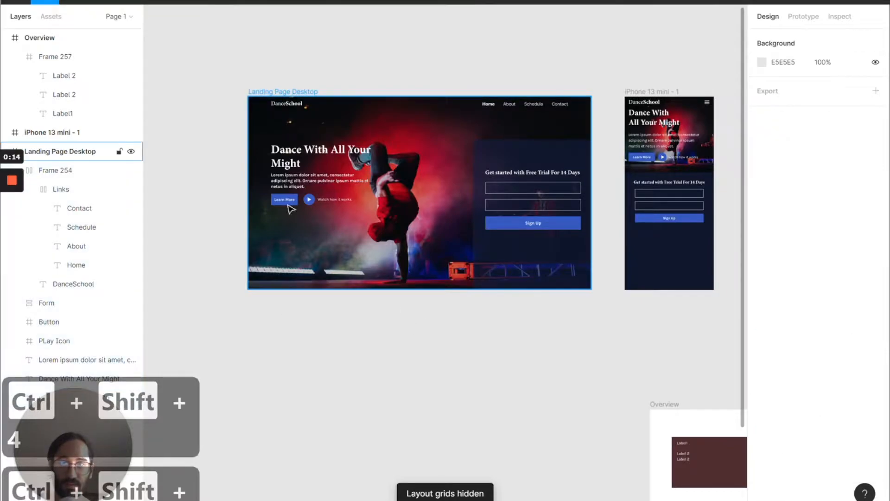
- Draw a new frame below the Landing Page Desktop frame and set its width to 1440
scroll(280, 350, up, 1)
scroll(280, 350, down, 4)
key(f)
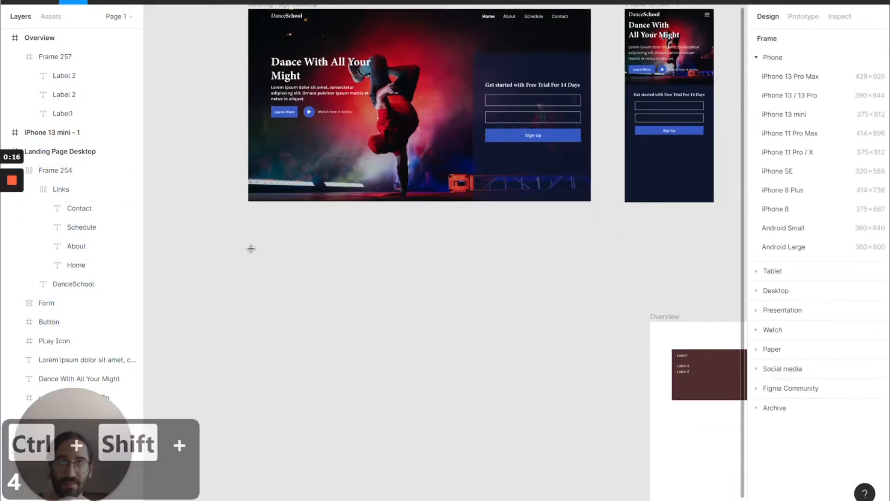
drag(257, 236, 607, 374)
click(783, 110)
text(1)
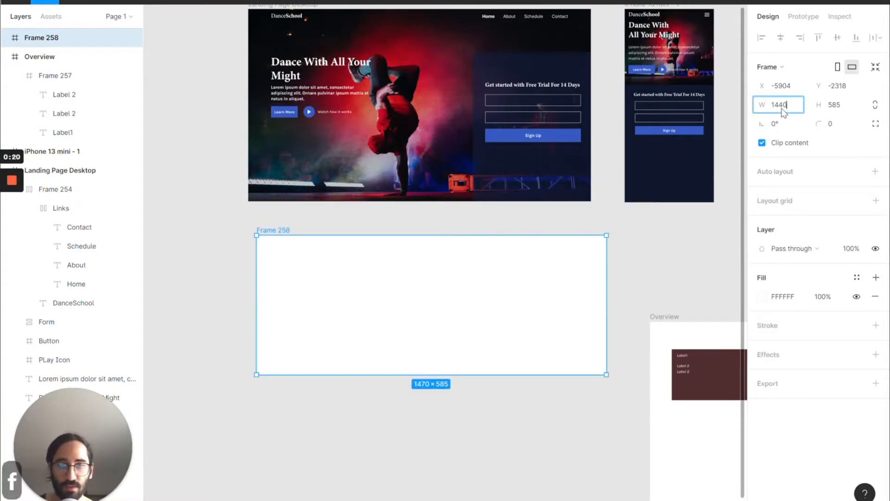
text(440)
key(Return)
- Align the new frame directly beneath the Landing Page Desktop frame at X -5939 and set its height to 800
mouse_move(577, 260)
mouse_down()
mouse_move(547, 265)
mouse_move(563, 260)
mouse_up()
click(852, 112)
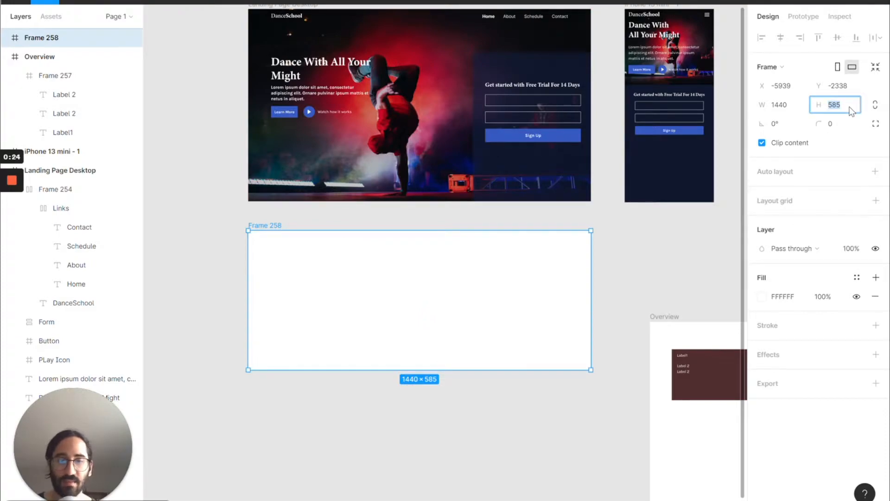
text(800)
key(Return)
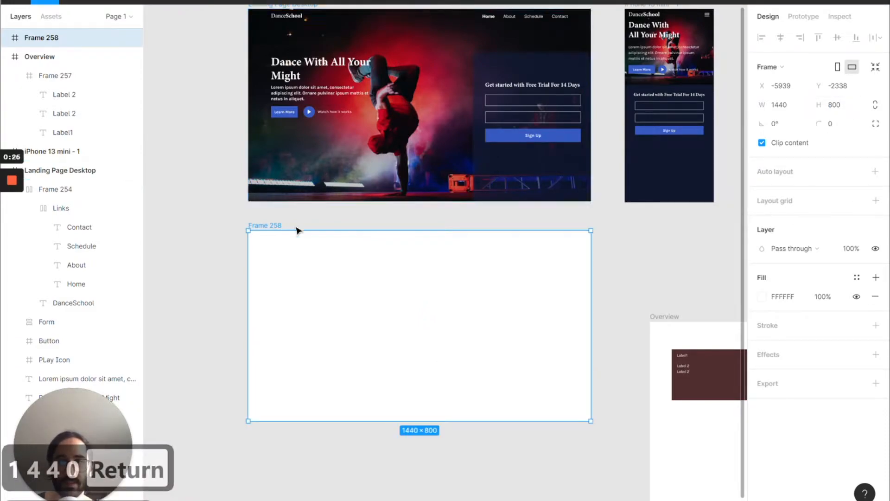
- Rename the new 1440 by 800 frame as "Landing Page Dekstop Copy"
double_click(271, 226)
text(Landing PAge)
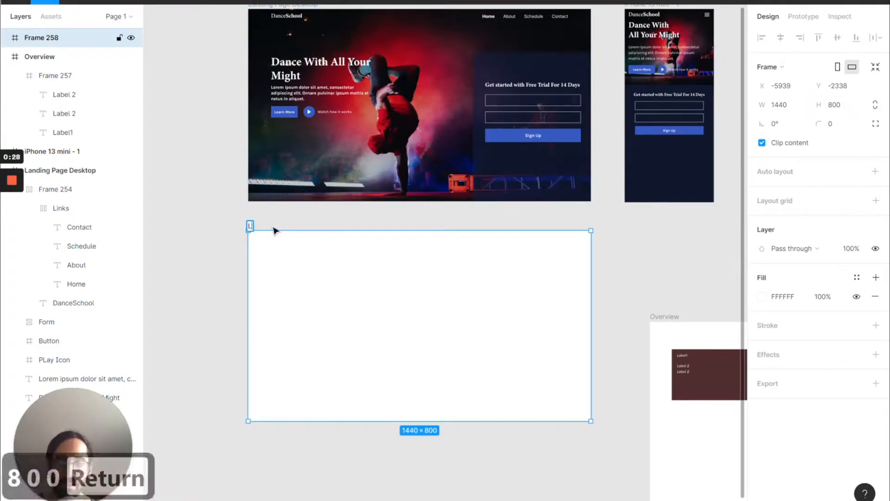
key(BackSpace)
key(BackSpace)
key(BackSpace)
key(BackSpace)
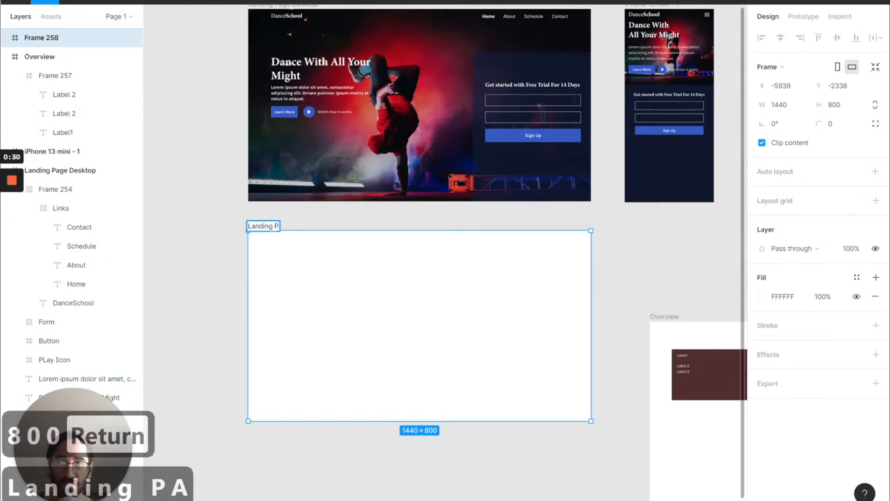
text(Page Deksot)
key(BackSpace)
key(BackSpace)
text(top Copy)
key(Return)
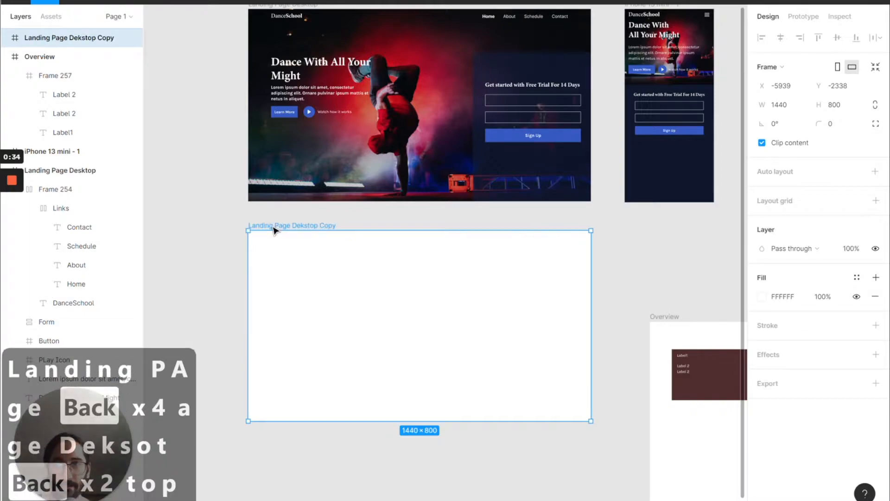
- Run the Unsplash plugin on the new blank frame and move its window aside to uncover more of the frame
scroll(304, 288, up, 1)
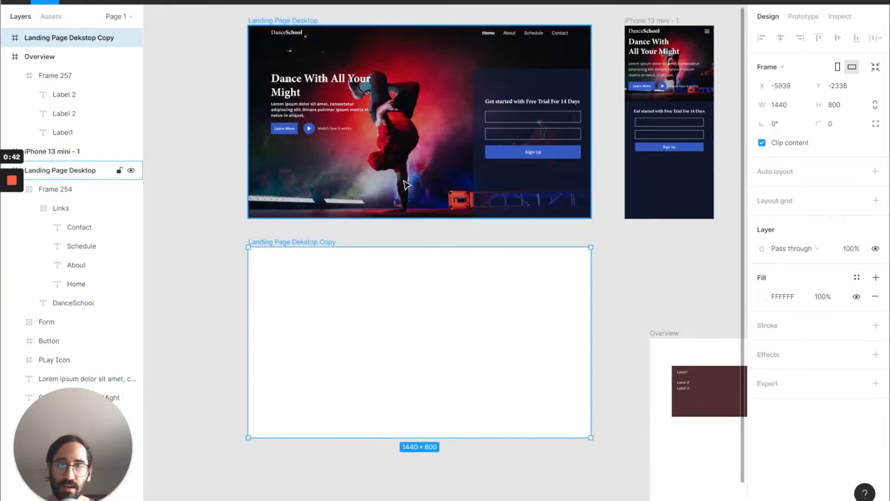
right_click(396, 326)
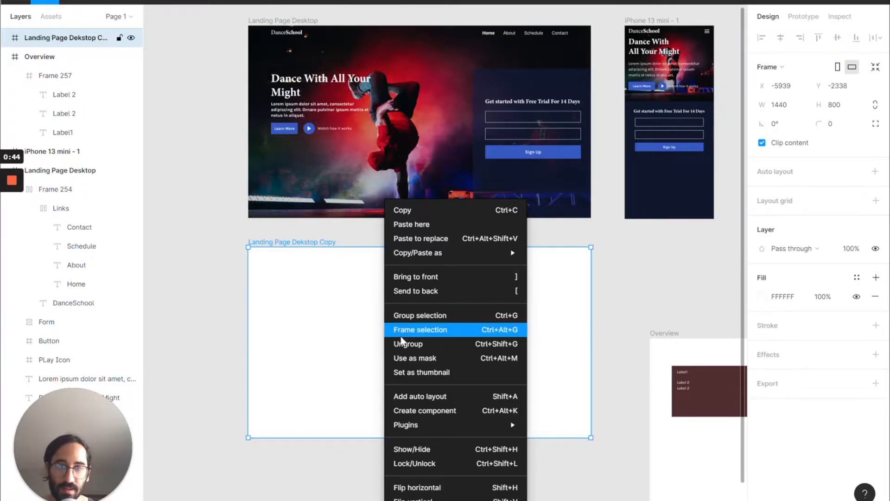
mouse_move(420, 425)
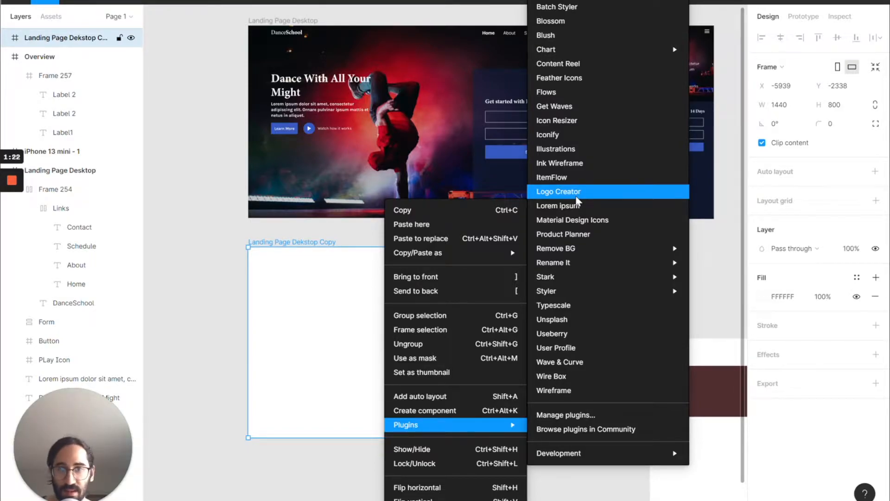
click(594, 321)
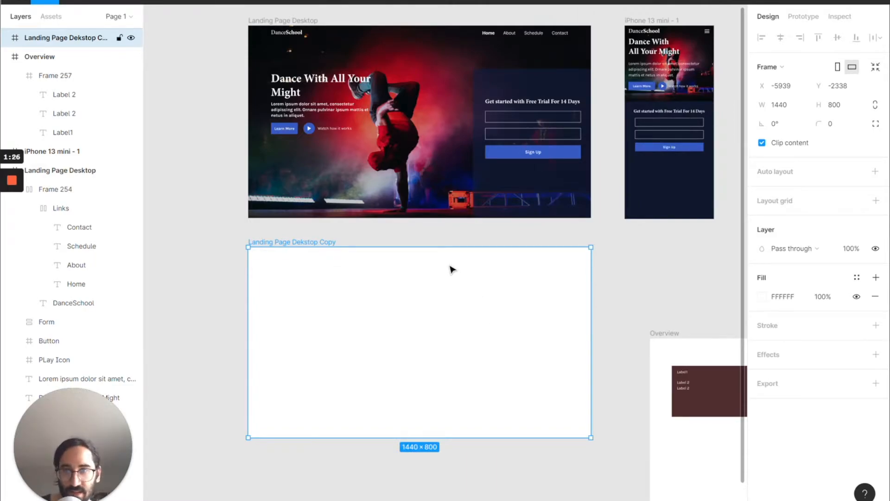
drag(395, 83, 652, 79)
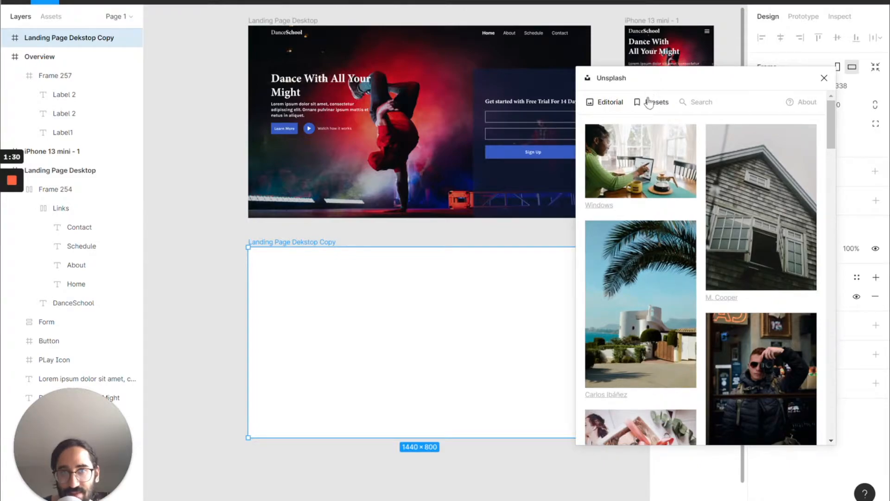
scroll(767, 200, down, 1)
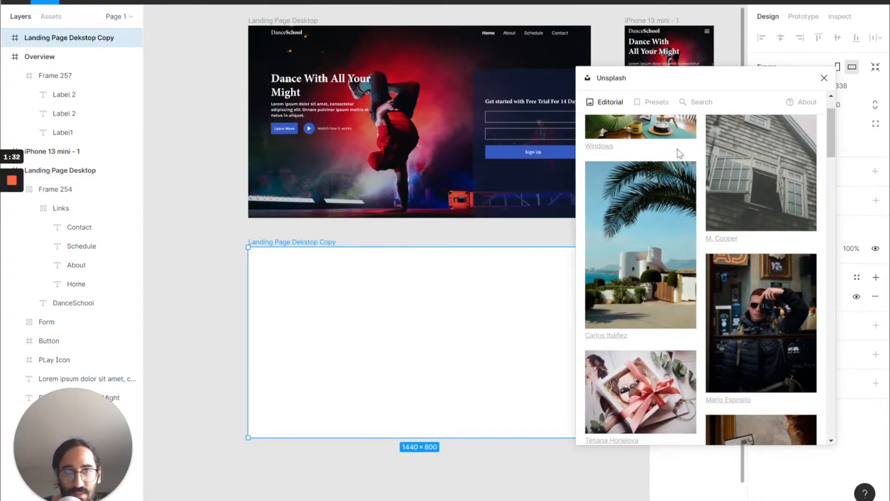
scroll(714, 116, up, 1)
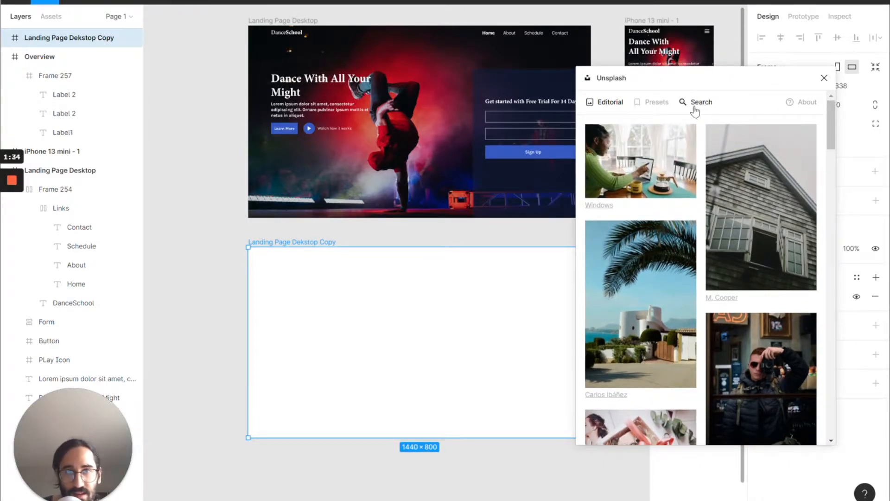
- Search Unsplash for "dance", fill the frame with the photo of the breakdancer doing a handstand in red light, and close the plugin
click(695, 107)
click(657, 142)
text(dance)
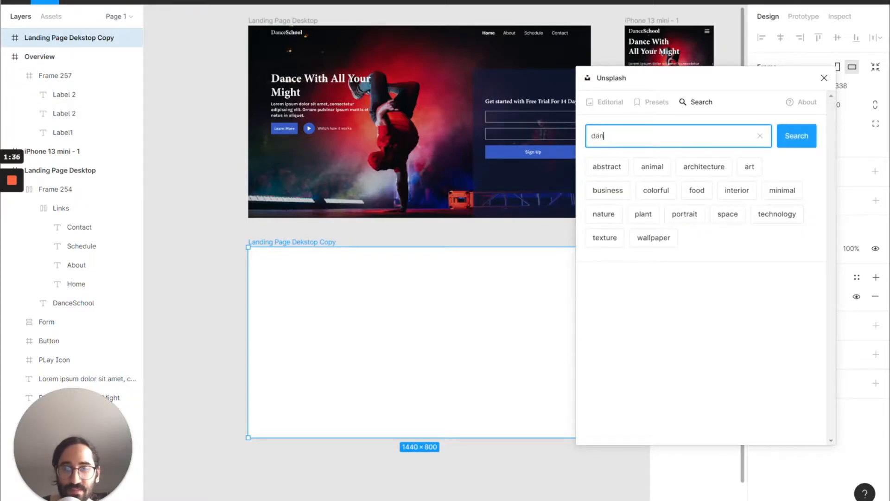
key(Return)
scroll(742, 298, down, 10)
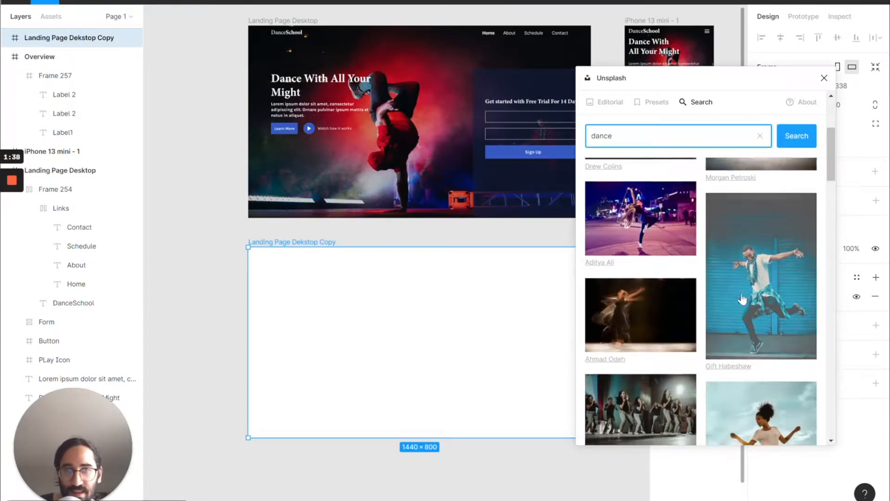
scroll(742, 298, down, 1)
click(742, 299)
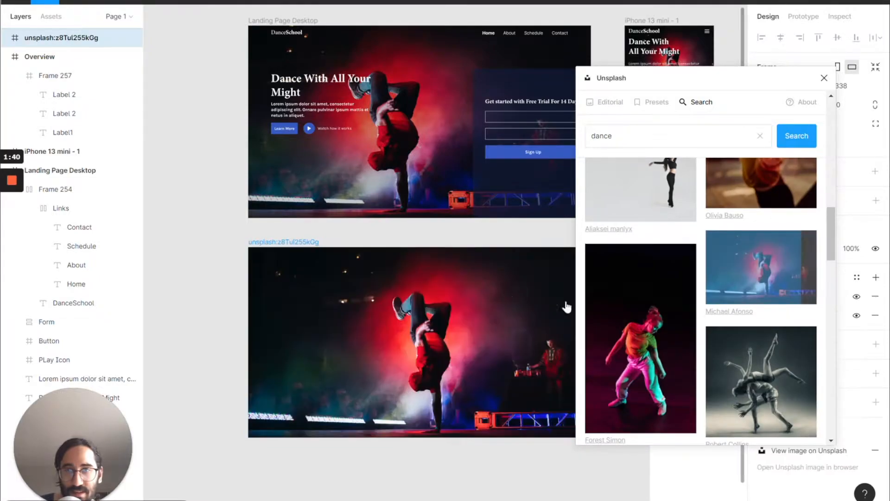
click(824, 78)
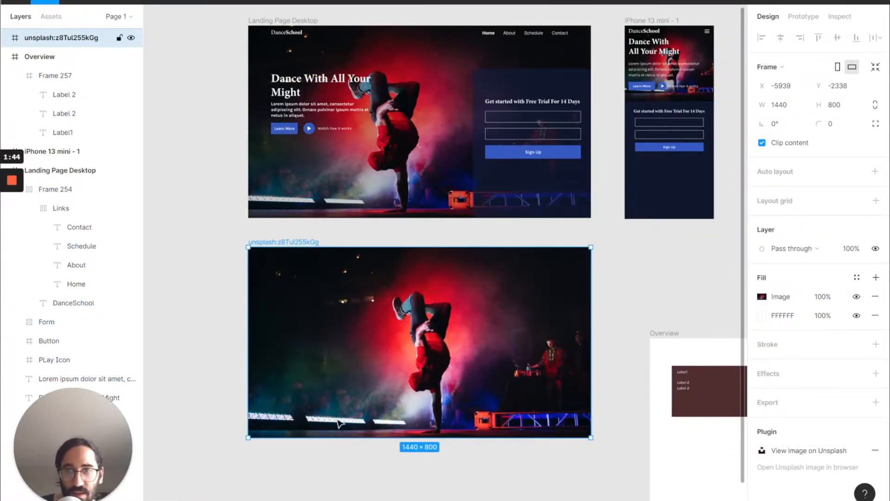
- Add a 000000 fill at 20% opacity above the image fill of the new frame
click(876, 277)
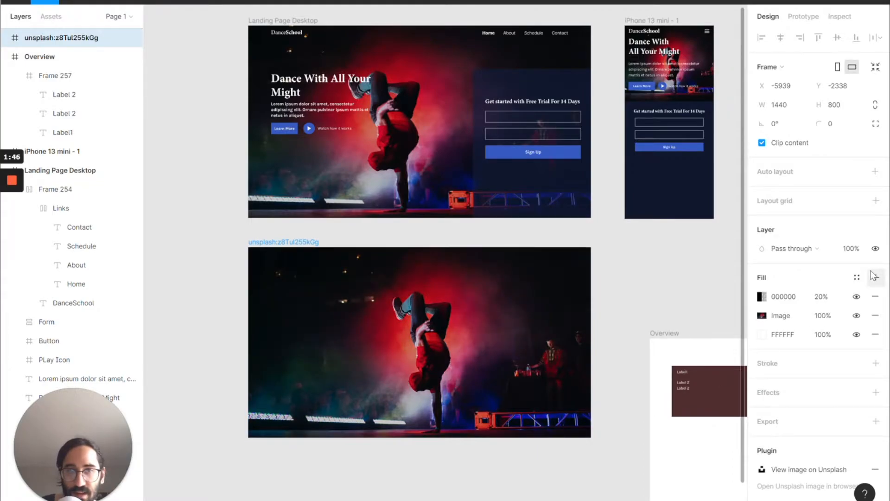
click(183, 246)
- Rename the frame with the Unsplash photo as "Landing Page Desktop Copy"
click(289, 242)
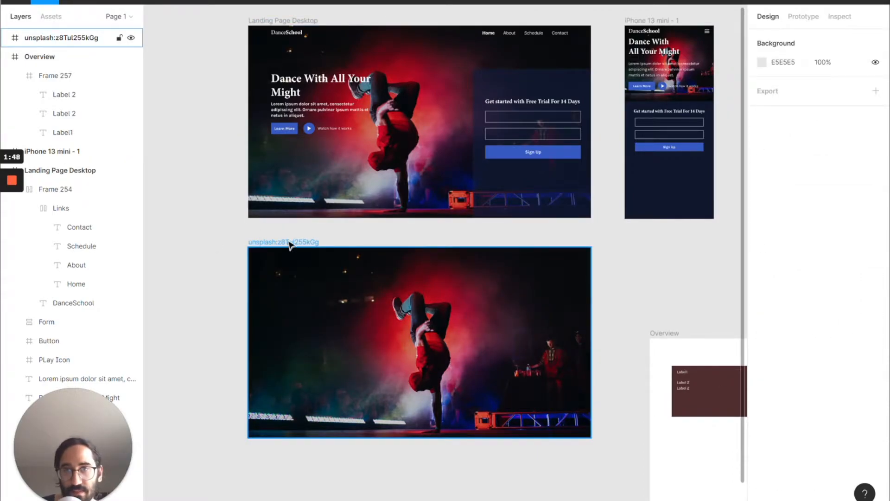
double_click(289, 242)
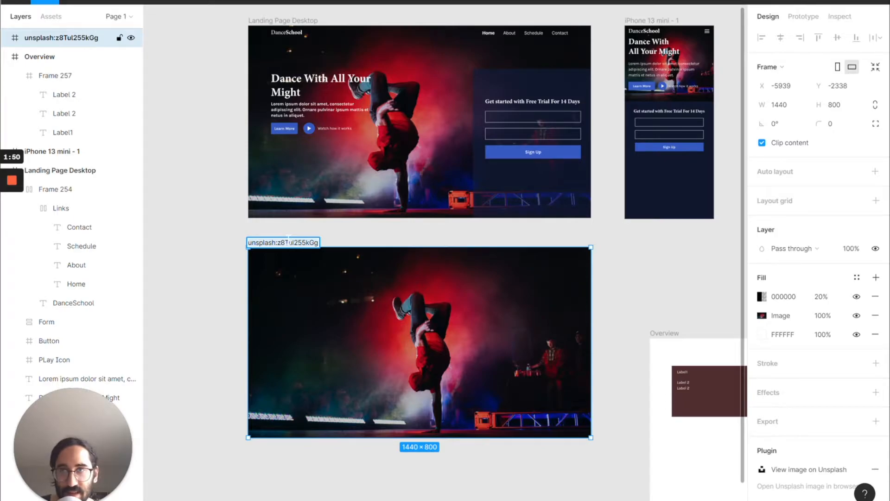
text(La)
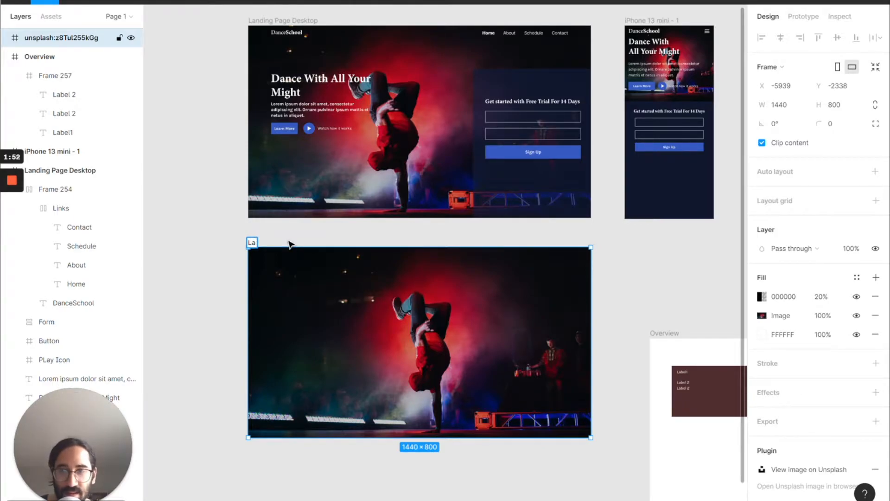
text(n)
key(BackSpace)
text(nding Page)
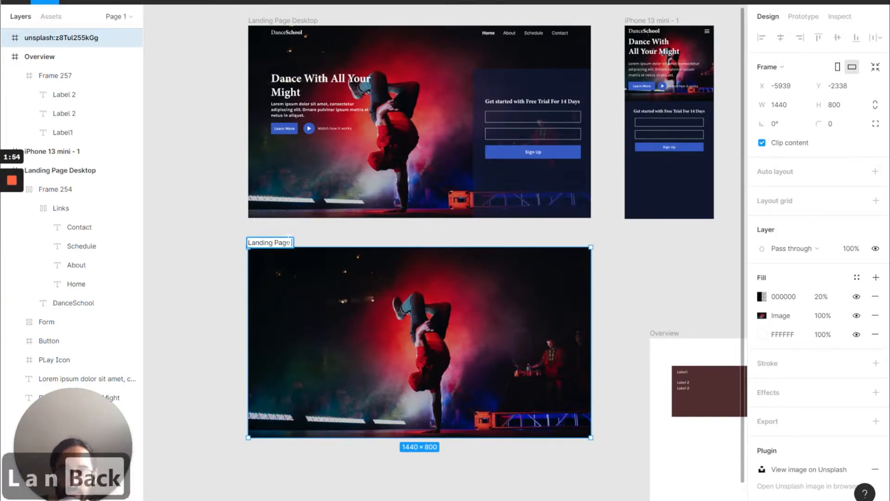
text( Desktop Copy)
key(Return)
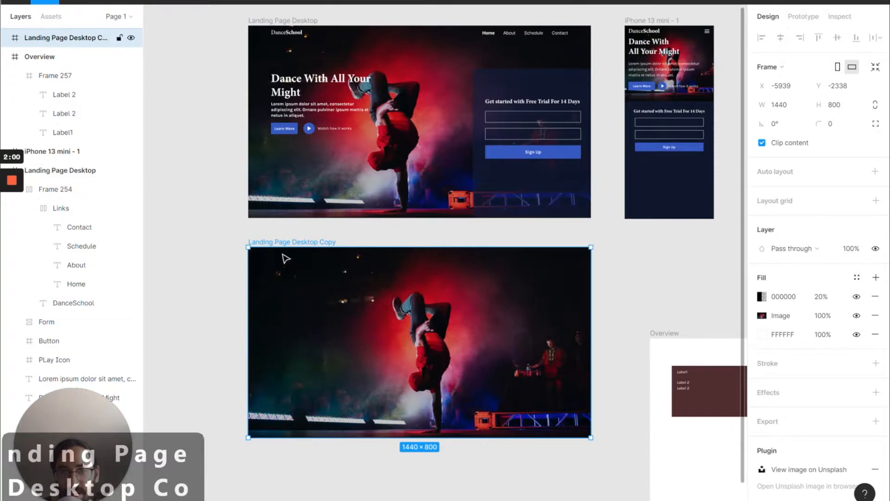
- Add a layout grid to the Landing Page Desktop Copy frame and make it a Columns grid with a count of 12
click(876, 201)
click(762, 220)
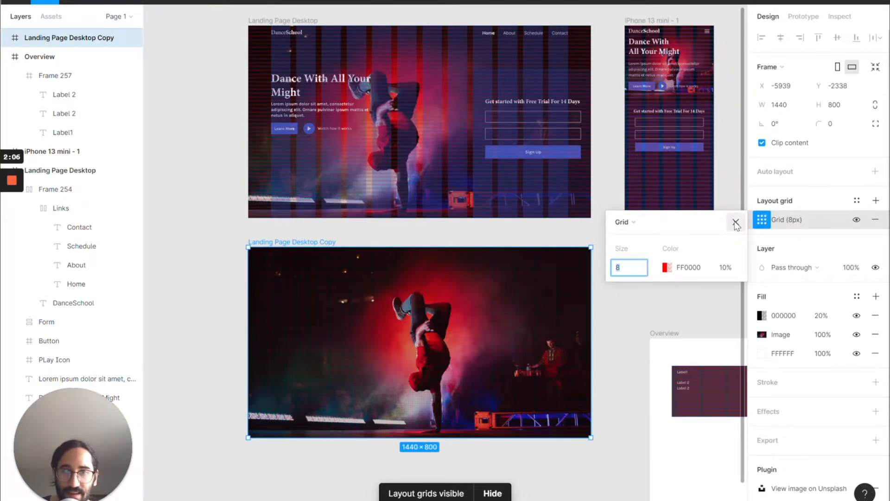
click(640, 222)
click(647, 235)
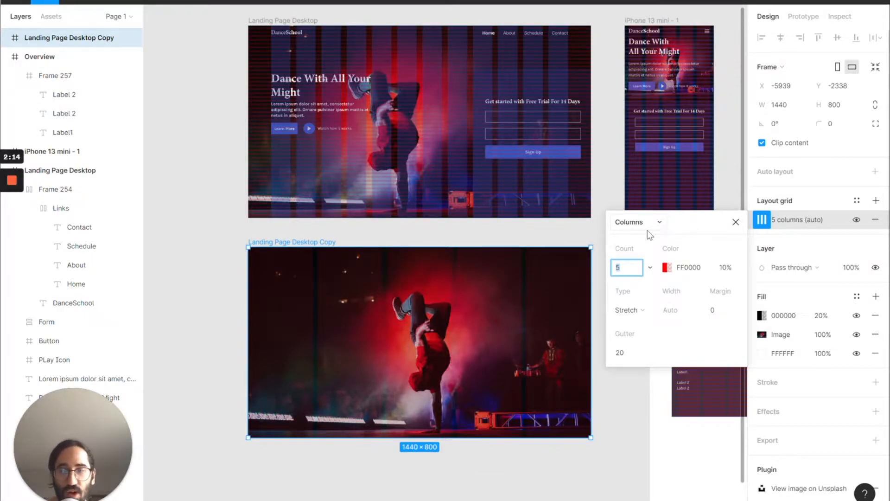
text(12)
key(Return)
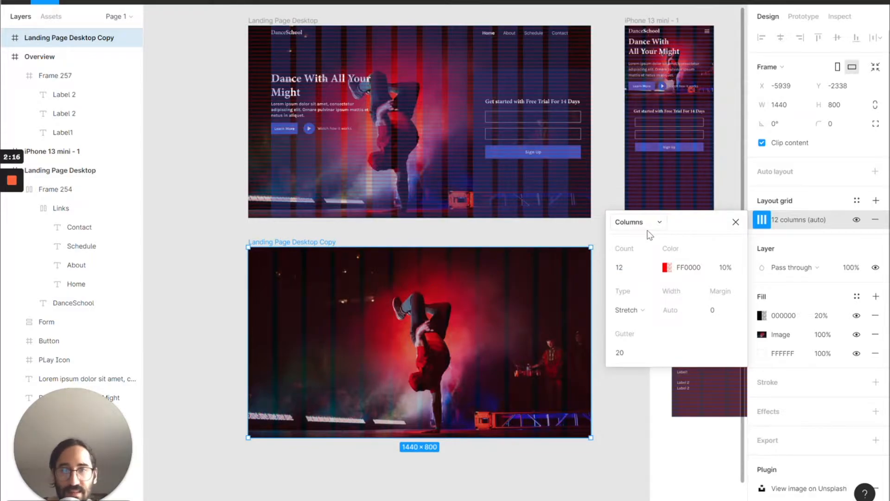
- Set the column grid's color opacity to 20%, its margin to 96 and its gutter to 24
click(728, 266)
text(20)
key(Return)
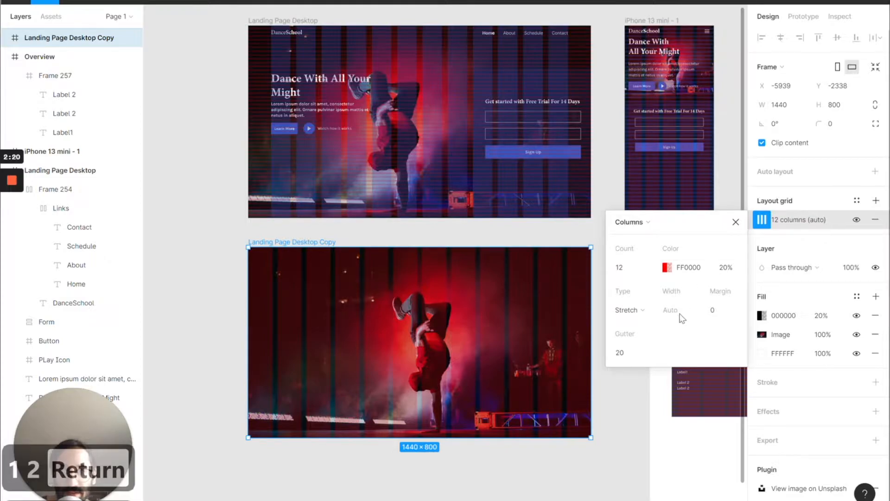
click(716, 311)
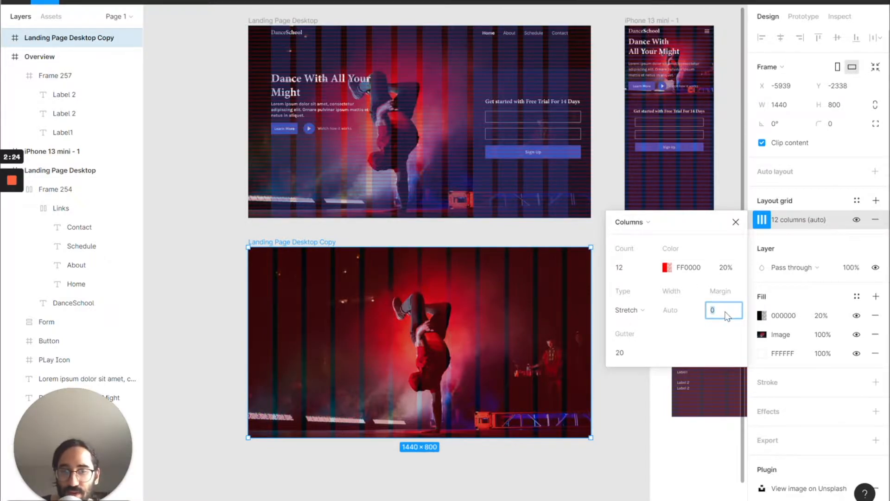
key(Return)
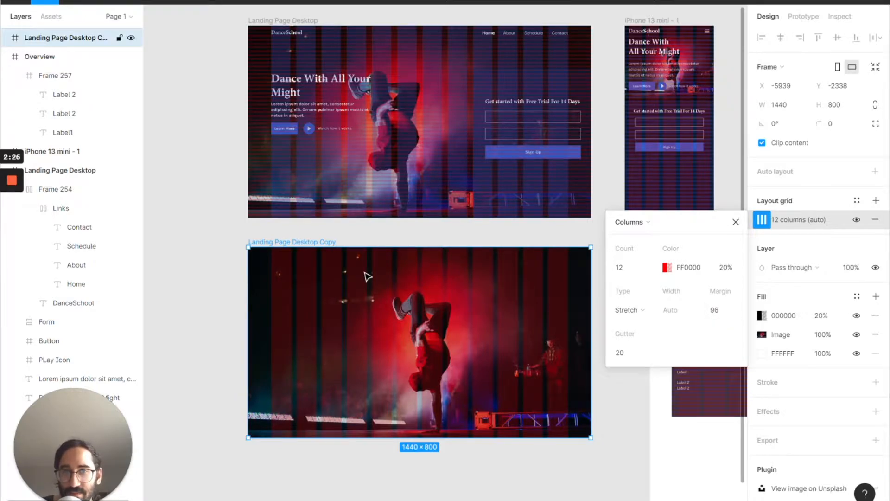
click(628, 355)
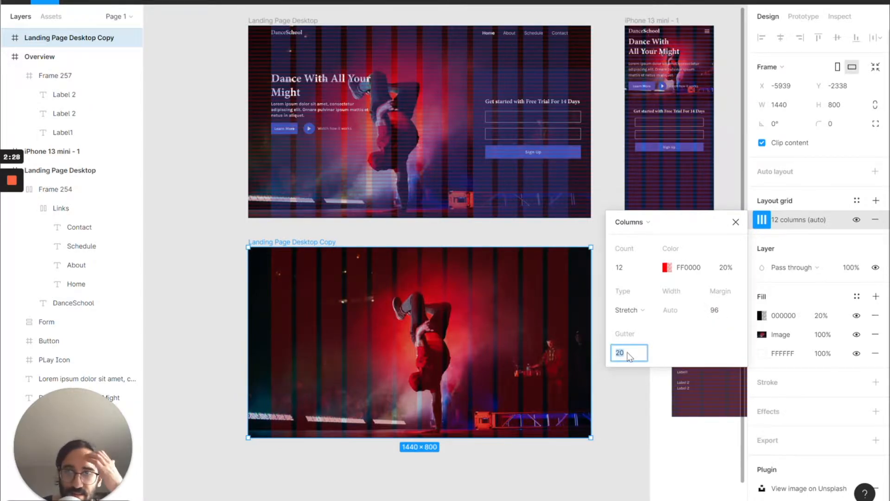
text(24)
key(shift+Return)
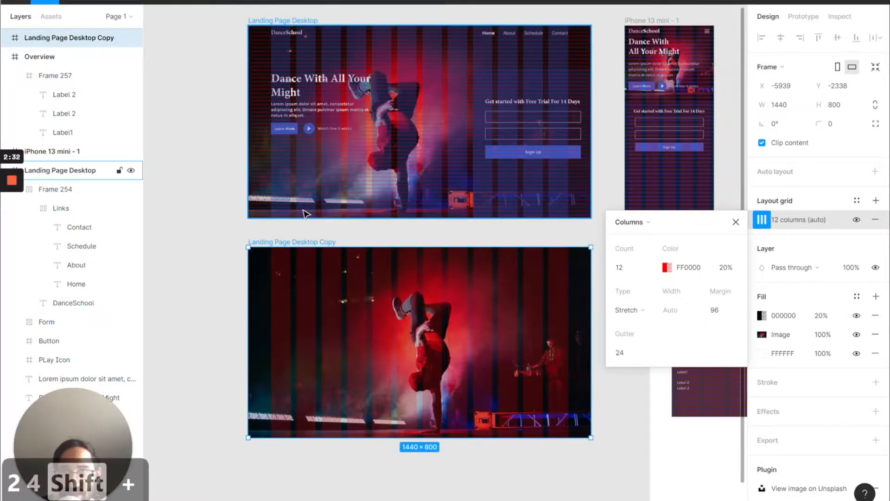
click(818, 191)
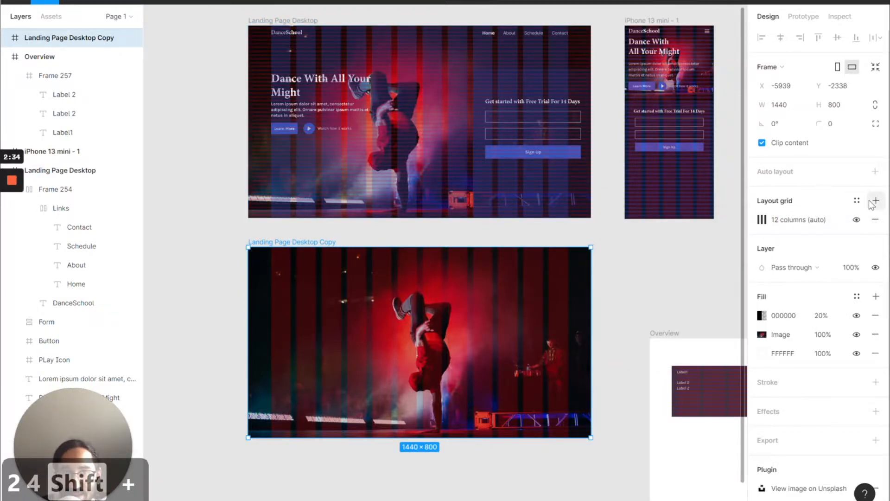
- Add a second layout grid to the frame and make it a Rows grid with a count of 60
click(876, 200)
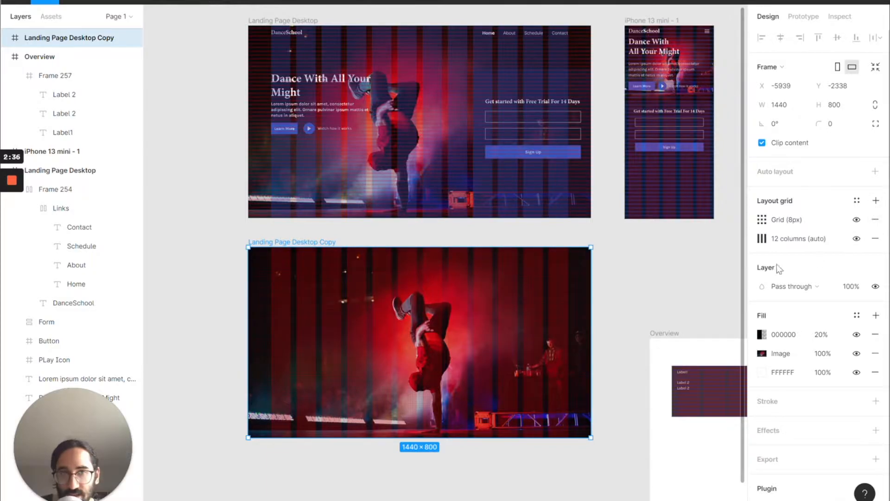
click(762, 221)
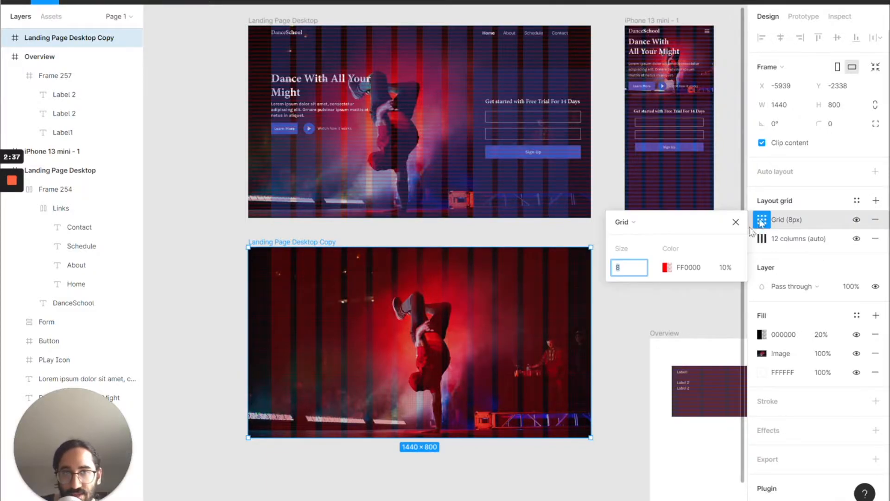
click(654, 224)
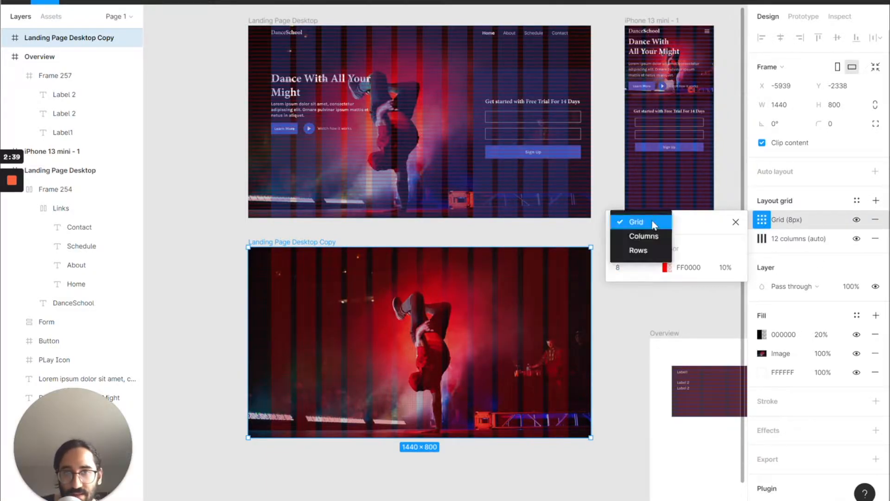
click(645, 249)
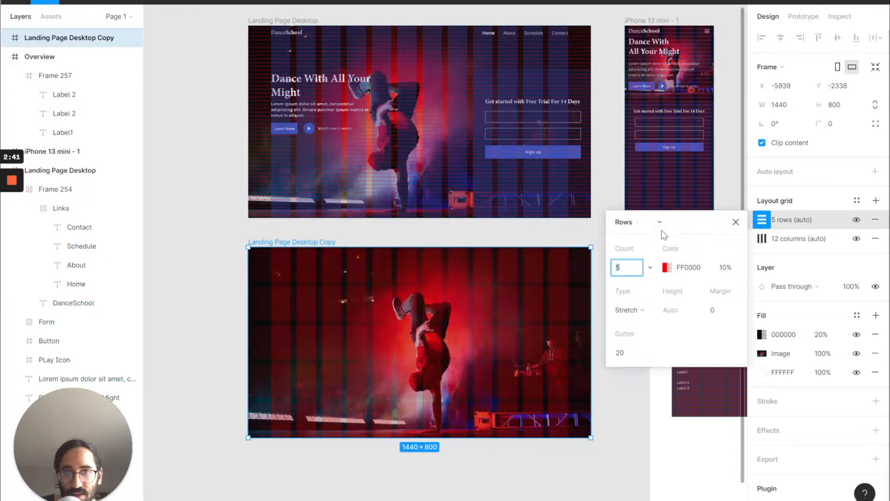
click(631, 271)
text(60)
key(Return)
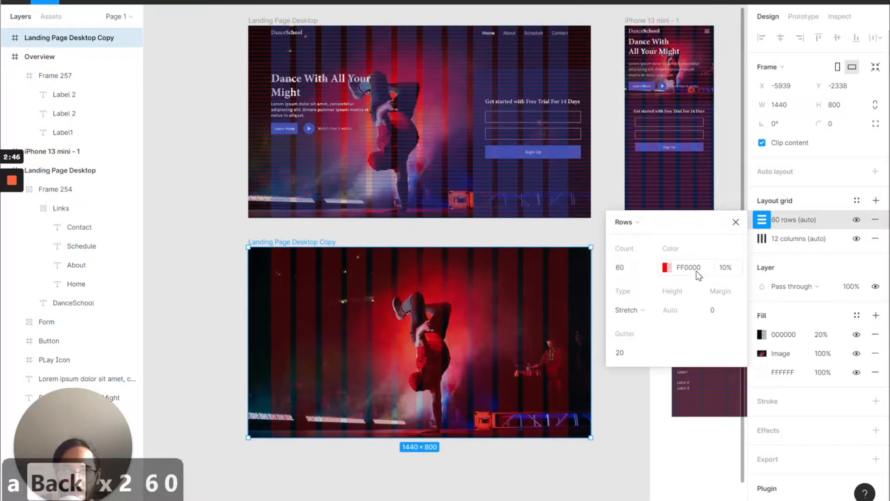
- Set the row grid's color to 5200FF at 20% opacity
click(666, 267)
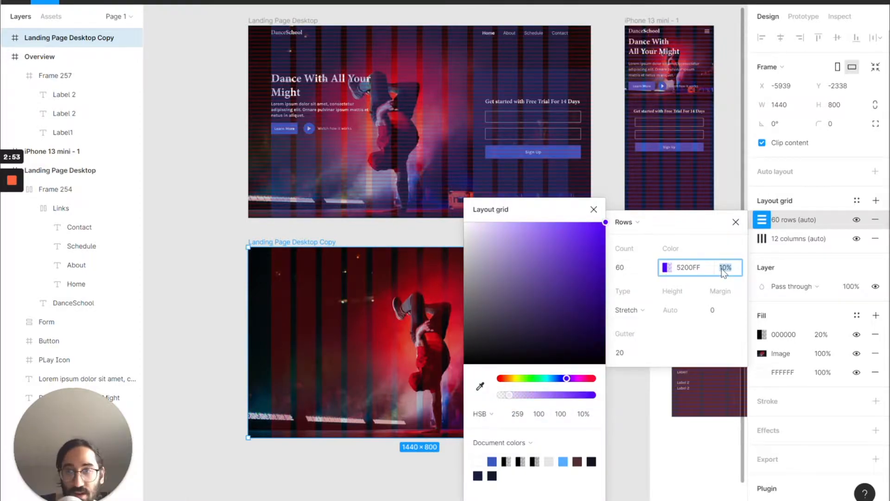
text(20)
key(Return)
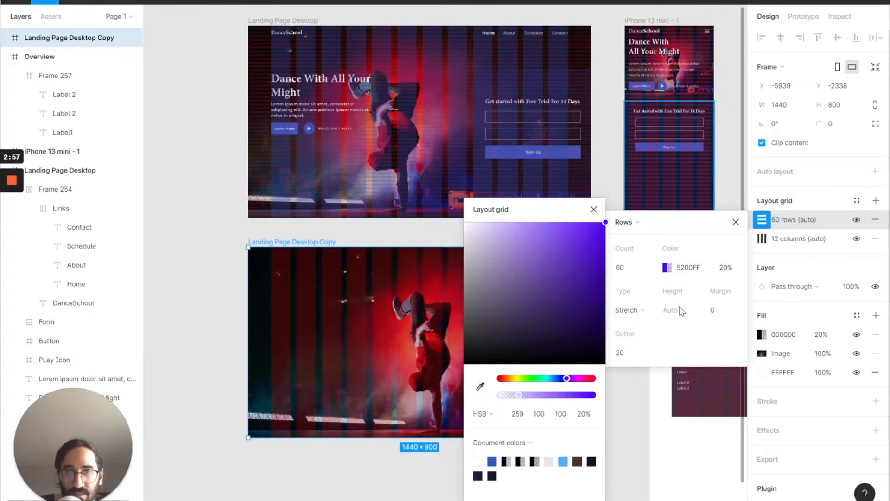
- Set the row grid's type to Center with a height of 8 and a gutter of 8, and close the color picker
click(650, 310)
click(633, 295)
click(673, 314)
text(8)
click(632, 347)
text(8)
key(Return)
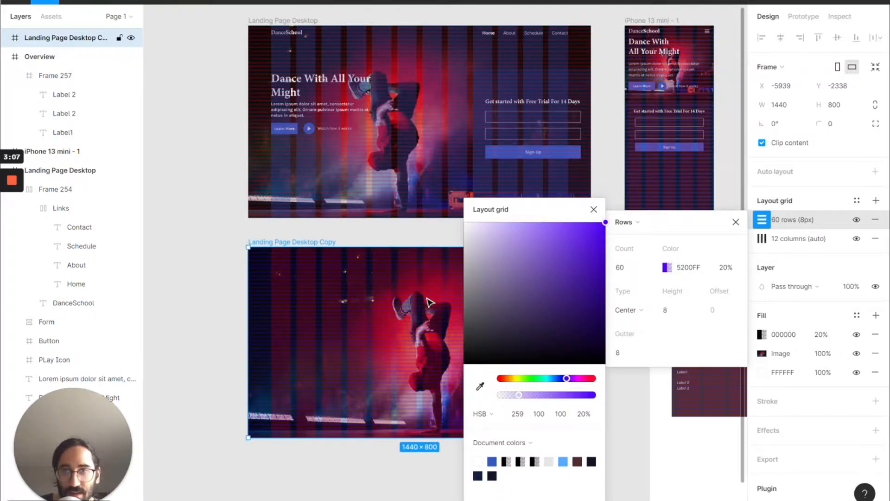
click(594, 209)
scroll(339, 278, up, 10)
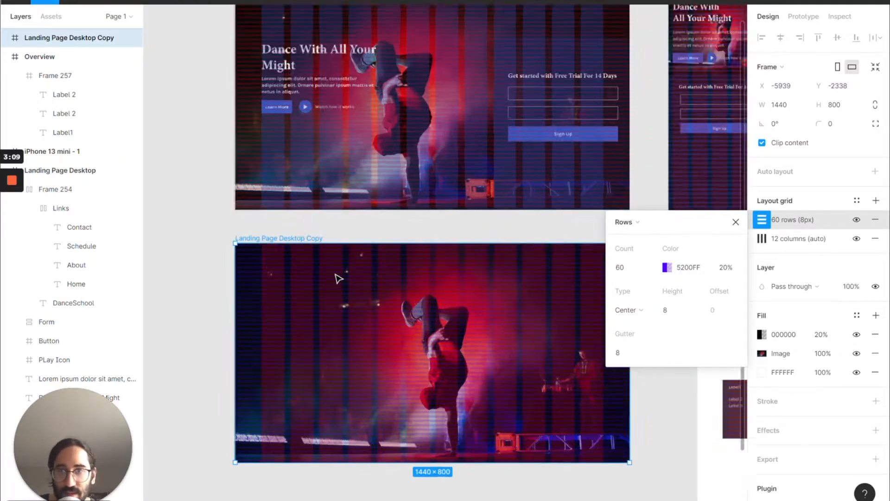
scroll(339, 279, down, 10)
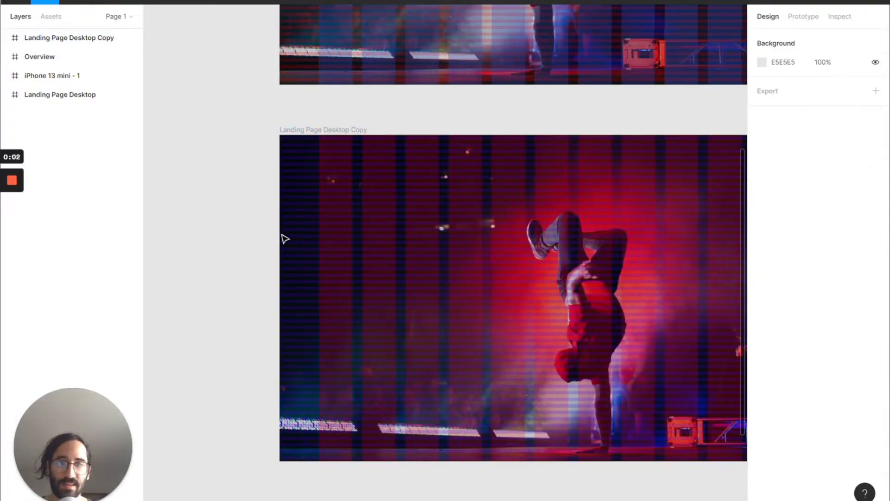
- Examine the column and row grids across the Landing Page Desktop Copy frame and compare them with the original landing page
scroll(285, 239, down, 1)
scroll(285, 239, right, 3)
scroll(285, 239, down, 2)
scroll(286, 239, right, 3)
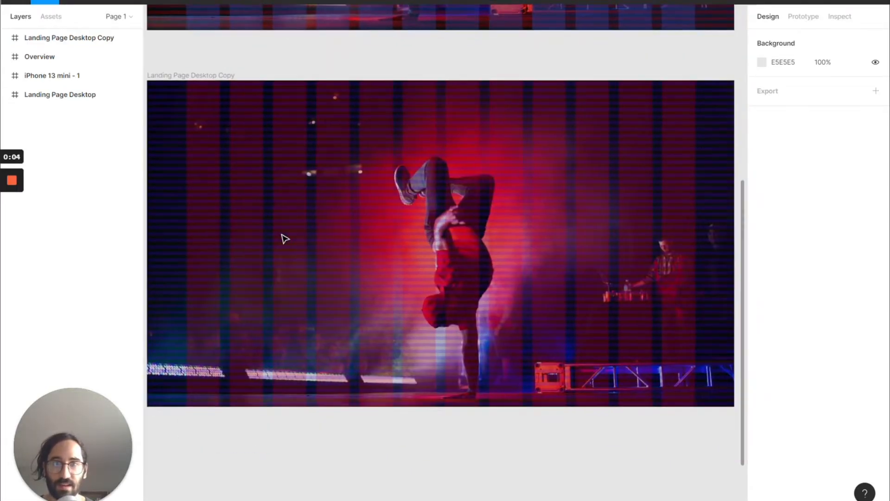
scroll(285, 239, left, 1)
scroll(252, 162, up, 3)
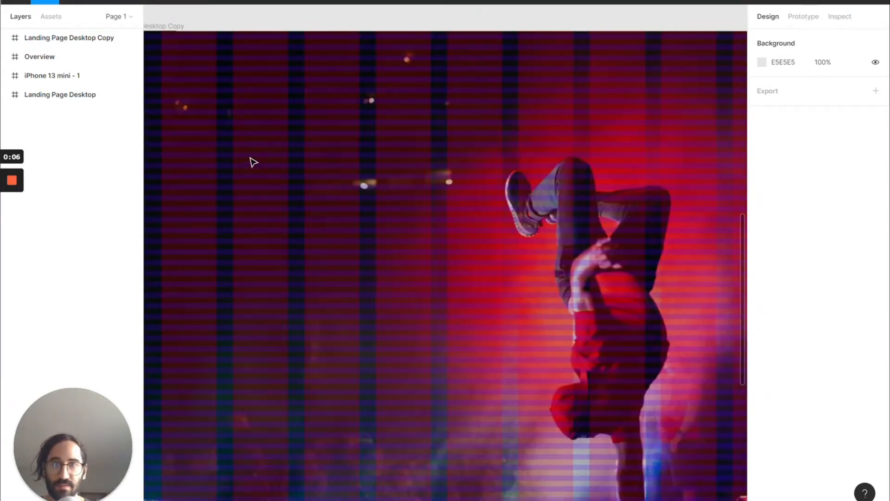
scroll(253, 163, up, 2)
scroll(252, 163, left, 2)
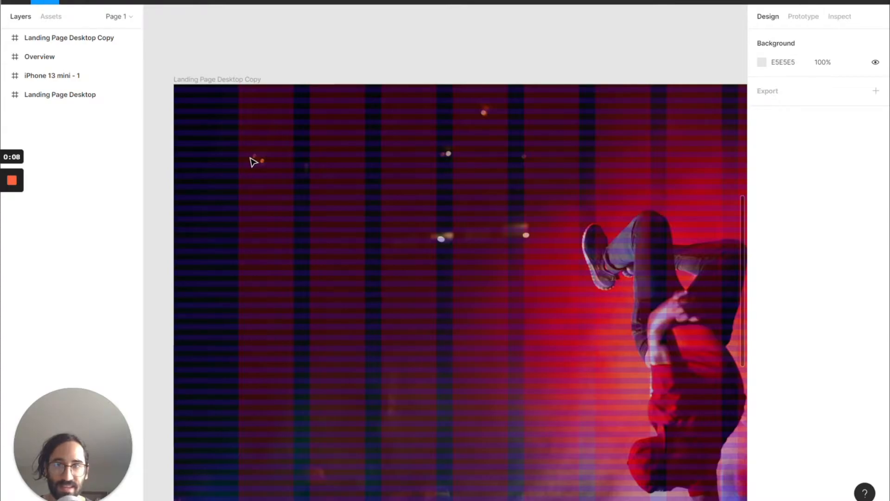
scroll(248, 139, up, 15)
scroll(250, 140, down, 8)
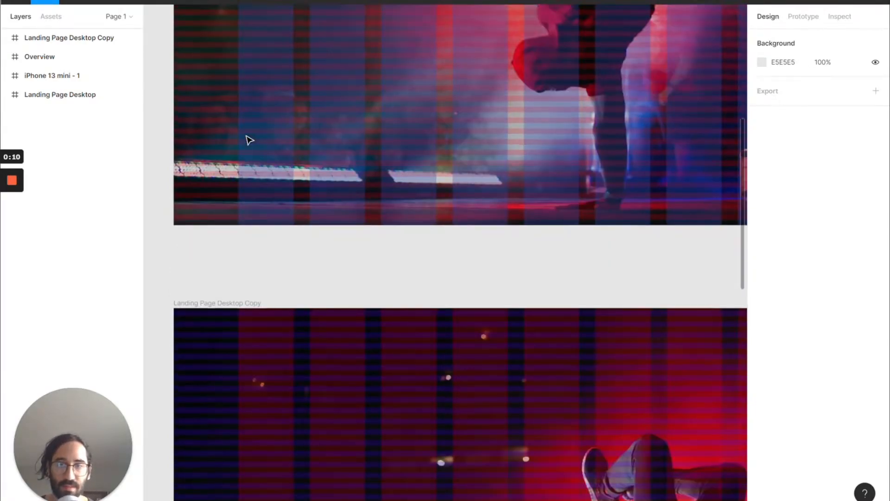
scroll(250, 140, down, 4)
- Add a "DesignSchool" text box of about 68 by 24 at the first column's edge near the top of the Landing Page Desktop Copy frame
click(241, 218)
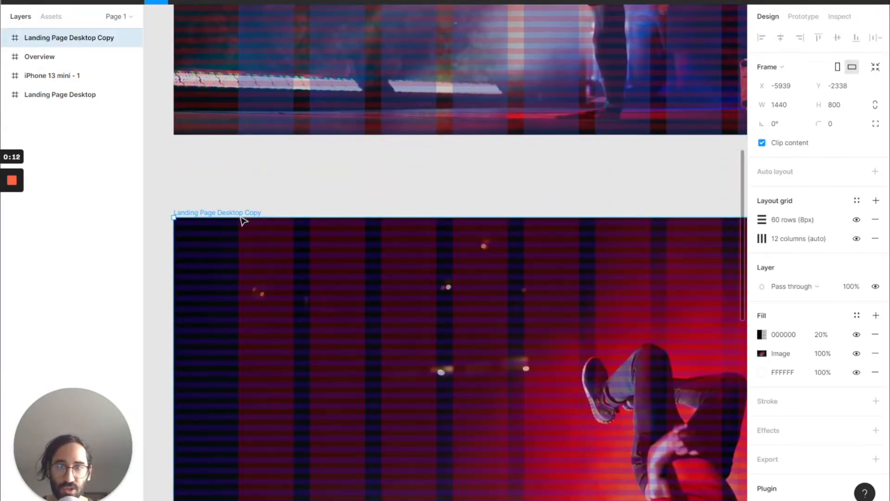
key(t)
drag(237, 225, 283, 241)
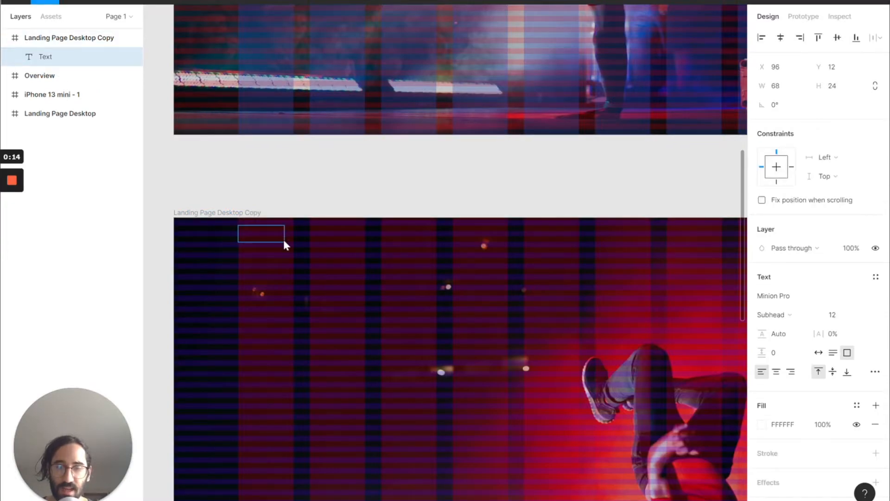
text(DesignSchool)
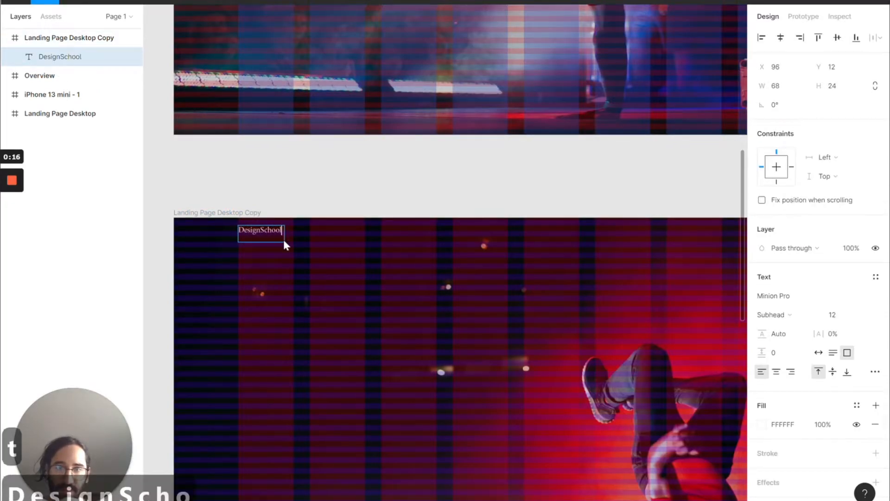
key(Escape)
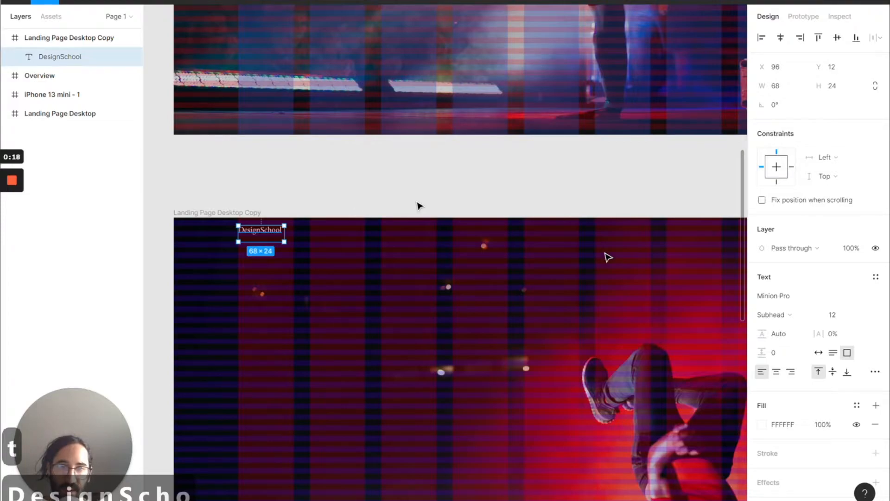
- Set the DesignSchool text's font size to 24 and its resizing to auto width
click(832, 315)
text(24)
key(Return)
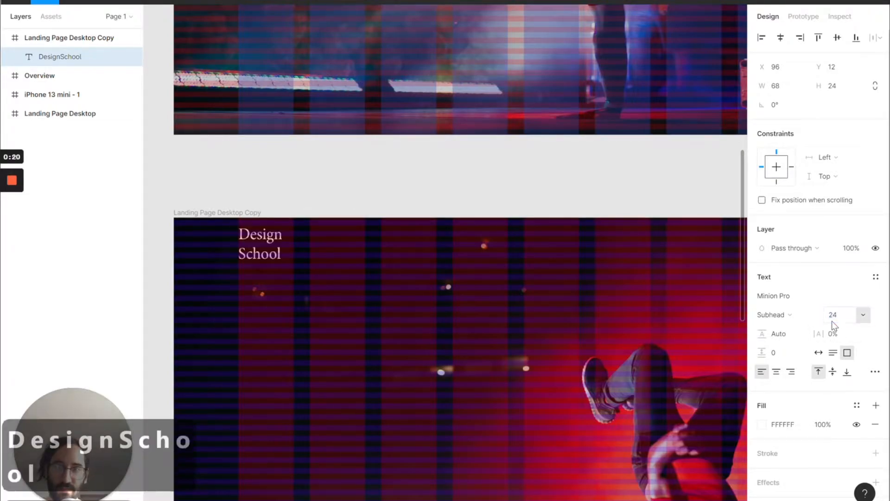
click(818, 352)
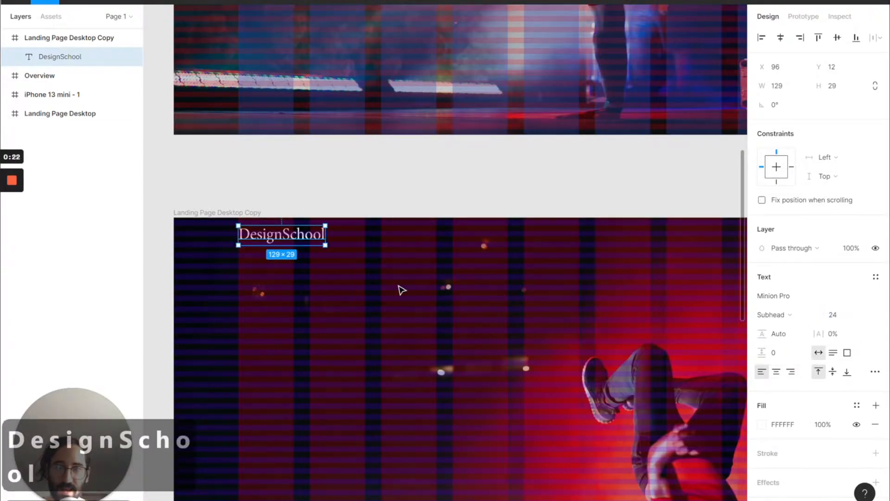
- Make only the word "School" bold in the DesignSchool logo text
double_click(288, 239)
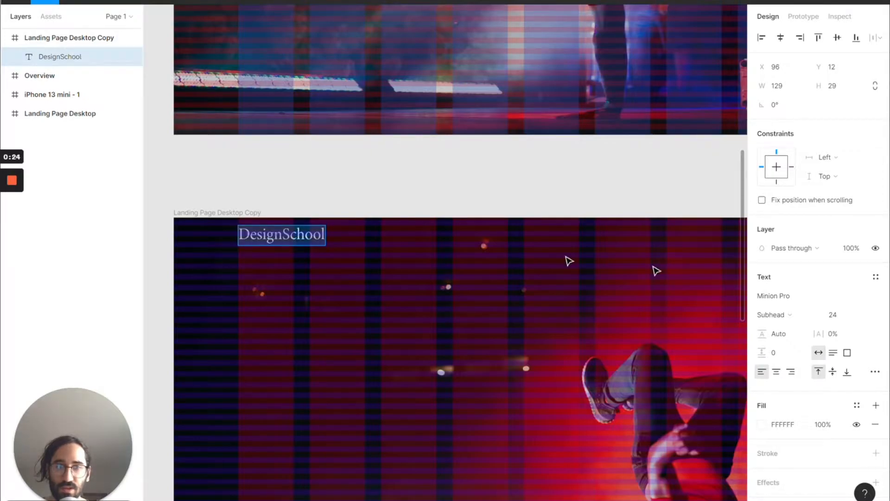
double_click(281, 235)
click(321, 234)
drag(283, 235, 341, 238)
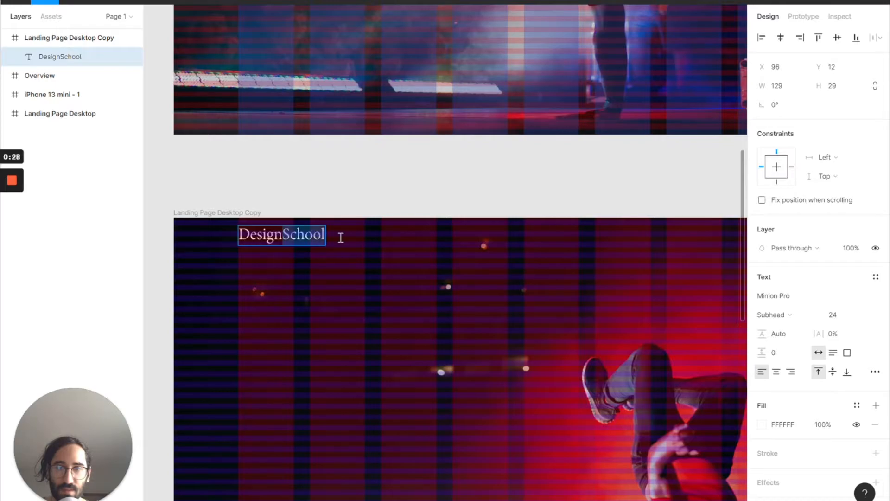
key(ctrl+b)
key(Escape)
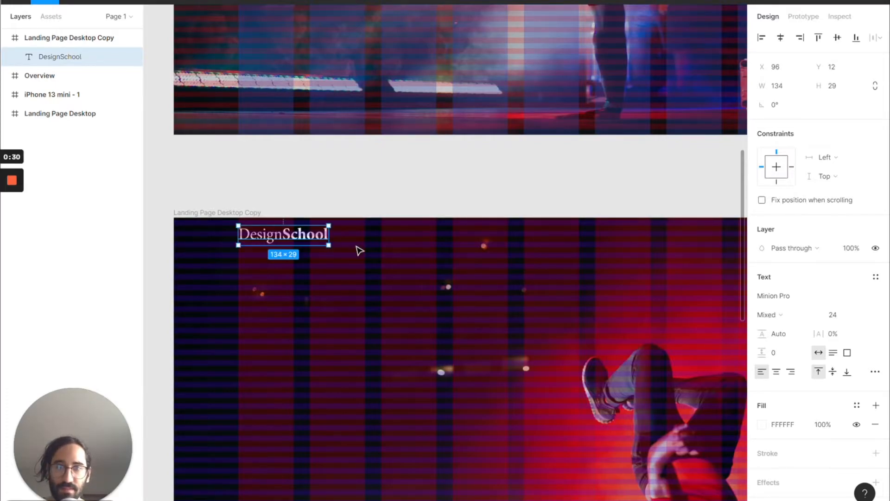
- Duplicate the DesignSchool text along the same line to about X 362 and set the copy's font size to 16
scroll(357, 245, down, 3)
scroll(357, 245, right, 1)
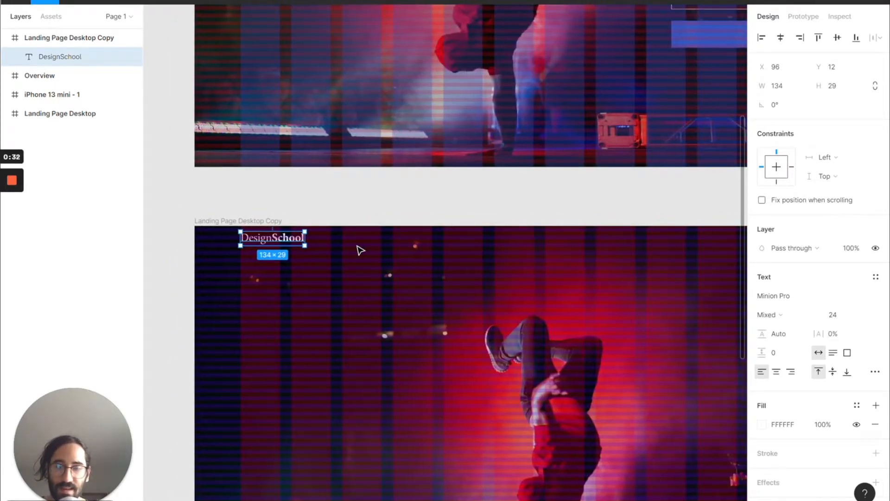
drag(296, 242, 425, 242)
click(847, 315)
text(16)
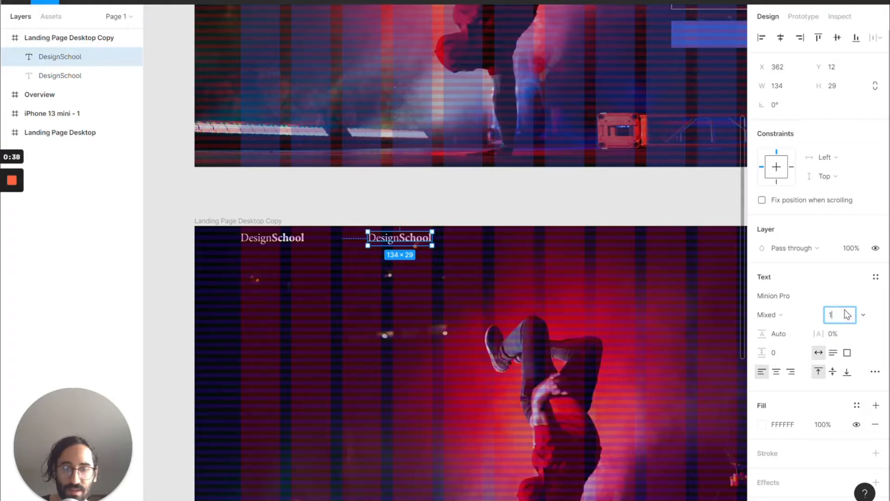
key(Return)
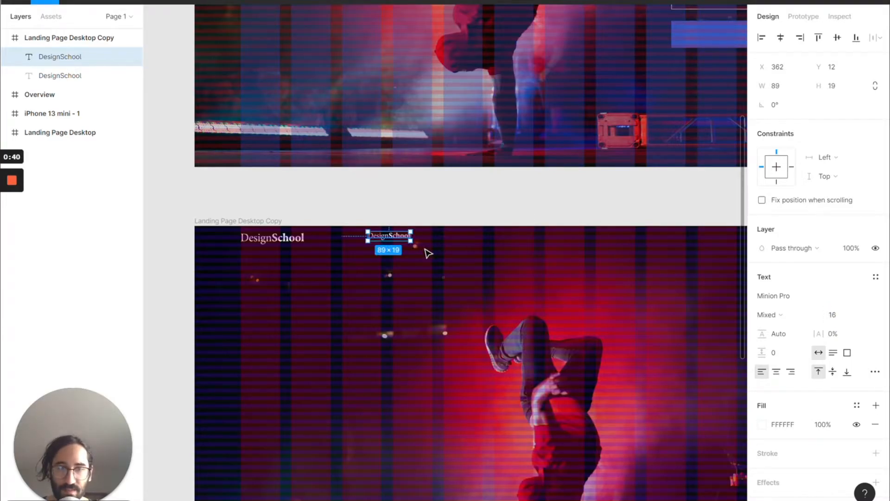
- Make the copied text regular weight and replace its wording with "Home"
text(16)
key(Return)
key(ctrl+b)
drag(396, 240, 409, 240)
text(Home)
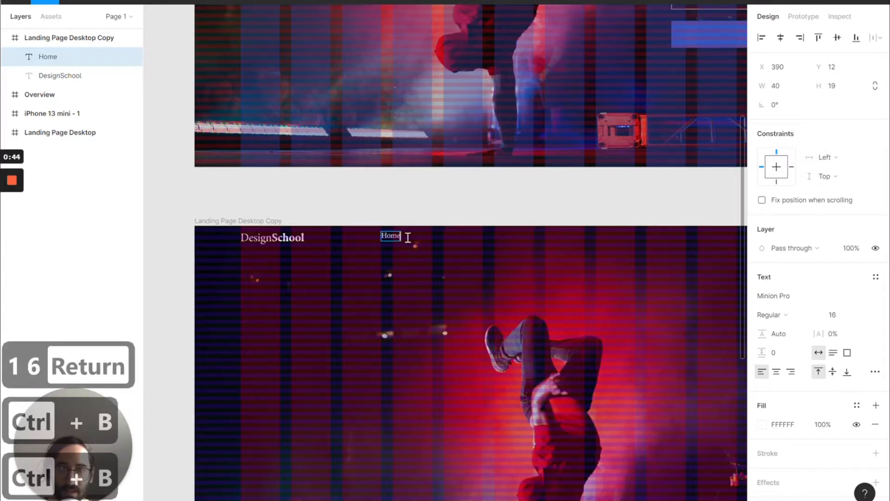
key(Escape)
- Duplicate the Home link to X 446 beside it and change the copy's text to "About", following the original page's navigation
drag(391, 239, 420, 240)
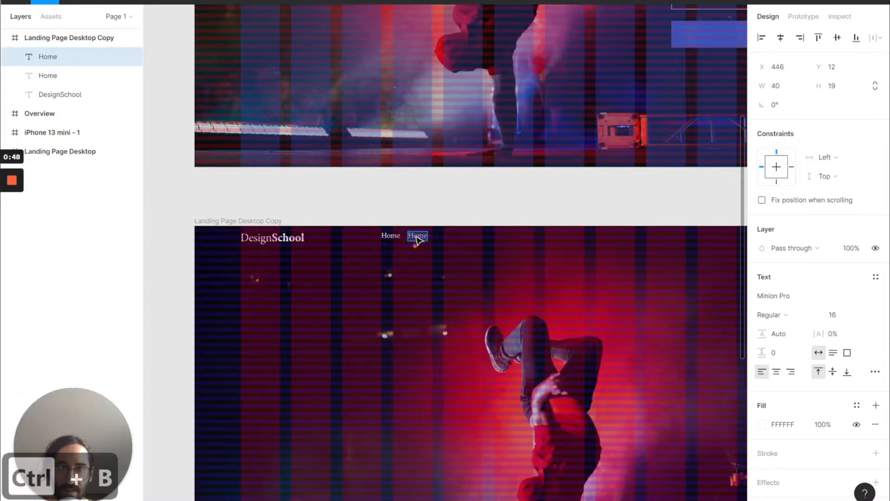
scroll(424, 242, down, 4)
scroll(420, 241, up, 5)
scroll(419, 241, up, 8)
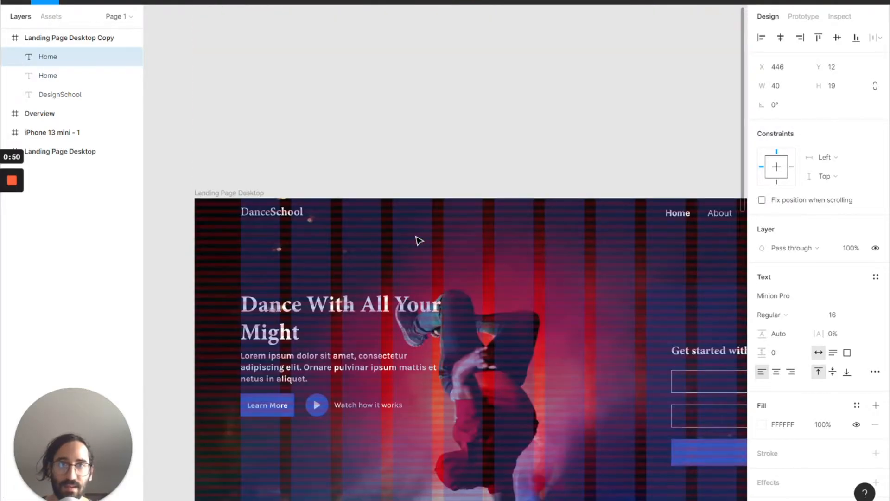
scroll(419, 241, right, 5)
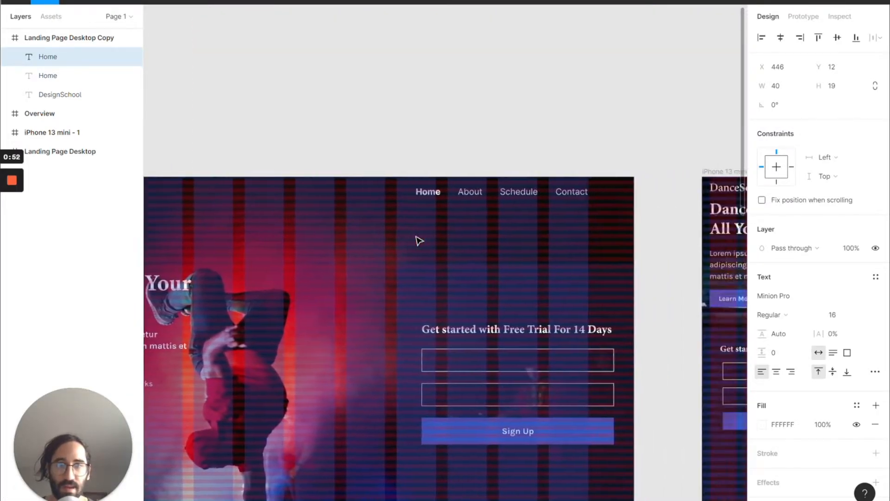
scroll(419, 241, left, 5)
scroll(419, 241, down, 6)
scroll(420, 246, left, 3)
scroll(420, 246, down, 1)
double_click(410, 302)
text(About)
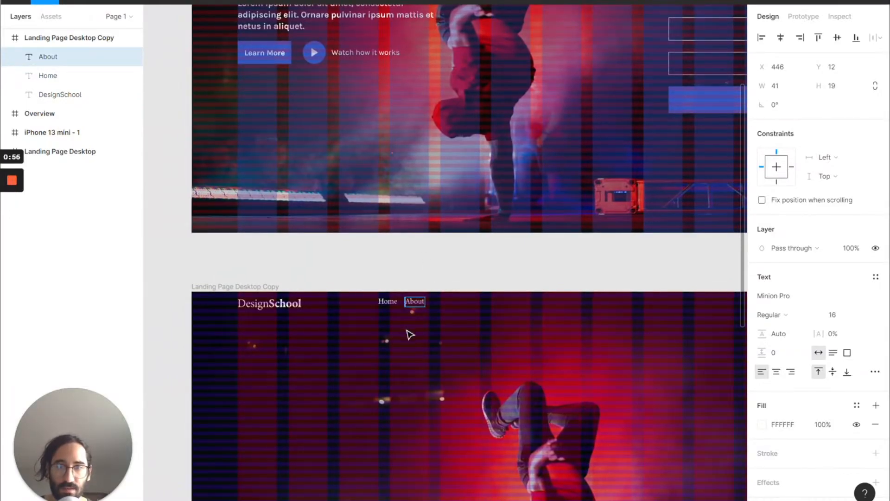
key(Escape)
- Duplicate the About link to about X 503 and change the copy's text to "Schedule"
drag(414, 304, 446, 307)
double_click(443, 304)
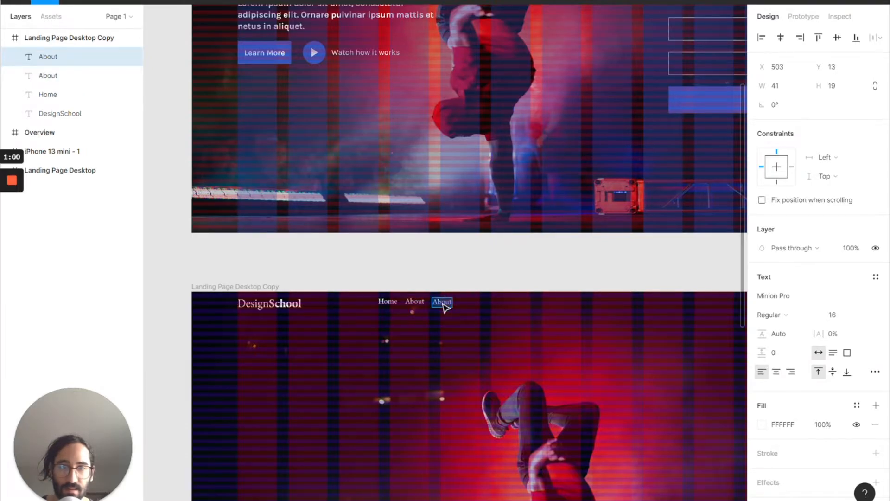
text(SChe)
key(BackSpace)
key(BackSpace)
key(BackSpace)
text(chedul)
key(Escape)
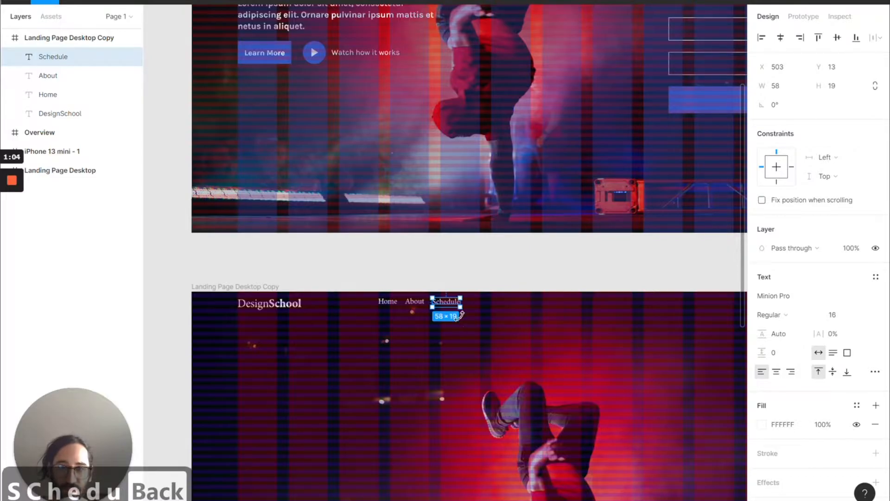
- Duplicate the Schedule link to about X 577 and change the copy's text to "Cntact"
drag(449, 307, 490, 304)
double_click(490, 303)
text(Cntact)
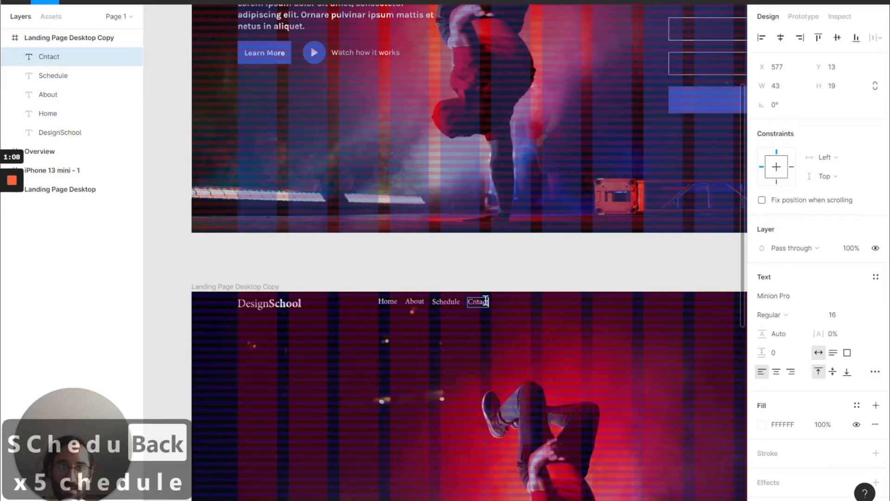
key(Escape)
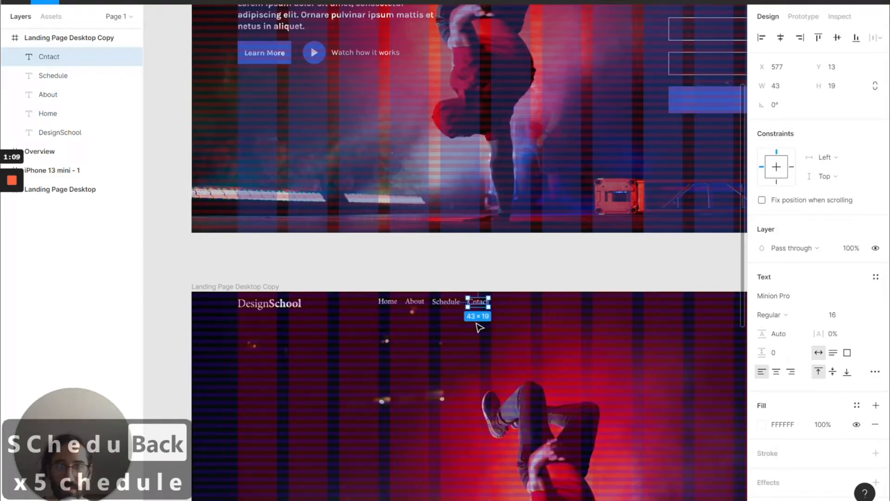
- Change the font of all four navigation links to Inter
click(387, 301)
shift+click(413, 302)
shift+click(446, 302)
shift+click(483, 303)
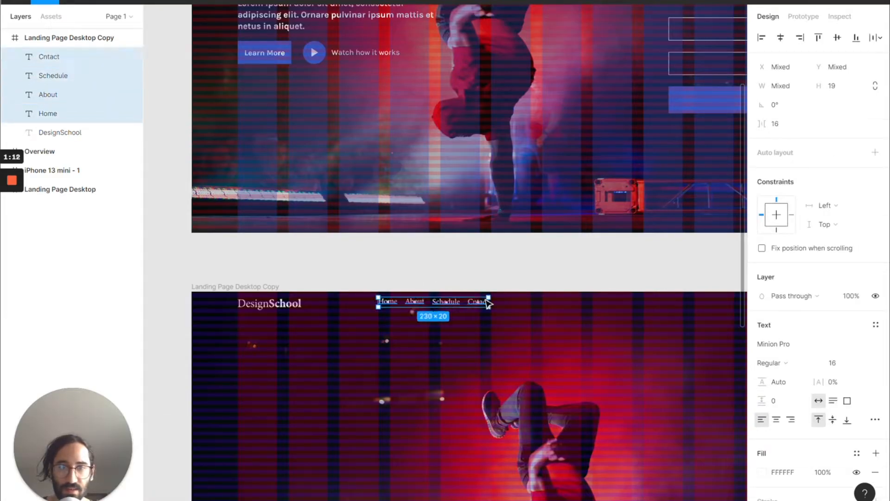
click(759, 347)
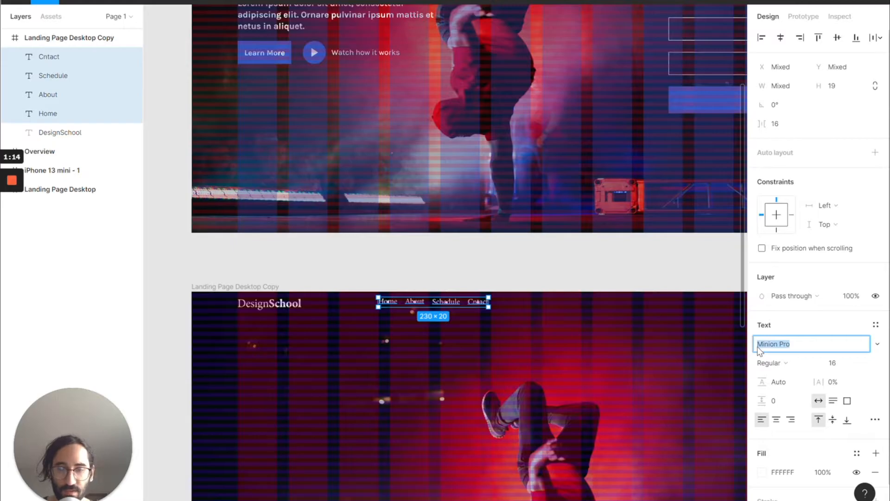
text(Inter)
key(Return)
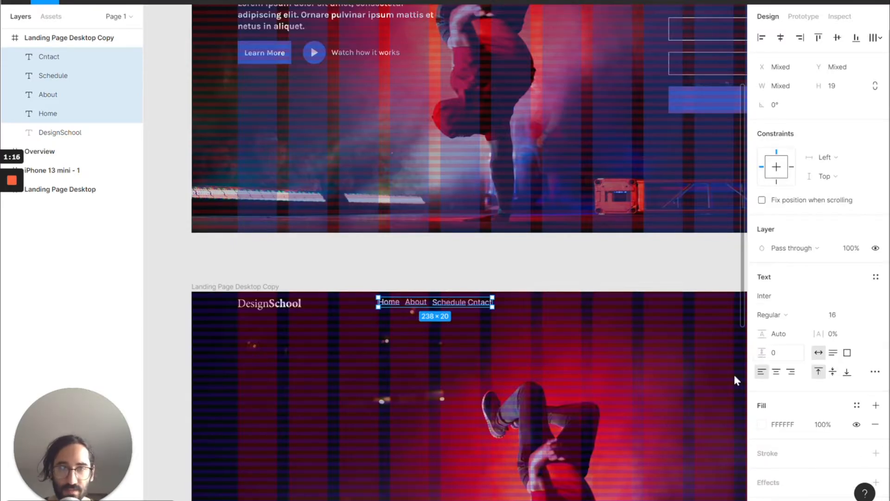
- Move the four navigation links together to about X 626, Y 16 and wrap them in a frame
drag(463, 304, 575, 307)
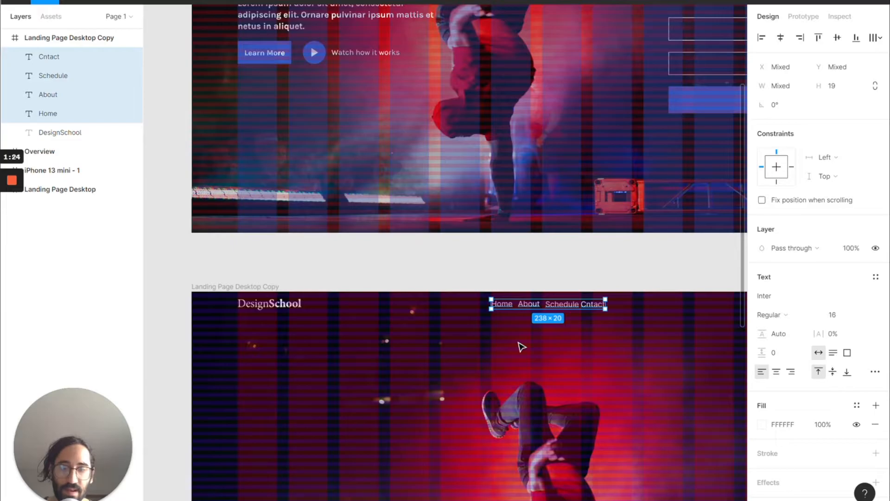
key(ctrl+alt+g)
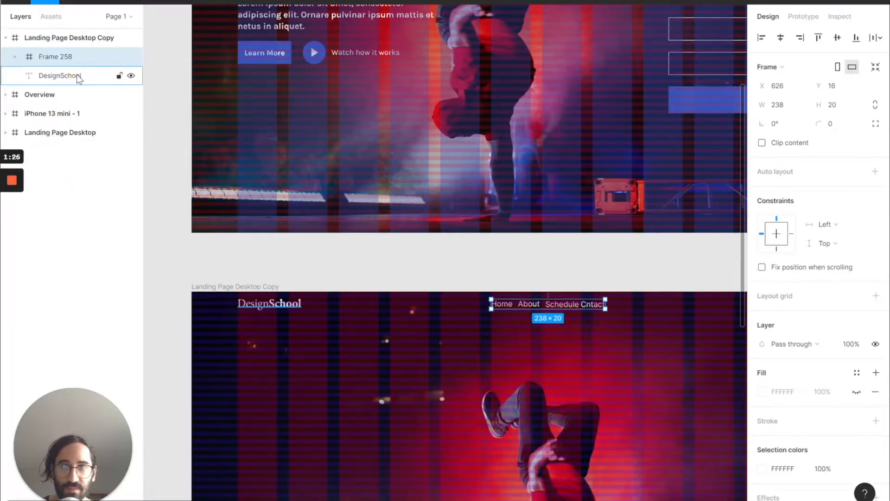
- Rename the frame holding the four navigation links to "Page Links"
double_click(58, 59)
text(P)
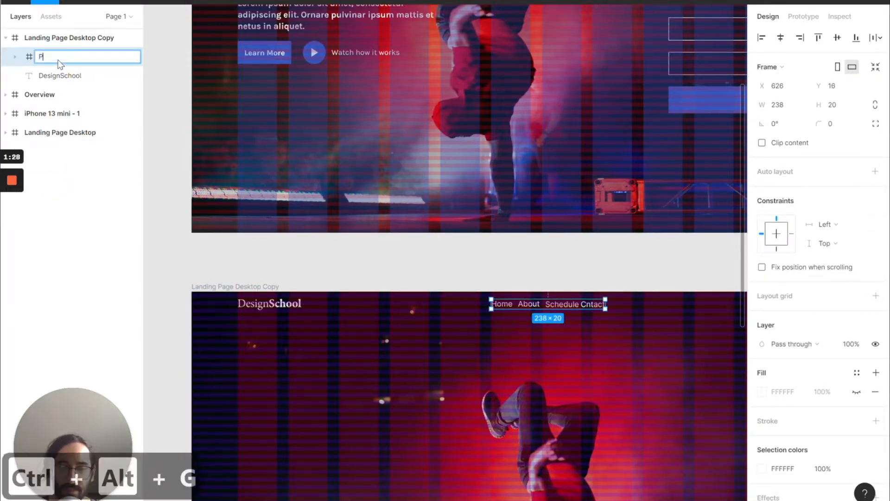
text(age Links)
key(Return)
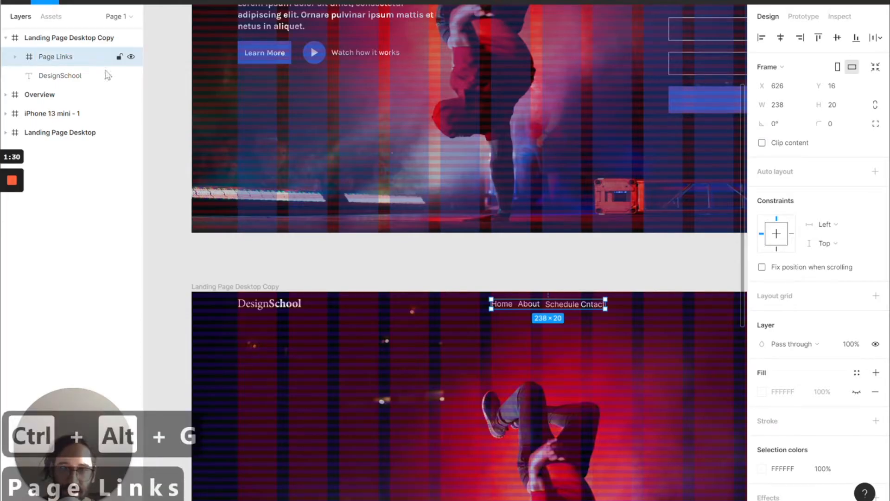
- Wrap the Page Links frame and the DesignSchool logo in a new frame named "Top Navigation"
shift+click(271, 315)
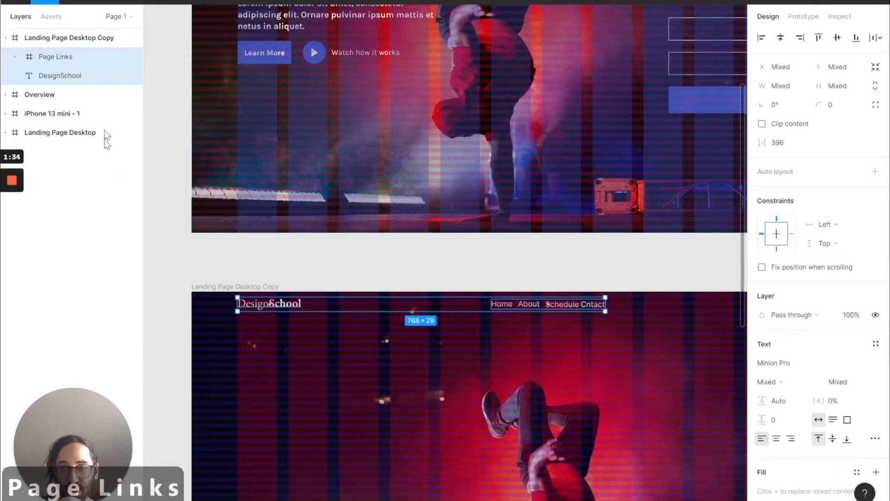
key(ctrl+alt+g)
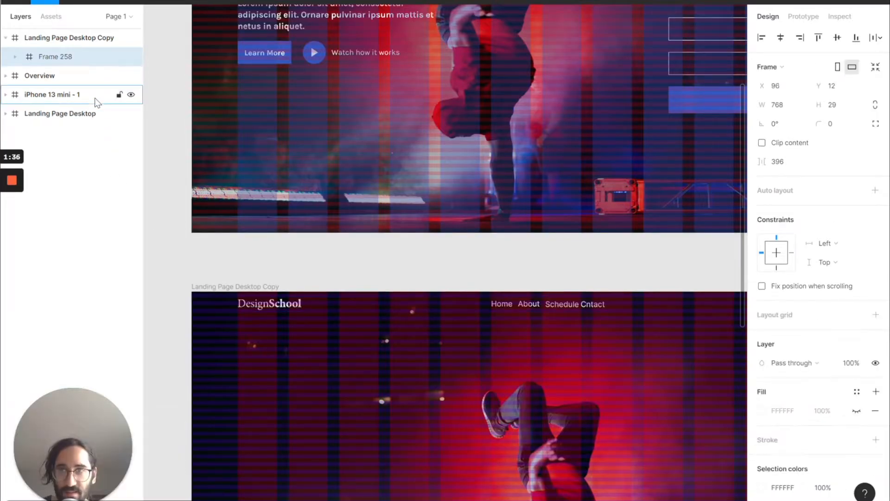
double_click(56, 57)
text(Top Navigation)
key(Return)
- Add horizontal auto layout to the Top Navigation frame and set its spacing mode to Space between
click(542, 342)
click(459, 310)
scroll(458, 310, down, 3)
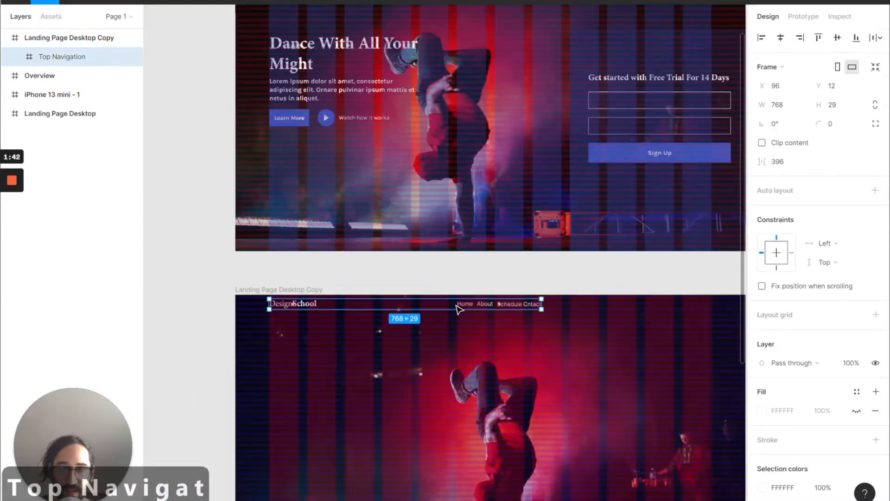
scroll(457, 308, right, 2)
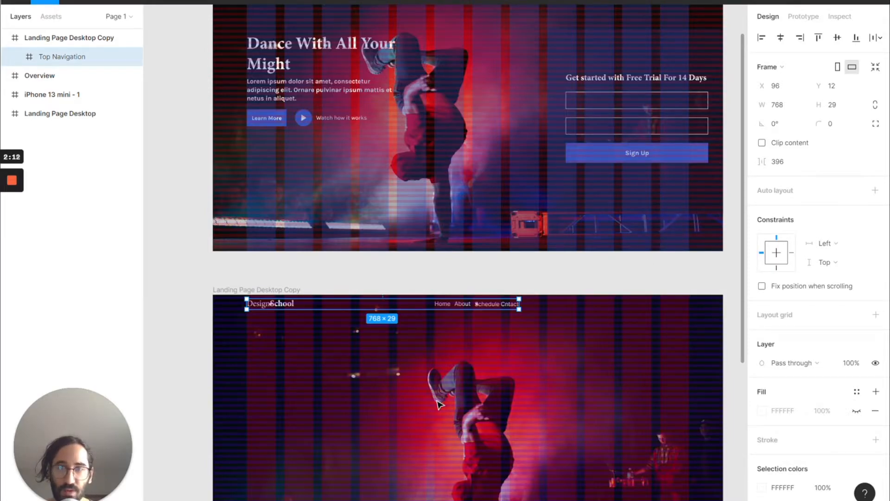
click(874, 192)
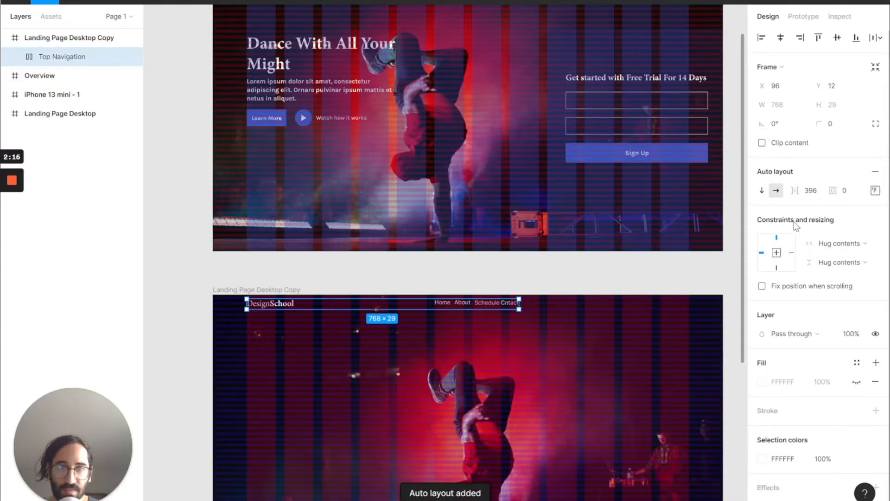
click(875, 193)
click(873, 195)
click(873, 192)
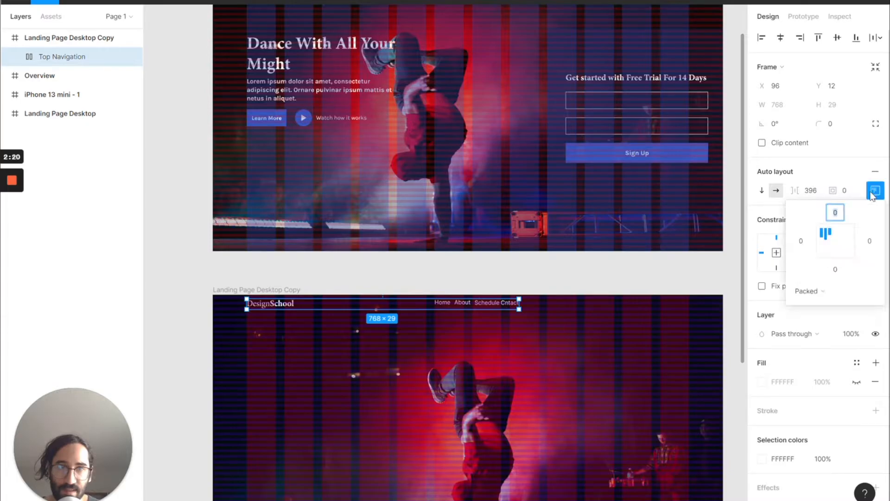
click(811, 291)
click(833, 306)
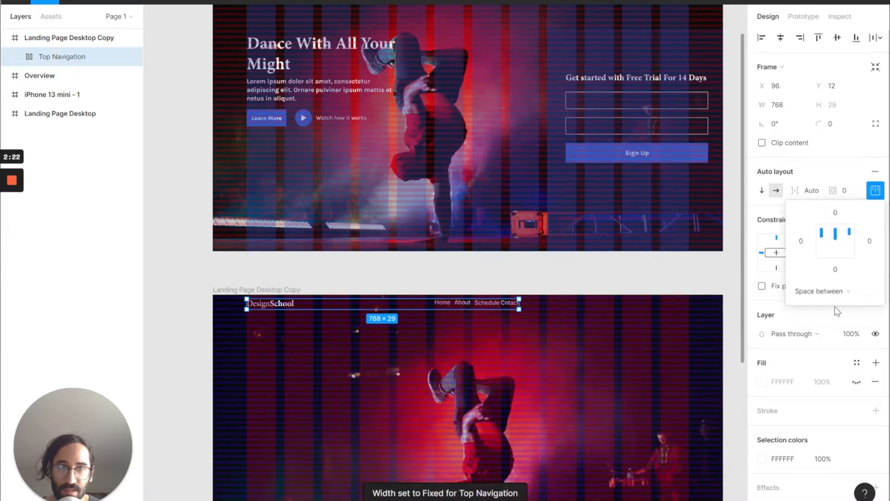
- Set the Top Navigation frame's width to 1440 and its X position to 0
click(792, 105)
text(144)
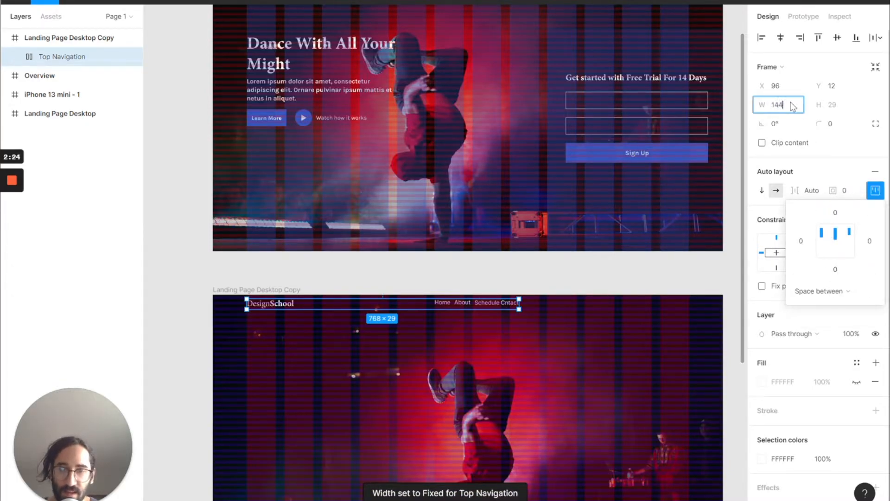
text(0)
key(Return)
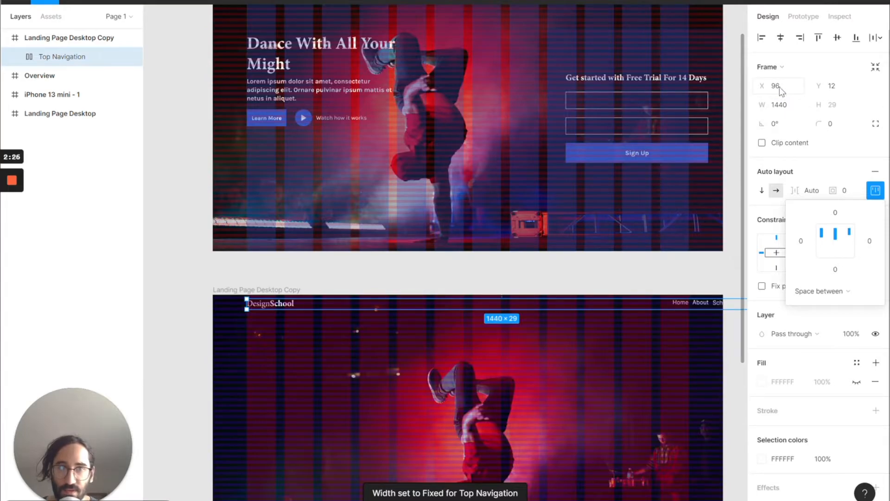
scroll(575, 346, right, 5)
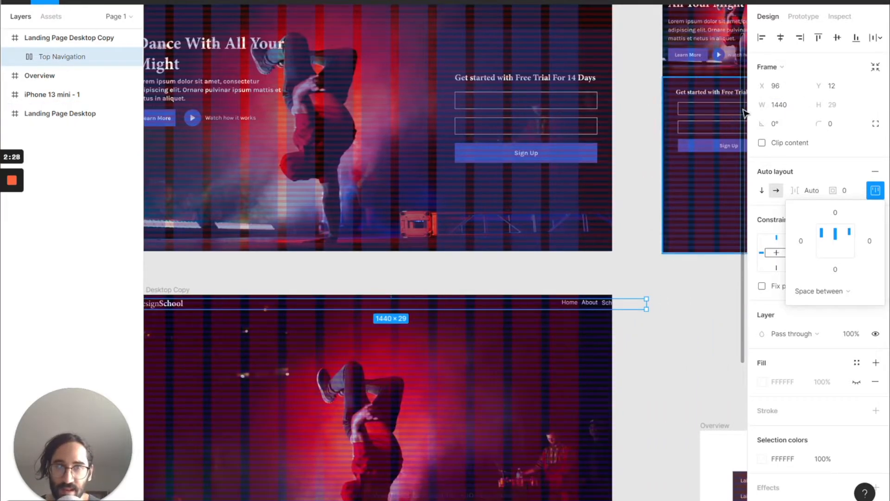
click(790, 86)
text(0)
key(Return)
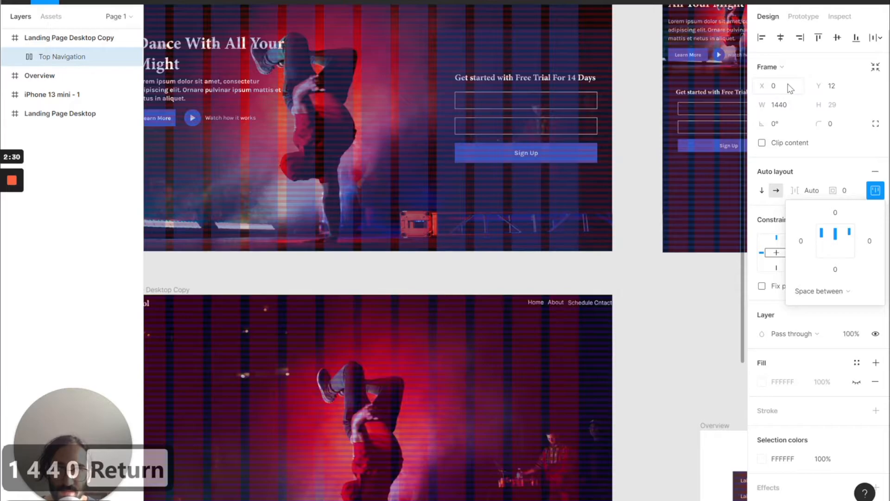
- Set the Top Navigation frame's left and right padding to 96 and center its contents vertically
scroll(602, 300, left, 4)
scroll(603, 301, left, 2)
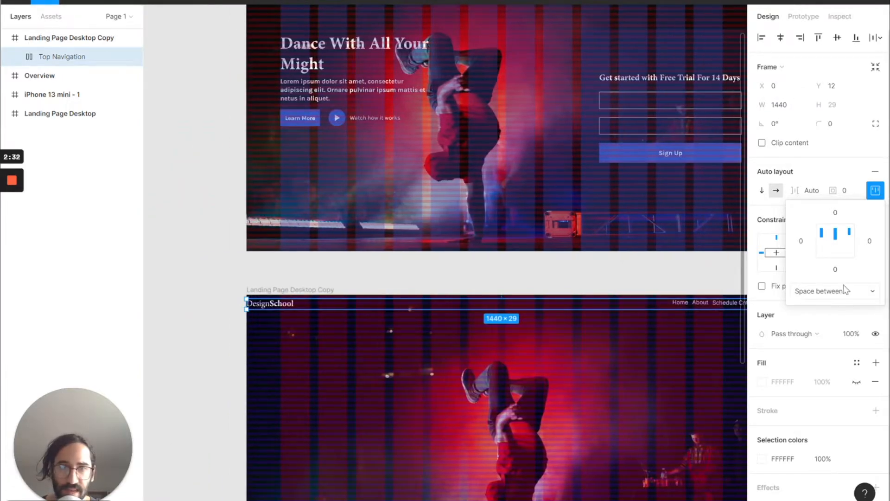
click(803, 242)
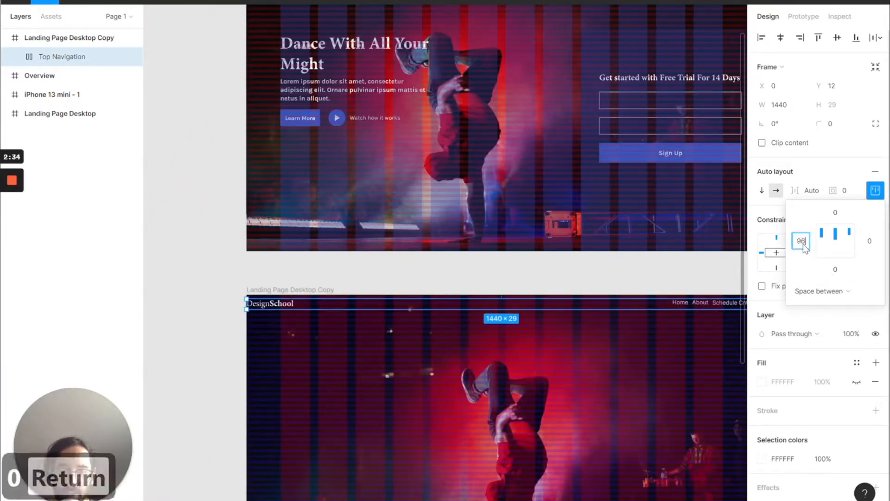
text(96)
key(Return)
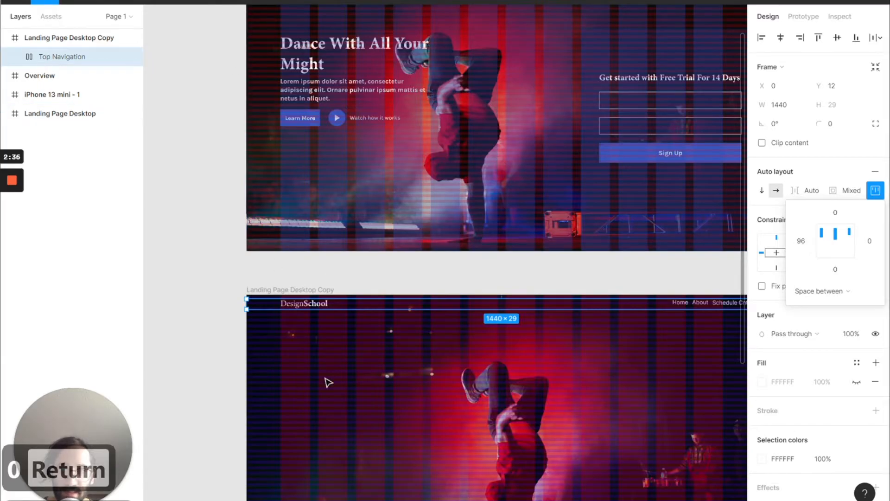
click(872, 245)
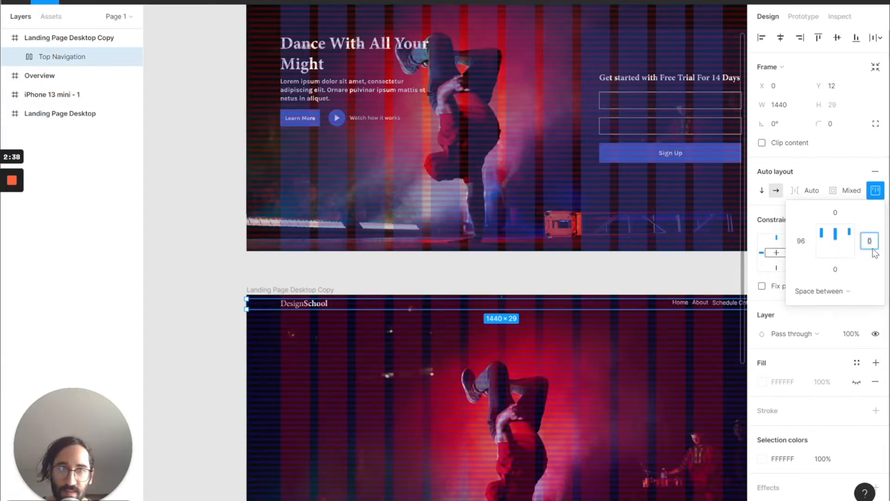
text(96)
key(Return)
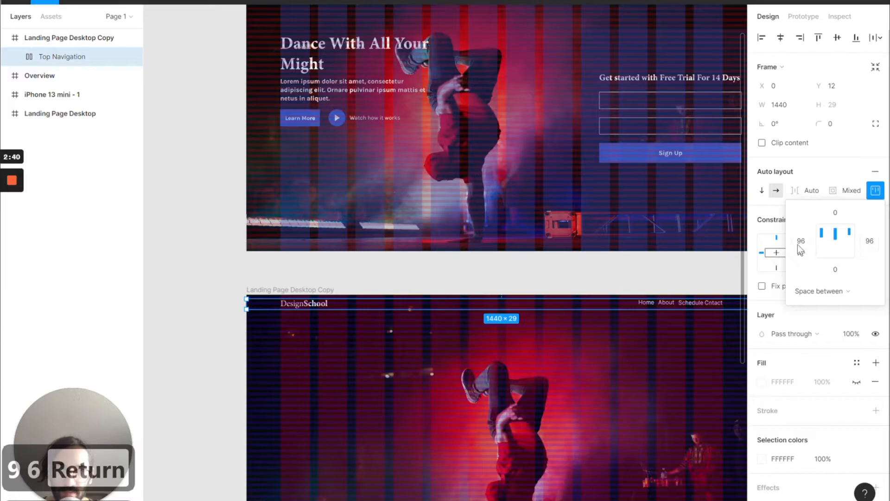
click(837, 241)
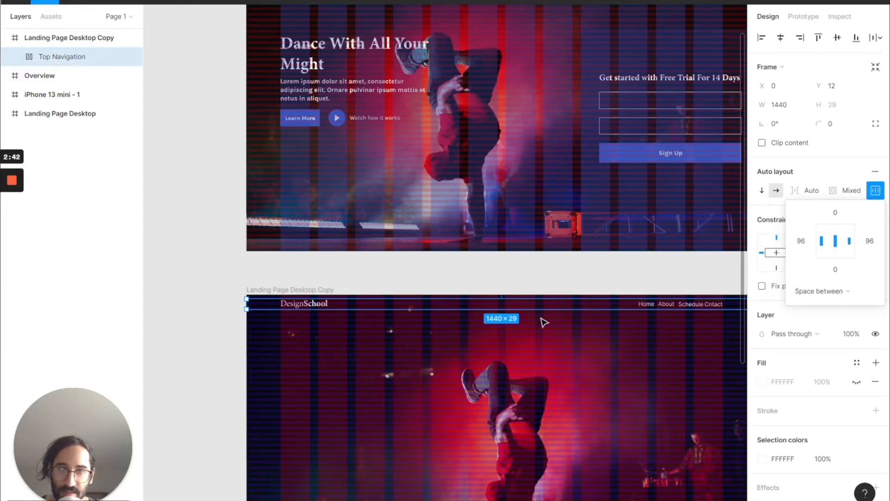
- Set the Top Navigation frame's top and bottom padding to 16 and its Y position to 0
scroll(514, 340, right, 5)
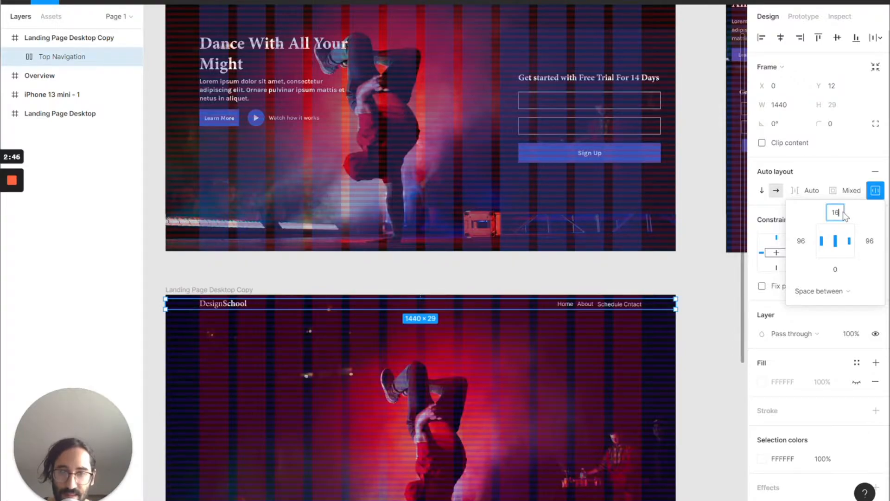
key(Return)
click(836, 269)
text(16)
key(Return)
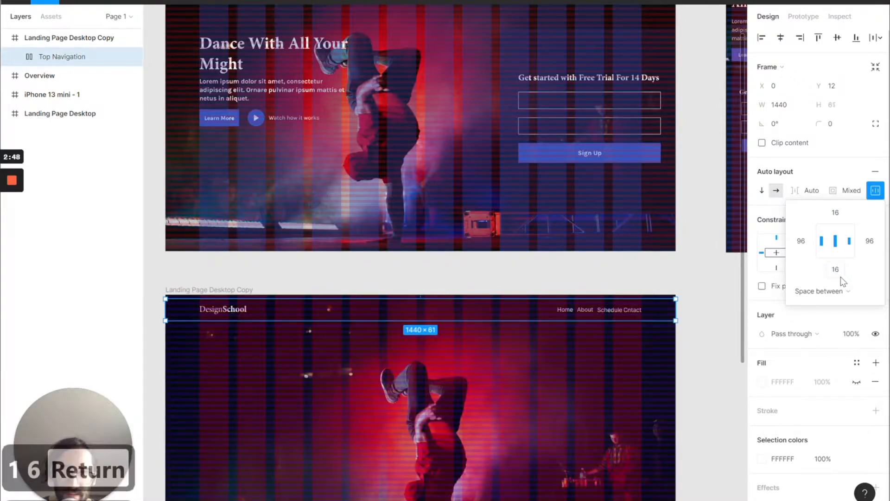
click(839, 86)
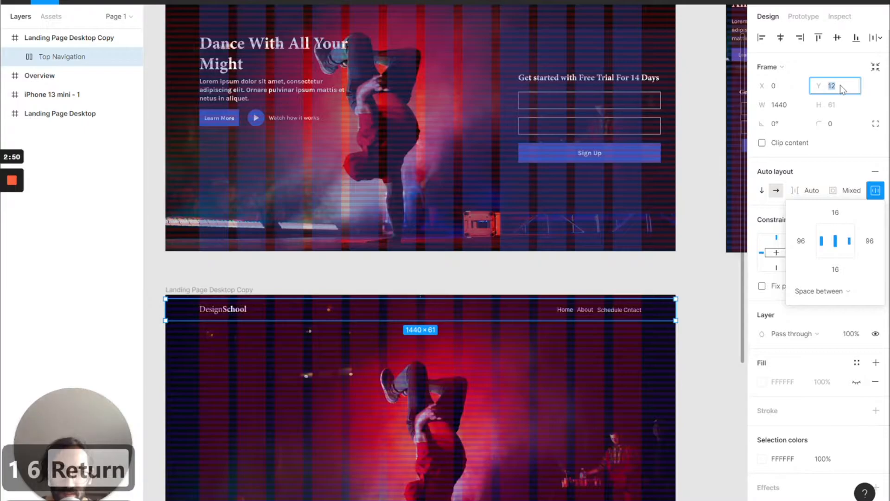
text(0)
key(Return)
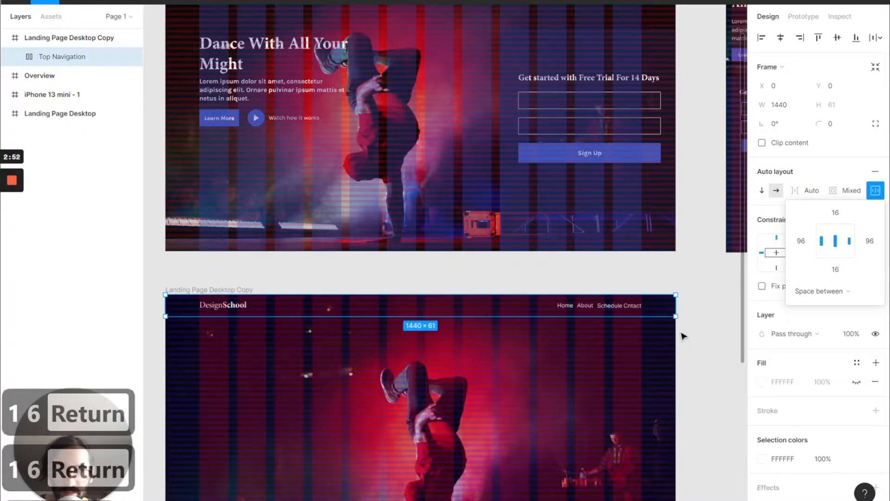
- Add horizontal auto layout to the Page Links frame, trying a spacing of 24 between the links and settling on 32
double_click(584, 308)
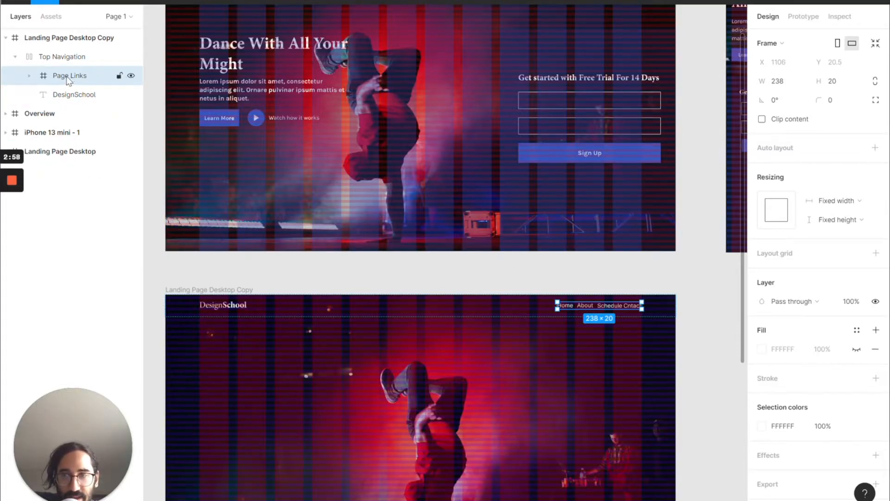
click(875, 148)
click(810, 167)
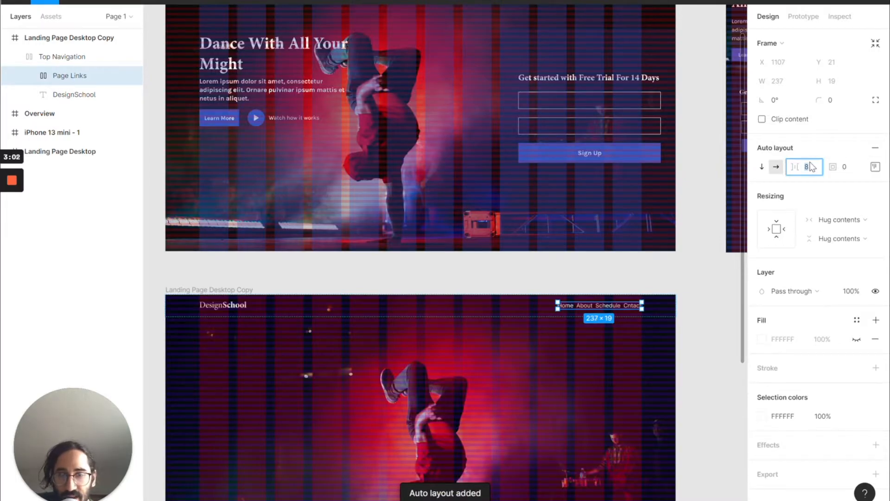
text(24)
key(Return)
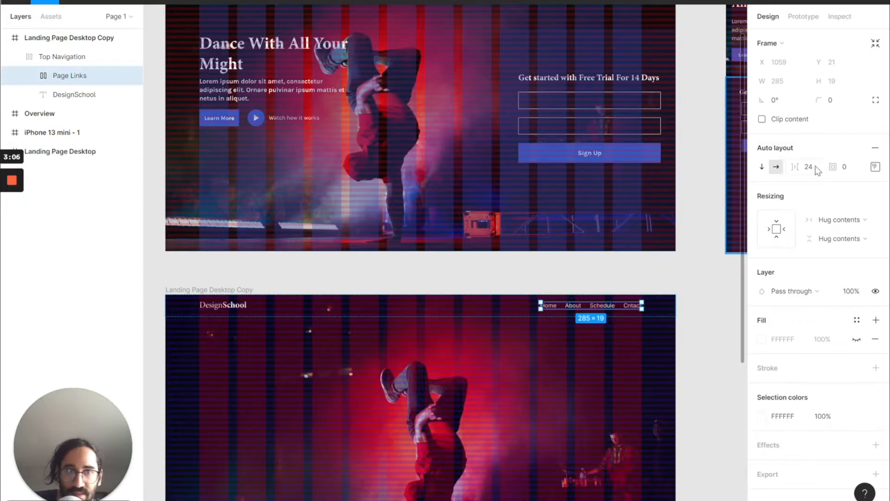
click(658, 360)
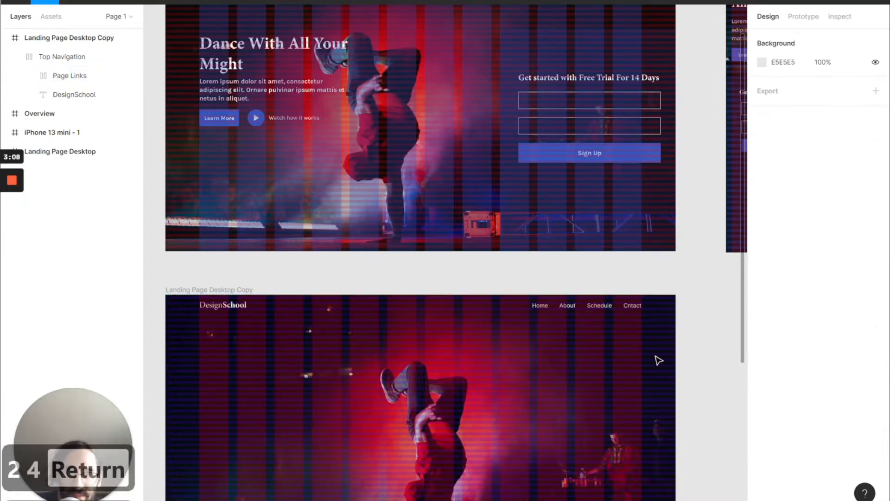
- Correct the last navigation link's text from "Cntact" to "Contact"
scroll(659, 360, up, 5)
click(598, 262)
click(598, 263)
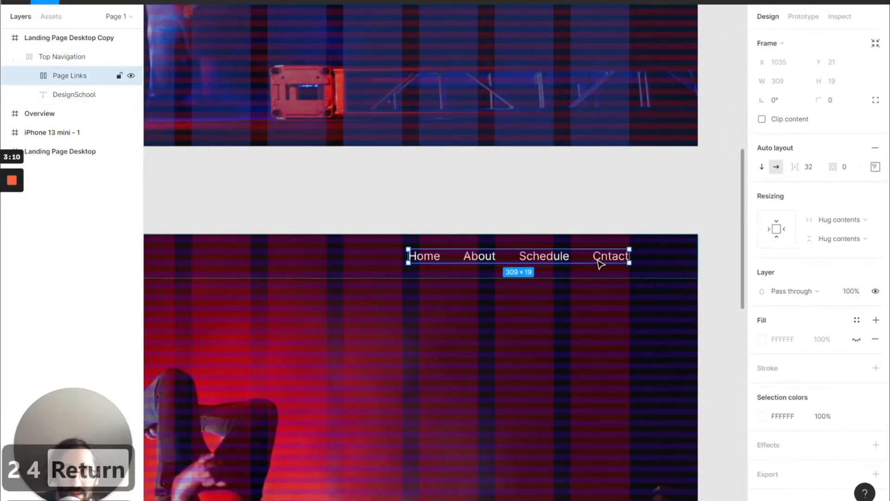
double_click(599, 261)
click(598, 260)
text(o)
key(Return)
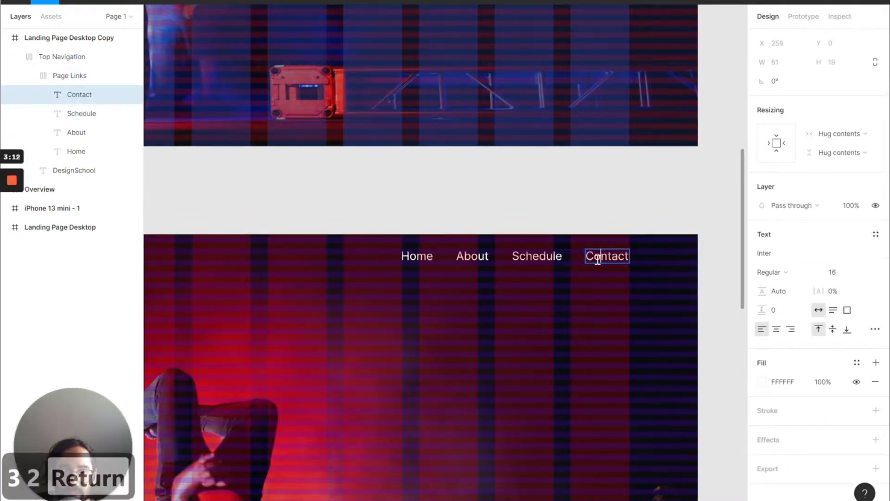
click(593, 303)
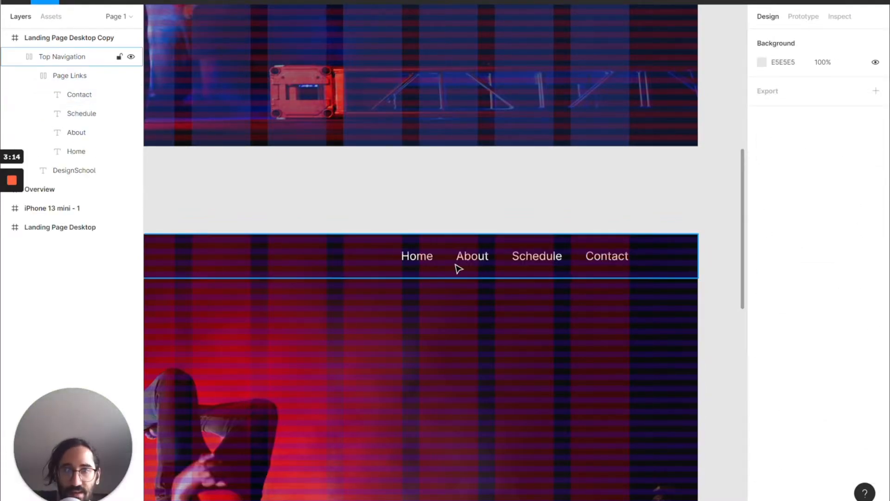
- Examine up close how the Home, About, Schedule and Contact links line up with the column and row grids
scroll(519, 268, up, 5)
scroll(519, 268, right, 3)
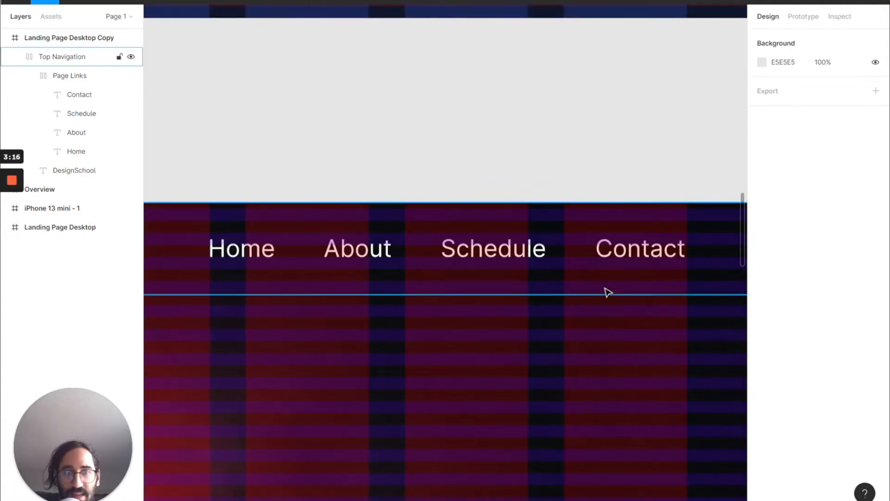
scroll(611, 270, right, 2)
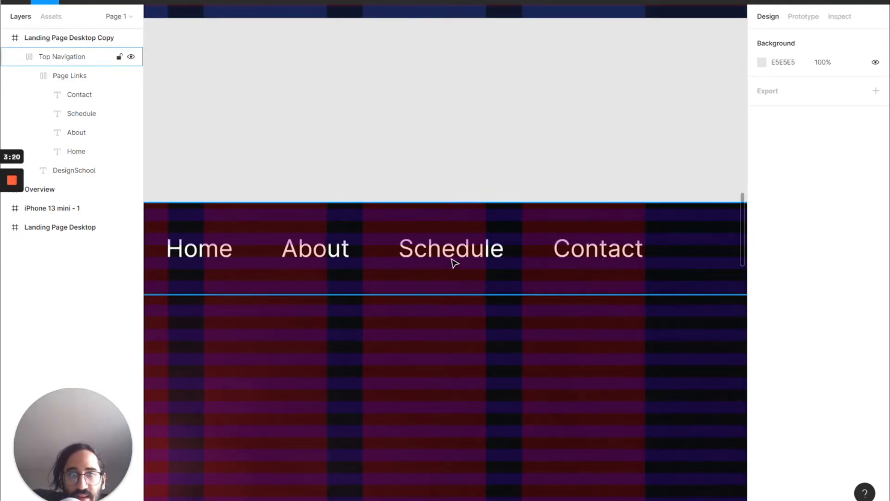
scroll(525, 266, up, 5)
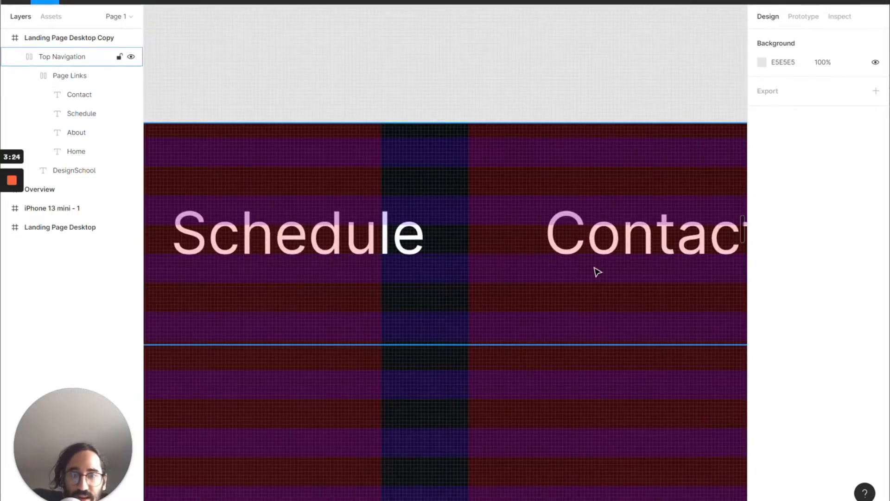
scroll(266, 312, down, 5)
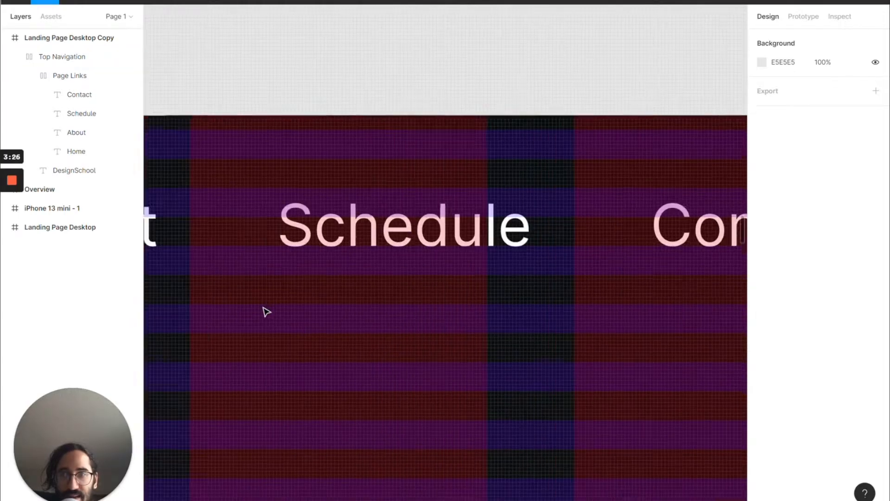
scroll(266, 312, down, 8)
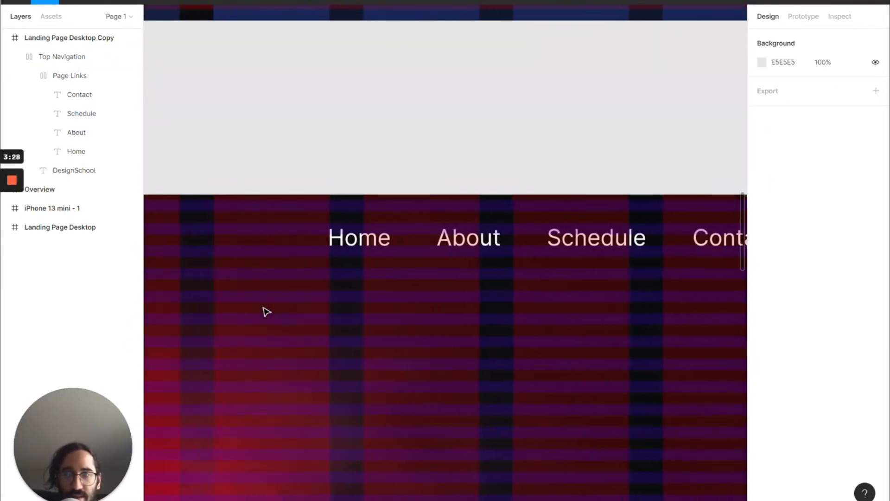
- Draw a text box about 326 by 96 below the logo in Landing Page Desktop Copy, containing "Dance With All Your Might"
scroll(267, 312, up, 8)
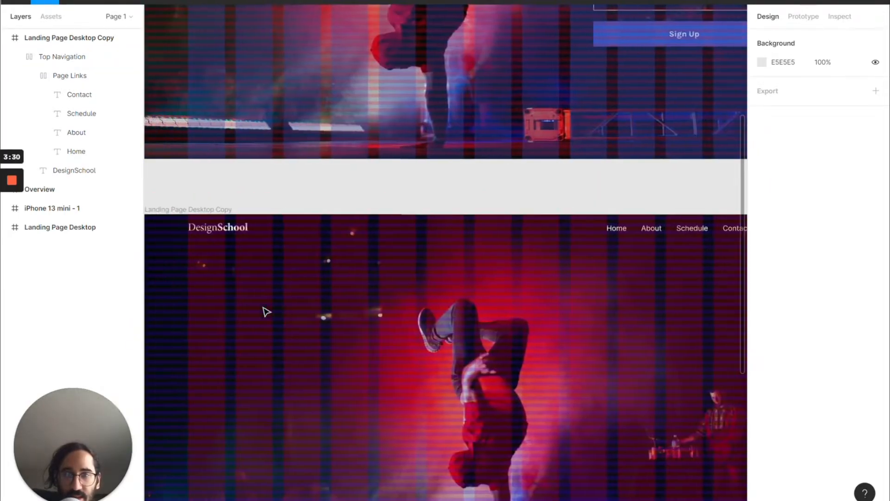
scroll(266, 312, up, 5)
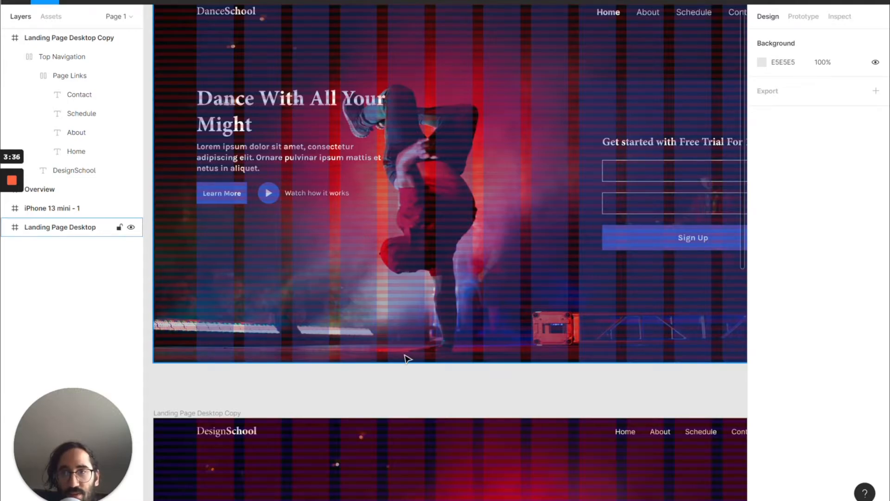
scroll(407, 359, down, 8)
scroll(407, 359, up, 2)
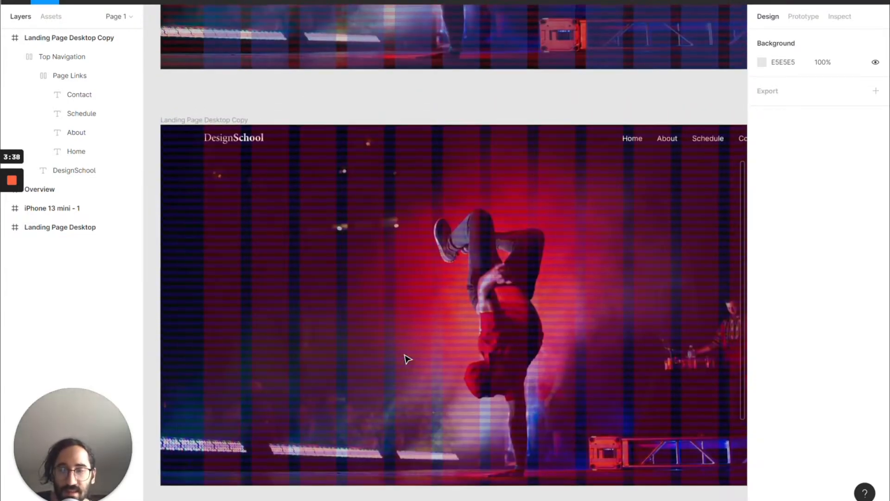
key(t)
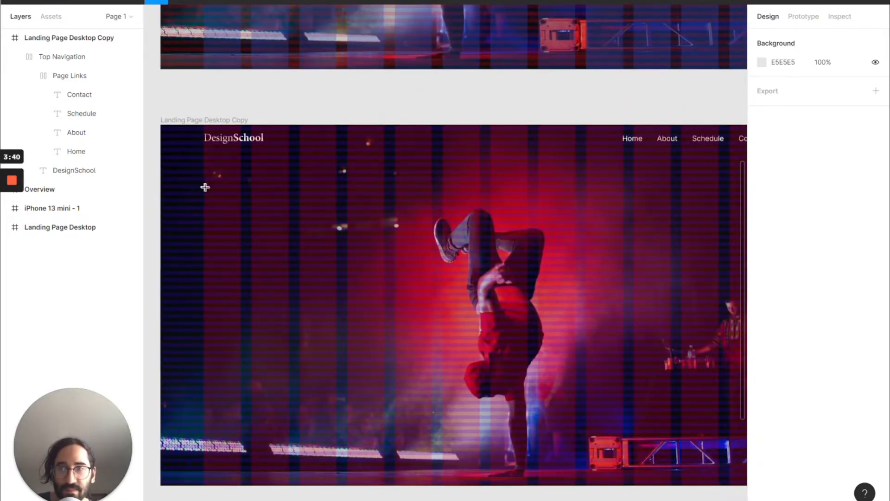
drag(204, 187, 352, 231)
scroll(371, 250, down, 1)
scroll(373, 251, up, 10)
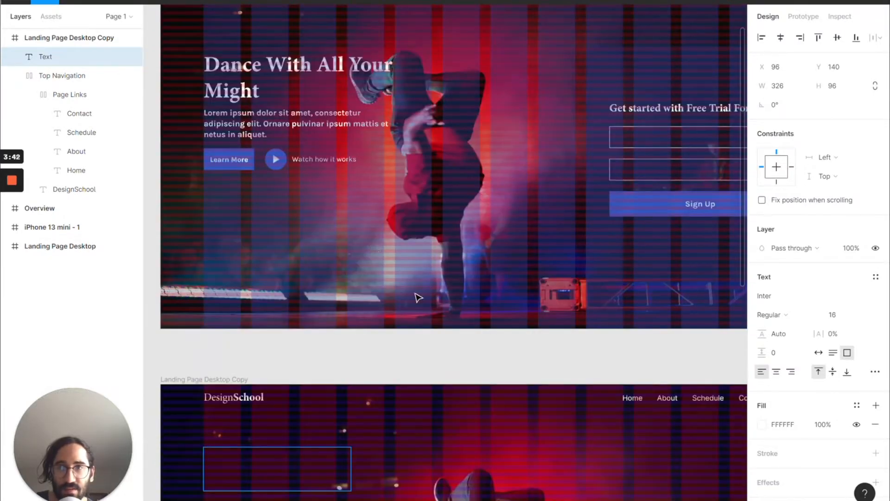
scroll(419, 298, down, 4)
text(Fs)
key(BackSpace)
key(BackSpace)
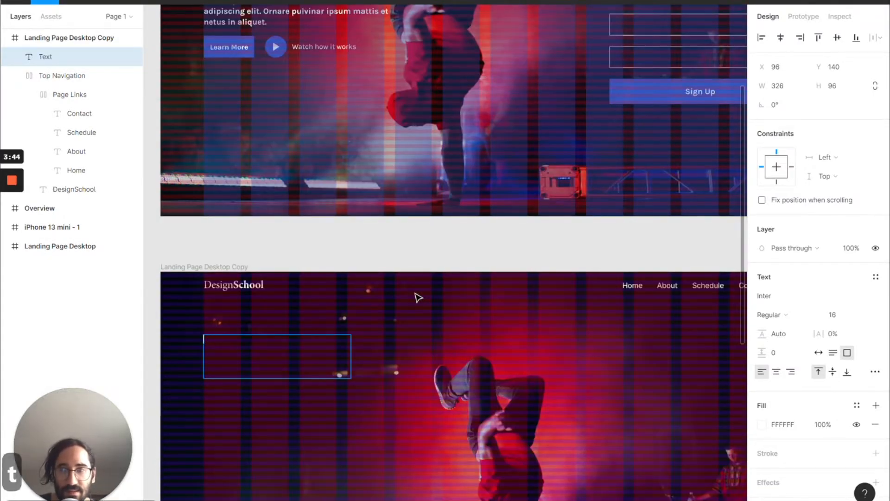
text(Dance With All Y)
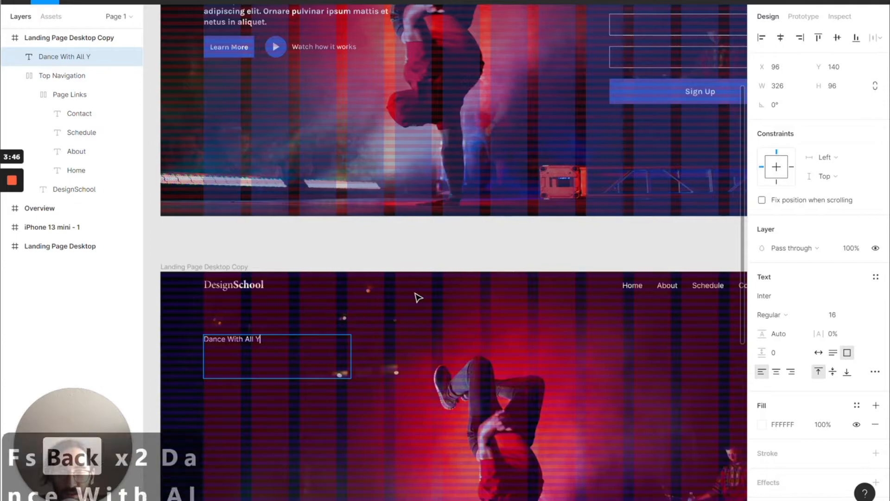
text(our Might)
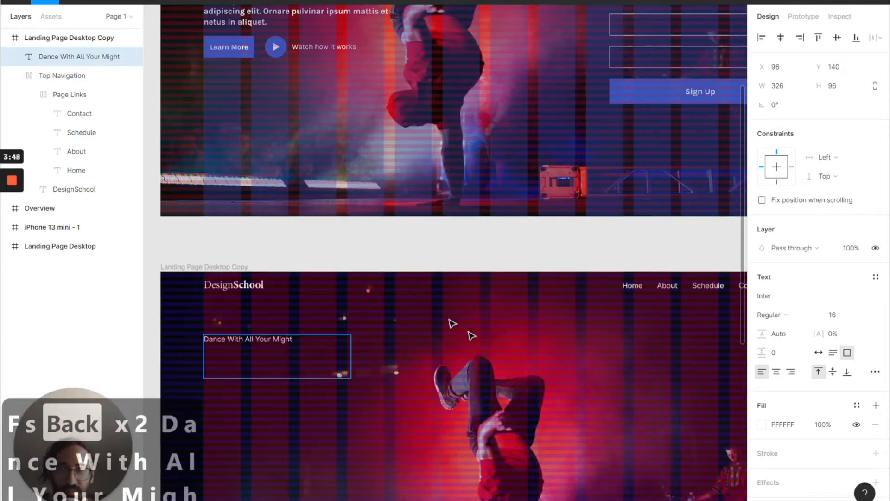
- Format the "Dance With All Your Might" heading in Minion Pro Bold at size 48
key(Escape)
click(818, 299)
text(Minion)
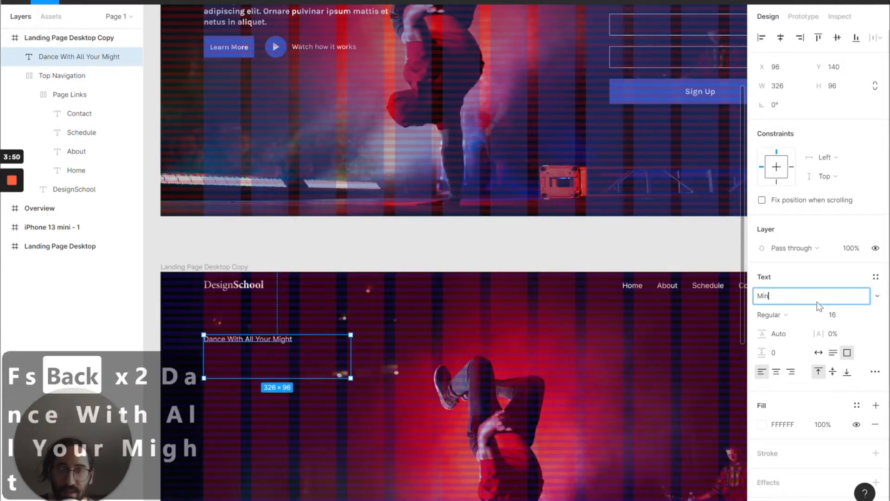
key(Return)
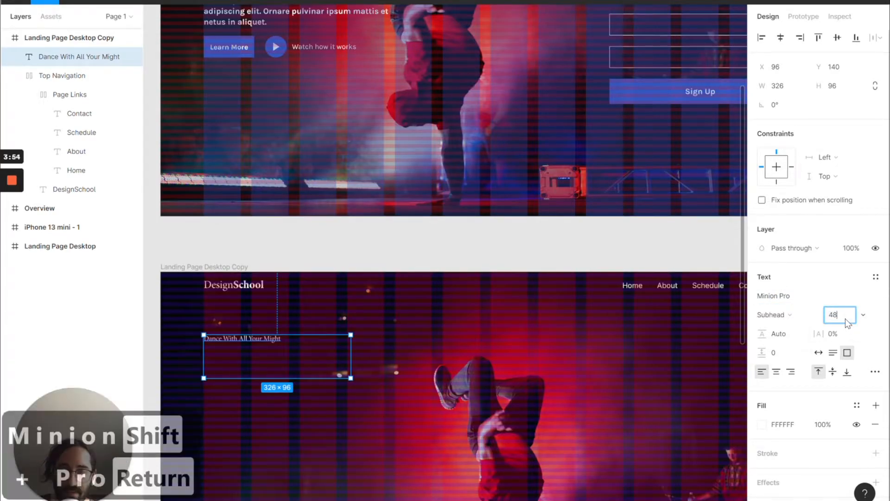
text(48)
key(Return)
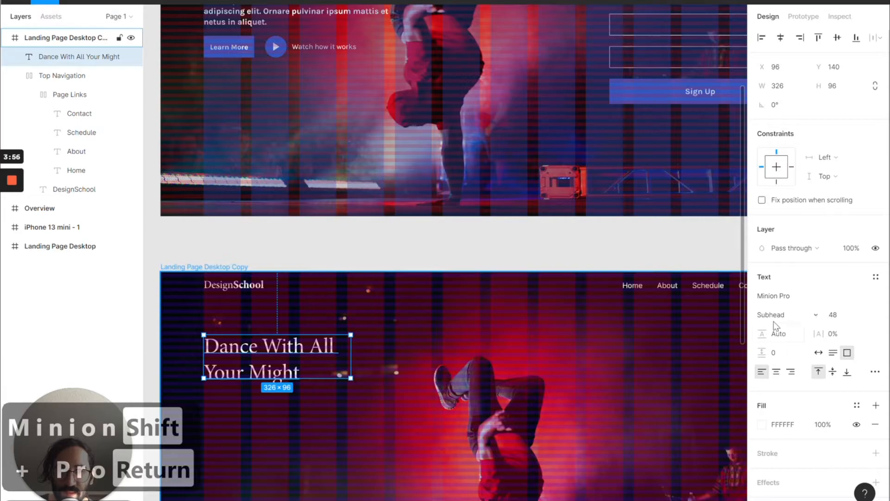
click(773, 316)
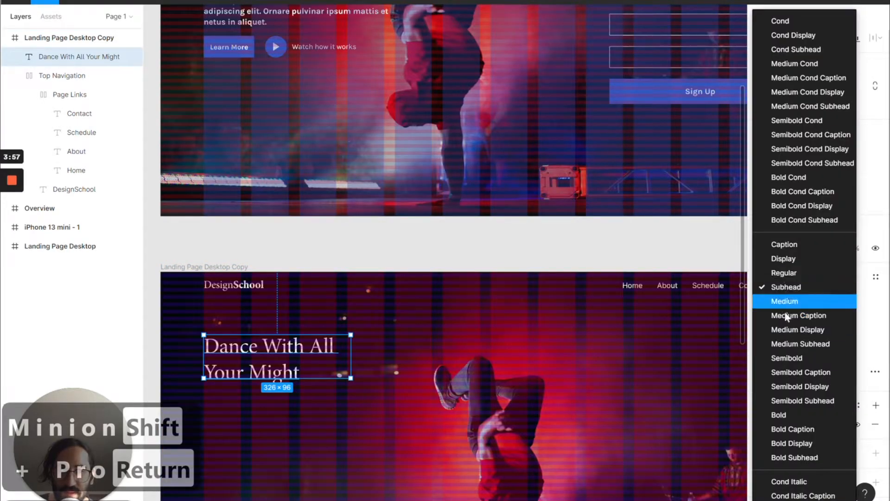
click(784, 414)
scroll(539, 363, up, 3)
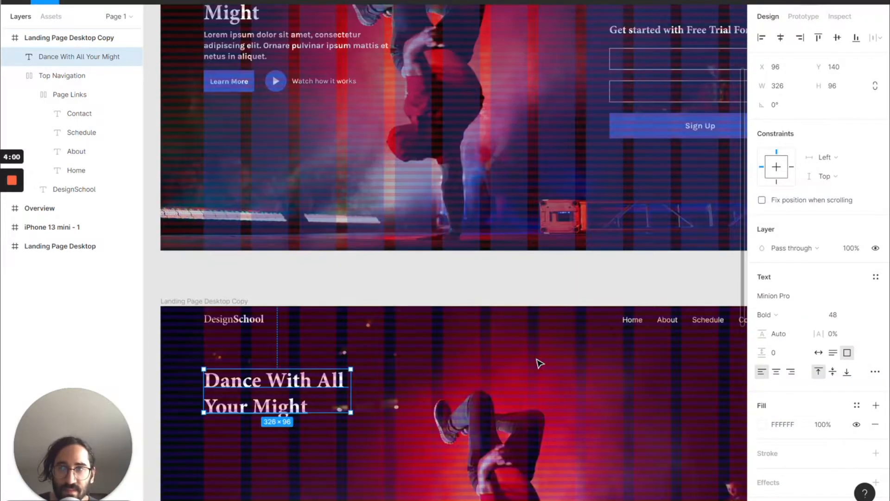
- Widen the heading's text box to about 408 and try a font size of 56
drag(350, 453, 388, 451)
click(833, 313)
text(56)
key(Return)
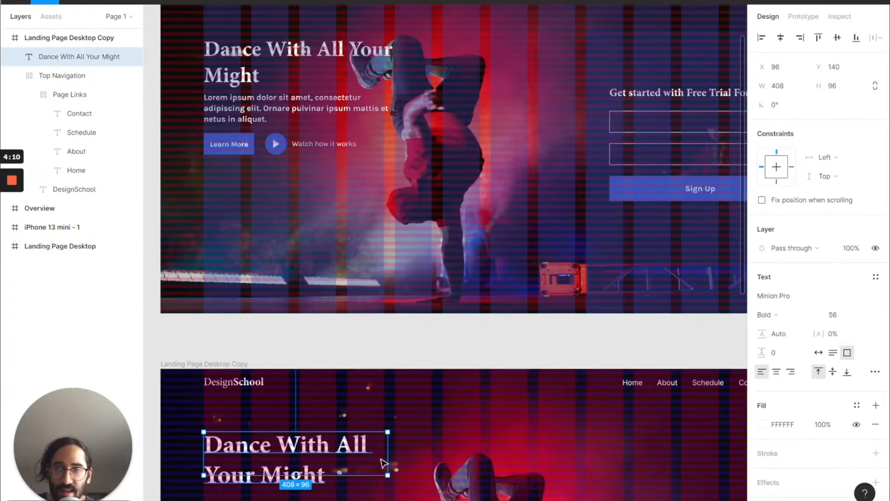
- Widen the heading's text box to about 456 and set its font size to 48
drag(388, 452, 410, 451)
click(844, 315)
text(48)
key(Return)
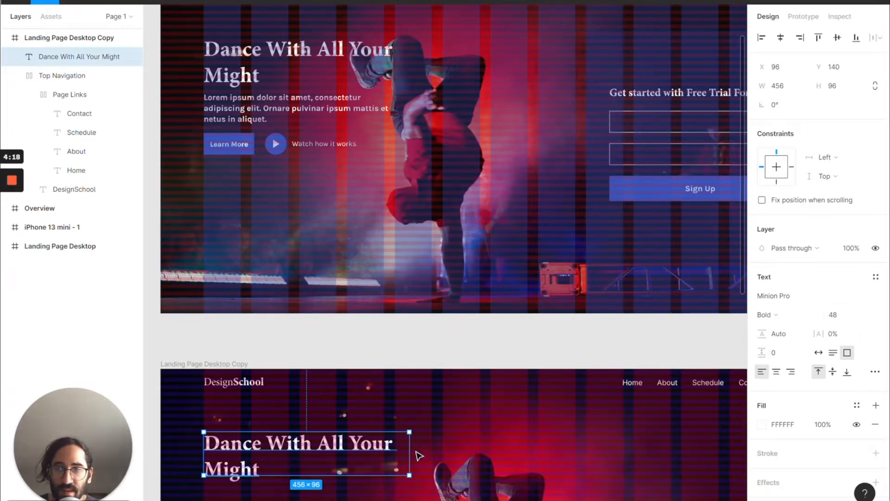
- Narrow the heading's text box to about 400 while trying font sizes of 42 and 45
drag(407, 451, 390, 452)
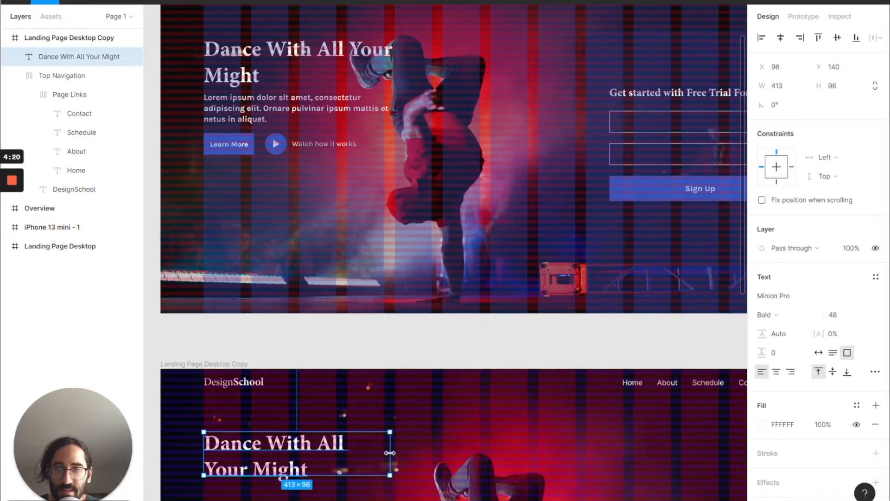
click(841, 316)
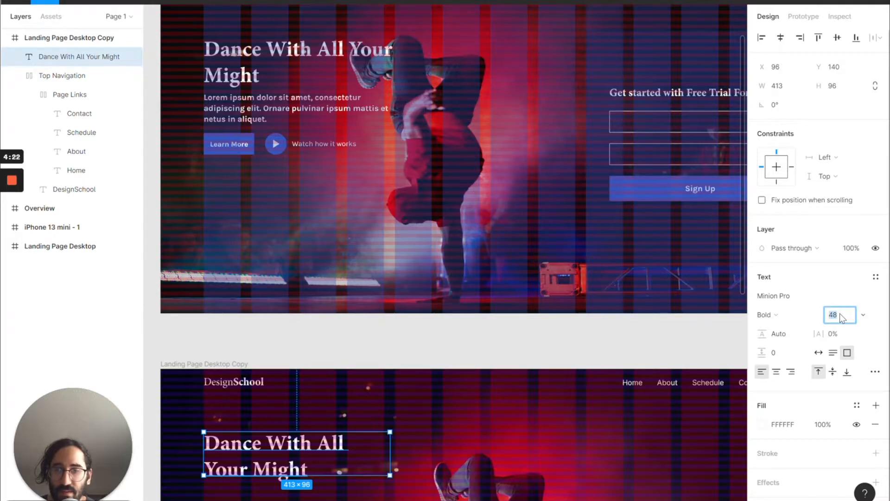
text(42)
key(Return)
drag(390, 450, 382, 450)
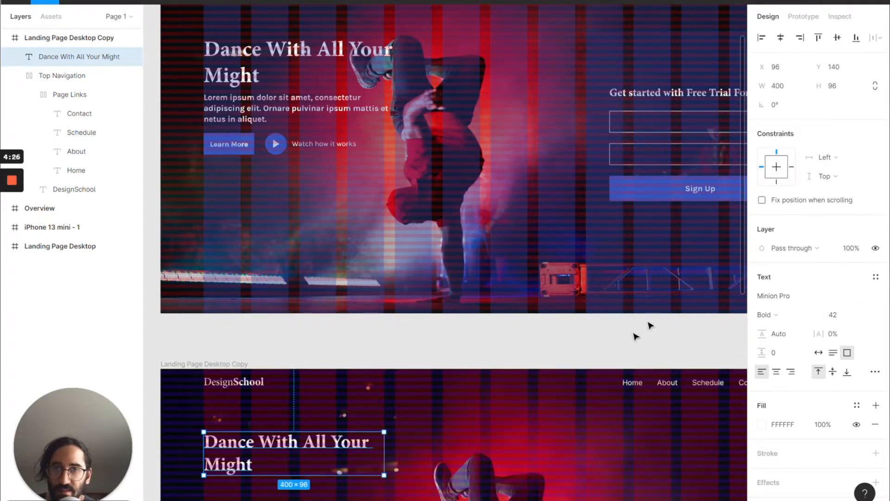
click(834, 315)
text(42)
key(Return)
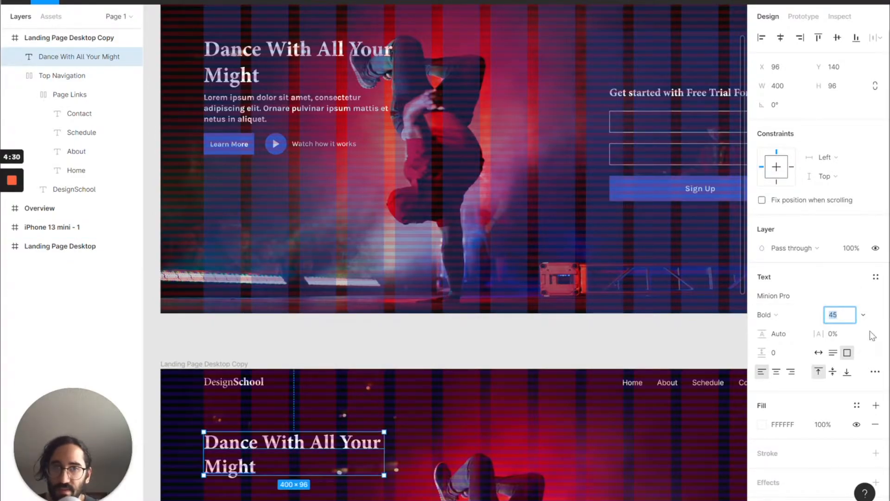
- Compare the new heading's text size and box width with the heading on the original Landing Page Desktop
click(543, 385)
scroll(529, 417, up, 2)
scroll(399, 389, down, 2)
click(329, 438)
scroll(328, 438, up, 2)
scroll(329, 439, down, 2)
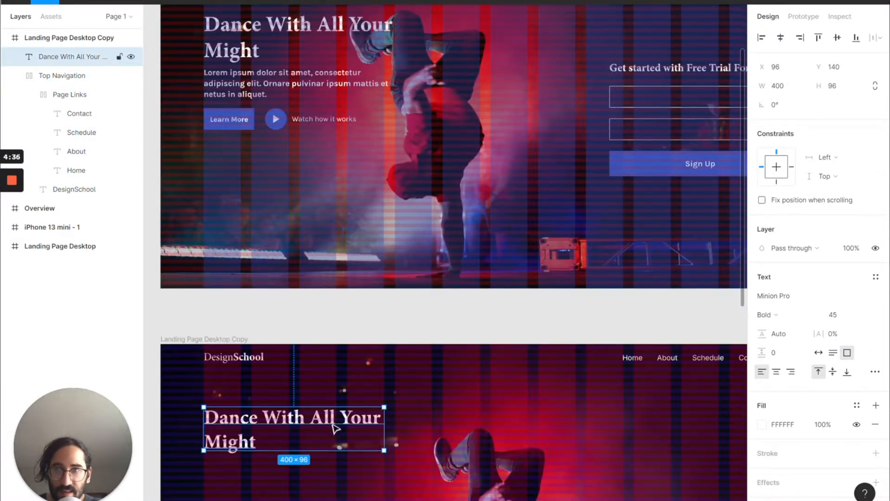
click(320, 49)
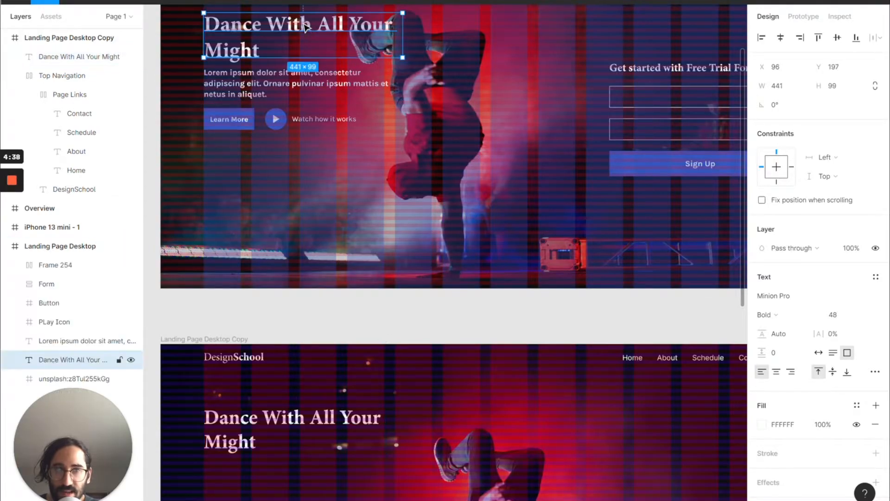
click(284, 424)
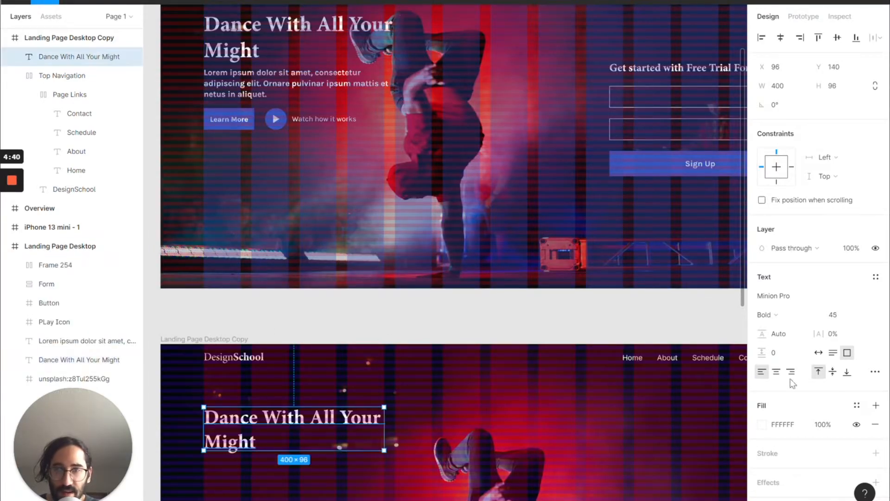
- Set the new heading's font size to 48 and widen its text box to about 424
click(845, 321)
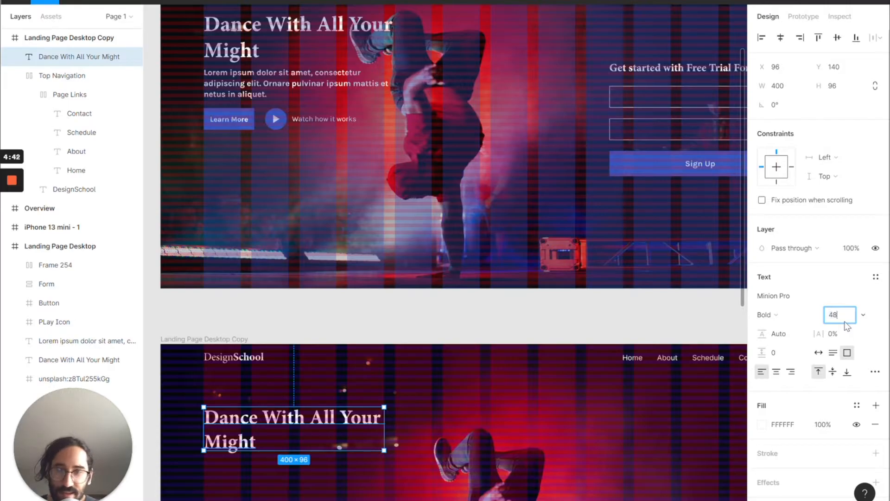
key(Return)
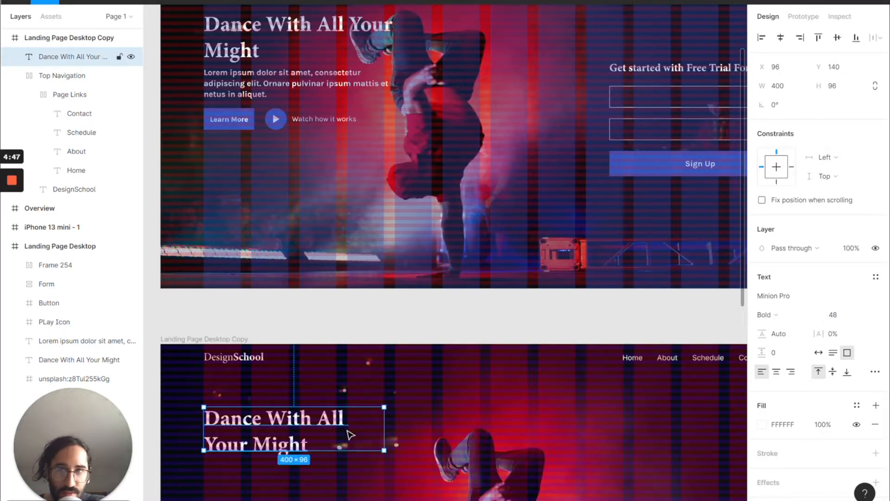
mouse_move(384, 438)
mouse_down()
mouse_move(406, 437)
mouse_move(395, 437)
mouse_up()
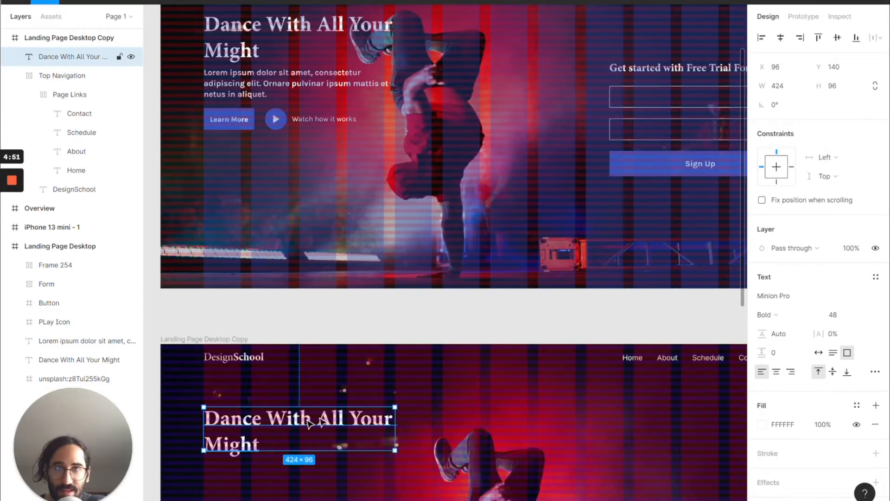
- Draw an empty text box about 452 by 80 beneath the heading, starting at the first grid column
key(Escape)
scroll(307, 450, up, 1)
scroll(309, 451, up, 1)
scroll(288, 436, down, 4)
key(t)
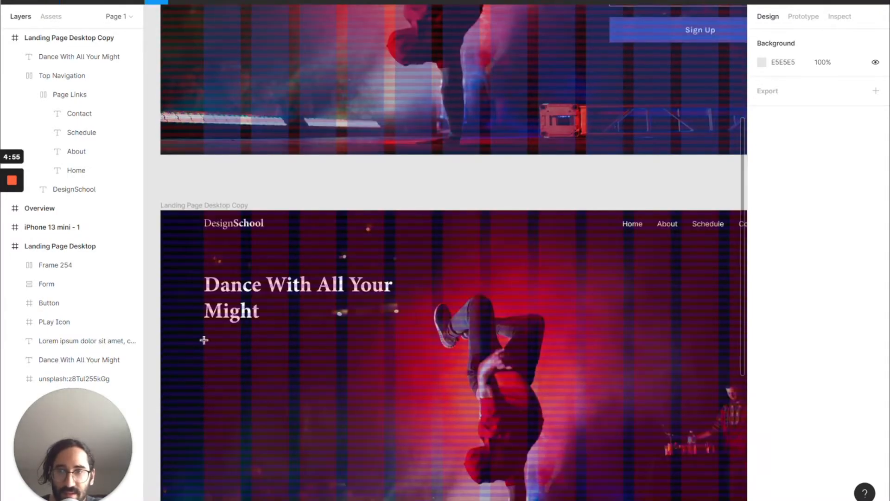
drag(202, 335, 408, 371)
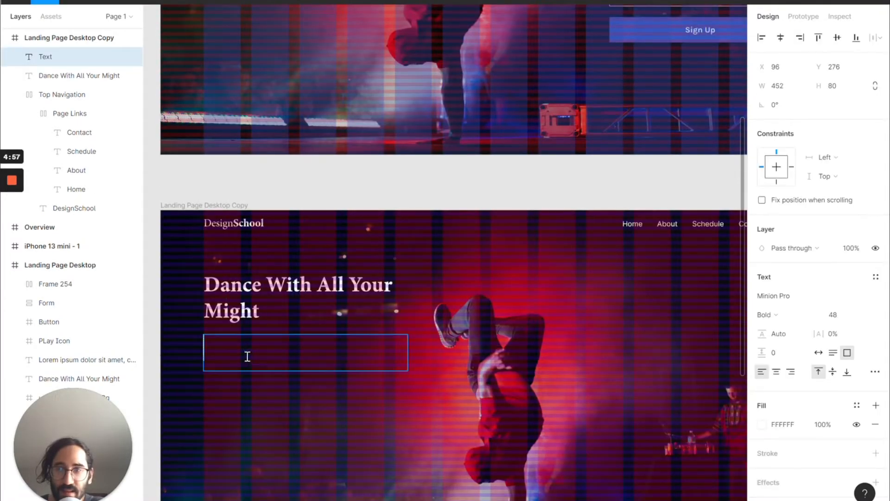
- Fill the empty text box with 2 sentences of placeholder text using the Lorem ipsum plugin
right_click(245, 357)
mouse_move(301, 443)
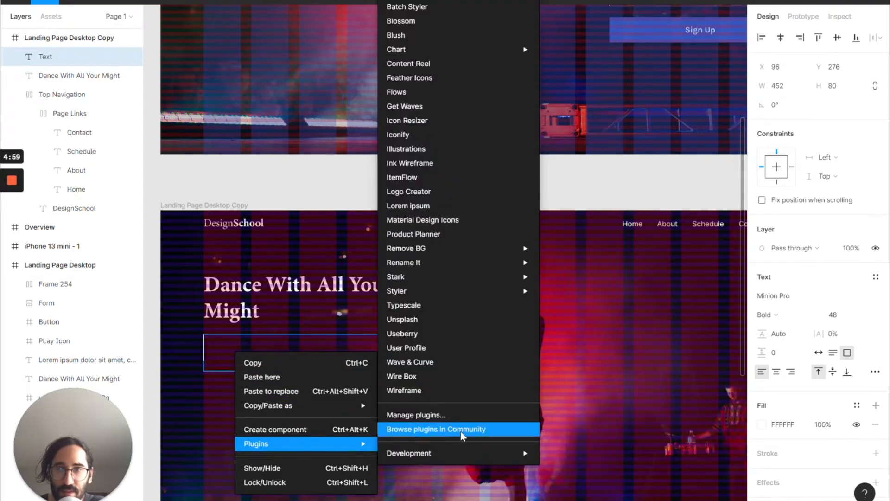
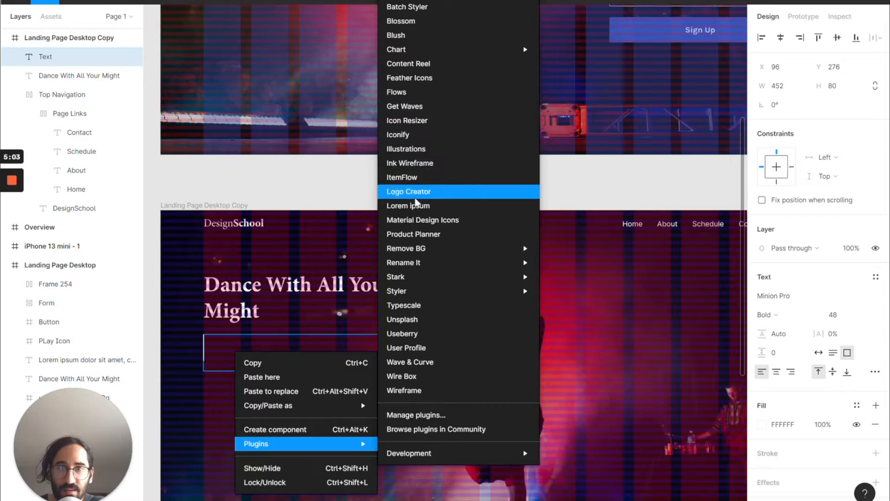
click(412, 206)
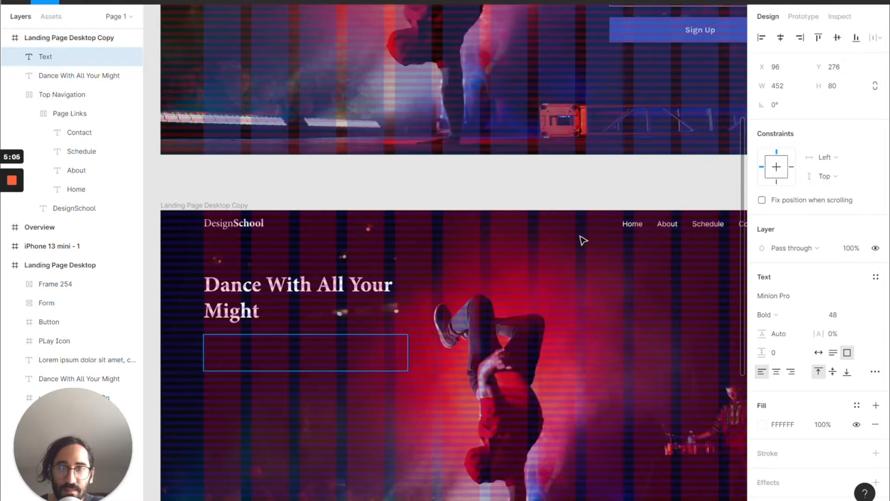
click(414, 274)
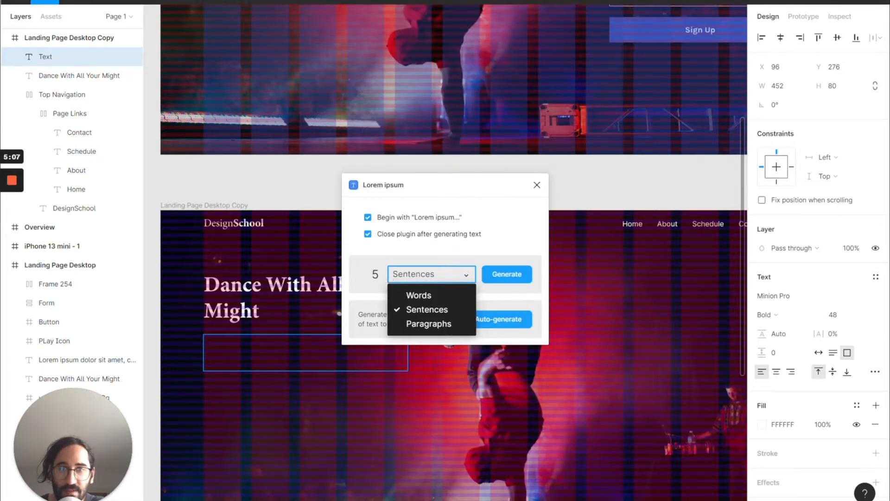
click(376, 274)
text(2)
click(509, 273)
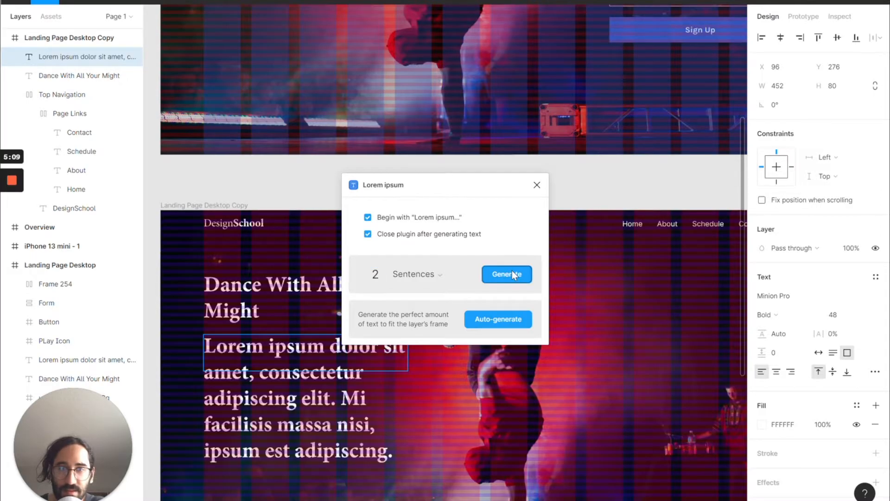
- Set the placeholder paragraph's font size to 20 and its font to Inter
click(833, 315)
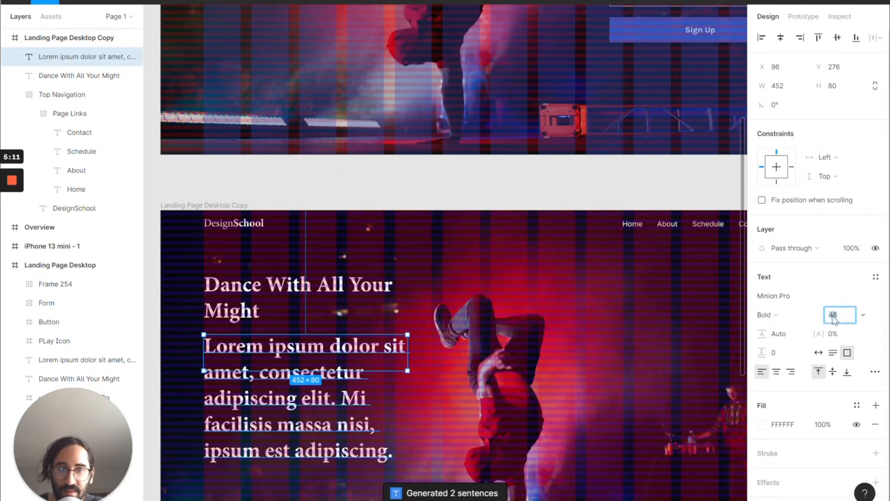
text(20)
key(Return)
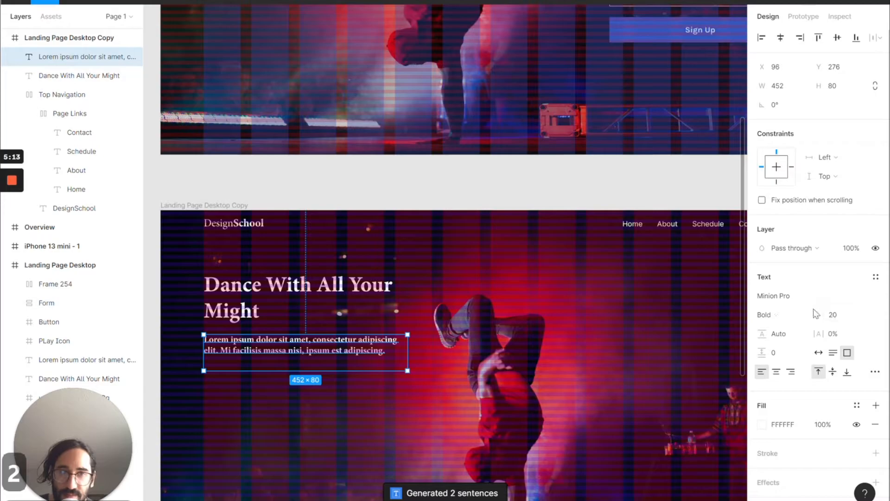
click(799, 298)
text(Inter)
key(Return)
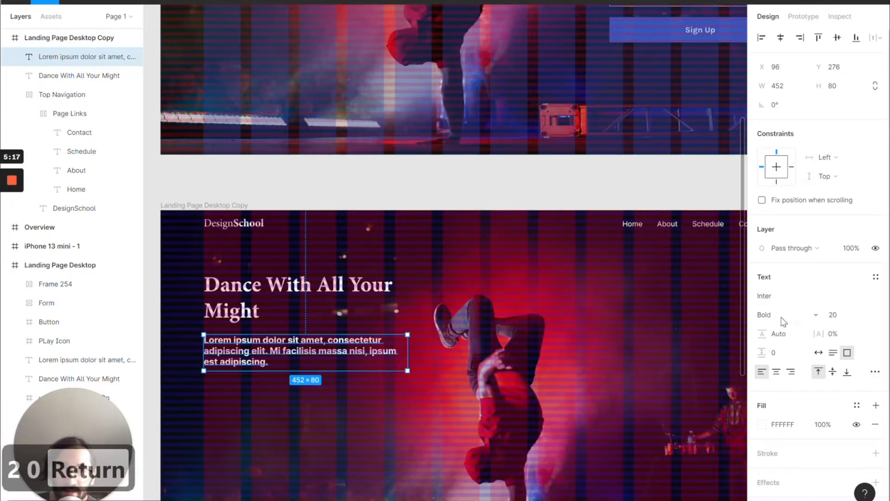
- Set the placeholder paragraph's font weight to Regular and narrow its text box to about 400
key(ctrl+b)
click(382, 414)
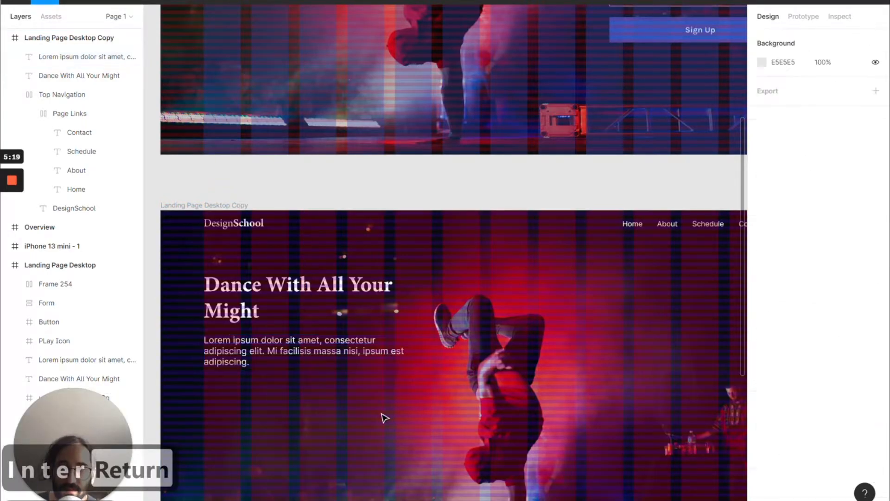
scroll(382, 413, up, 1)
click(323, 397)
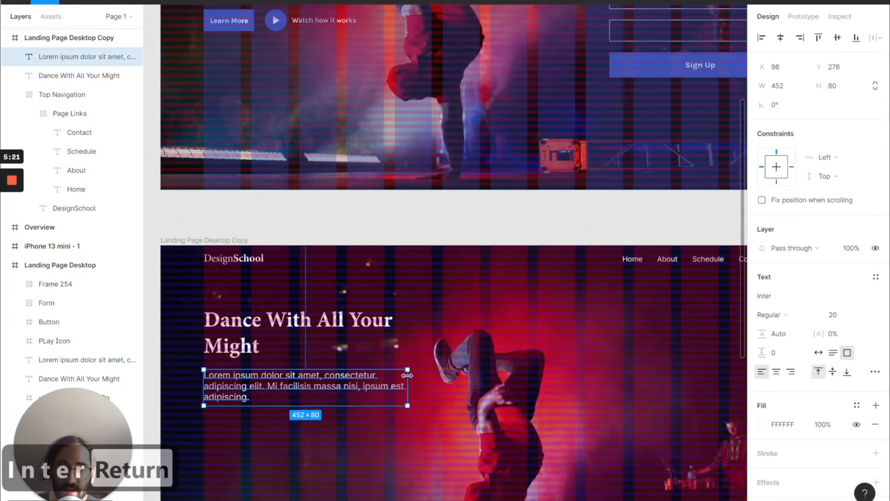
drag(407, 379, 384, 380)
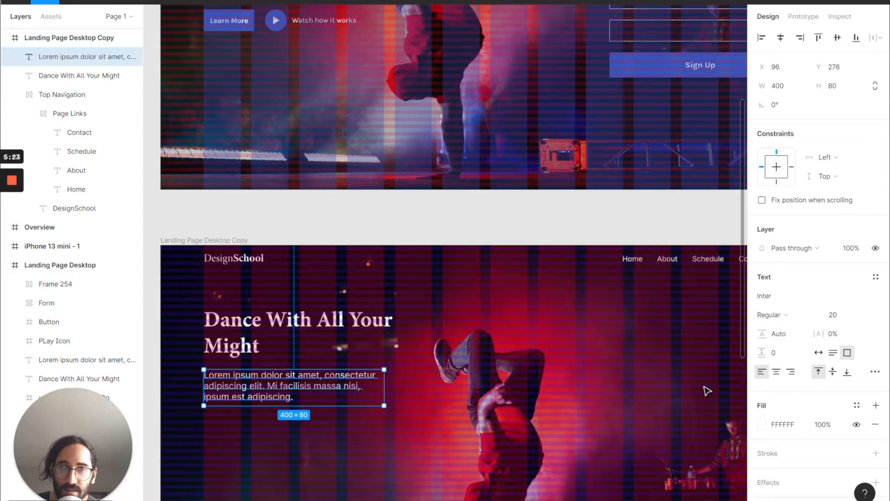
- Draw a frame about 95 by 40 beneath the placeholder paragraph, starting at the first grid column
scroll(584, 421, up, 2)
scroll(584, 421, left, 1)
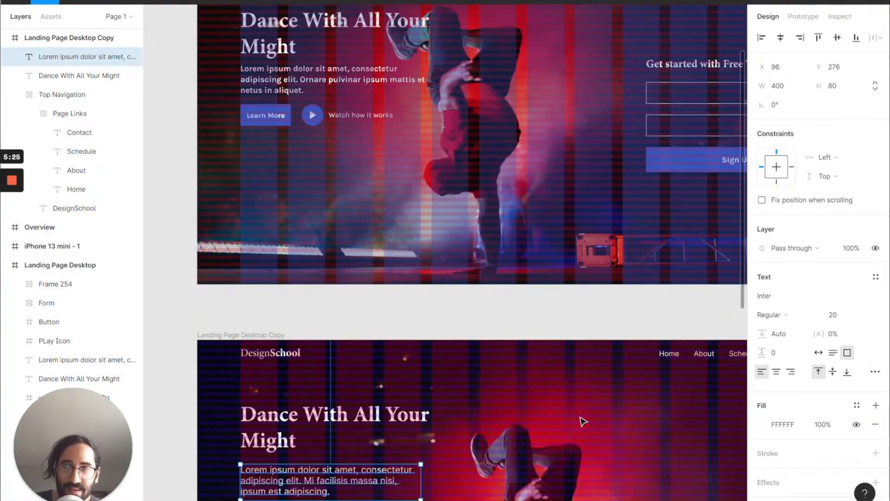
scroll(427, 236, down, 4)
scroll(427, 236, up, 4)
scroll(427, 237, left, 1)
click(383, 139)
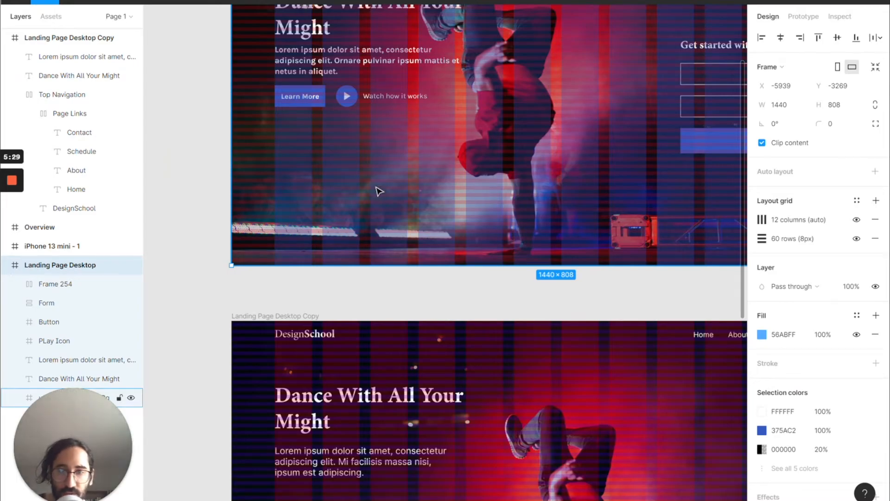
scroll(380, 191, down, 3)
scroll(378, 192, left, 1)
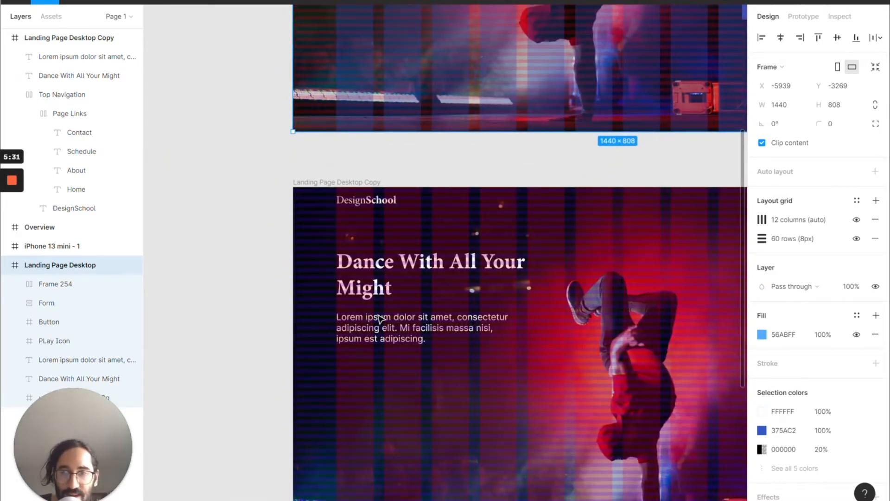
key(f)
drag(336, 354, 379, 373)
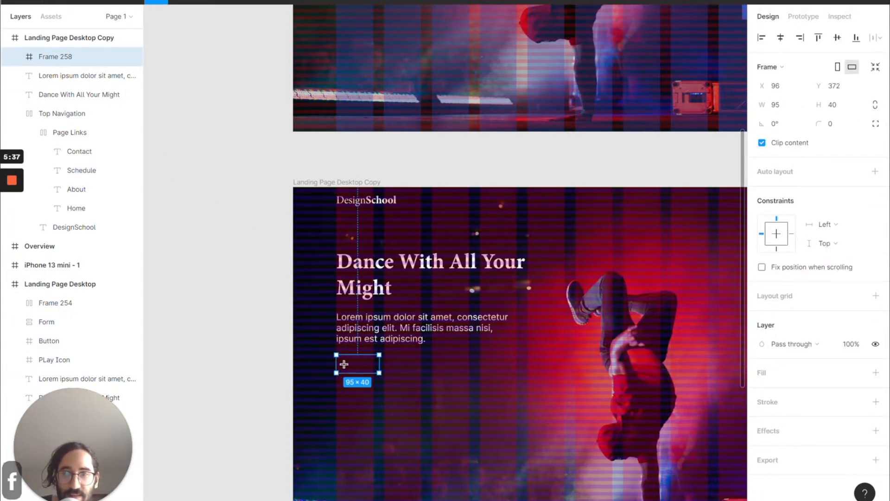
- Add the text "Learn More" inside the new button frame and set its resizing to auto width
key(t)
click(349, 363)
text(L)
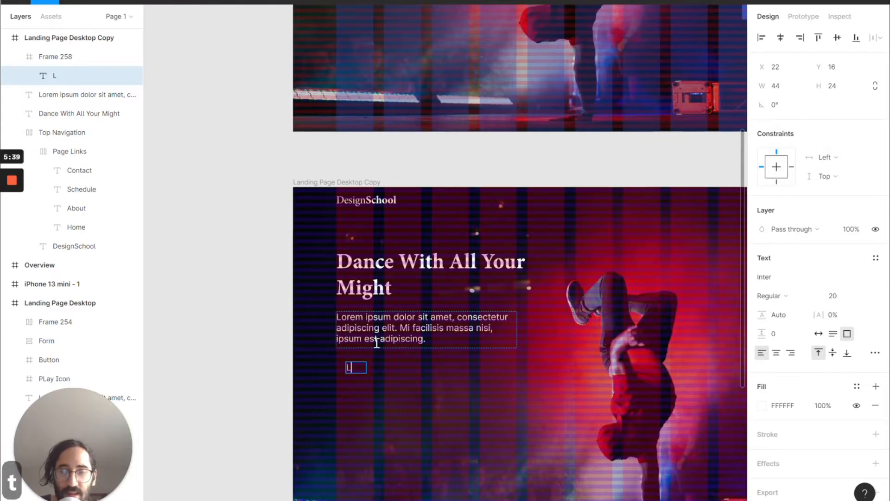
text(earn More)
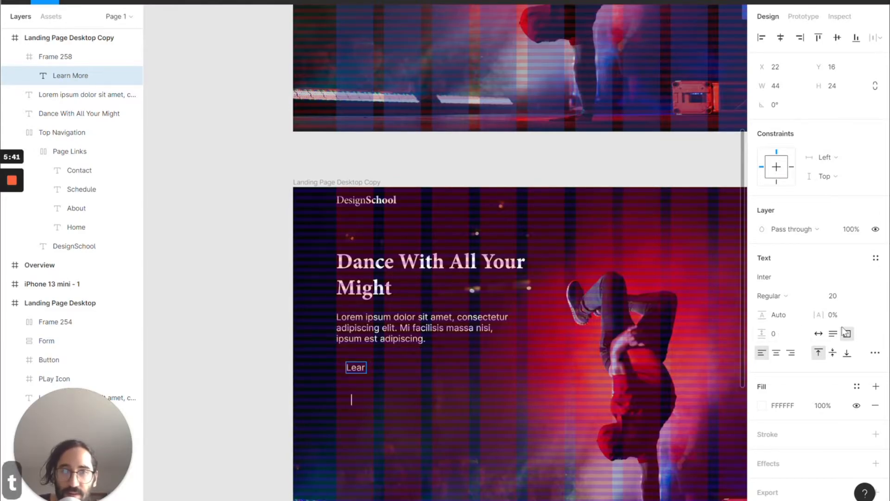
click(819, 333)
scroll(623, 330, up, 5)
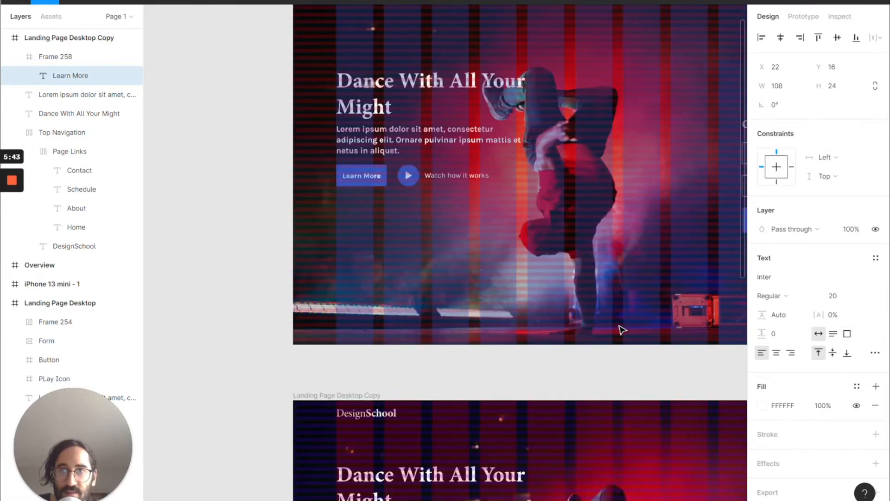
scroll(603, 411, down, 5)
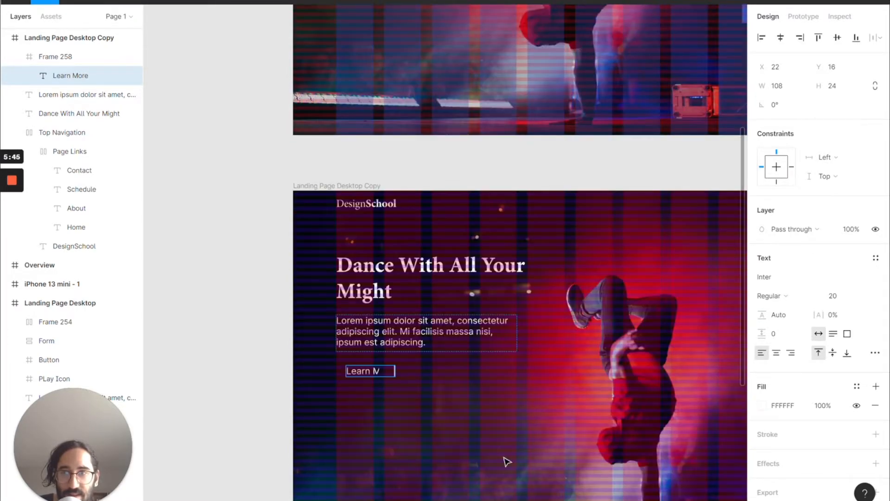
- Apply auto layout to the frame around "Learn More" and set its top and bottom padding to 12
click(109, 57)
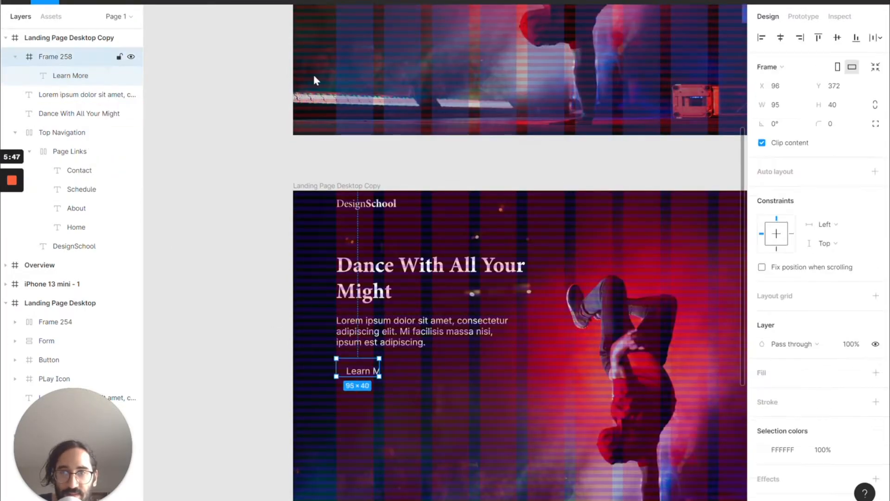
click(875, 171)
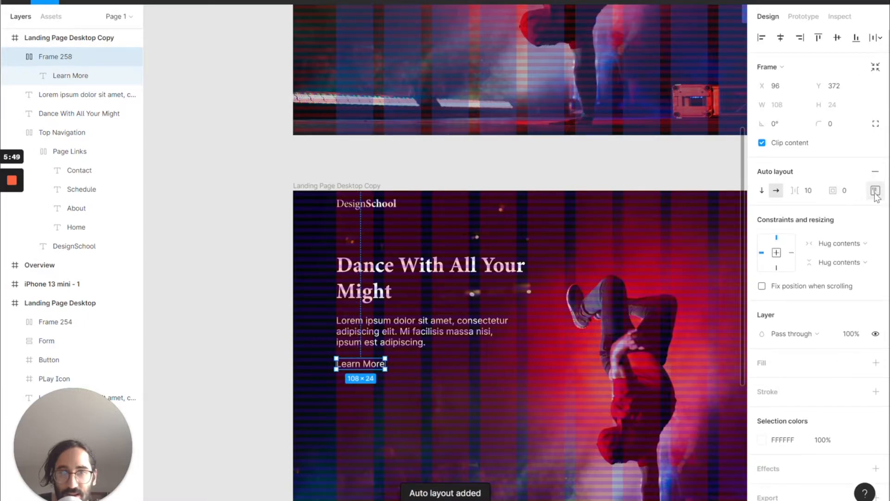
click(875, 191)
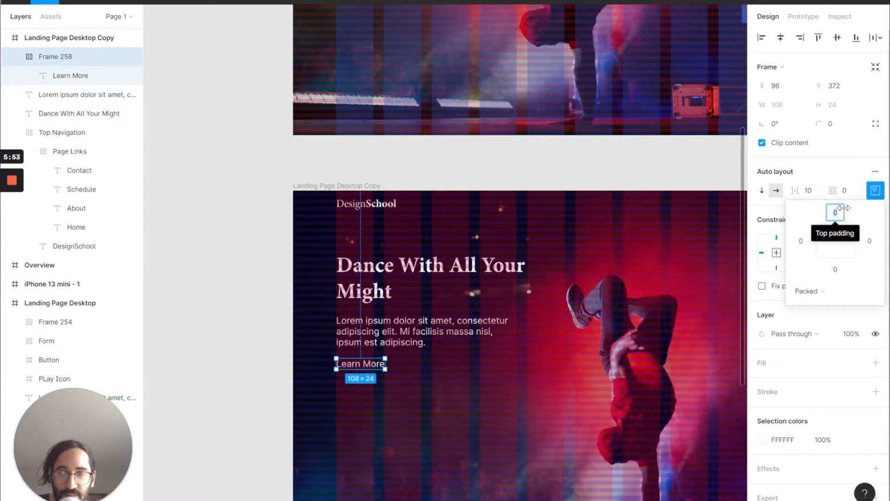
text(12)
key(Return)
click(838, 270)
text(12)
key(Return)
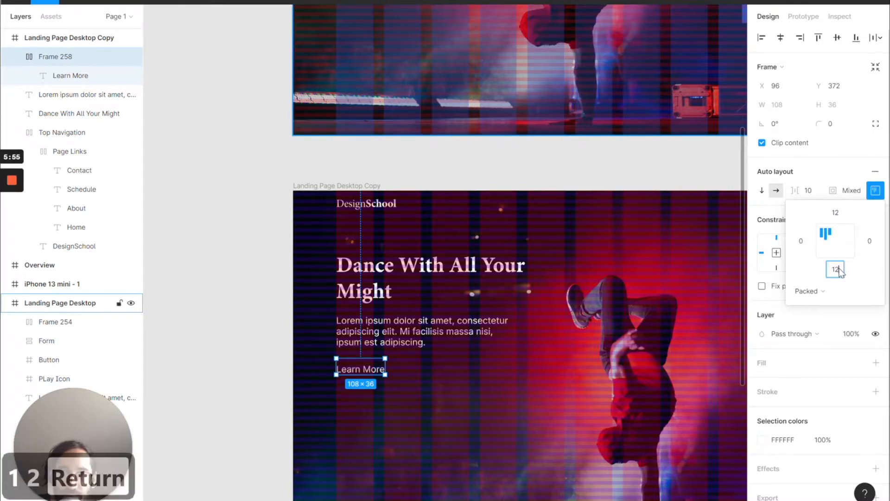
- Set the button frame's left and right padding to 18 and align its contents to the centre
click(800, 242)
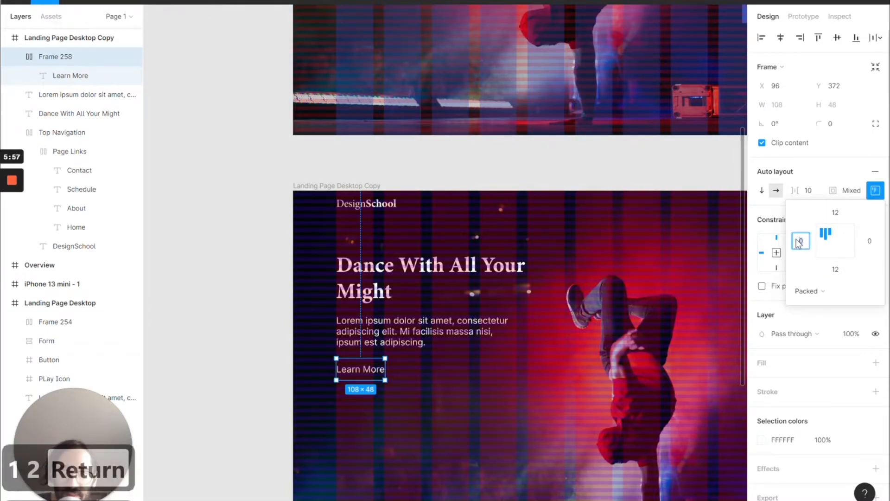
text(18)
key(Return)
click(870, 240)
text(18)
key(Return)
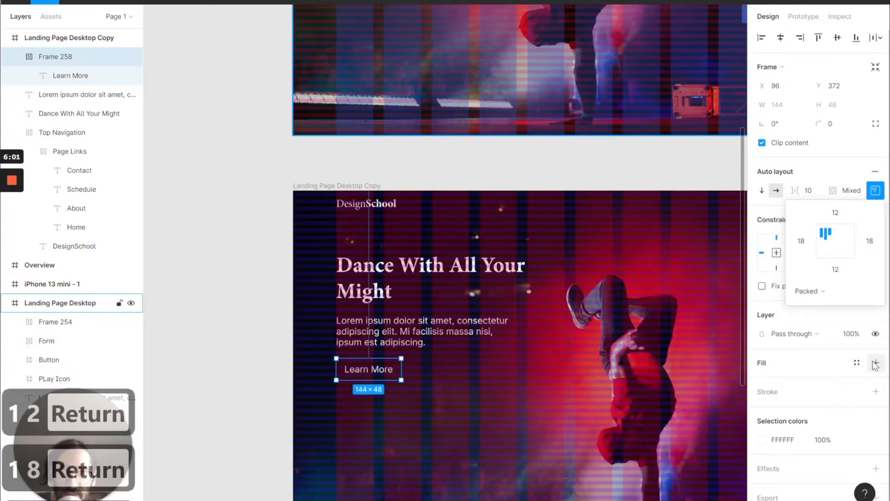
click(835, 241)
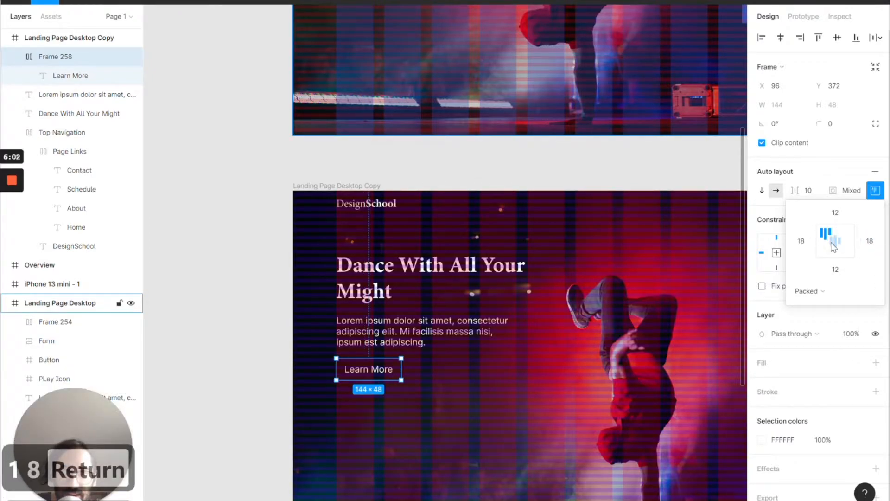
- Give the Learn More frame a fill and sample its blue, 375AC2, from the original page's button
click(876, 363)
scroll(482, 247, up, 5)
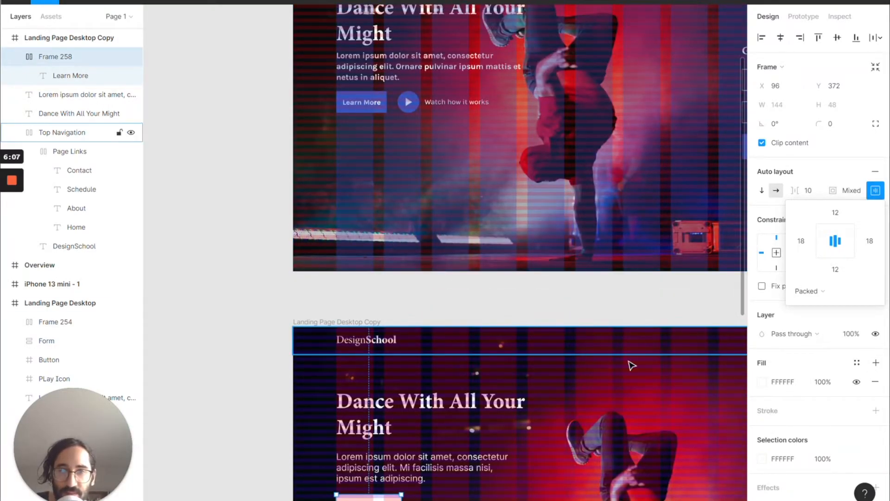
key(i)
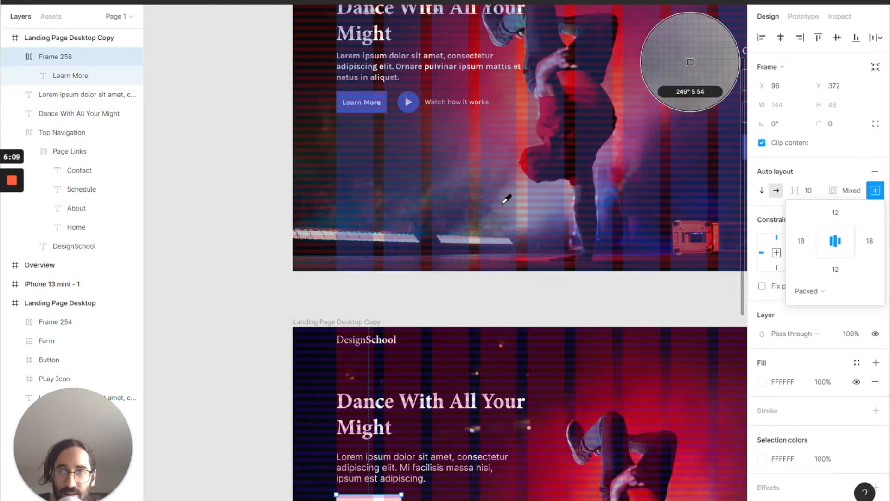
click(342, 91)
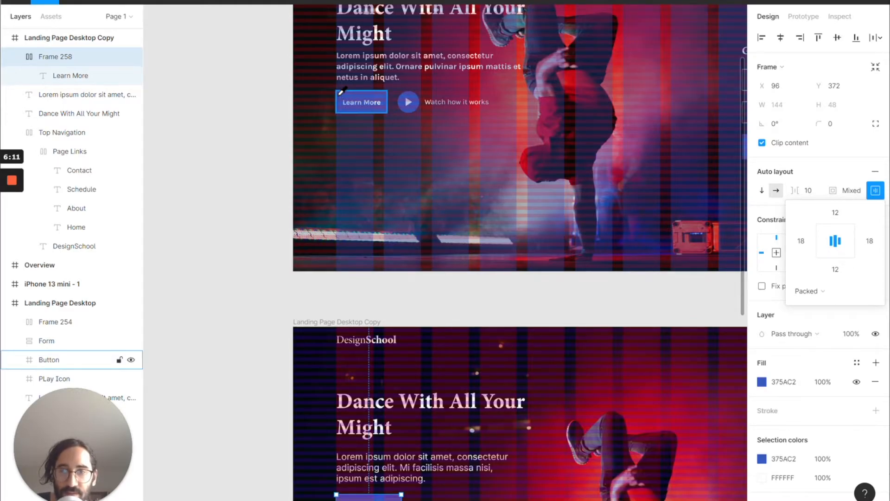
scroll(546, 308, down, 4)
scroll(547, 308, right, 1)
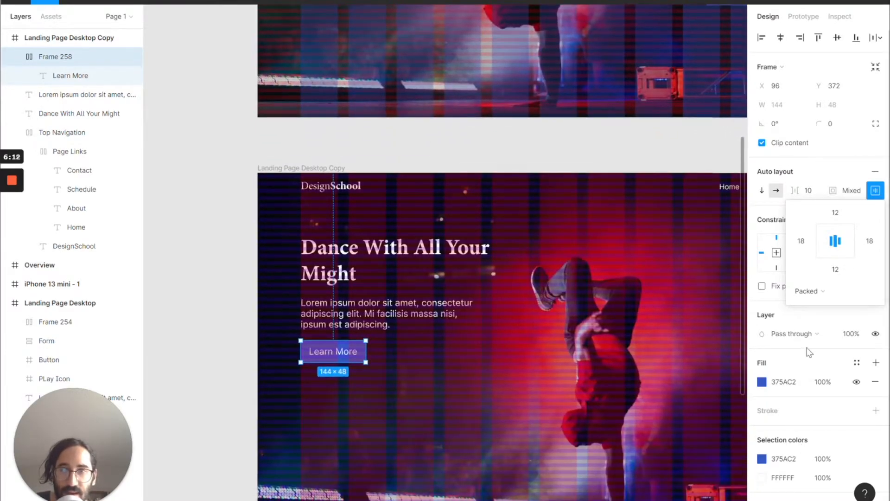
click(600, 292)
scroll(627, 162, right, 3)
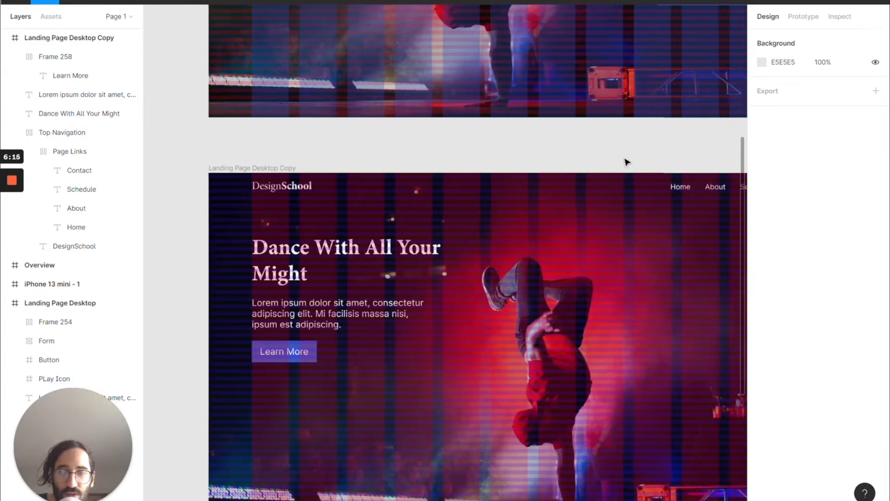
- Compare the rebuilt hero section and its Learn More button with the original landing page
scroll(627, 162, down, 5)
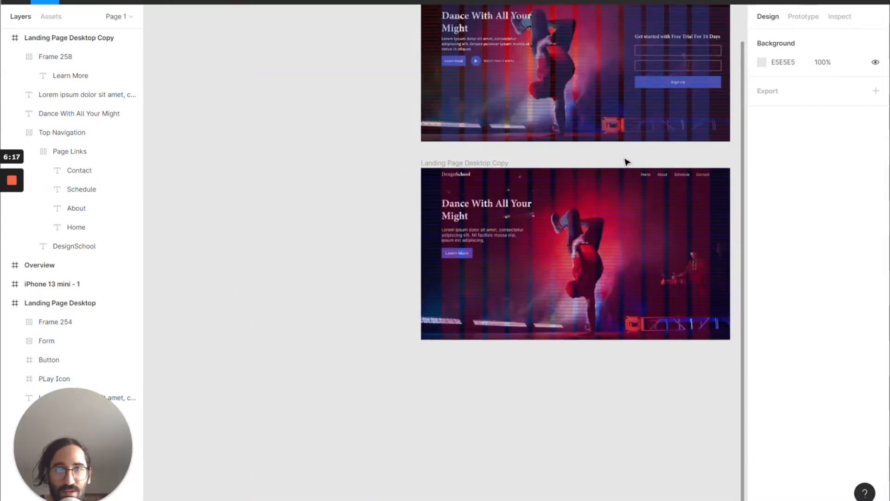
scroll(627, 162, up, 1)
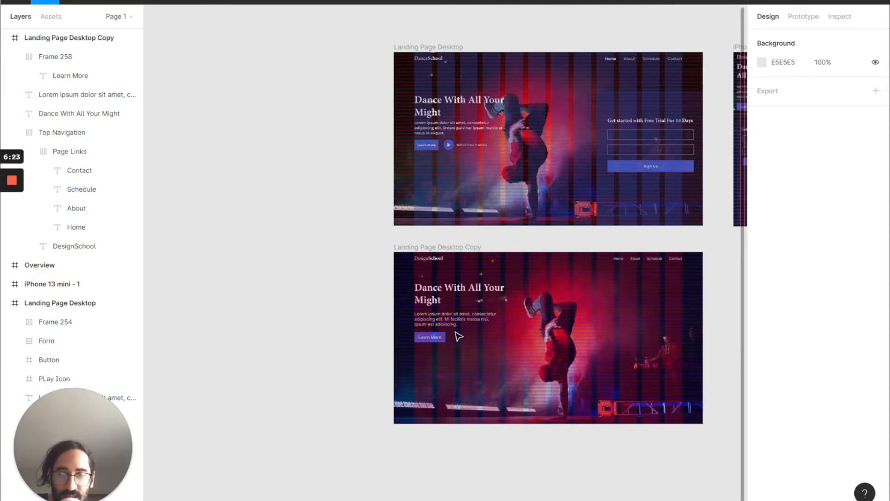
scroll(413, 380, up, 5)
scroll(427, 357, up, 1)
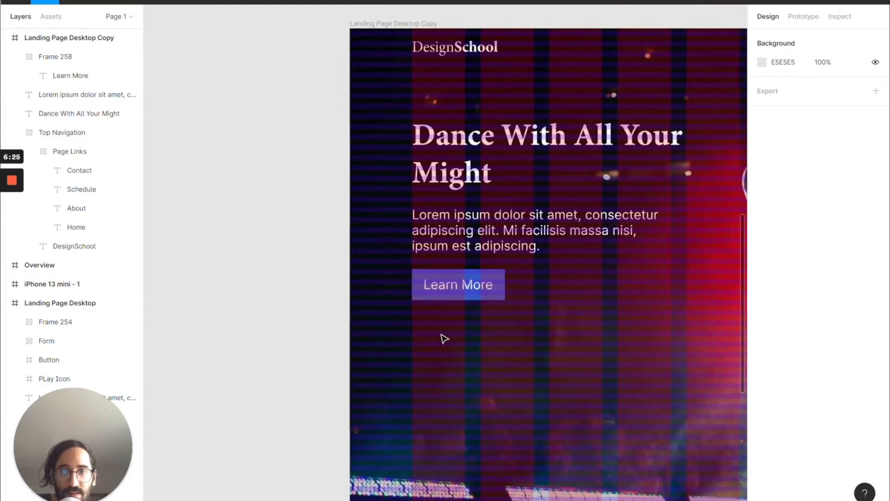
click(461, 299)
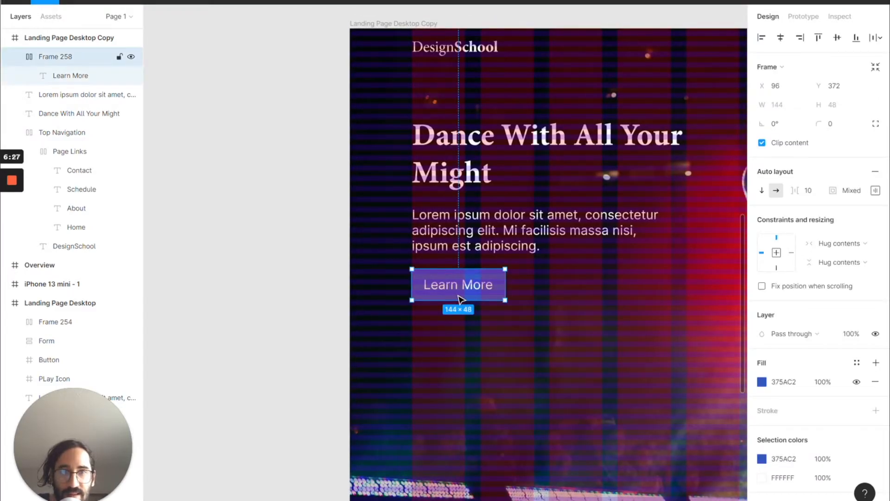
scroll(461, 299, up, 8)
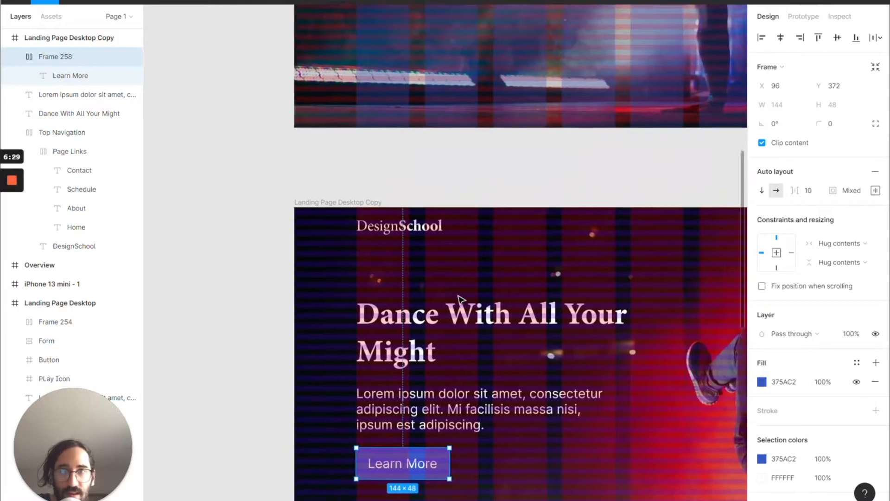
scroll(460, 299, up, 4)
scroll(460, 300, down, 9)
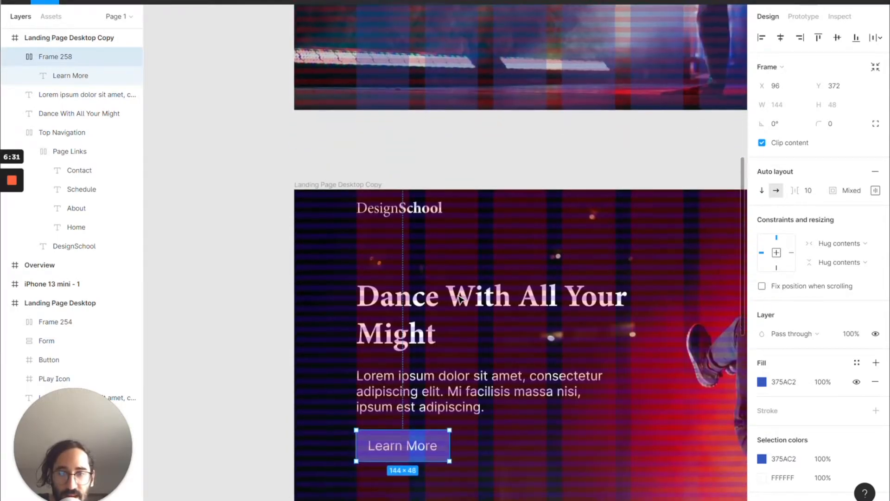
scroll(425, 404, up, 1)
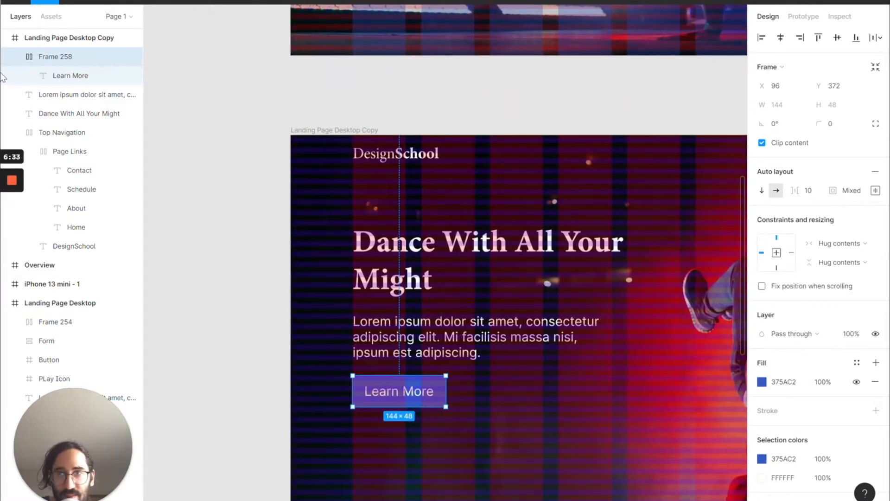
- Rename the Learn More button's frame layer to "CTA Button"
double_click(58, 57)
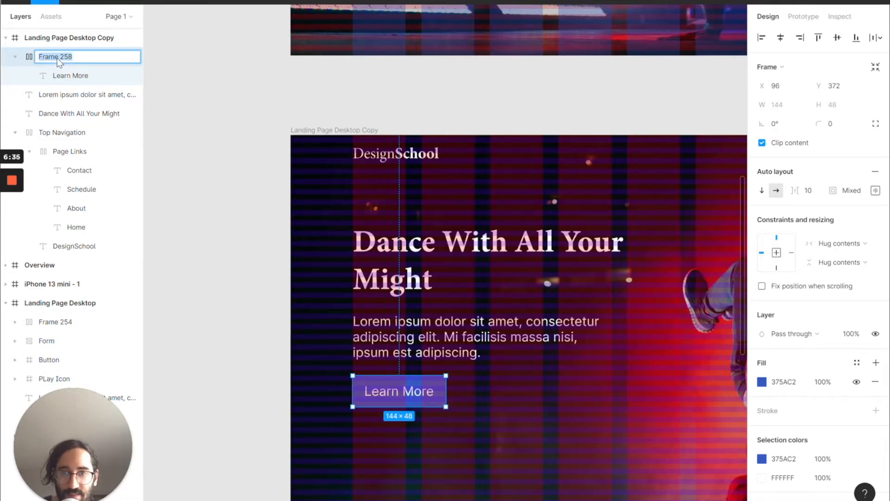
text(CTA Button)
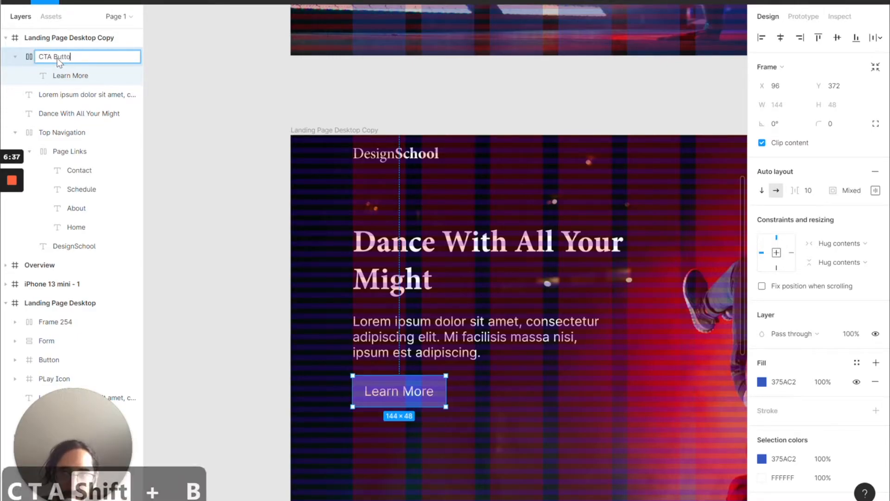
key(Return)
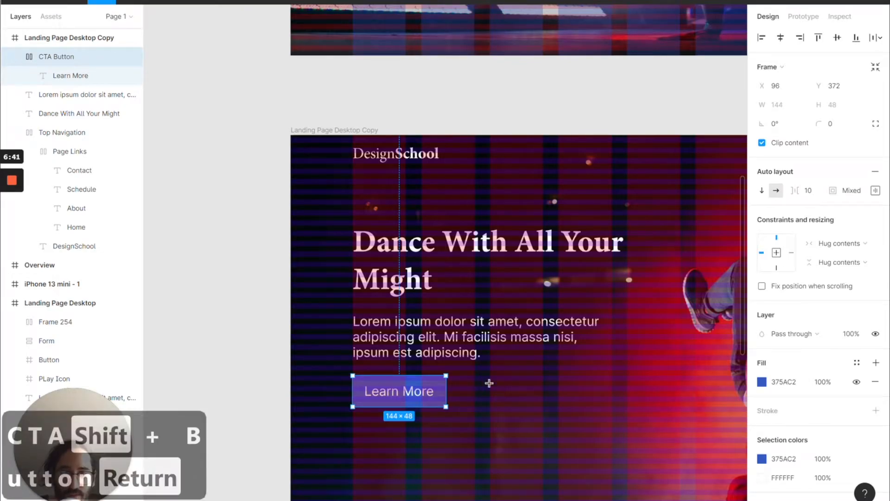
- Draw an ellipse 48 high beside the Learn More button, level with it, and set its width to 48
drag(474, 375, 518, 407)
click(784, 86)
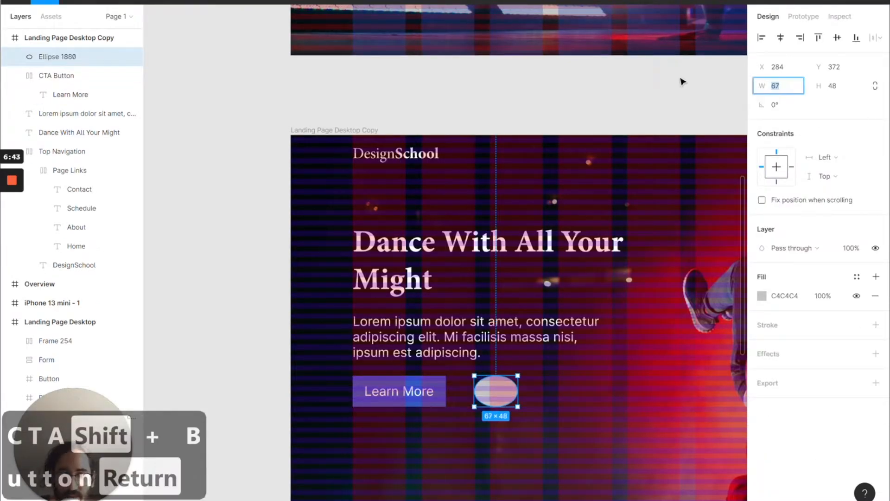
text(48)
key(Return)
key(o)
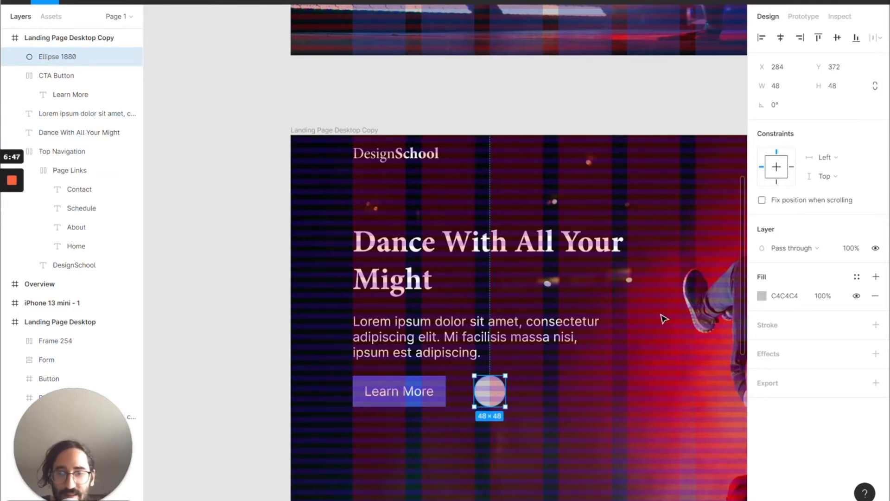
- Fill the circle beside the Learn More button with the blue 375AC2 sampled from that button
key(i)
click(362, 376)
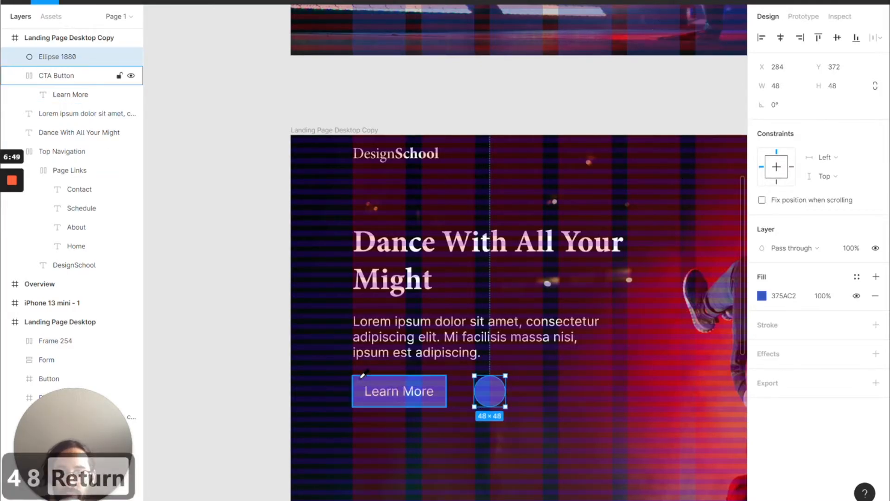
double_click(488, 390)
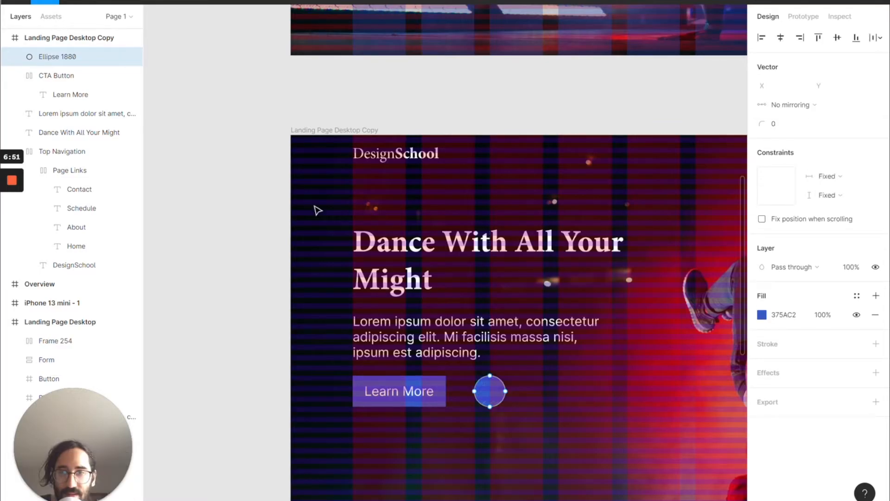
key(Escape)
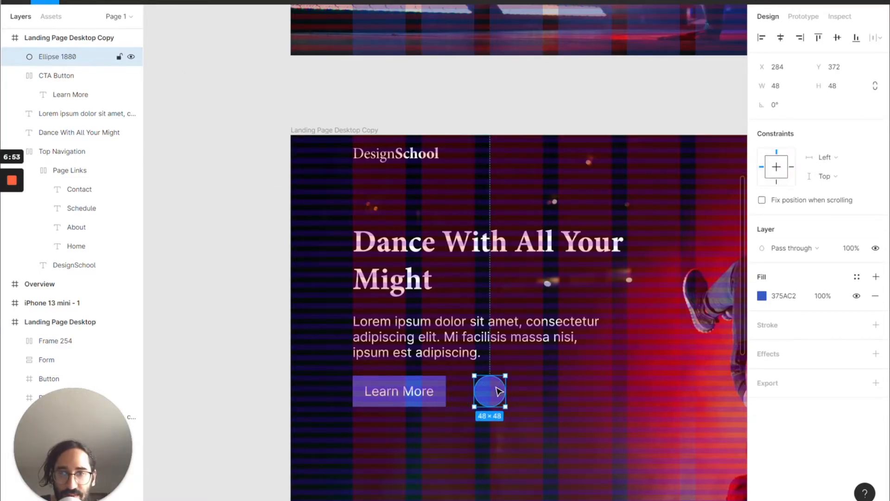
- Insert the triangular play icon from the Feather Icons plugin, searching for "pla", and centre it on the blue circle
right_click(499, 391)
mouse_move(563, 426)
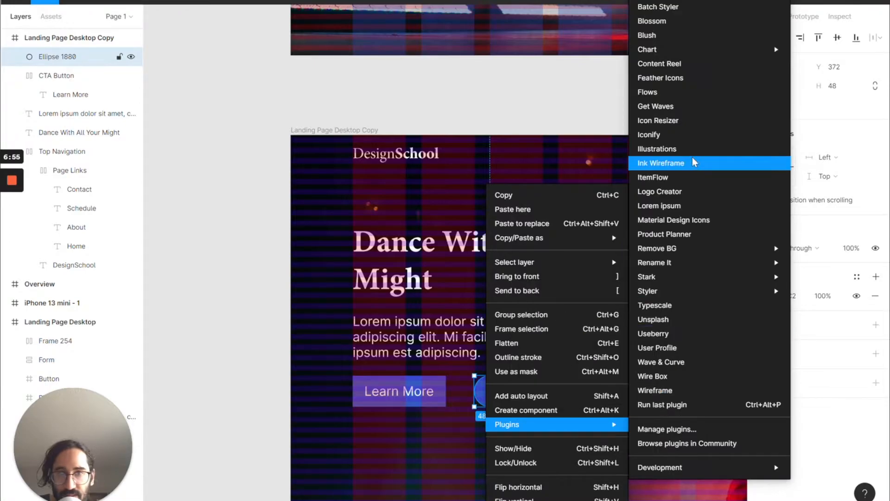
click(685, 79)
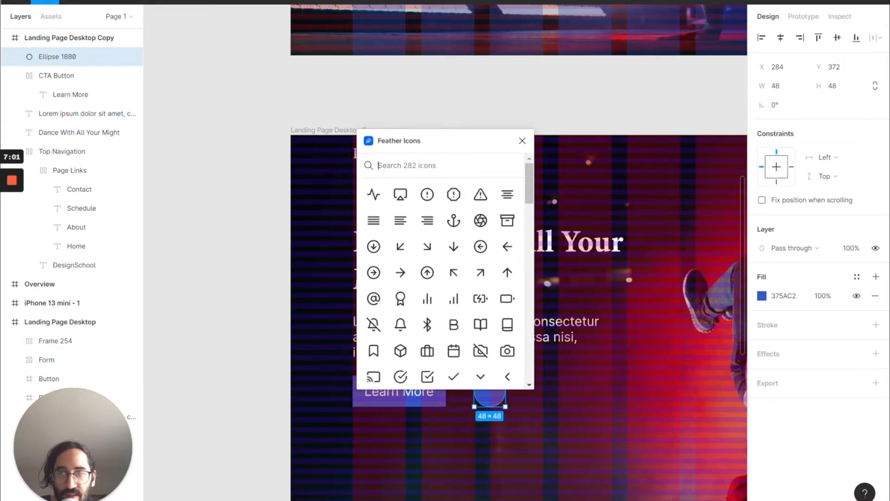
text(pla)
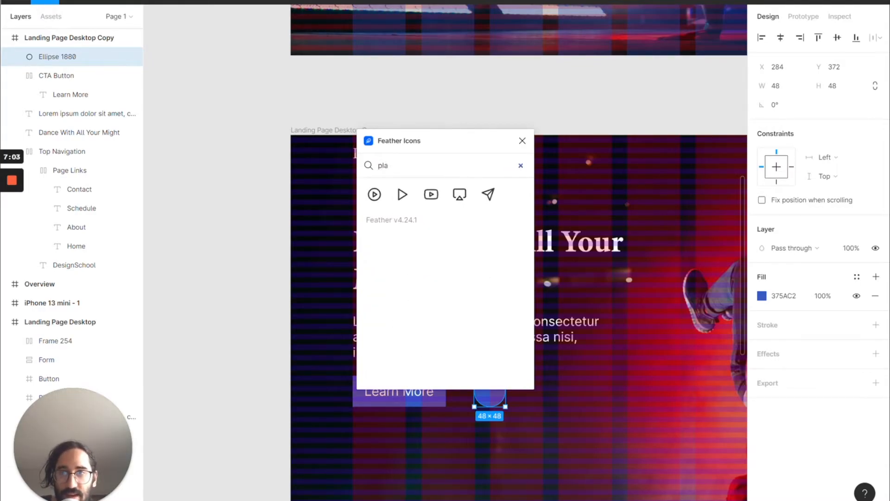
click(402, 194)
click(523, 140)
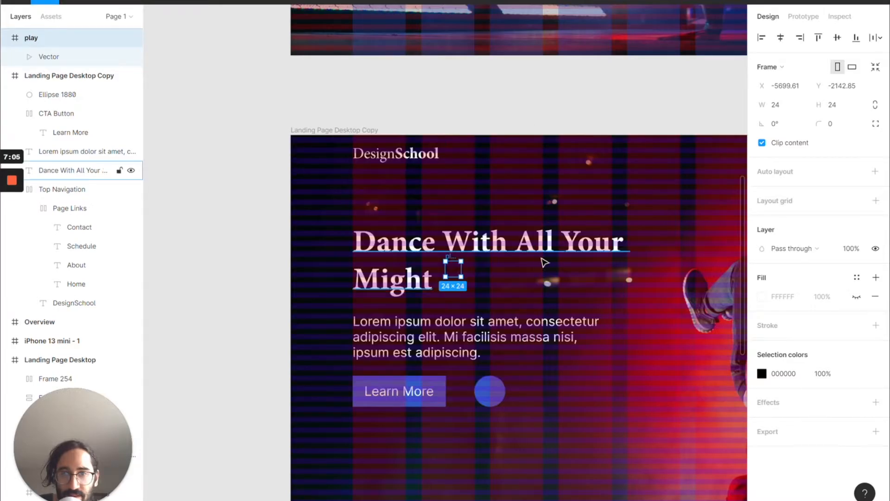
drag(454, 268, 490, 392)
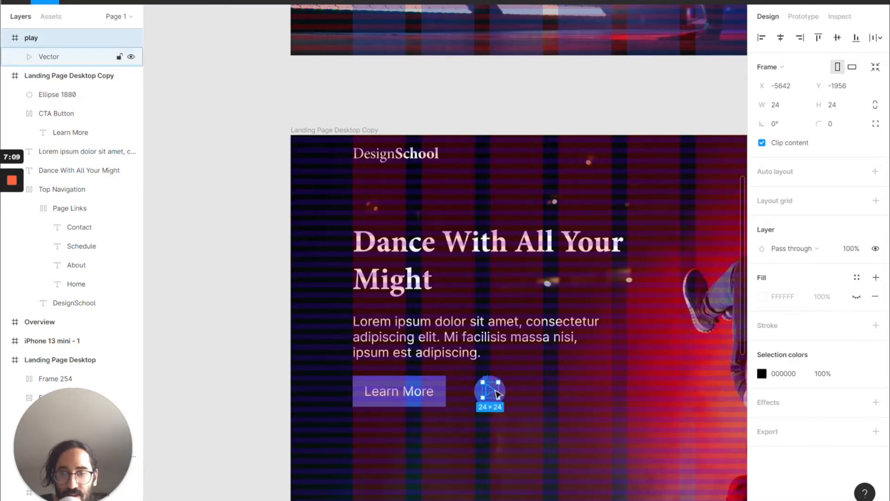
- Swap the play icon frame's hidden fill to a stroke and remove that stroke
key(shift+x)
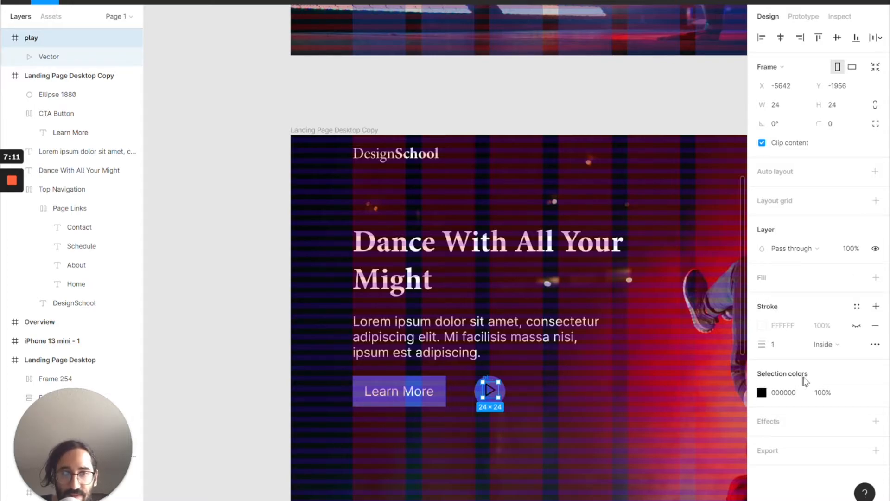
click(857, 326)
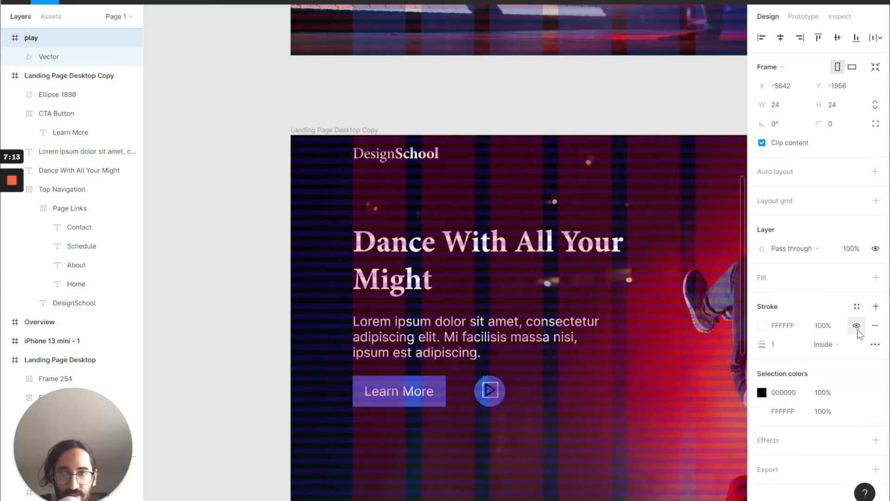
click(876, 326)
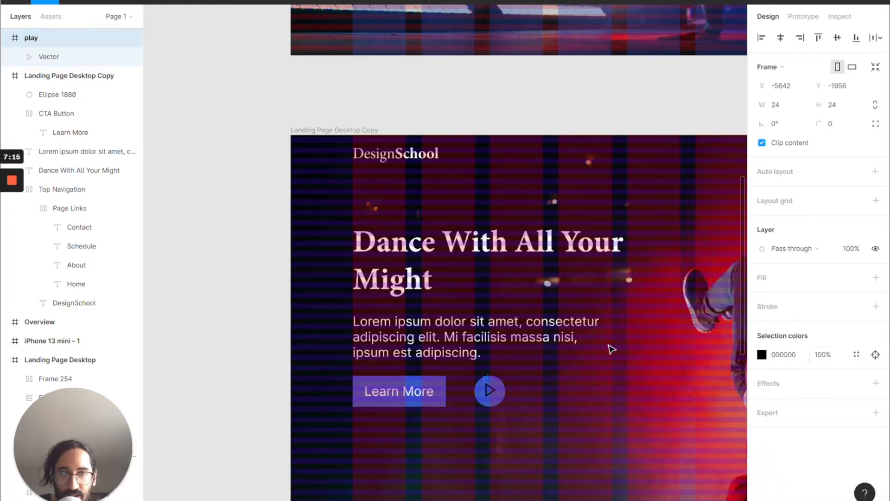
- Set the play icon vector's stroke colour to FFFFFF and swap the stroke to a solid fill
click(59, 63)
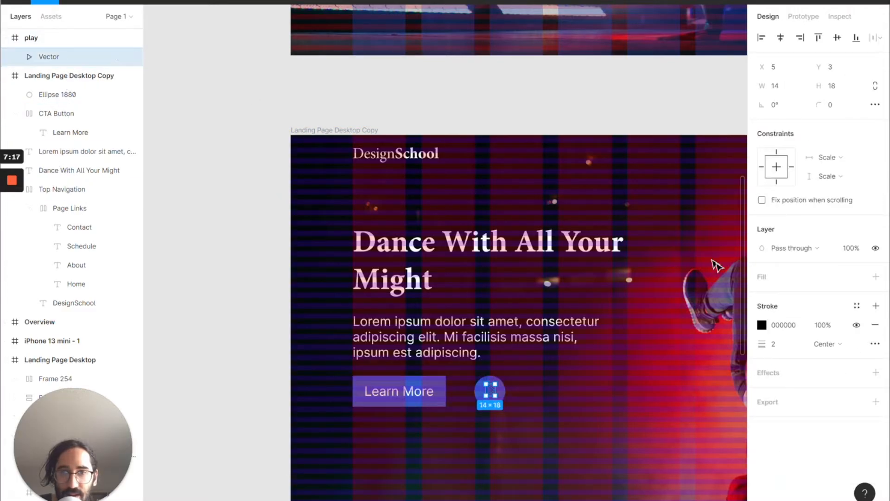
click(782, 325)
text(FFFFFF)
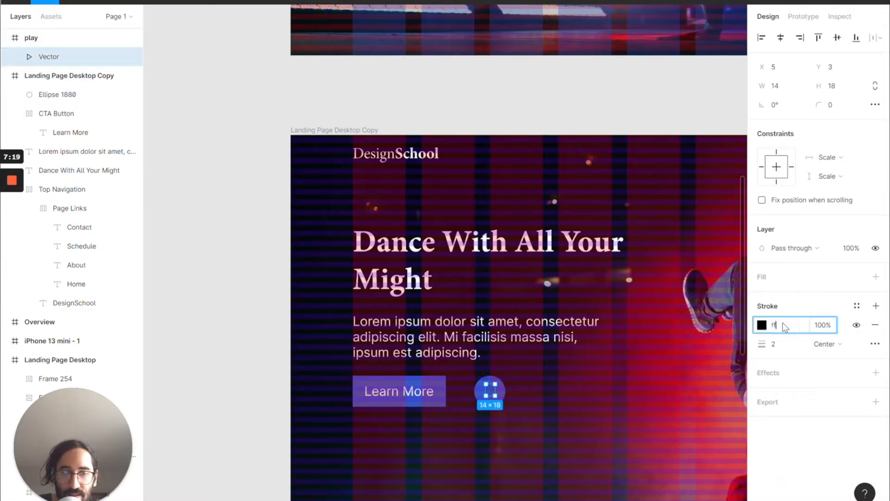
key(Return)
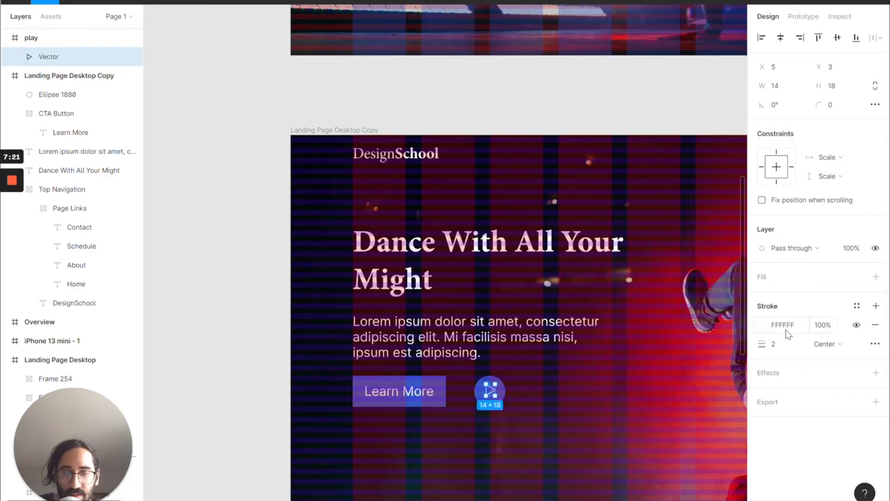
key(shift+x)
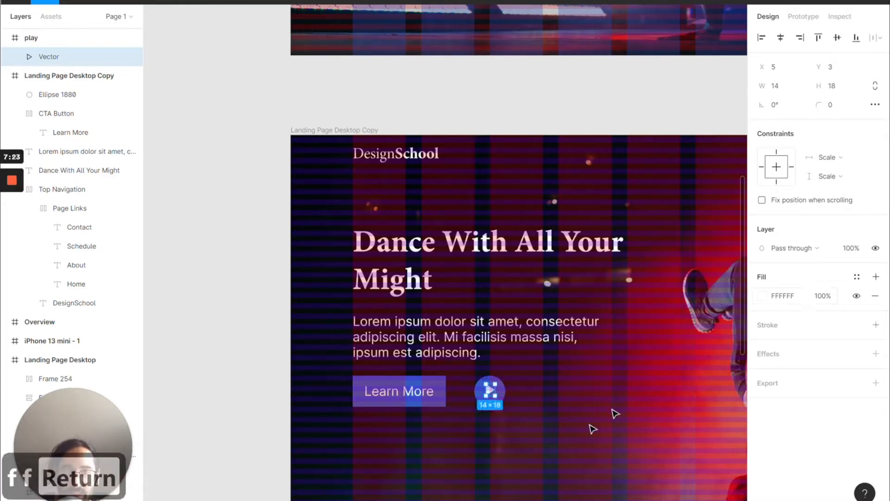
- Select the play icon's whole frame instead of its inner vector
click(592, 427)
click(487, 395)
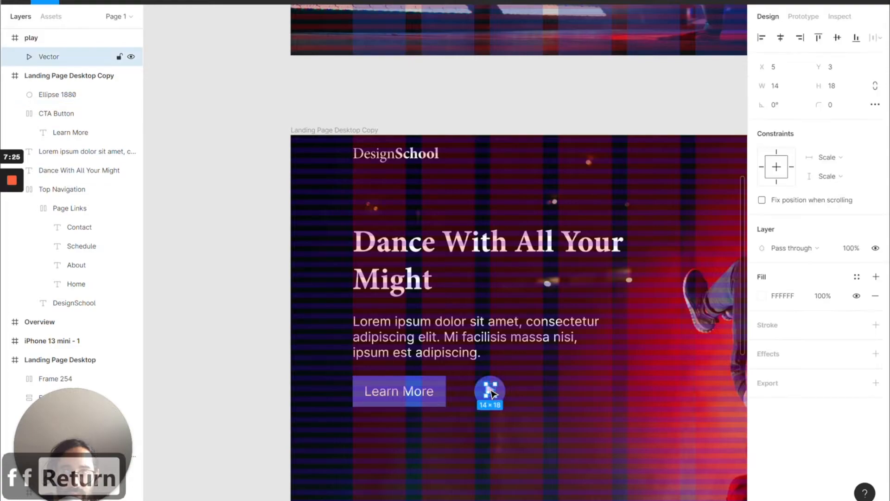
click(41, 39)
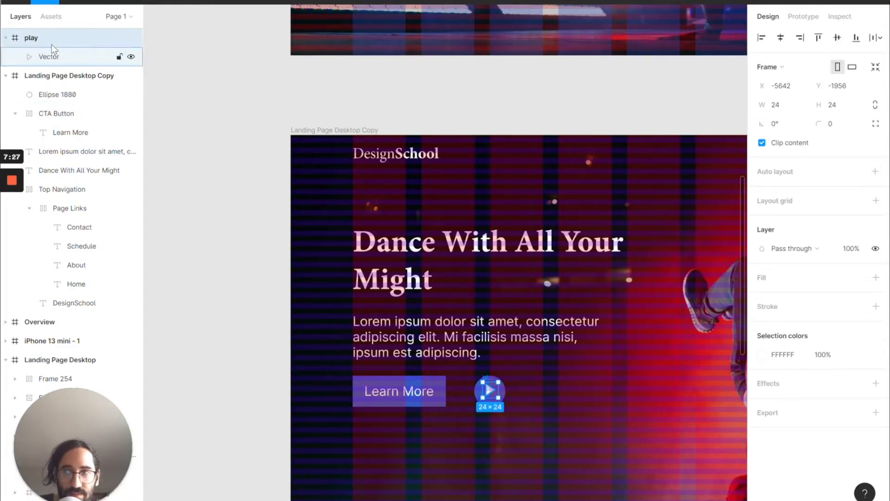
- Move the play icon frame into the Landing Page Desktop Copy frame and reposition it over the circle at about X 299, Y 384
drag(44, 38, 81, 95)
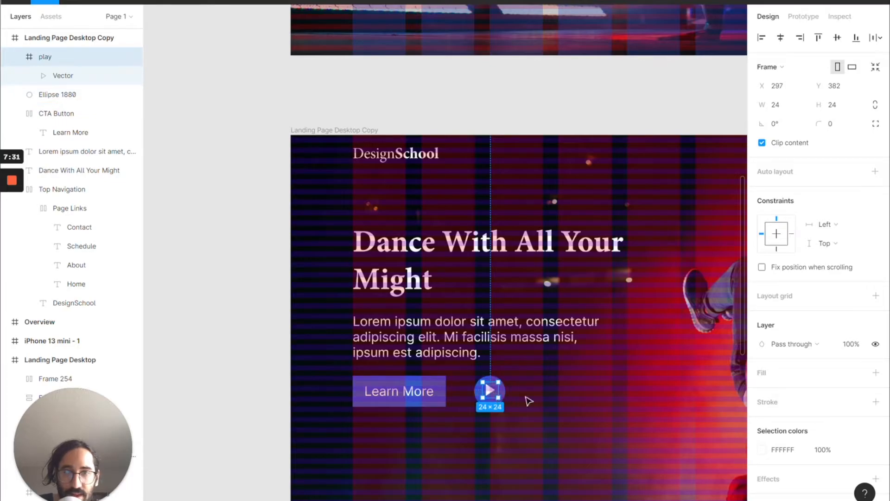
scroll(528, 400, up, 4)
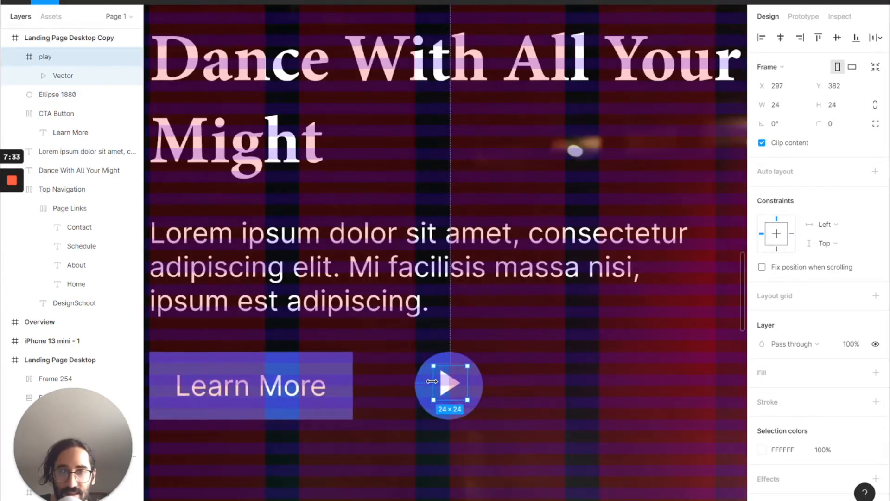
drag(446, 385, 450, 388)
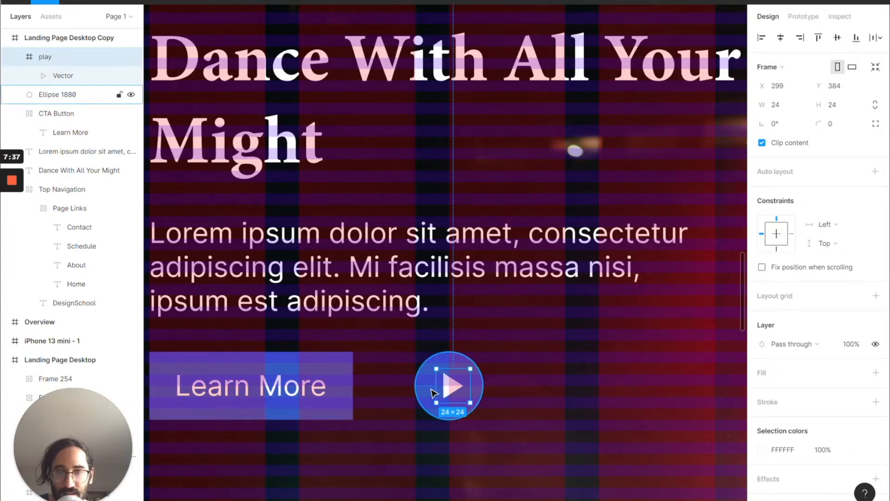
- Check the play icon's spacing inside the circle and set its X position to 296 to centre it horizontally
key(alt)
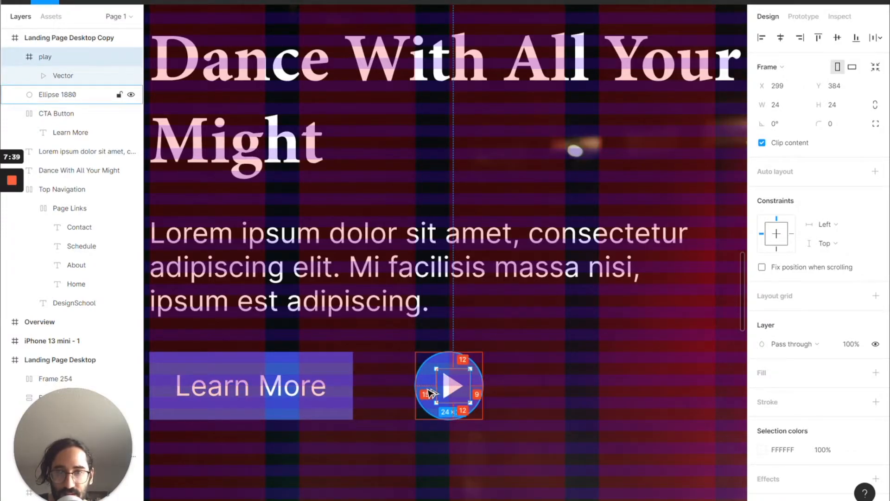
click(779, 90)
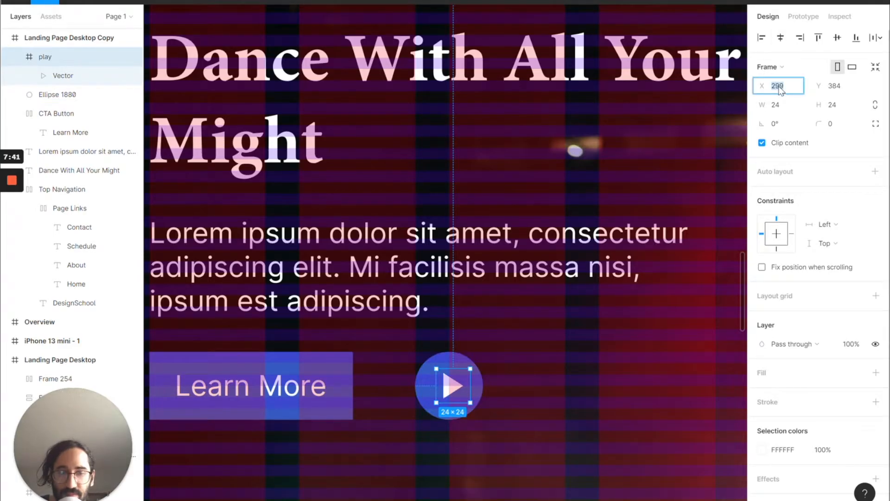
key(Down)
key(Down)
key(alt)
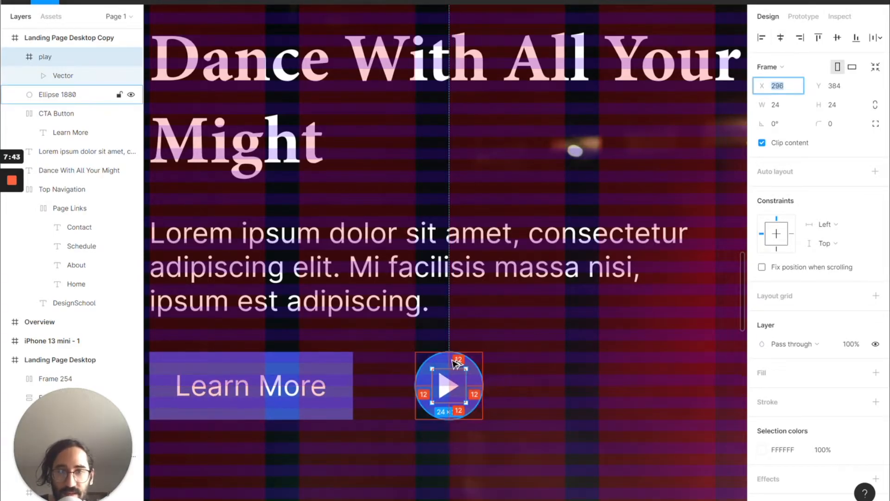
click(517, 374)
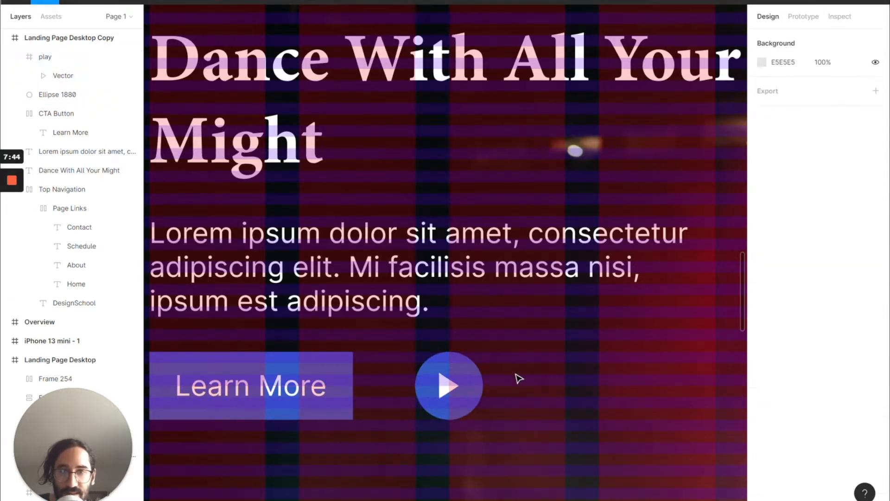
- Shift the play icon slightly right within the circle by setting its X position to 297
click(454, 385)
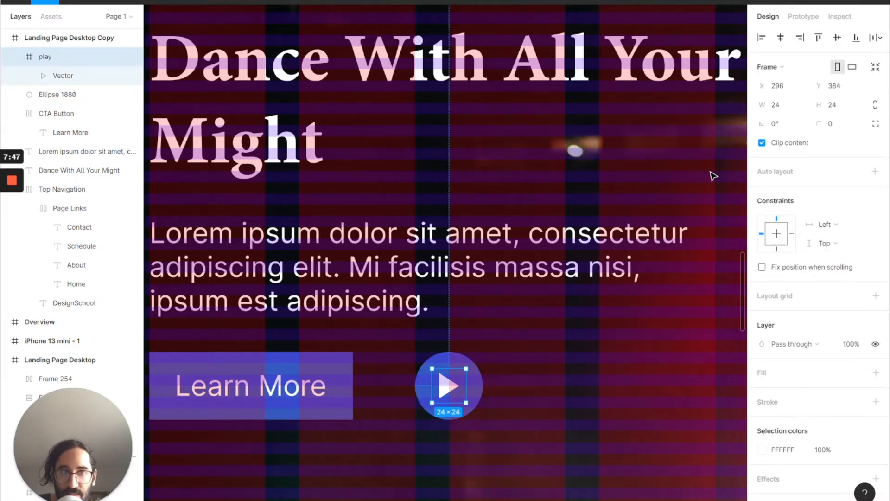
key(Up)
key(Up)
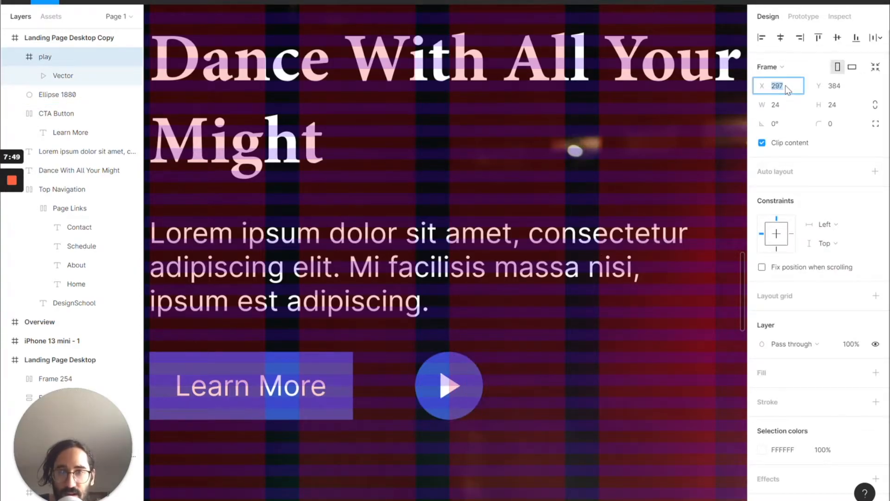
click(527, 413)
- Wrap the play icon and the blue circle behind it together in a new frame
click(466, 384)
shift+click(481, 388)
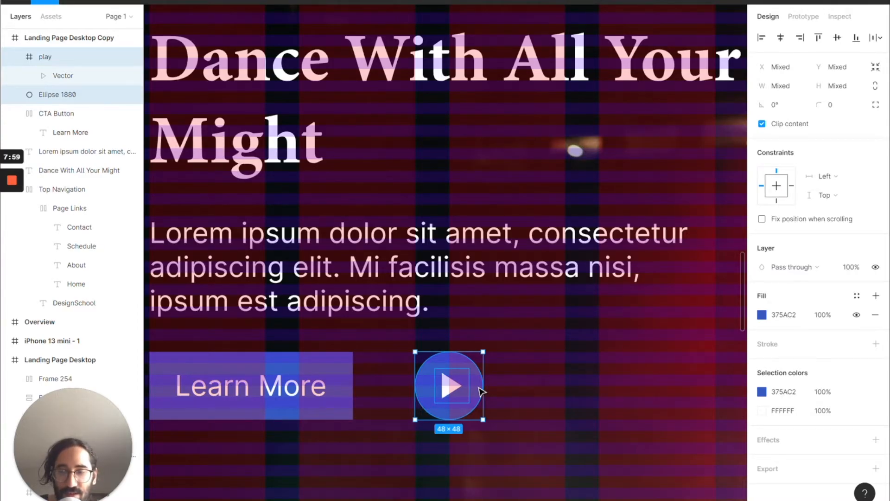
key(ctrl+alt+g)
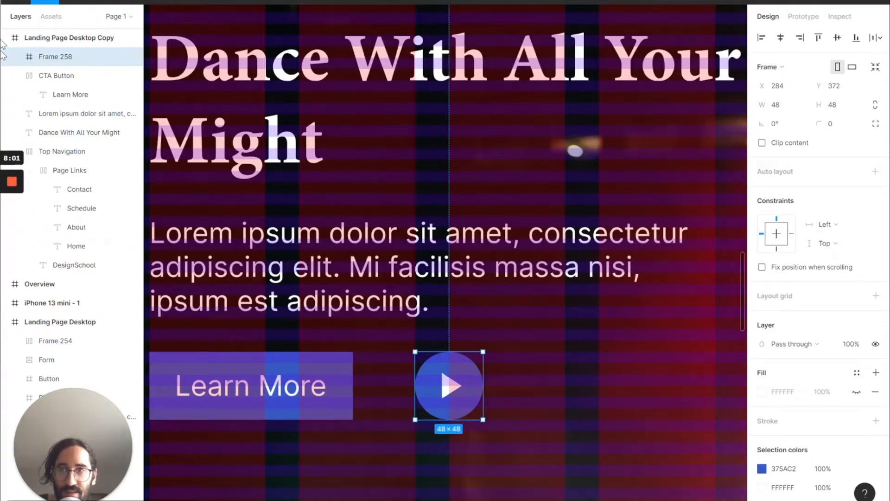
- Rename the new frame "Play Button" and move it closer to the Learn More button, to about X 277
double_click(67, 57)
text(Play Button)
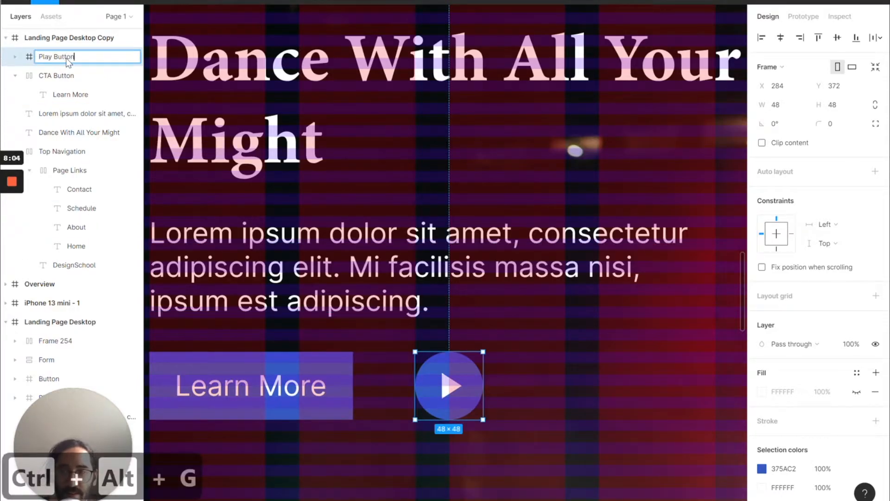
key(Return)
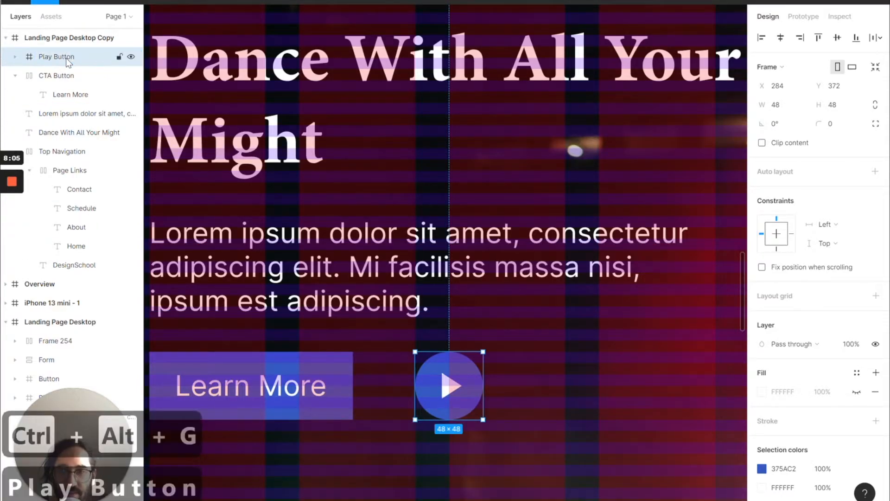
drag(436, 378, 427, 378)
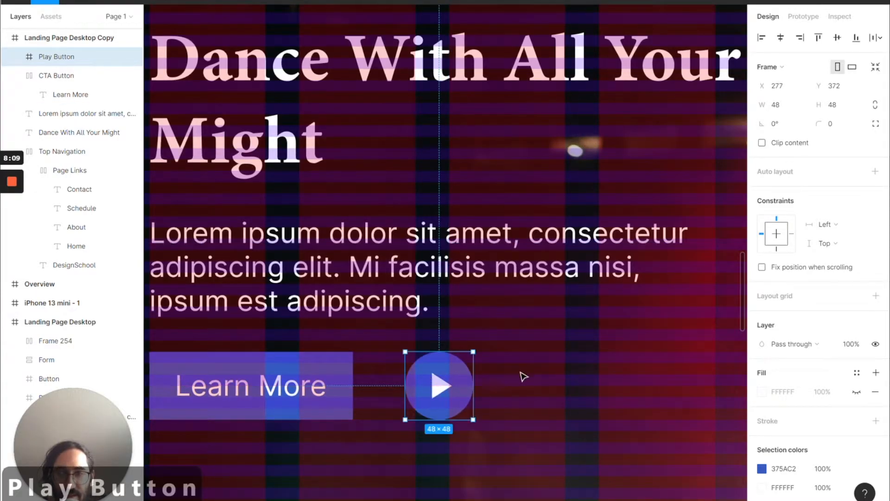
- Add a text layer reading "Watch How It Works" just right of the play button
key(Return)
drag(487, 374, 599, 390)
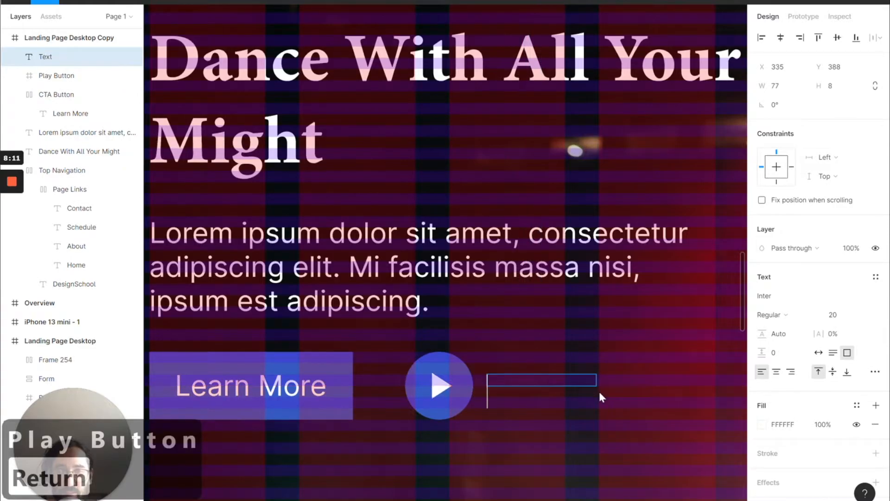
scroll(599, 391, down, 1)
scroll(599, 390, down, 3)
scroll(599, 394, up, 3)
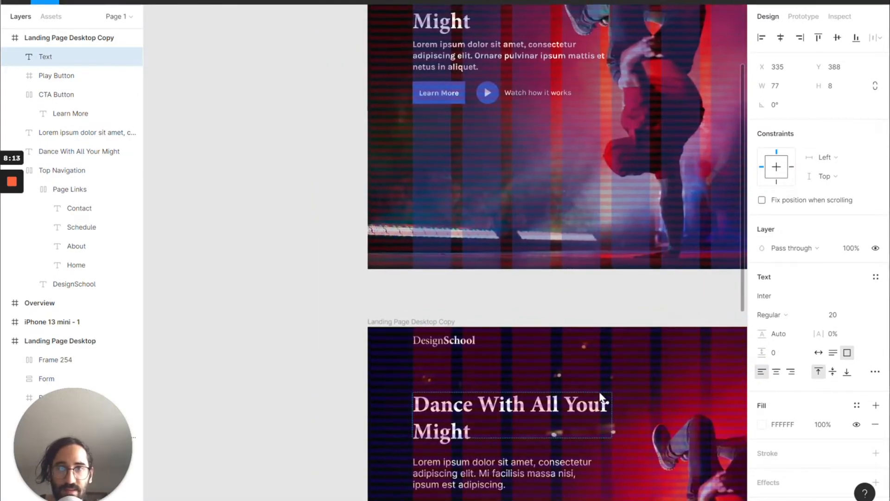
scroll(599, 417, down, 2)
text(Watch H)
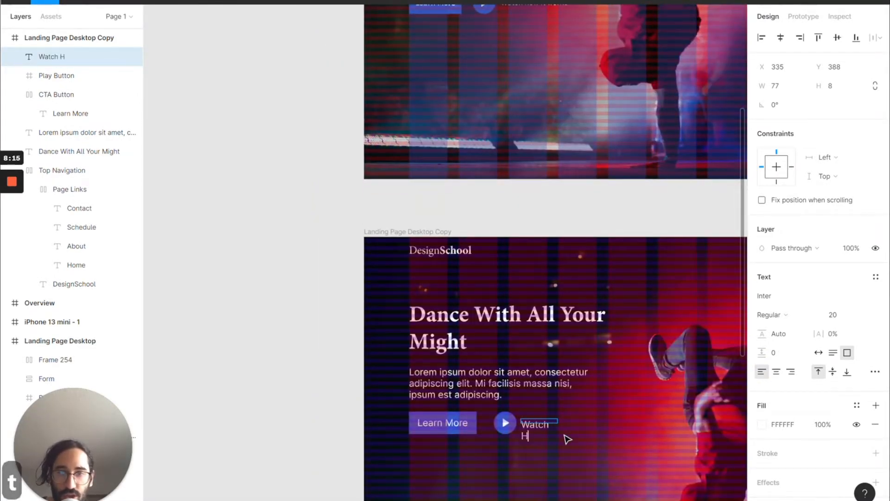
text(ow It Works)
key(Escape)
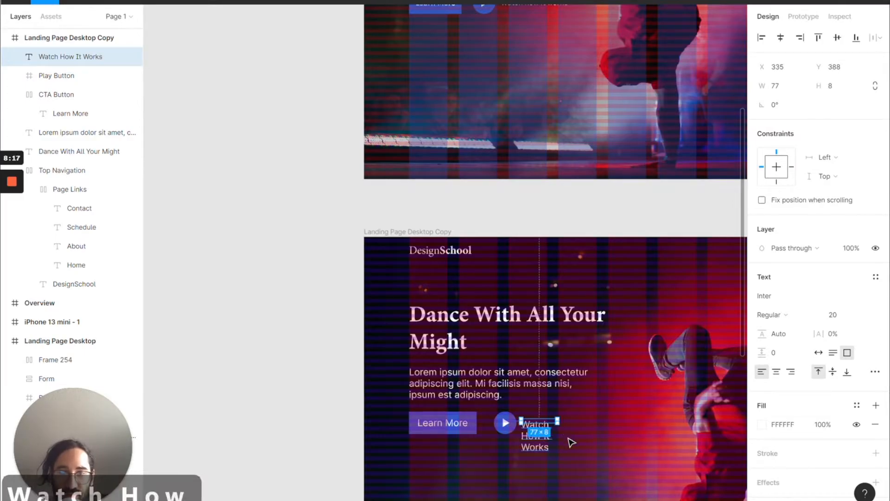
- Set the "Watch How It Works" text to auto width with a font size of 18
click(818, 353)
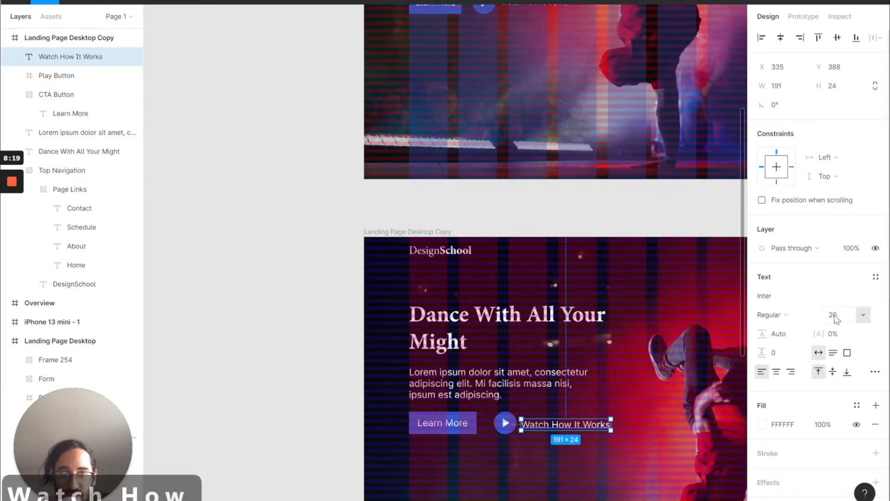
click(833, 316)
text(18)
key(Return)
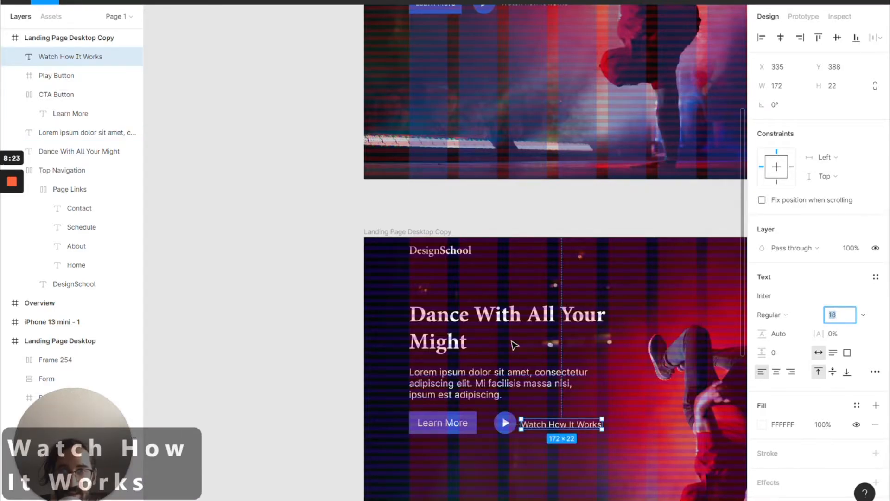
- Compare the text size and placement of "Watch How It Works" with the paragraph above it and the reference design
scroll(514, 345, down, 1)
scroll(514, 345, up, 5)
scroll(514, 345, down, 5)
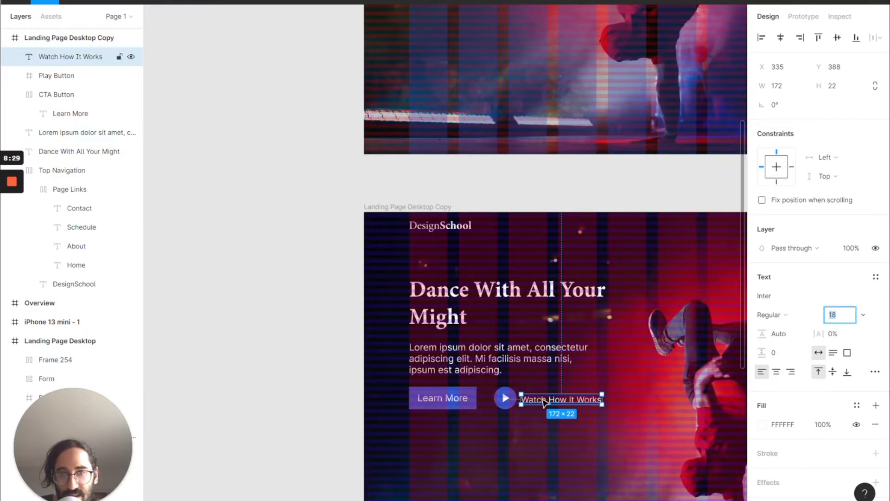
click(495, 366)
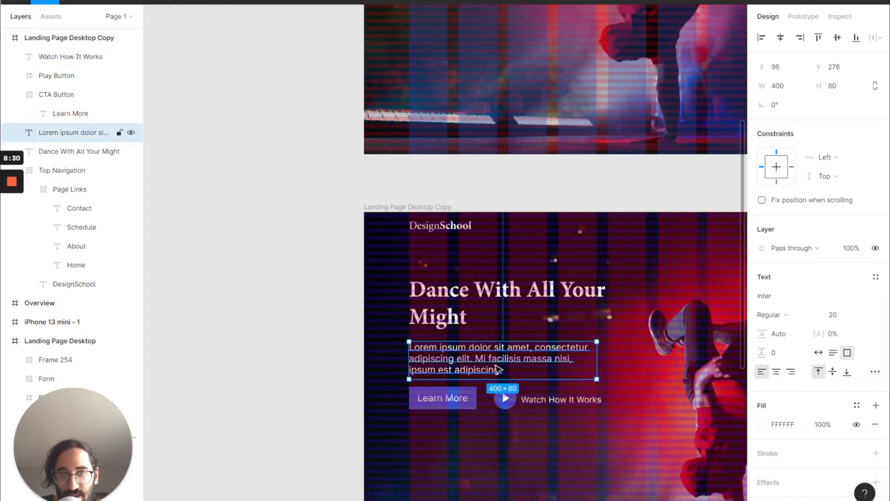
click(556, 402)
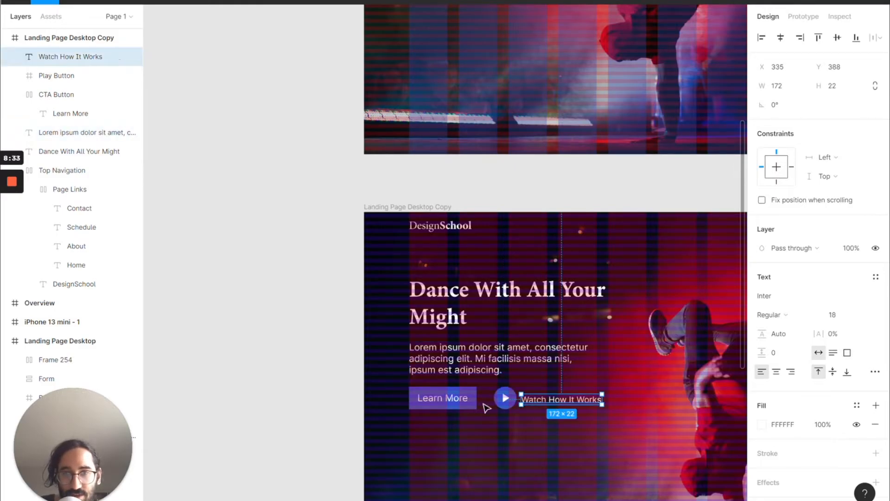
ctrl+scroll(504, 398, up, 5)
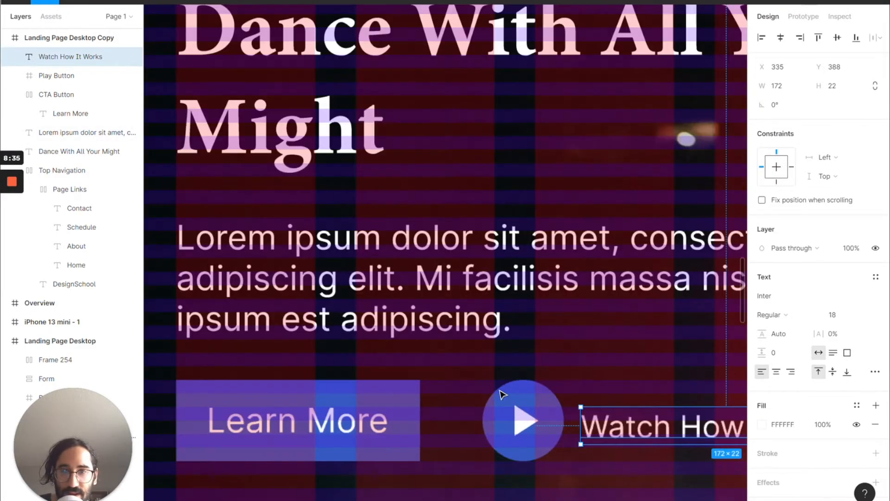
ctrl+scroll(388, 251, up, 3)
scroll(389, 251, down, 4)
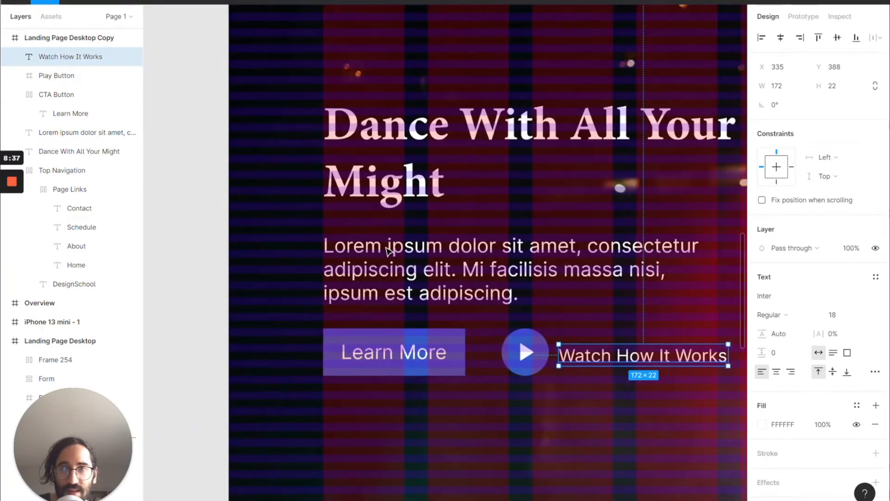
scroll(361, 175, down, 2)
- Move the "Dance With All Your Might" heading up to Y 132, lining it up with the row grid
click(359, 176)
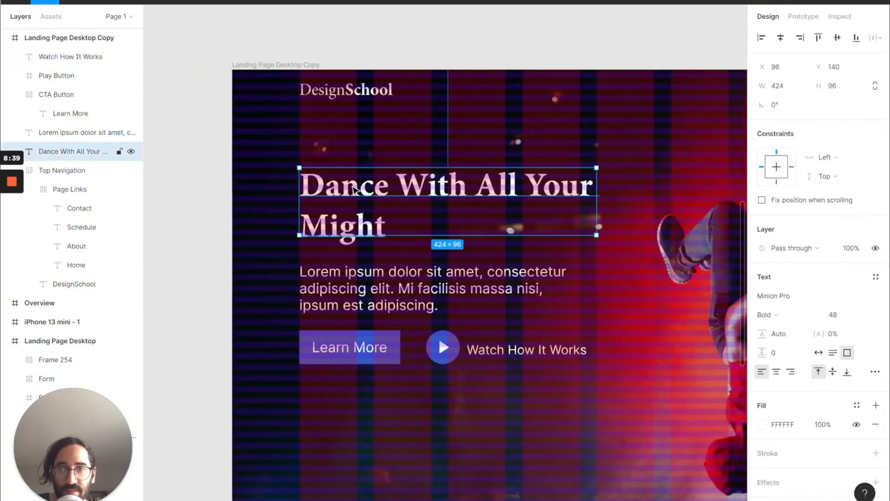
scroll(320, 185, down, 2)
scroll(318, 188, down, 2)
scroll(318, 188, up, 3)
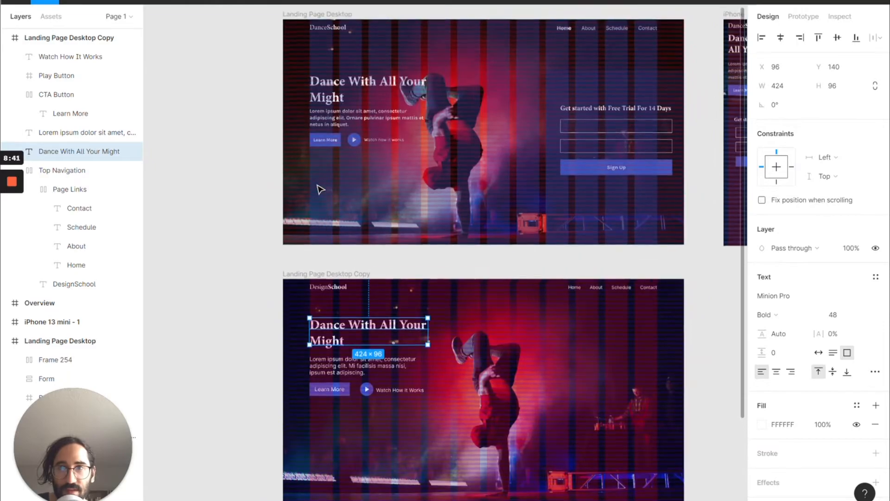
scroll(338, 317, up, 5)
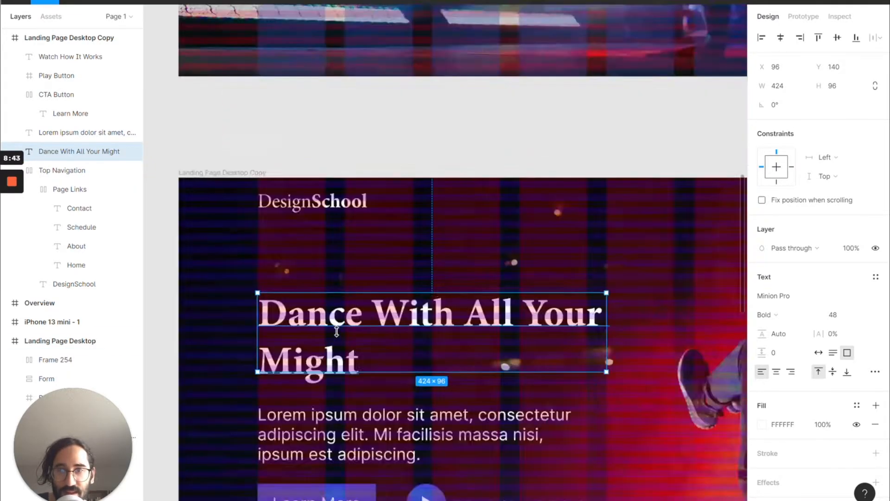
scroll(259, 188, up, 2)
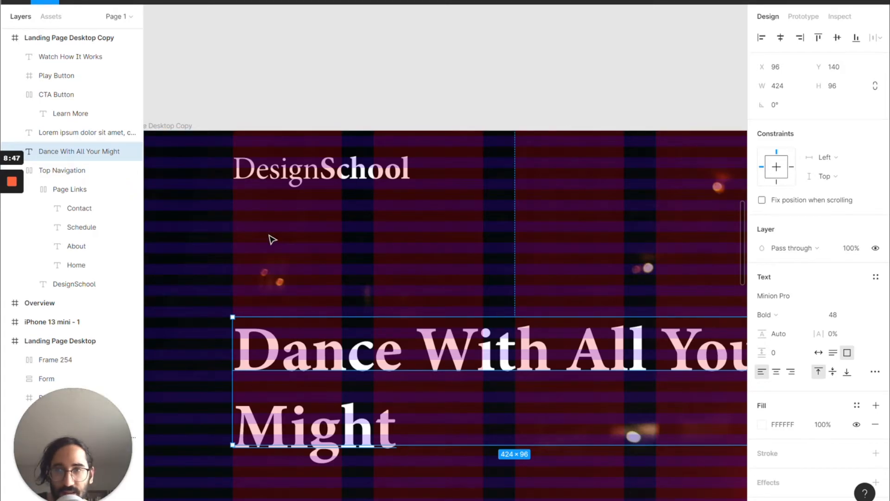
scroll(272, 239, up, 3)
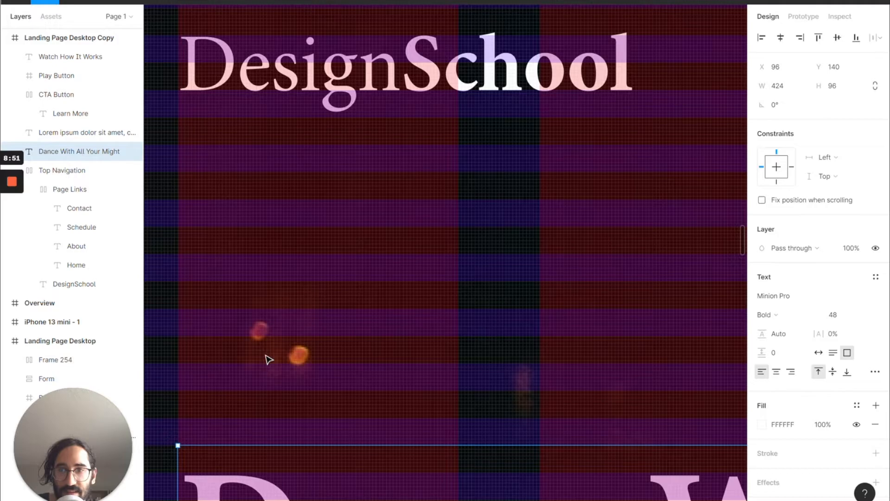
scroll(273, 405, down, 2)
drag(272, 412, 272, 389)
scroll(273, 389, down, 5)
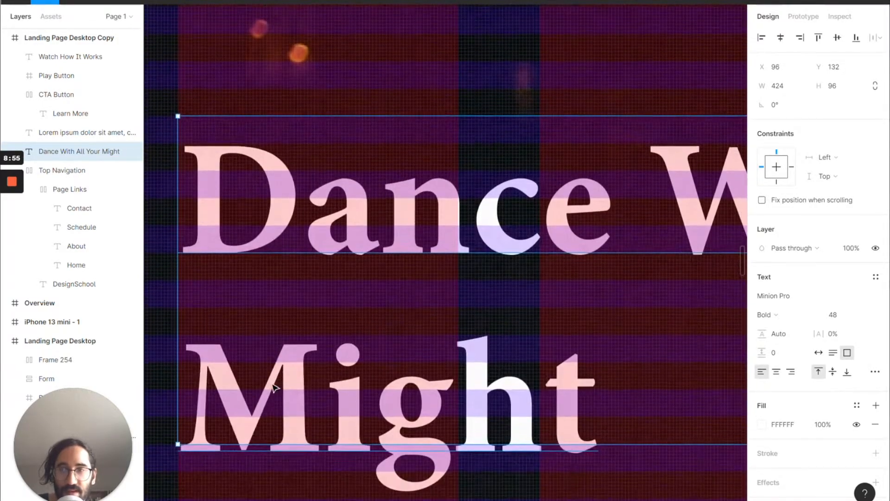
- Extend the bottom edge of the "Dance With All Your Might" text box to a height of 98
scroll(274, 387, down, 1)
scroll(265, 373, down, 4)
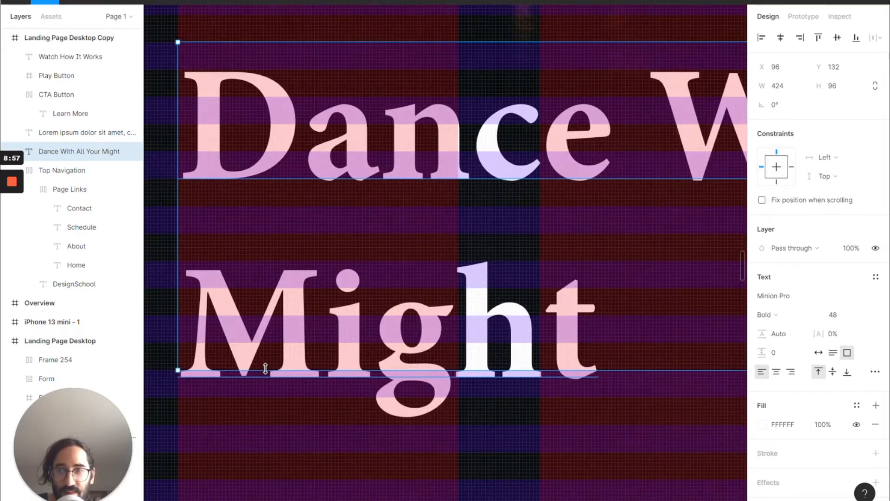
drag(265, 373, 265, 377)
- Move the Lorem ipsum paragraph up closer to the heading, to about X 95, Y 256
scroll(289, 419, down, 14)
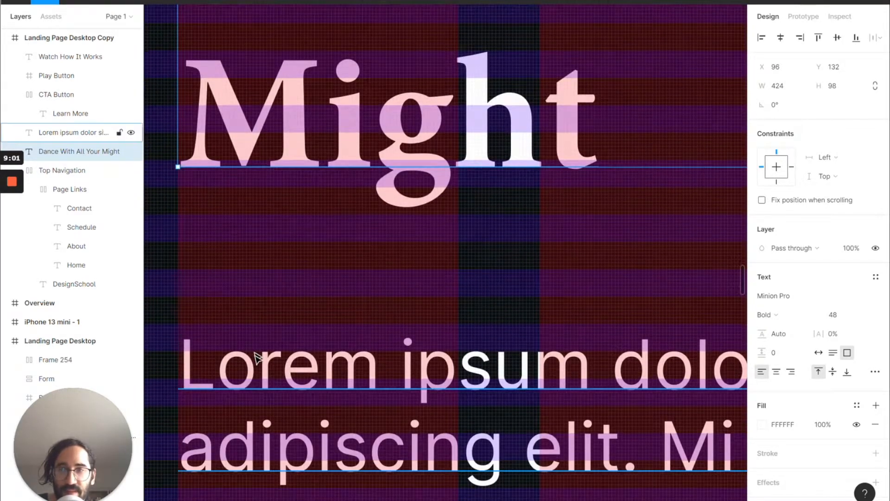
click(256, 379)
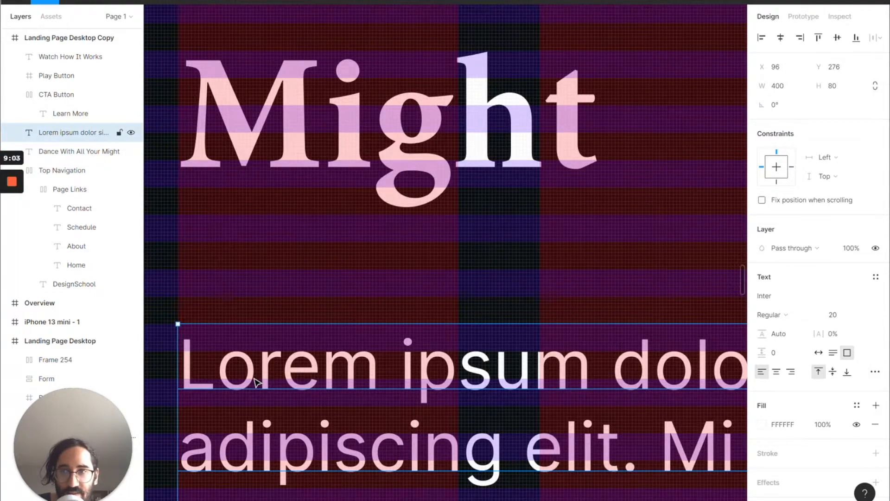
drag(254, 379, 250, 312)
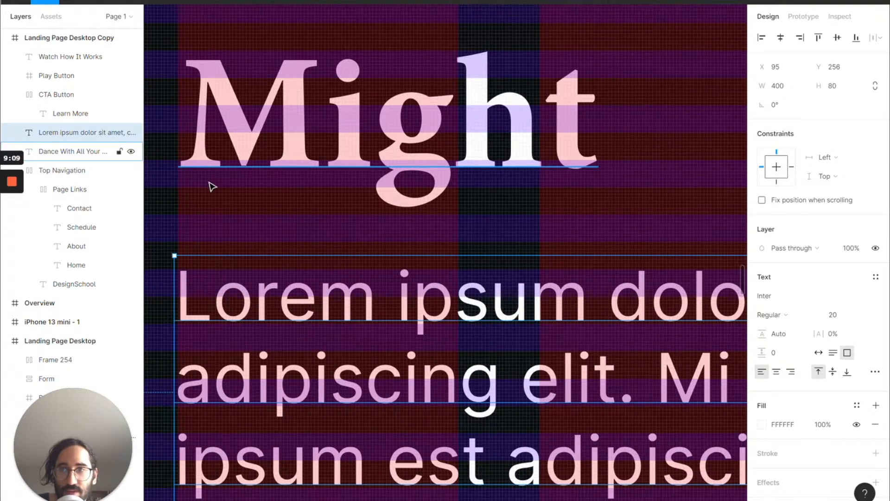
- Set the Y position of the "Dance With All Your Might" heading to 131
click(366, 128)
scroll(366, 128, up, 5)
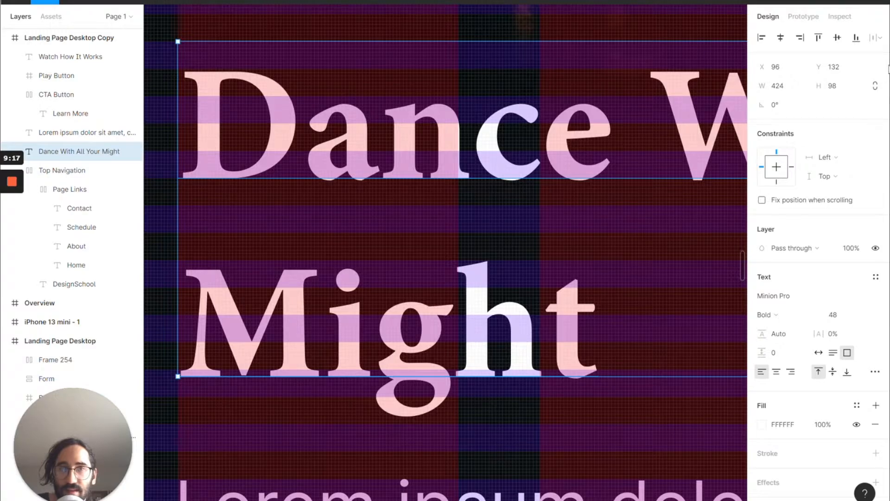
key(Down)
key(Down)
key(Up)
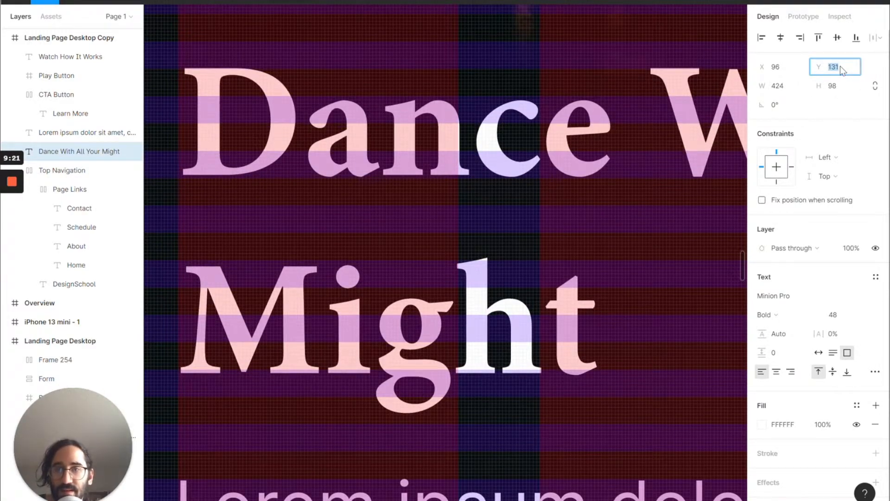
- Move the Learn More button up closer to the paragraph, to X 96, Y 348
scroll(414, 361, down, 3)
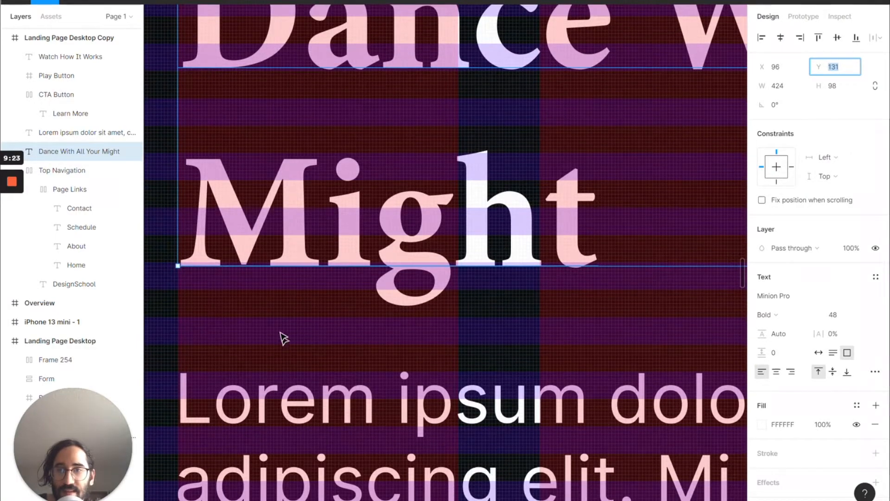
scroll(288, 264, down, 7)
scroll(292, 153, up, 2)
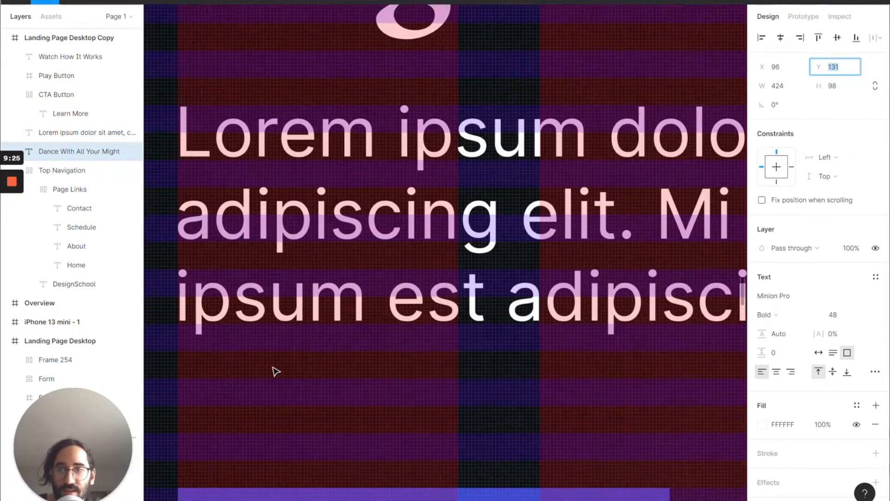
scroll(273, 325, down, 5)
click(273, 276)
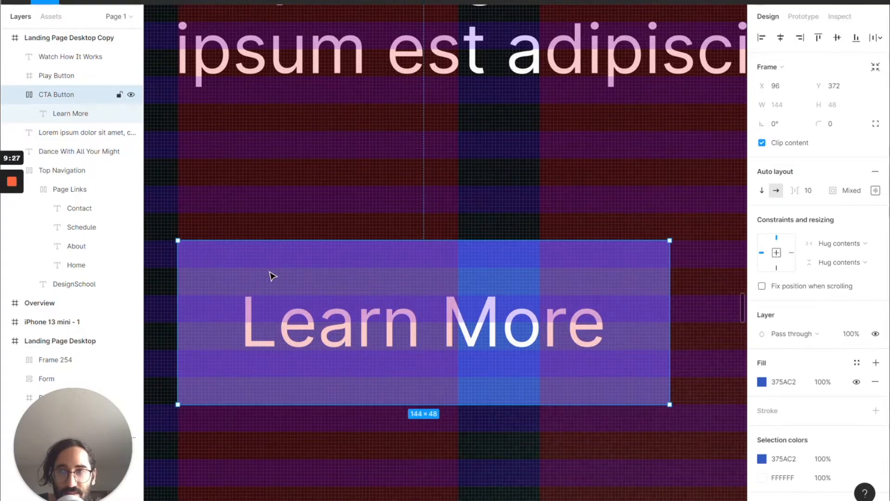
drag(273, 277, 273, 217)
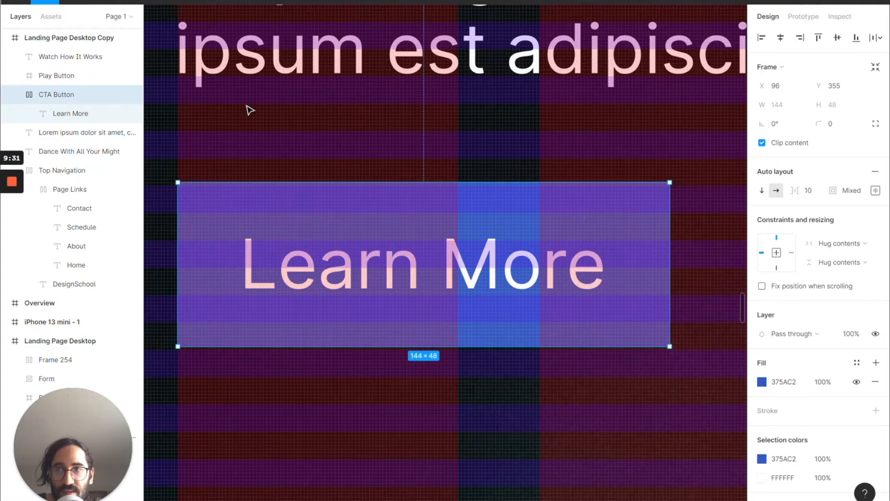
drag(244, 207, 247, 187)
- Move the play button up level with the Learn More button, to about X 263, Y 348
ctrl+scroll(434, 314, down, 5)
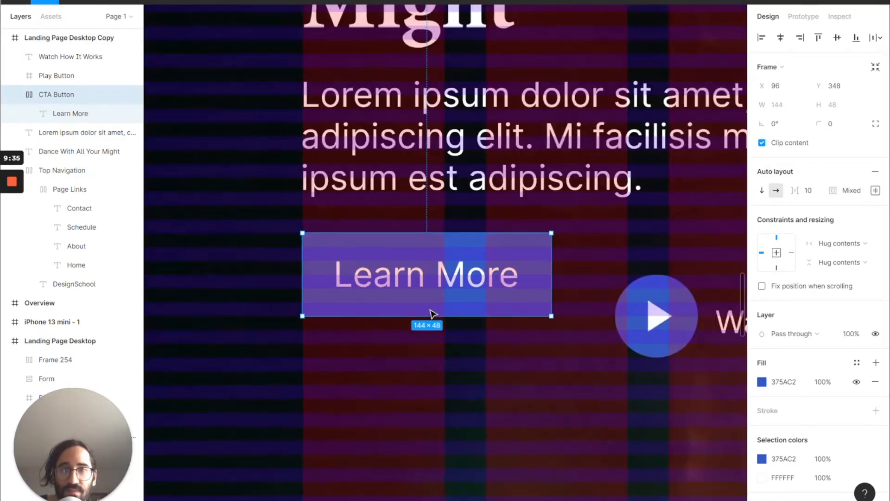
drag(522, 314, 515, 297)
ctrl+scroll(555, 374, down, 3)
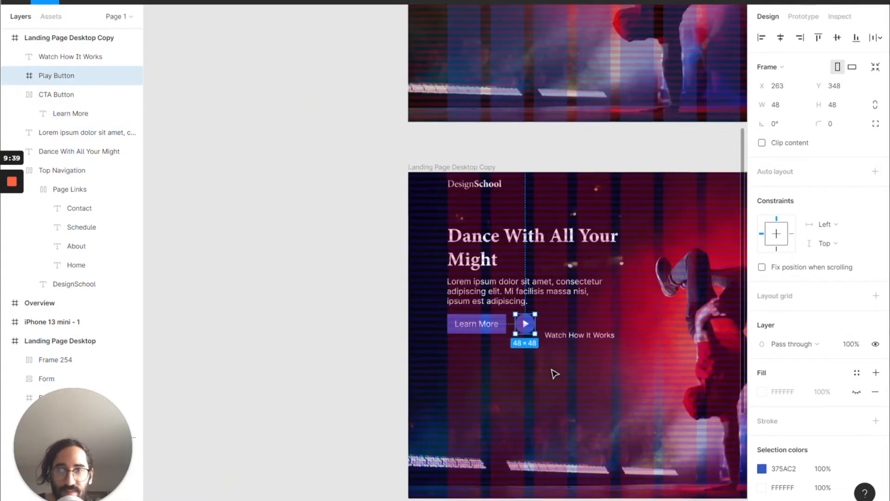
scroll(555, 373, up, 5)
scroll(555, 374, up, 2)
scroll(555, 374, right, 2)
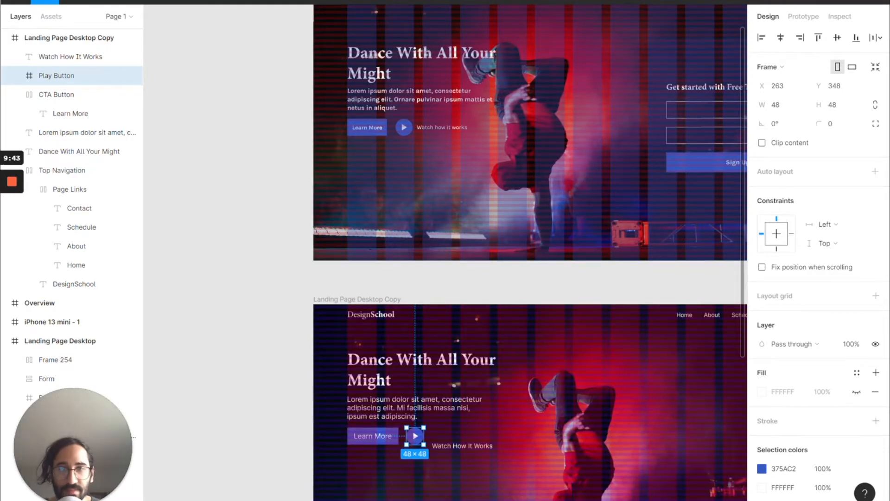
ctrl+scroll(436, 441, up, 5)
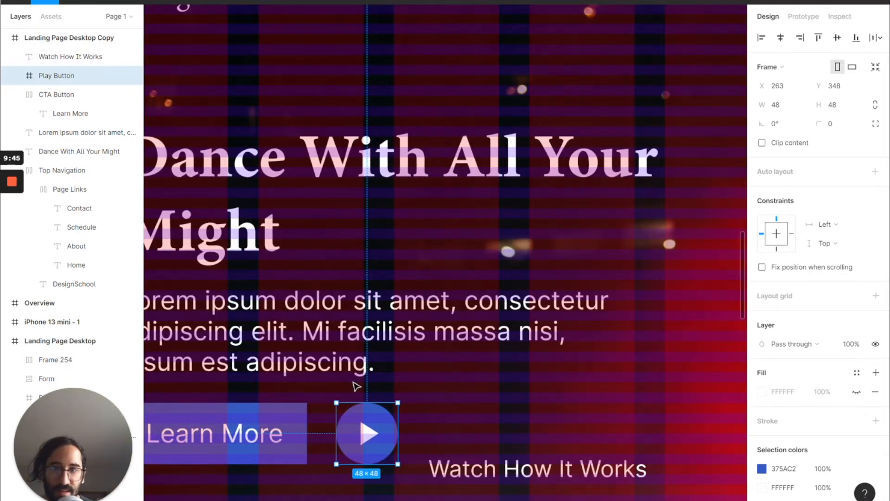
scroll(355, 358, left, 1)
drag(356, 357, 453, 265)
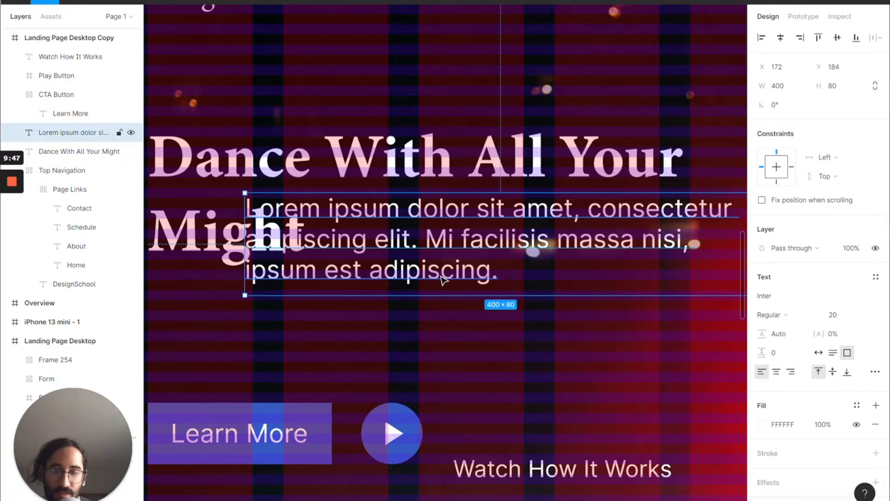
key(ctrl+z)
scroll(234, 254, left, 2)
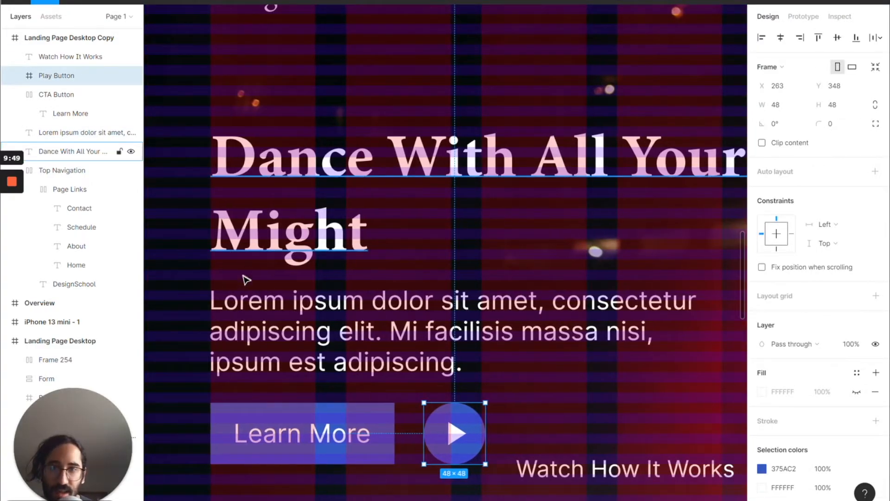
- Set the Y position of the Lorem ipsum paragraph to 272, widening the gap below the heading
click(288, 304)
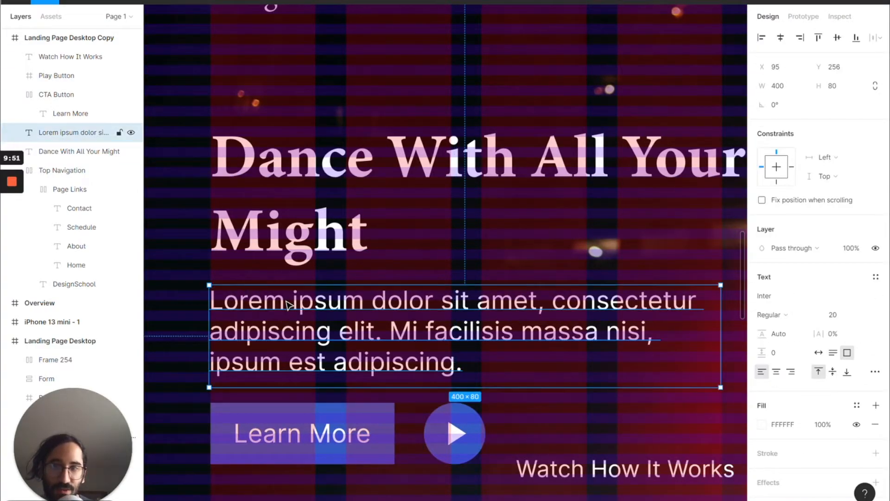
click(843, 71)
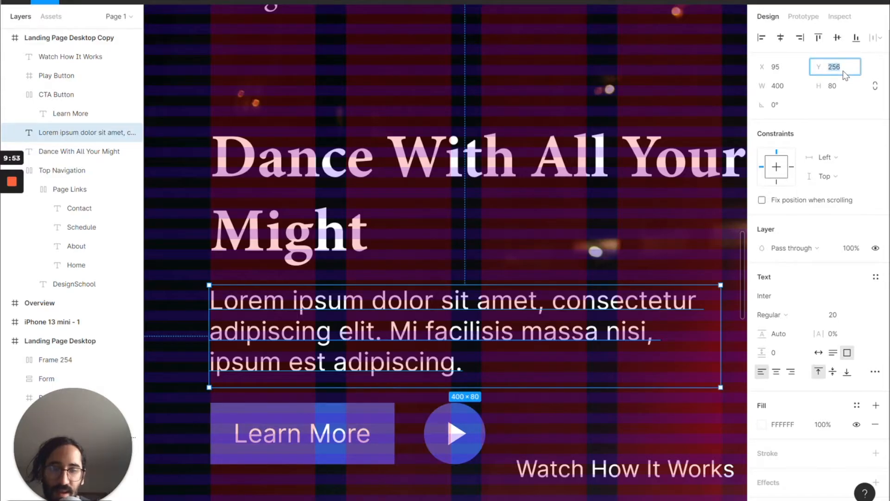
key(ctrl+z)
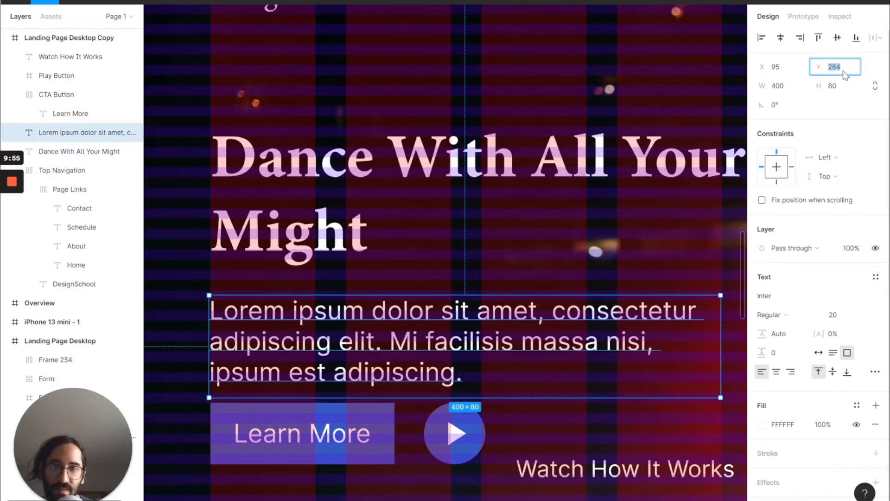
key(shift+Up)
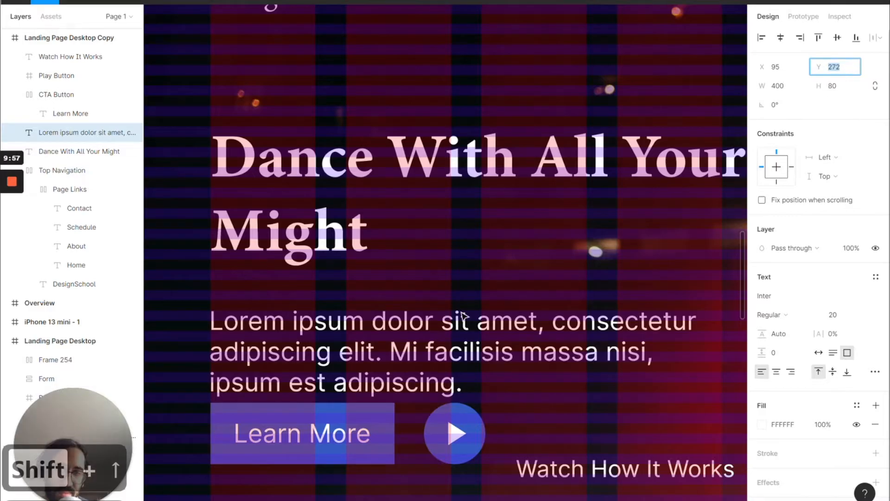
- Select the Learn More and play buttons together and shift them down below the paragraph to Y 371
click(392, 431)
shift+click(466, 444)
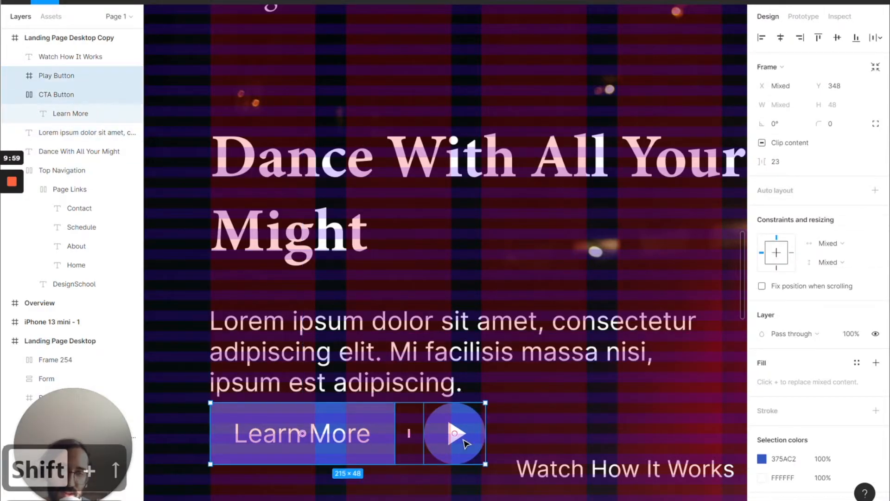
key(shift+Up)
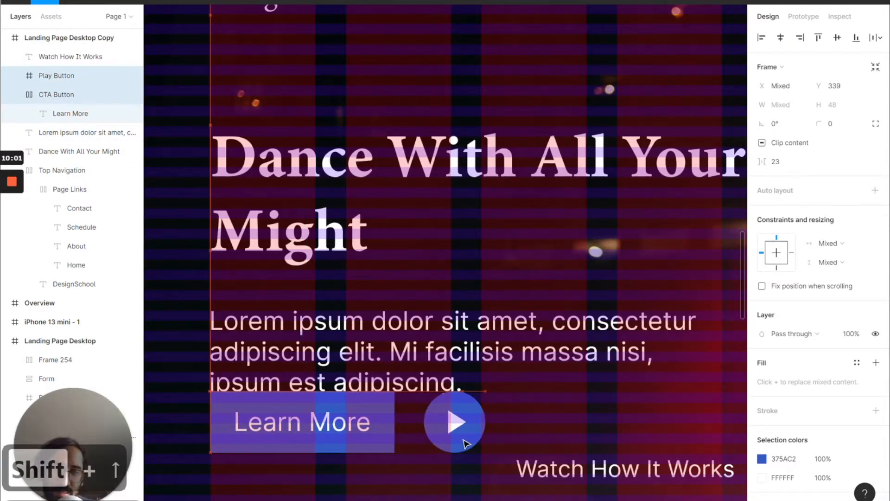
key(shift+Up)
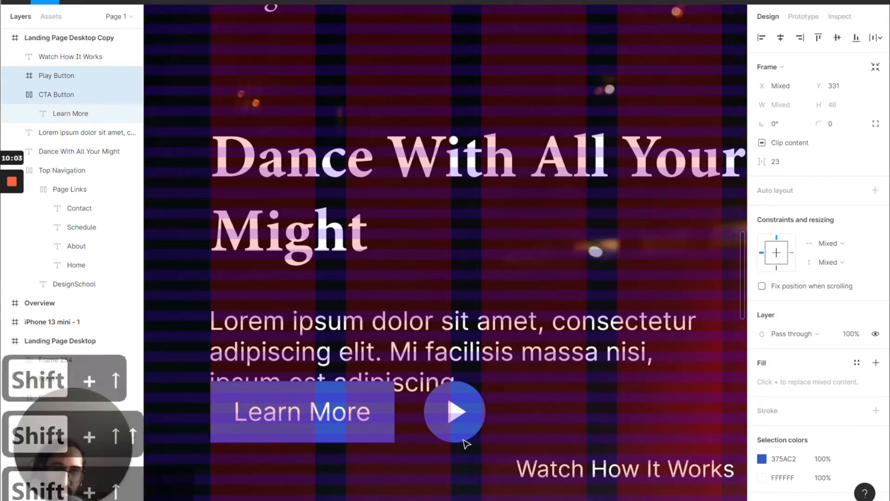
key(shift+Down)
key(shift+Down)
key(shift+Down)
key(shift+Down)
key(shift+Down)
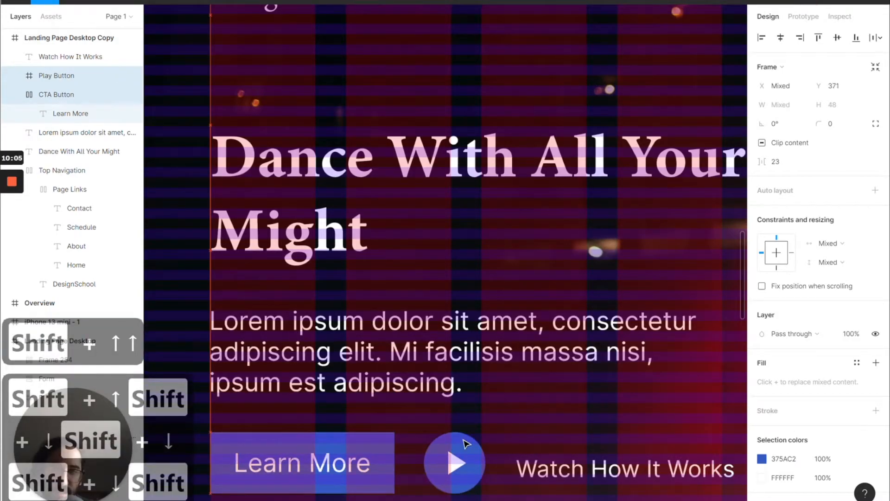
key(shift+Down)
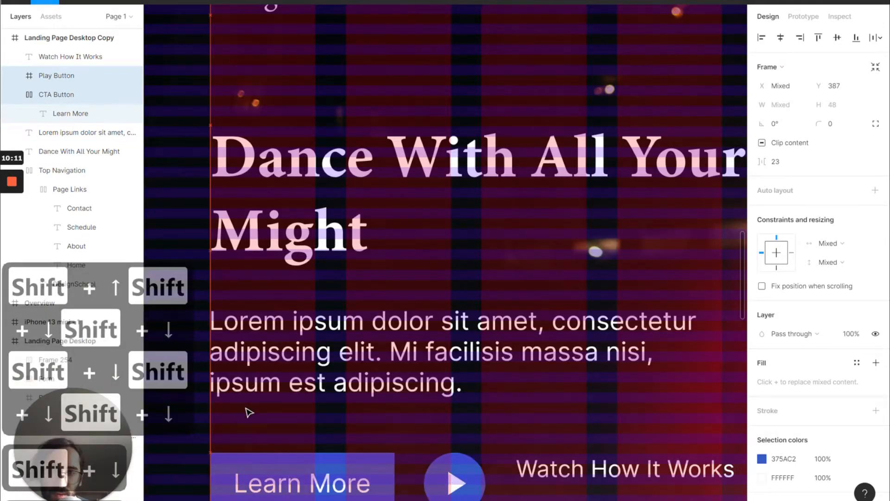
key(shift+Up)
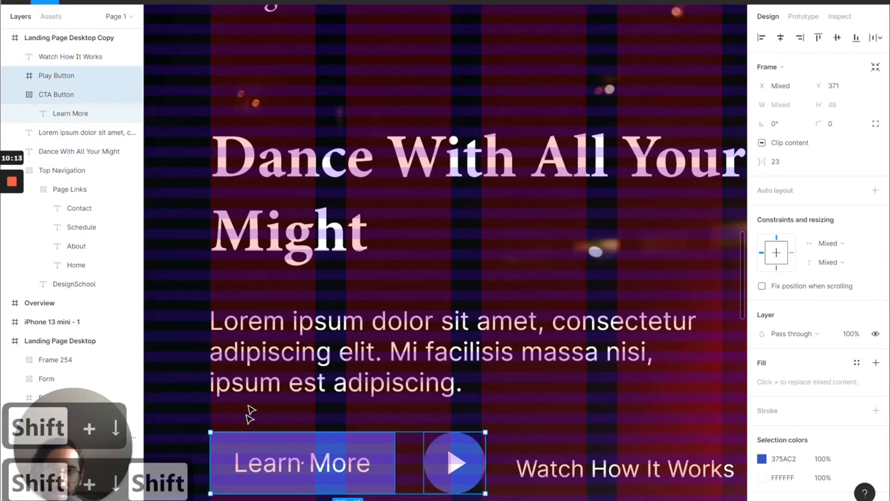
- Shorten the Lorem ipsum text box to a height of 68, and move the Learn More and play buttons to Y 372
click(256, 394)
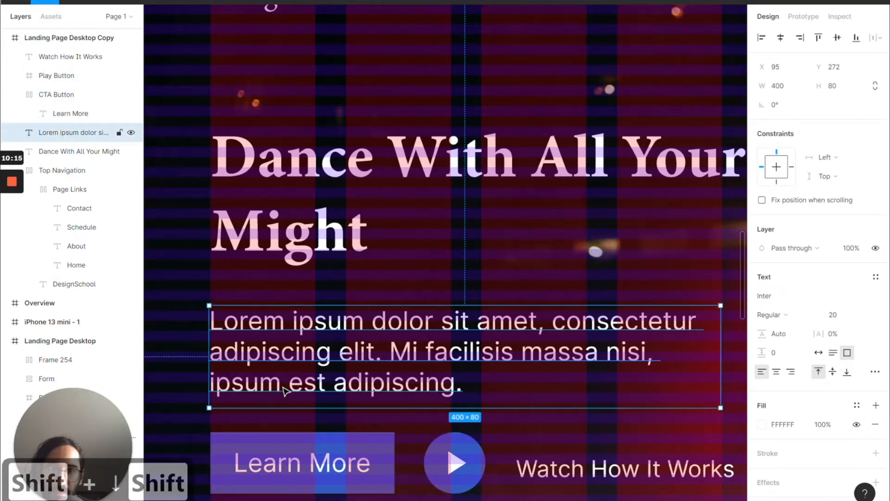
drag(281, 403, 282, 393)
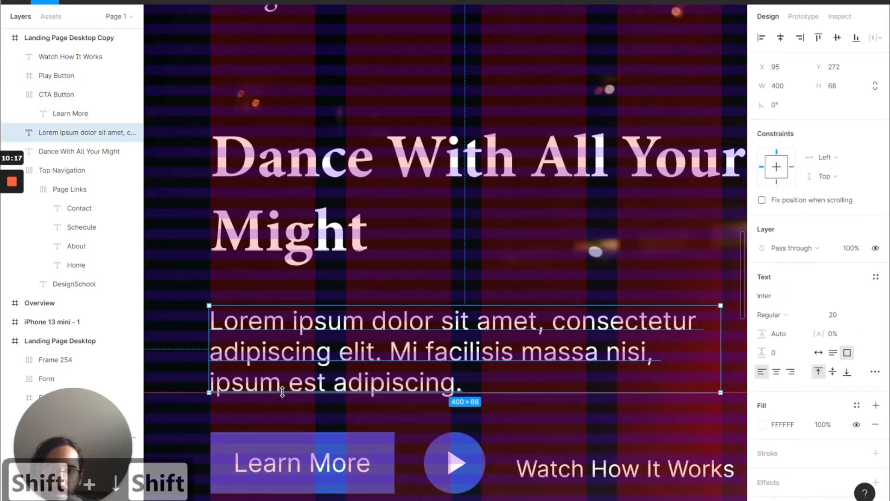
click(292, 448)
shift+click(438, 467)
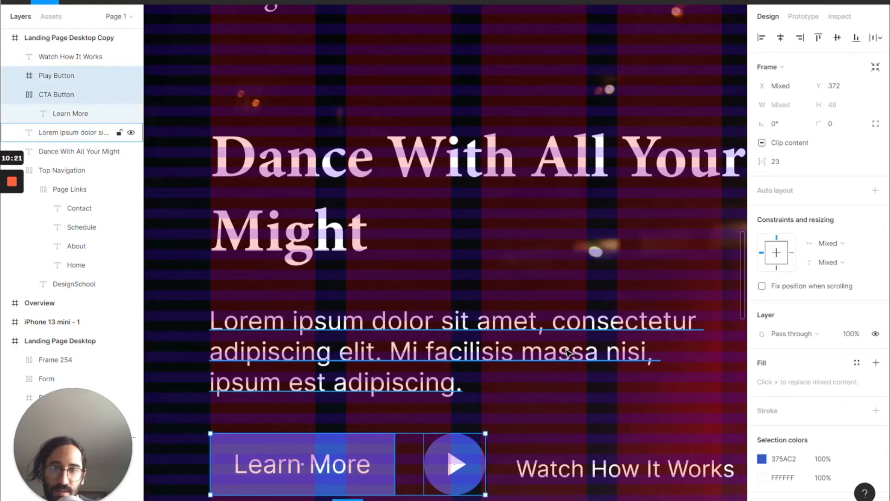
- Compare the spacing of the heading, paragraph and button row with the reference landing page
click(550, 476)
scroll(560, 441, down, 5)
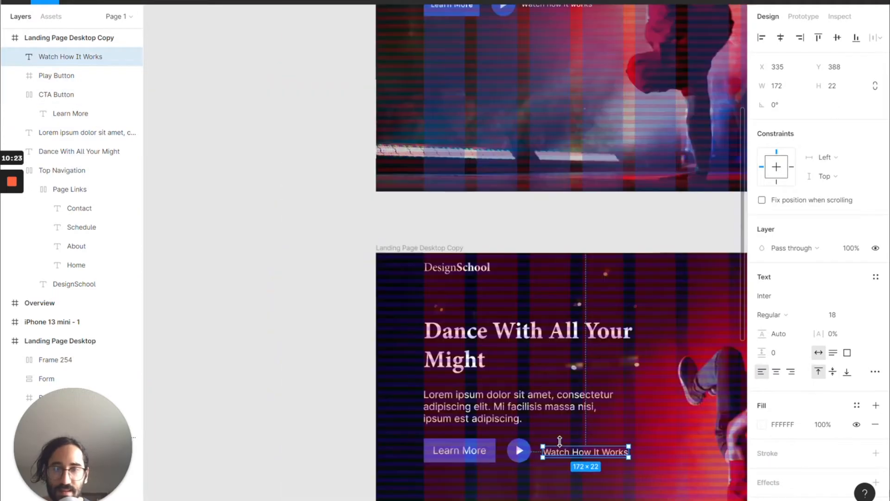
click(284, 361)
scroll(283, 360, right, 3)
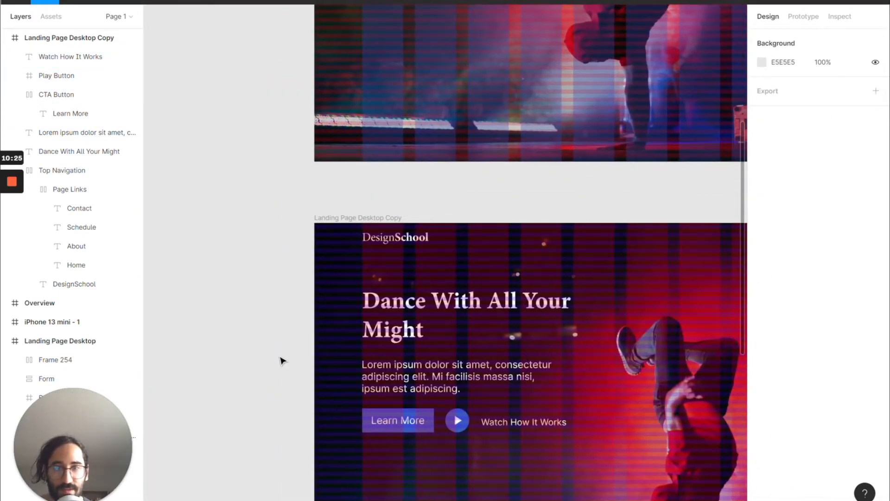
scroll(282, 361, down, 3)
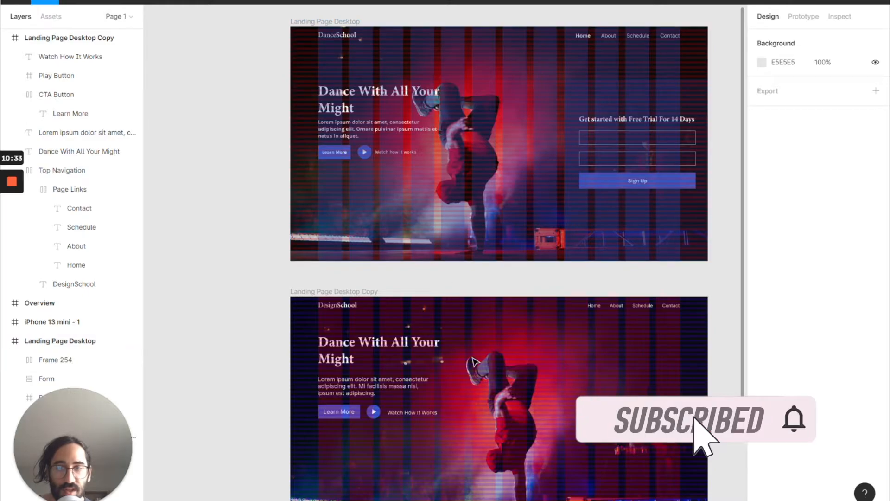
scroll(348, 335, up, 3)
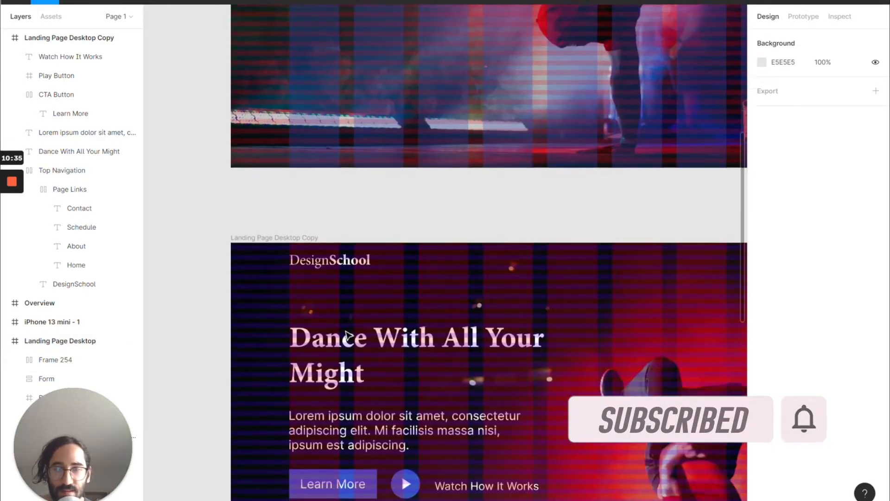
scroll(347, 335, down, 3)
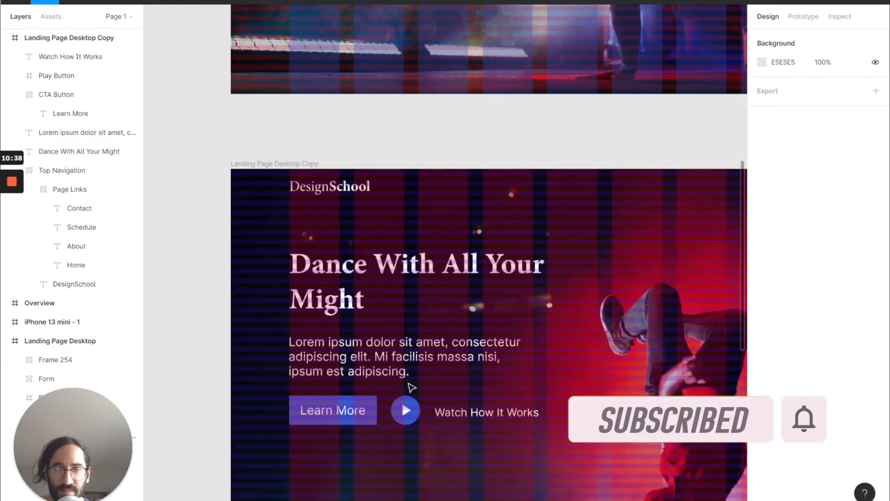
- Set the play button's X position to 264, adjusting its gap from the Learn More button
click(405, 410)
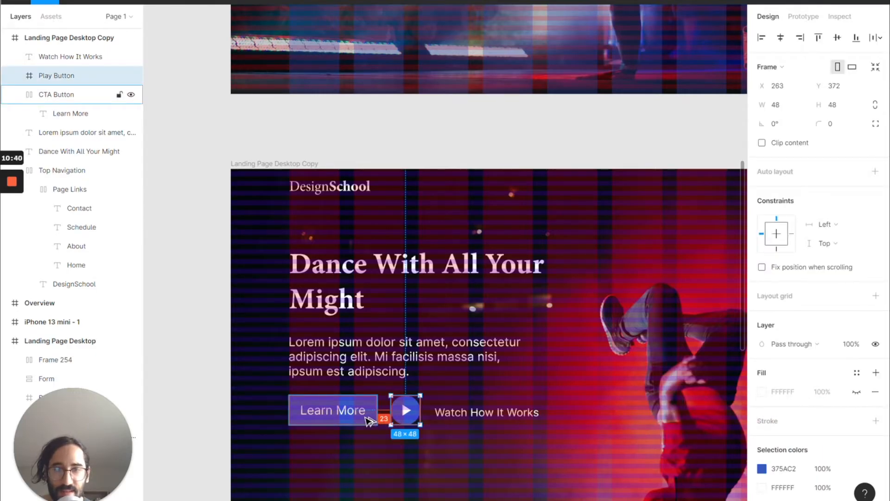
click(789, 88)
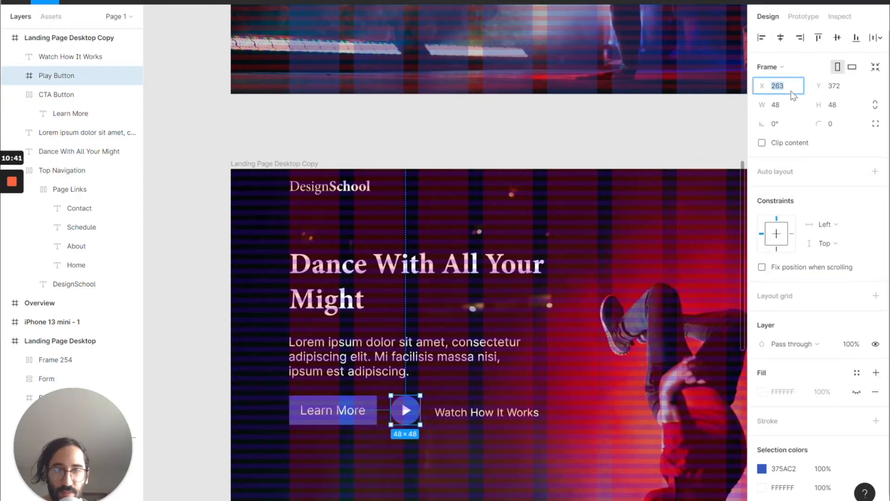
key(Up)
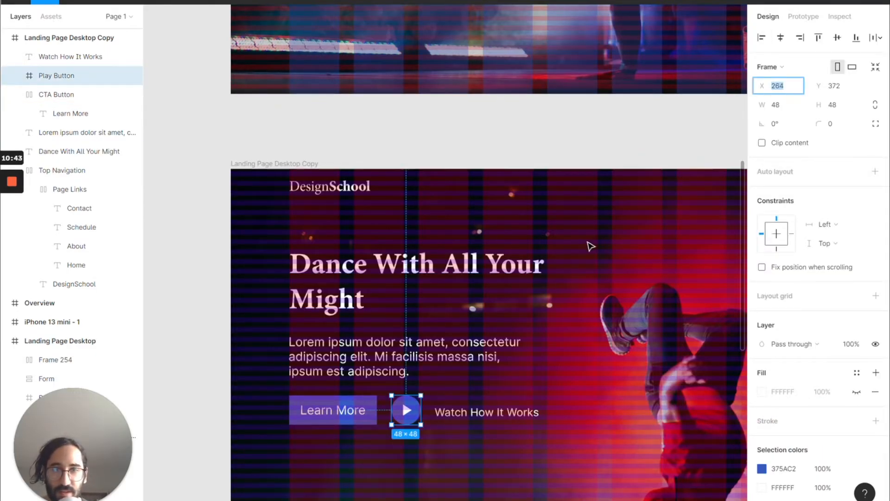
- Move the "Watch How It Works" label closer to the play button, to X 324, Y 383
click(466, 412)
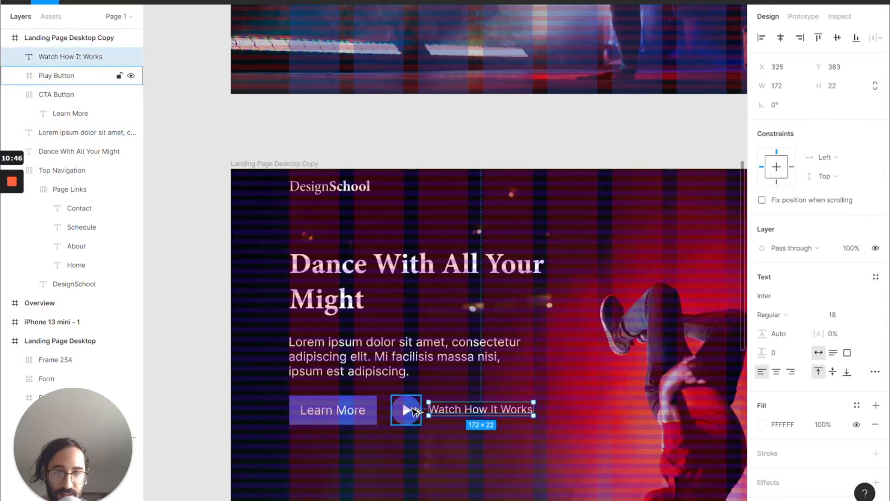
click(791, 69)
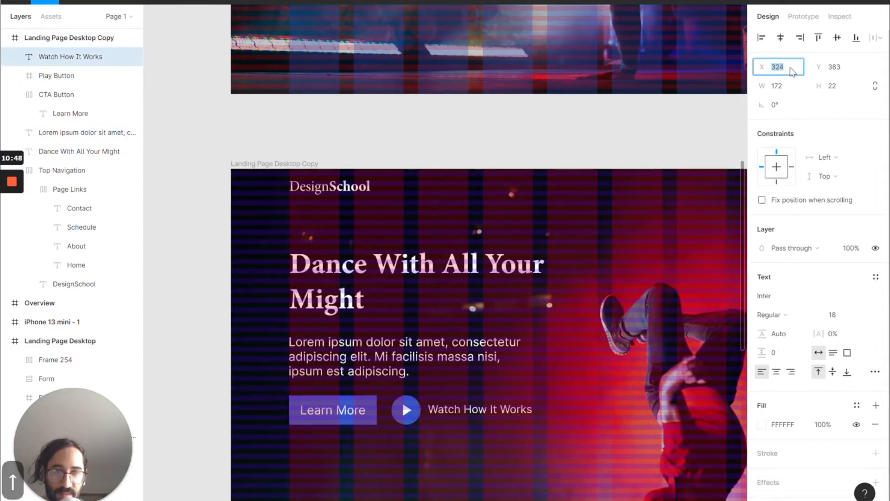
- Review the copied landing page's hero text and button row as a whole against the reference landing page
scroll(557, 248, down, 5)
click(444, 279)
scroll(445, 273, up, 2)
click(442, 221)
key(shift+2)
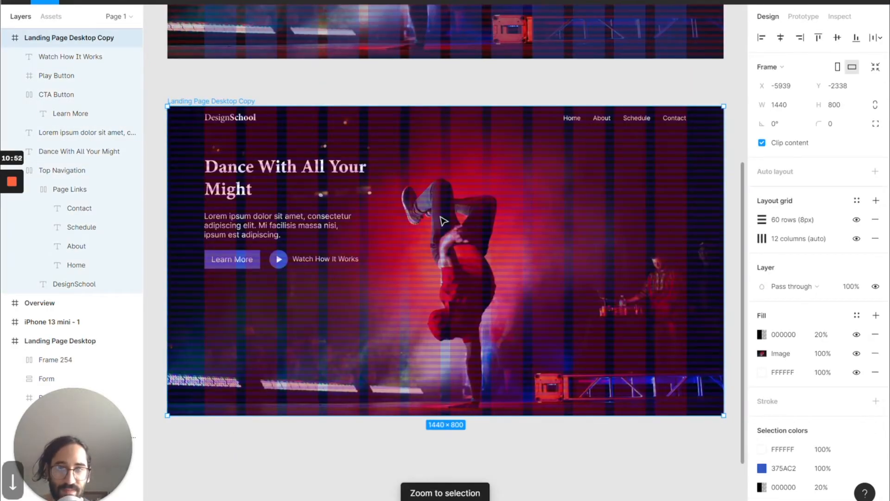
click(310, 263)
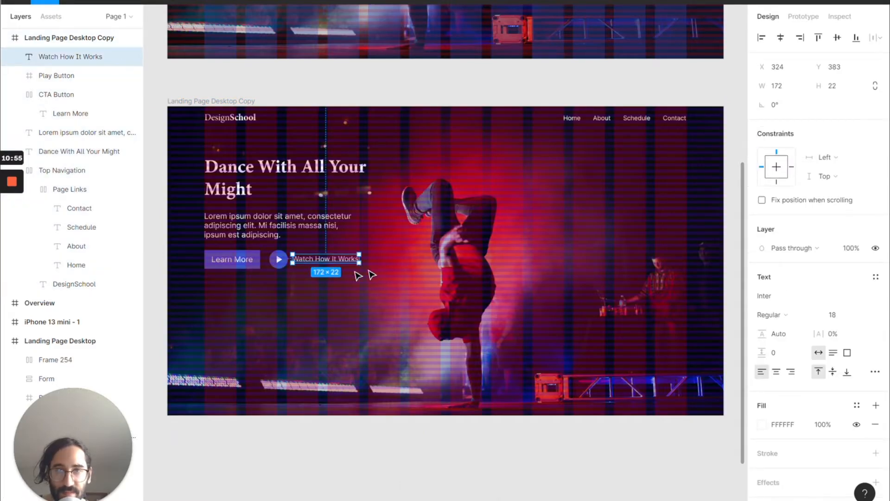
scroll(607, 290, up, 6)
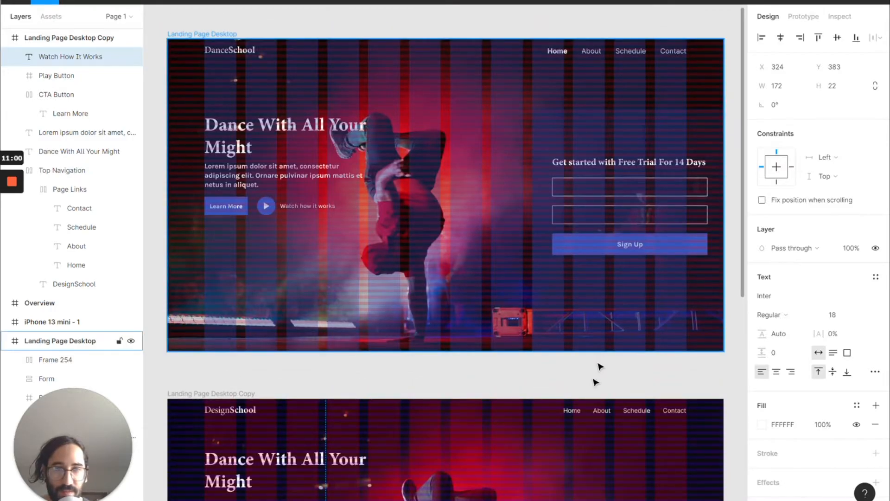
- Make the Home link in the copied page's top navigation bold
double_click(573, 411)
double_click(574, 411)
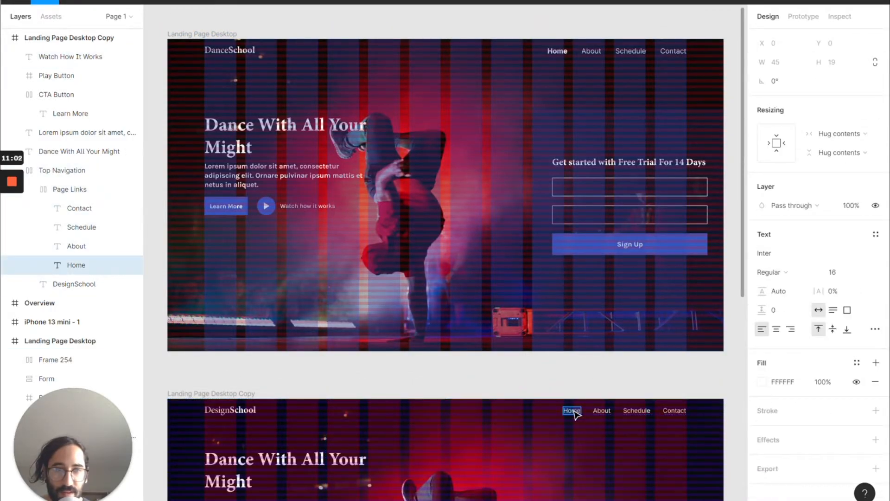
key(Escape)
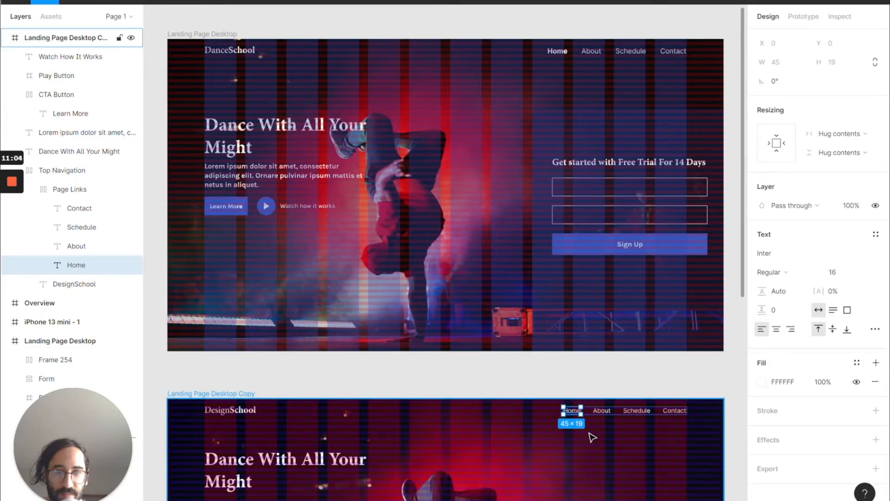
key(Escape)
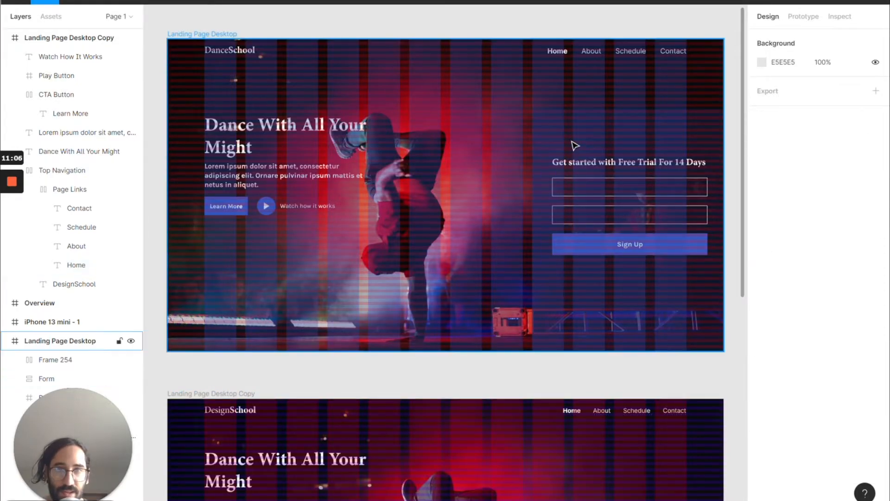
- Draw a frame about 376 × 496 over the lower right area of the copied landing page for the form panel
scroll(572, 243, up, 3)
scroll(574, 244, down, 8)
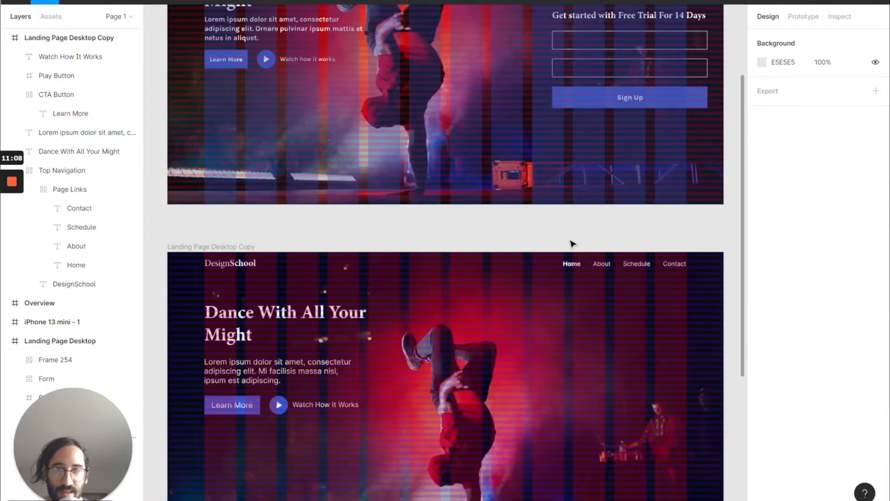
scroll(565, 209, up, 4)
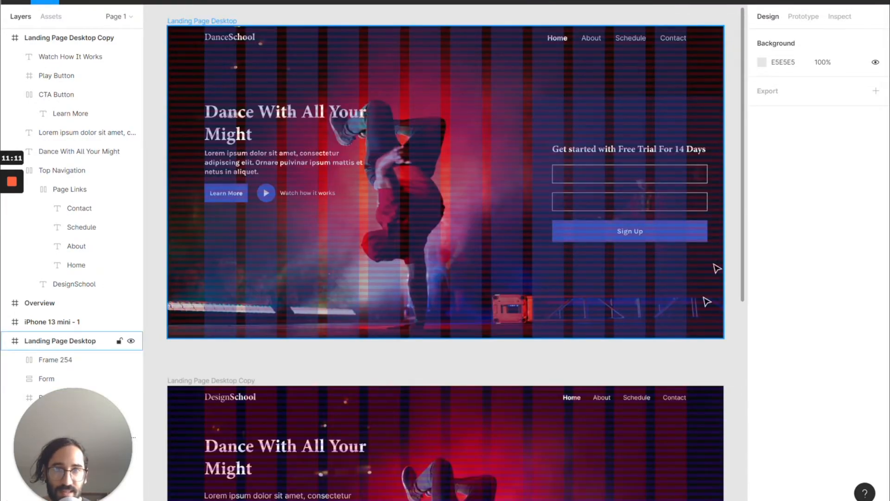
scroll(632, 318, up, 1)
scroll(624, 308, down, 5)
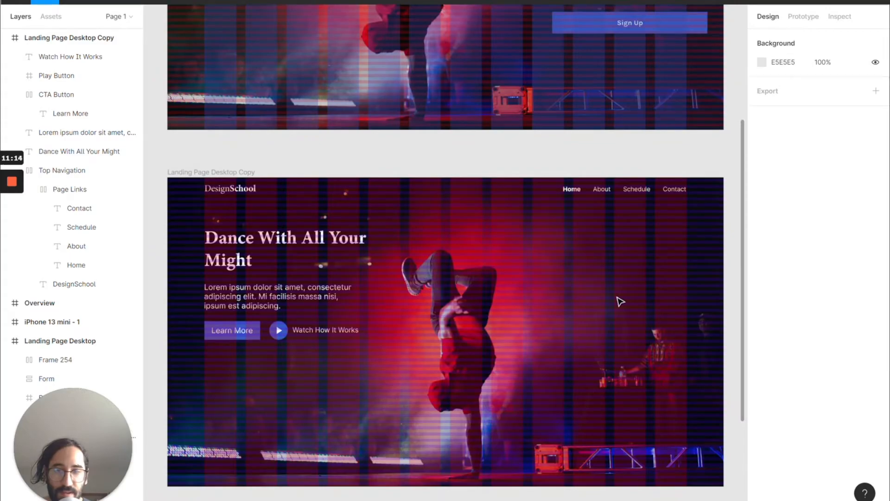
key(f)
mouse_move(576, 294)
mouse_down()
mouse_move(583, 330)
mouse_move(646, 431)
mouse_move(722, 486)
mouse_up()
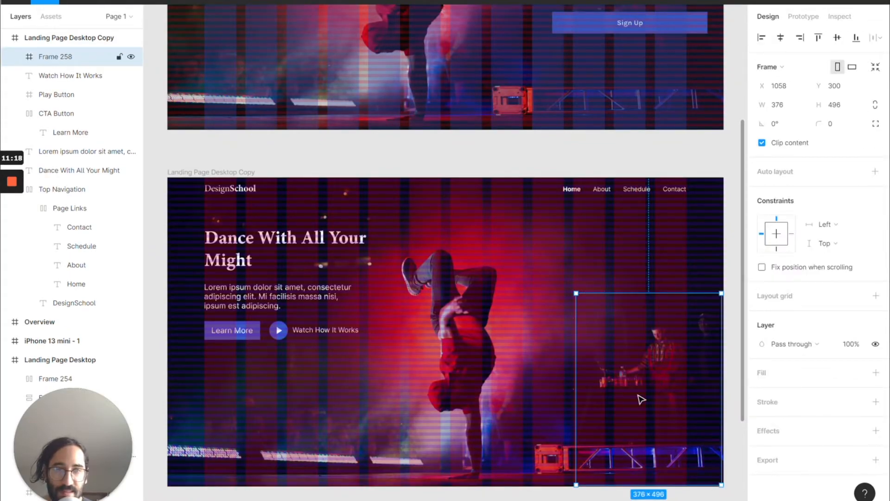
- Widen the new panel frame to 386 and place it at X 1054, Y 315, flush with the page's right edge
drag(577, 370, 573, 371)
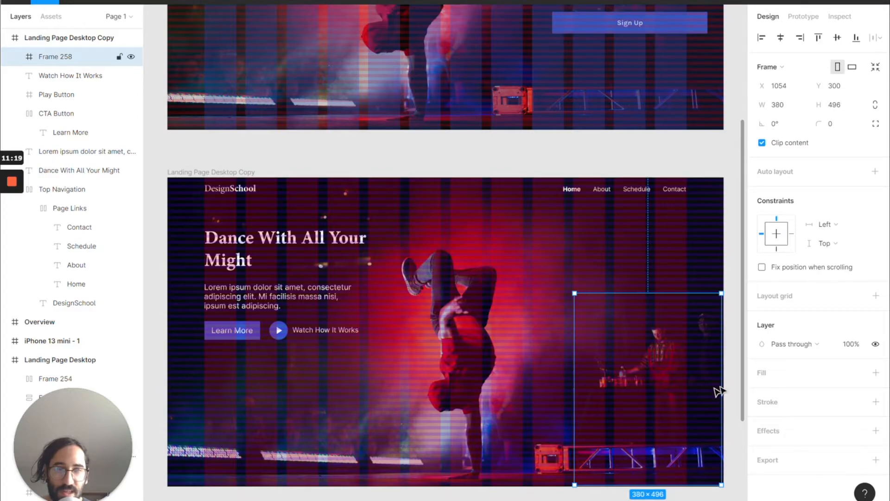
drag(722, 384, 727, 384)
drag(664, 347, 690, 306)
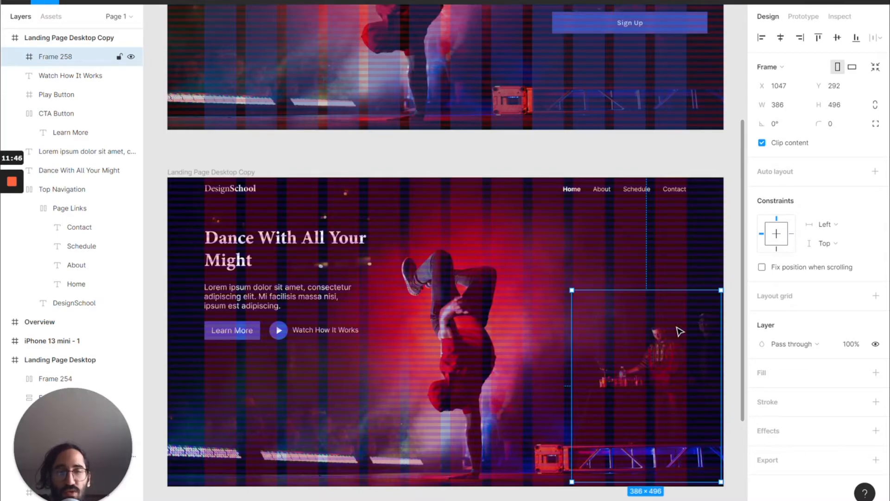
scroll(678, 330, down, 1)
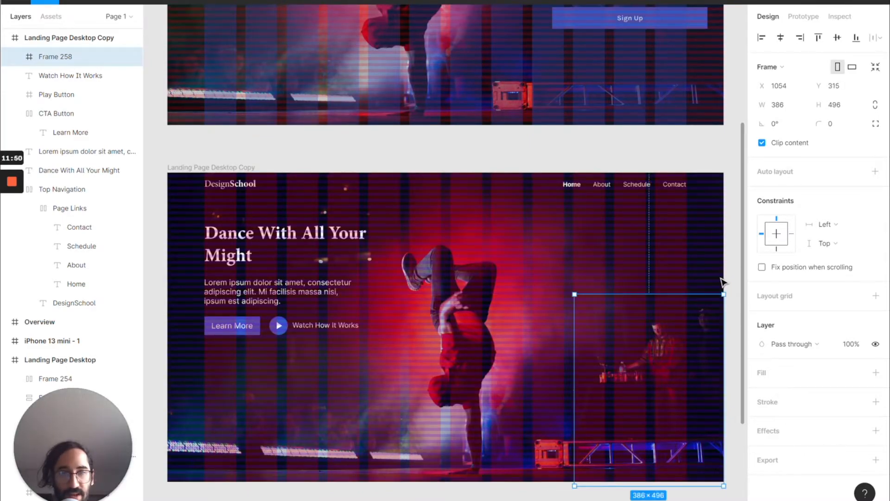
- Add a fill to the panel frame and copy the fill color 131E40 from the reference page's form panel
click(876, 373)
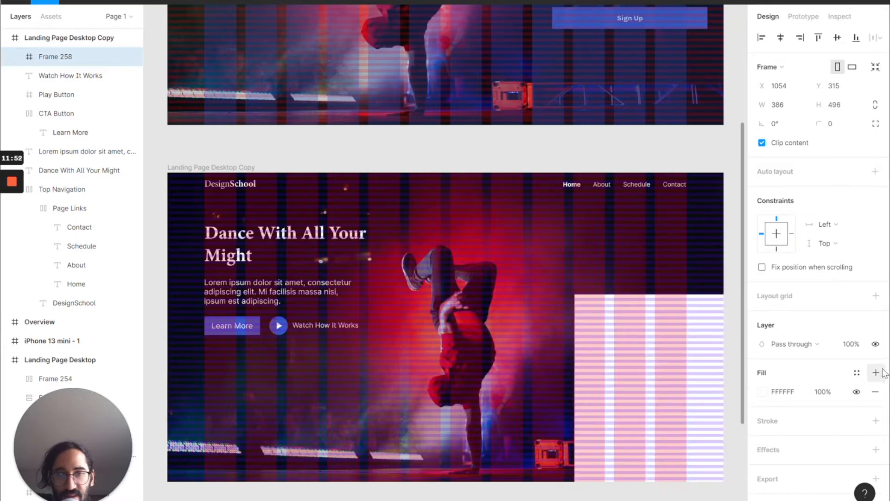
scroll(695, 325, down, 2)
scroll(695, 324, up, 5)
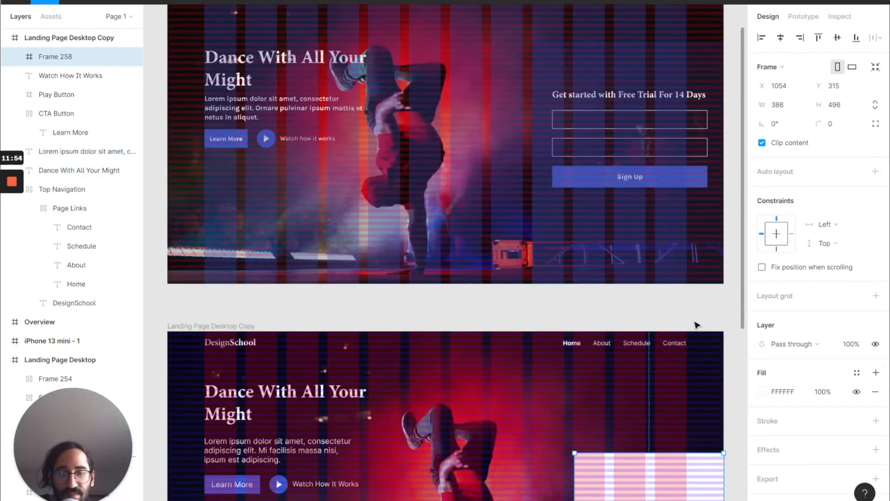
click(527, 235)
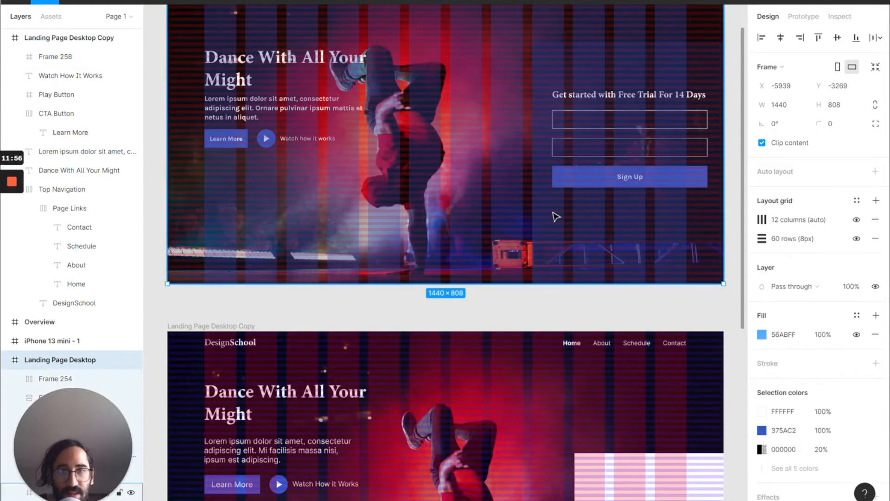
click(586, 71)
click(781, 296)
key(ctrl+c)
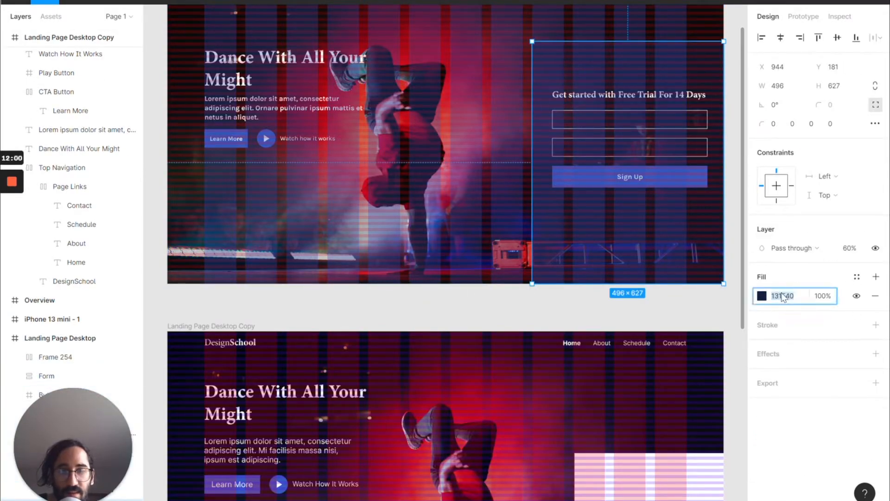
- Apply the copied fill color 131E40 to the new panel frame and set its layer opacity to 80%
scroll(597, 380, up, 3)
scroll(597, 380, down, 5)
click(557, 302)
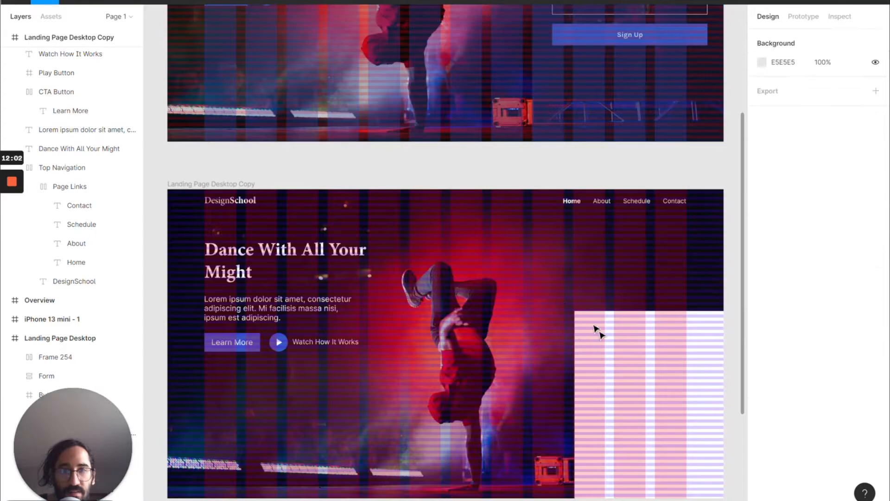
click(601, 336)
click(783, 391)
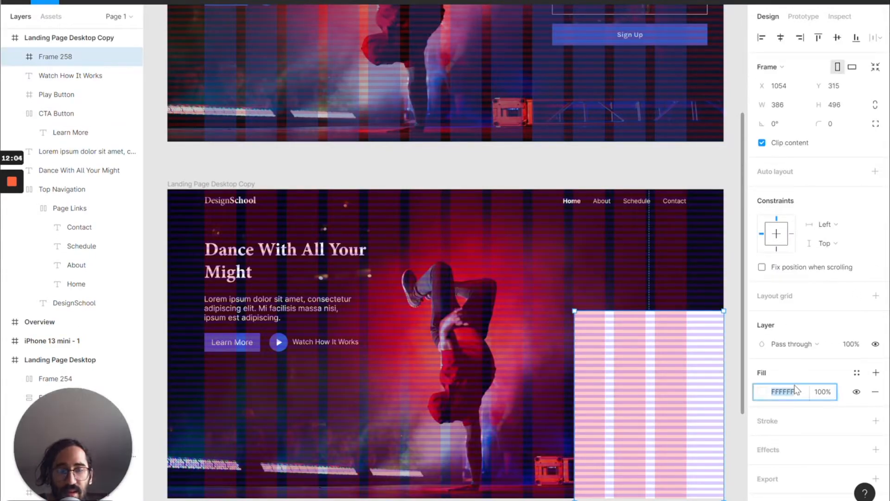
key(ctrl+v)
click(849, 348)
text(80)
key(Return)
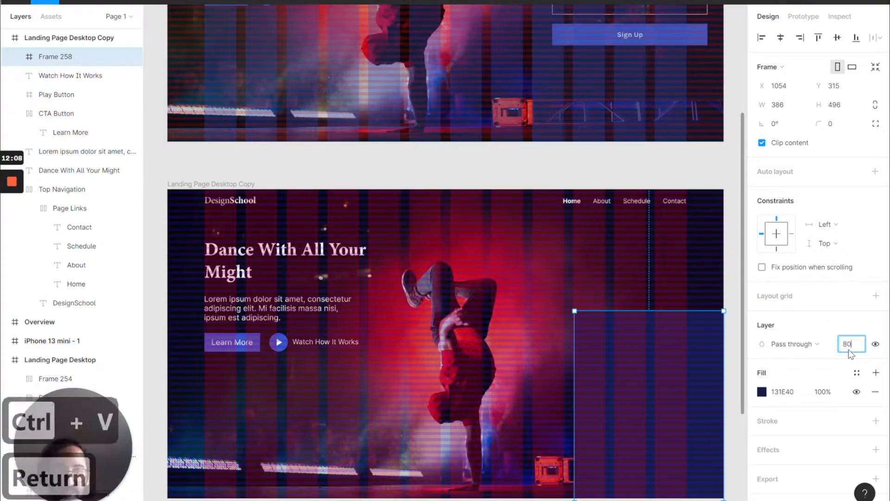
- With the layout grids temporarily hidden, widen the panel to about 462 and place it at about X 963, Y 292
mouse_move(593, 379)
mouse_down()
mouse_move(594, 365)
mouse_move(595, 382)
mouse_up()
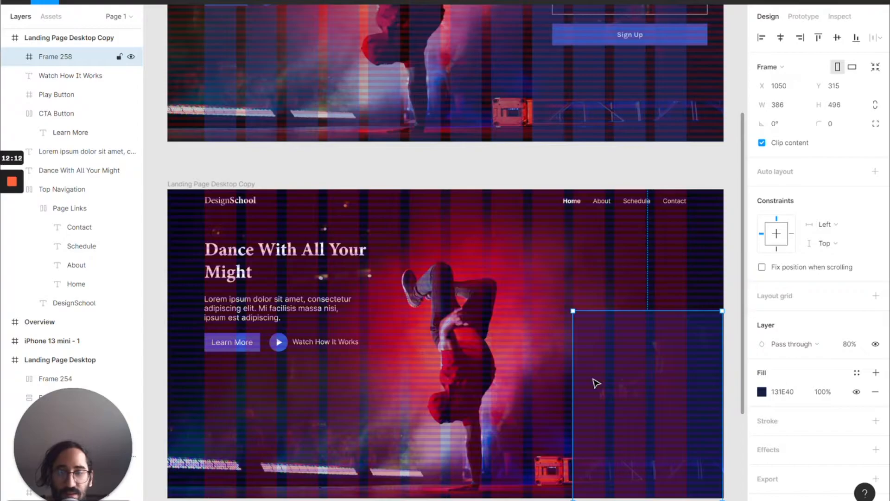
key(ctrl+shift+4)
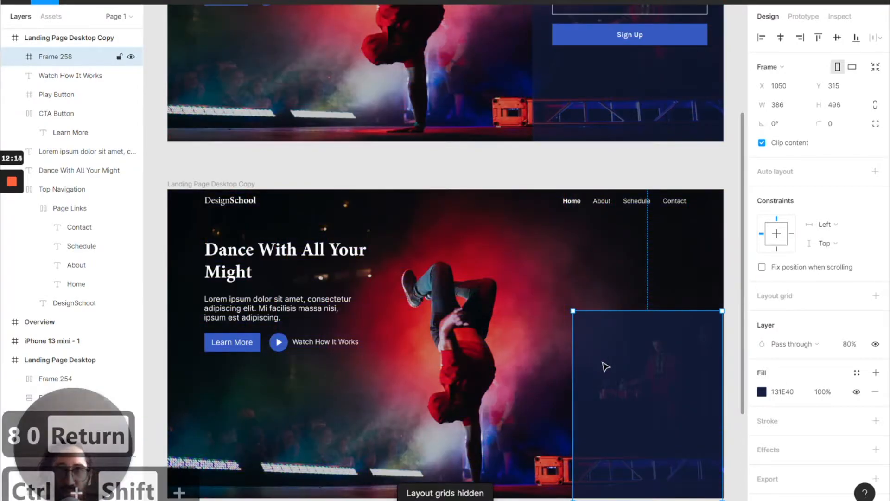
scroll(602, 362, down, 1)
drag(574, 375, 597, 353)
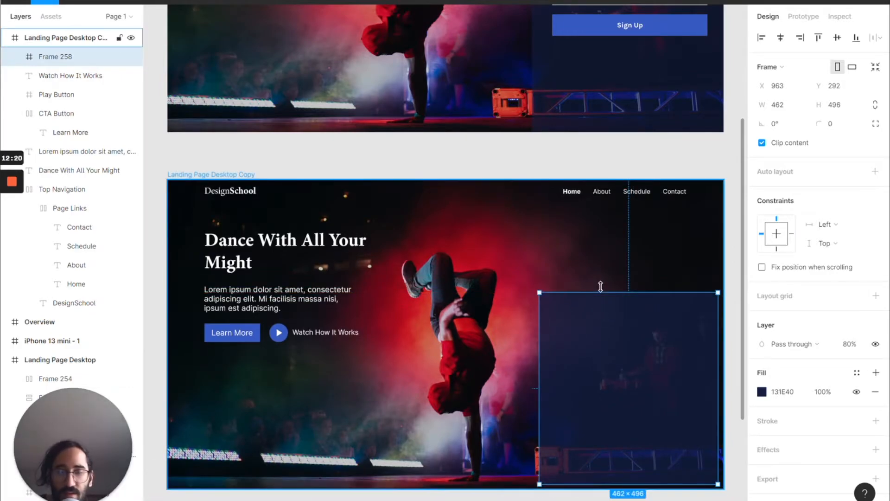
key(ctrl+shift+4)
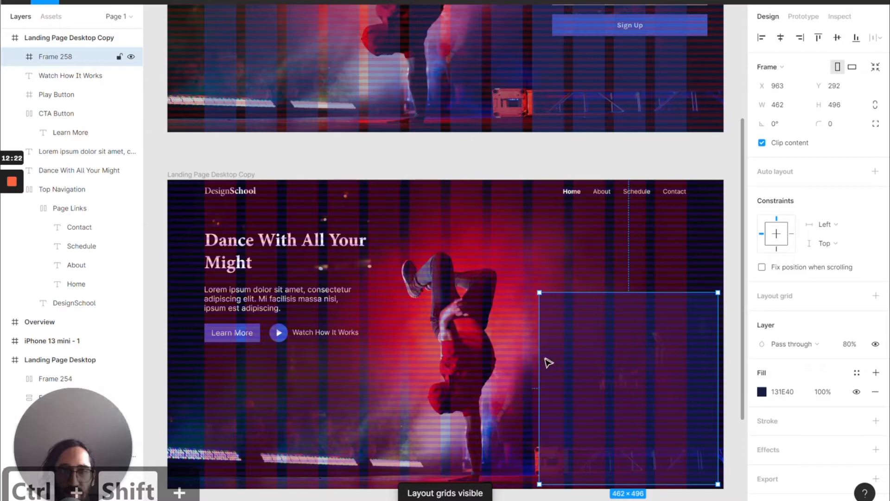
- Check the reference form panel's dimensions, then extend the new panel's left edge to X 944 and its height to 508
click(561, 84)
scroll(561, 84, down, 2)
scroll(560, 85, up, 5)
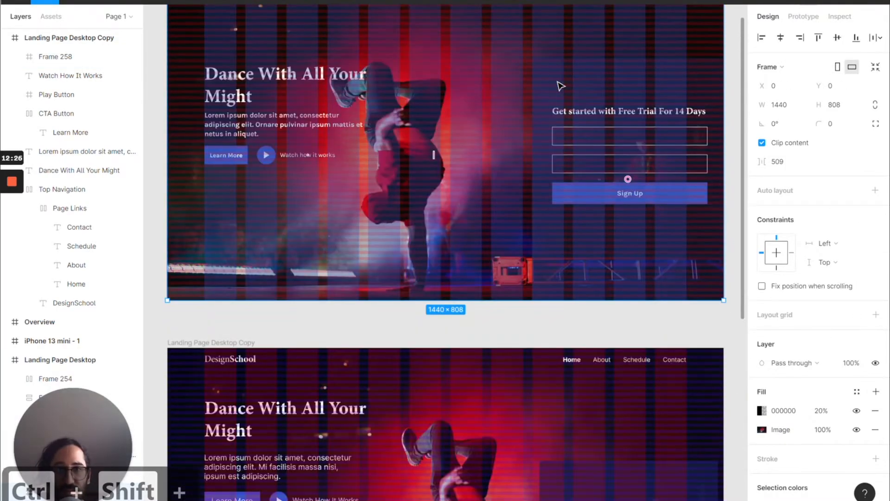
click(562, 83)
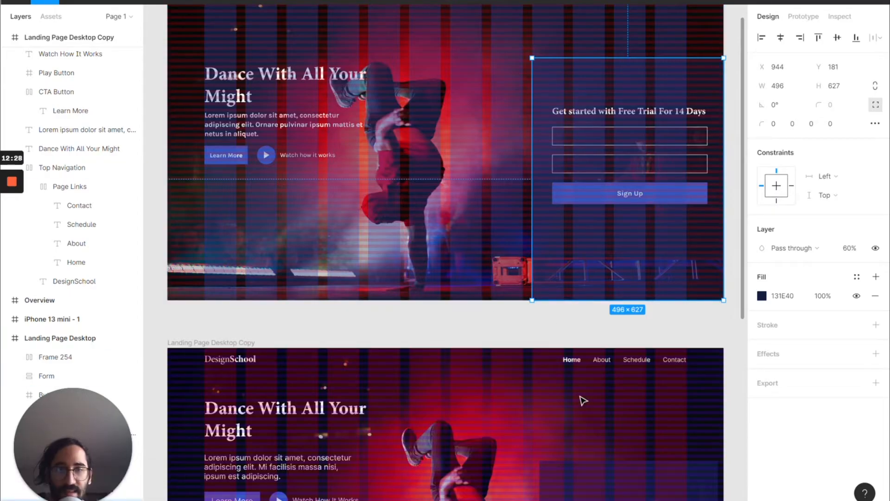
scroll(579, 392, down, 4)
click(551, 348)
drag(538, 353, 532, 356)
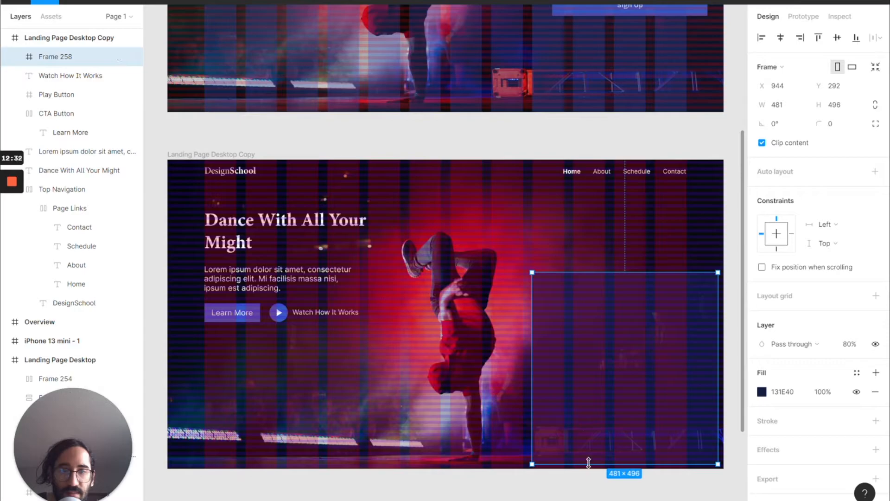
drag(588, 464, 589, 468)
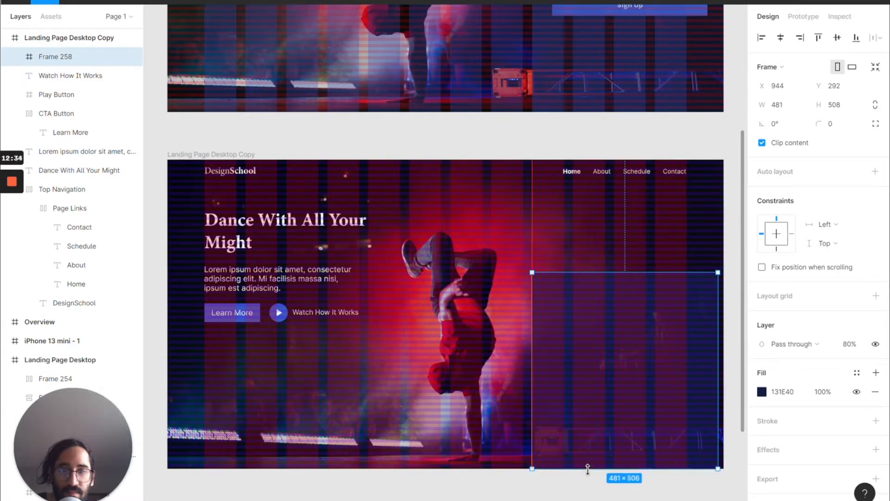
- Shift the panel against the page's right edge, widen it to 496, and place it at X 944, Y 300
drag(685, 344, 689, 341)
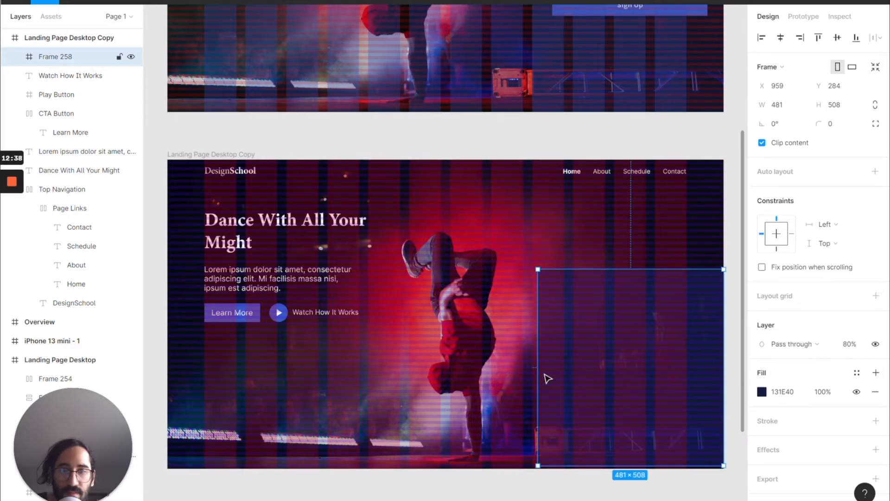
drag(536, 372, 530, 373)
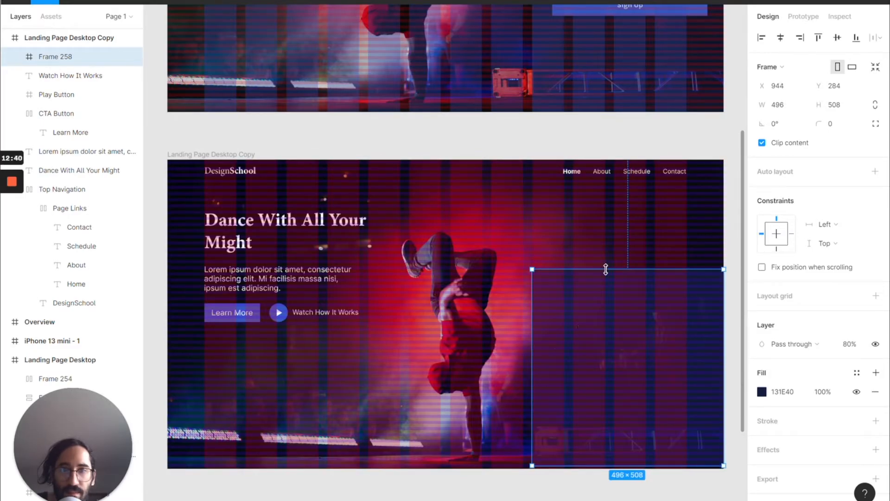
drag(646, 417, 652, 385)
- Check the reference form panel's height, then raise the new panel's top edge to Y 212 for a height of 596
scroll(529, 277, up, 5)
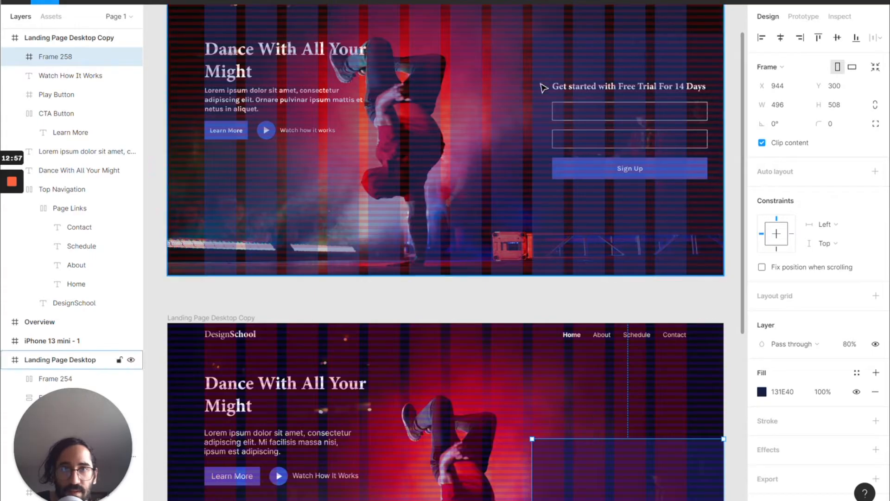
double_click(547, 45)
double_click(549, 44)
double_click(549, 45)
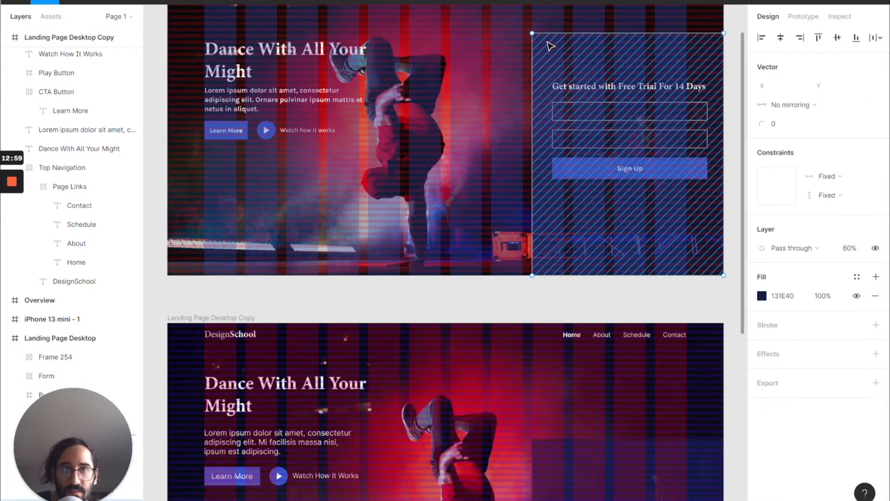
key(Escape)
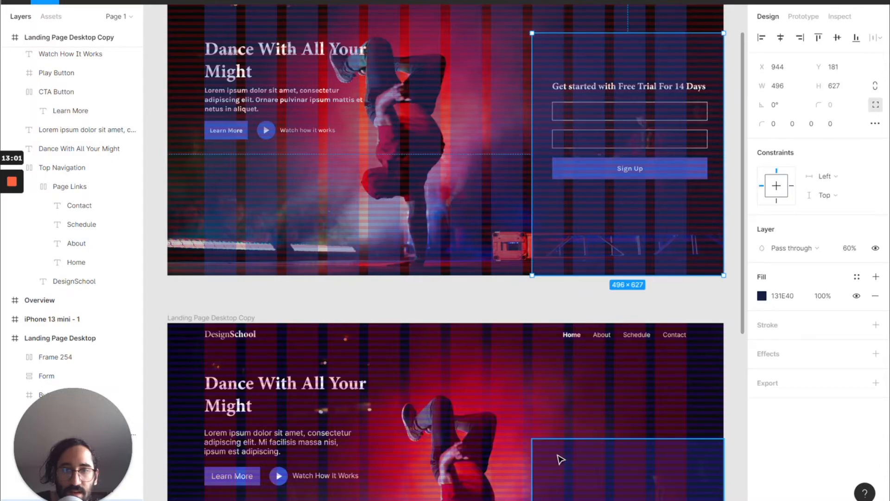
click(560, 444)
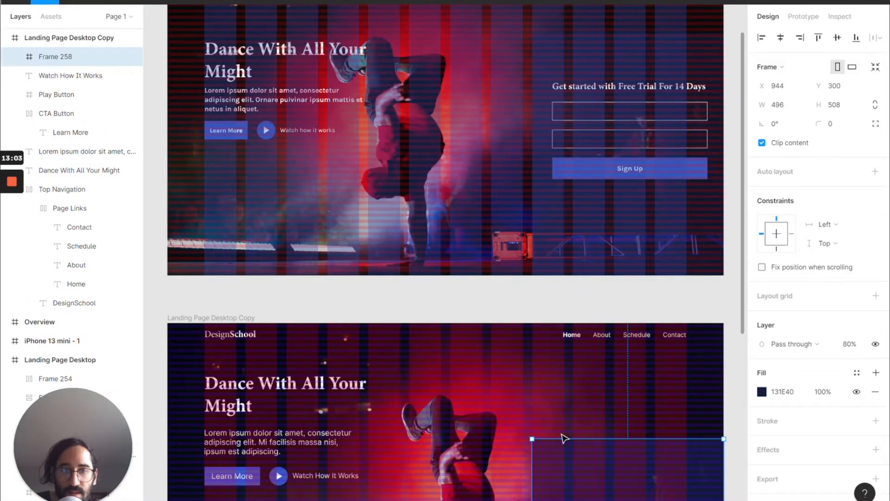
drag(560, 438, 560, 404)
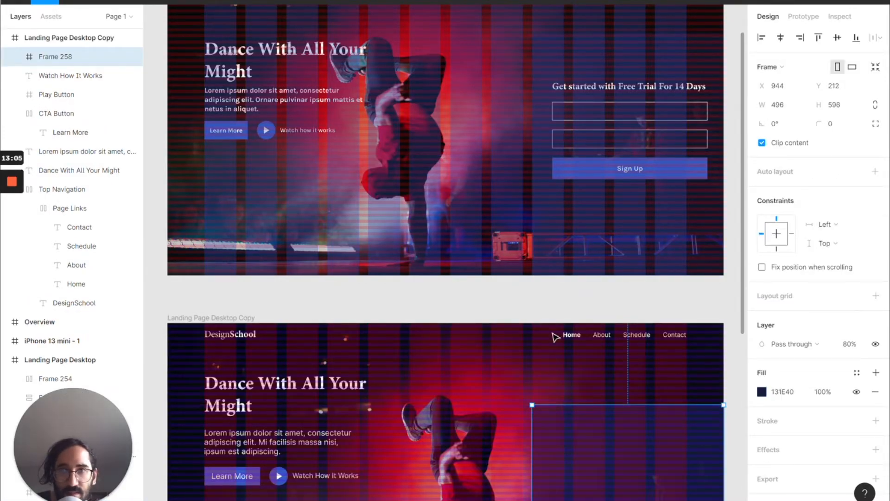
- Add the auto-width text "Get started with Free Trial For 14 Days" near the top of the new form panel
scroll(559, 341, up, 1)
scroll(561, 344, down, 5)
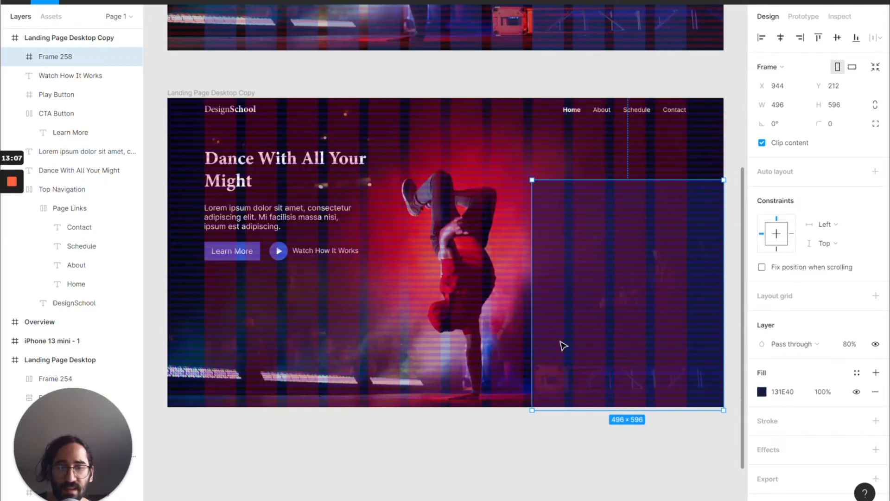
drag(570, 216, 641, 227)
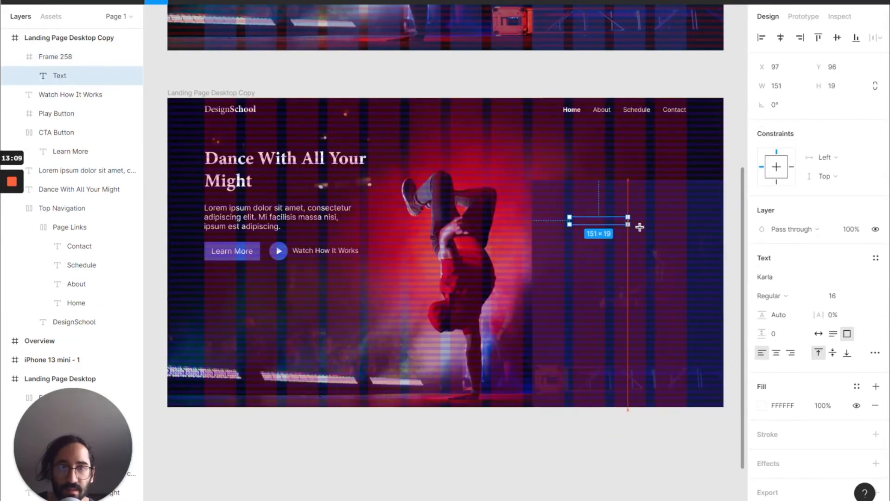
scroll(642, 230, up, 4)
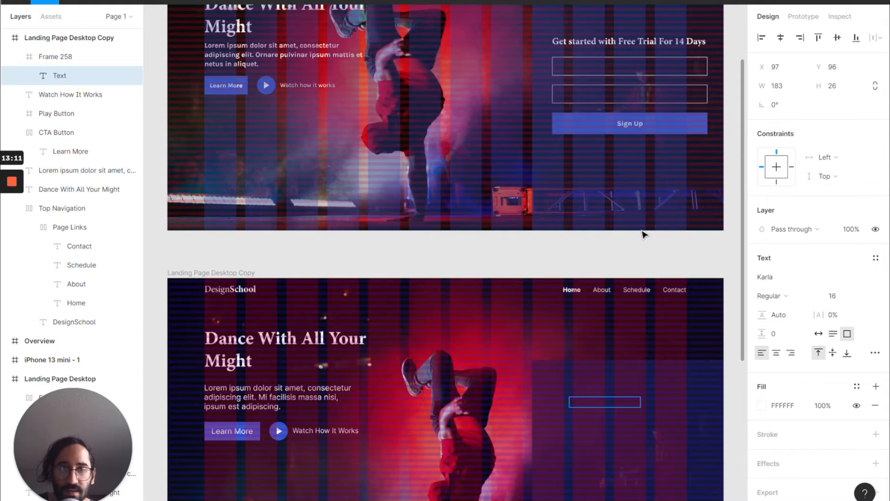
text(Get starte)
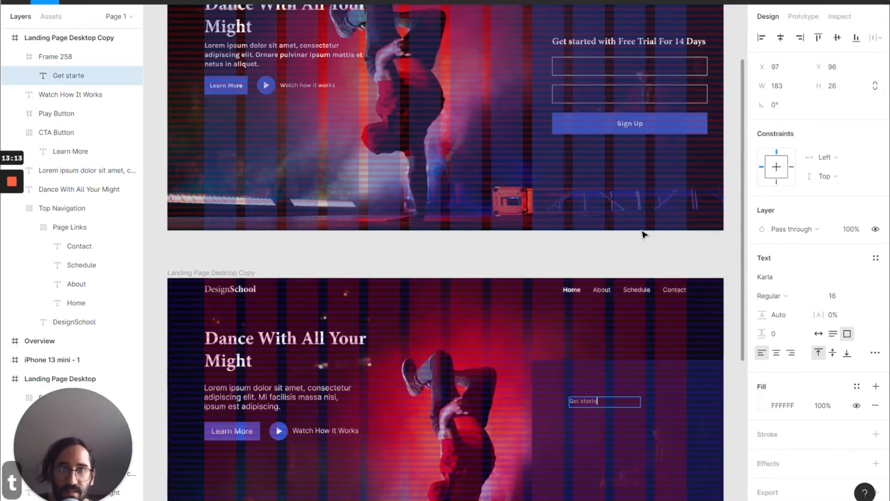
text(d with)
key(BackSpace)
text(th Free Trial For )
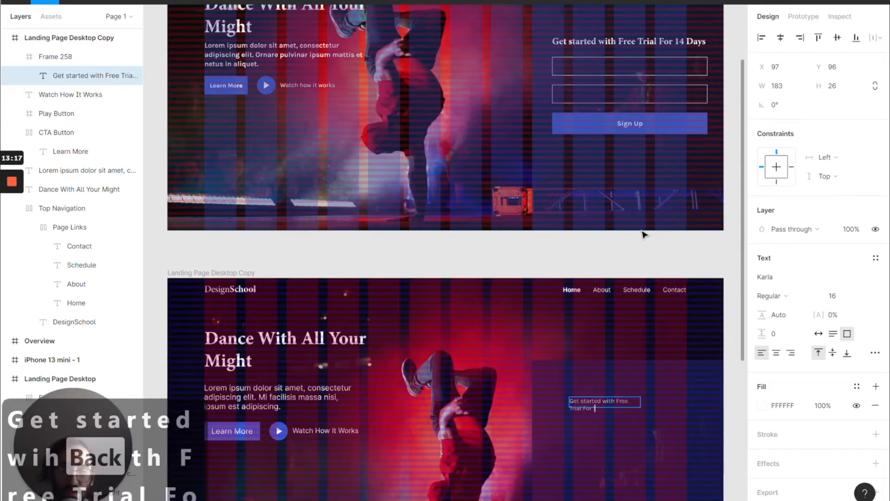
text(14 Days)
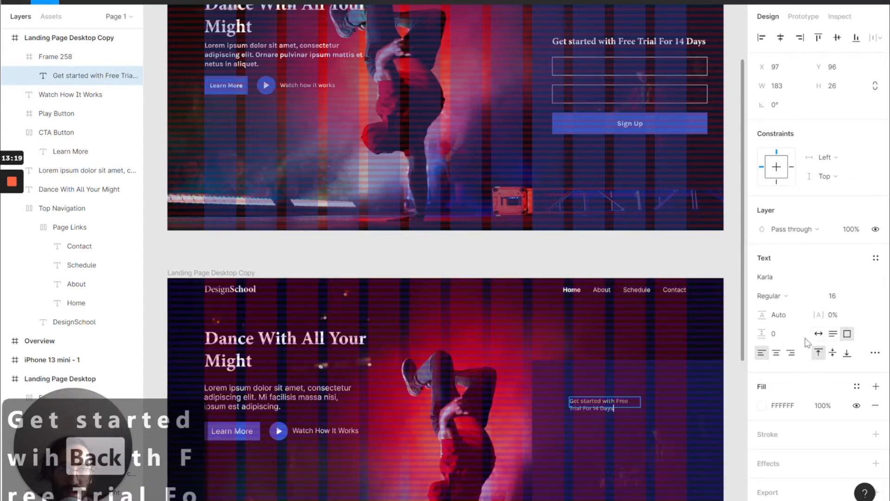
click(819, 334)
- Style the form panel's heading in Minion Pro Bold at size 20 and place it at X 86, Y 90
click(789, 280)
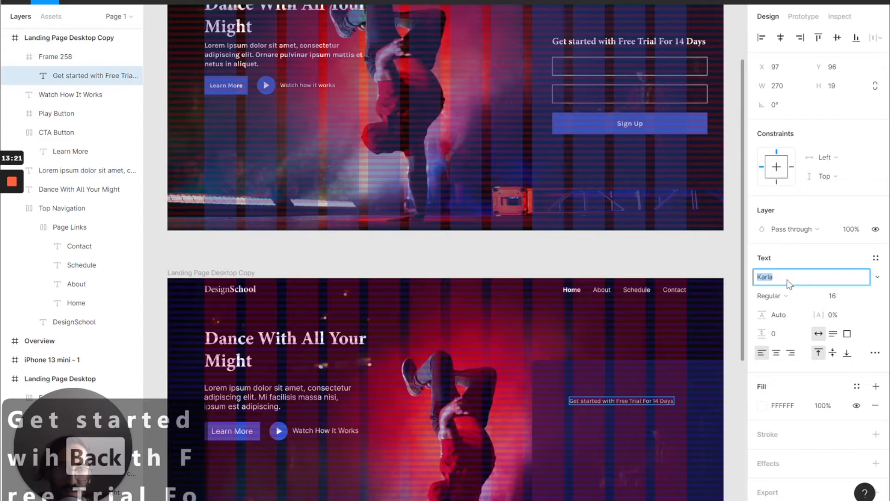
text(M)
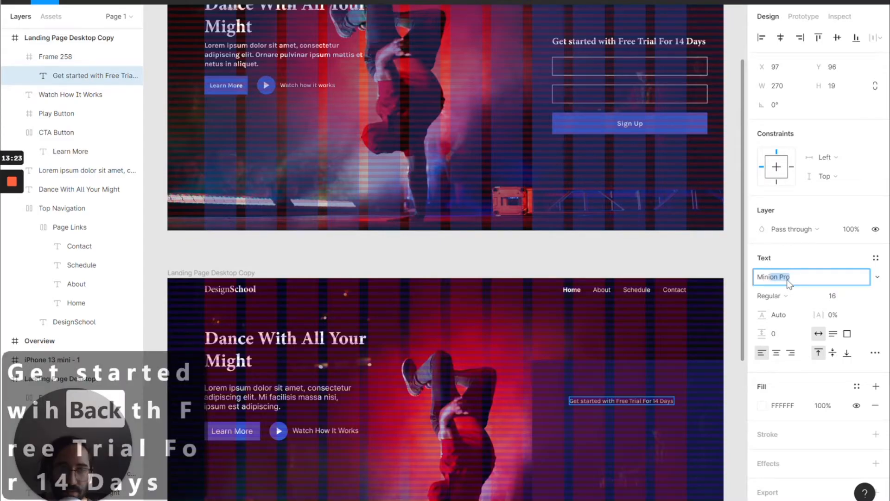
text(ini)
key(Return)
click(835, 296)
text(20)
key(Return)
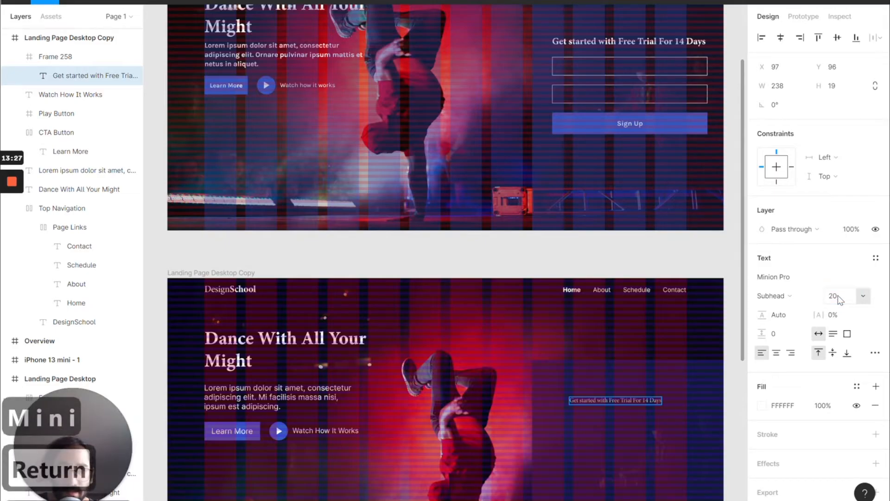
click(852, 300)
text(20)
key(Return)
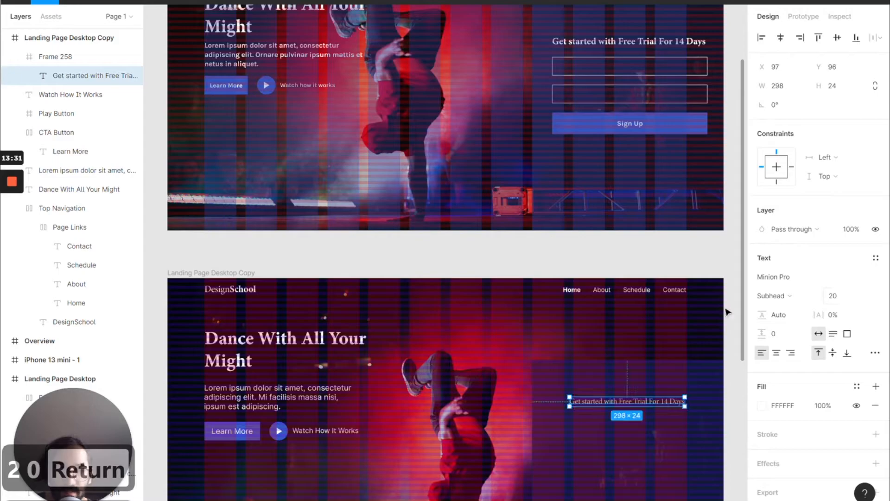
key(ctrl+b)
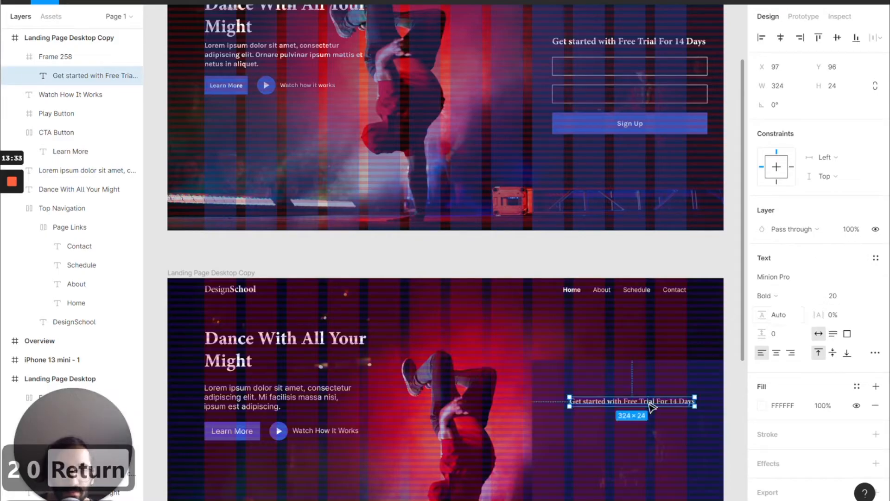
drag(647, 407, 642, 403)
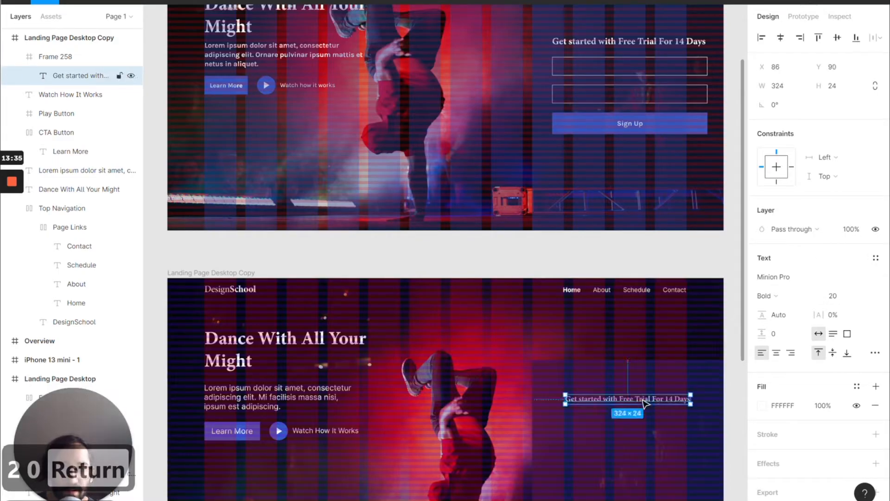
- Check the reference form's input fields, then draw a rectangle about 319 by 68 beneath the new panel's heading
scroll(645, 402, up, 1)
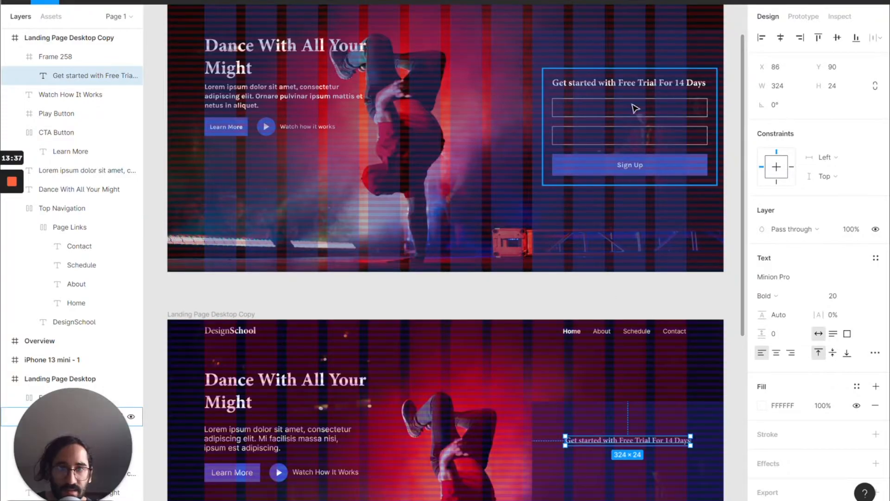
scroll(633, 329, down, 5)
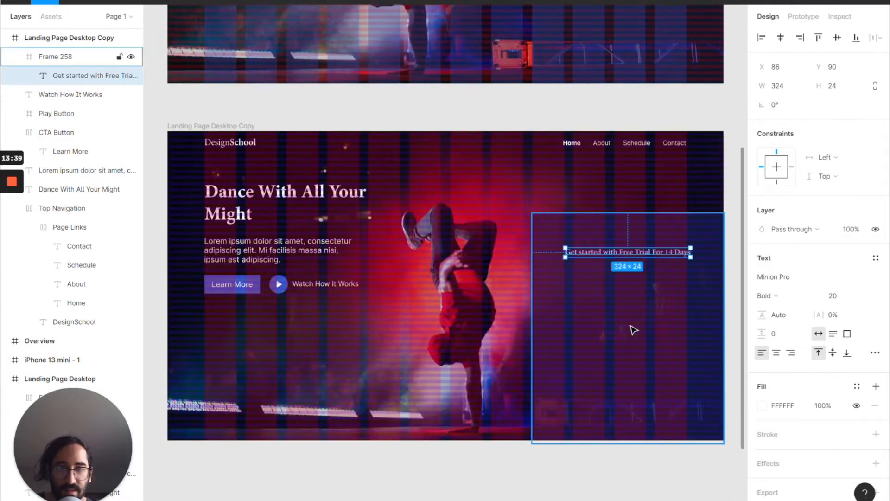
scroll(593, 281, up, 4)
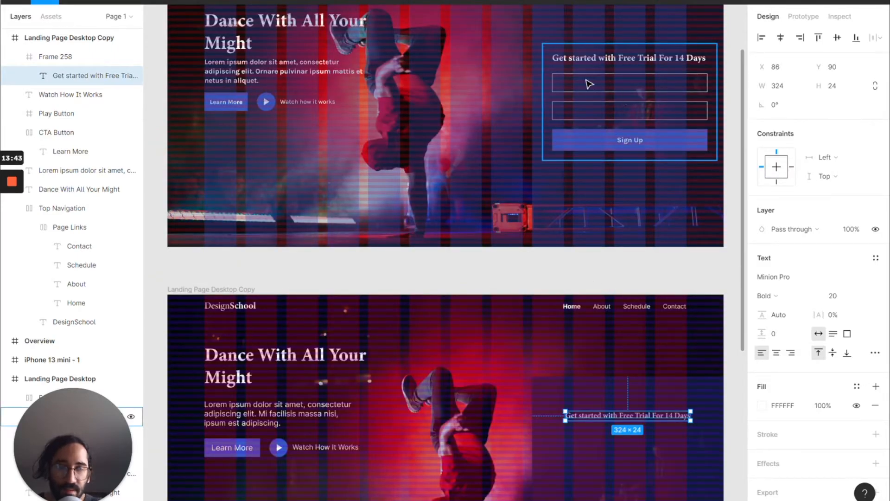
scroll(576, 278, down, 5)
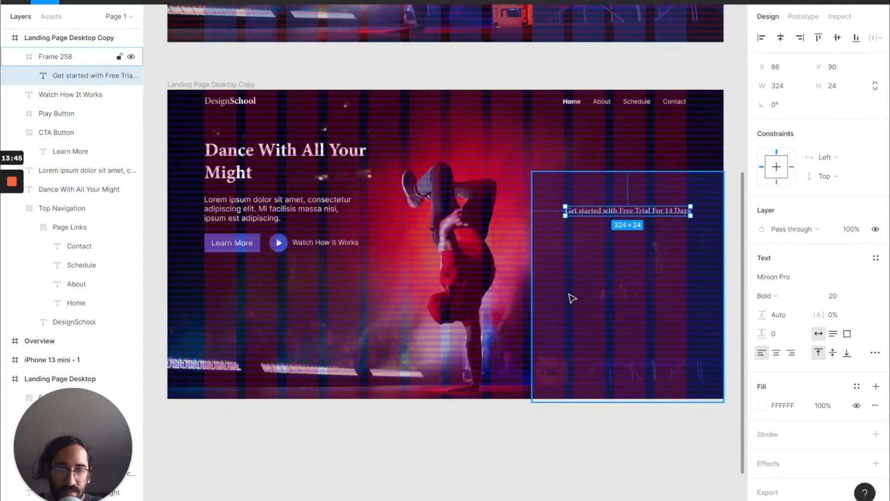
drag(564, 231, 687, 256)
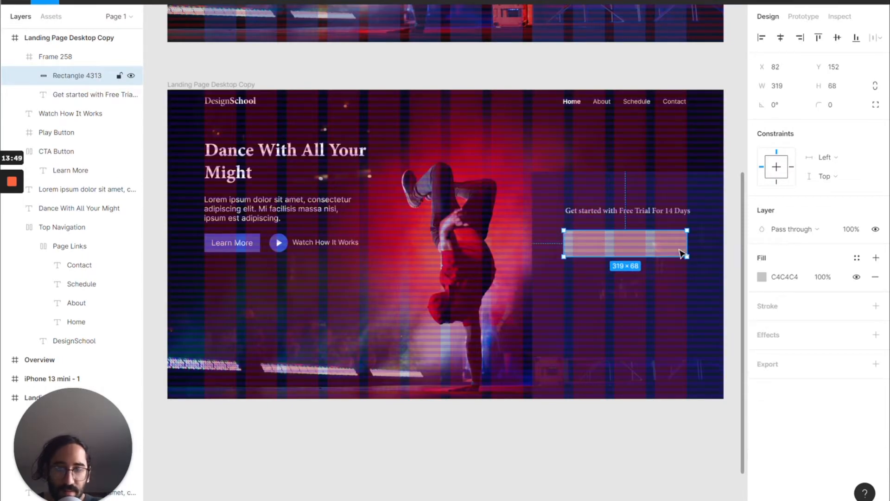
- Swap the rectangle's fill to a stroke, align it with the heading at X 86, Y 141, and set its height to 48
key(shift+x)
drag(609, 250, 612, 245)
click(842, 93)
text(48)
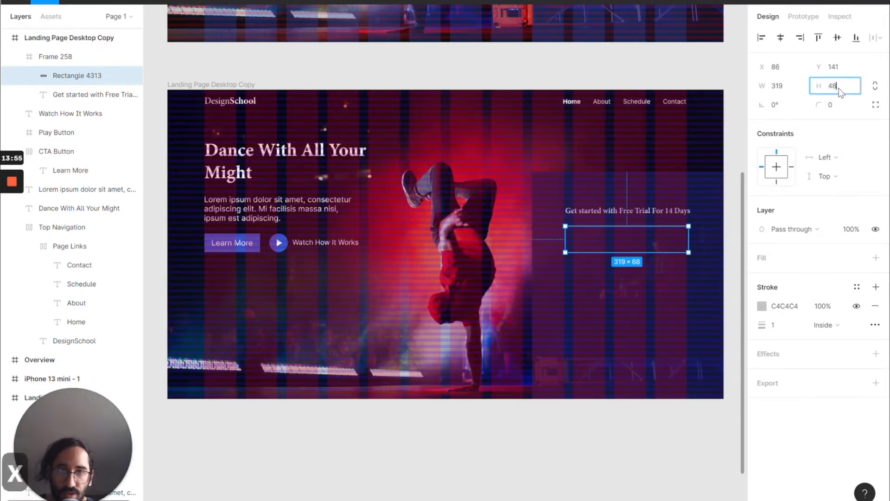
key(Return)
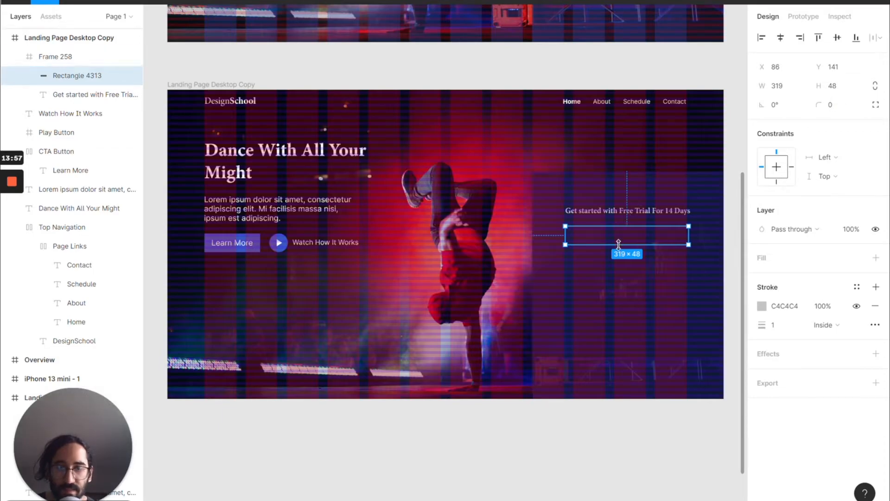
- Try to duplicate the outlined field directly below the original
drag(628, 246, 625, 273)
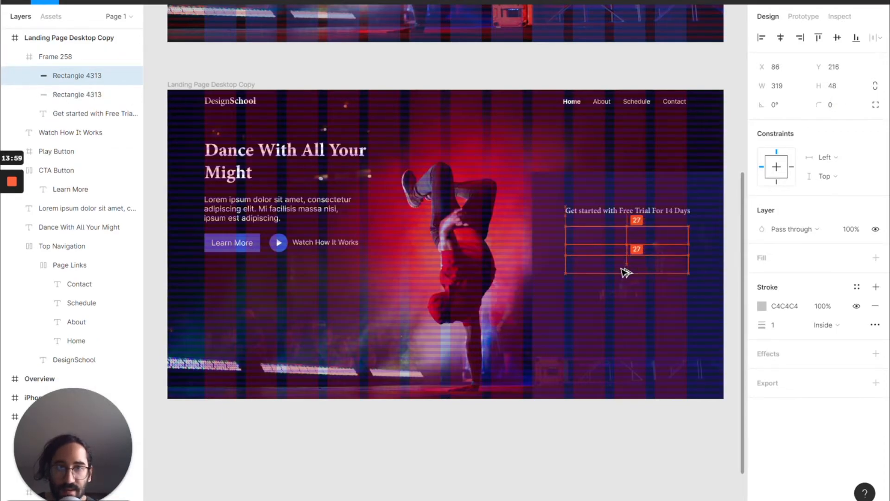
key(Delete)
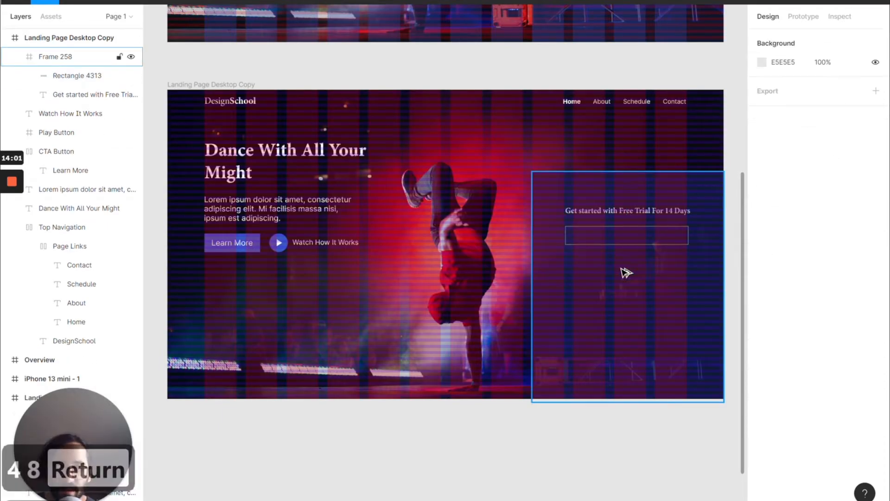
- Hide the layout grids and add the auto-width placeholder text "Your Name" inside the outlined field
scroll(626, 273, up, 3)
scroll(626, 273, up, 2)
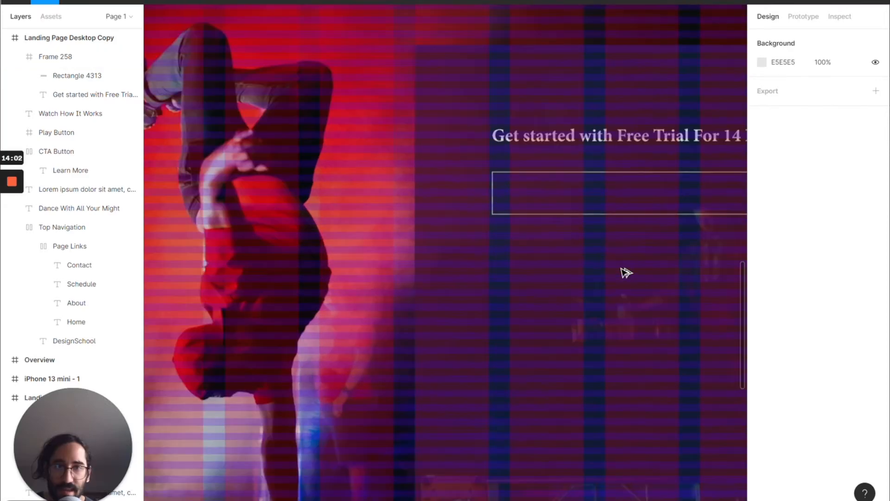
click(518, 215)
scroll(518, 216, right, 2)
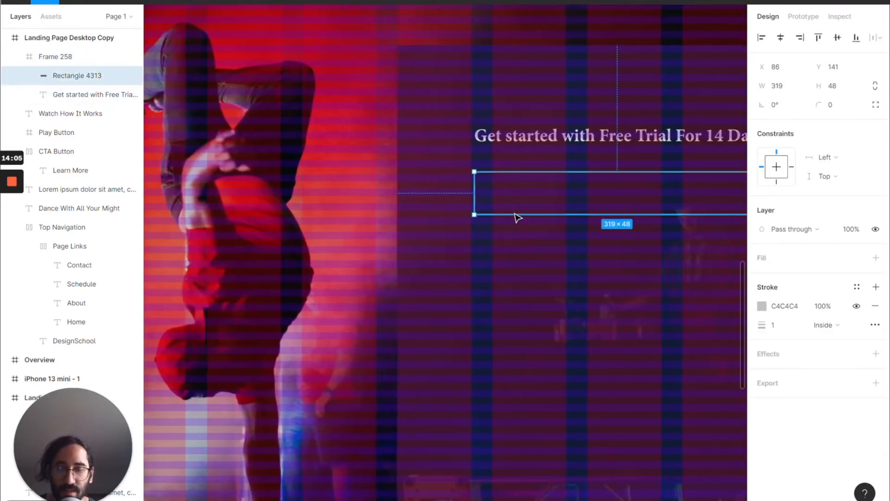
key(ctrl+shift+4)
scroll(514, 213, right, 1)
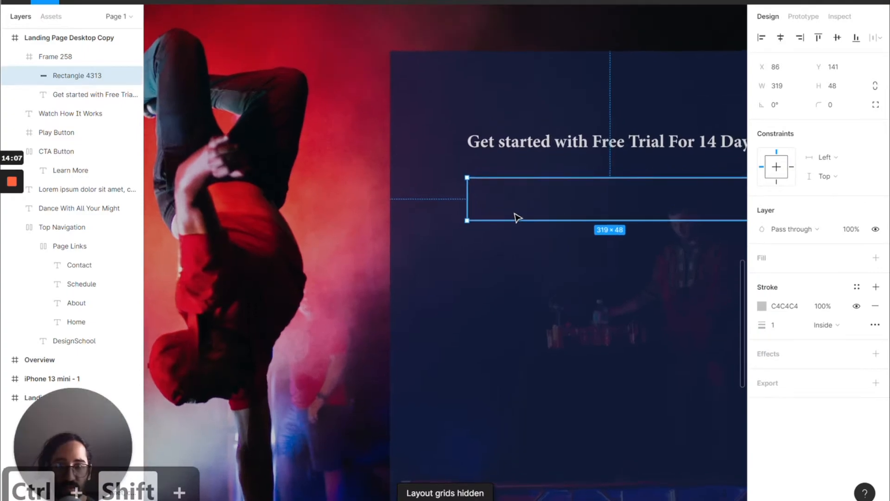
key(t)
drag(485, 194, 552, 206)
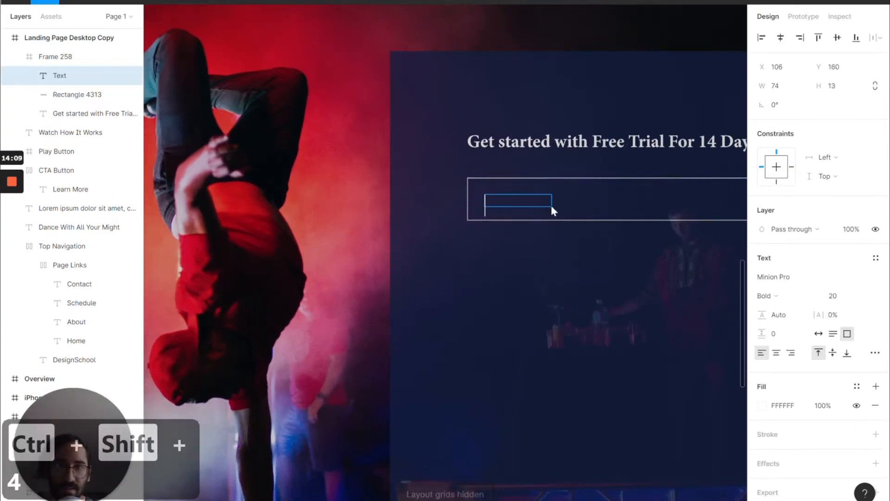
text(Your Name)
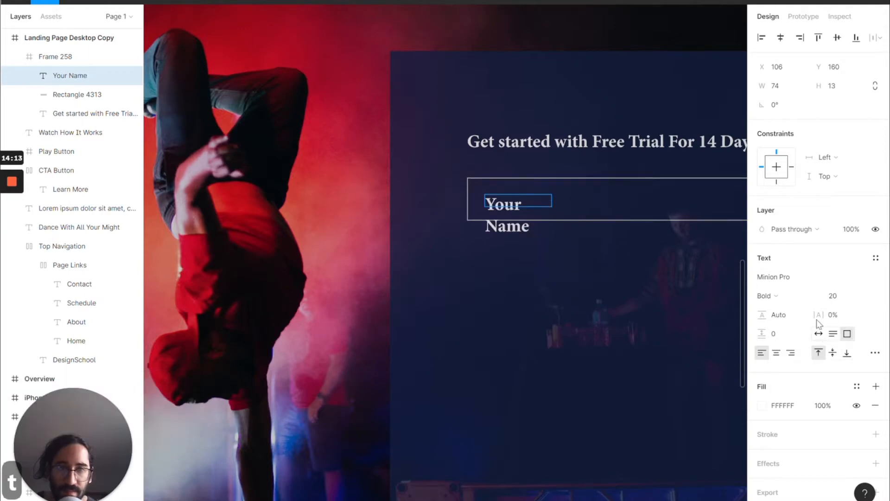
click(819, 334)
- Change the "Your Name" placeholder's font to Inter
click(795, 275)
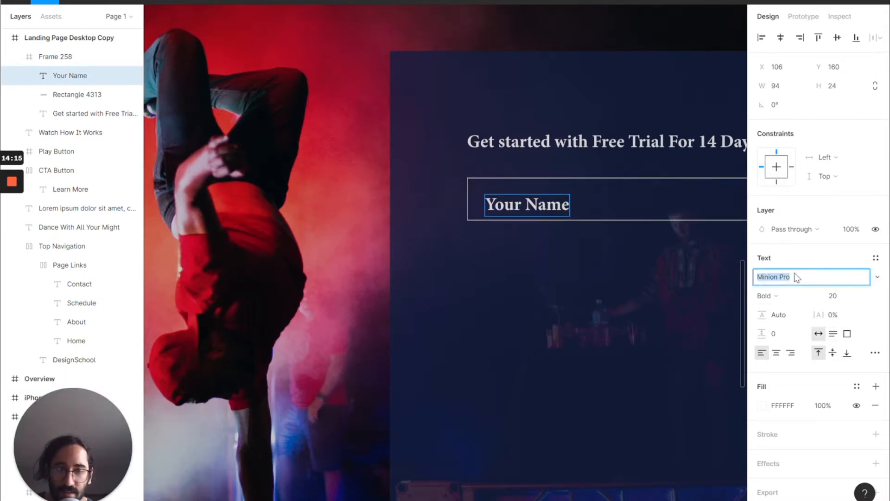
text(Inter)
key(Return)
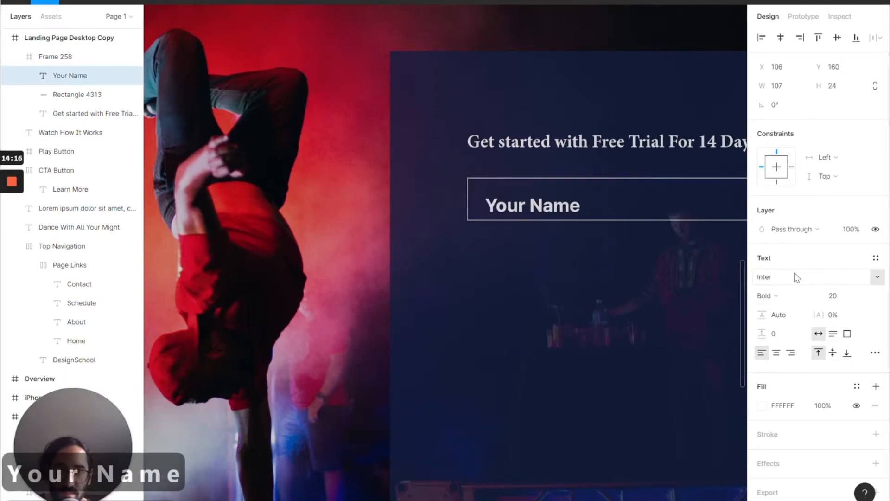
- Try to set the "Your Name" placeholder's font size to 14
click(841, 298)
text(14)
key(Return)
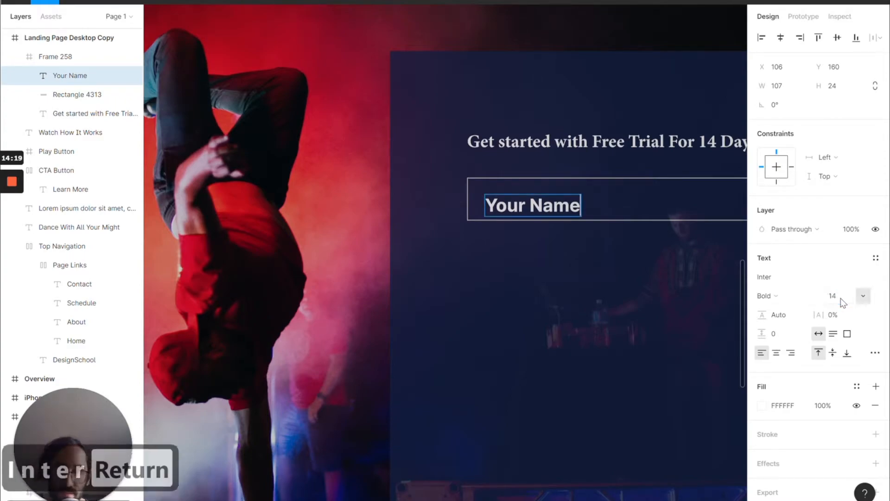
triple_click(531, 206)
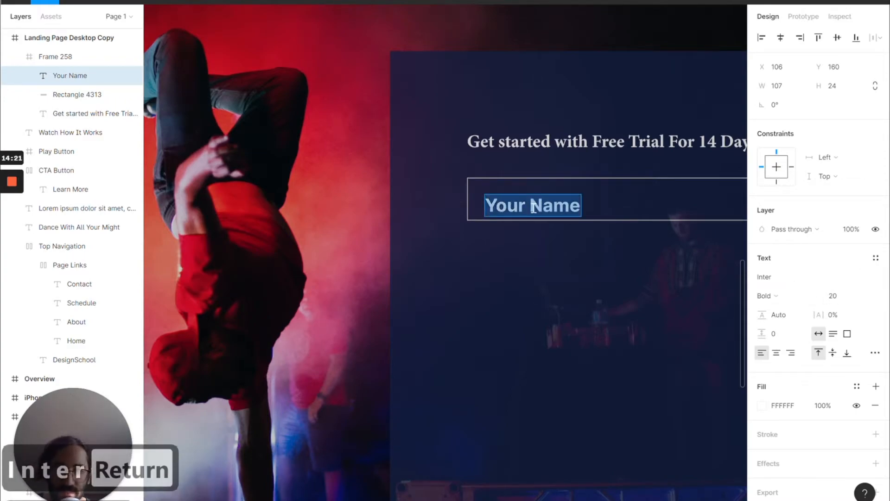
click(826, 297)
text(14)
key(Return)
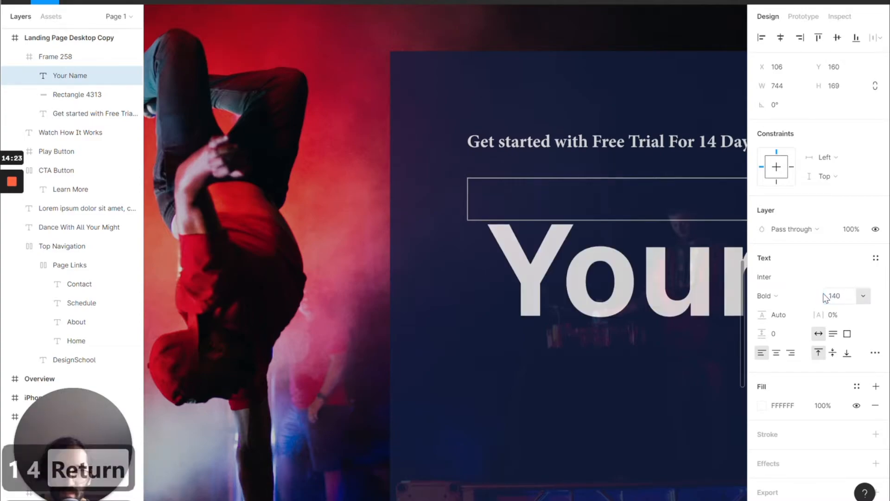
drag(824, 296, 868, 306)
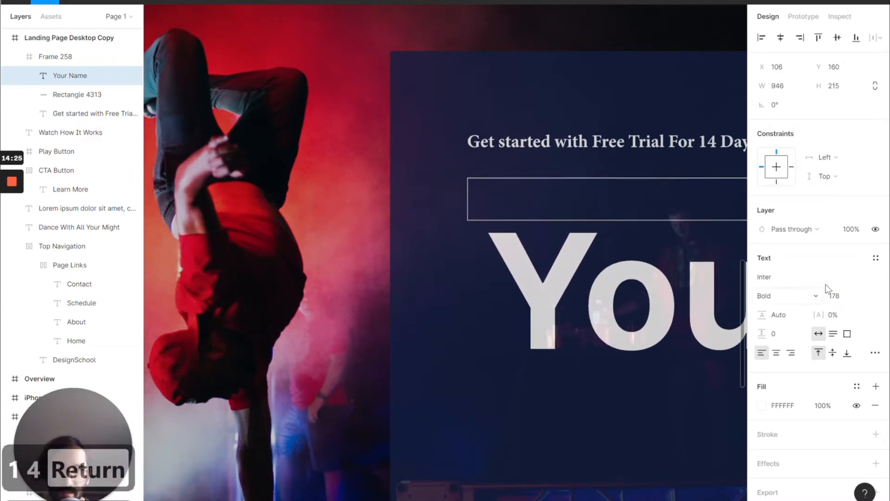
- Set the "Your Name" placeholder to font size 14 with Regular weight
click(846, 305)
text(14)
key(Return)
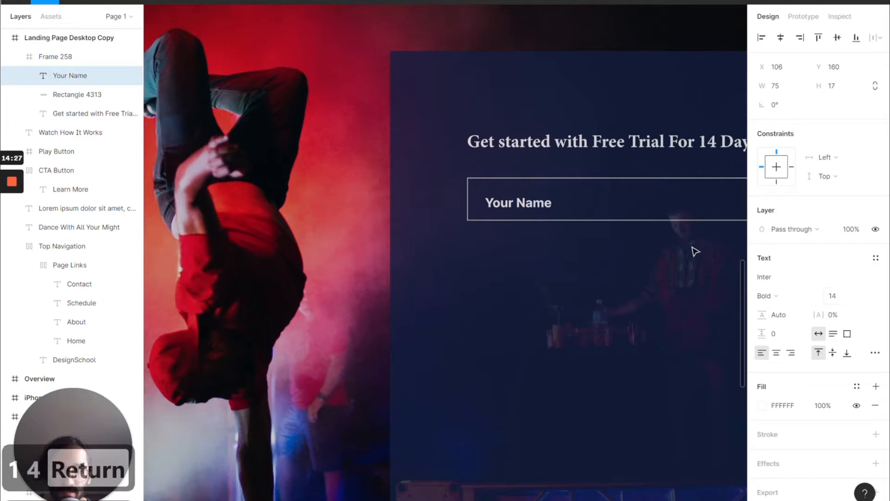
key(ctrl+b)
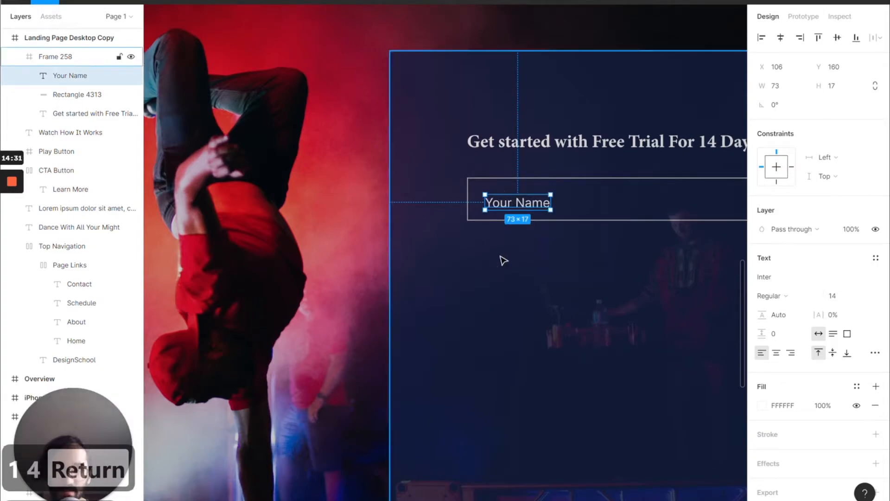
- Move the "Your Name" placeholder slightly up and closer to the field's left edge, centering it vertically in the outline
click(512, 241)
click(503, 199)
drag(503, 199, 496, 197)
click(516, 251)
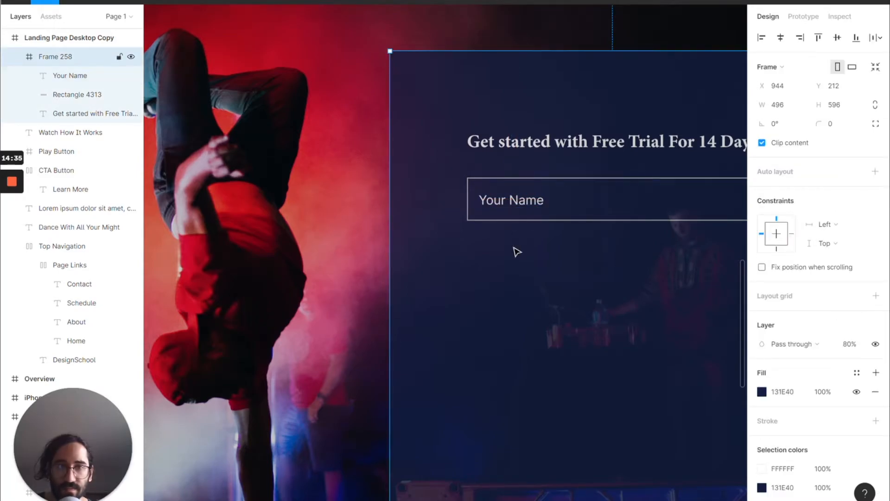
- Wrap the "Your Name" placeholder and its outline rectangle together in a new frame inside the sign-up panel
ctrl+scroll(517, 252, down, 3)
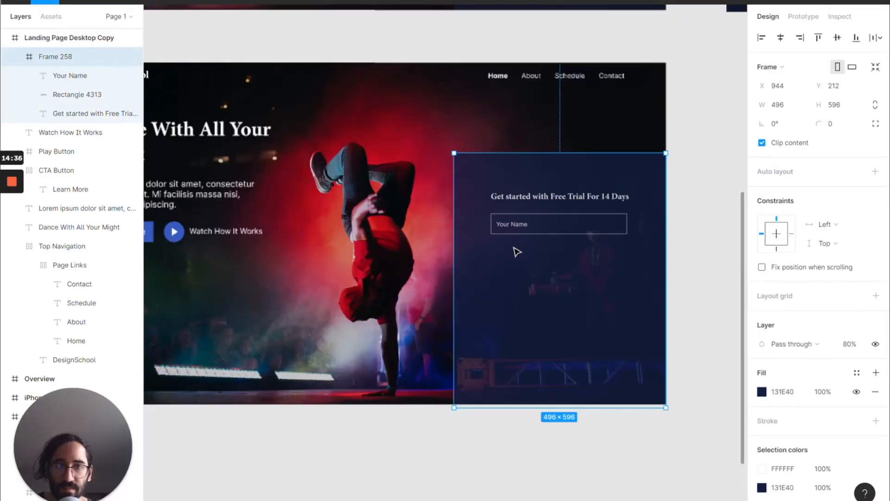
click(628, 229)
drag(589, 230, 567, 232)
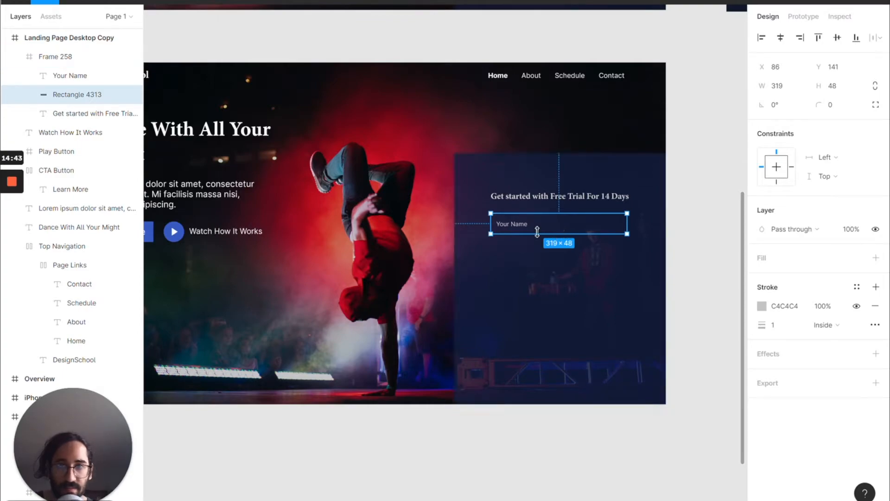
click(520, 232)
shift+click(555, 235)
key(ctrl+alt+g)
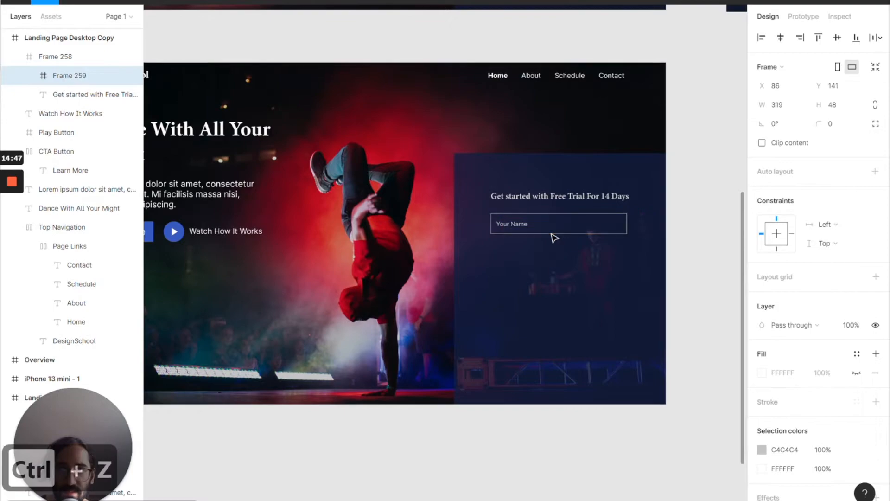
- Rename the new input frame "Name Field" and the sign-up panel frame "Form"
double_click(70, 76)
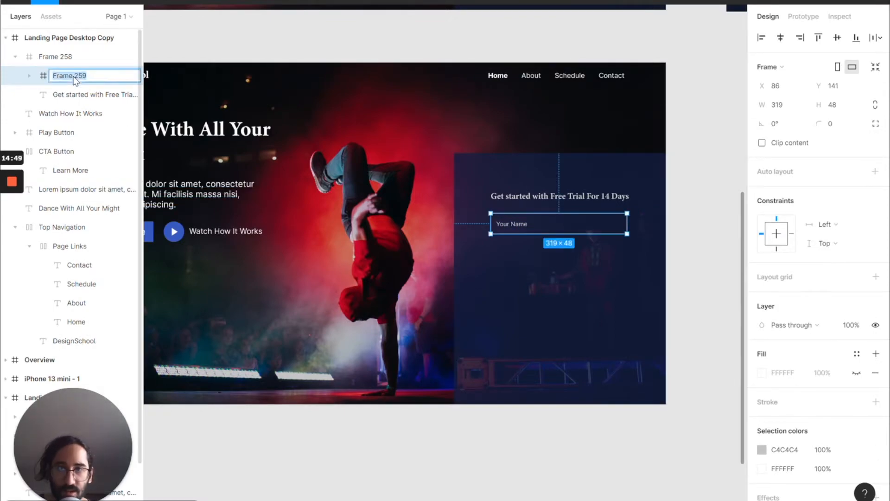
text(Name Field)
key(Return)
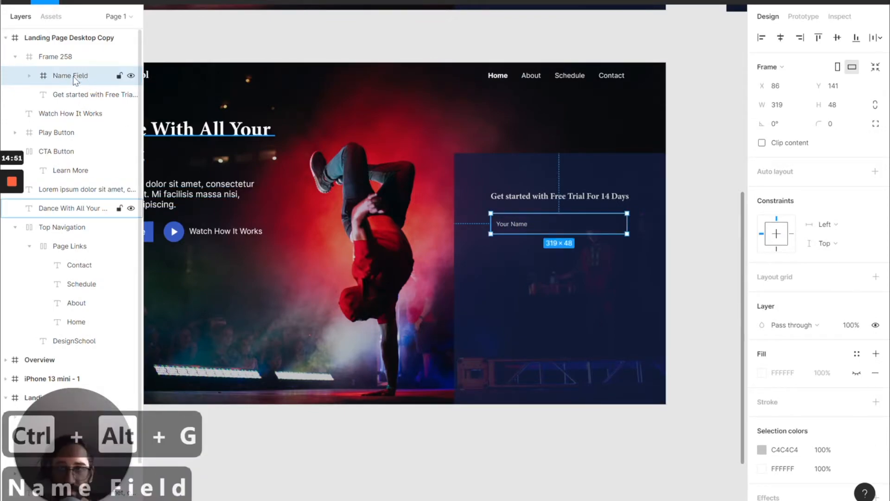
double_click(60, 56)
text(Form)
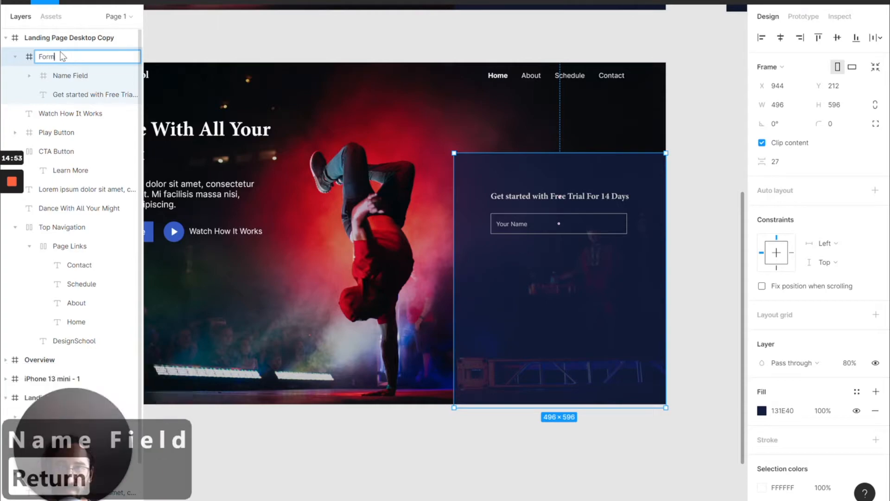
key(Return)
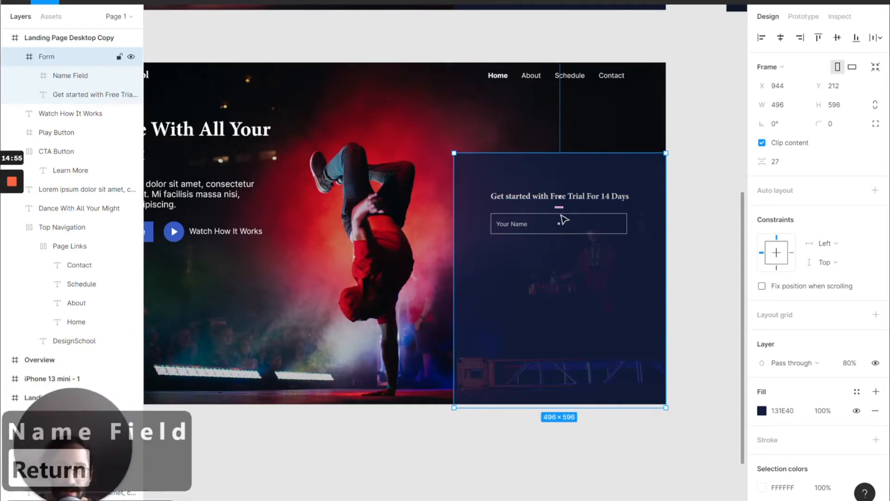
- Change the Name Field's grey outline color to FFFFFF
click(563, 220)
click(789, 449)
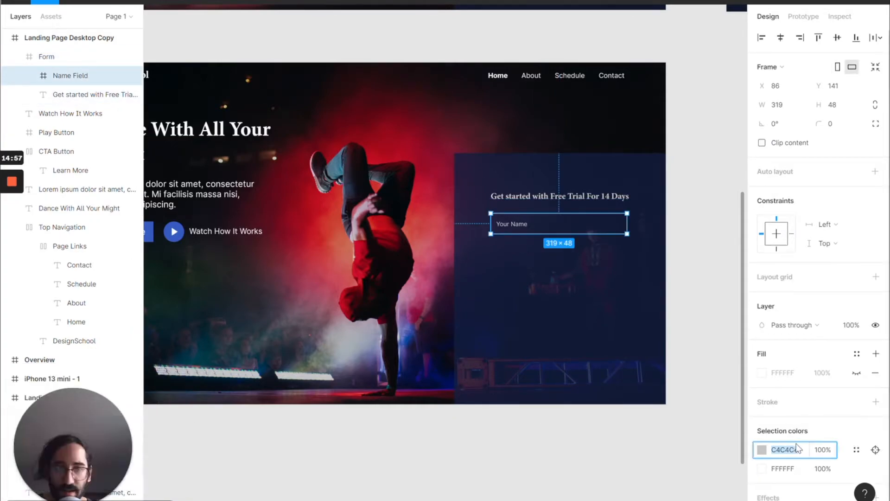
text(ffffff)
key(Return)
click(710, 286)
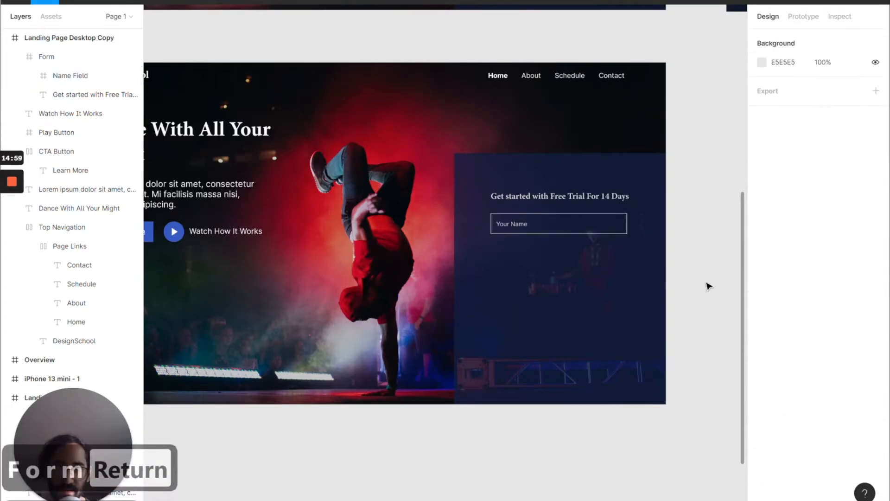
double_click(586, 223)
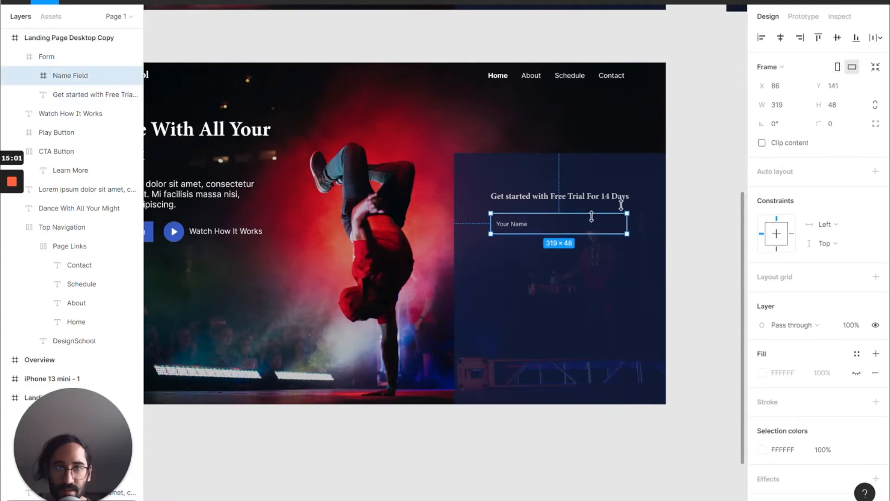
- Move the Form panel vertically to Y 201 so its lower edge sits about flush with the hero's lower edge
click(562, 179)
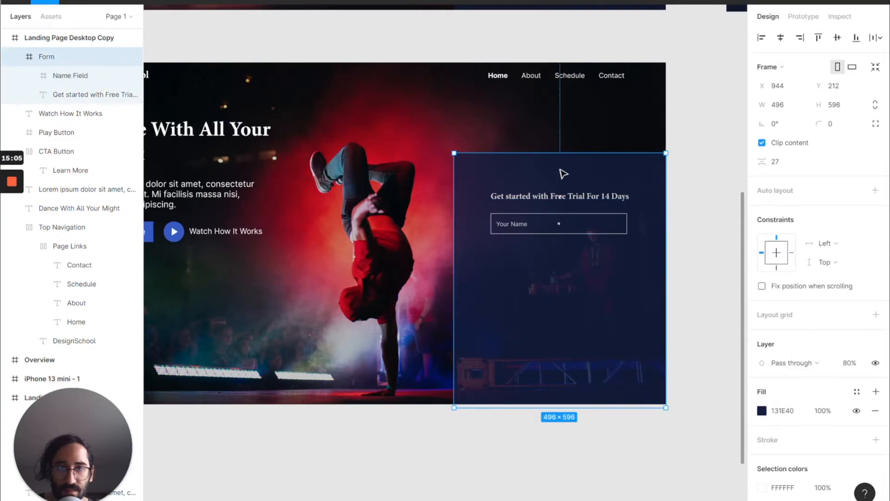
key(shift+Up)
key(shift+Up)
key(shift+Down)
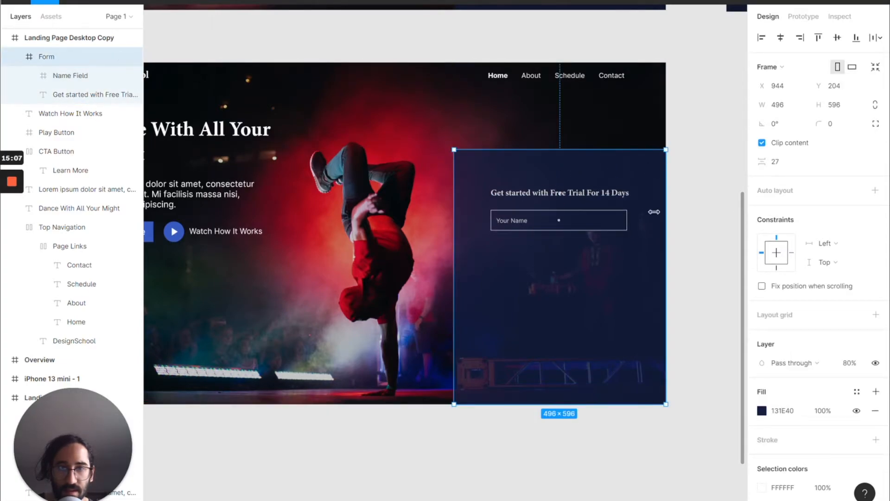
drag(577, 392, 575, 385)
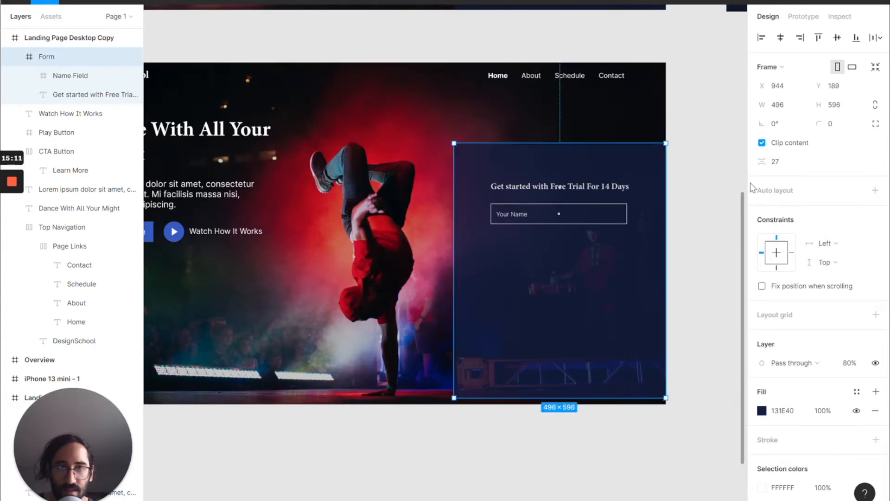
key(Up)
key(Up)
key(Up)
key(Up)
key(Up)
key(Up)
key(Up)
key(Up)
key(Up)
key(Up)
key(Up)
key(Up)
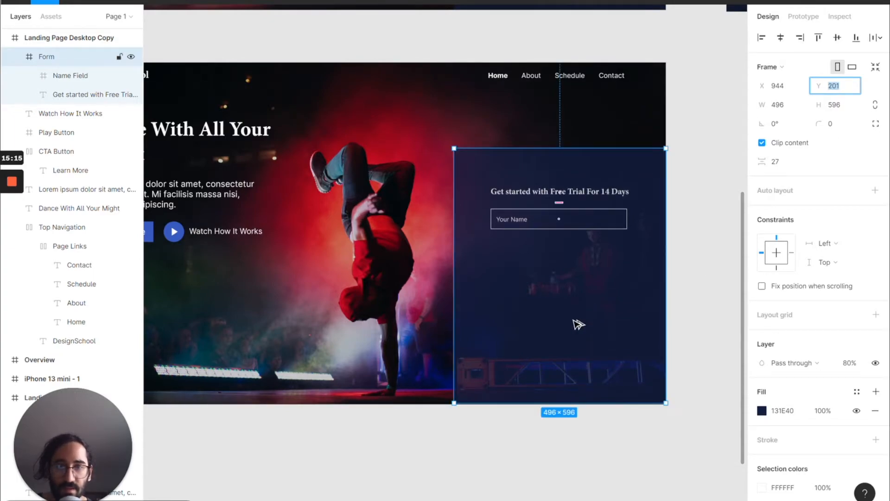
click(520, 420)
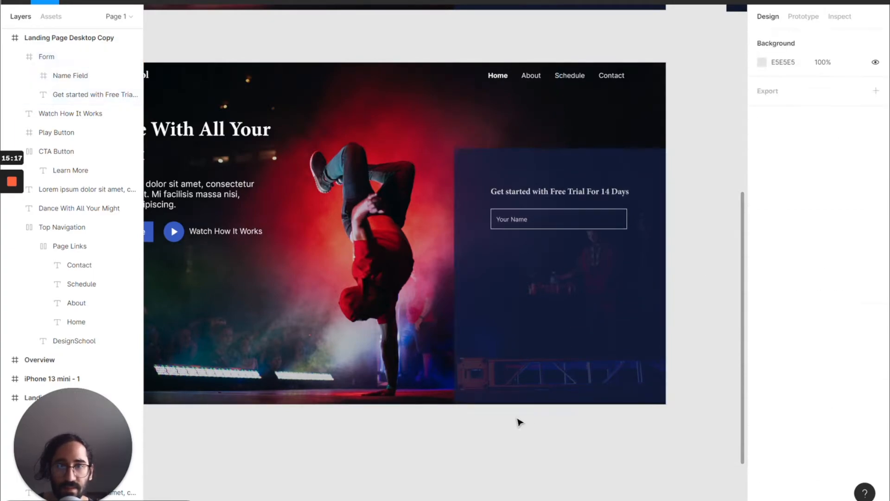
- Set the "Get started with Free Trial For 14 Days" heading's font size to 24 and recenter it in the Form at X 54, Y 86
click(474, 326)
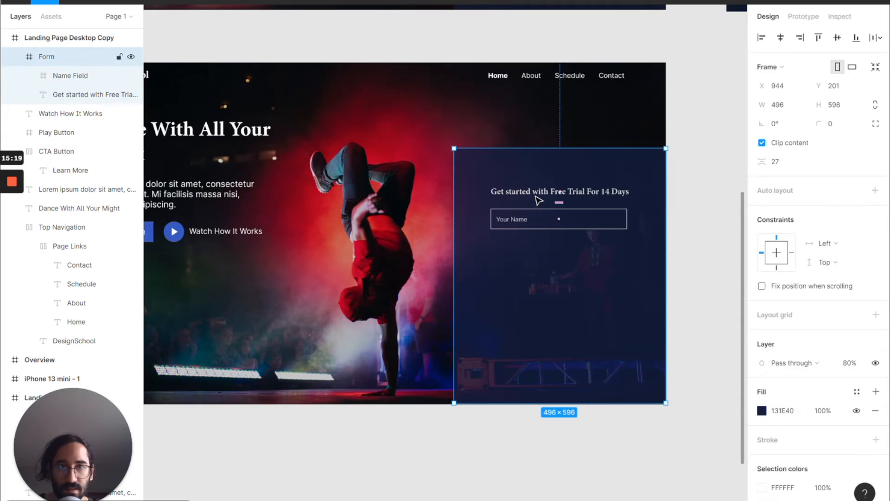
scroll(538, 200, up, 7)
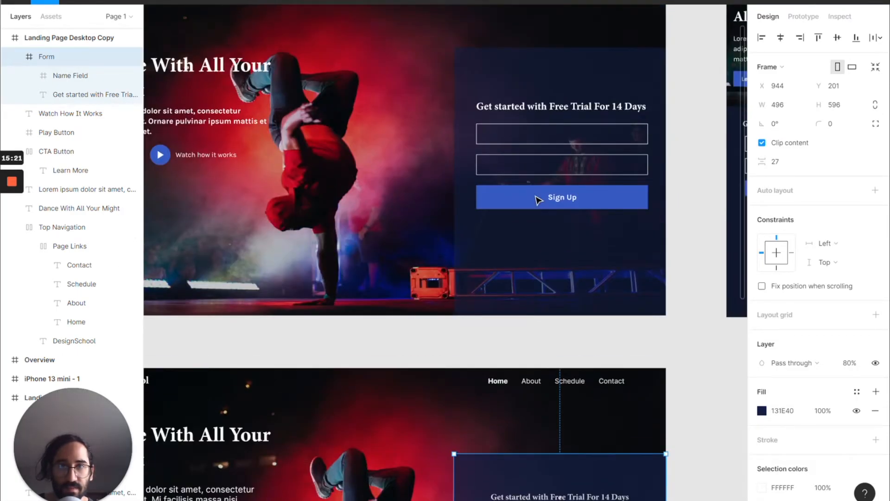
scroll(538, 201, down, 1)
click(550, 448)
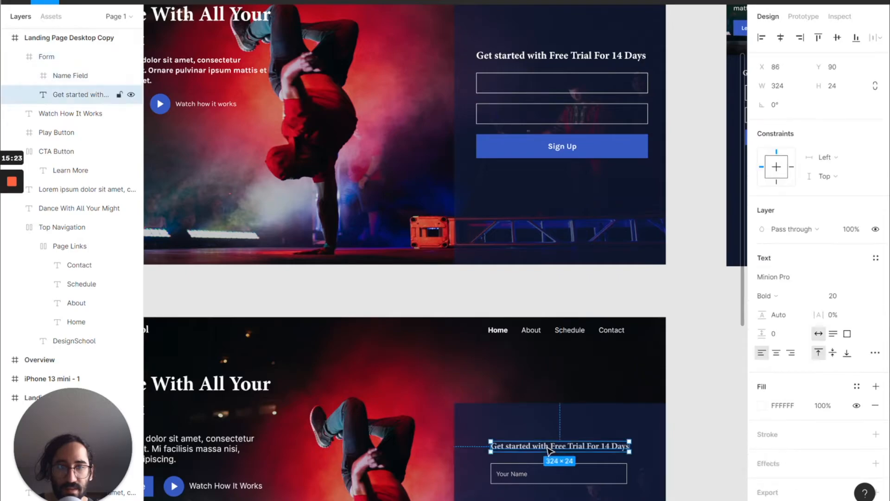
click(833, 296)
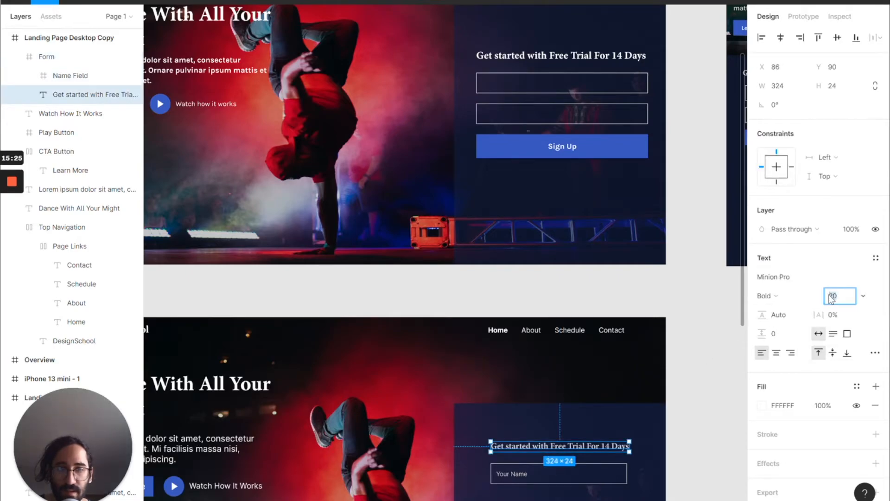
text(24)
key(Return)
drag(576, 452, 563, 451)
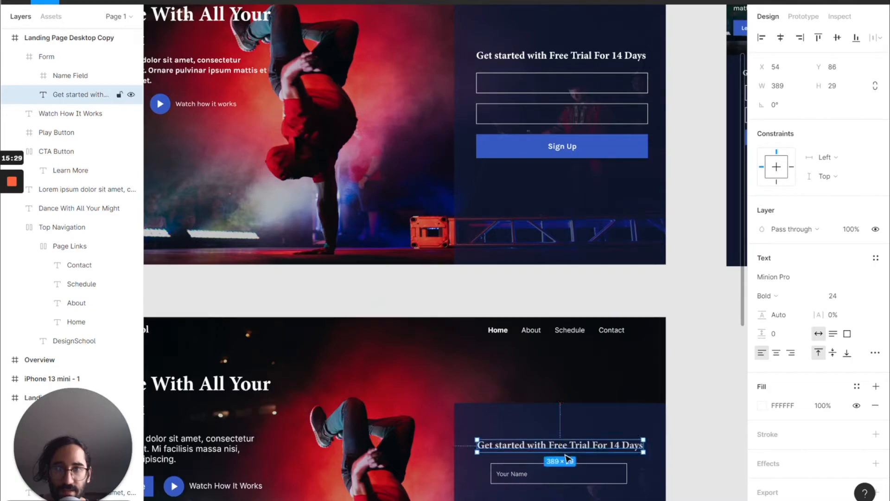
- Set the width of the outline rectangle inside Name Field to 348
click(576, 479)
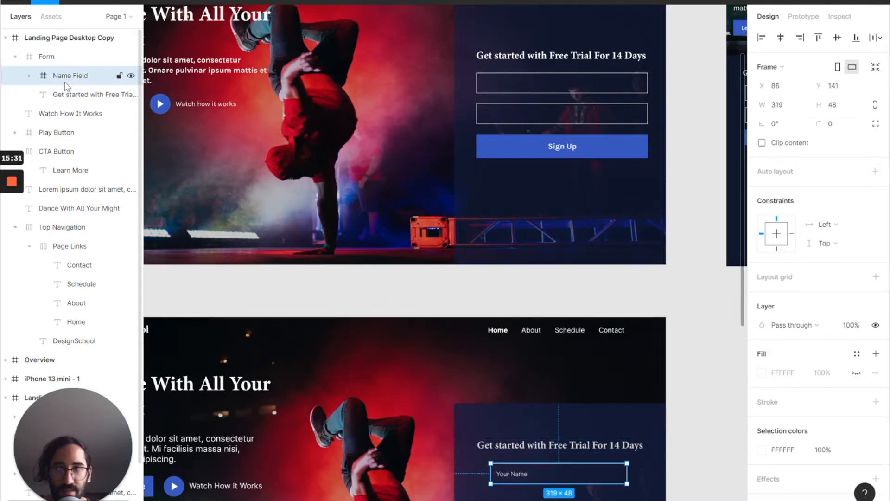
click(29, 75)
click(84, 114)
click(790, 86)
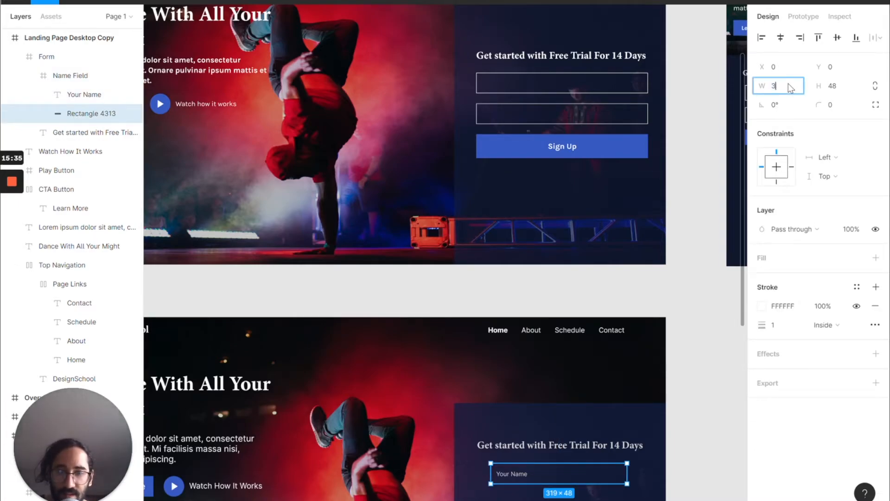
text(320)
key(BackSpace)
text(48)
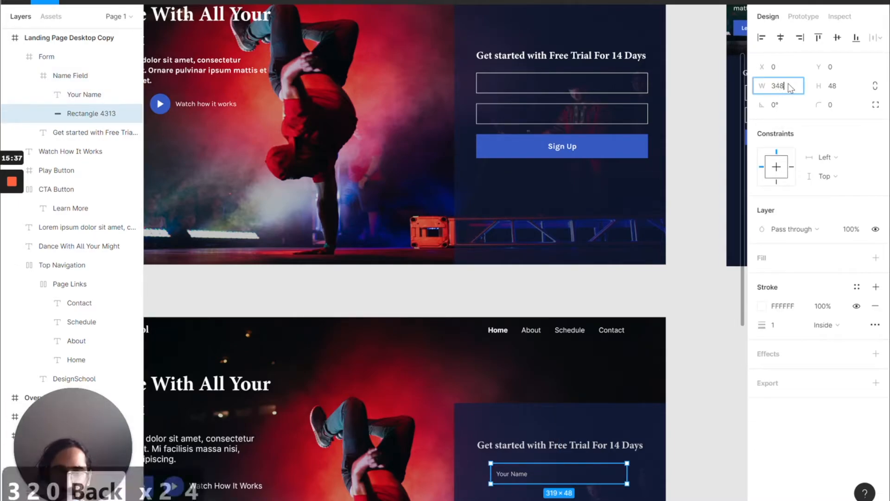
key(Return)
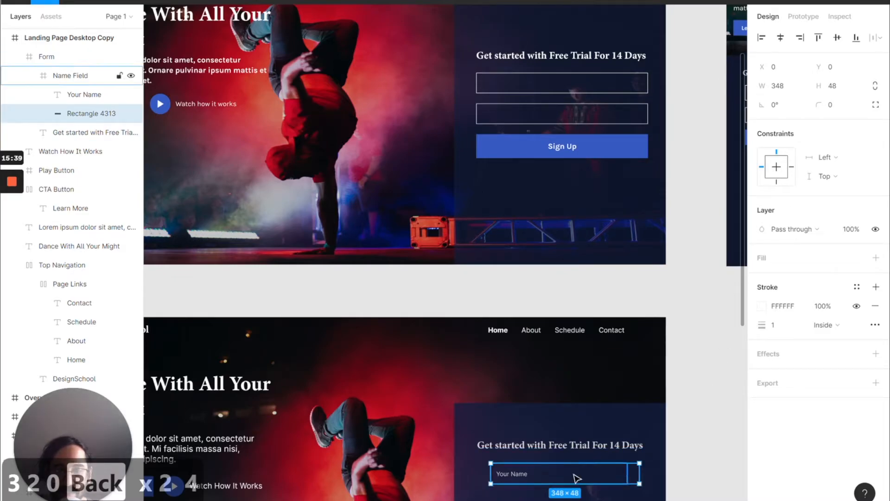
- Delete the outline rectangle and turn the Name Field frame's hidden FFFFFF fill into a 1 px inside stroke
click(535, 450)
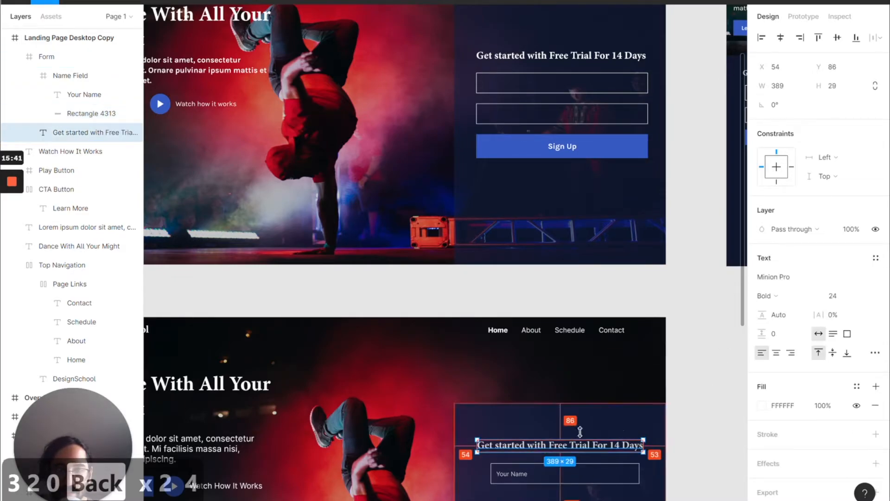
click(616, 480)
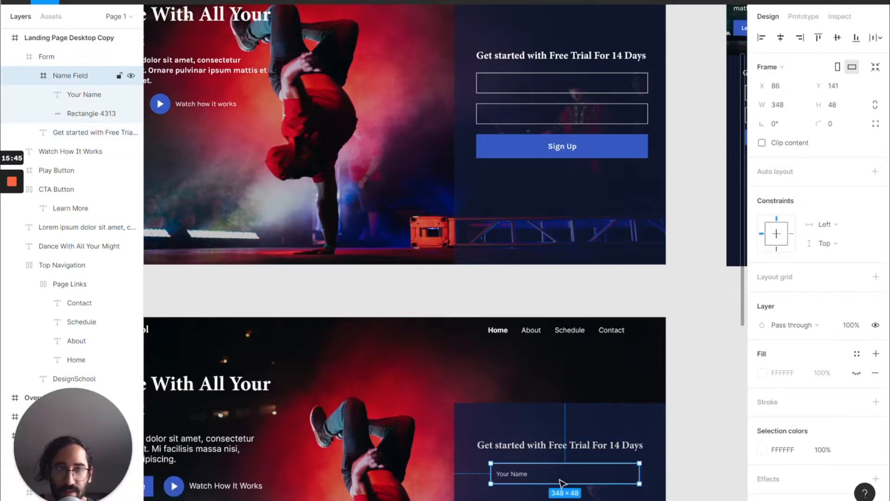
click(93, 115)
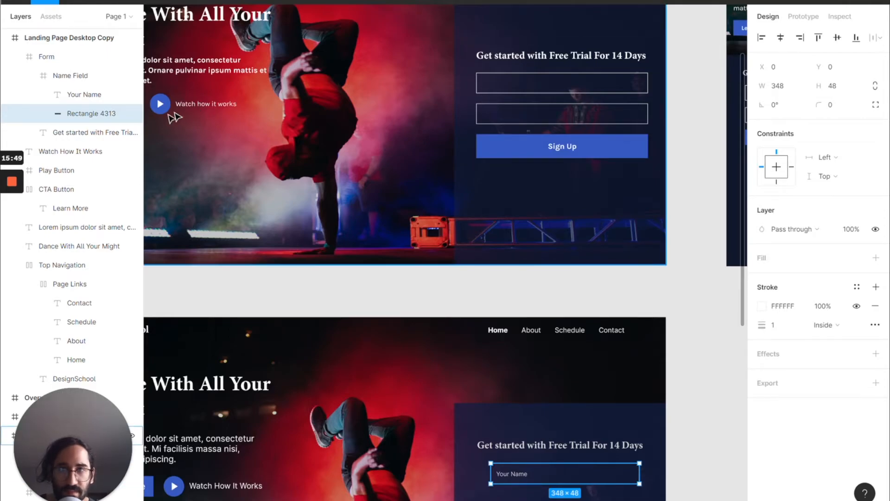
key(Delete)
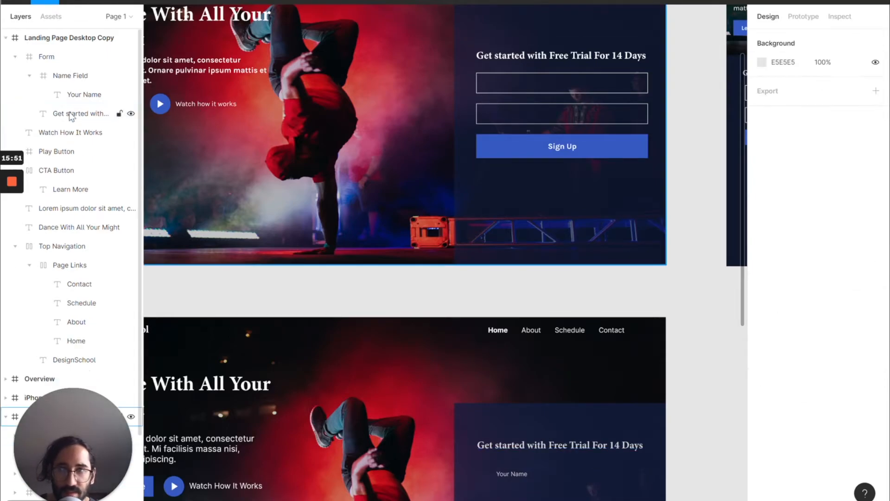
click(69, 76)
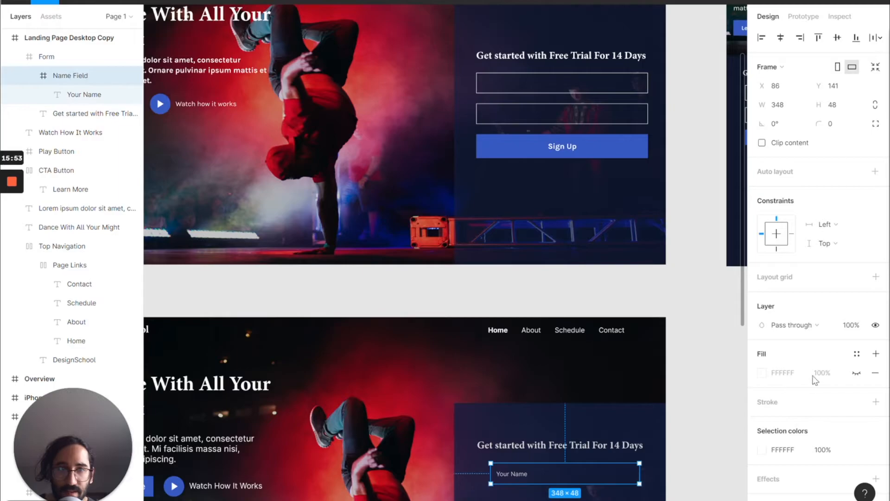
click(857, 374)
key(shift+x)
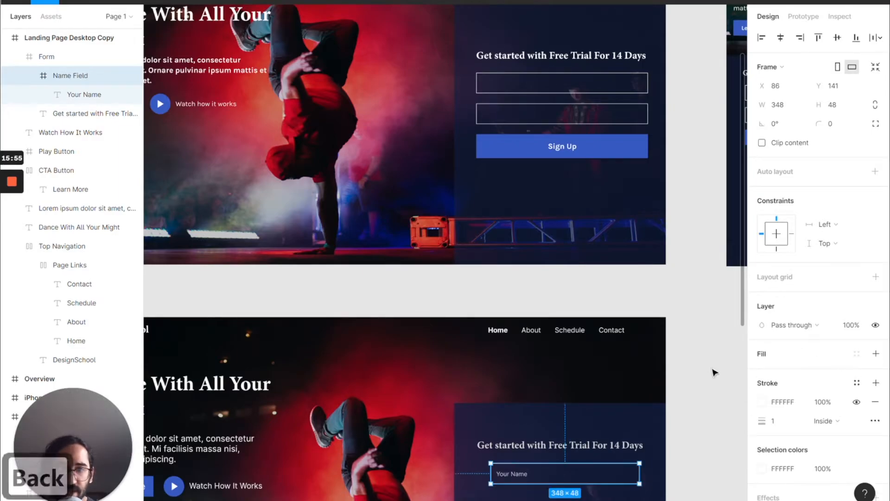
- Stretch the Name Field to the heading's width, 389 at X 54, and place a duplicate directly below it at Y 215
drag(488, 473, 475, 473)
drag(640, 474, 644, 475)
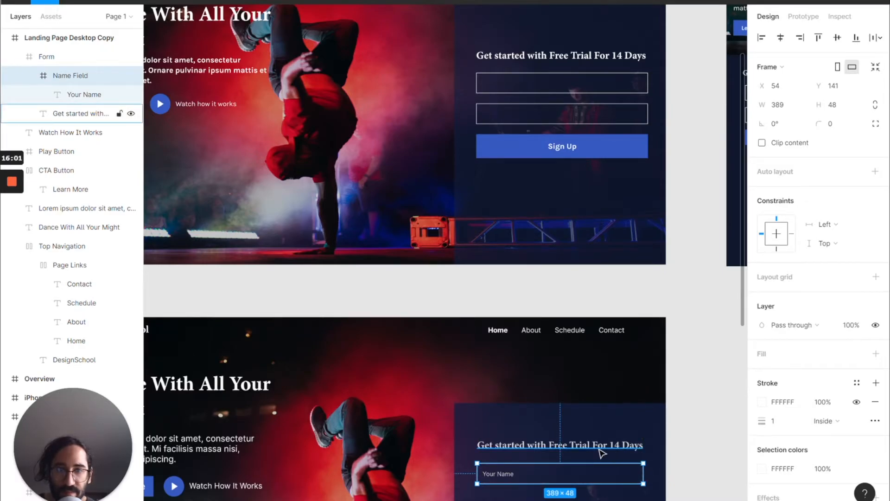
scroll(605, 438, up, 1)
scroll(605, 436, down, 3)
click(574, 441)
double_click(560, 411)
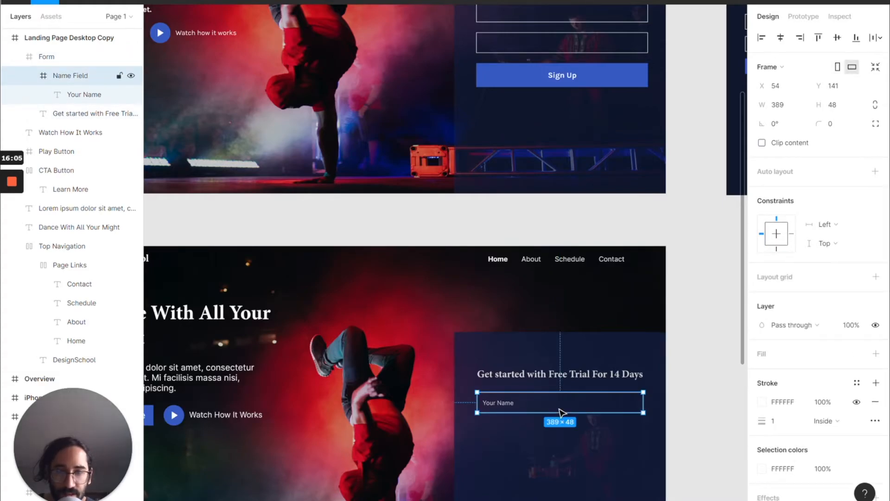
drag(563, 409, 563, 440)
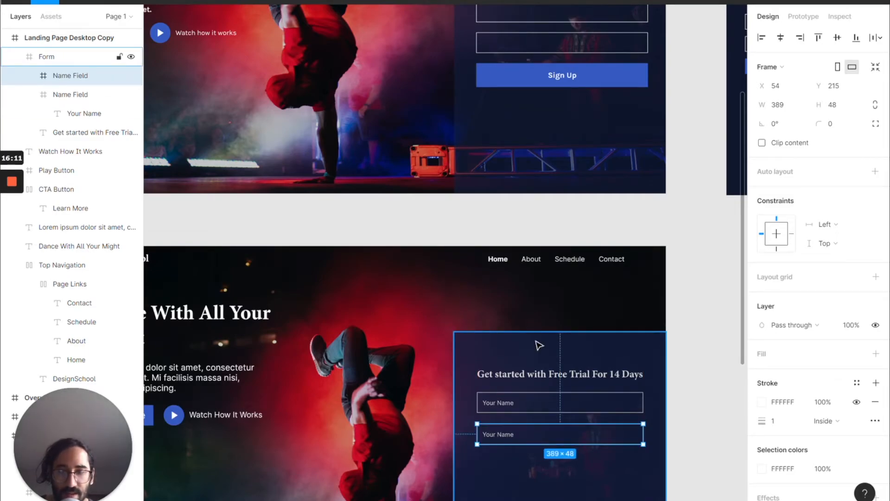
- Show the layout grids and nudge the lower Name Field down to Y 218 to line up with the grid rows
key(ctrl+shift+4)
scroll(539, 345, down, 2)
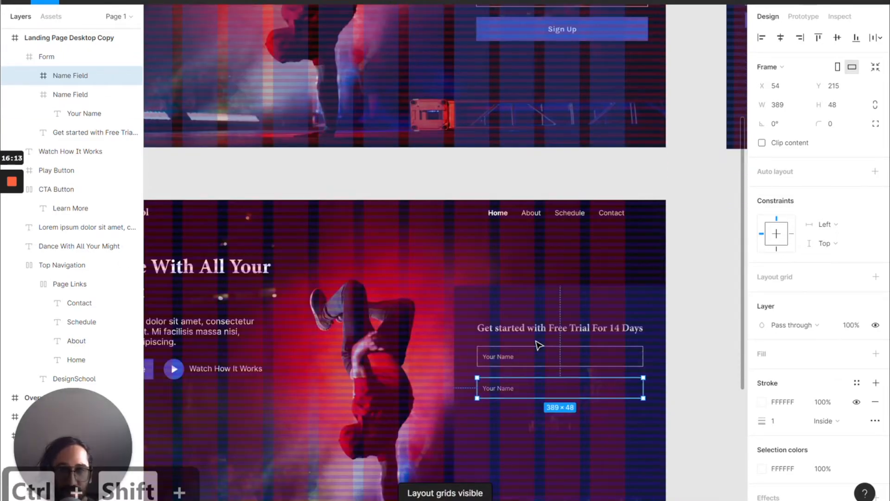
scroll(538, 345, up, 2)
scroll(533, 371, down, 1)
scroll(531, 395, up, 5)
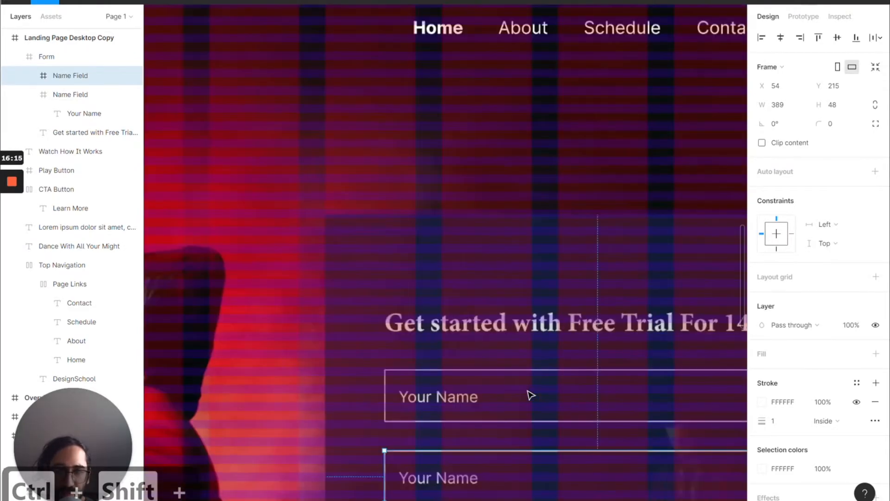
scroll(531, 395, up, 2)
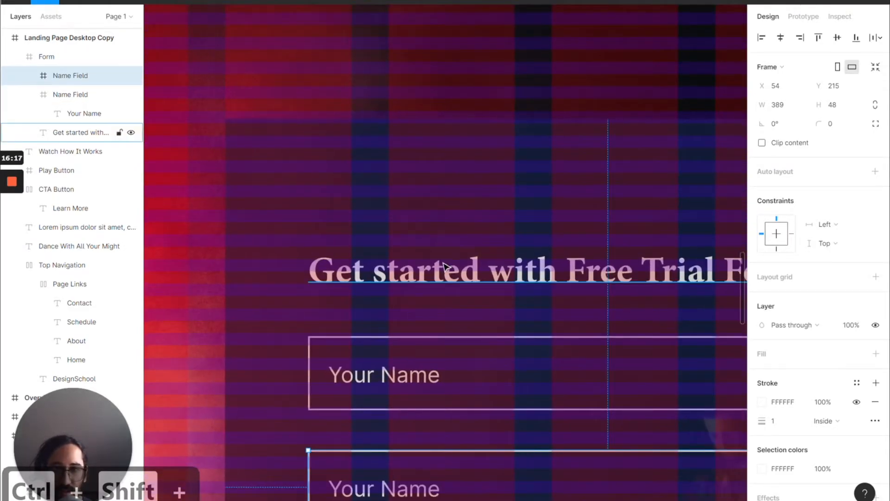
click(443, 268)
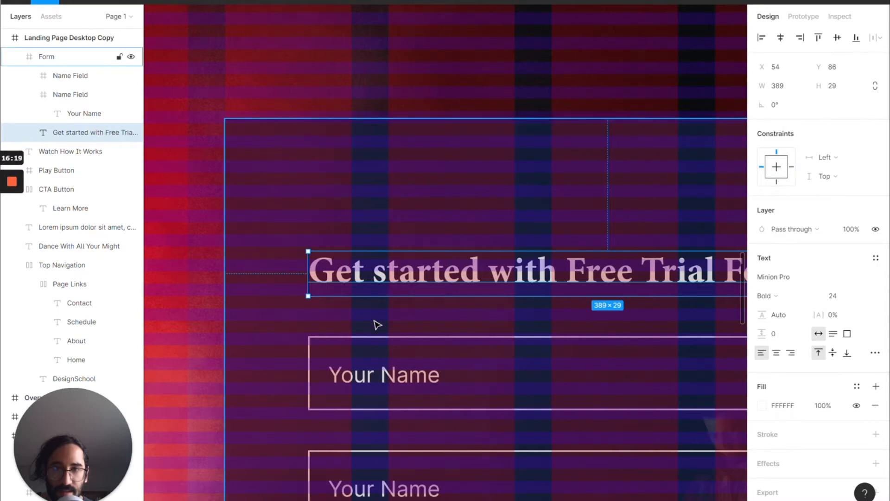
mouse_move(380, 461)
mouse_down()
mouse_move(386, 449)
mouse_move(380, 466)
mouse_up()
scroll(379, 467, down, 5)
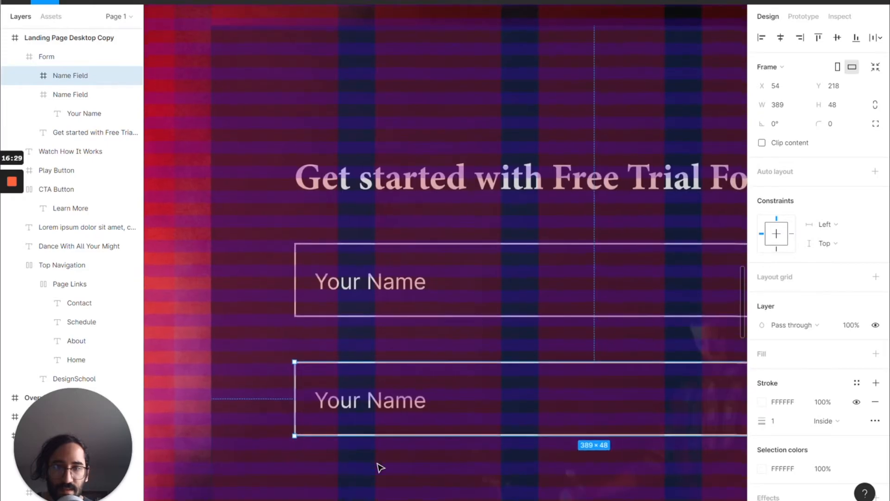
- Change the placeholder text in the lower Name Field to "Your Email"
double_click(401, 379)
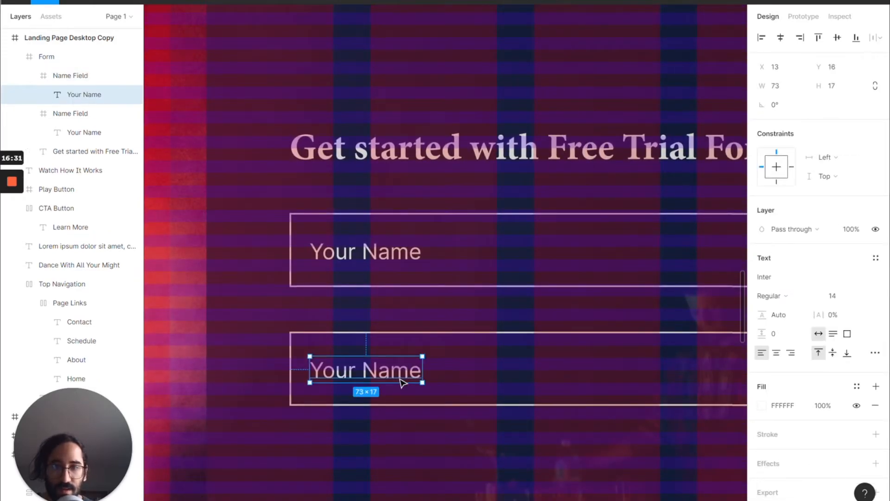
key(Return)
text(Y)
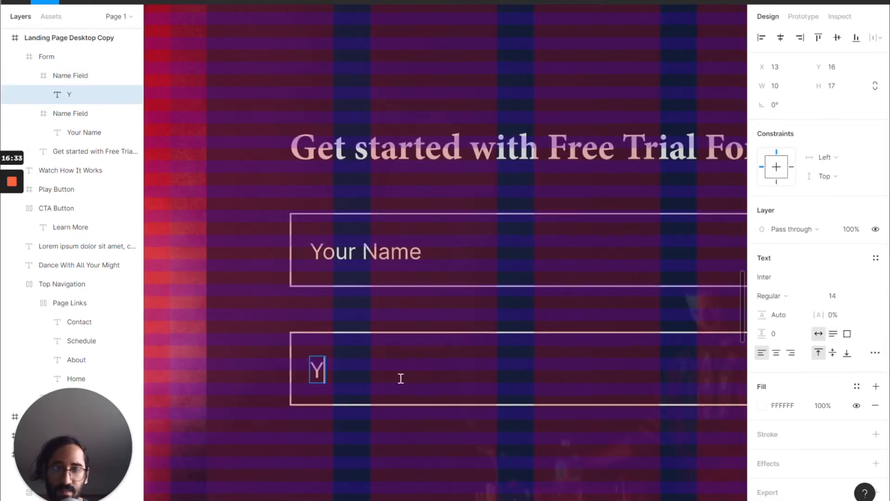
text(our Email)
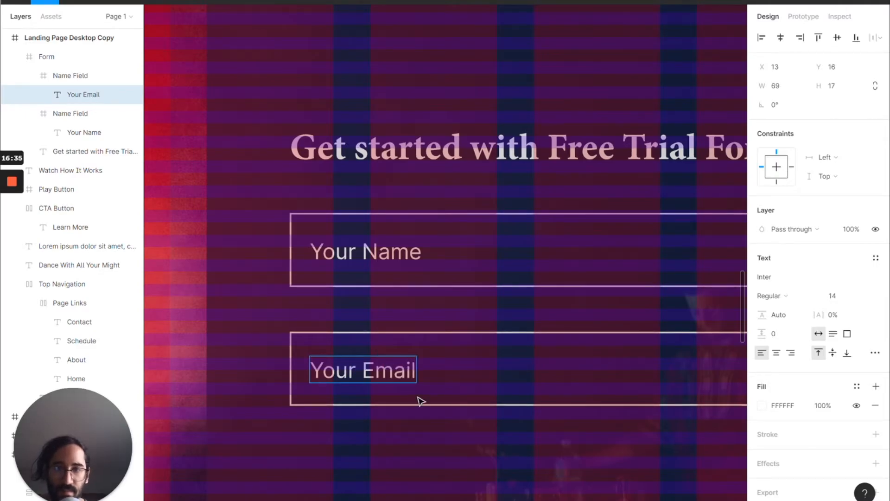
key(Escape)
scroll(430, 437, down, 5)
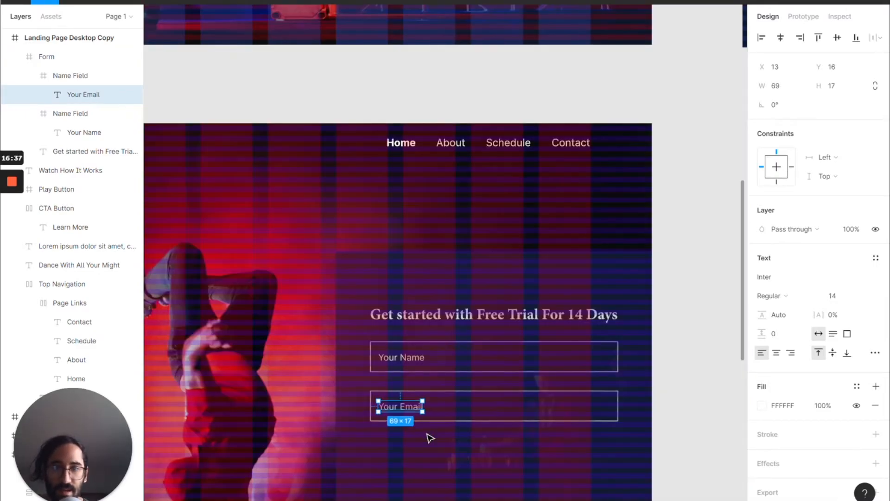
- Duplicate the "Your Email" field directly below itself at X 54, Y 292
click(455, 393)
key(ctrl+z)
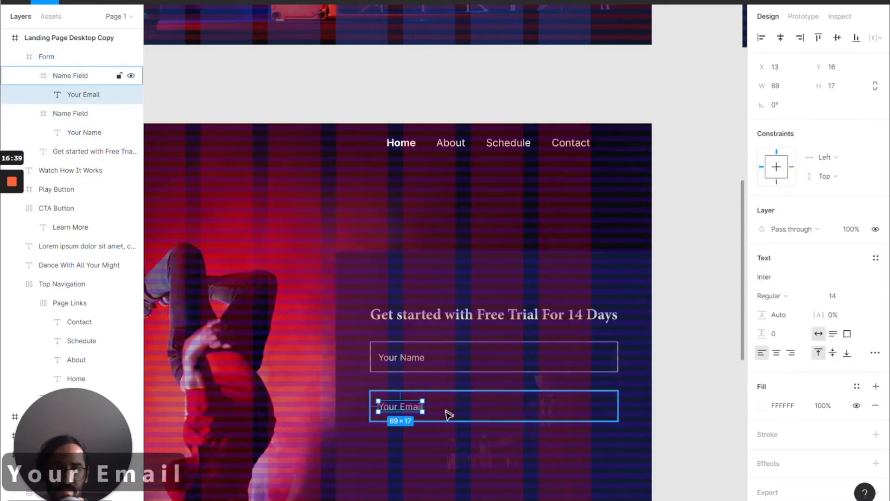
click(446, 412)
alt+drag(456, 407, 454, 453)
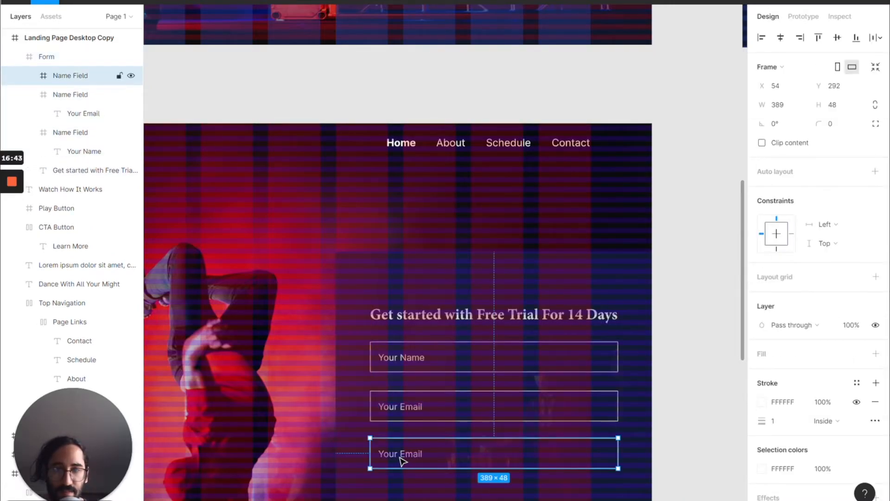
- Add auto layout to the bottom duplicate field, with Fixed horizontal resizing and a Center horizontal constraint
click(876, 171)
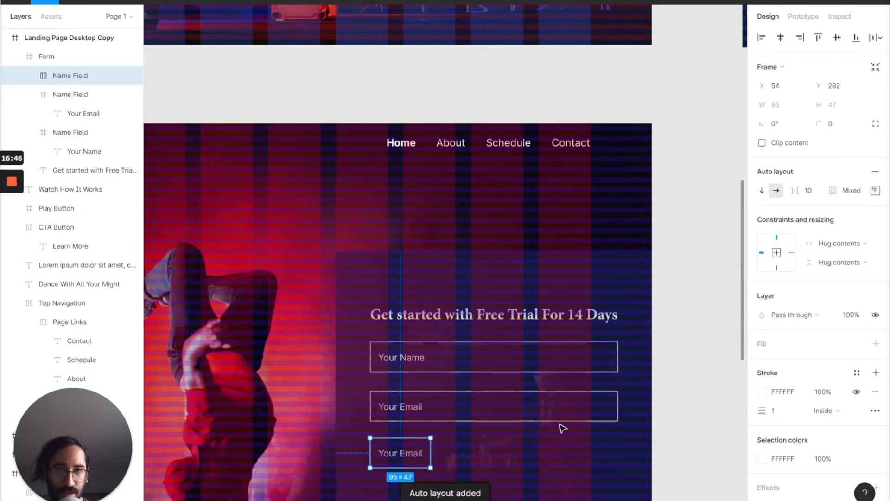
click(875, 190)
click(875, 191)
click(861, 243)
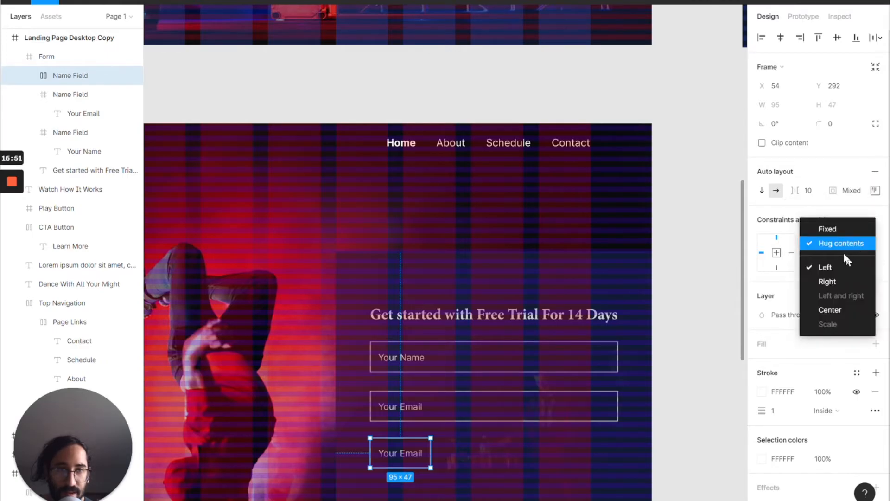
click(841, 229)
click(841, 247)
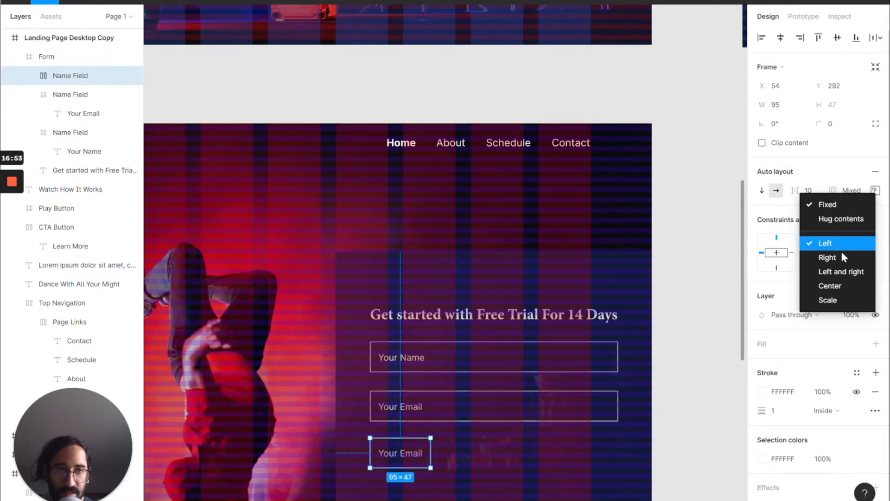
click(841, 287)
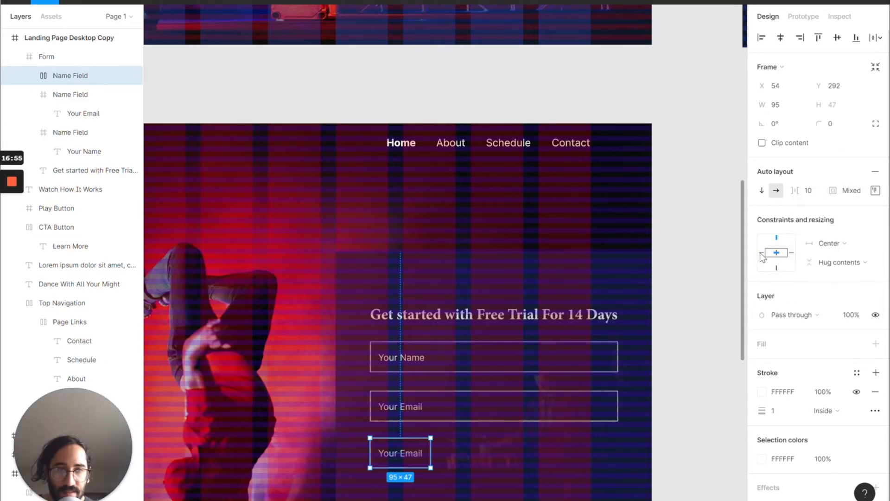
- Set the bottom field's width to 389 to match the other fields and center-align its auto layout contents
click(501, 366)
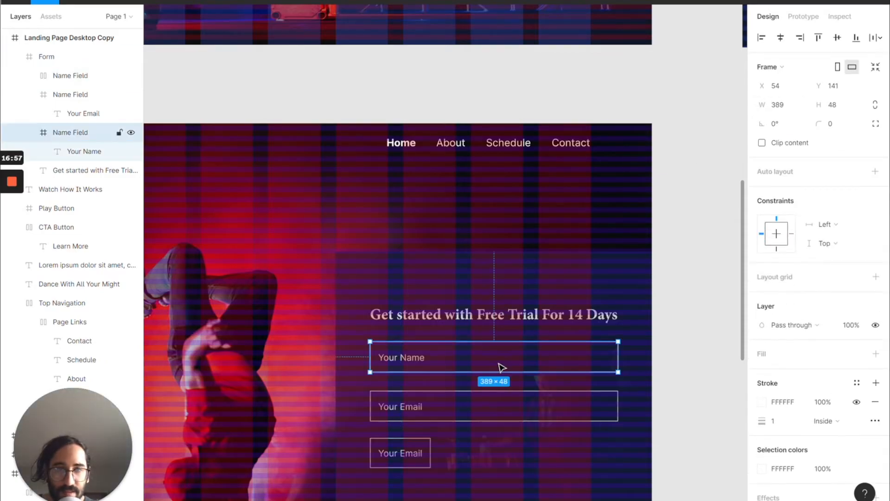
click(430, 453)
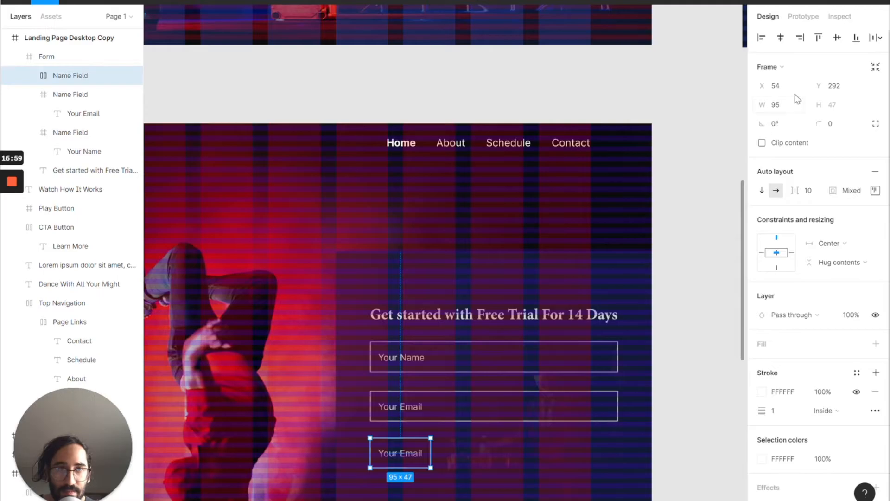
click(784, 104)
text(389)
key(Return)
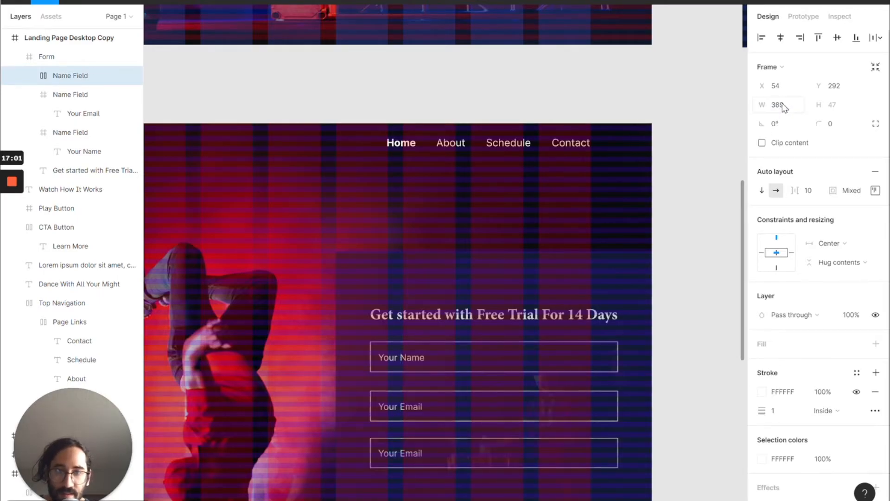
click(876, 191)
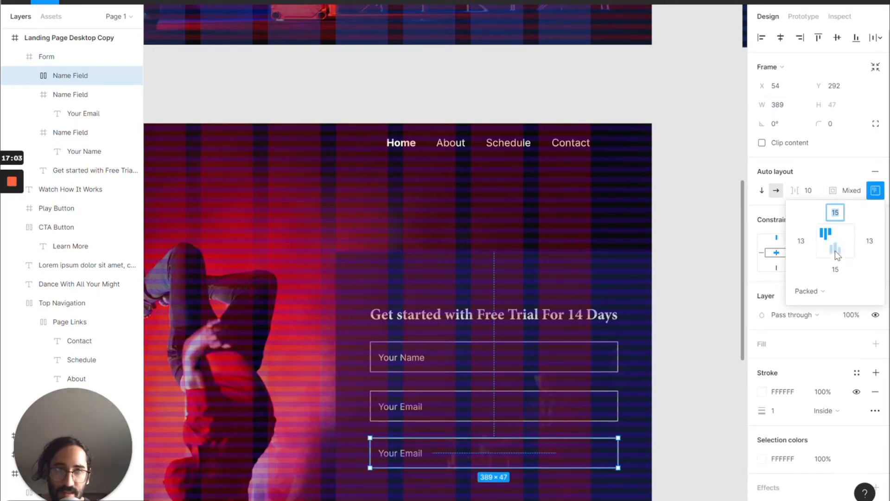
click(835, 242)
- Replace the text in the bottom field with "Sign Up" and make it bold
double_click(497, 454)
double_click(497, 454)
text(Sign Up)
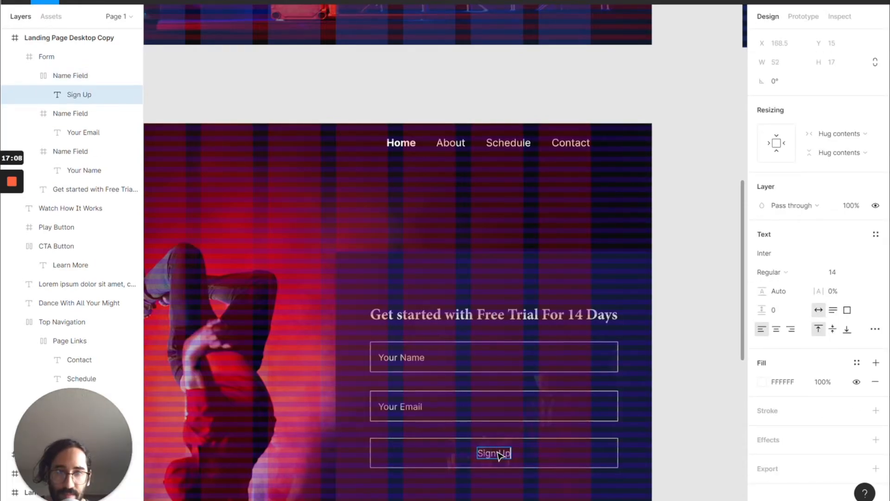
key(Escape)
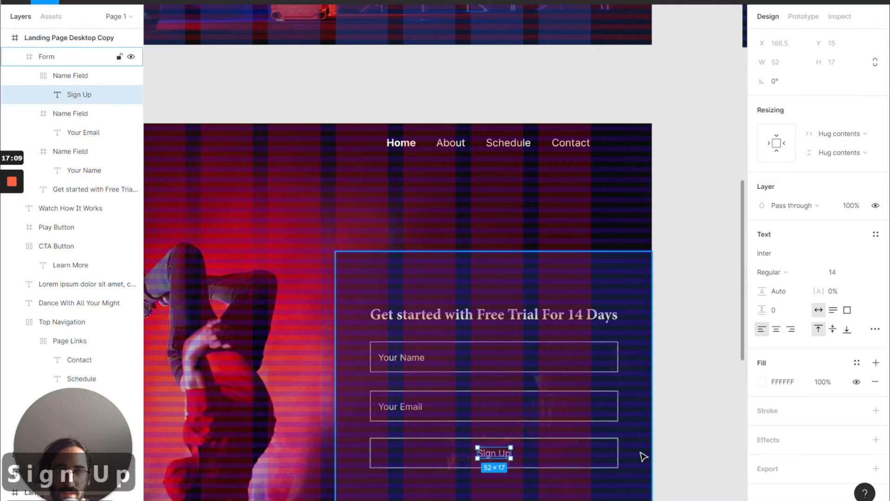
key(ctrl+b)
click(709, 384)
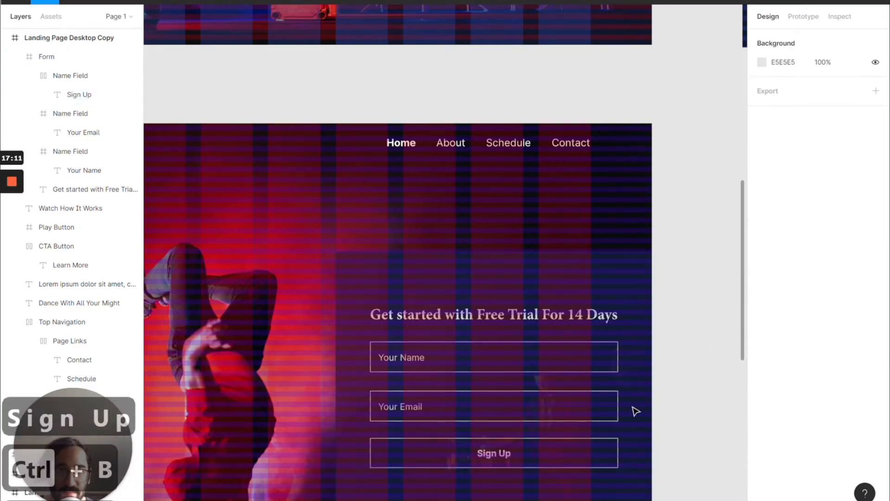
- Sample the Learn More button's color onto the stroke of the Sign Up frame and hide the layout grids
double_click(556, 446)
scroll(555, 343, up, 3)
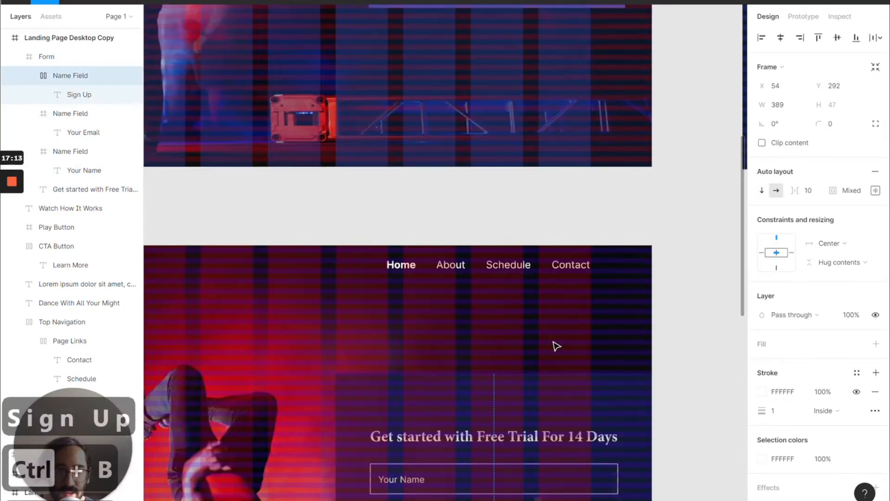
scroll(554, 344, down, 5)
scroll(552, 335, left, 4)
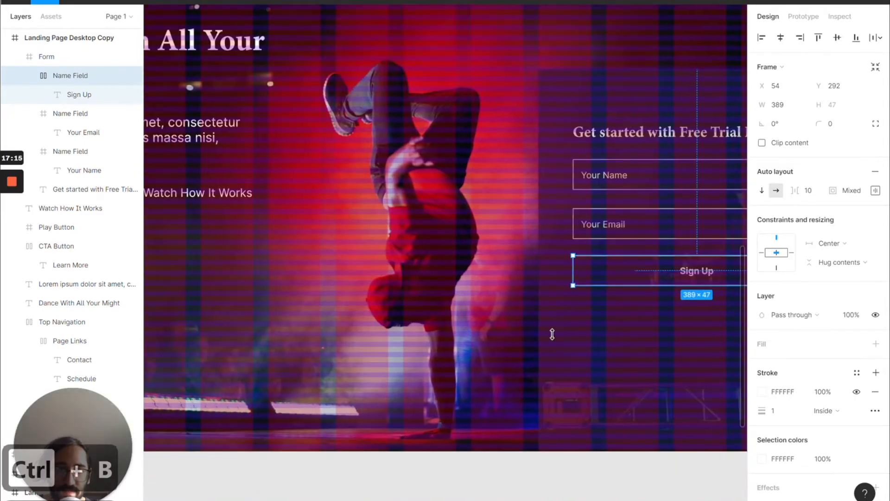
scroll(553, 334, down, 3)
key(i)
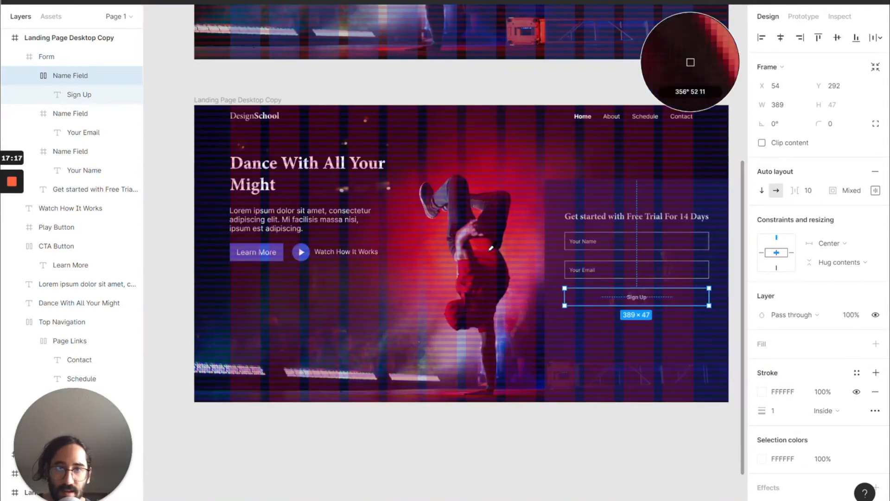
click(276, 245)
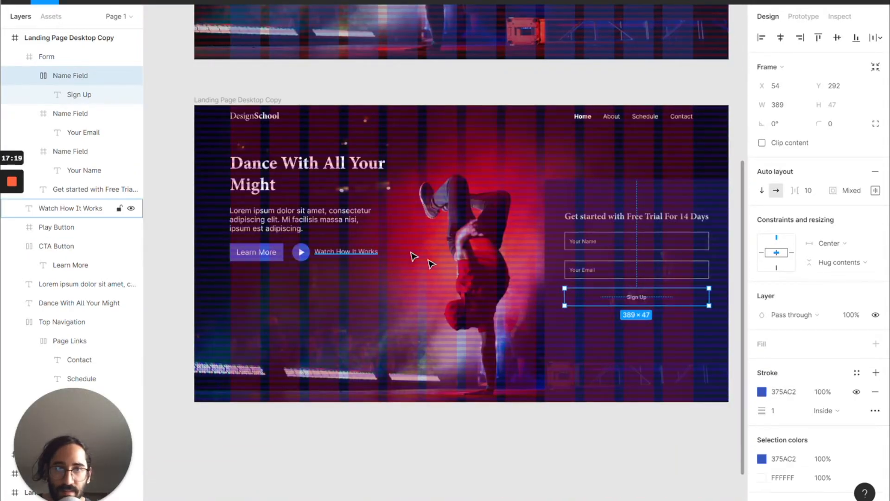
key(ctrl+shift+4)
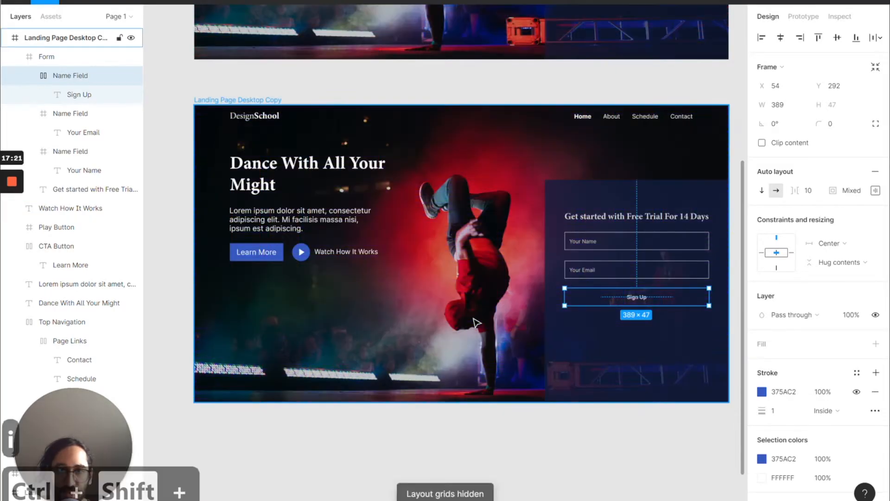
- Resample the Learn More button's true blue, 3150AC, and use it as the Sign Up frame's fill instead of a stroke
key(i)
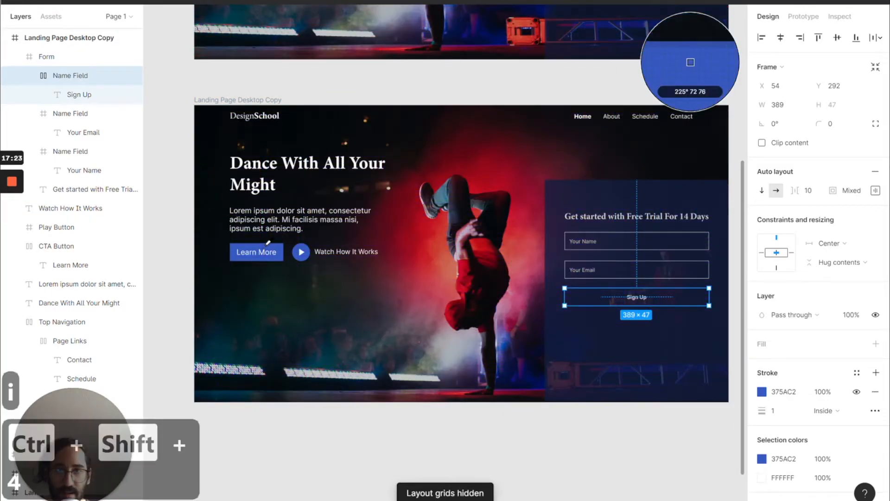
click(271, 246)
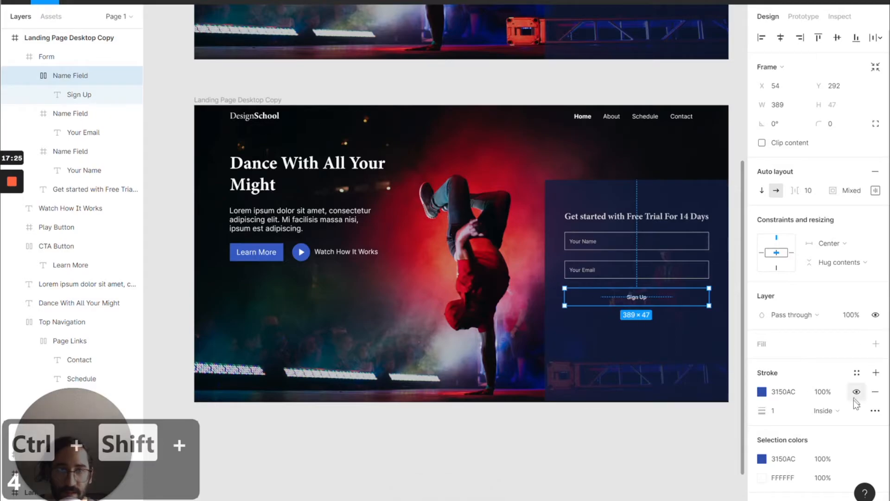
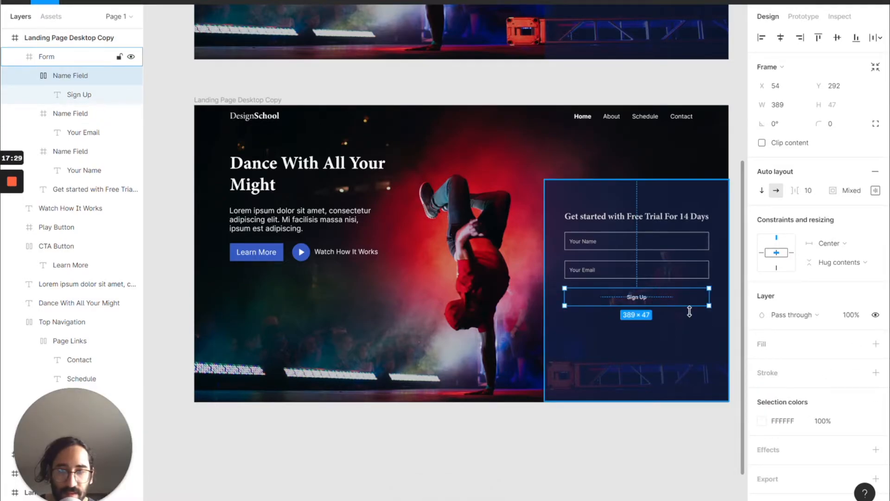
key(ctrl+z)
key(ctrl+z)
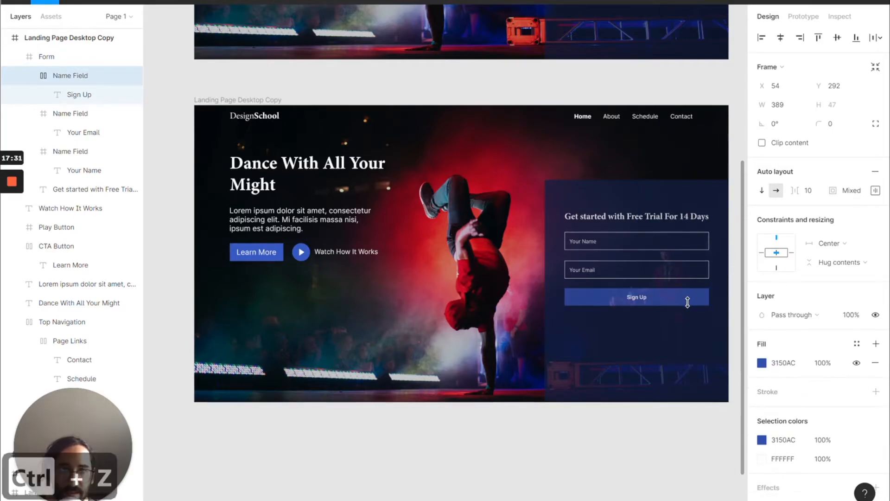
key(ctrl+z)
- Try a layer opacity of 60% on the Form panel and settle on 90%
scroll(650, 332, up, 3)
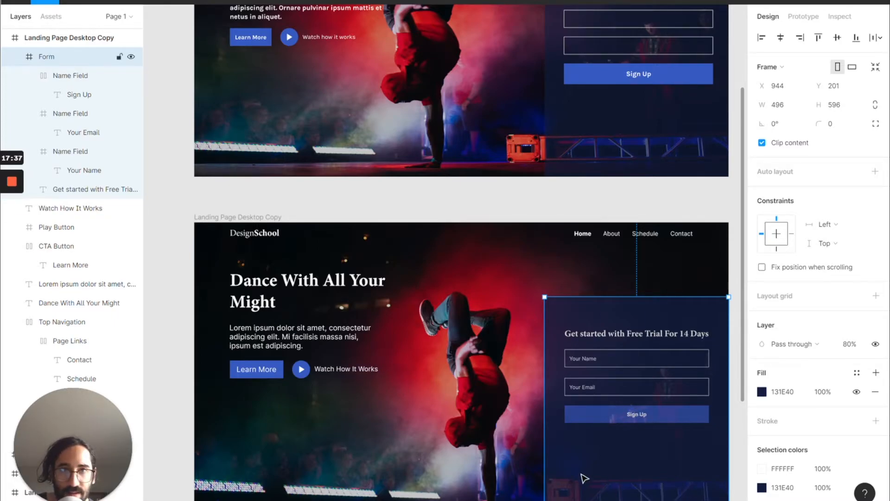
click(499, 367)
click(554, 315)
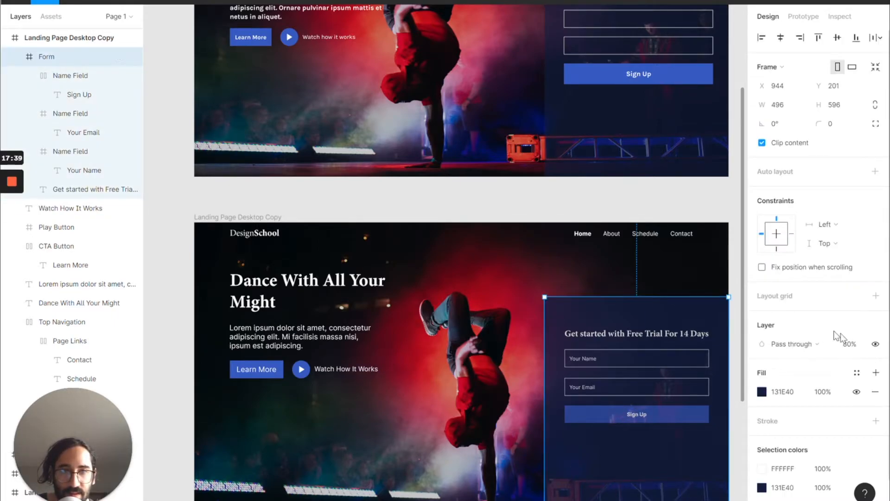
click(852, 345)
key(Return)
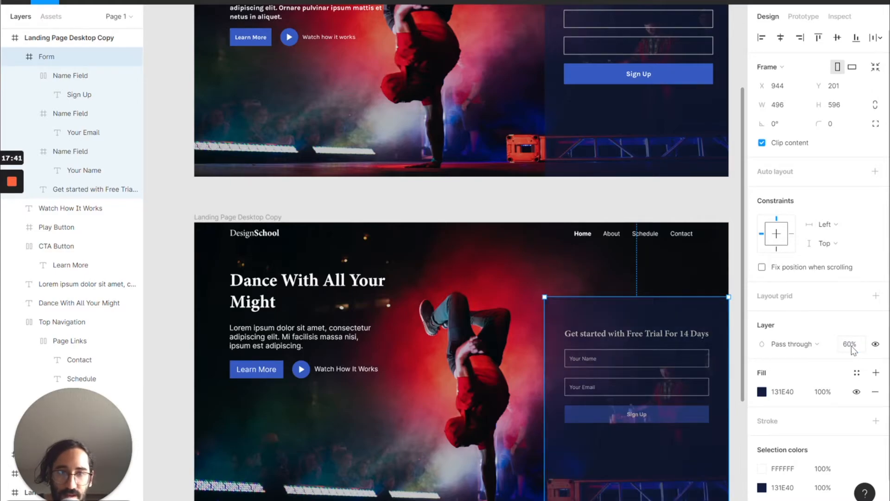
text(90)
key(Return)
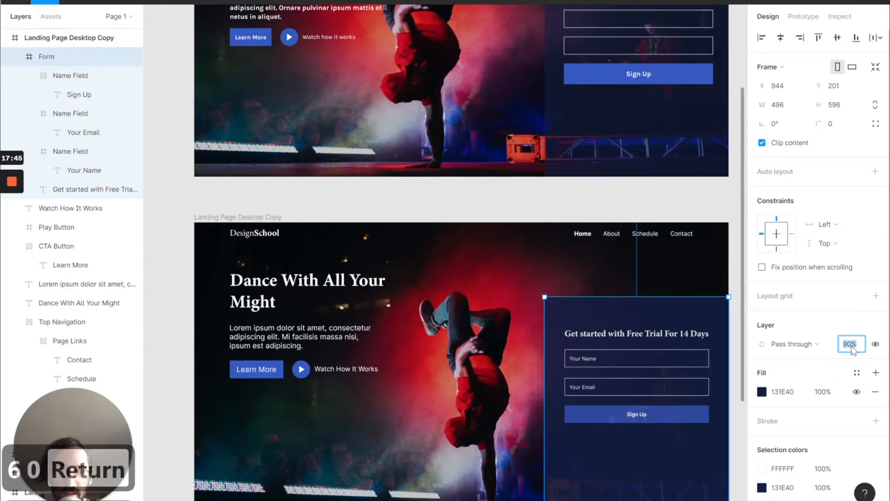
- Set the Form panel's layer opacity to 80% and compare it with the reference landing page
text(80)
key(Return)
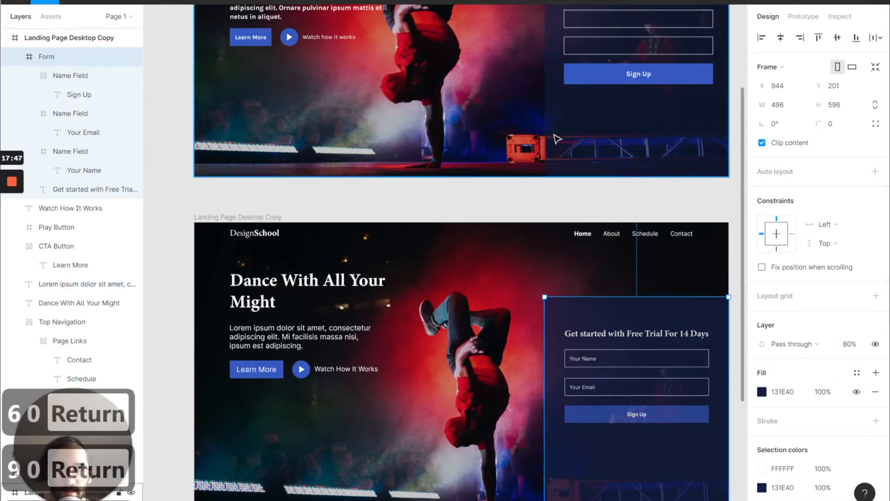
click(557, 139)
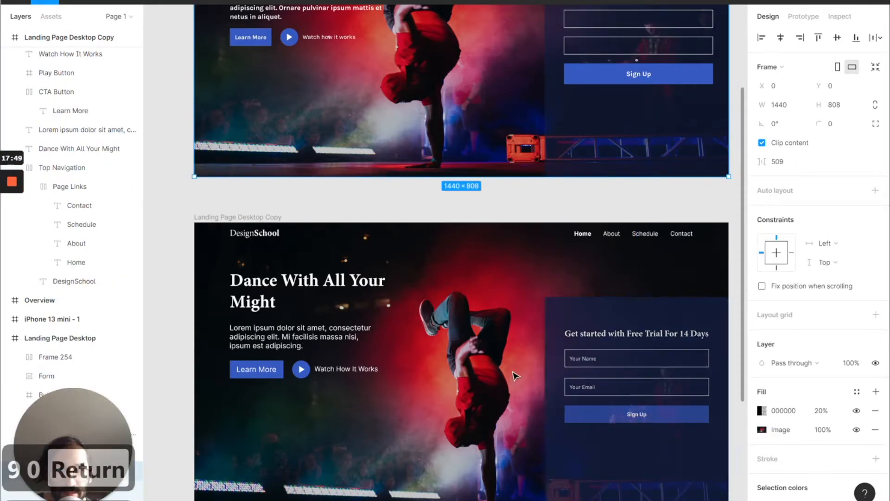
scroll(422, 267, up, 1)
scroll(424, 269, down, 2)
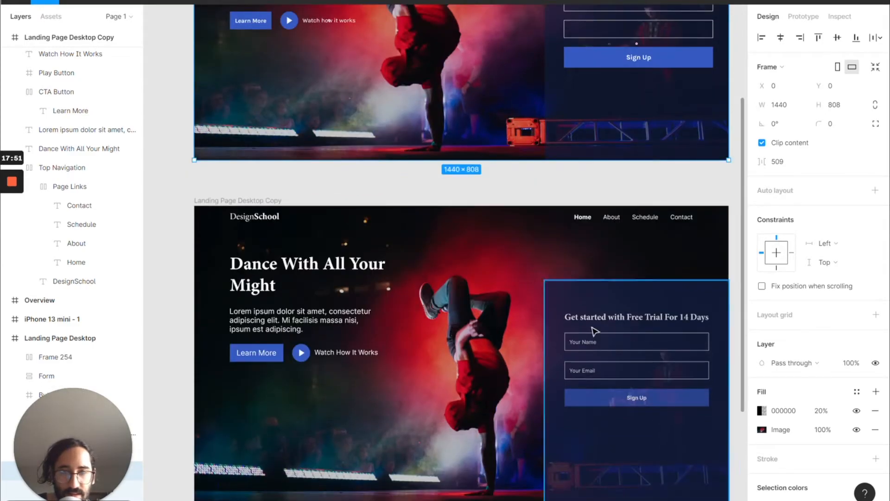
- Examine how the reference form's Sign Up button, content group and background rectangle are layered compared with the copy's Form panel
click(591, 302)
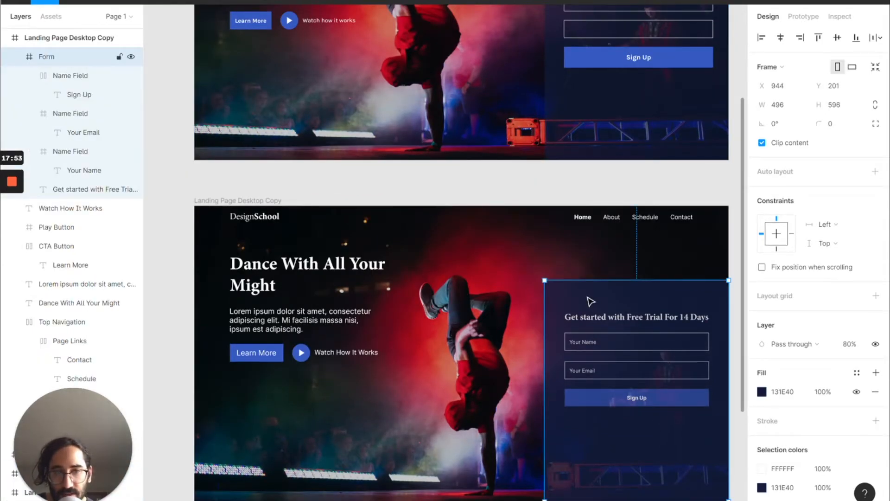
scroll(591, 302, down, 1)
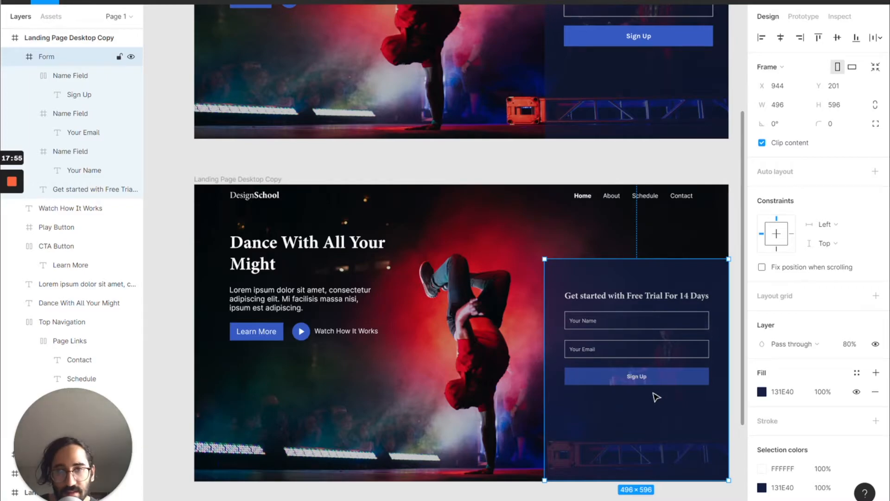
scroll(607, 84, up, 3)
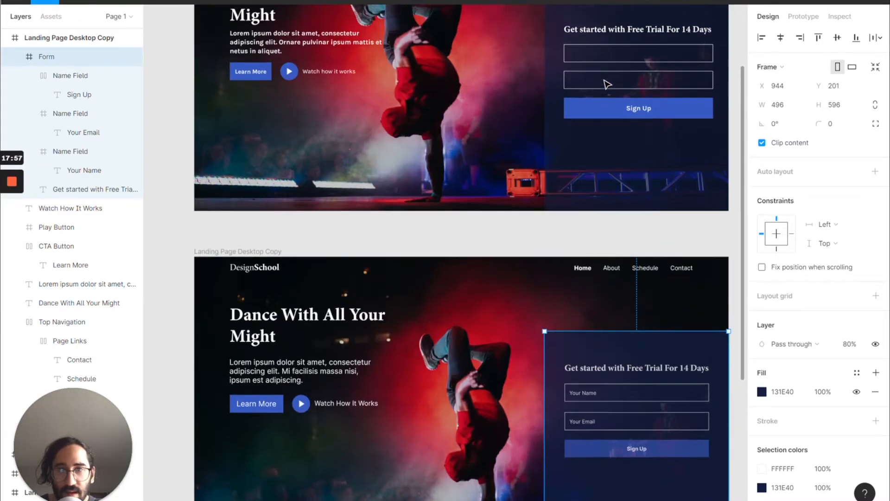
click(607, 450)
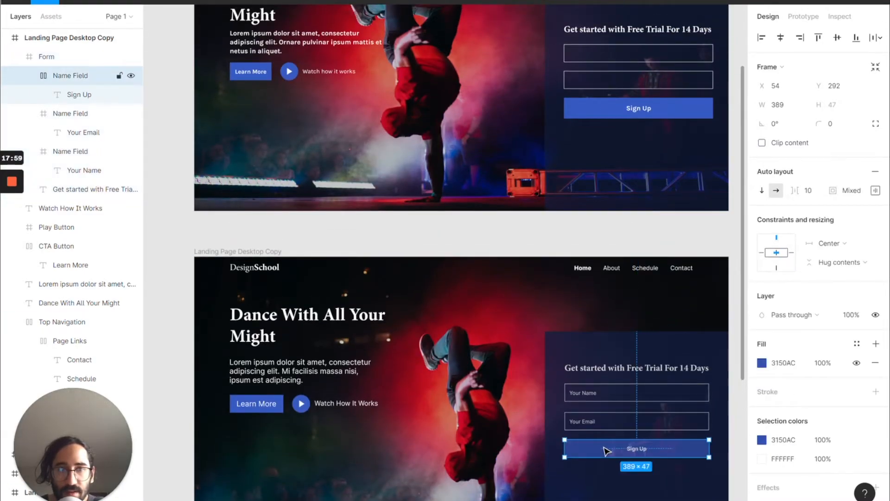
double_click(606, 112)
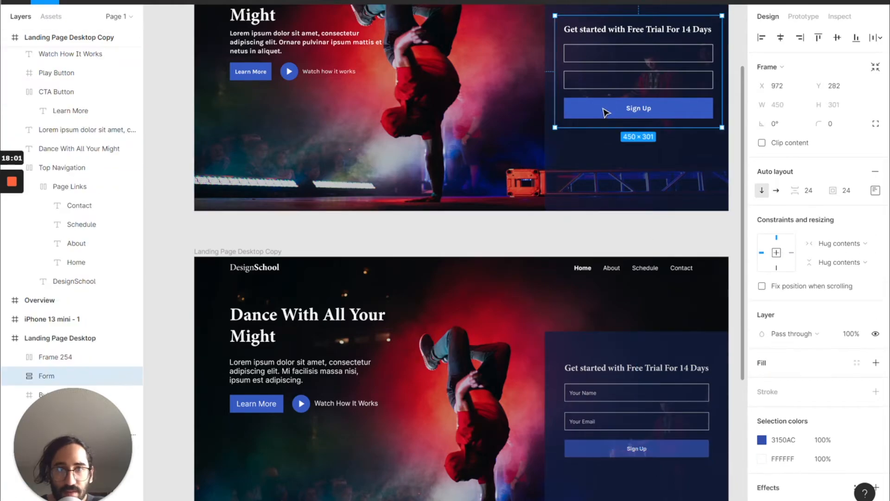
scroll(605, 111, up, 2)
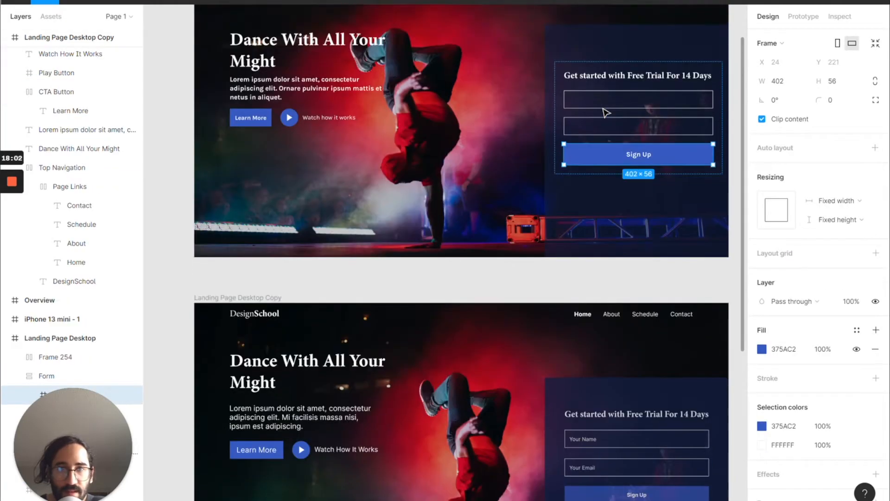
click(585, 64)
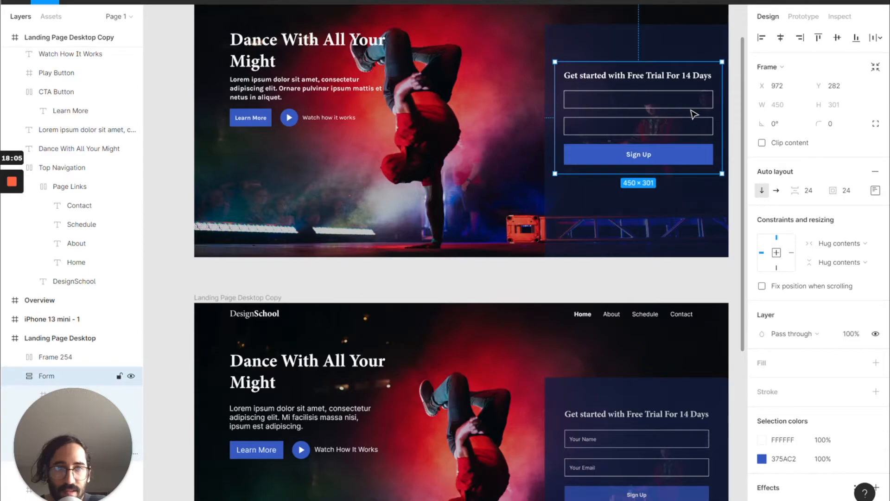
click(598, 45)
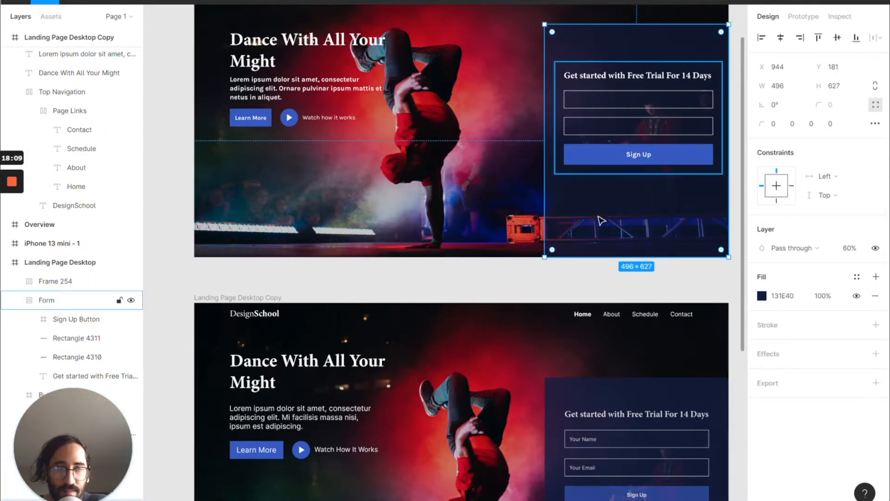
- Frame the Free Trial heading, both input fields and the Sign Up button together and name the frame "COntent"
scroll(628, 398, down, 3)
click(618, 345)
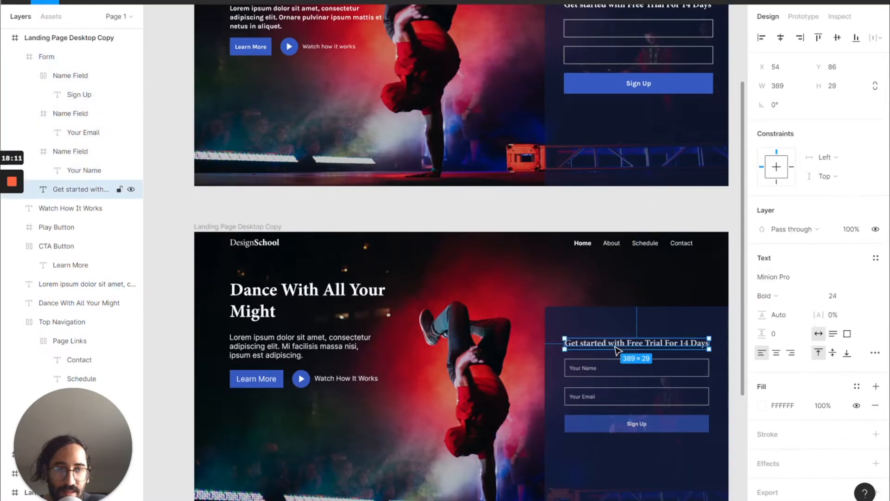
shift+click(618, 368)
shift+click(617, 395)
shift+click(622, 423)
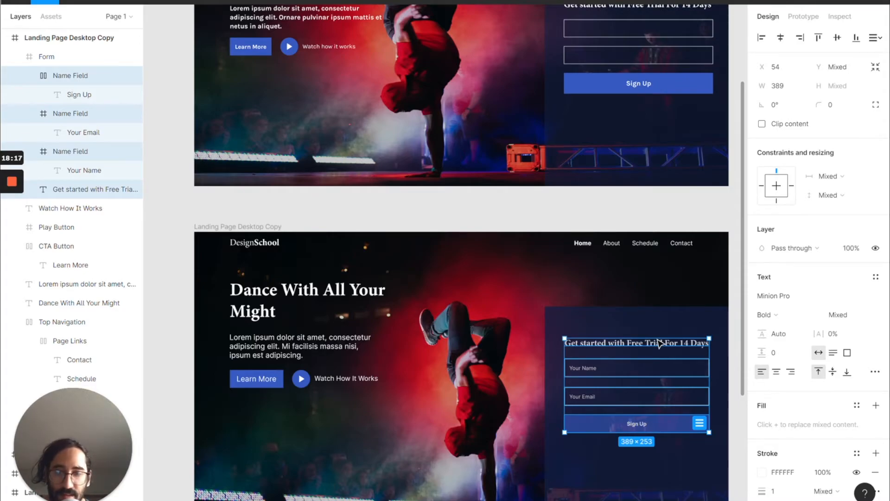
key(ctrl+alt+g)
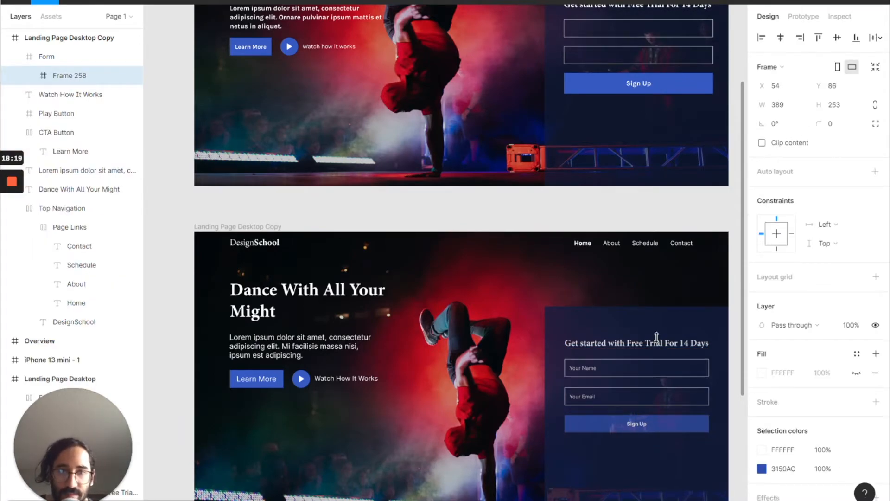
double_click(70, 75)
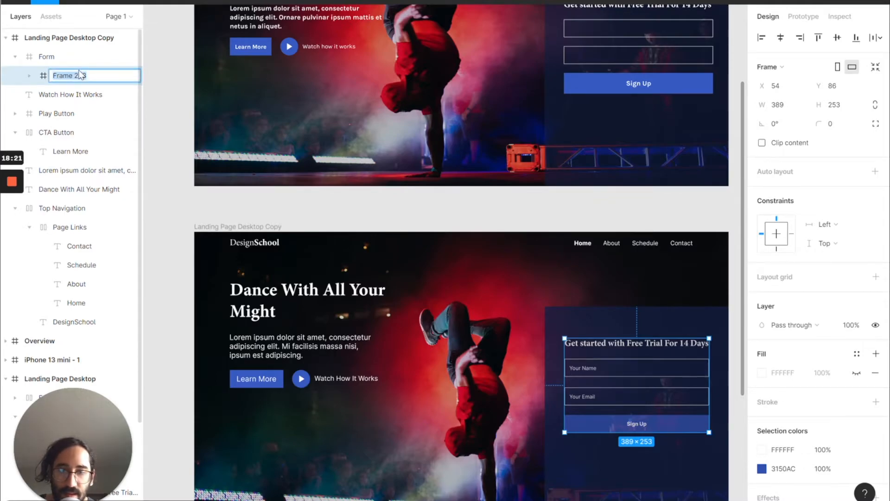
text(COntent)
key(Return)
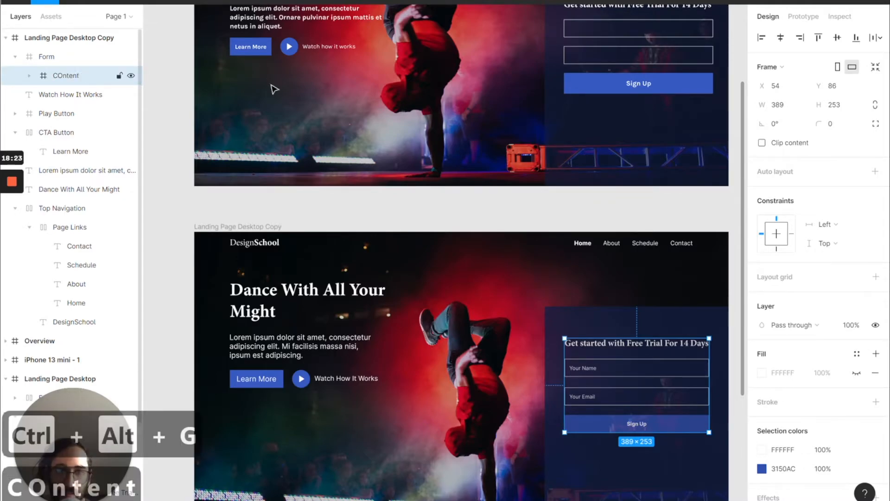
- Copy the fill color 131E40 from the reference form's background rectangle onto the Form panel's fill
click(388, 312)
click(562, 341)
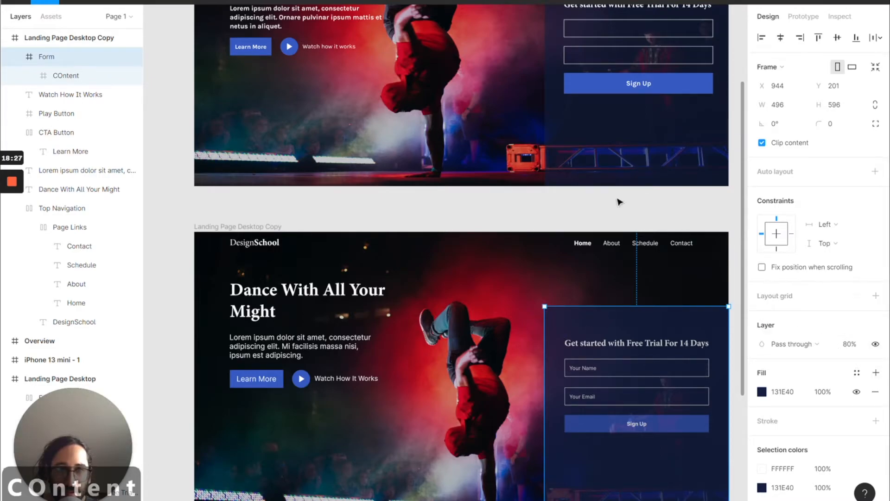
scroll(598, 181, down, 3)
scroll(577, 167, up, 7)
click(576, 172)
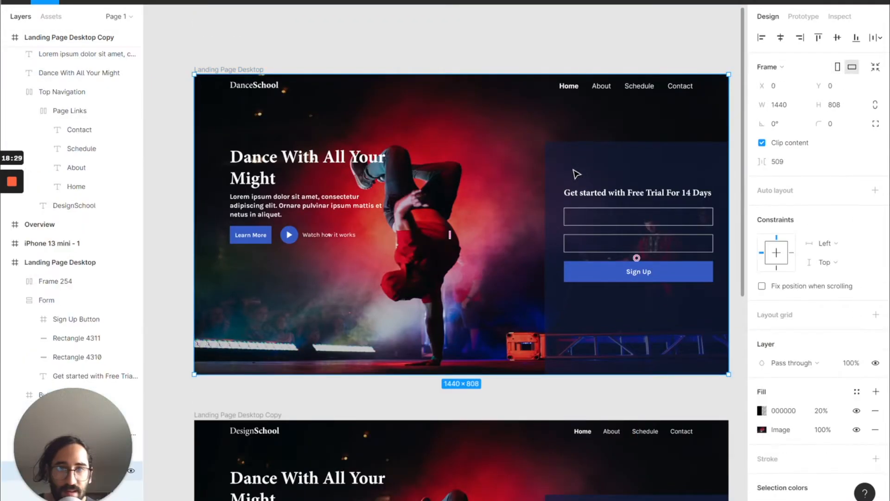
click(576, 174)
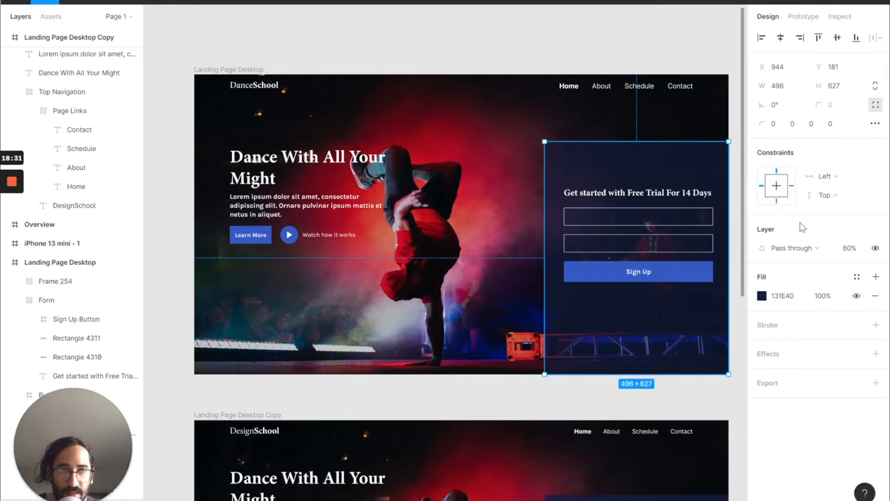
click(792, 299)
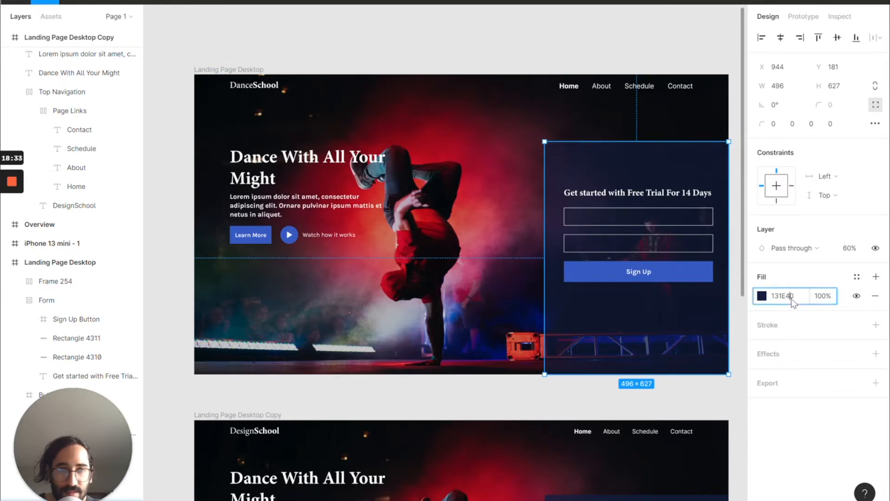
scroll(587, 291, up, 6)
scroll(587, 291, down, 8)
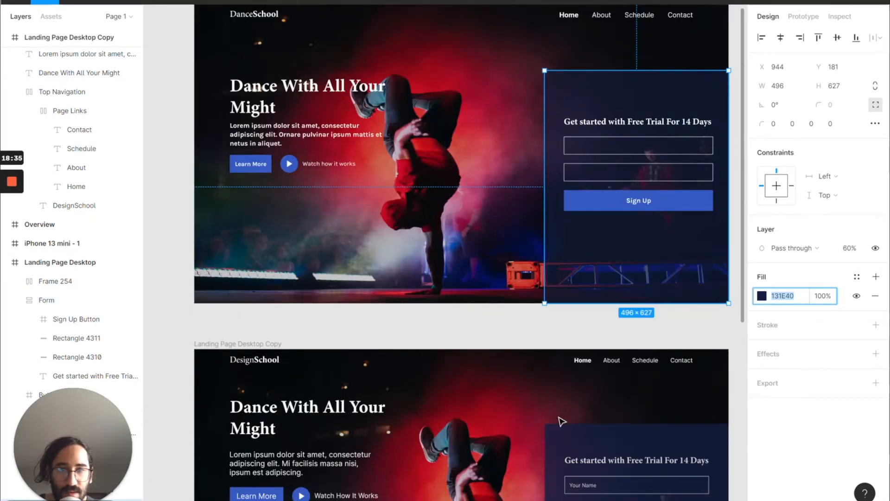
click(561, 432)
click(784, 394)
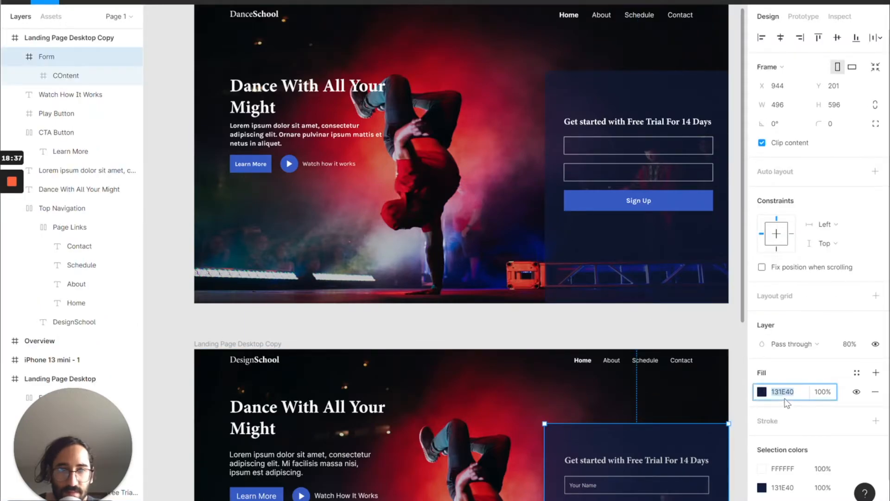
key(ctrl+c)
key(ctrl+v)
- Set the Form panel's layer opacity to 60%
click(850, 345)
text(60)
key(Return)
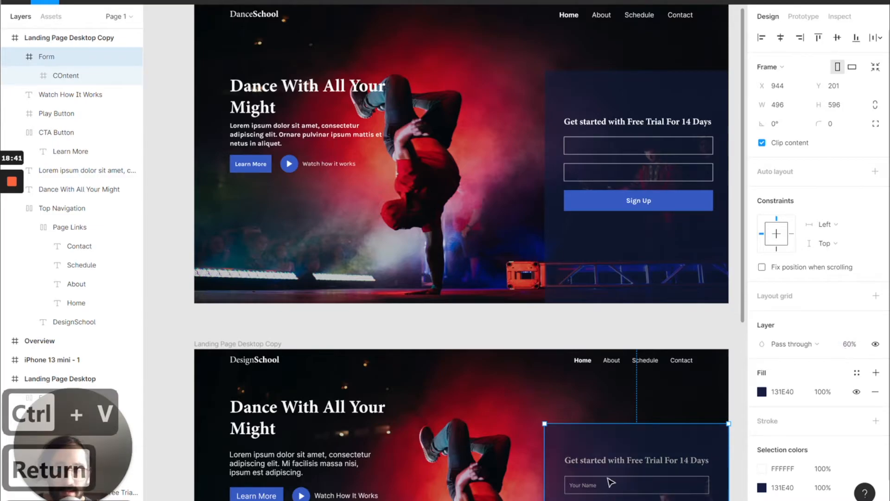
scroll(508, 392, down, 2)
scroll(506, 391, down, 3)
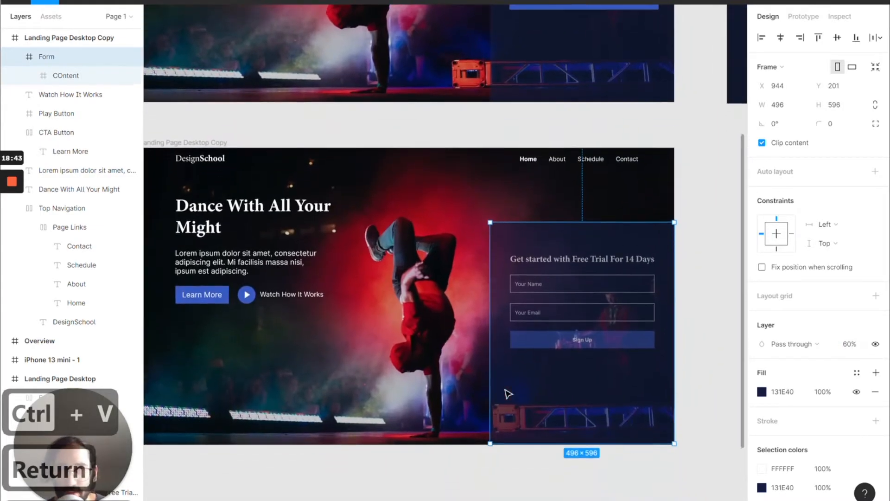
scroll(514, 97, up, 2)
scroll(518, 101, up, 10)
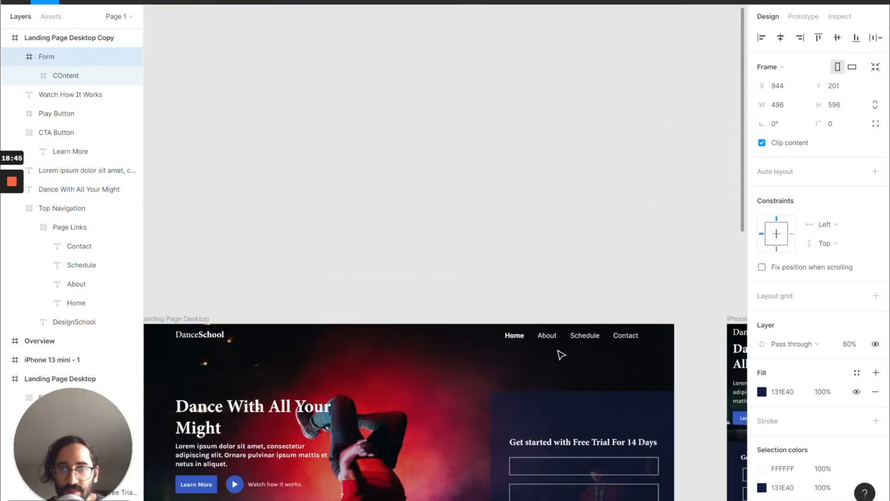
scroll(563, 354, down, 2)
click(536, 371)
drag(536, 371, 89, 302)
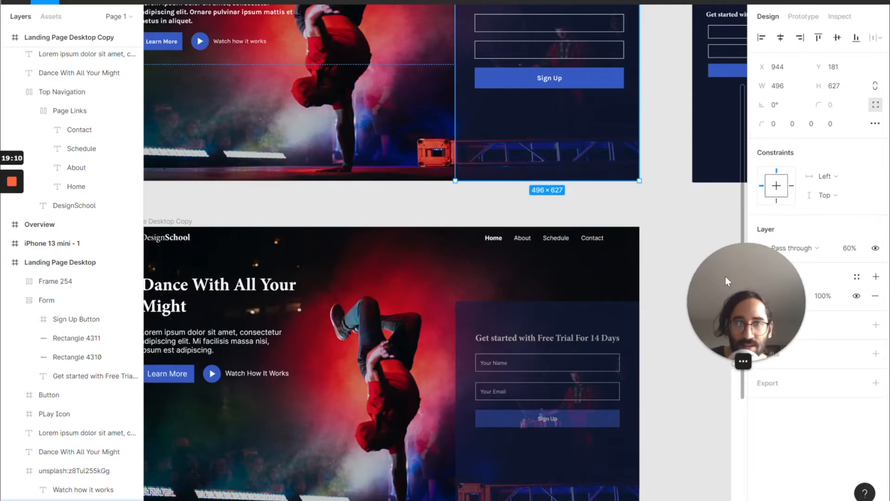
scroll(523, 111, up, 2)
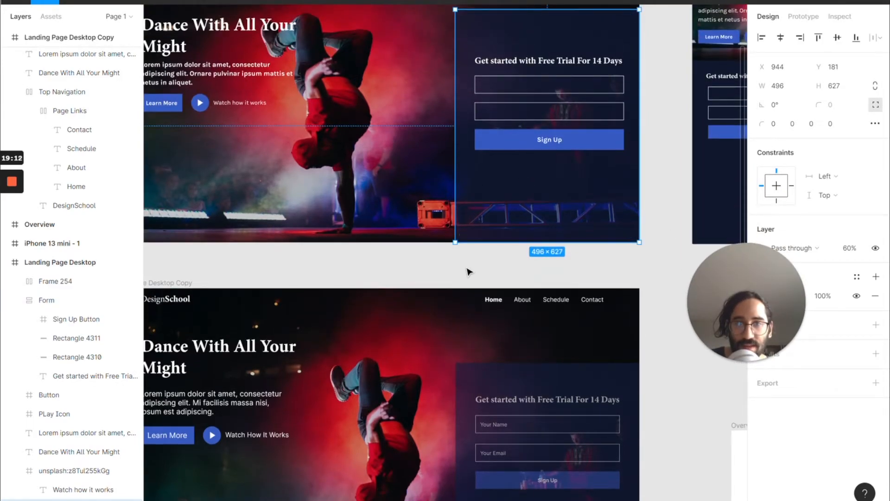
scroll(470, 270, down, 3)
- Move the COntent frame out of the Form frame so it sits directly above it in the layer order
click(479, 309)
scroll(479, 309, left, 2)
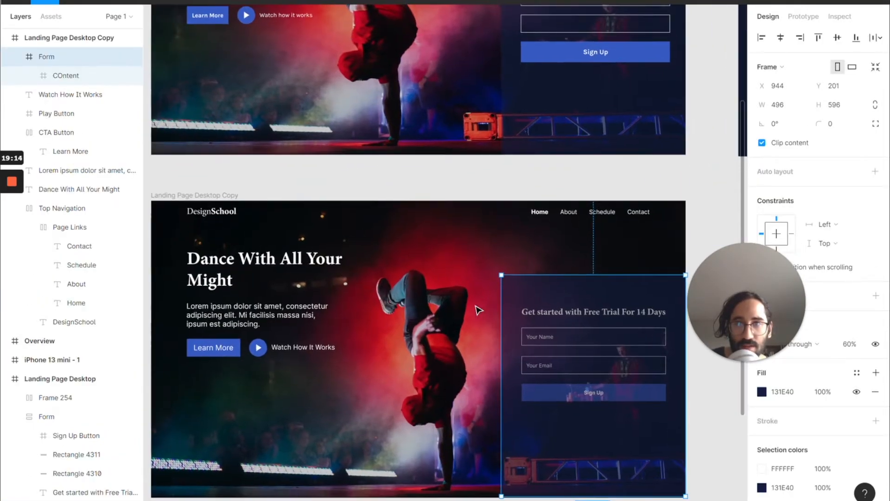
click(87, 78)
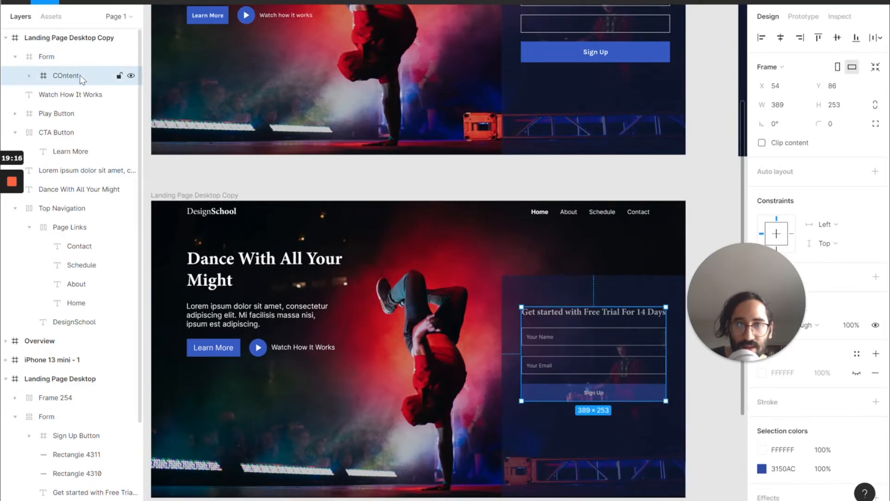
drag(80, 75, 71, 49)
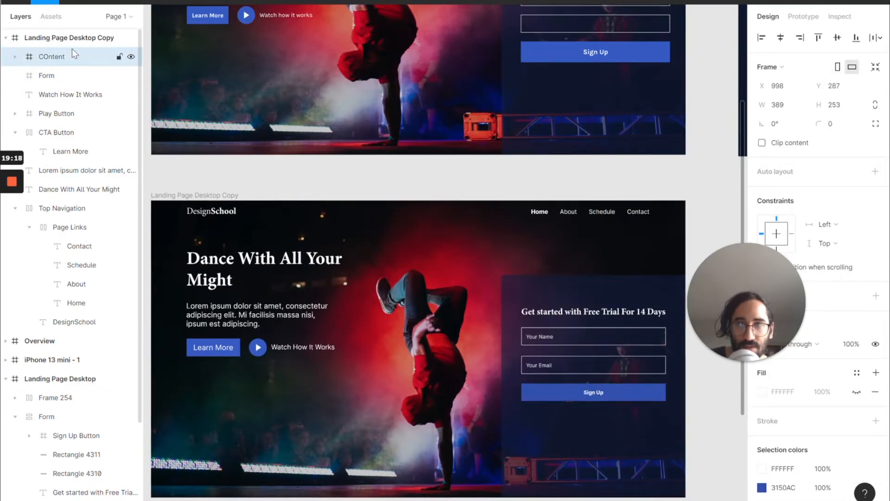
click(41, 79)
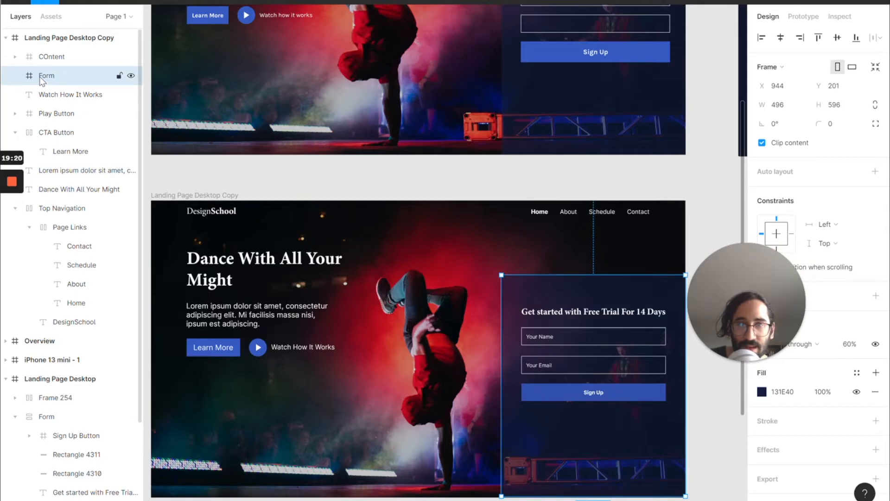
- Rename the COntent frame "From Content" and the Form frame "Form Background"
click(643, 375)
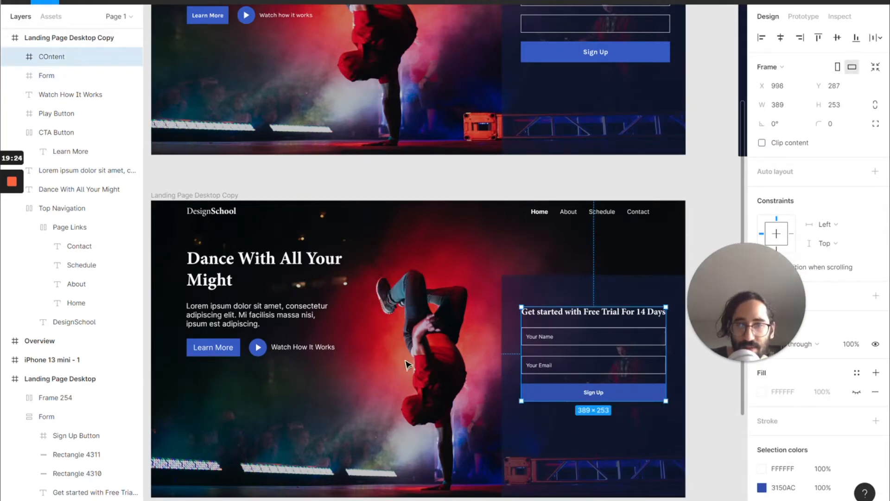
double_click(51, 56)
text(From Co)
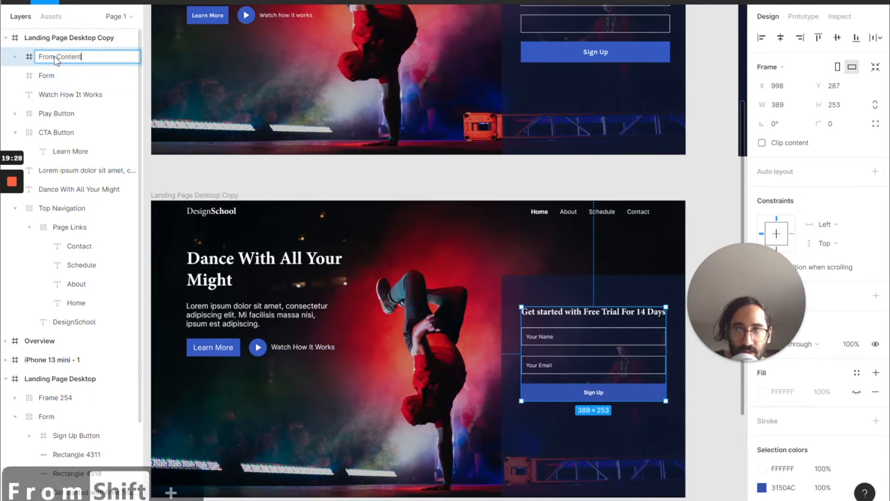
double_click(54, 77)
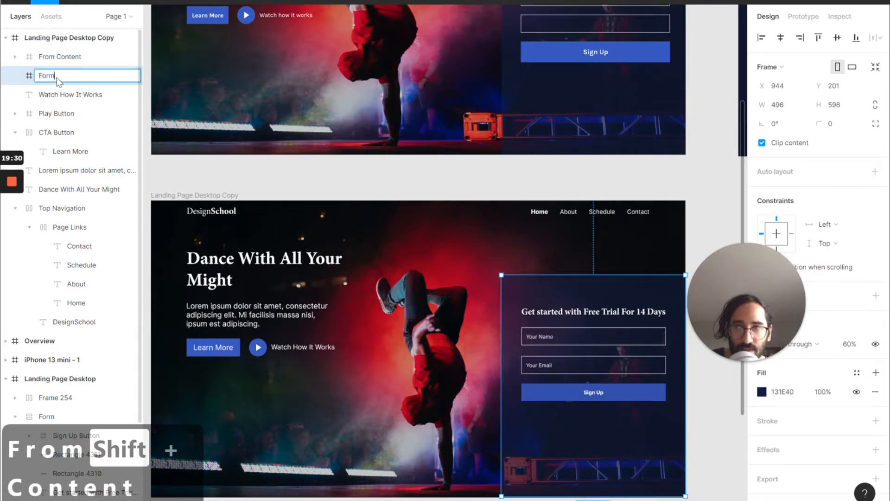
text(Background)
key(Return)
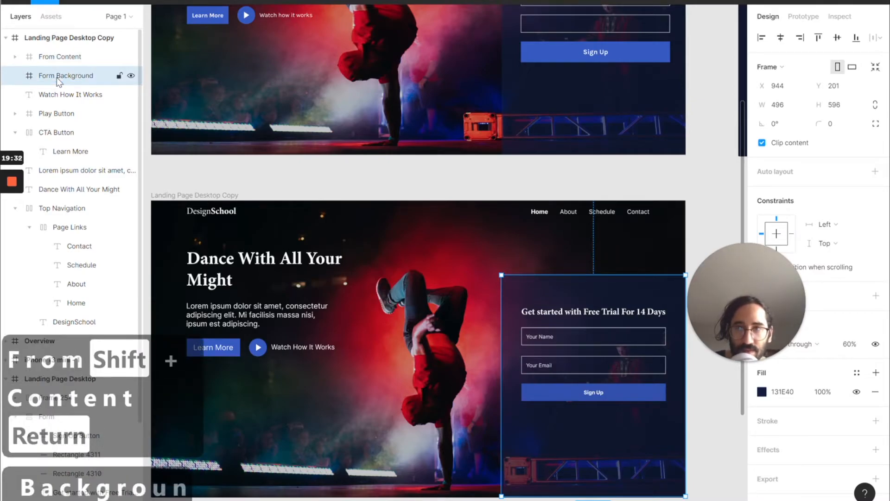
- Frame the From Content and Form Background layers together and name the new frame "Form"
shift+click(57, 60)
key(ctrl+alt+g)
double_click(57, 57)
text(Form)
key(Return)
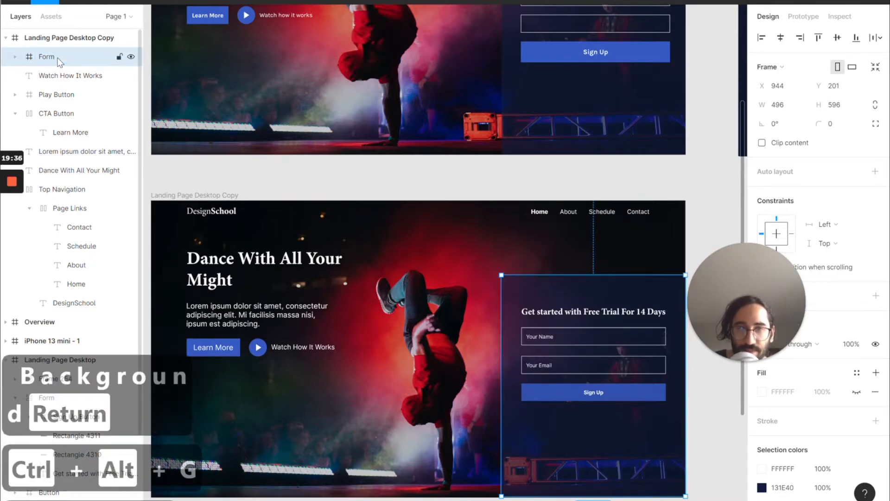
click(693, 184)
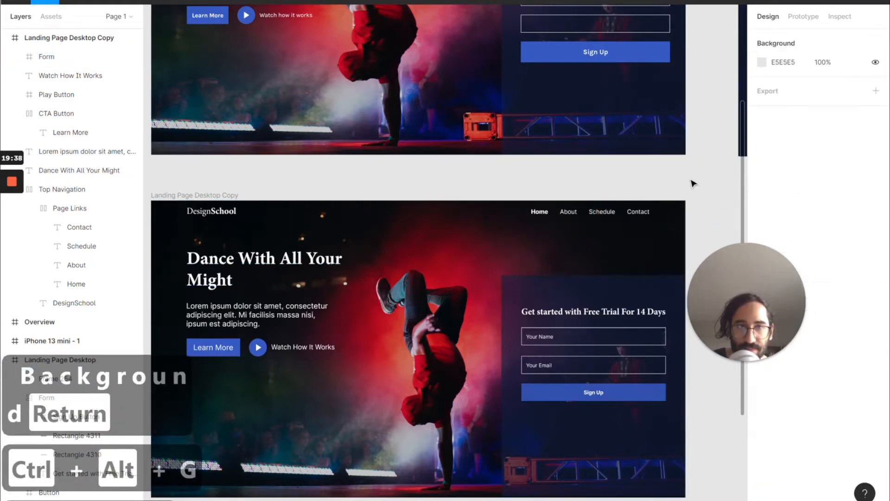
- Add an iPhone 13 mini frame, 375 × 812, directly below the reference mobile frame and beside Landing Page Desktop Copy
scroll(693, 183, down, 3)
scroll(646, 261, up, 1)
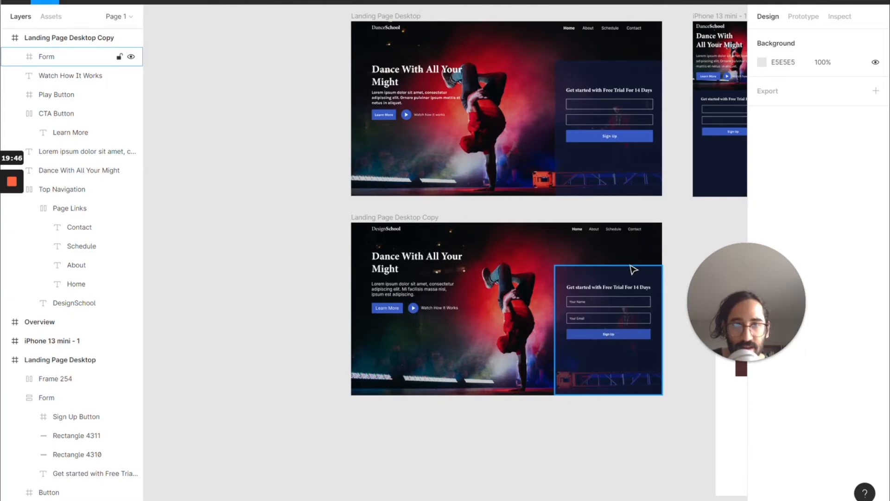
scroll(645, 262, up, 2)
scroll(646, 263, right, 1)
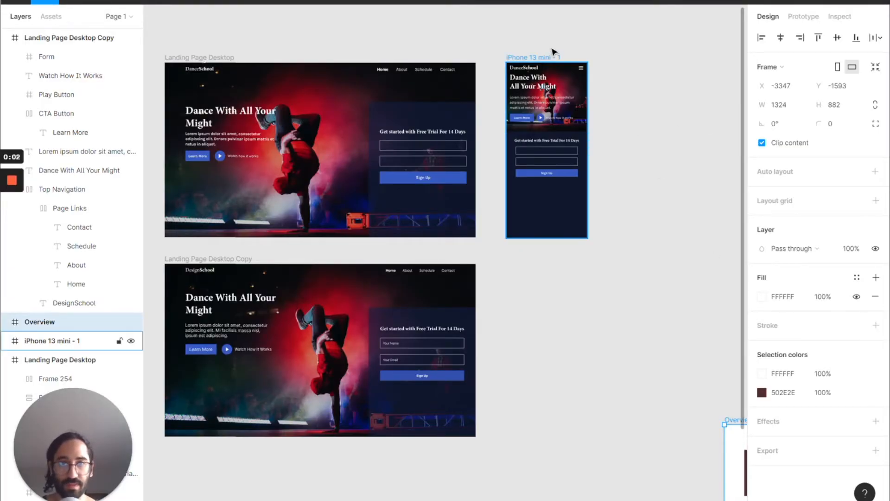
click(531, 264)
key(f)
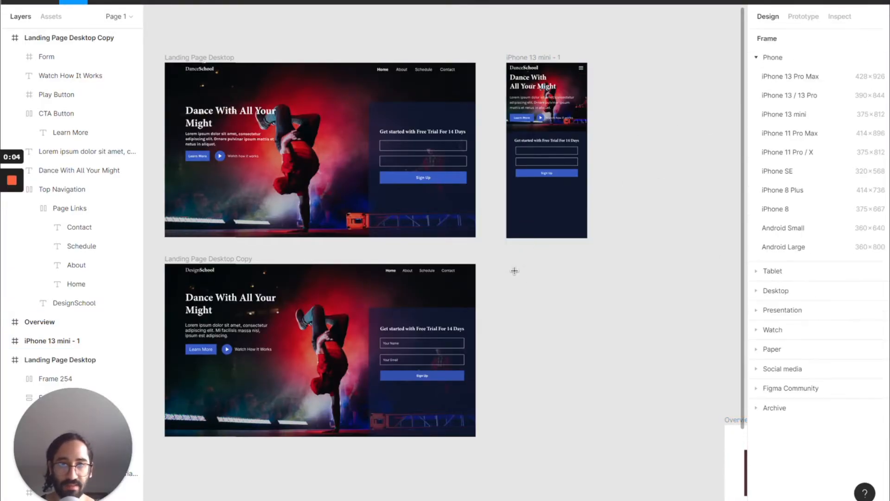
click(793, 113)
drag(619, 268, 530, 357)
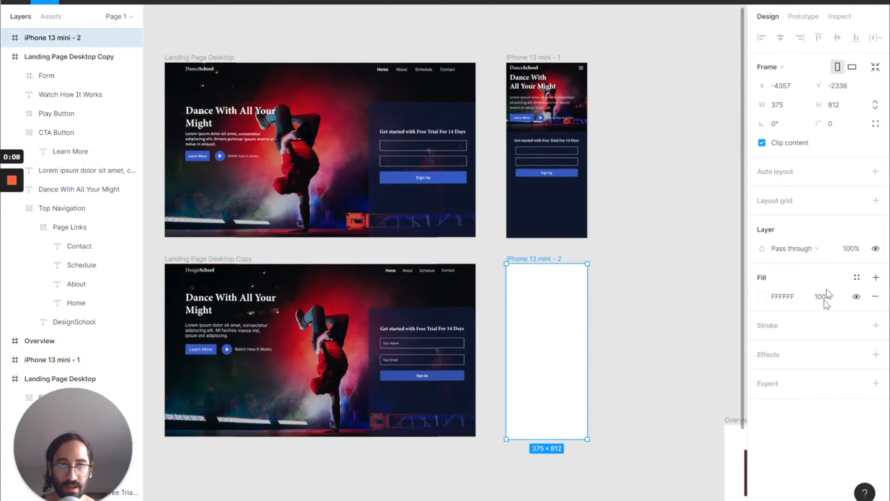
- Fill the new mobile frame with the dark navy 0F172C sampled from the reference mobile frame's background
click(857, 278)
click(832, 272)
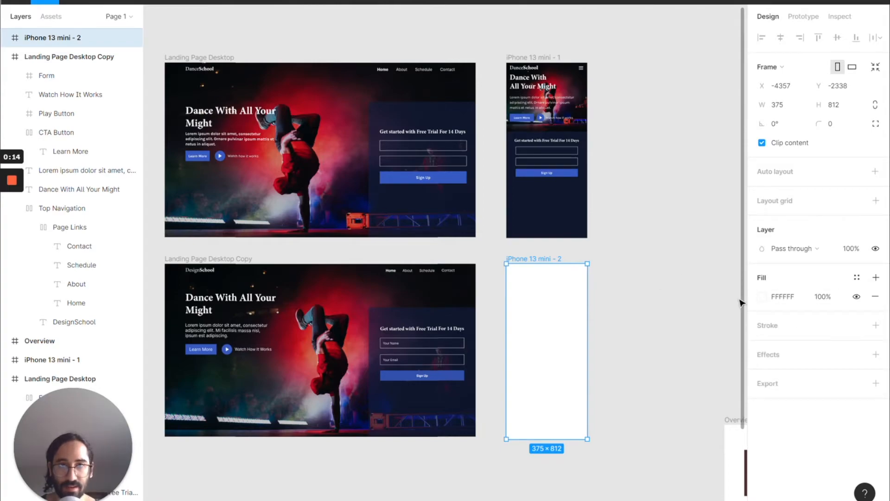
key(i)
click(567, 207)
click(647, 286)
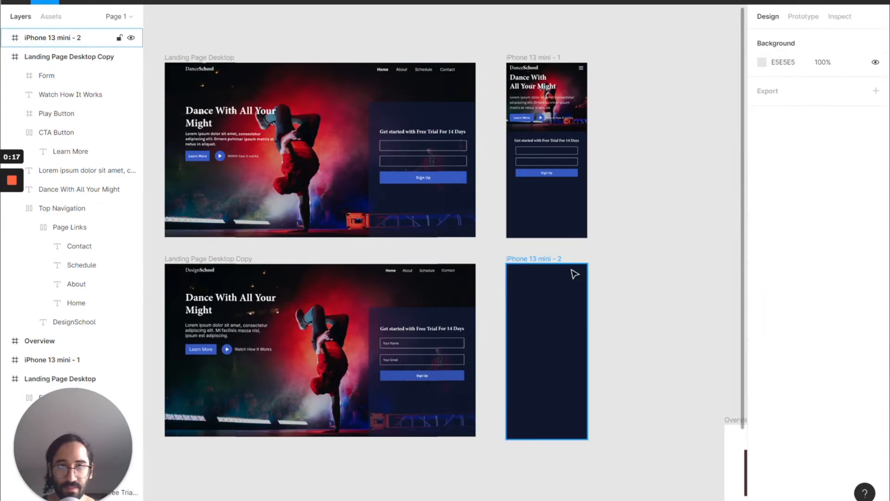
- Add the text "DanceSChool" in a box about 118 × 27 near the upper-left corner of the new mobile frame
click(549, 261)
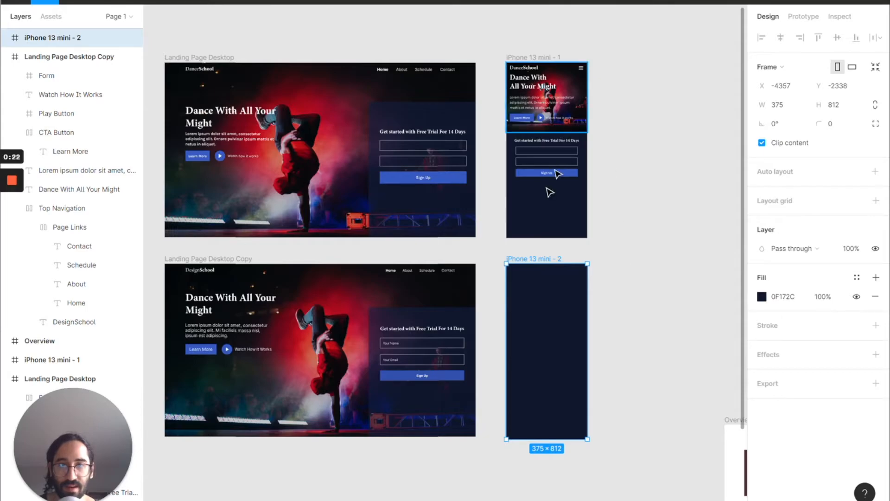
key(r)
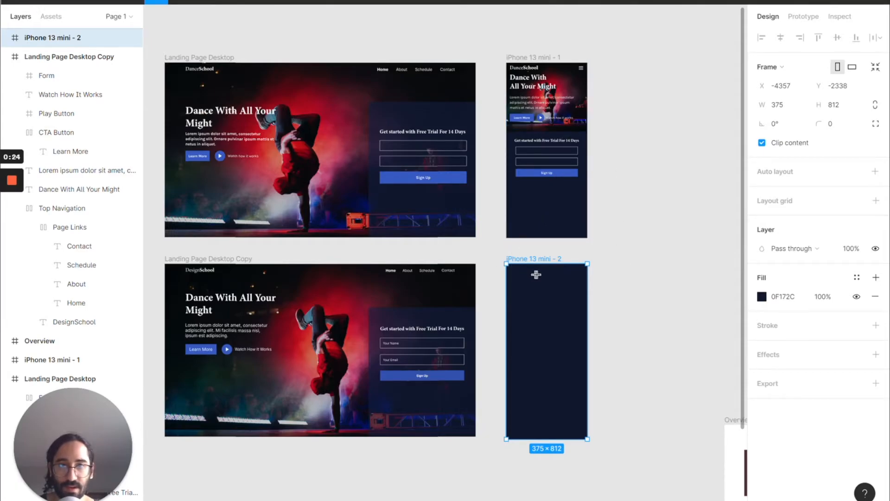
drag(513, 269, 539, 275)
text(DanceSCh)
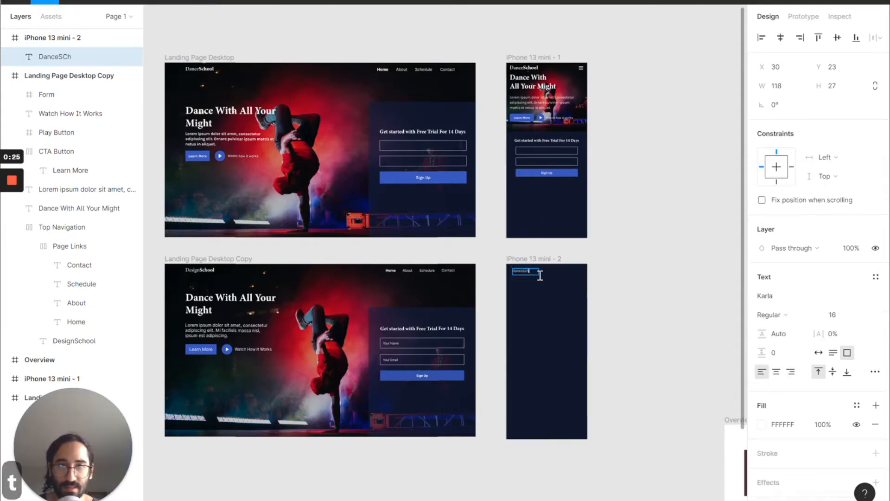
text(ool)
- Set the logo text's font size to 18 and its font to Minion Pro
click(837, 316)
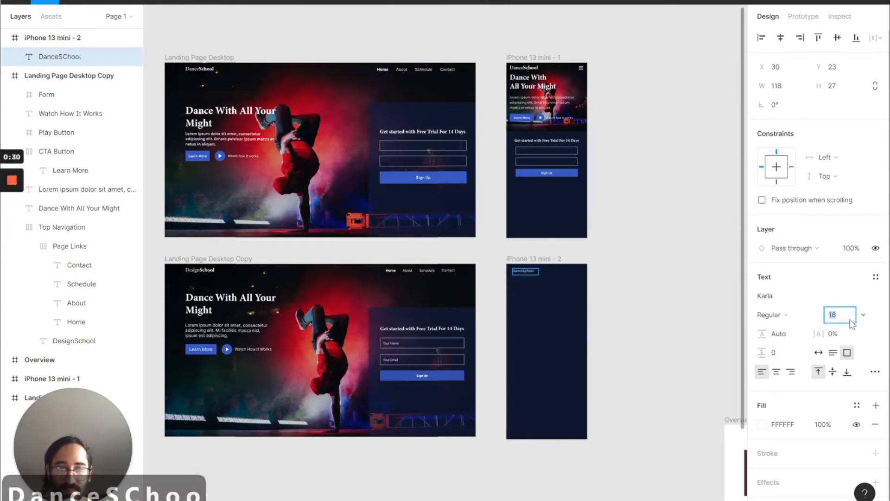
text(18)
key(Return)
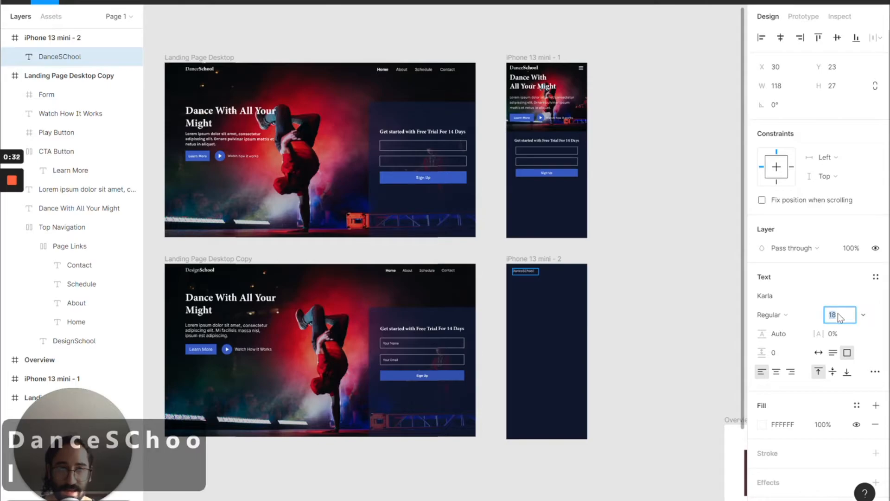
click(802, 295)
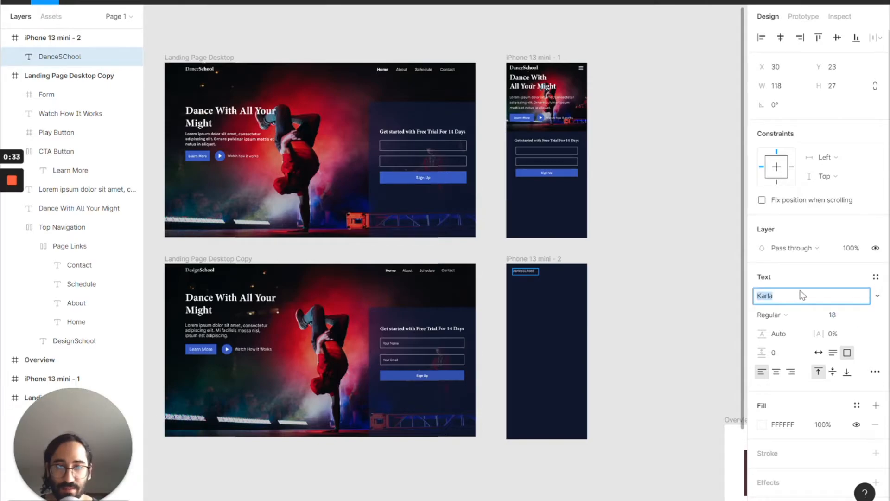
text(Minion Pro)
key(Return)
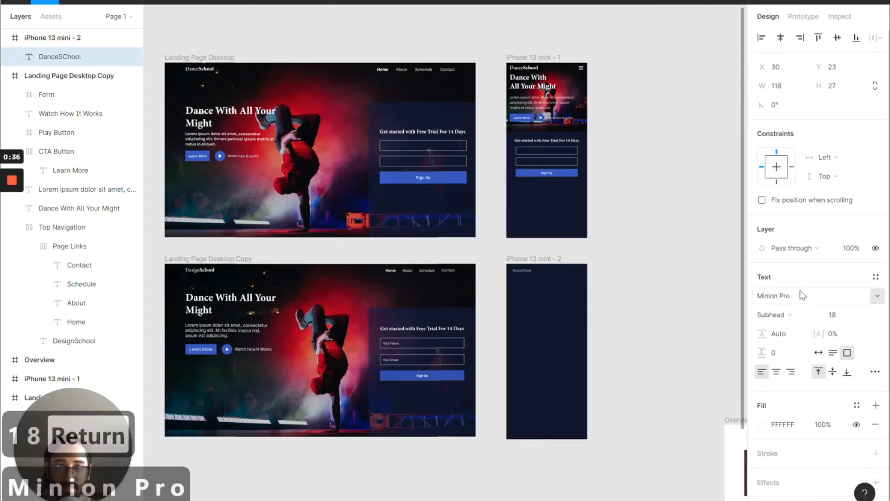
- Correct the logo text in the new mobile frame to read "DanceSchool"
click(553, 260)
key(shift+2)
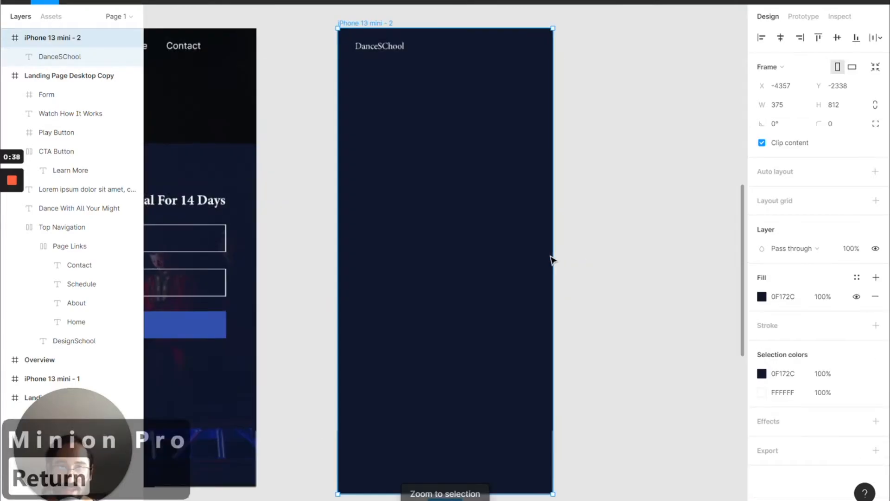
click(380, 45)
double_click(383, 49)
click(387, 46)
key(BackSpace)
text(c)
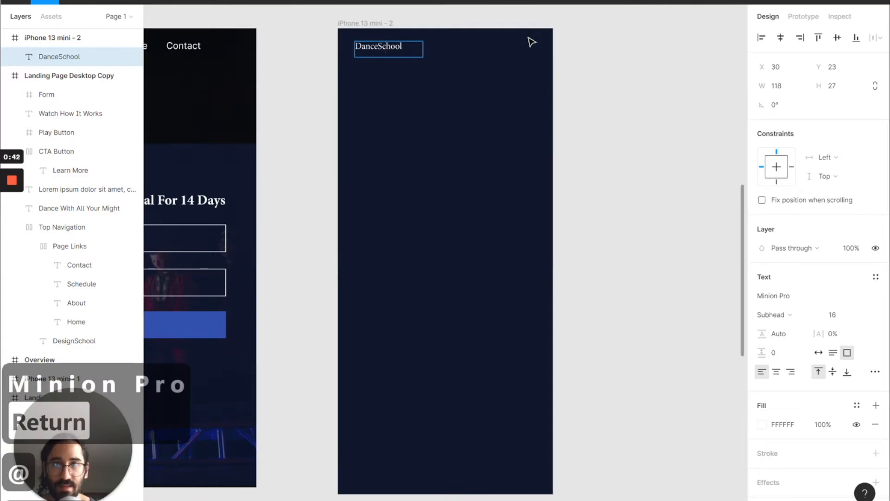
key(Escape)
- Make the "School" part of the logo bold and set the text box to auto width
double_click(380, 47)
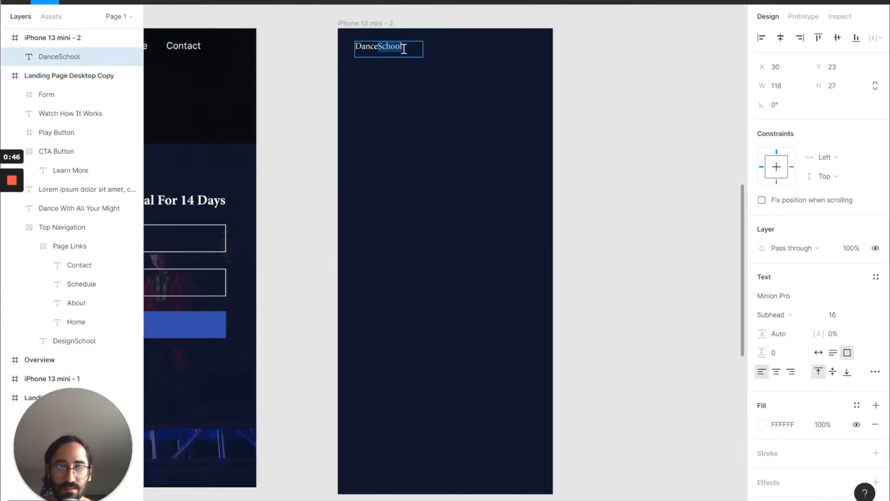
key(ctrl+b)
key(Escape)
click(579, 81)
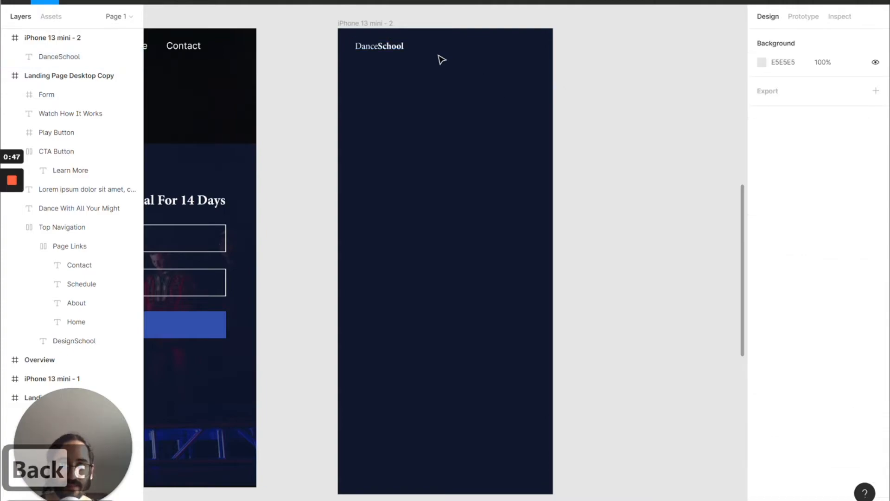
click(398, 55)
click(818, 353)
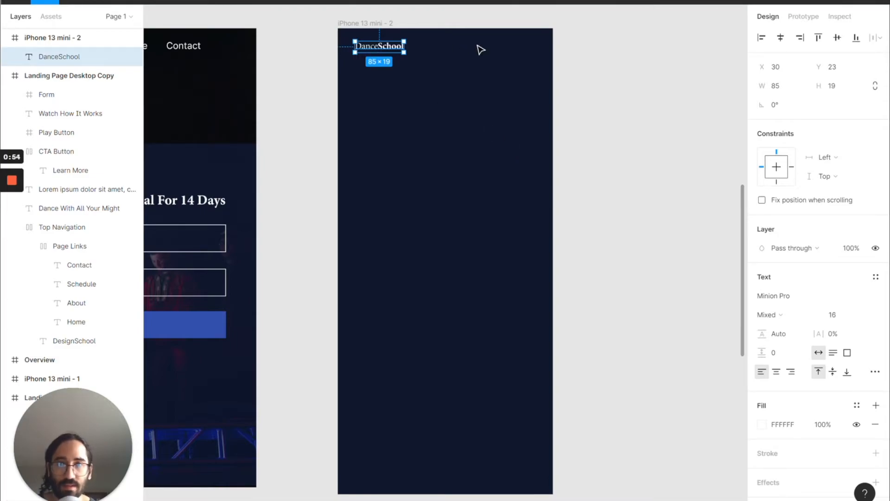
- Insert the hamburger menu icon using the Feather Icons plugin and place it at the mobile frame's upper-right corner, level with the logo
click(391, 24)
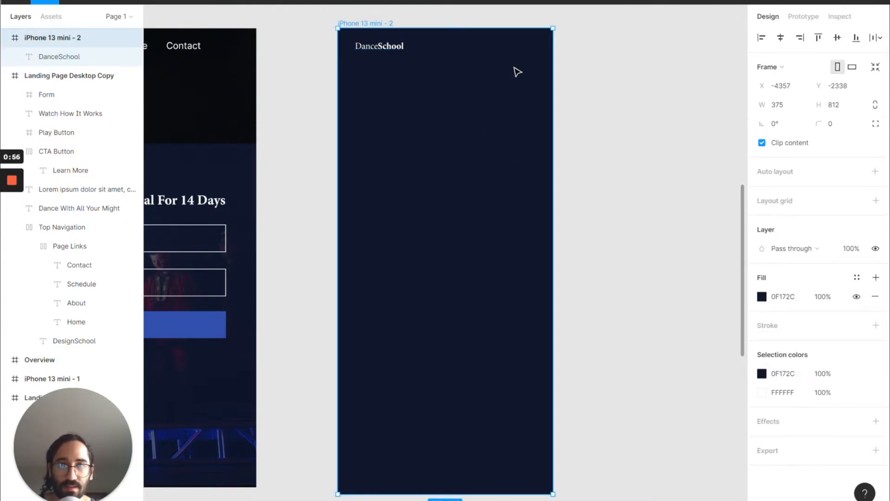
right_click(514, 68)
mouse_move(547, 319)
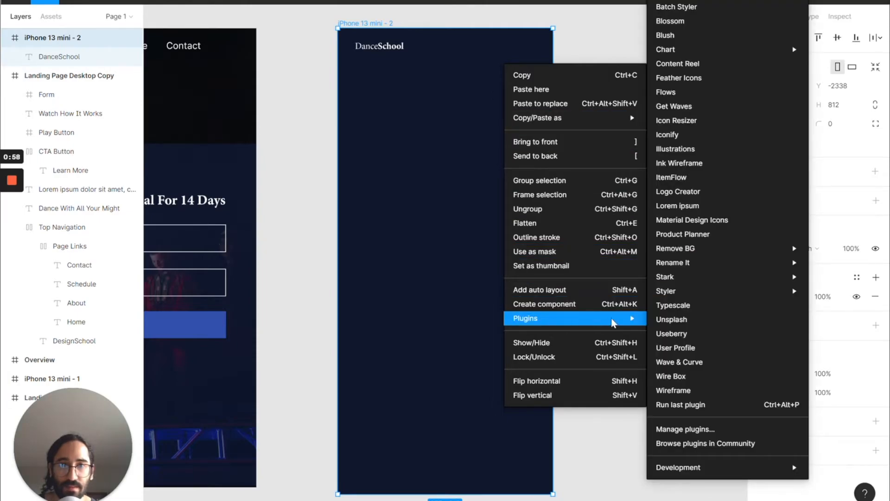
click(722, 79)
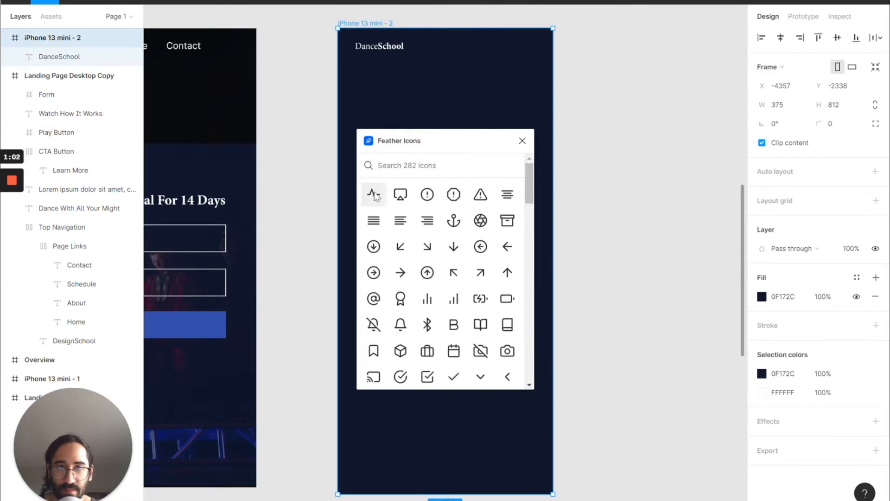
text(hamb)
click(375, 196)
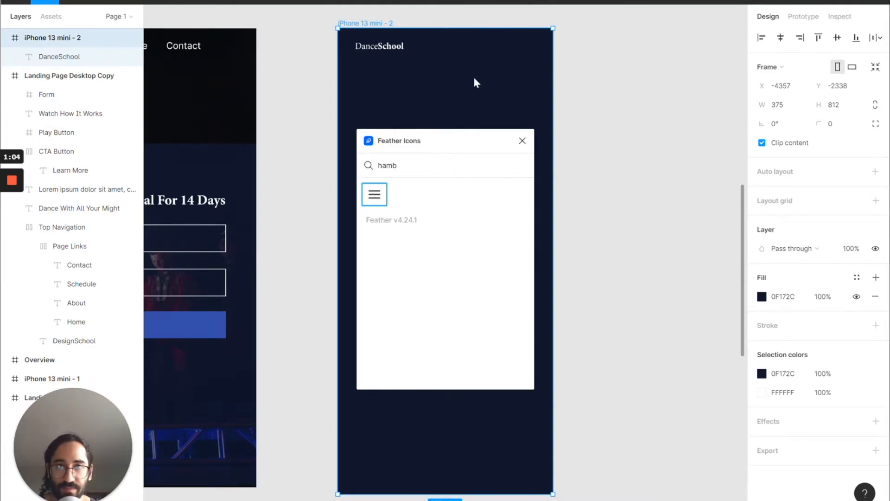
click(522, 141)
drag(455, 274, 529, 50)
drag(52, 41, 58, 113)
- Rename the new mobile frame "Home Mobile Copy"
click(399, 26)
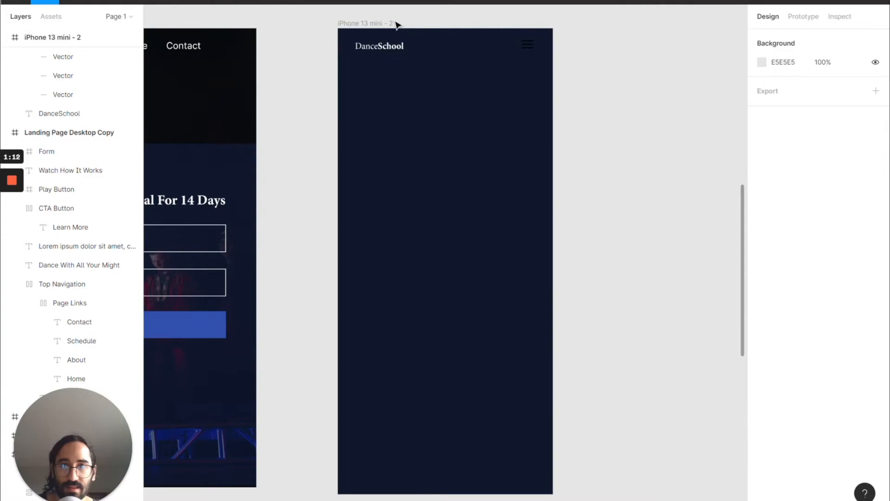
click(389, 24)
text(Home Mobile Copy)
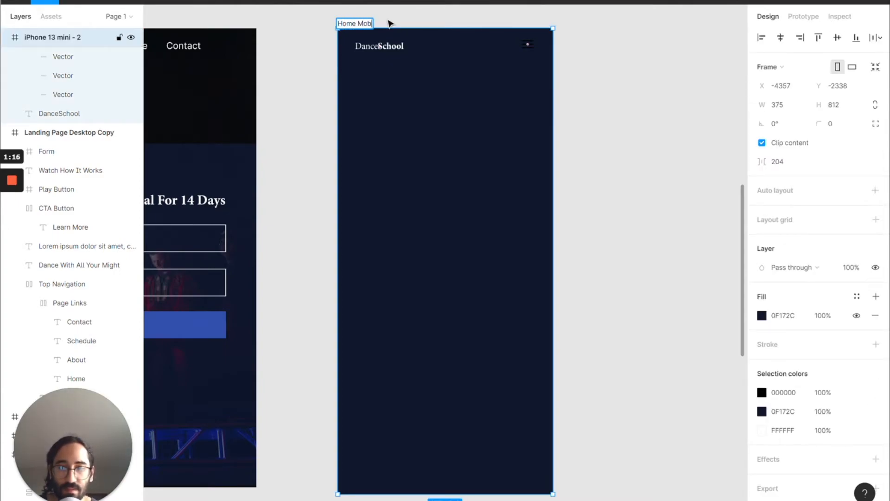
key(Return)
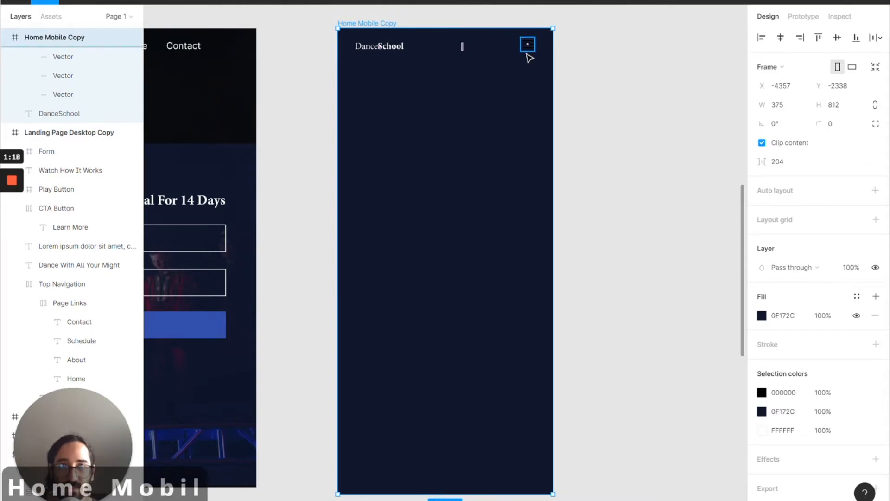
- Change the hamburger menu icon's color to white, FFFFFF
click(528, 45)
click(784, 487)
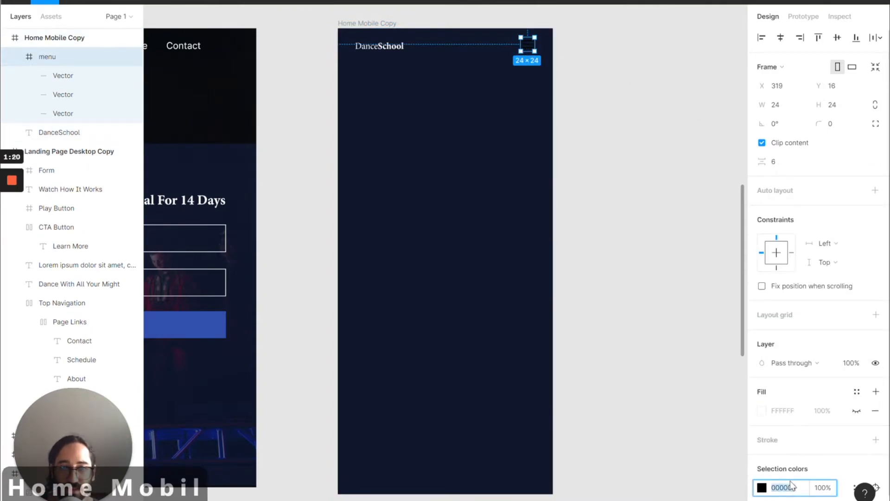
text(FFFFFF)
key(Return)
click(654, 227)
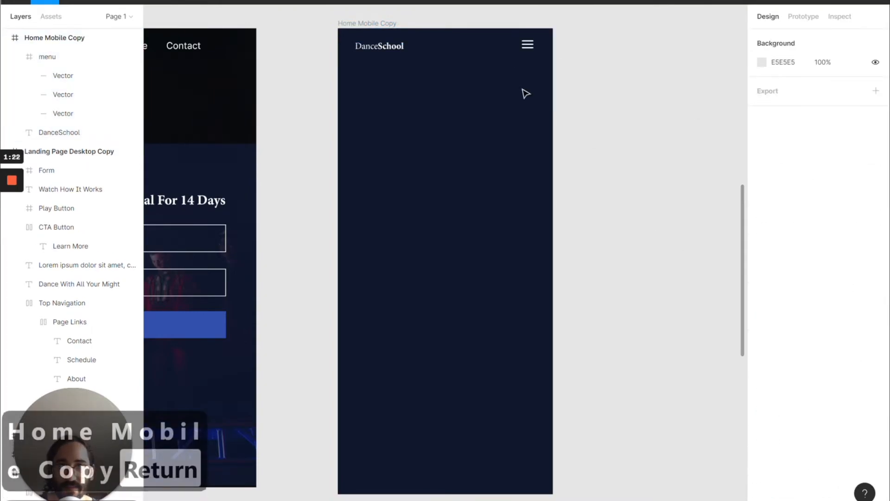
- Add a layout grid to the Home Mobile Copy frame and change its type to columns
scroll(454, 65, up, 10)
scroll(453, 65, up, 5)
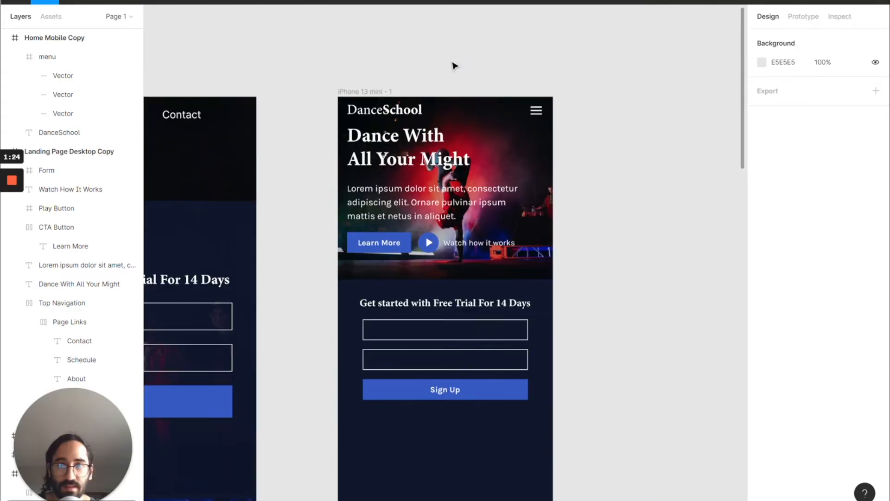
scroll(453, 66, down, 1)
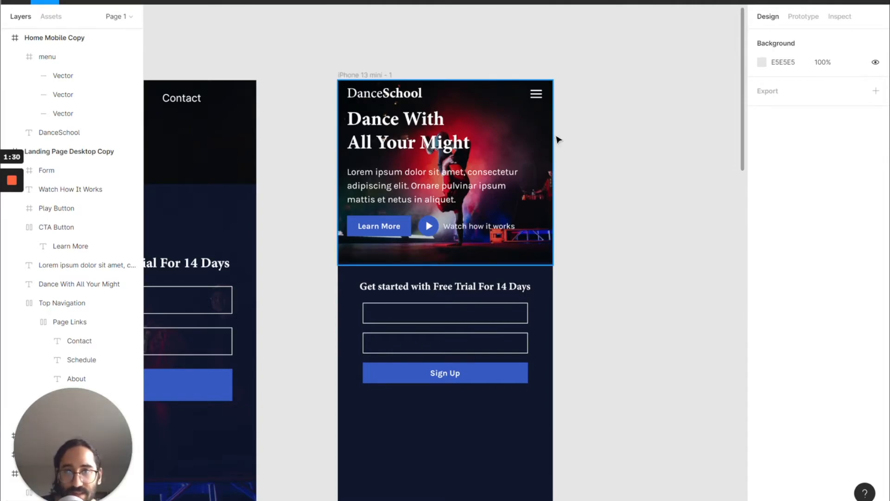
scroll(578, 183, down, 10)
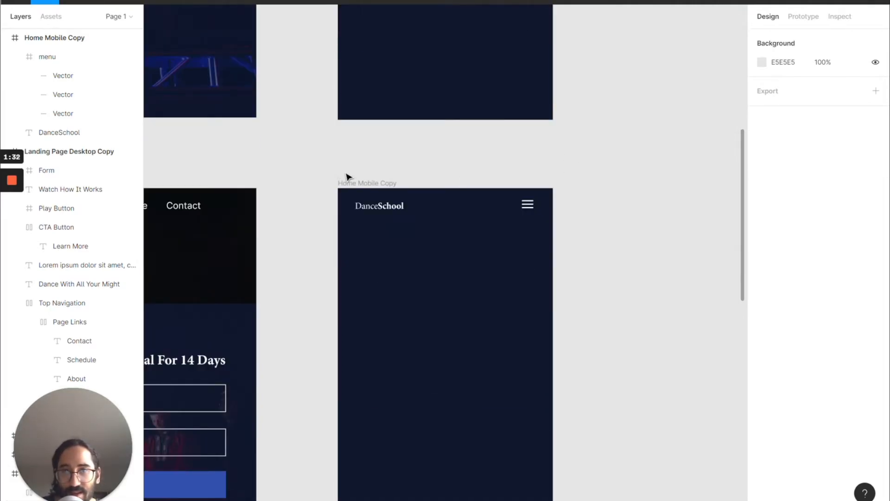
click(354, 184)
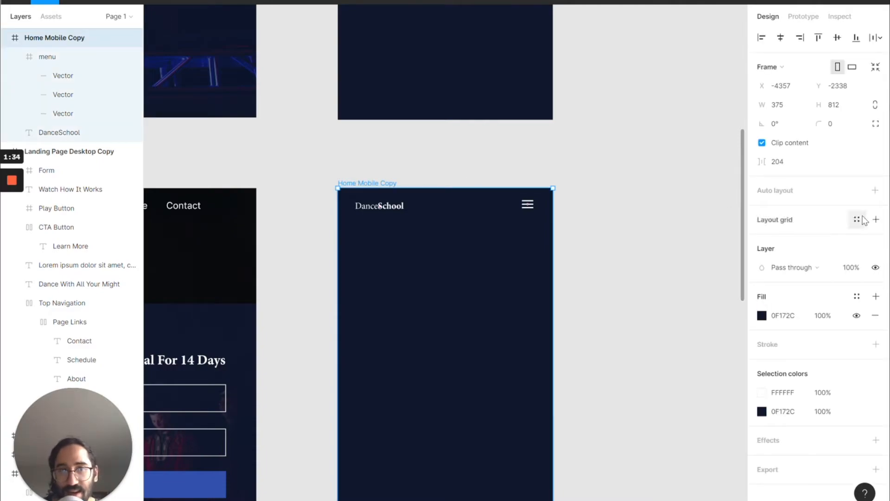
click(876, 220)
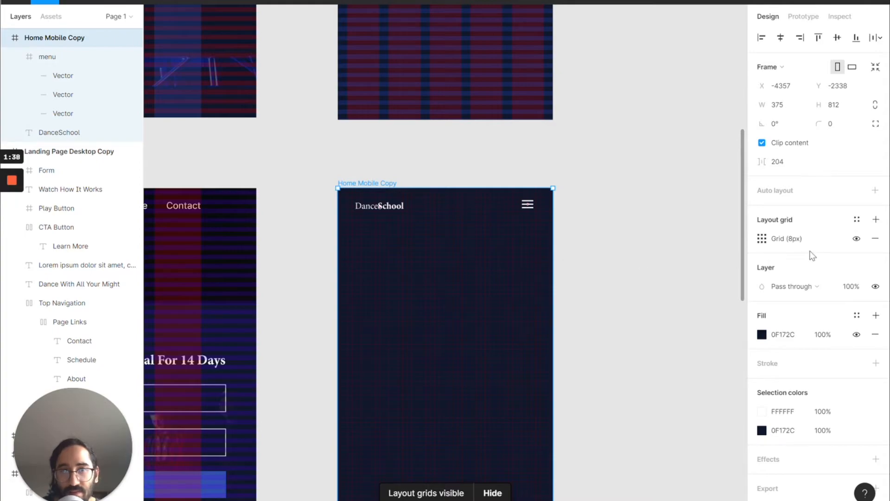
click(763, 242)
click(626, 241)
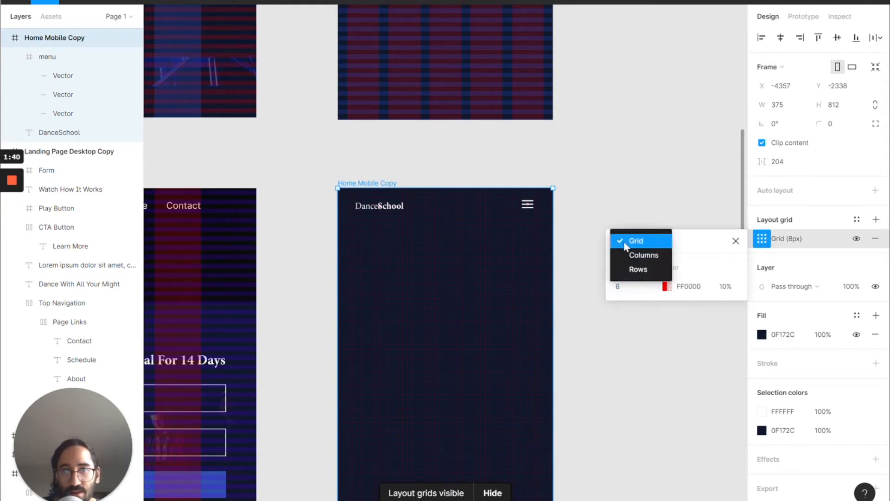
click(644, 254)
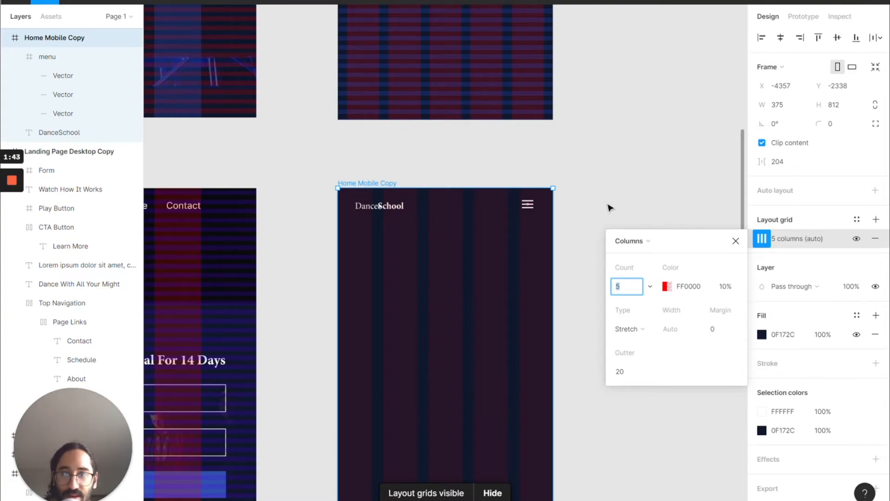
- Set the mobile frame's column grid margin to 16 and its gutter to 16
click(715, 330)
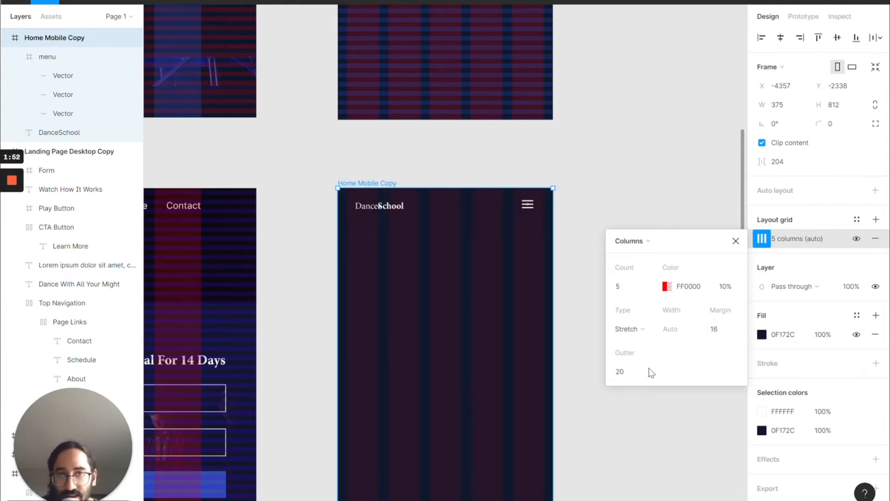
click(633, 373)
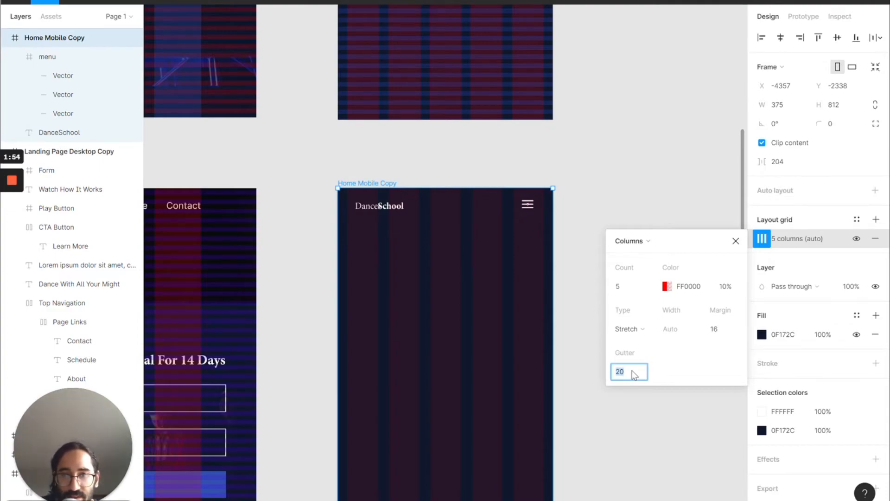
text(16)
key(Return)
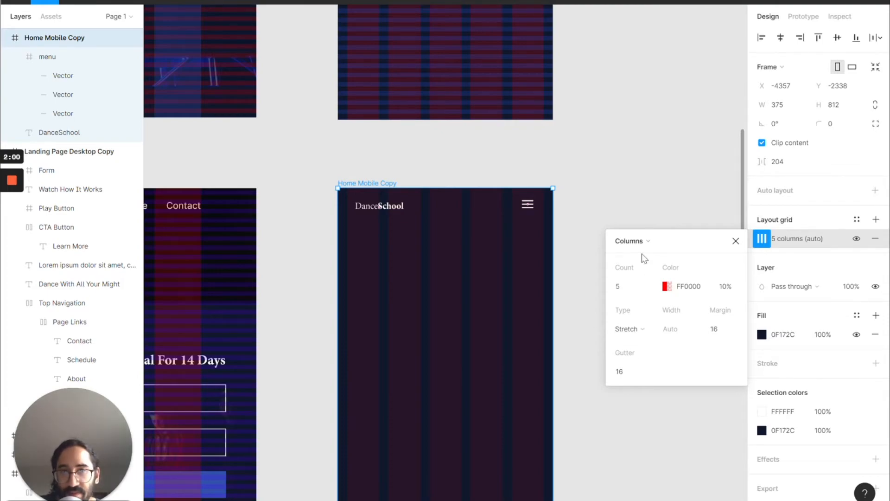
- Add a second layout grid to the mobile frame, change it to rows and set the count to 60
click(876, 219)
click(876, 219)
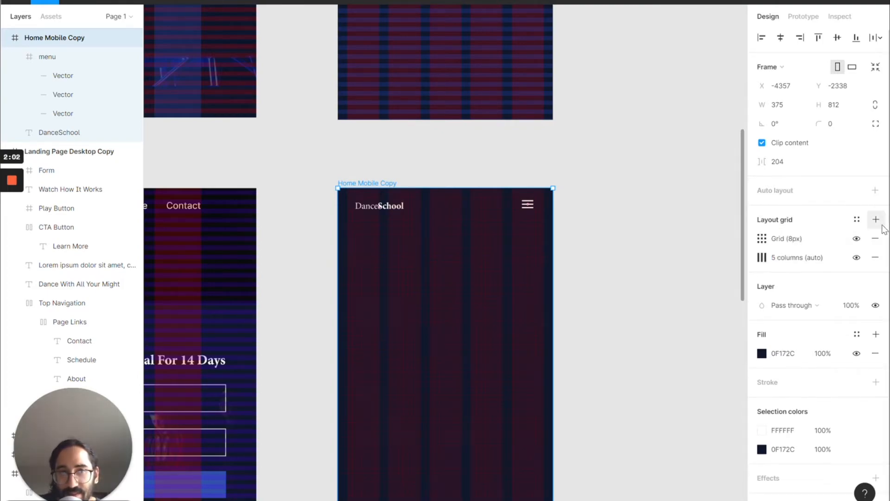
click(764, 239)
click(662, 239)
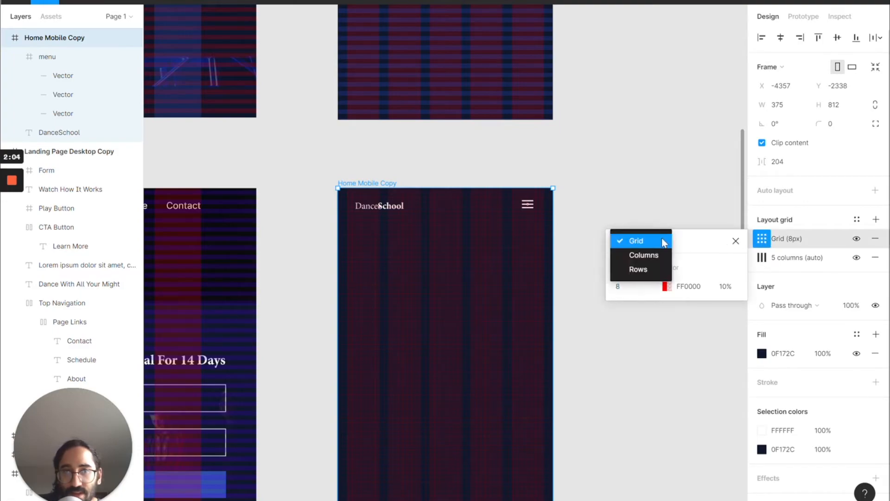
click(639, 274)
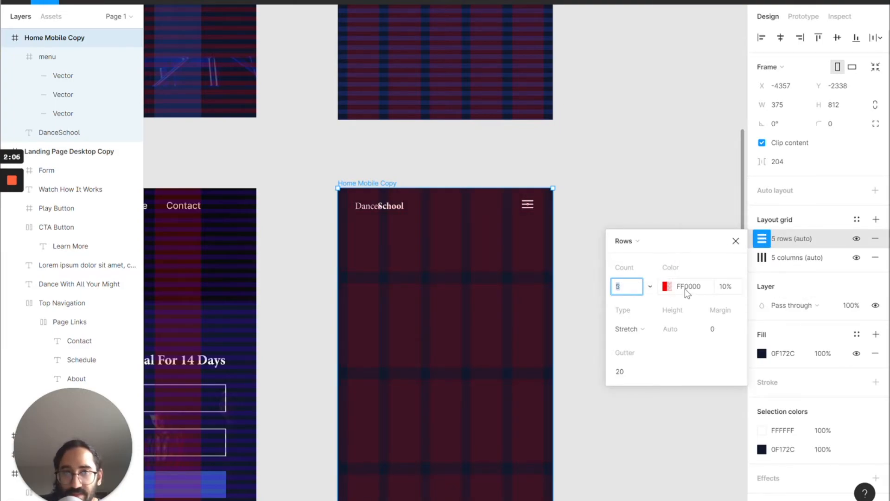
text(60)
key(Return)
- Set the row grid's alignment type to Center and its gutter to 8
click(638, 329)
click(642, 314)
click(627, 372)
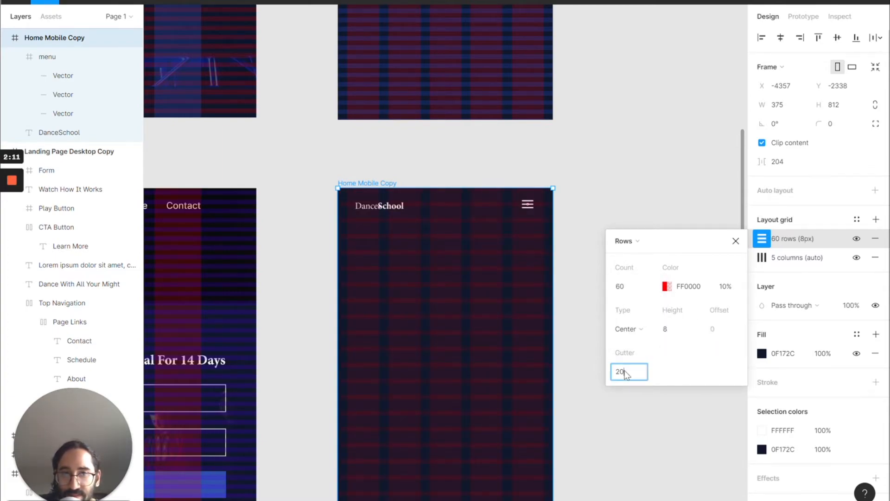
text(8)
key(Return)
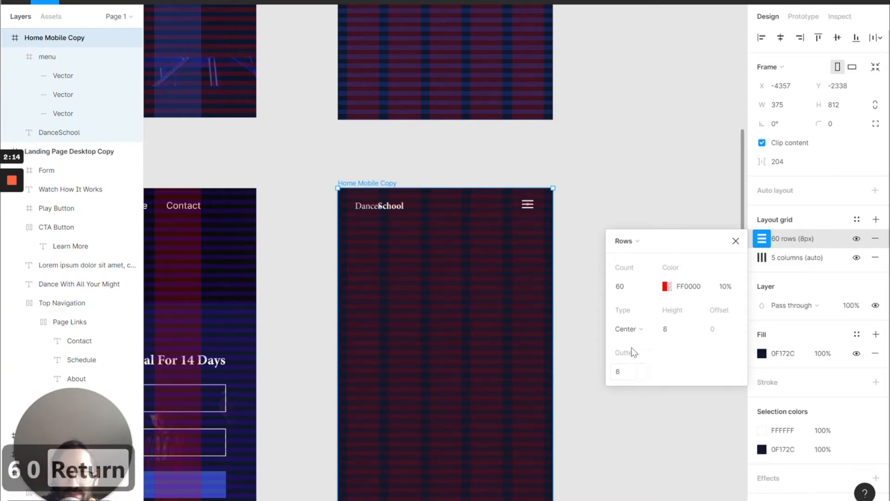
- Change the row grid's color to blue, 0249FF, at 20% opacity
click(666, 286)
click(557, 377)
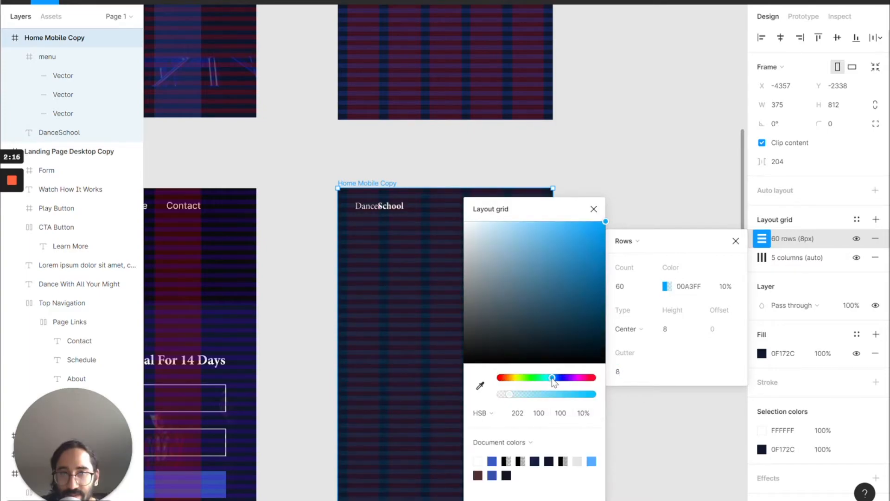
click(604, 221)
click(722, 287)
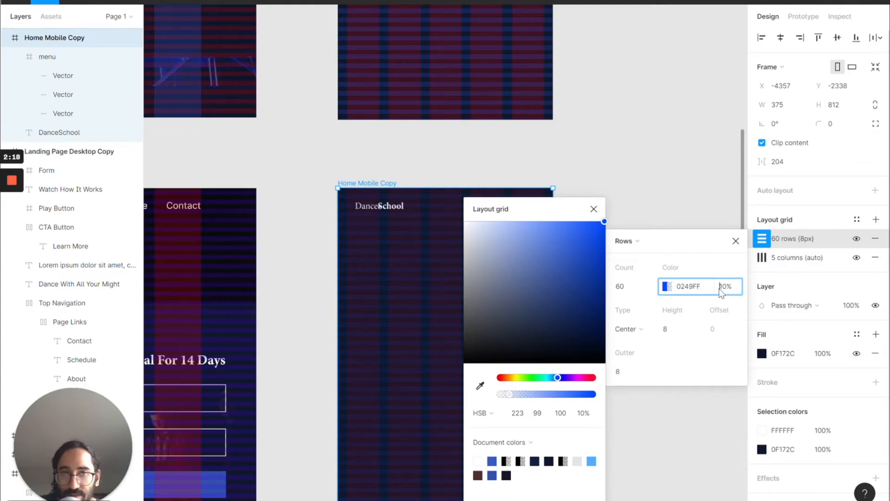
text(20)
key(Return)
click(671, 209)
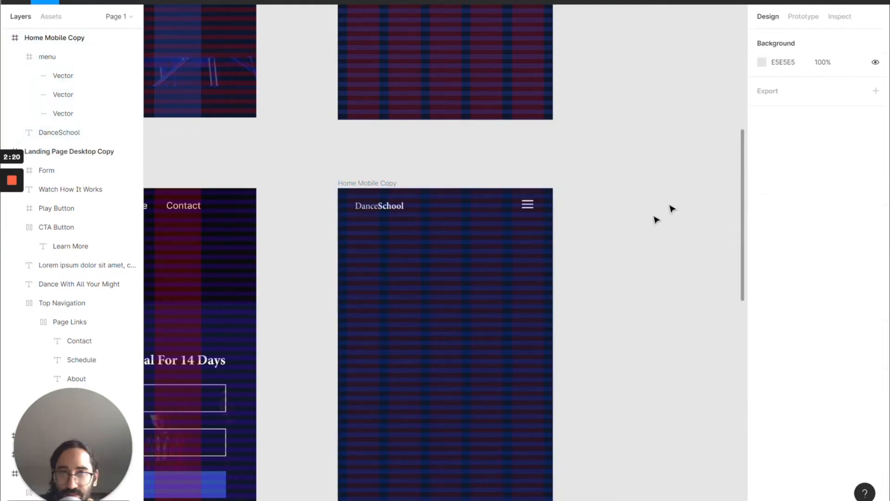
- Set the color opacity of the mobile frame's column grid to 20%
click(382, 184)
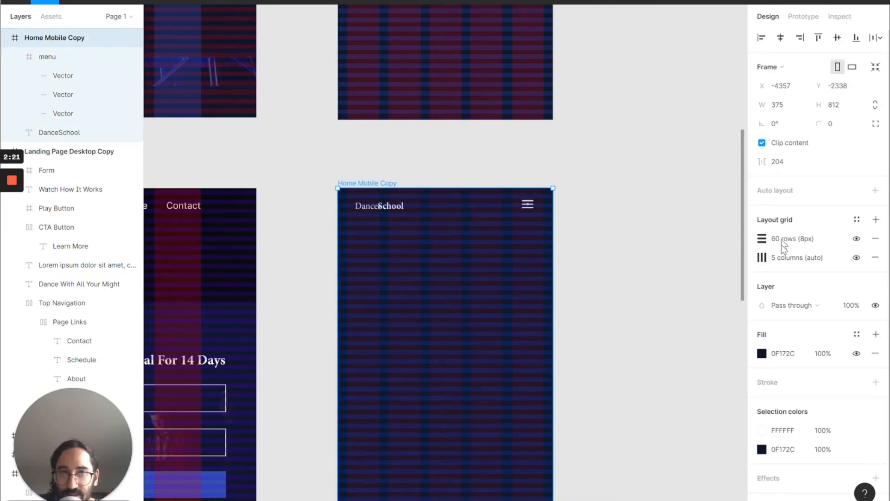
click(759, 260)
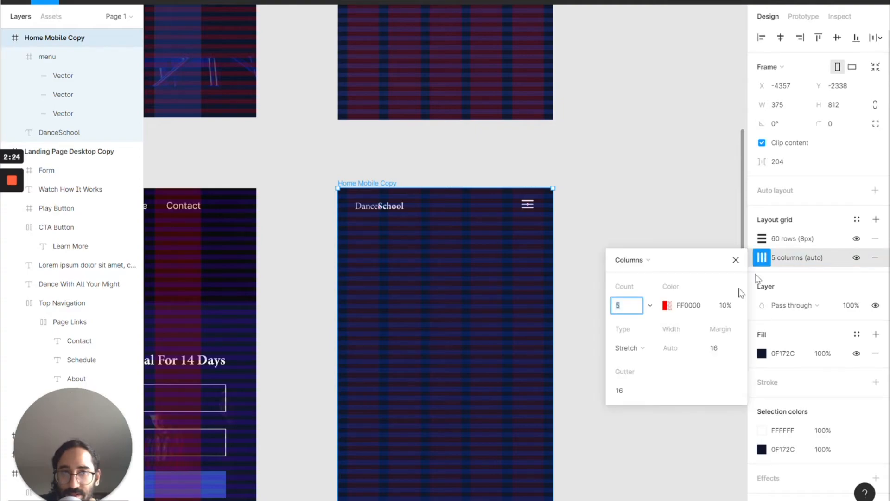
click(735, 307)
text(20)
key(Return)
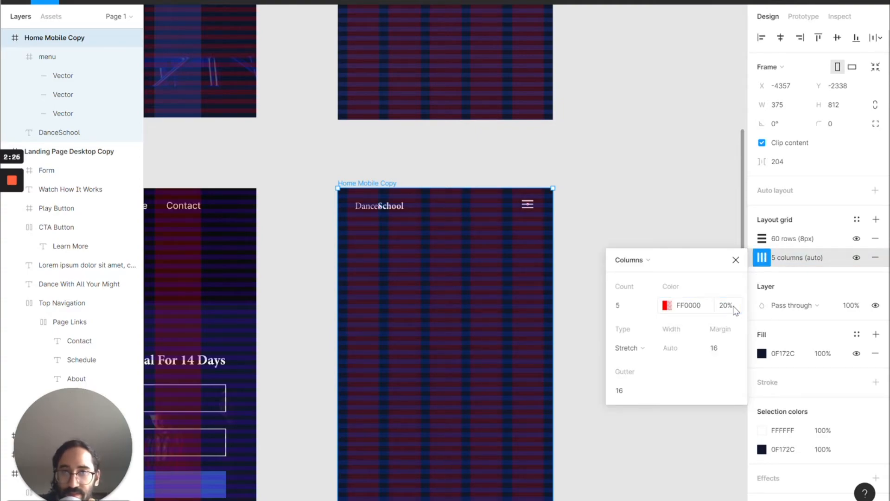
click(589, 277)
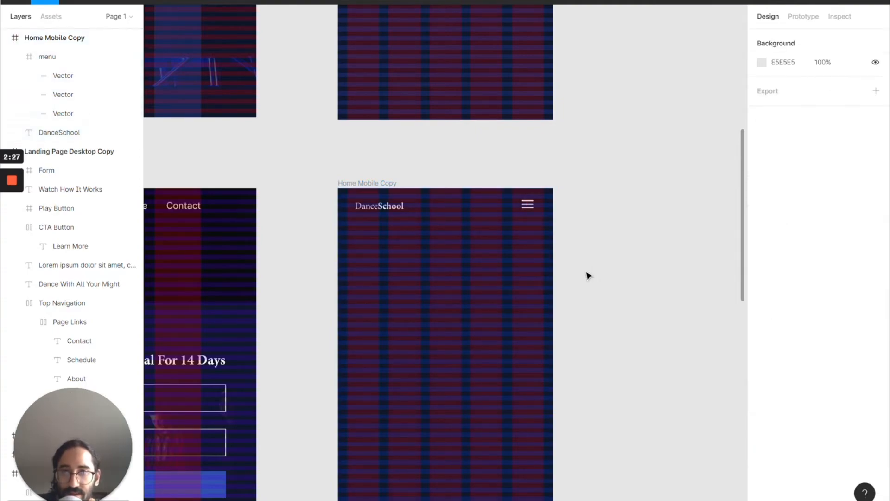
- Frame the DanceSchool logo and menu icon in Home Mobile Copy together and name the frame Top nav
click(369, 208)
shift+click(527, 205)
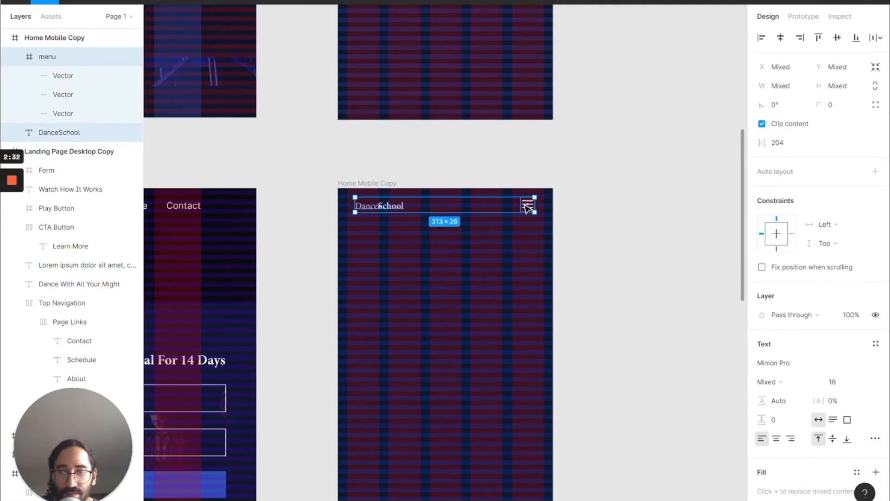
key(ctrl+alt+g)
double_click(63, 57)
text(Top nav)
key(Return)
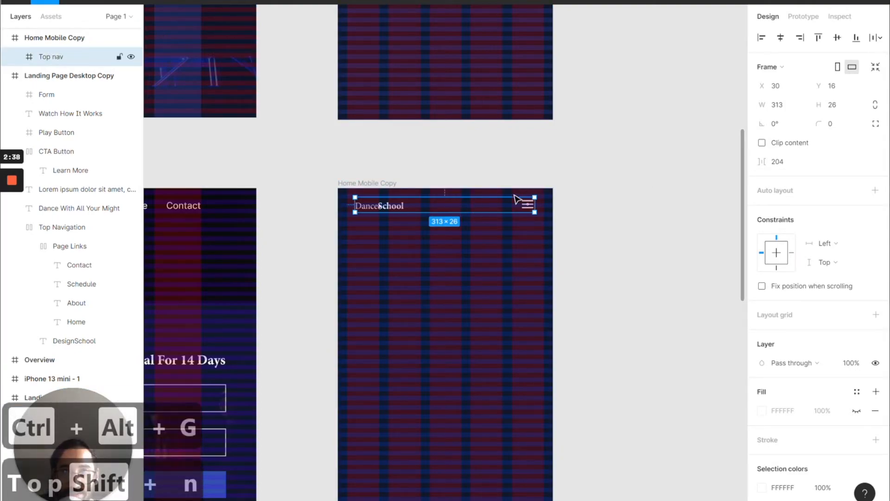
- Set the Top nav frame's width to 34, and select the DanceSchool text inside it
click(788, 108)
text(34)
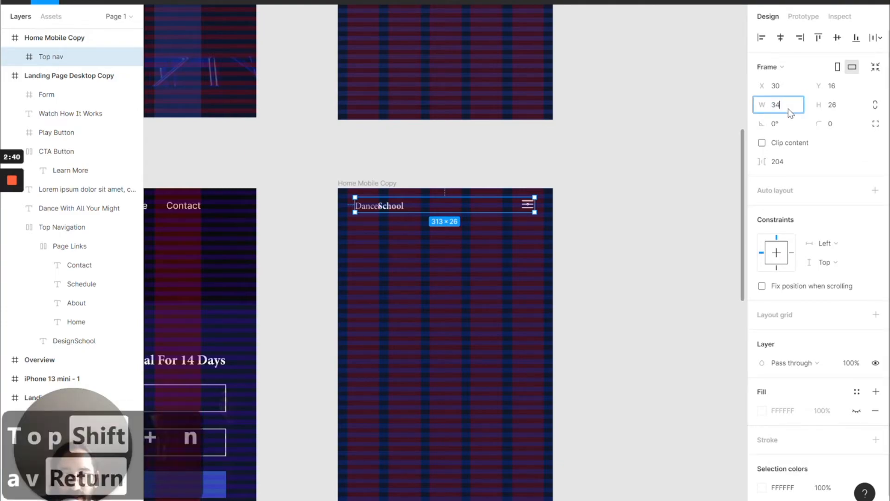
click(375, 184)
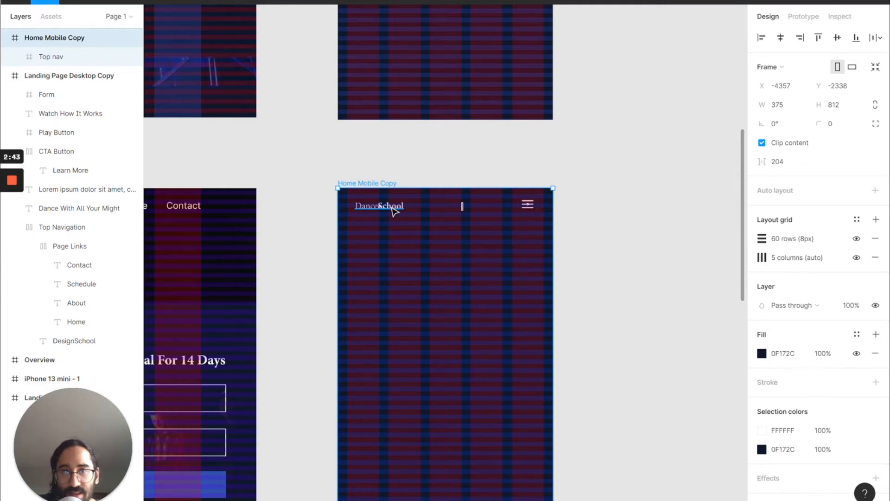
click(438, 156)
super+click(391, 207)
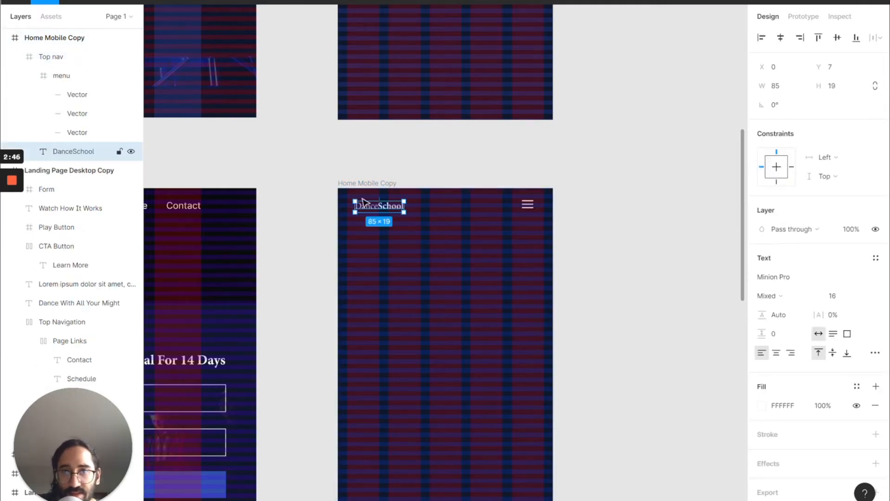
- Reselect the Top nav frame and set its width to 343
click(62, 43)
click(788, 105)
click(99, 57)
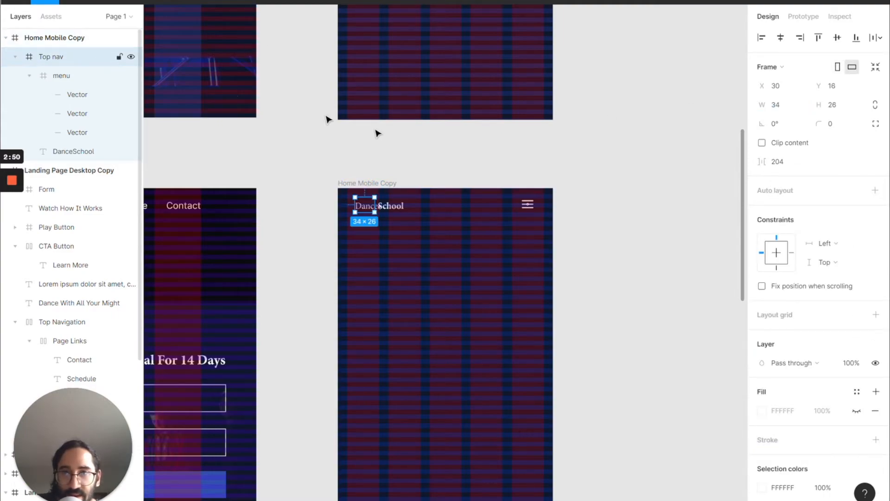
click(775, 106)
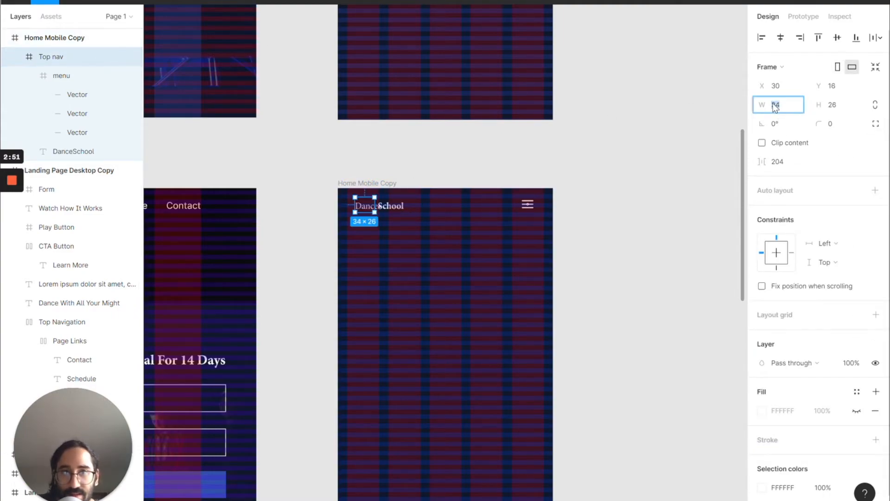
text(343)
key(Return)
- Set the Top nav frame's width to 375, matching the mobile frame
click(651, 147)
click(433, 210)
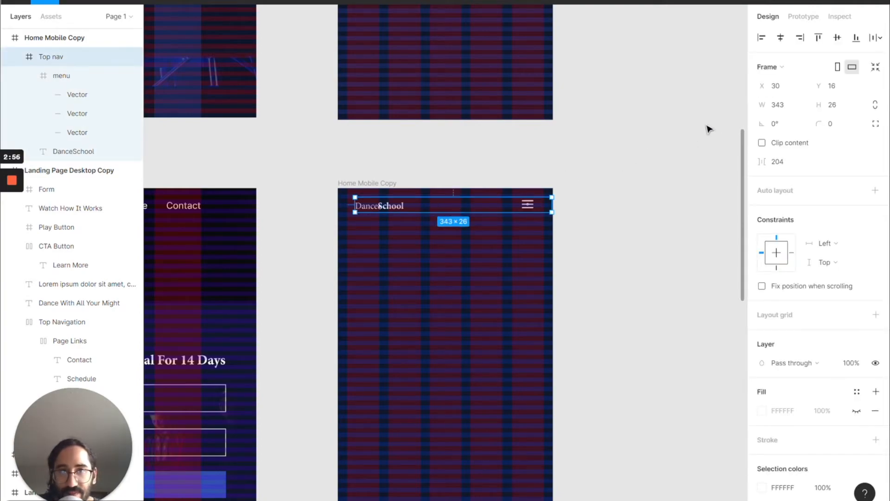
click(787, 106)
text(375)
key(Return)
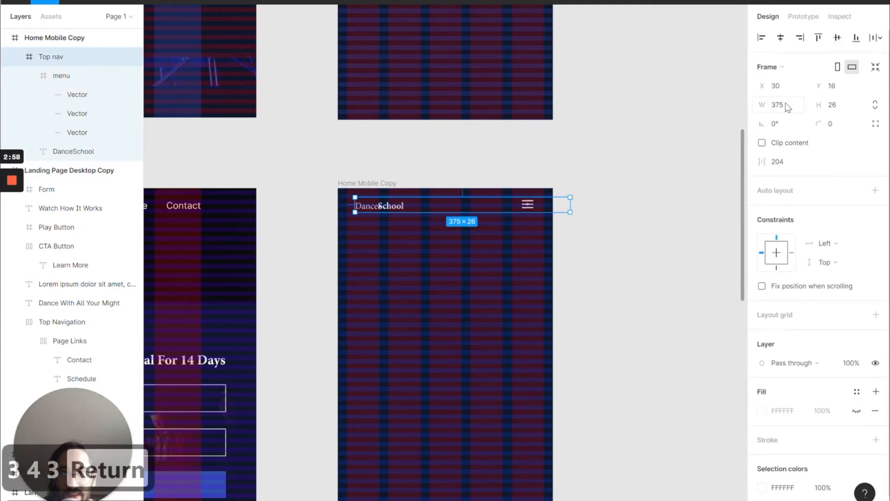
- Add horizontal auto layout to the Top nav frame and align its contents left and vertically centred
click(875, 191)
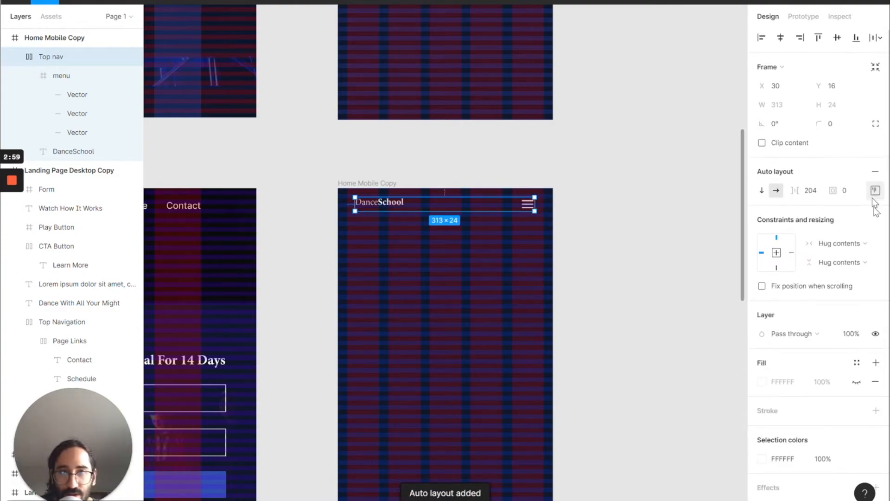
click(875, 190)
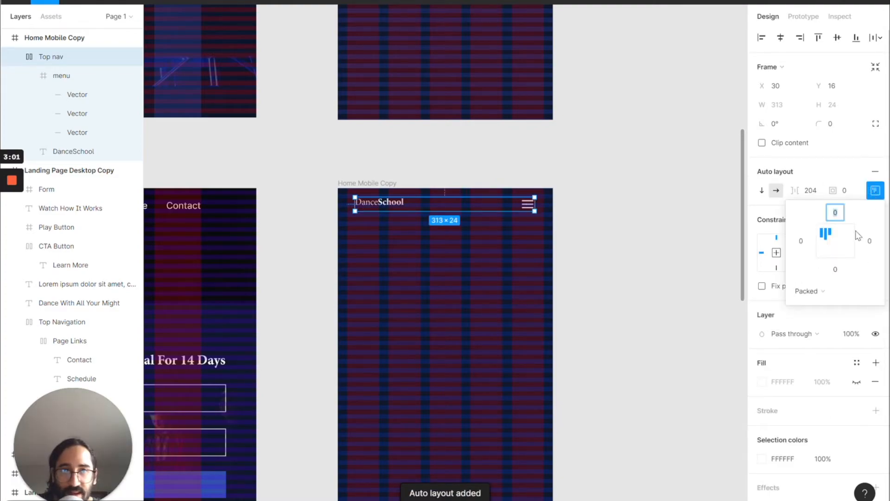
click(825, 244)
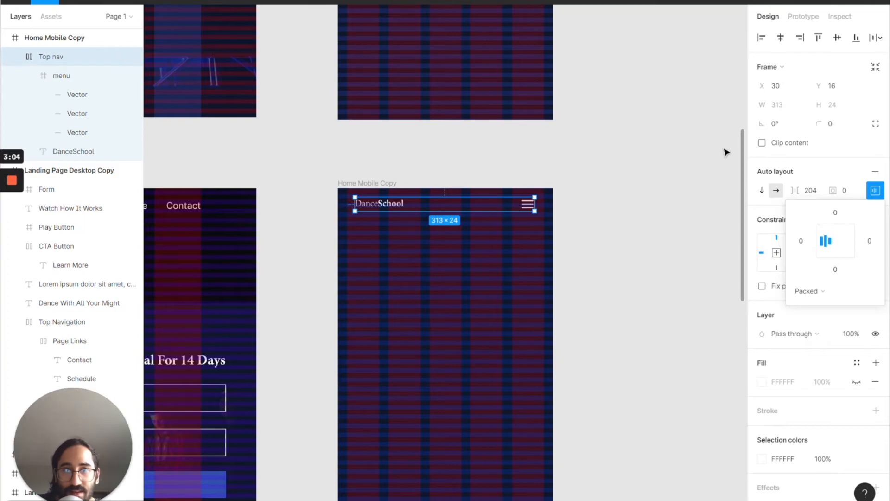
click(847, 164)
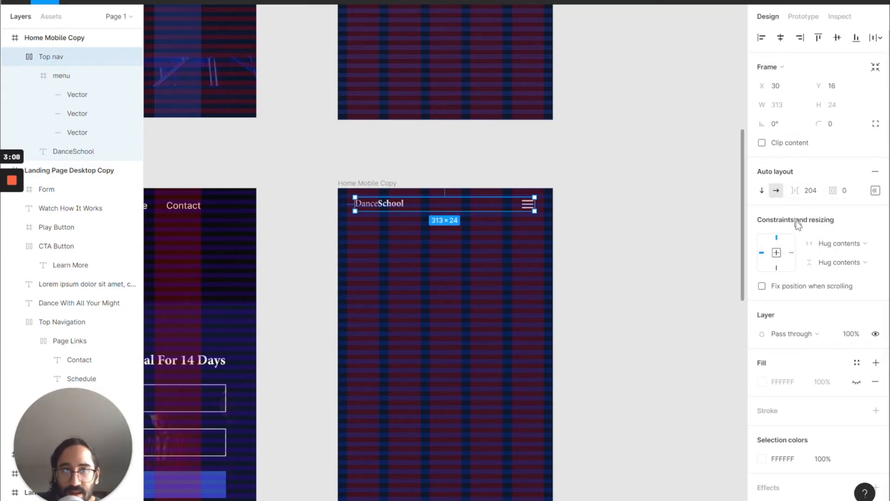
- Distribute the Top nav contents with Space between and set the frame's width to 375
click(876, 190)
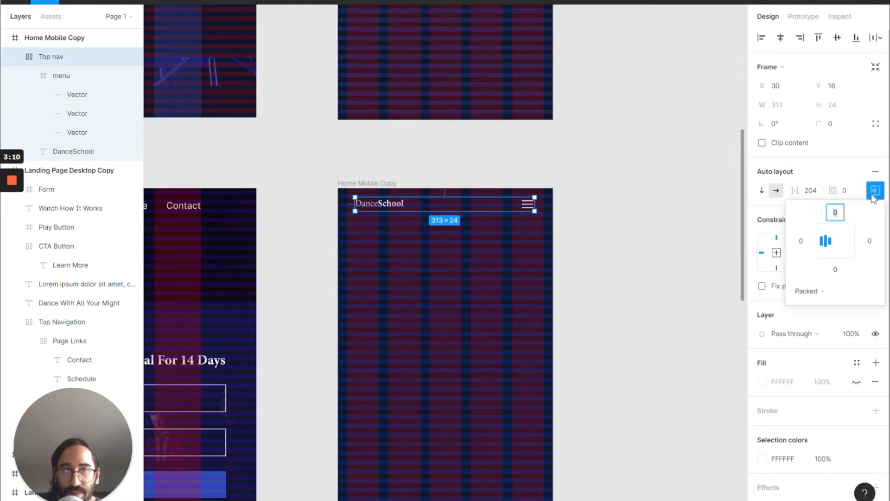
click(830, 293)
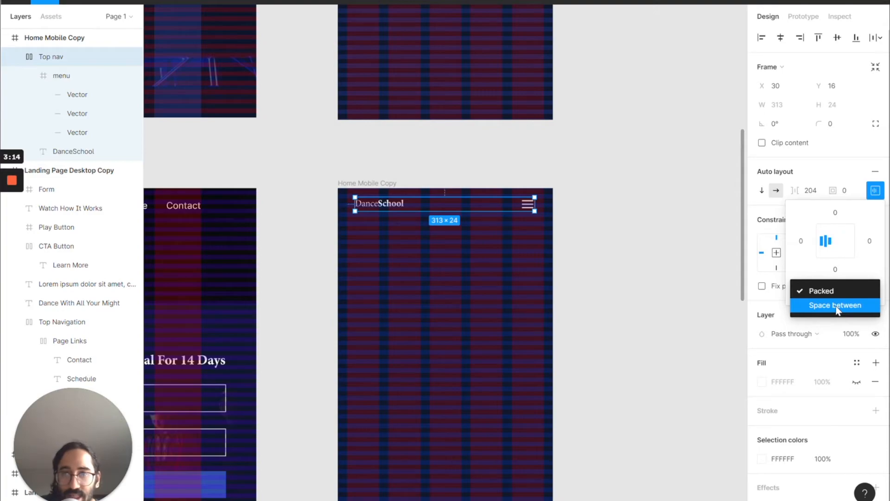
click(836, 306)
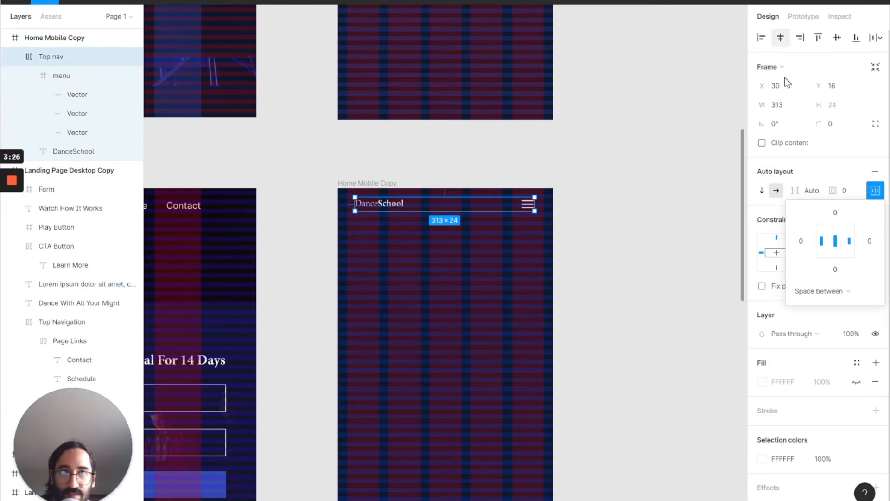
click(787, 106)
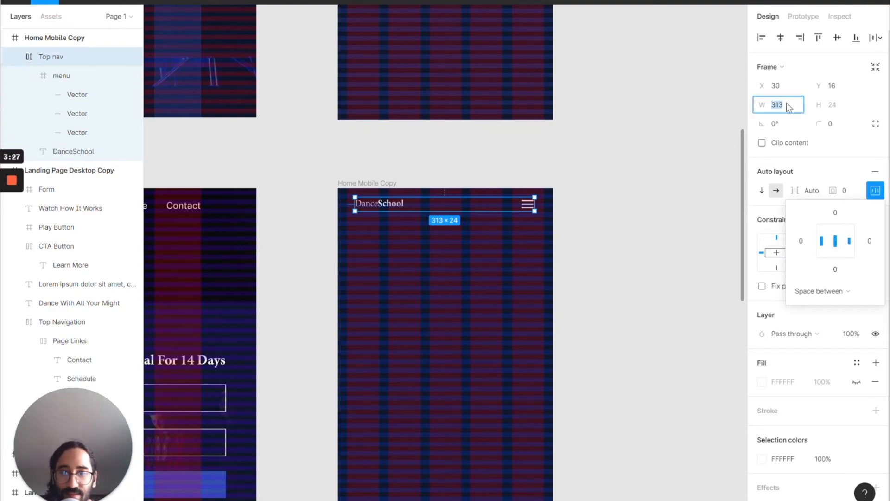
text(375)
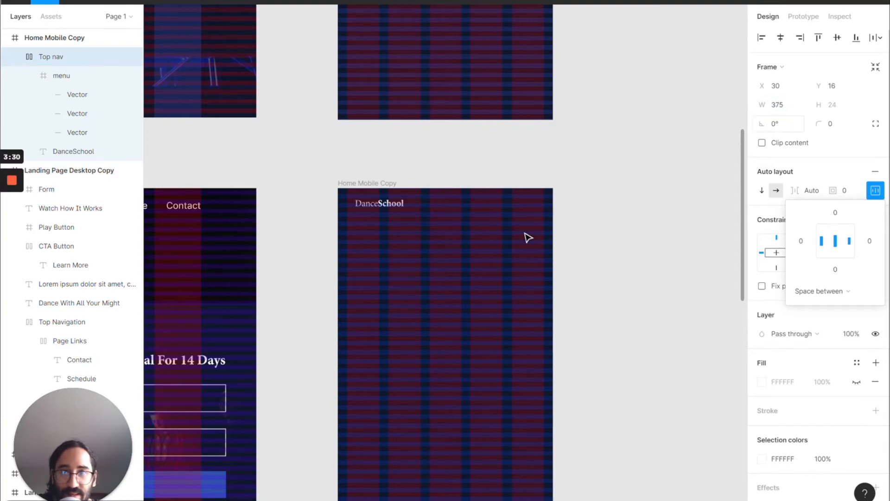
key(Return)
- Set the Top nav auto layout's left and right padding to 16 each
click(800, 242)
text(16)
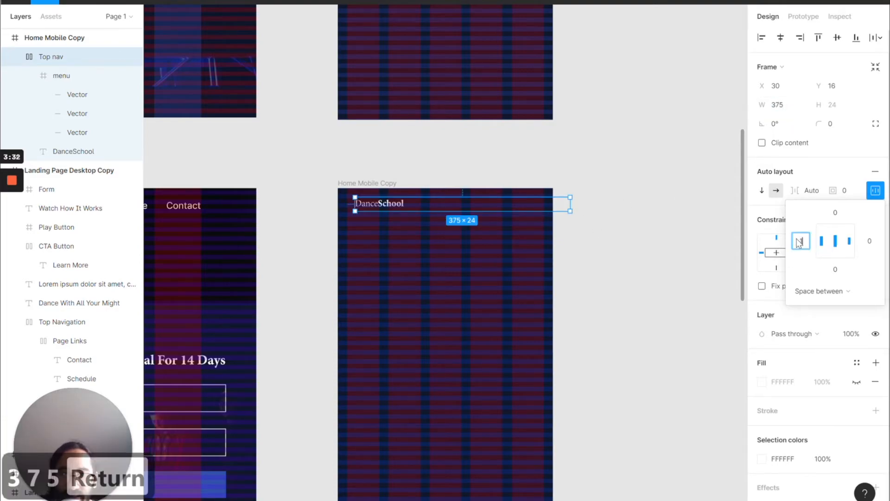
key(Return)
click(871, 241)
text(16)
key(Return)
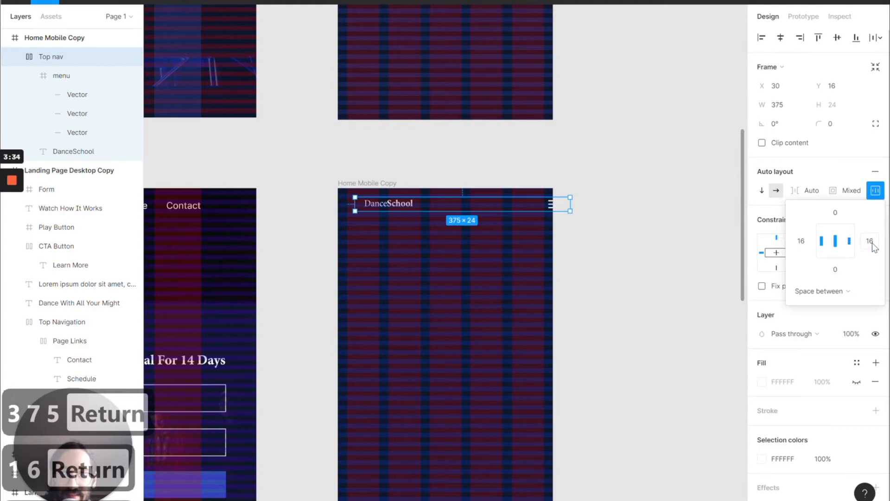
- Set the Top nav frame's X position to 0 and deselect it
click(775, 86)
text(0)
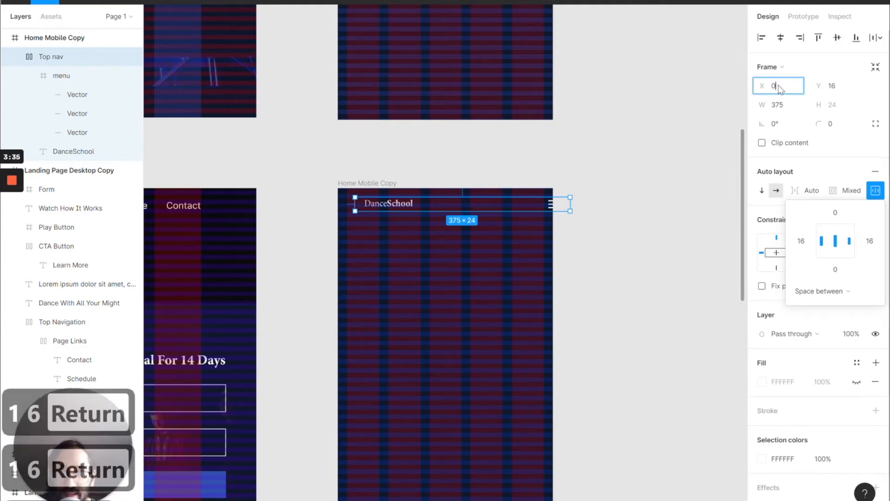
key(Return)
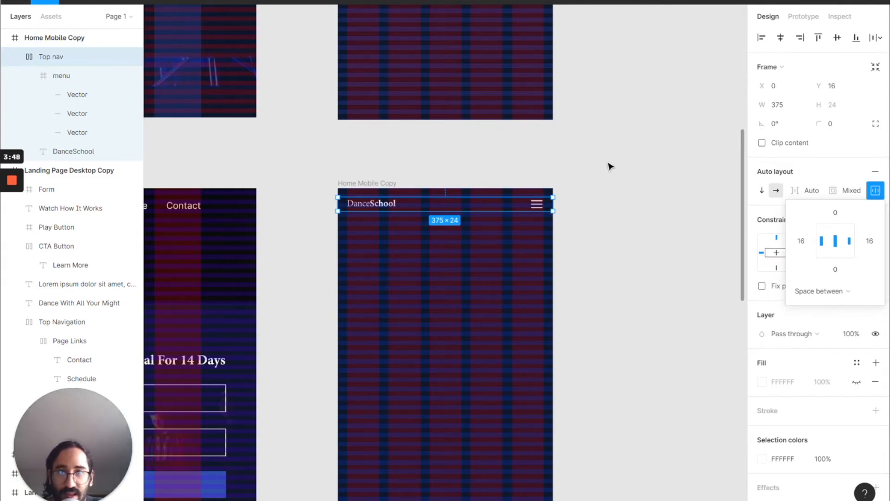
scroll(613, 202, up, 2)
click(602, 210)
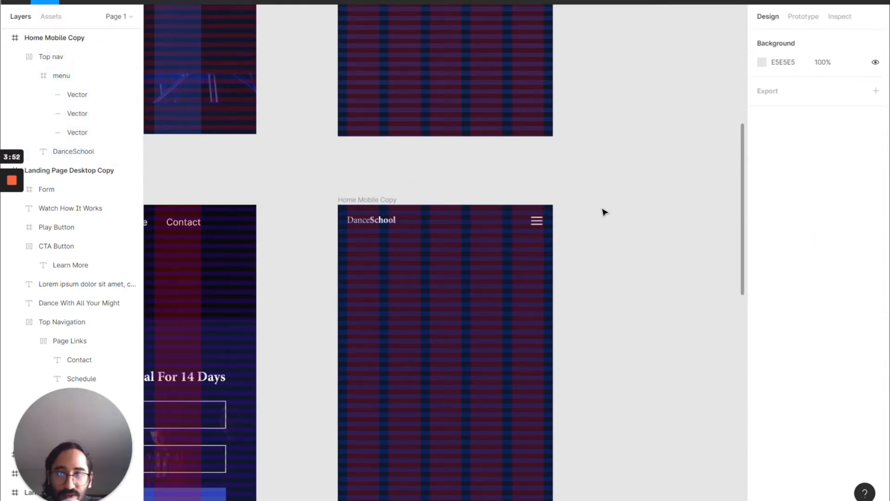
- Draw a 375 × 331 frame across the full width of Home Mobile Copy, directly below the top navigation
scroll(603, 211, down, 5)
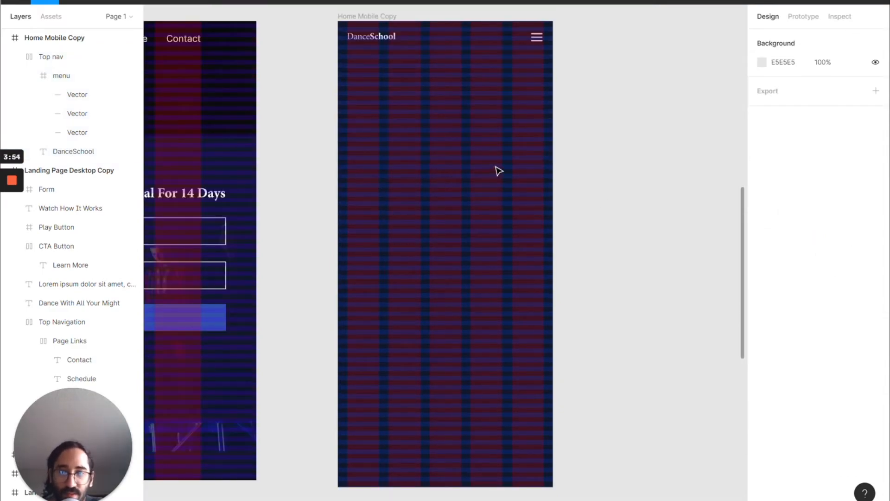
scroll(499, 172, left, 4)
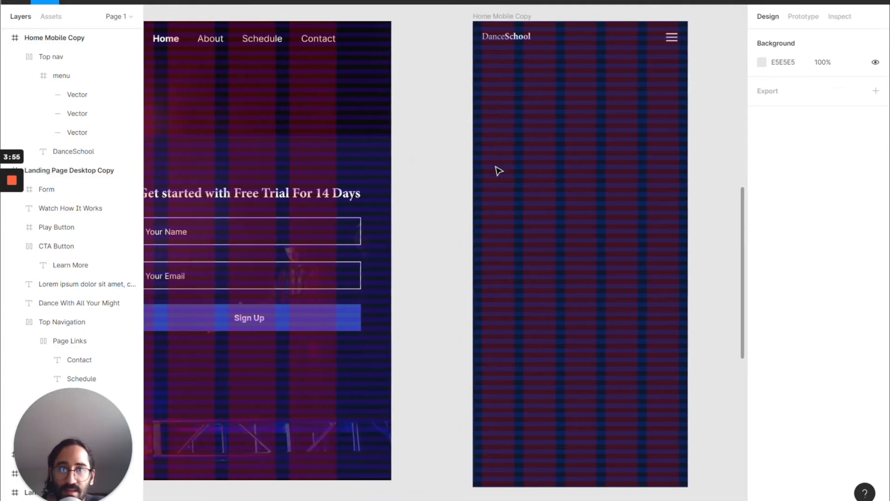
scroll(499, 171, up, 2)
scroll(499, 171, up, 5)
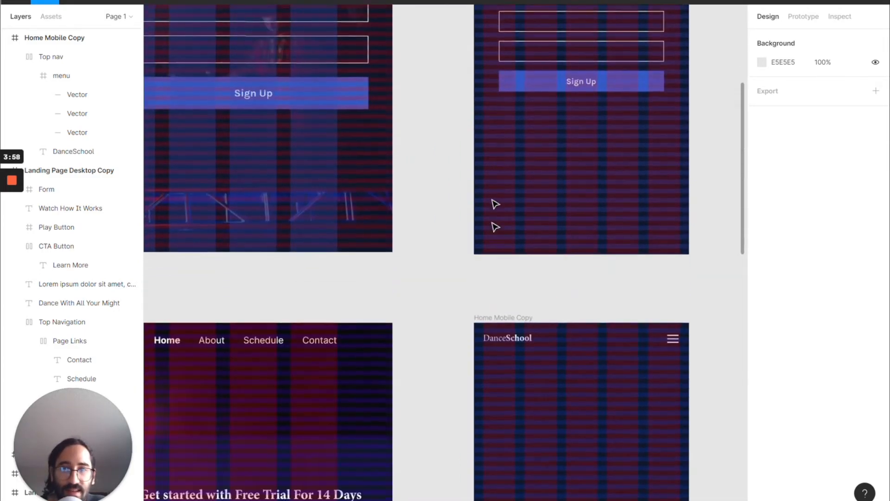
scroll(501, 241, down, 2)
click(505, 259)
scroll(505, 260, up, 2)
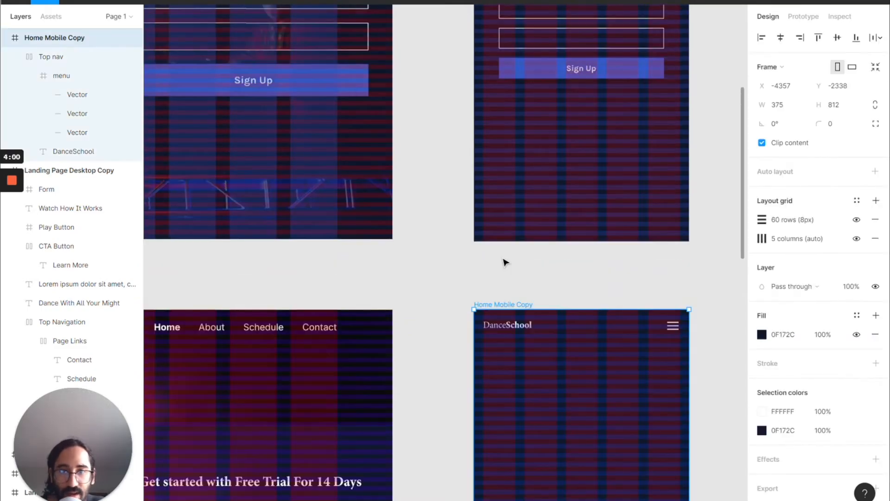
scroll(505, 260, down, 4)
key(f)
mouse_move(473, 218)
mouse_down()
mouse_move(681, 384)
mouse_move(689, 408)
mouse_up()
- Fill the new frame with the Unsplash photo of a dancer in red stage light, found by searching "dance"
right_click(603, 277)
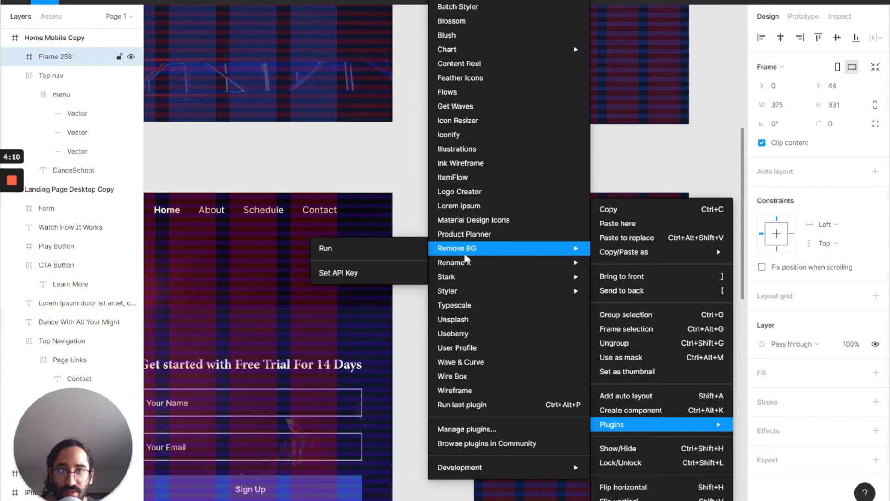
click(479, 320)
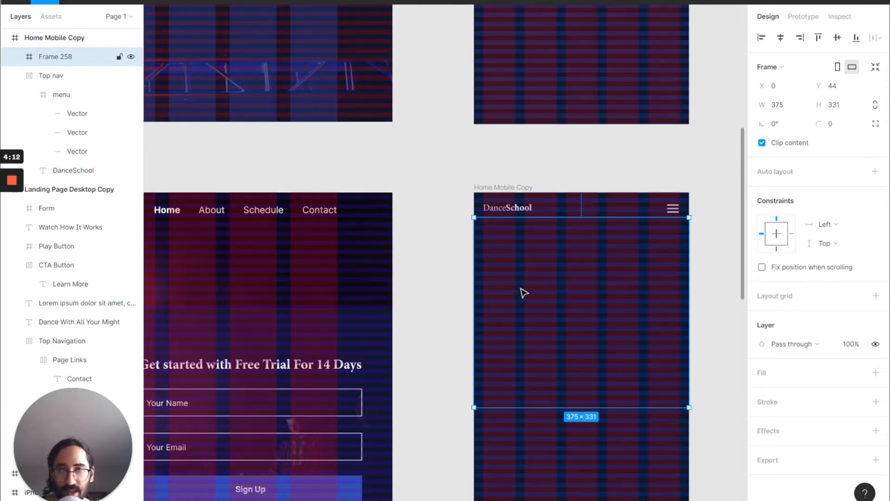
click(648, 131)
text(dance)
key(Return)
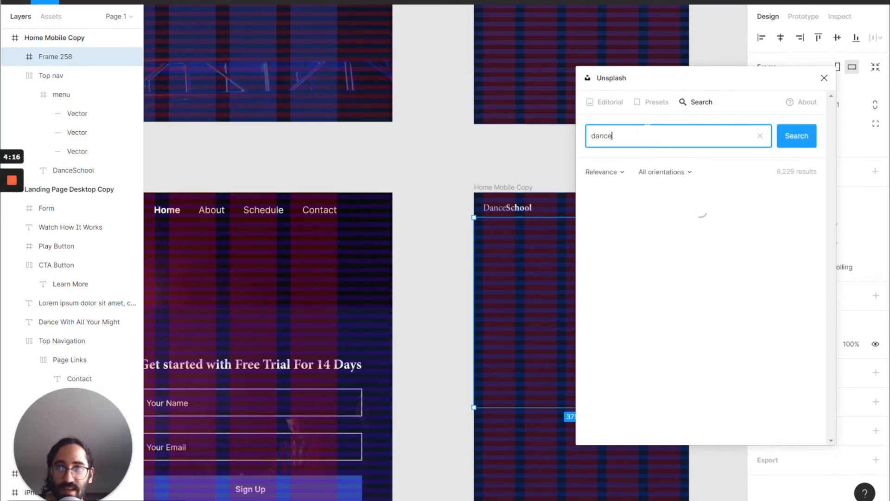
scroll(683, 227, down, 15)
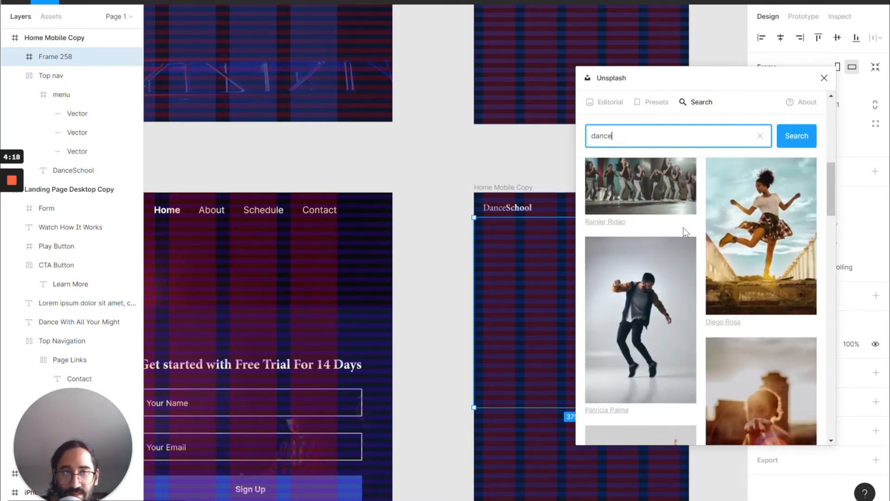
click(714, 216)
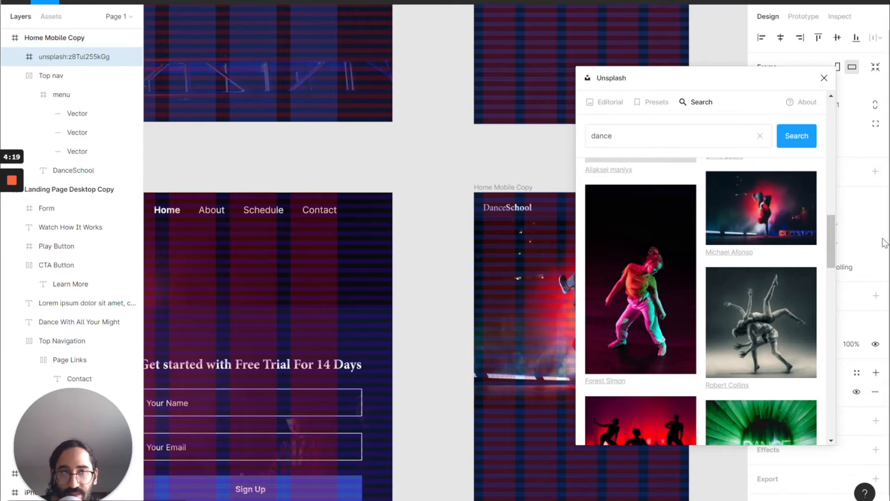
click(823, 79)
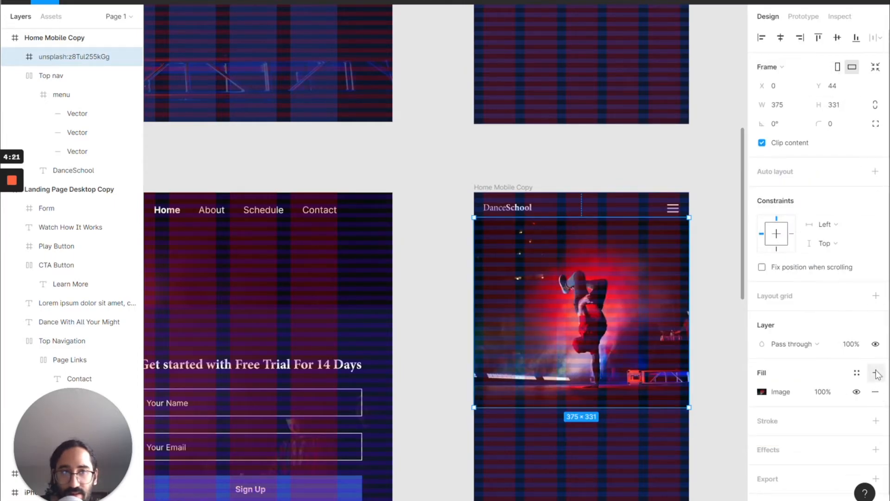
- Add a second fill over the dancer photo and hide the layout grids
click(876, 373)
click(714, 295)
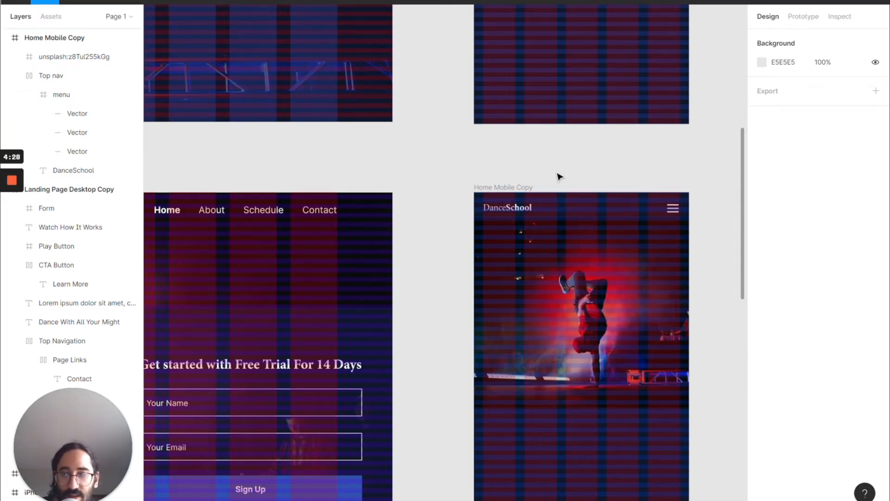
key(ctrl+shift+4)
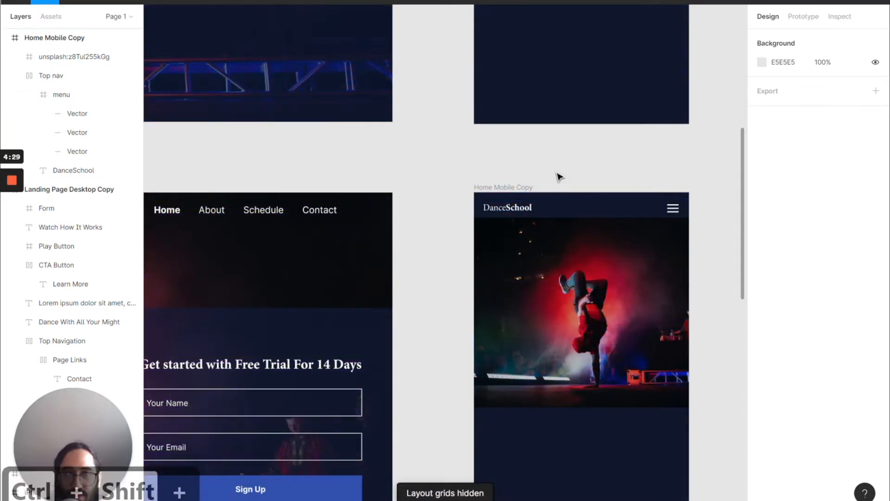
- Extend the dancer photo frame in Home Mobile Copy upward behind the top navigation, to about 375 × 373 at Y 2
click(507, 188)
scroll(603, 279, down, 5)
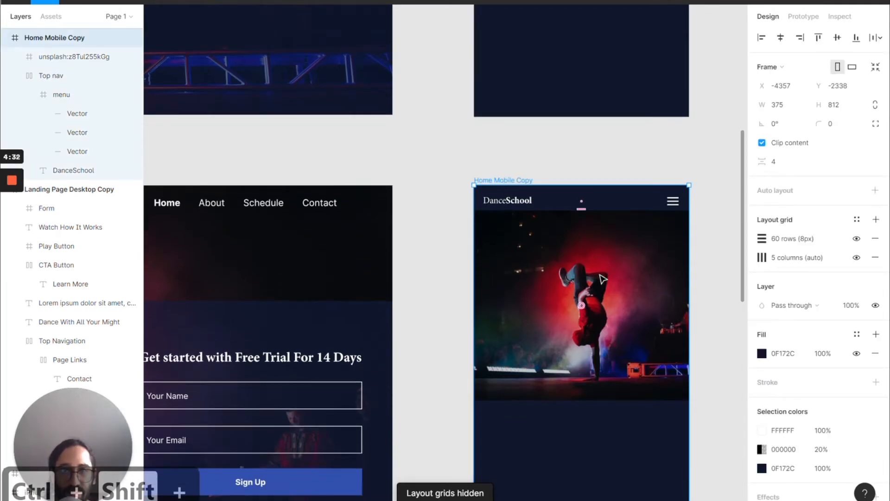
click(579, 181)
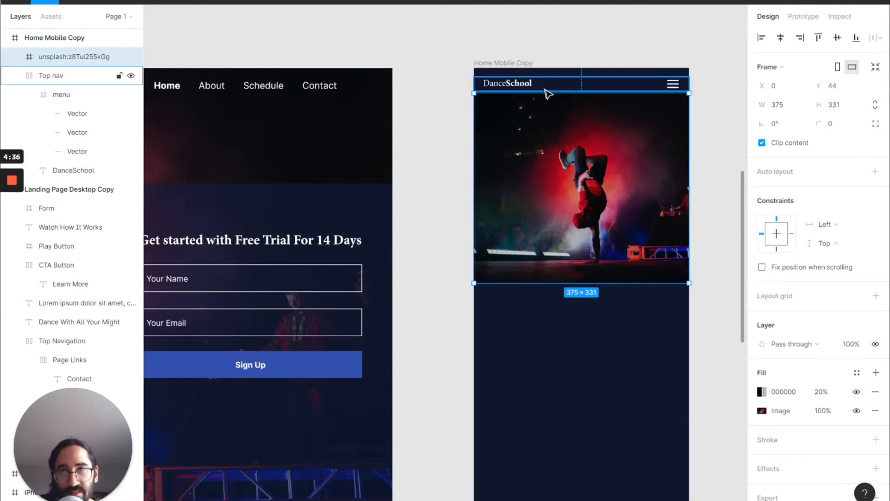
drag(548, 87, 550, 68)
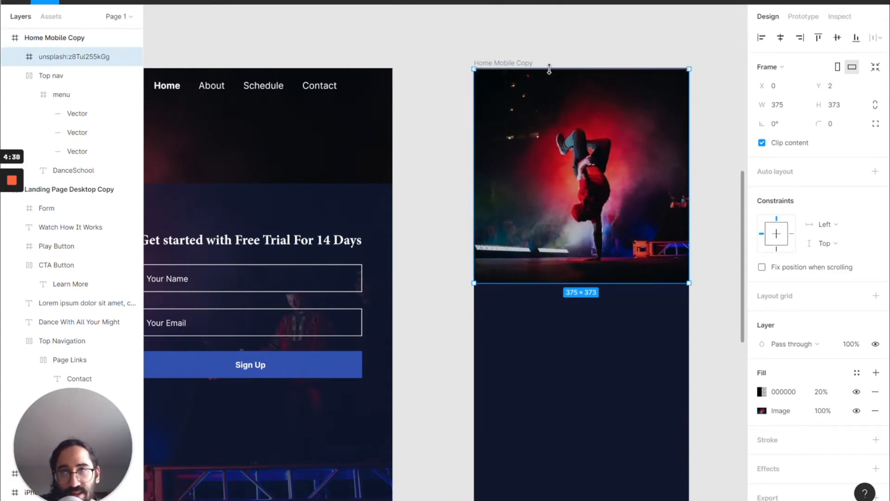
- Move the Top nav layer above the unsplash photo layer in Home Mobile Copy and deselect it
click(15, 77)
drag(38, 76, 44, 49)
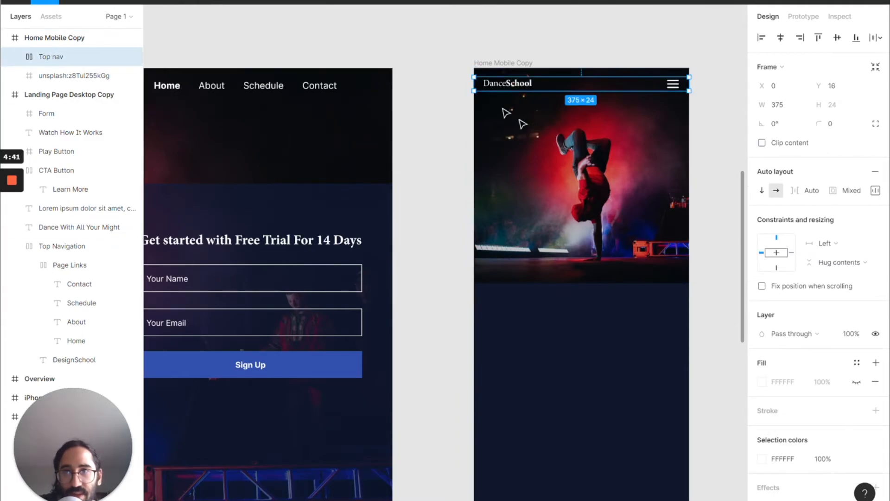
click(434, 134)
- Examine the header and hero section of the iPhone 13 mini - 1 reference design and compare them with Home Mobile Copy
scroll(473, 113, down, 15)
scroll(546, 131, up, 3)
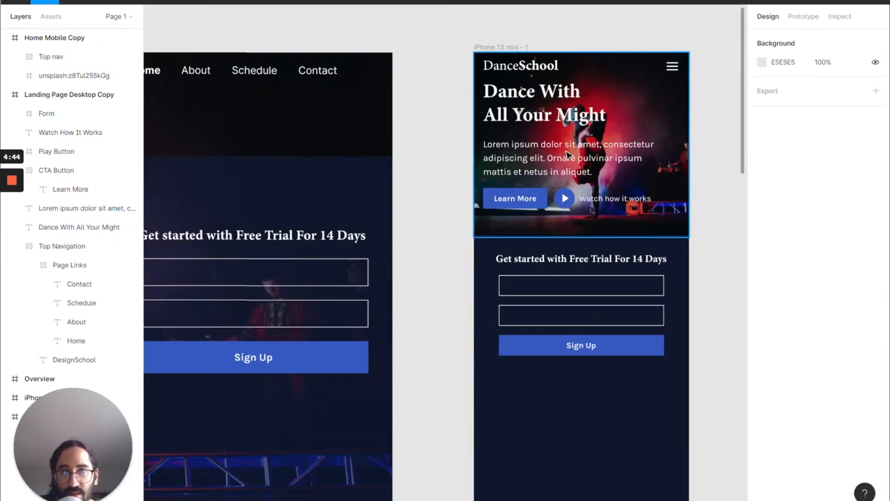
double_click(510, 72)
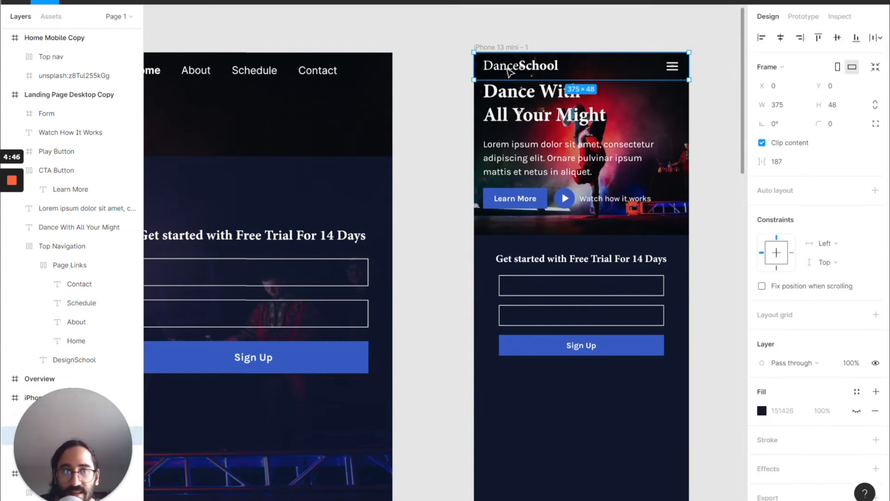
click(542, 50)
click(577, 69)
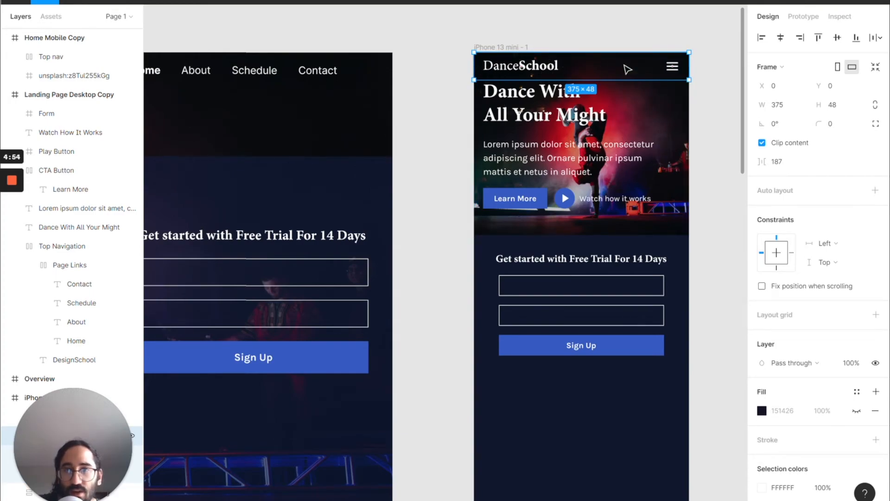
scroll(697, 209, down, 8)
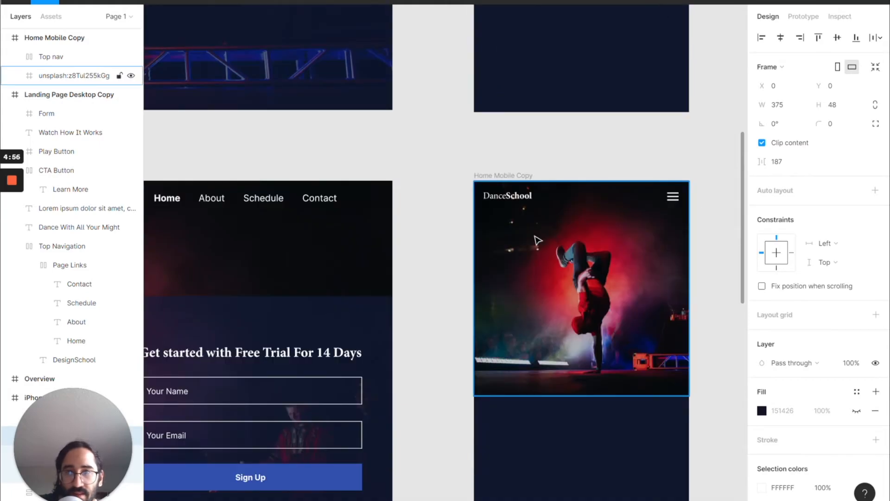
click(615, 289)
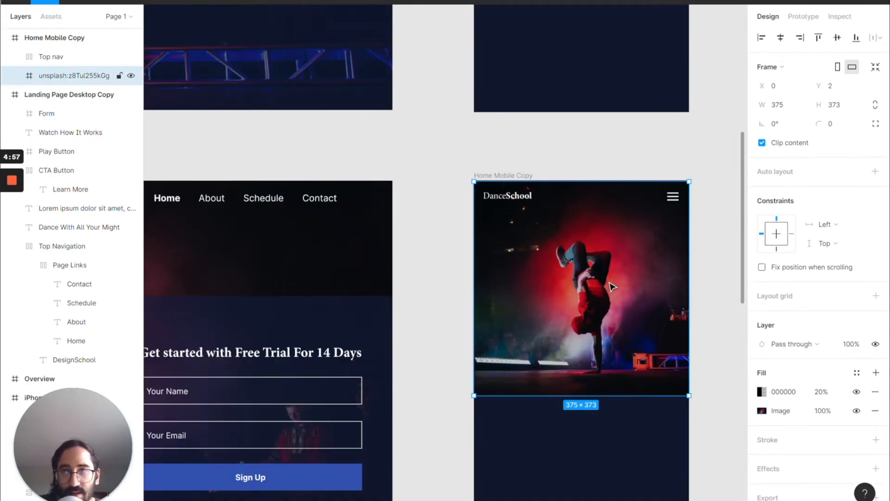
scroll(613, 287, up, 4)
scroll(612, 286, up, 3)
scroll(612, 286, up, 3)
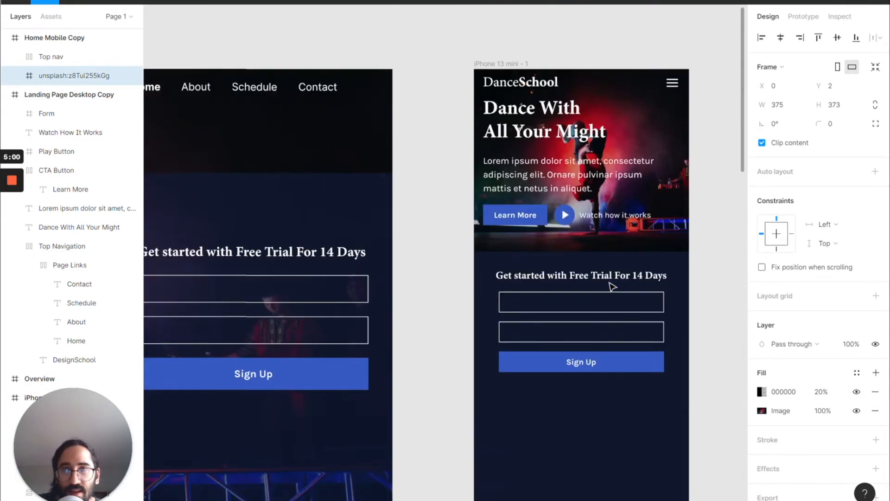
- Add a text box about 127 × 48 over the upper dancer photo reading "Dance With All Your Might"
scroll(610, 287, down, 12)
key(t)
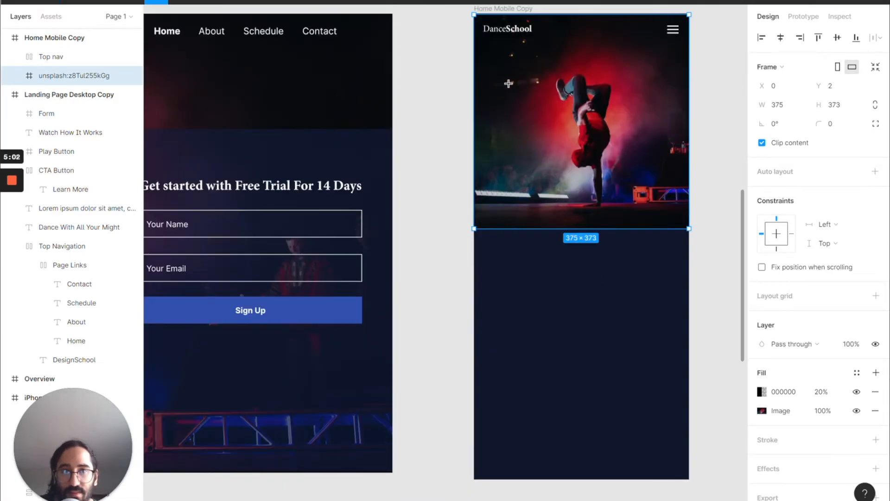
drag(493, 60, 566, 88)
text(Dance)
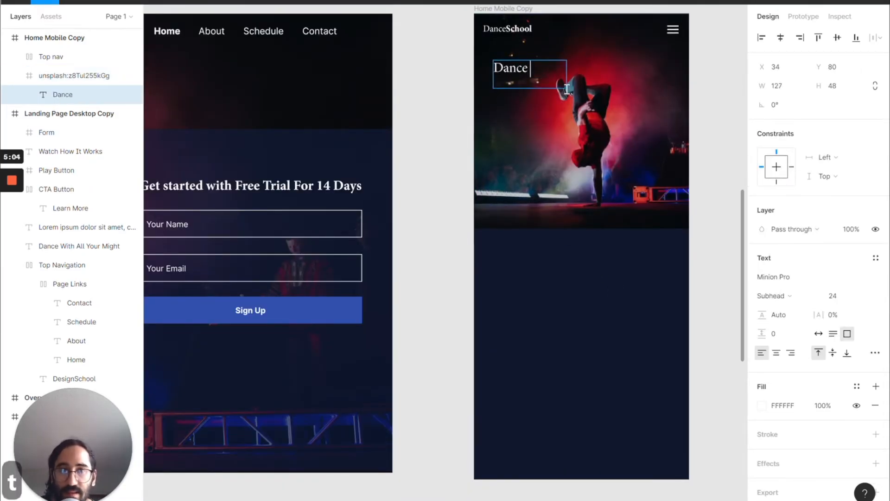
text( Wt)
key(BackSpace)
text(i)
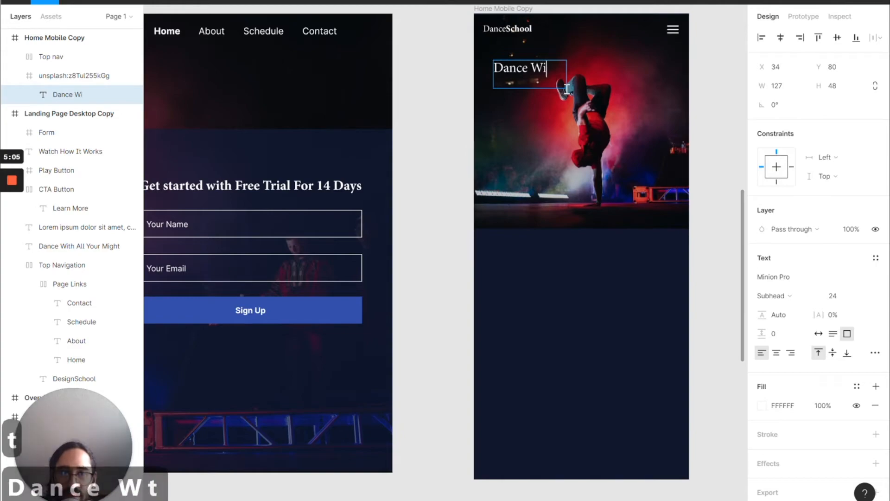
text(th All Your Might)
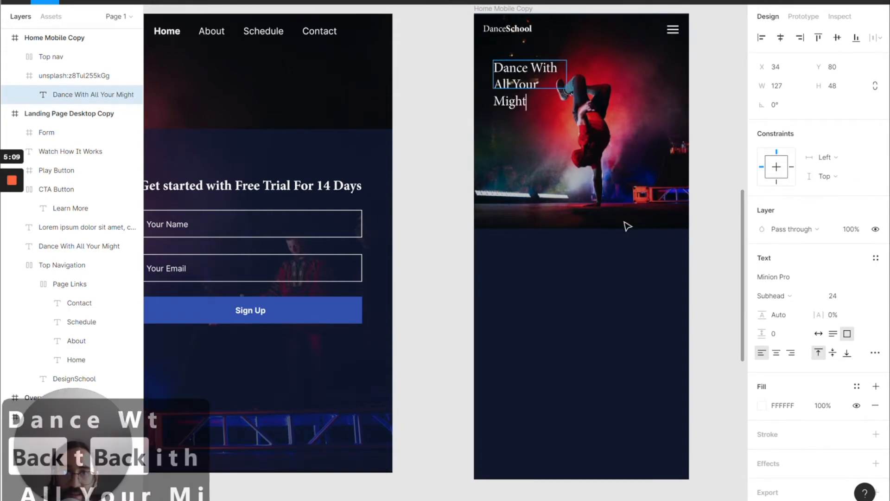
key(Escape)
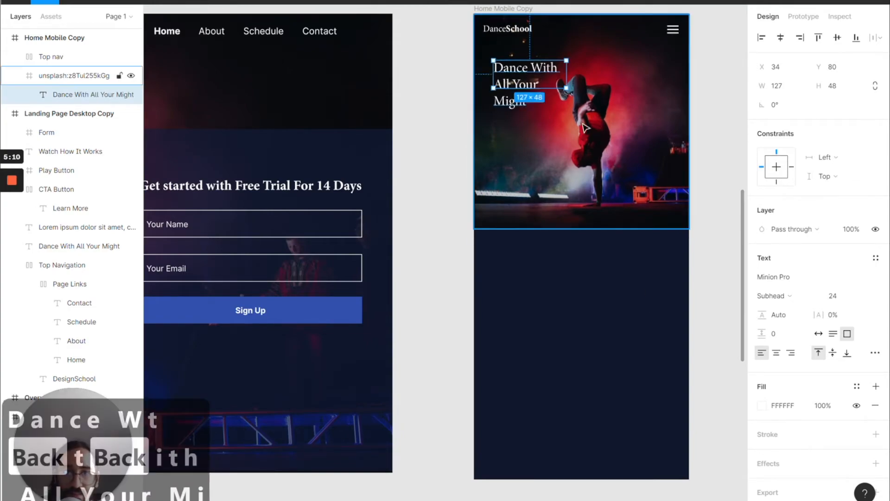
- Make the headline bold at size 28 and fit its box to about 207 wide at X 16, Y 67
drag(573, 72, 604, 71)
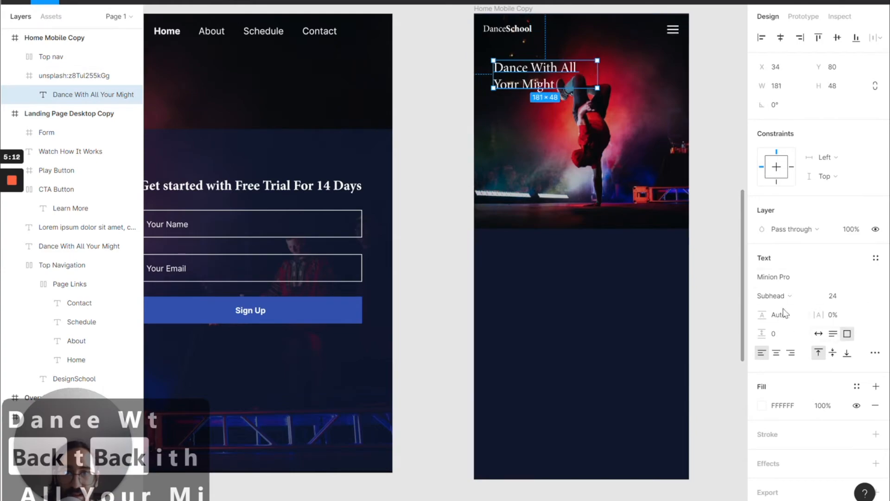
key(ctrl+b)
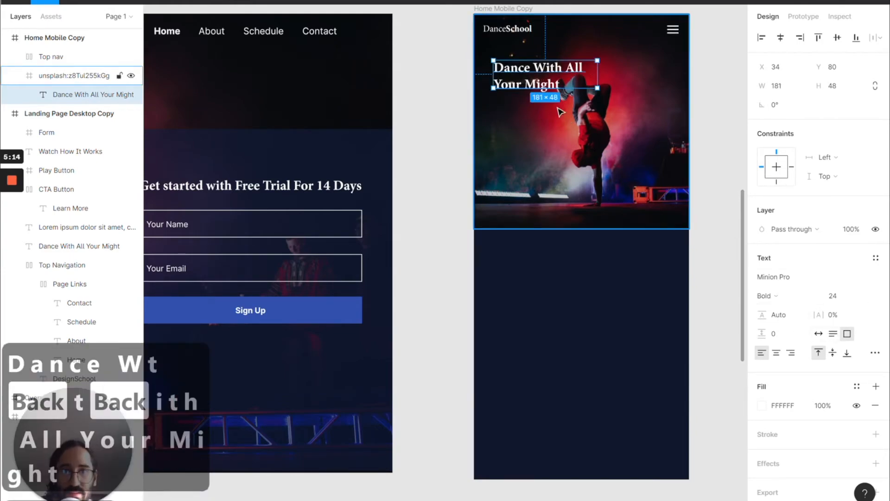
click(841, 296)
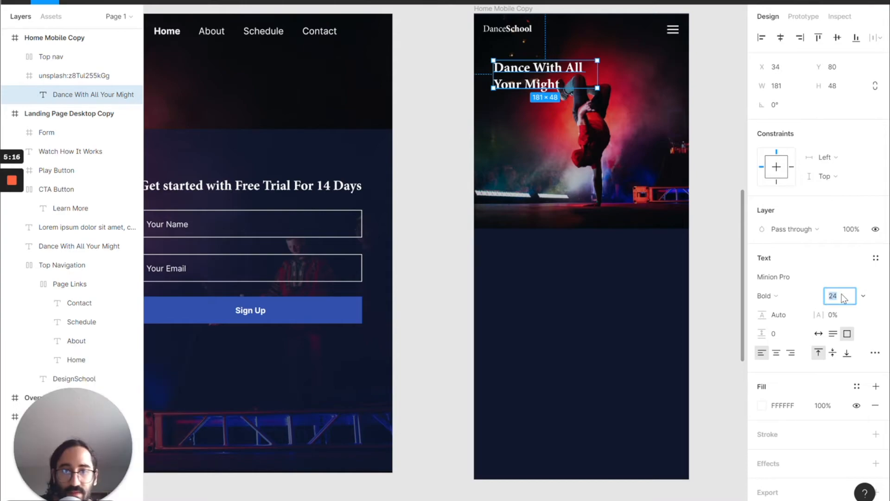
text(28)
key(Return)
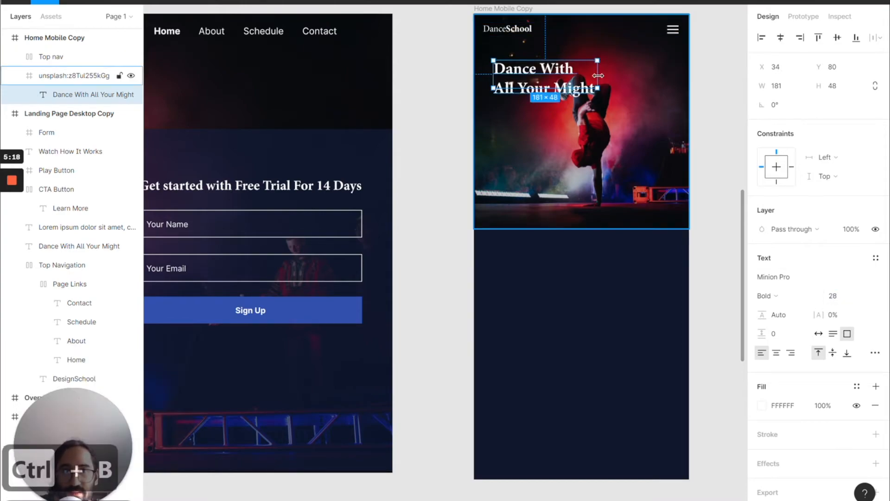
drag(598, 76, 612, 76)
drag(512, 71, 503, 64)
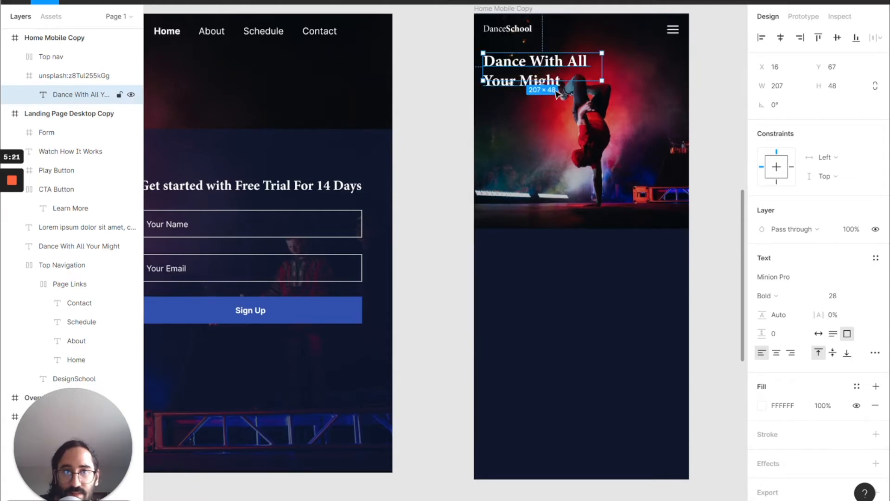
- Set the headline's font size to 32 and adjust its box to about 234 wide at Y 61
scroll(557, 92, up, 1)
scroll(563, 116, down, 3)
scroll(562, 116, up, 6)
scroll(562, 116, down, 4)
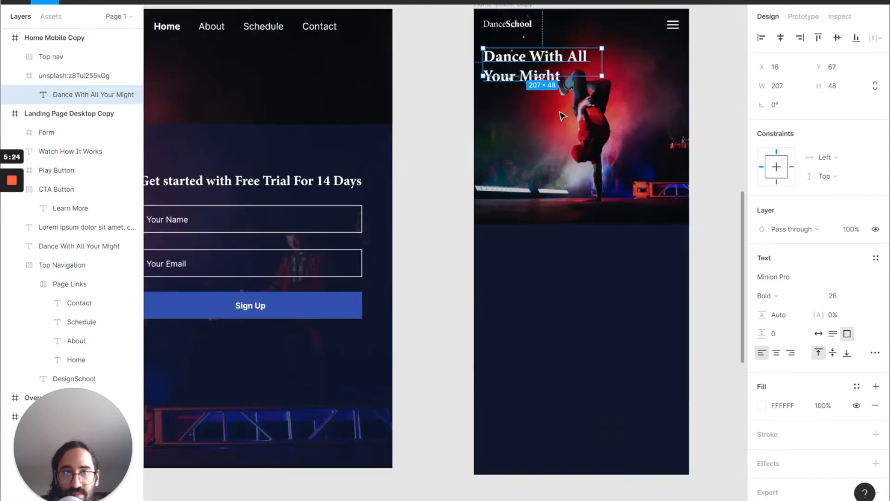
scroll(562, 115, up, 10)
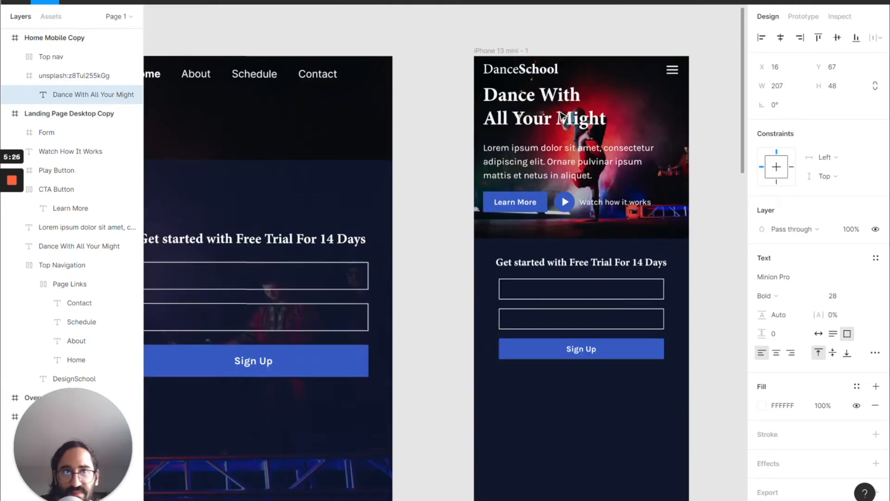
scroll(562, 116, down, 10)
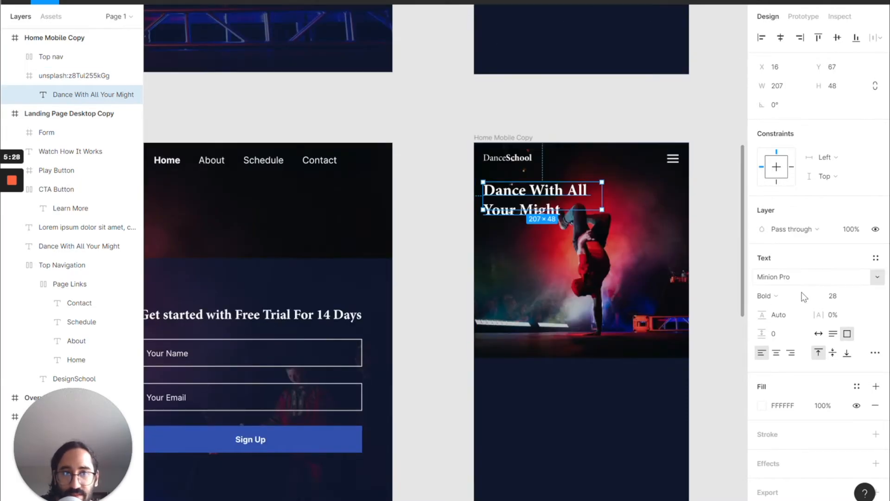
click(834, 296)
text(32)
key(Return)
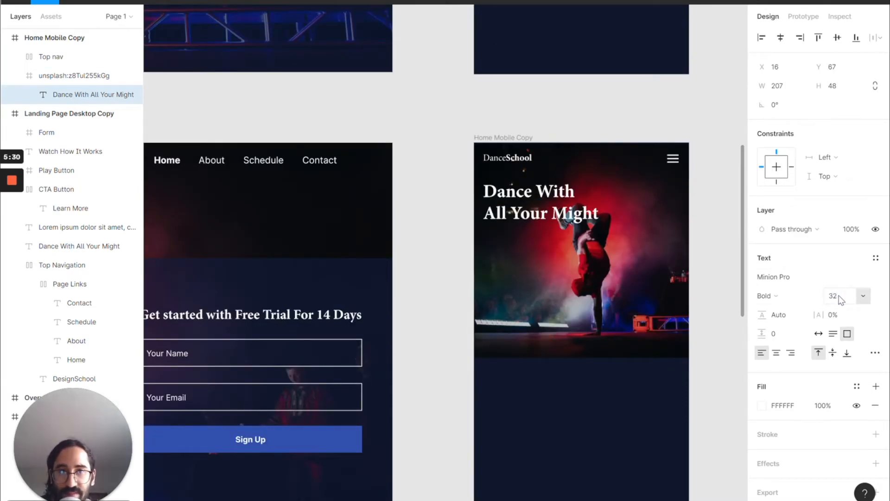
drag(602, 197, 618, 197)
drag(558, 196, 558, 192)
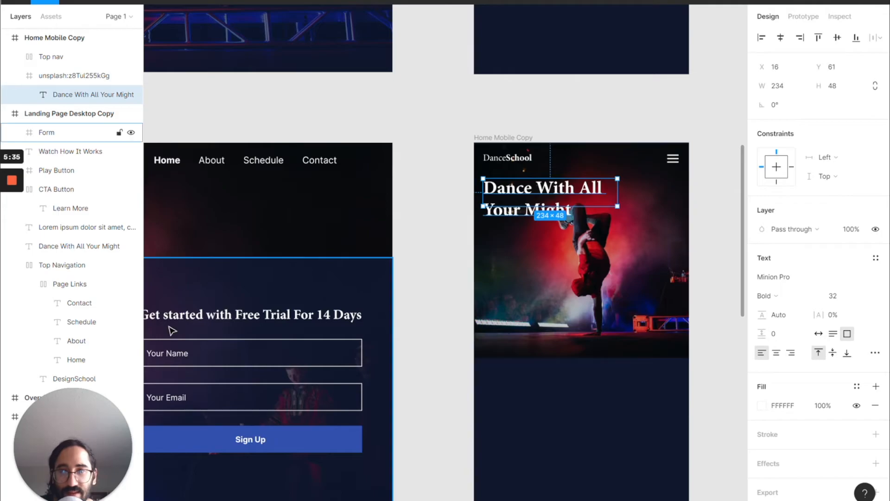
- Copy the lorem ipsum paragraph from Landing Page Desktop Copy into Home Mobile Copy, placing it below the headline at about X 22, Y 166
scroll(271, 304, up, 5)
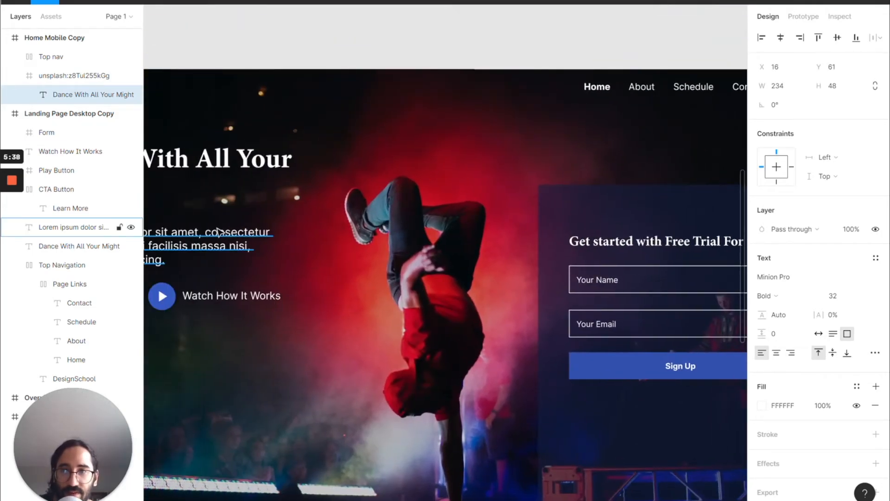
click(214, 242)
scroll(434, 284, right, 10)
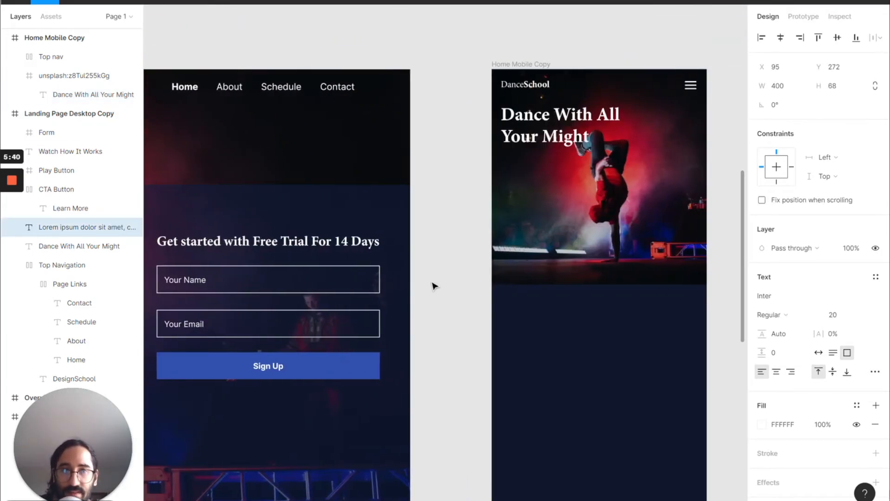
click(408, 66)
key(ctrl+v)
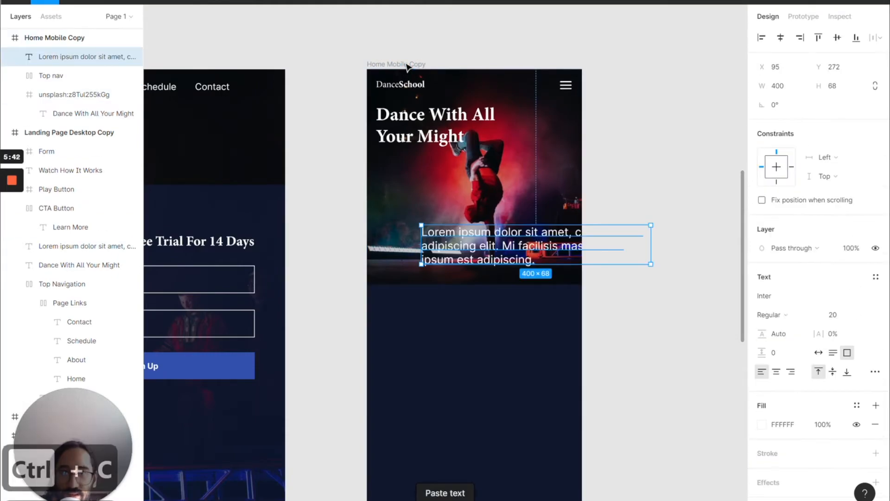
drag(477, 229, 436, 168)
- Set the pasted paragraph's font size to 16 and fit its box to about 313 wide at X 16, Y 150
click(849, 320)
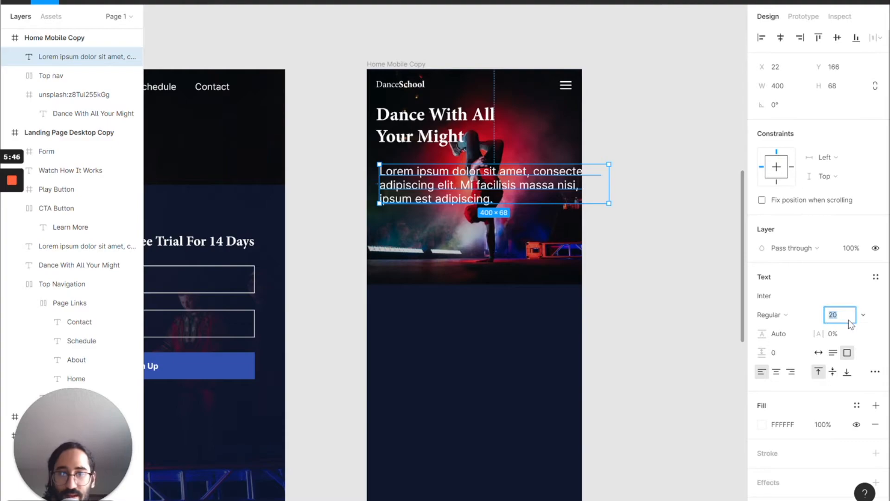
text(16)
key(Return)
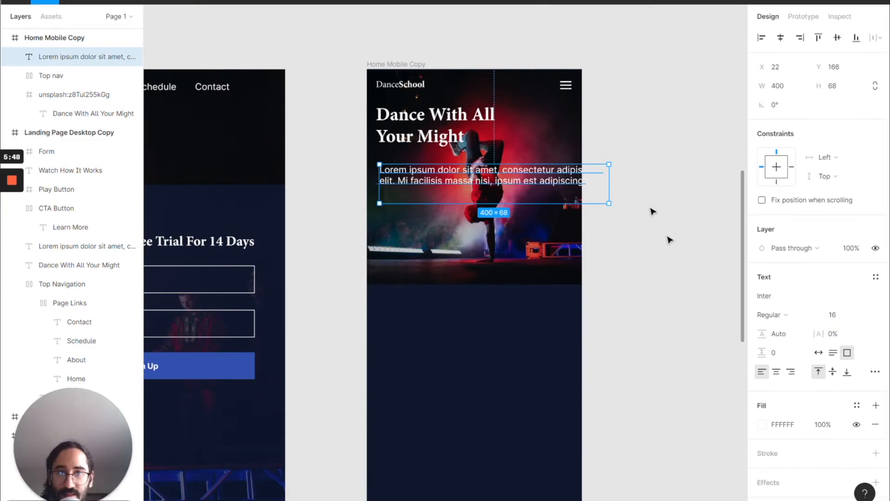
drag(609, 178, 557, 185)
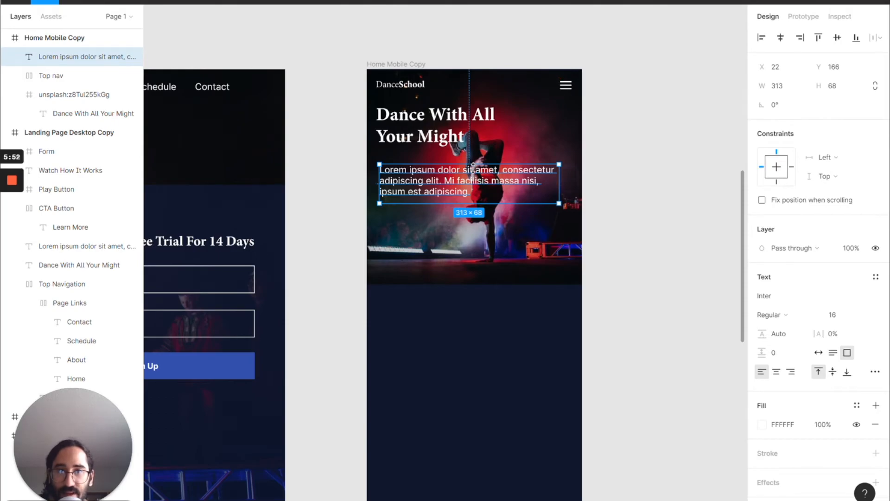
drag(477, 182, 472, 173)
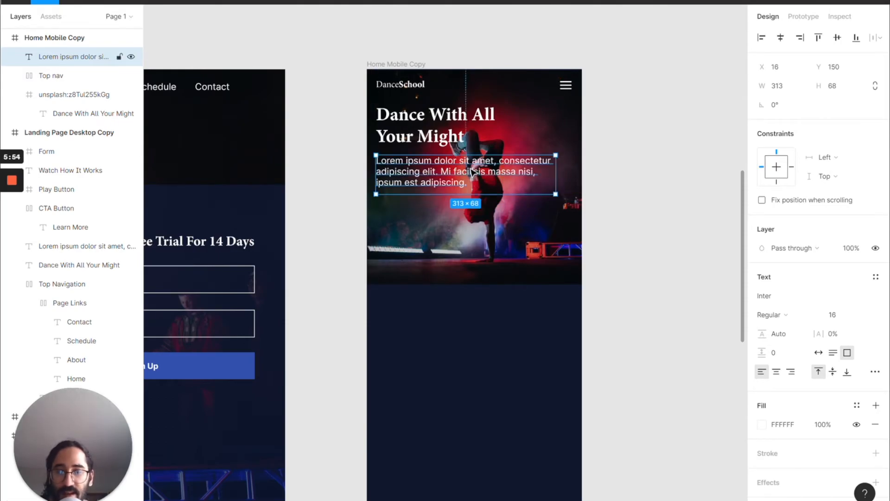
- Show the layout grids and check the headline and paragraph boxes against them up close
key(ctrl+shift+4)
scroll(472, 173, up, 5)
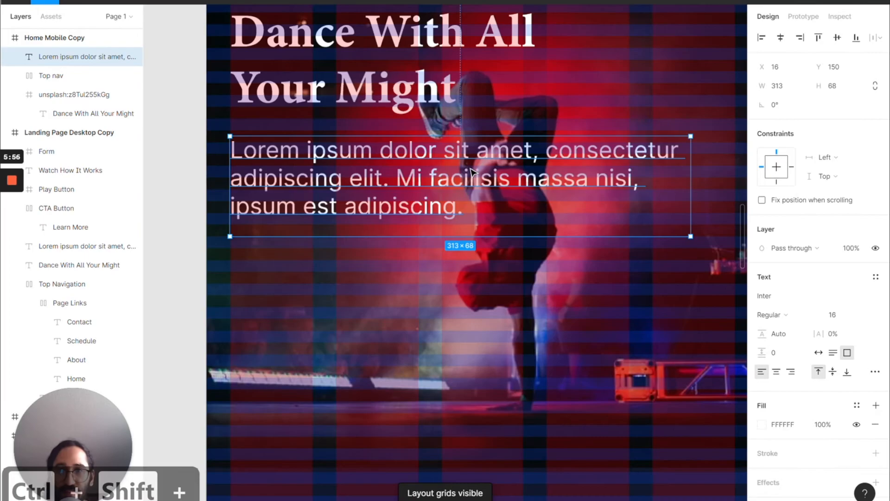
scroll(353, 41, left, 1)
click(351, 41)
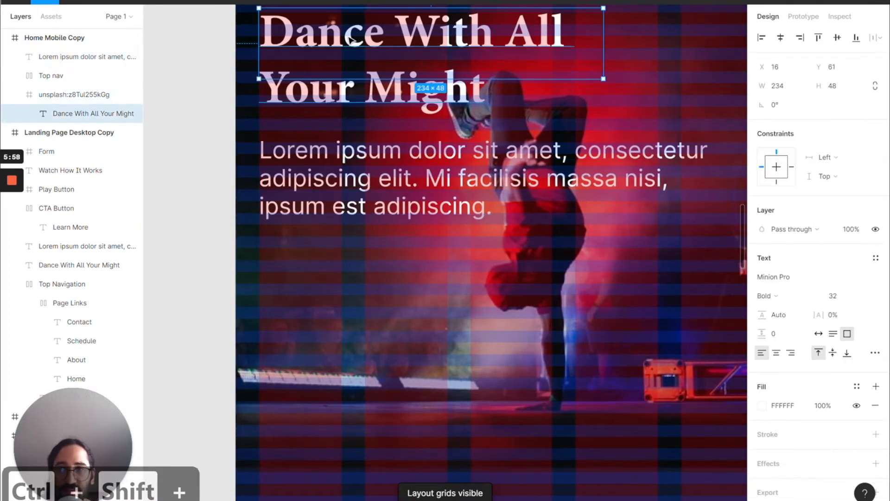
click(334, 155)
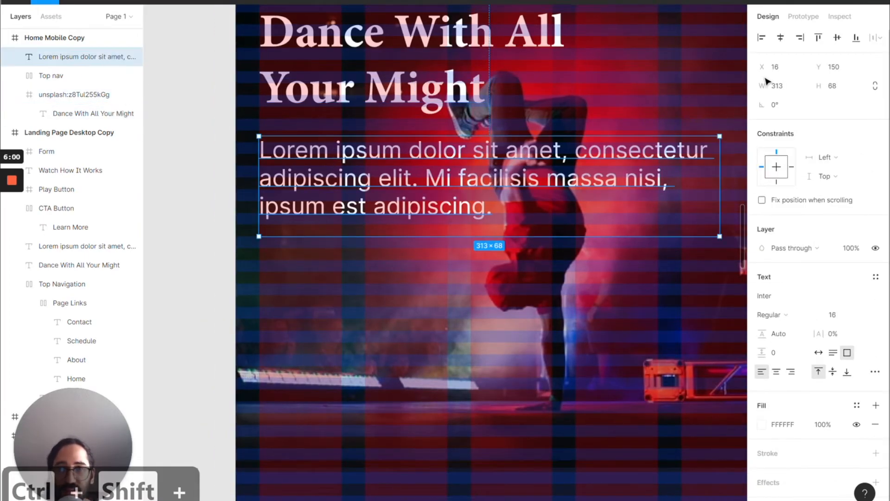
- Move the headline up to about Y 53 and the paragraph below it up to about Y 135
click(350, 91)
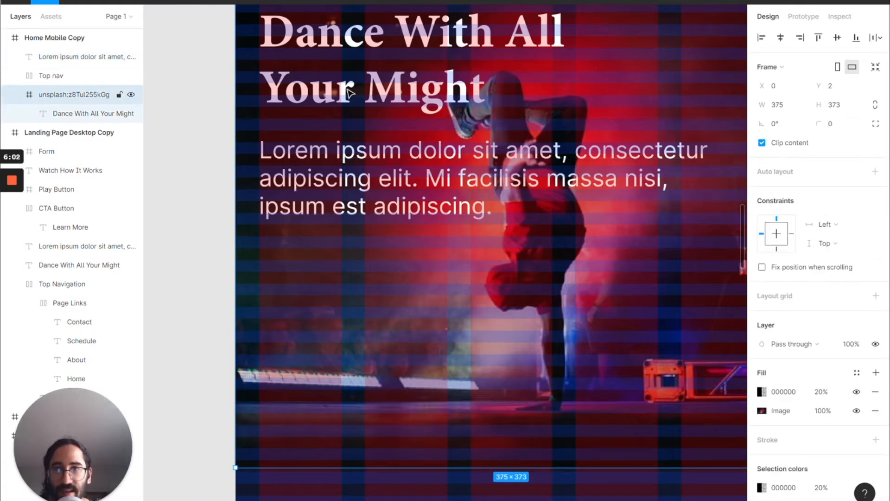
click(351, 92)
drag(349, 78, 352, 102)
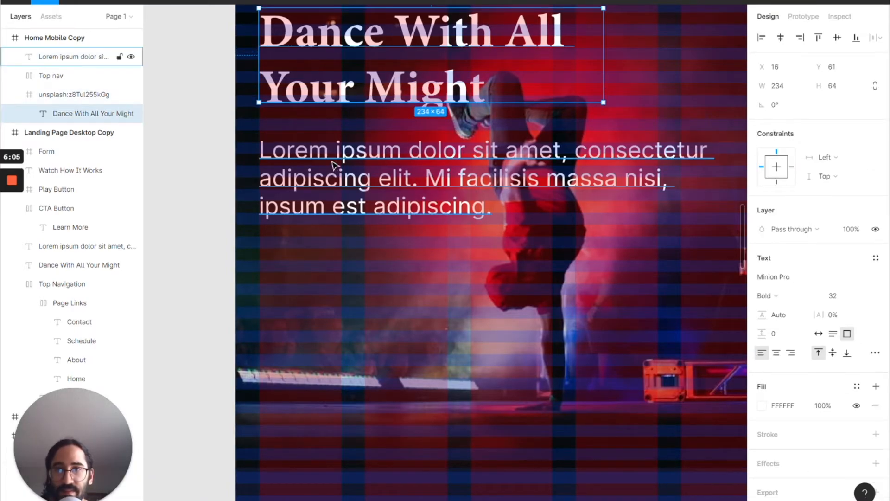
drag(349, 90, 347, 79)
drag(313, 153, 314, 133)
scroll(320, 134, down, 2)
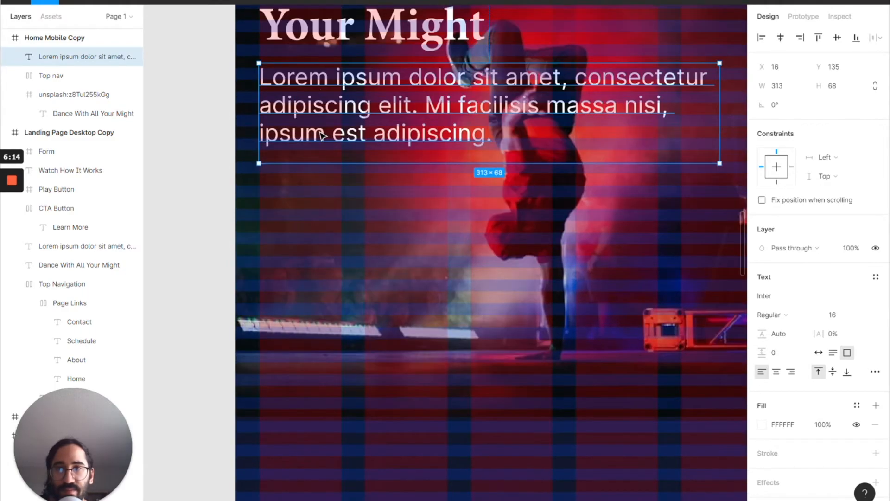
scroll(325, 176, up, 5)
- Move the headline and paragraph down together, placing the headline at about Y 59 and the paragraph at about Y 141
click(317, 182)
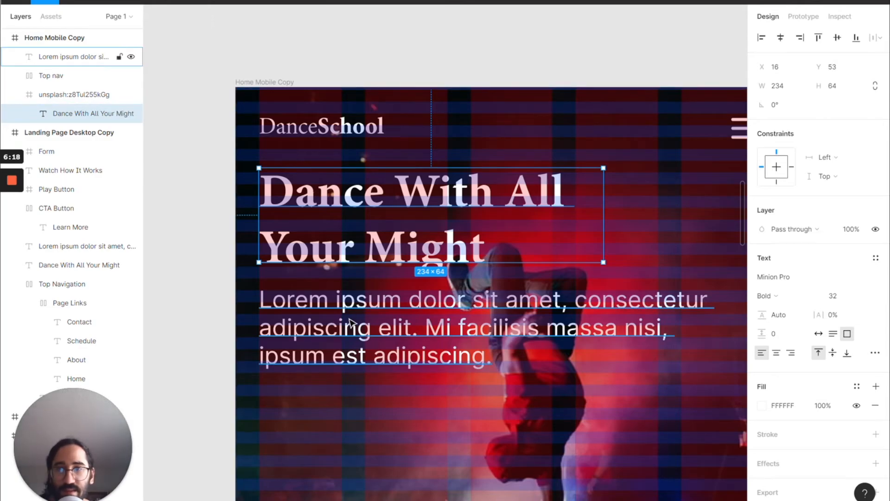
shift+click(352, 310)
drag(342, 242, 342, 259)
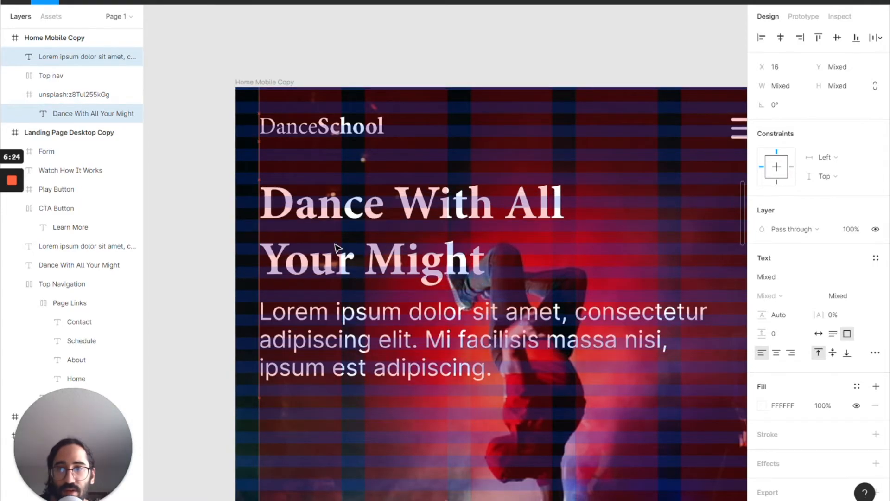
scroll(336, 258, up, 5)
scroll(337, 249, up, 2)
scroll(337, 248, left, 2)
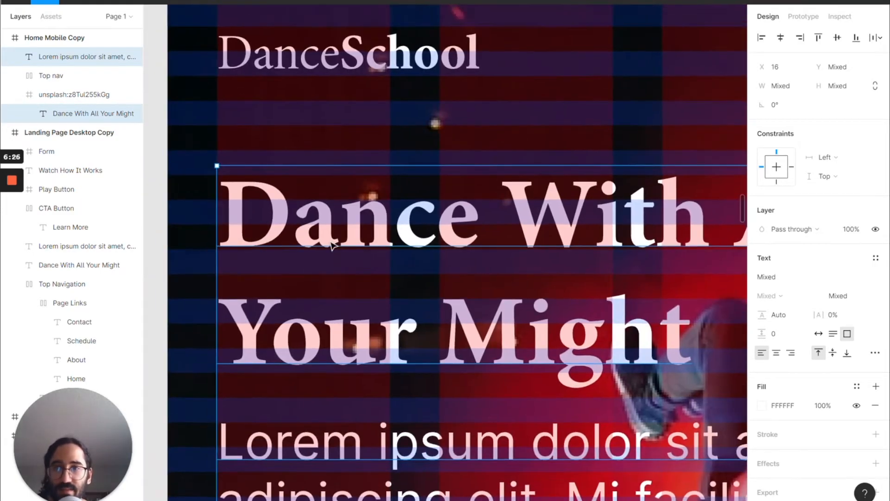
drag(257, 221, 258, 216)
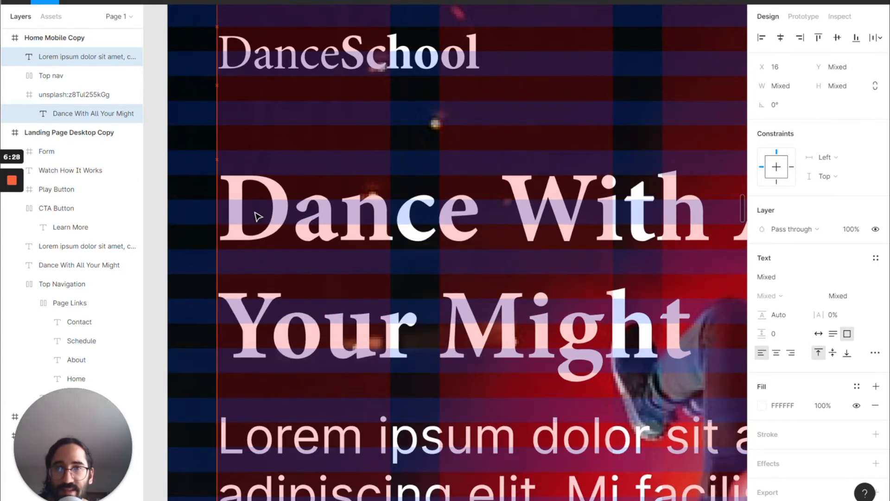
scroll(338, 264, up, 2)
scroll(338, 264, down, 1)
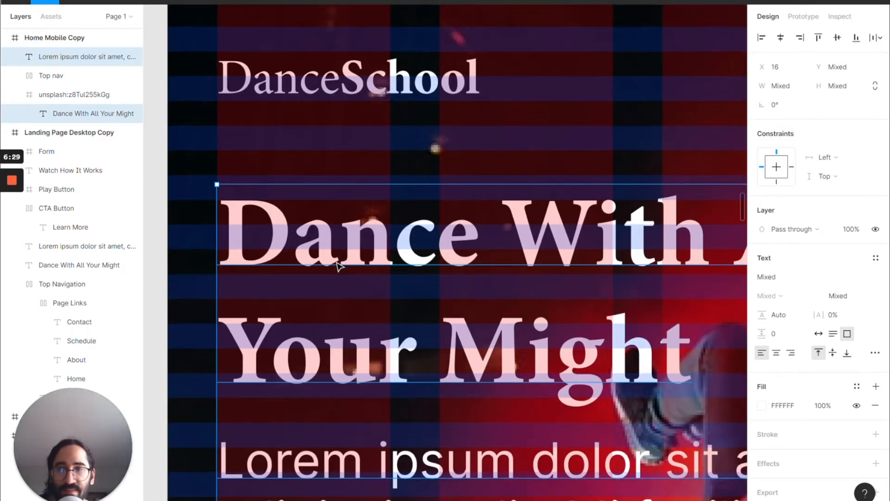
- Shorten the paragraph's text box to about 53 high so it fits its three lines
click(317, 354)
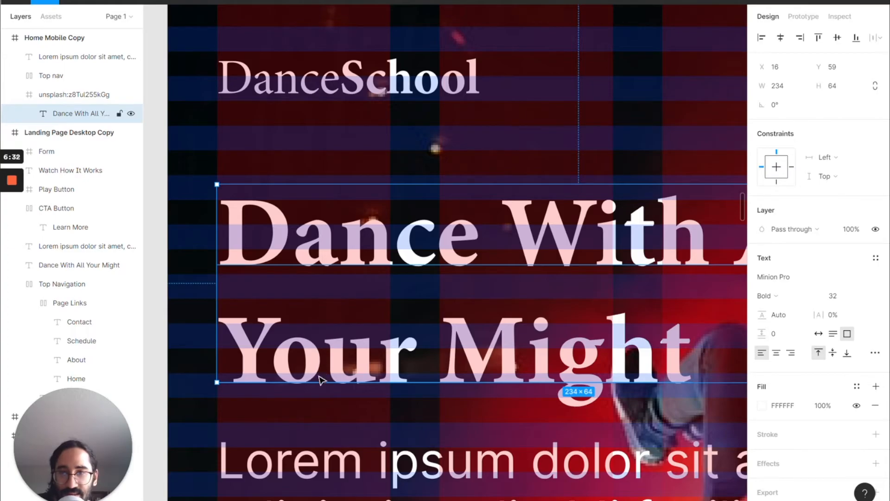
click(313, 484)
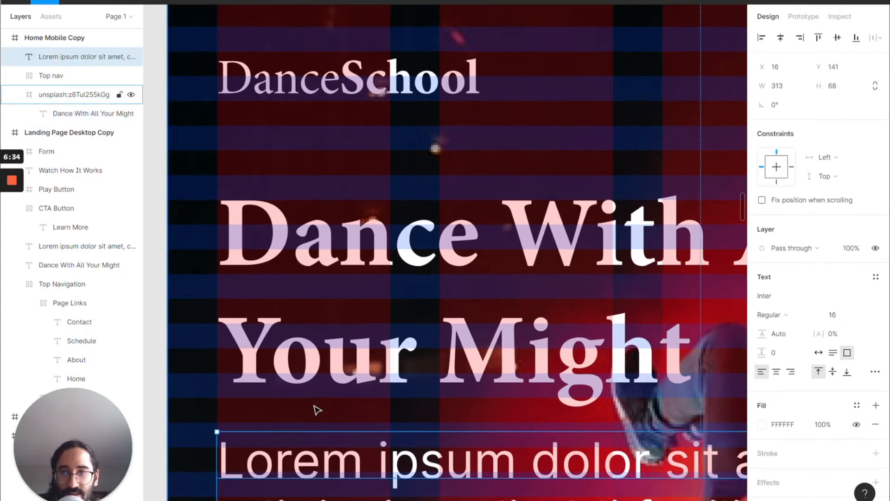
scroll(317, 410, down, 5)
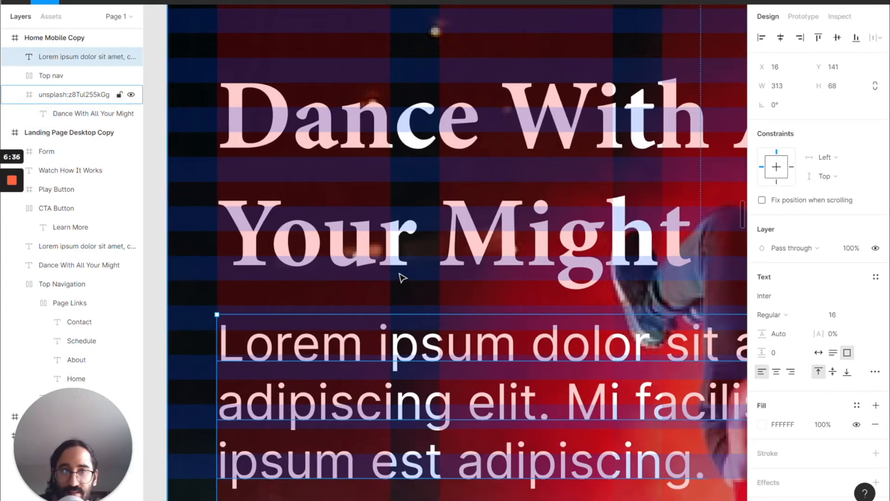
scroll(428, 278, down, 8)
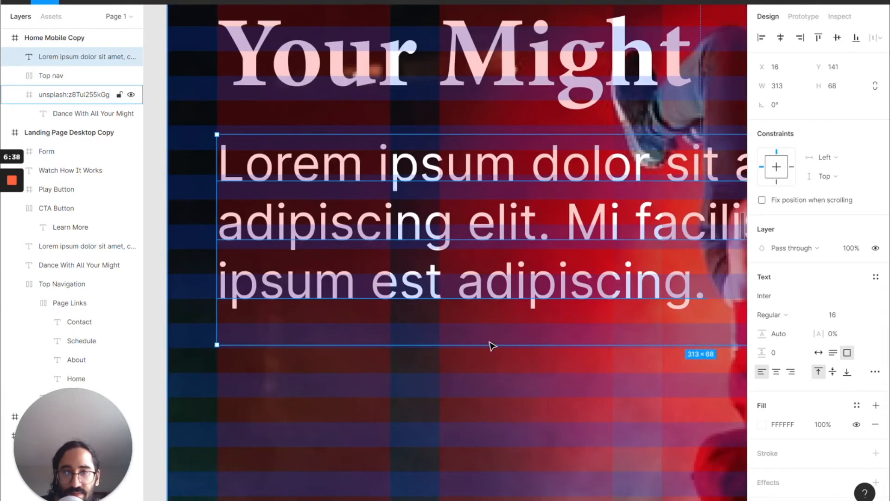
drag(496, 348, 494, 301)
scroll(482, 323, up, 2)
scroll(482, 323, down, 5)
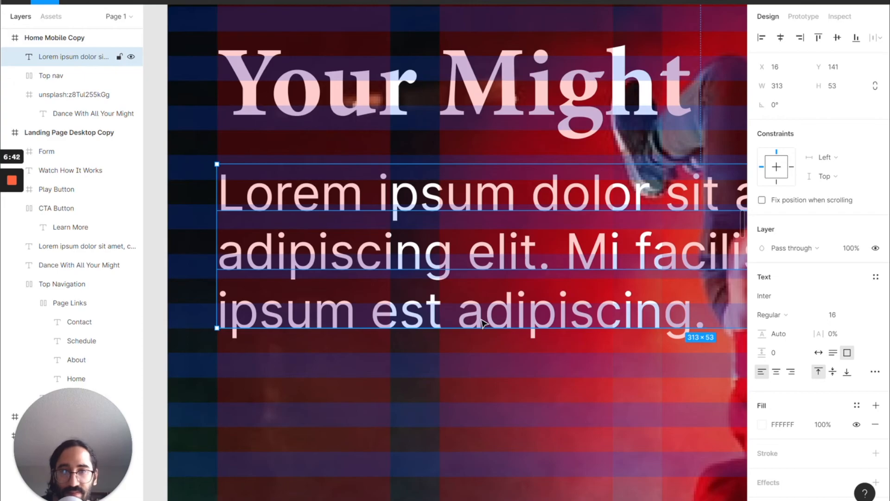
- Examine the desktop page's Learn More button and Watch How It Works link as reference for the mobile frame
scroll(482, 324, down, 3)
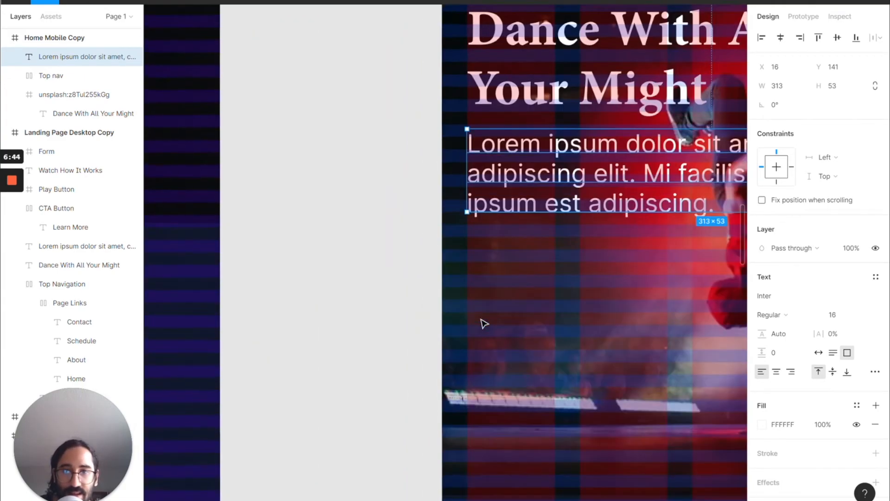
scroll(483, 323, down, 4)
scroll(483, 323, left, 12)
scroll(482, 323, down, 3)
scroll(484, 323, down, 2)
scroll(484, 323, left, 5)
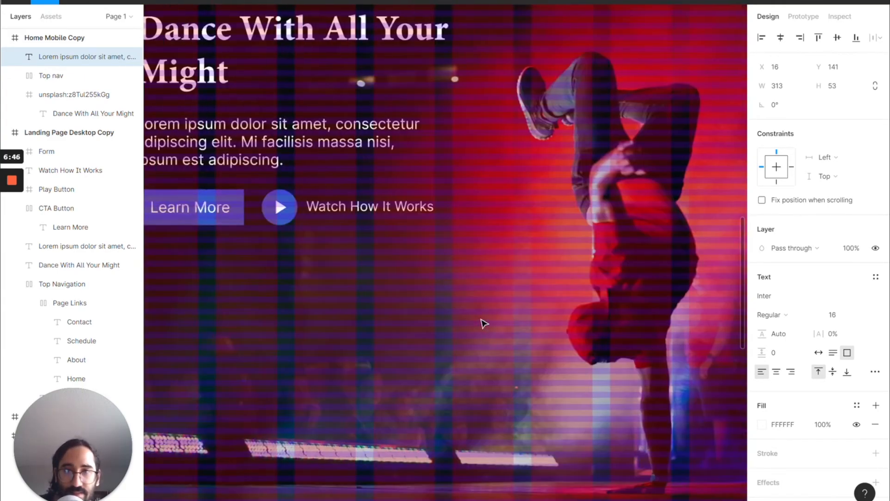
scroll(484, 323, right, 14)
scroll(484, 323, right, 10)
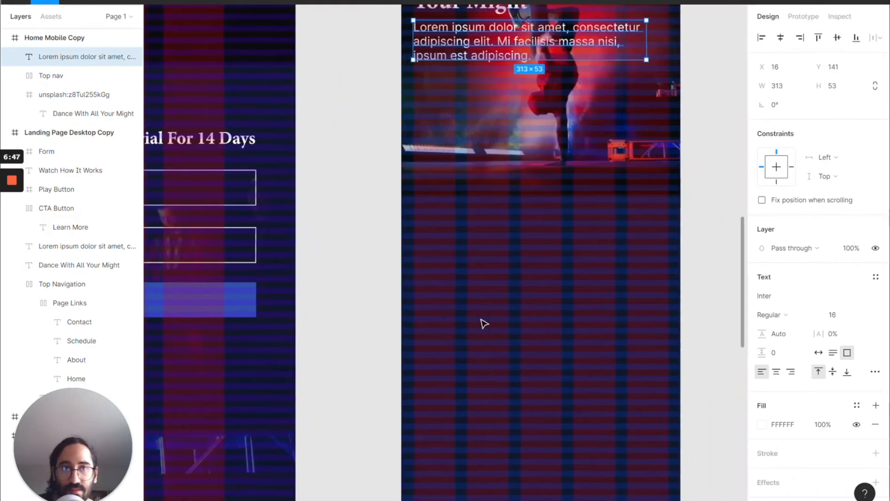
- Draw a frame about 84 × 25 below the mobile paragraph and add auto-width text "Learn More" inside it
scroll(483, 324, up, 1)
key(f)
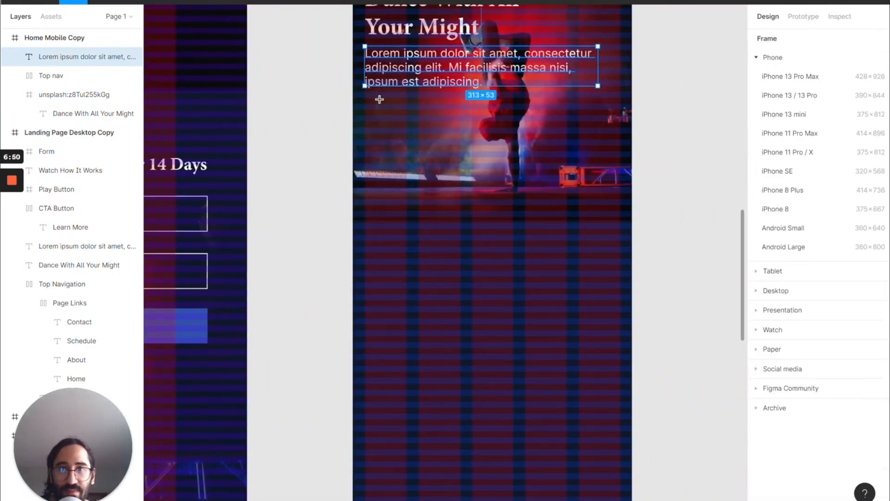
drag(368, 103, 431, 123)
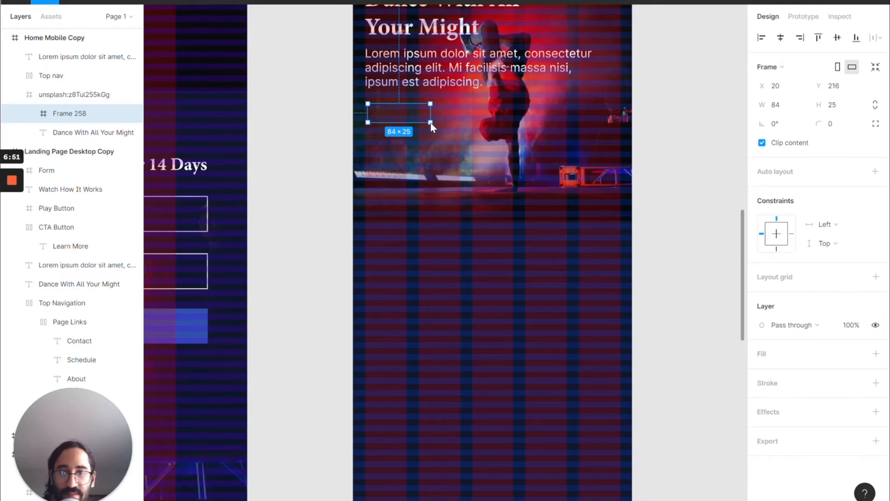
key(t)
drag(389, 112, 415, 116)
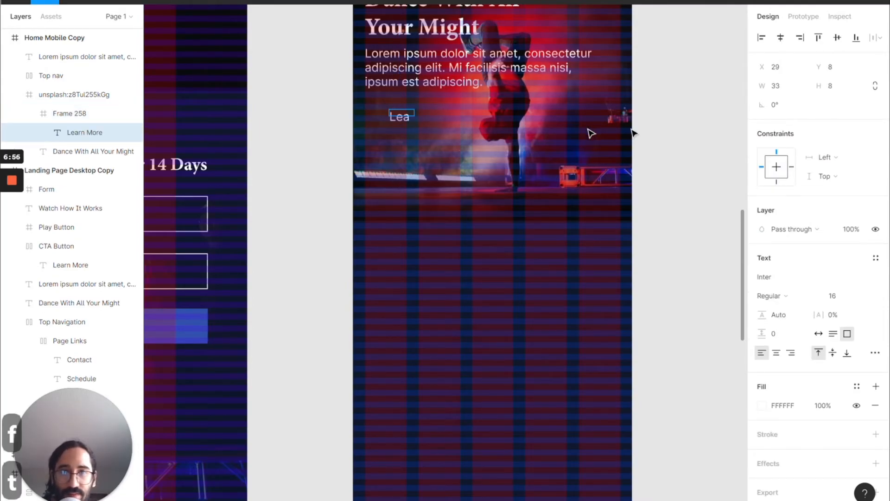
key(Escape)
click(819, 333)
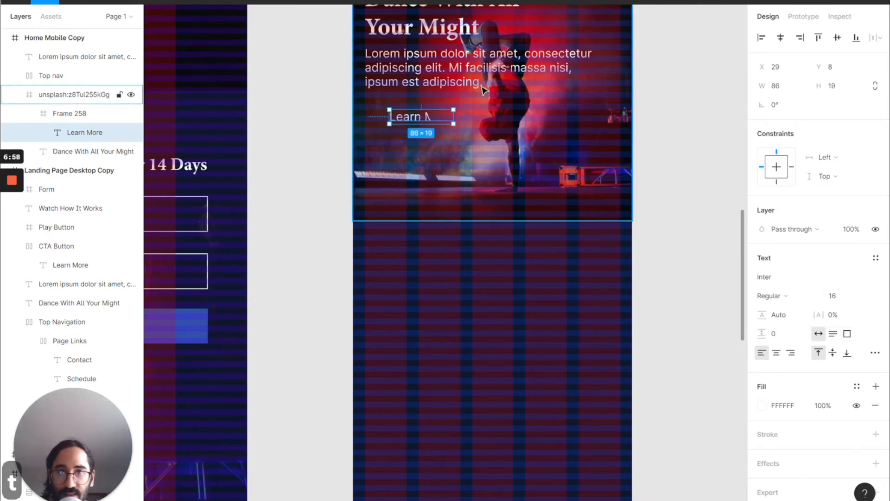
- Rename the new frame around the Learn More text as CTA Button
click(58, 114)
double_click(58, 115)
text(CTA Button)
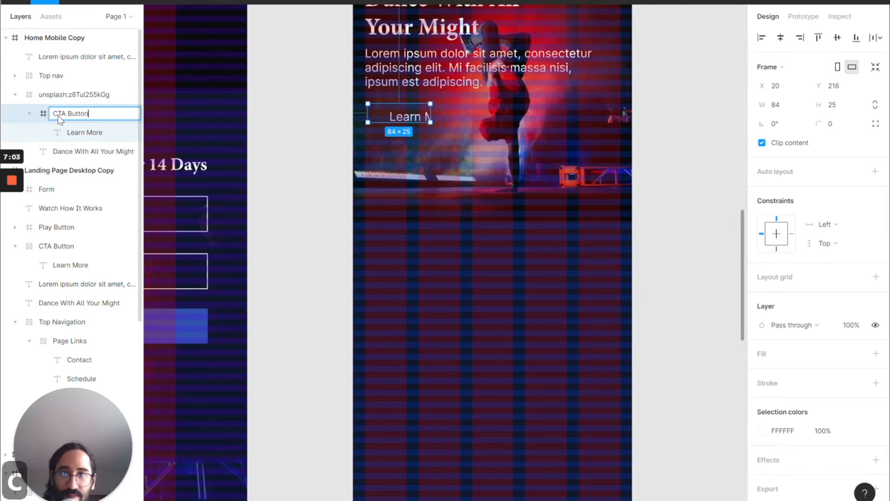
key(Return)
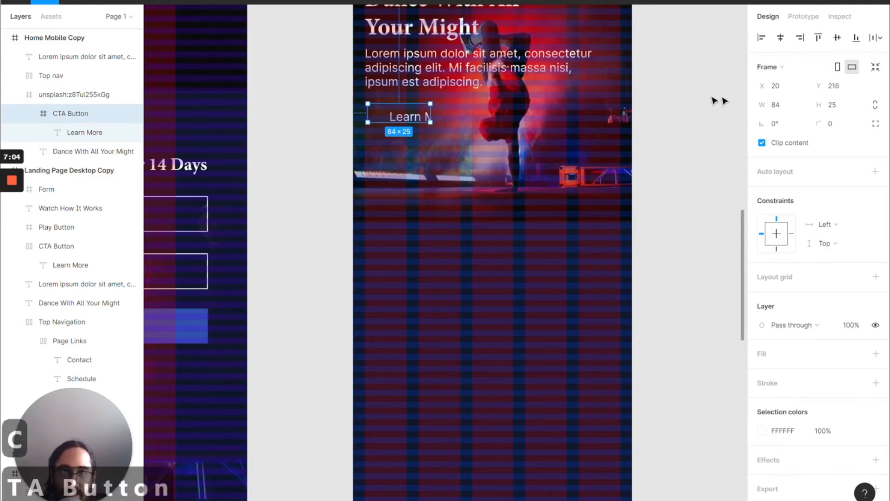
- Add auto layout to the CTA Button frame with its content aligned to the center
click(875, 171)
click(875, 190)
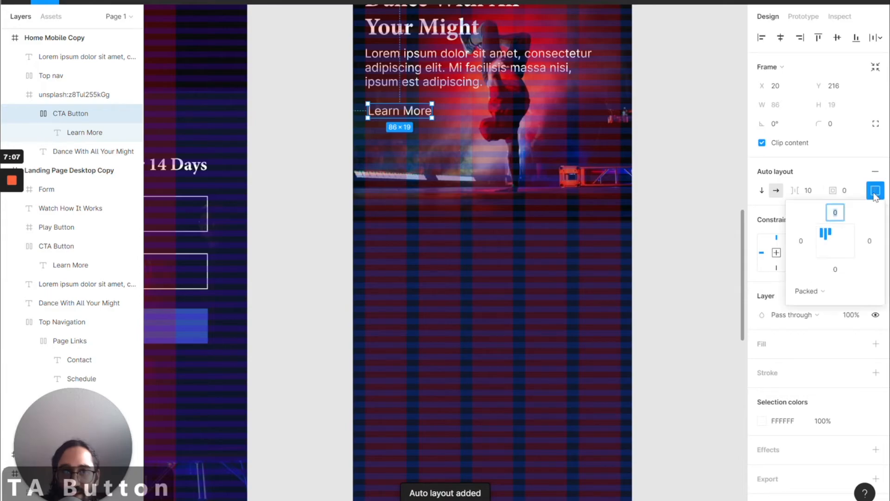
click(836, 244)
- Set the CTA Button's padding to 8 on all four sides
click(801, 244)
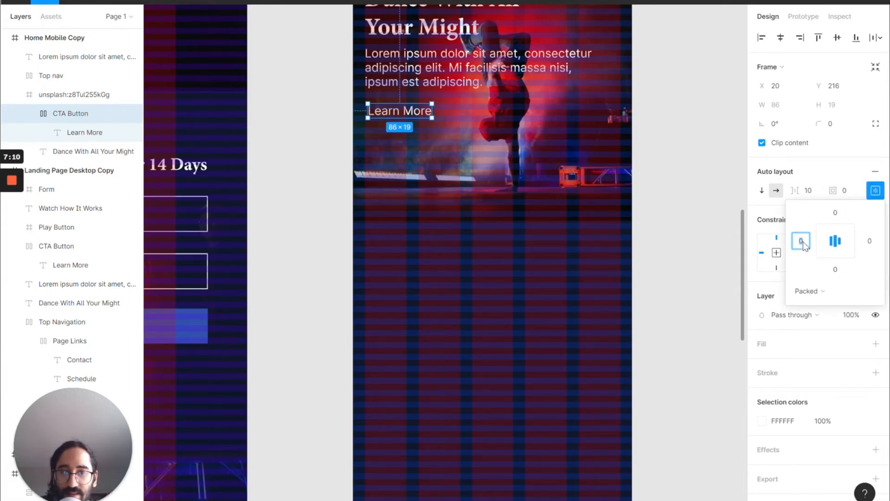
text(8)
click(870, 241)
text(8)
key(Return)
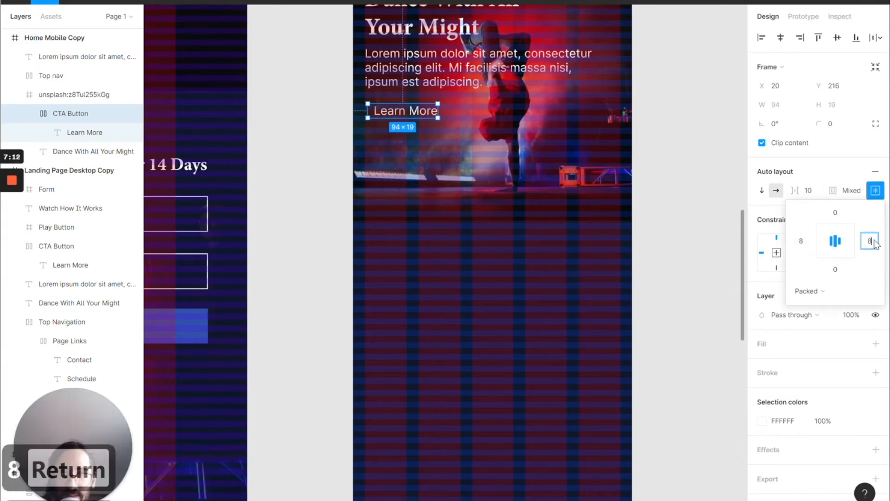
click(836, 214)
text(8)
key(Return)
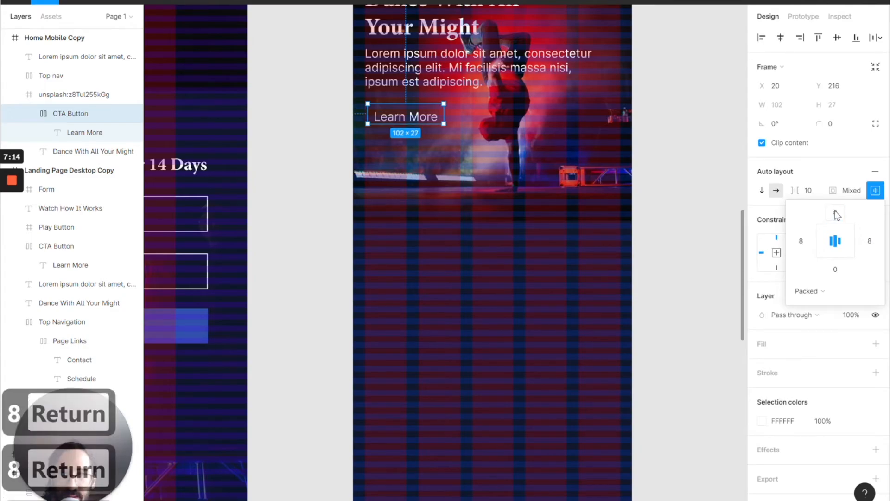
text(8)
key(Return)
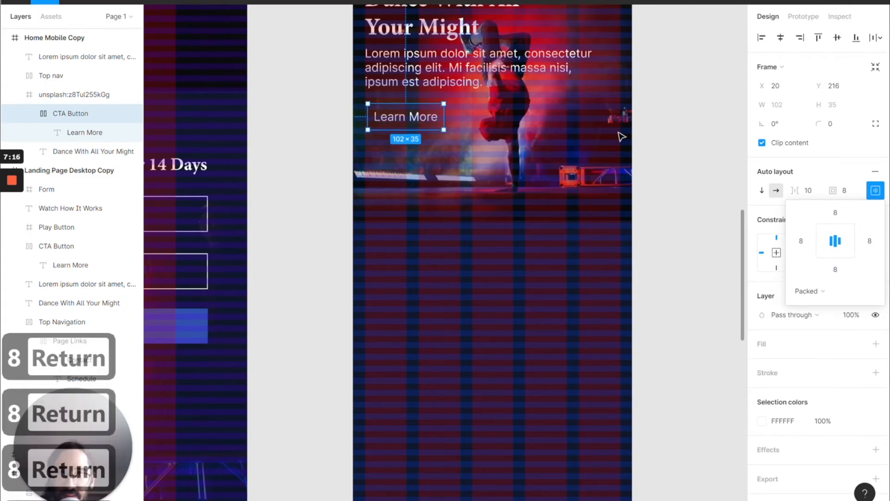
- Set the Learn More text's font size to 14
click(393, 121)
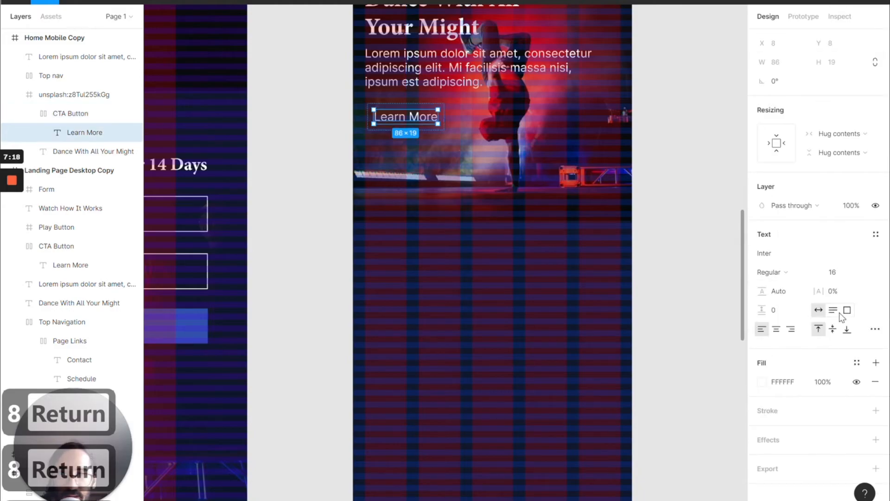
click(844, 273)
text(14)
key(Return)
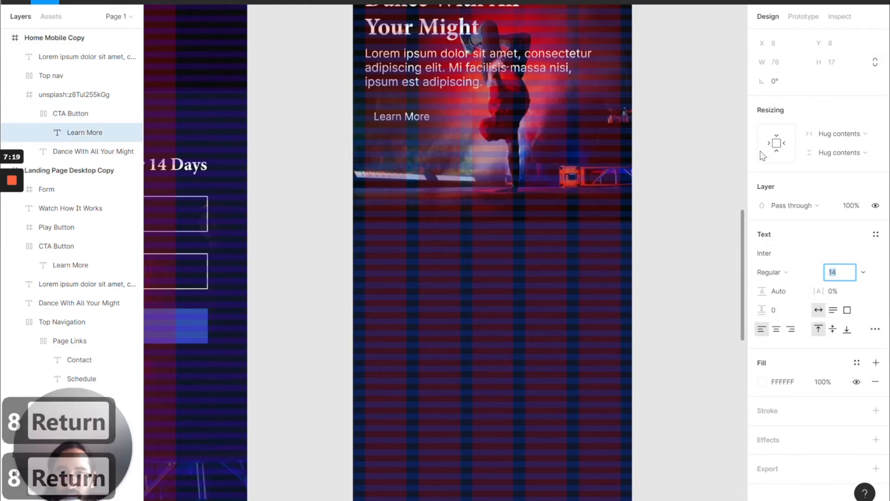
- Fill the CTA Button with the blue 3150AC sampled from the desktop form's button
click(422, 145)
click(414, 125)
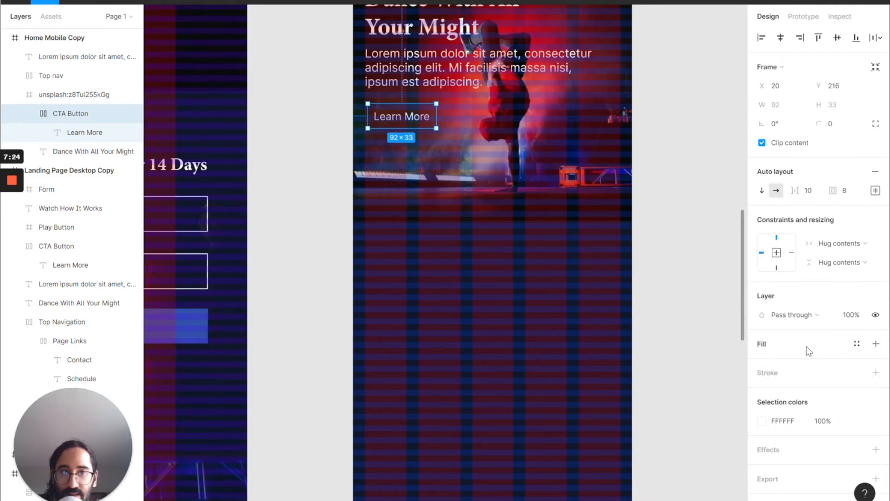
click(876, 345)
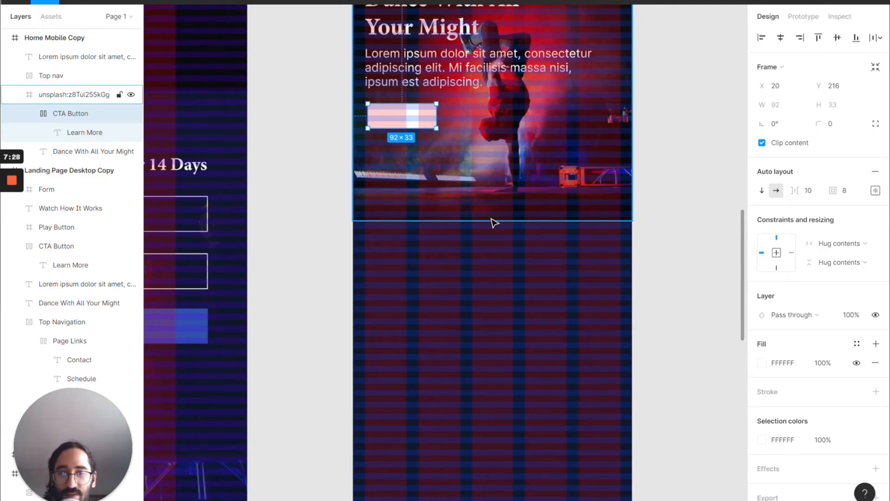
click(197, 318)
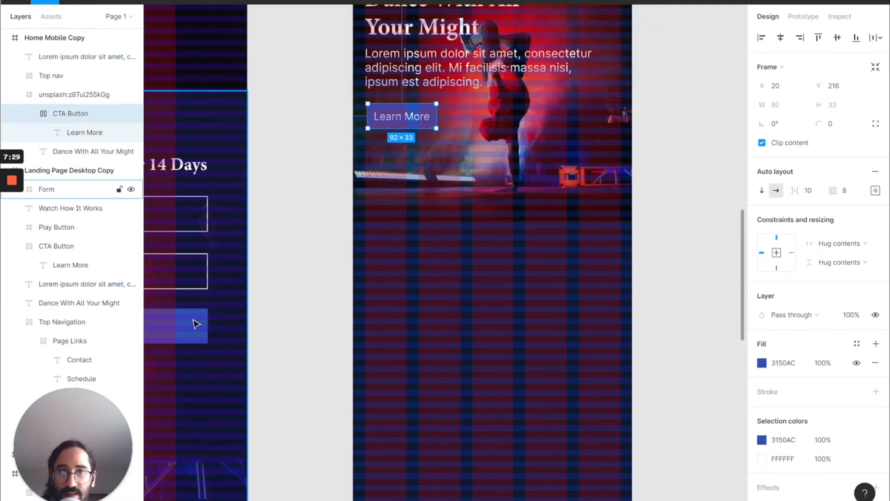
- Set the CTA Button's top and bottom padding to 10 each
click(420, 141)
scroll(421, 141, up, 1)
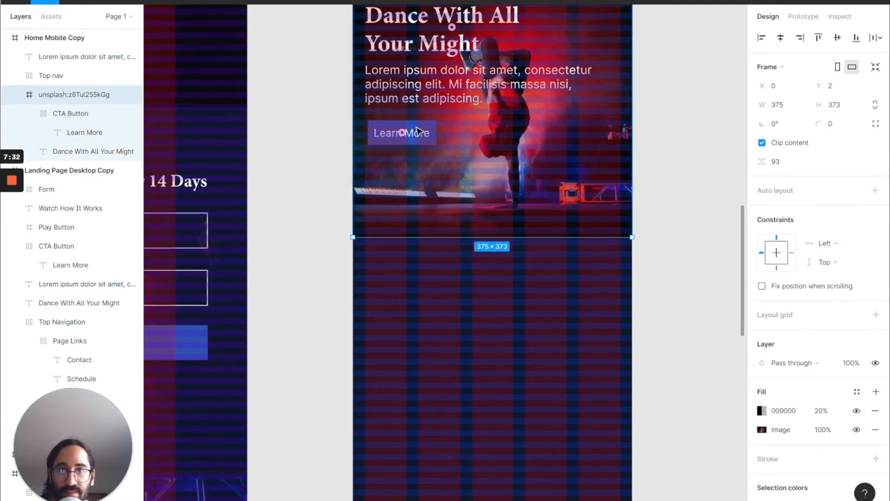
click(418, 132)
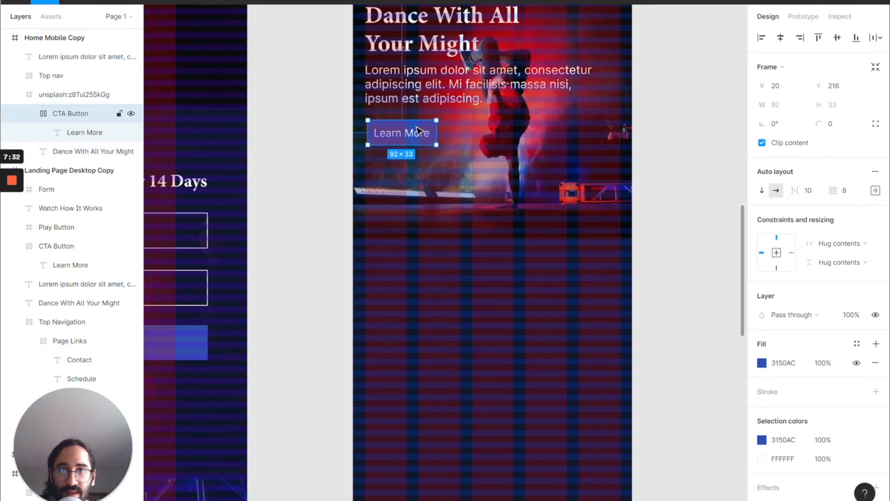
click(876, 190)
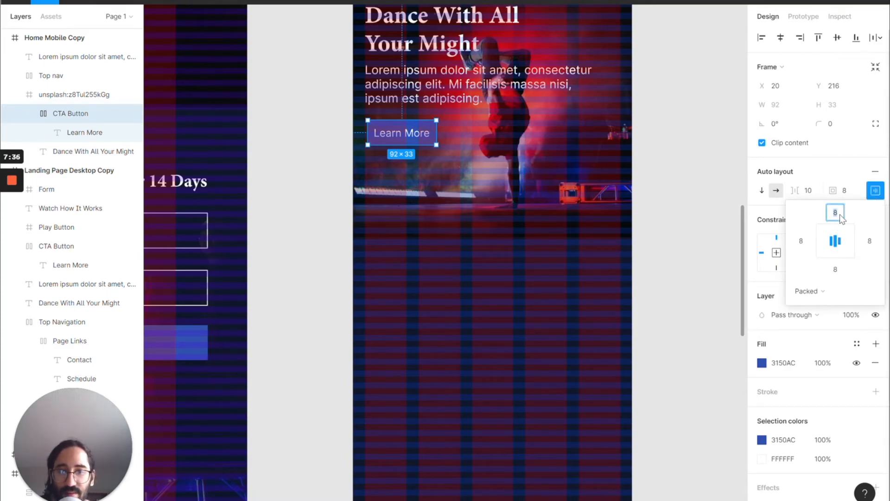
text(10)
key(Return)
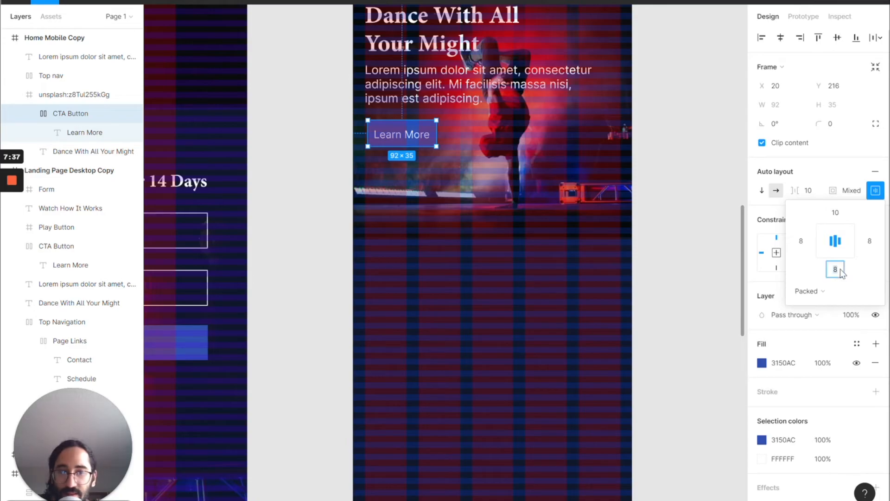
text(10)
key(Return)
- Set the CTA Button's left and right padding to 12 each
click(802, 241)
text(12)
key(Return)
click(861, 242)
text(12)
key(Return)
click(687, 211)
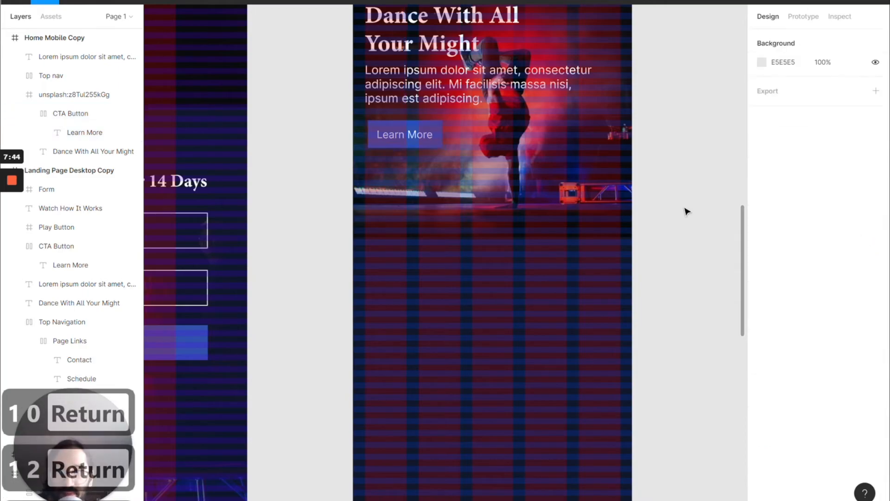
- Move the CTA Button to X 16, Y 208, aligned with the left edge of the intro paragraph
click(69, 113)
scroll(382, 137, up, 5)
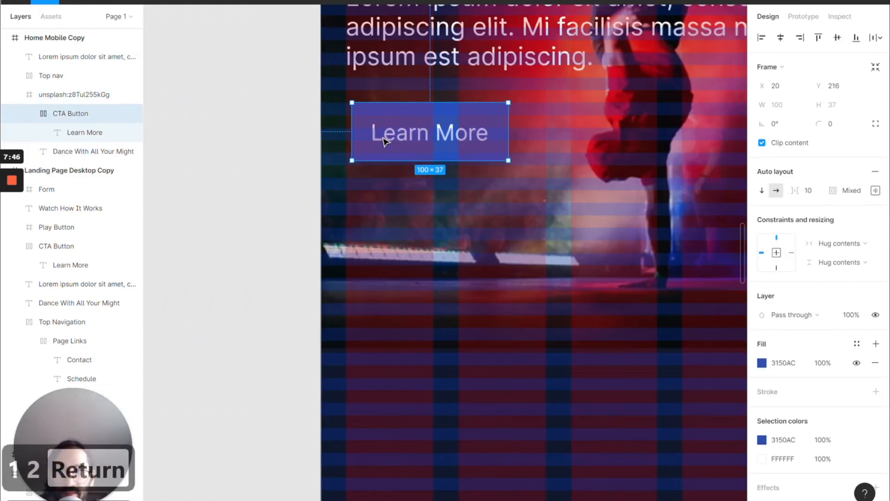
mouse_move(388, 128)
mouse_down()
mouse_move(384, 104)
mouse_move(385, 115)
mouse_up()
drag(384, 116, 382, 116)
scroll(417, 139, up, 2)
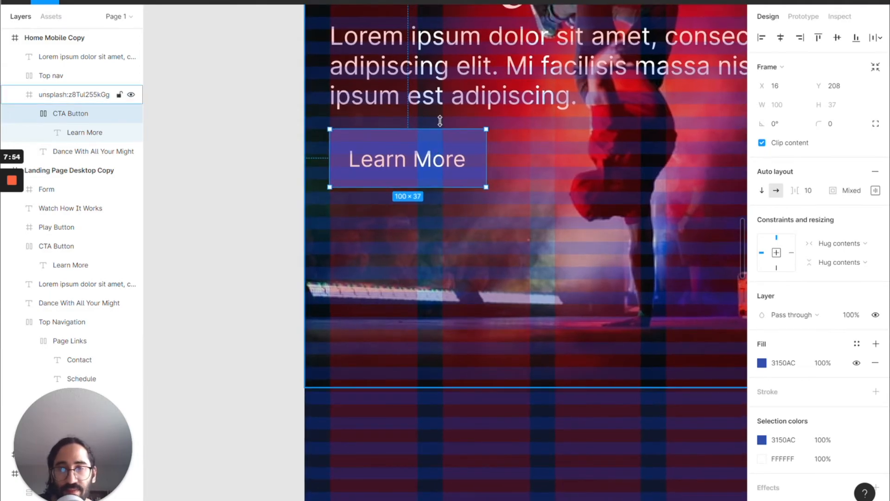
scroll(534, 231, up, 3)
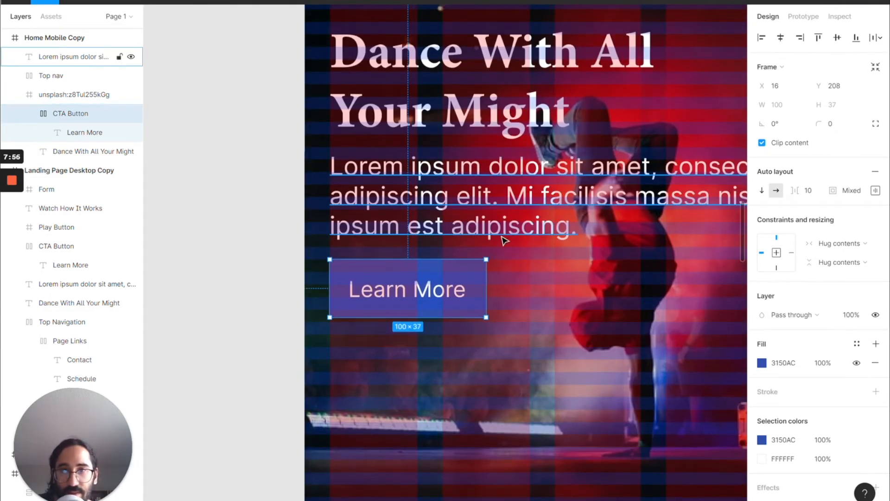
- Draw an ellipse just right of the Learn More button and size it to 36 × 36
scroll(502, 246, down, 5)
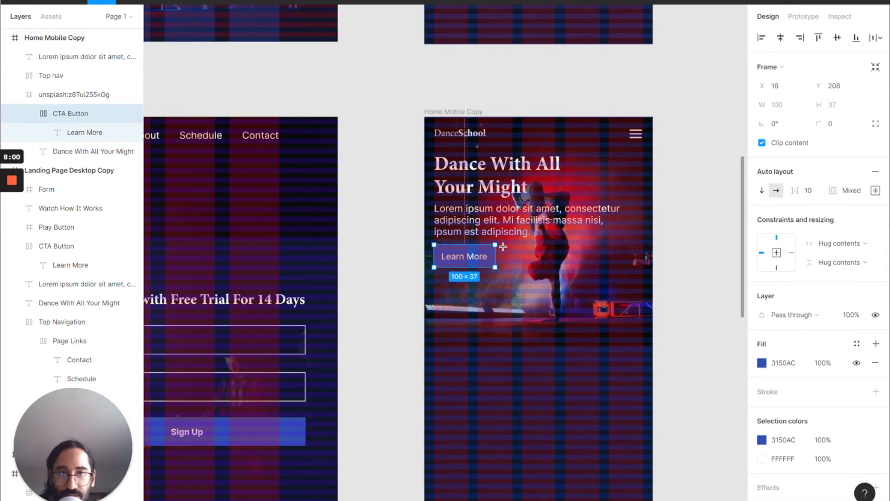
drag(503, 245, 534, 272)
click(776, 88)
text(36)
key(Return)
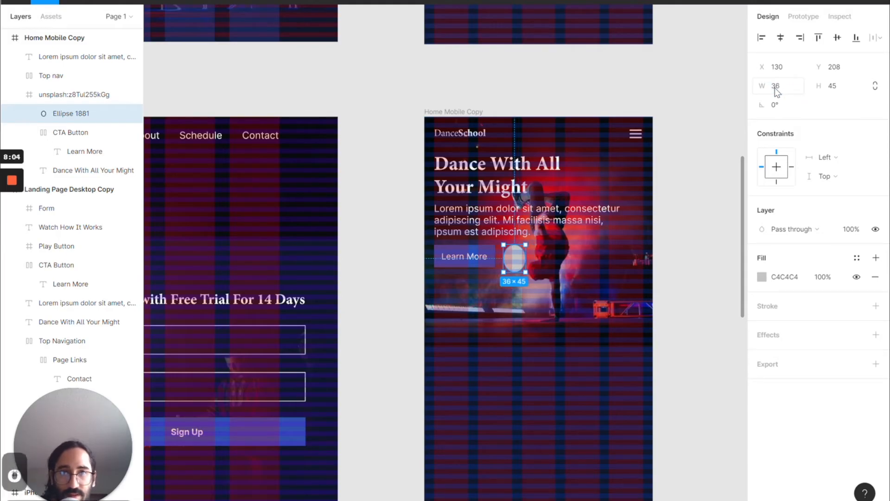
click(851, 87)
text(36)
key(Return)
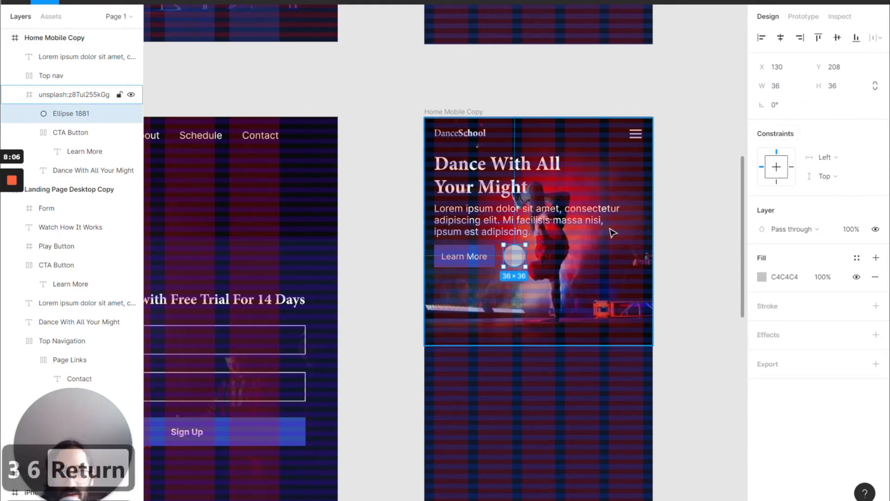
- Fill the circle with the blue 3150AC sampled from the Learn More button
scroll(611, 231, up, 5)
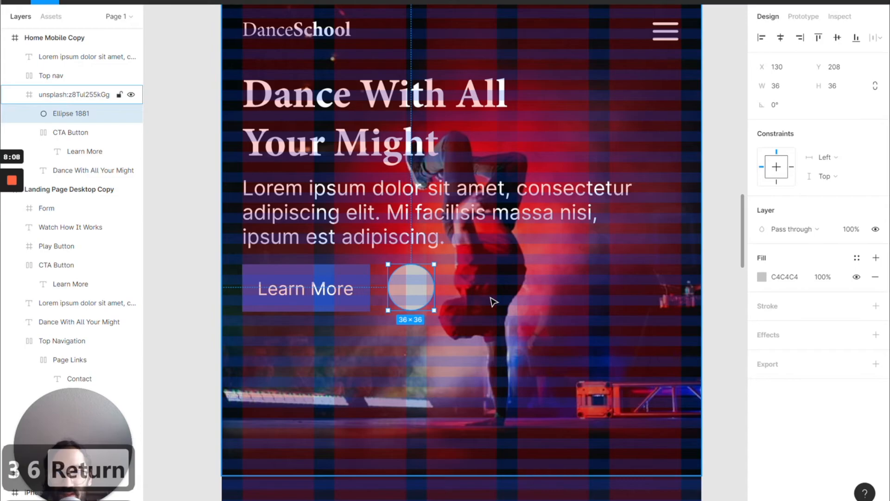
key(i)
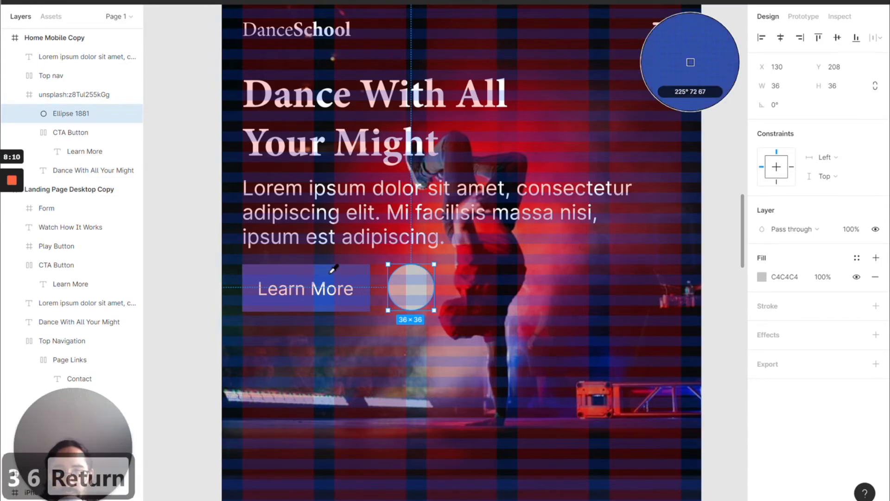
click(330, 273)
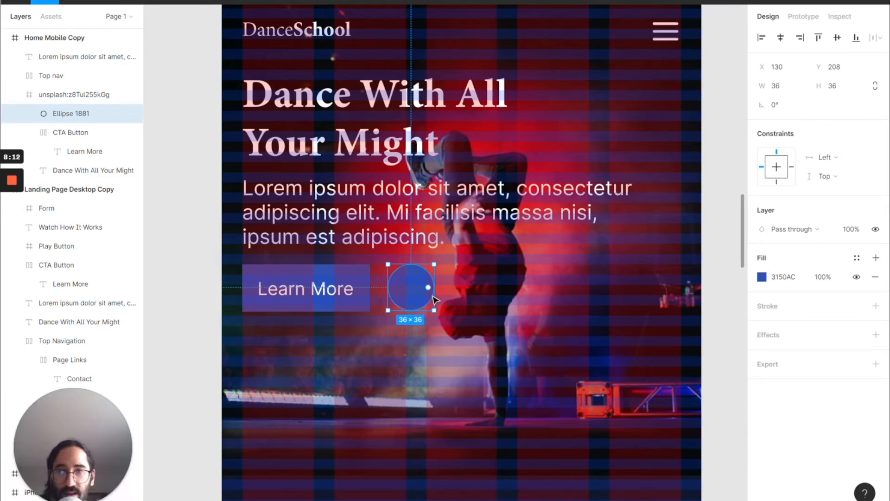
- Insert the play icon from the Feather Icons plugin and place it inside Home Mobile Copy, centered on the blue circle
right_click(420, 287)
mouse_move(493, 424)
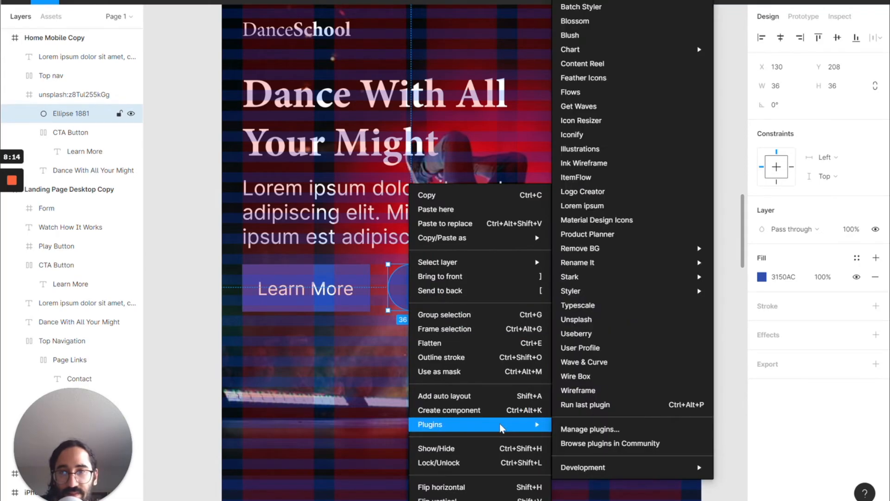
click(626, 79)
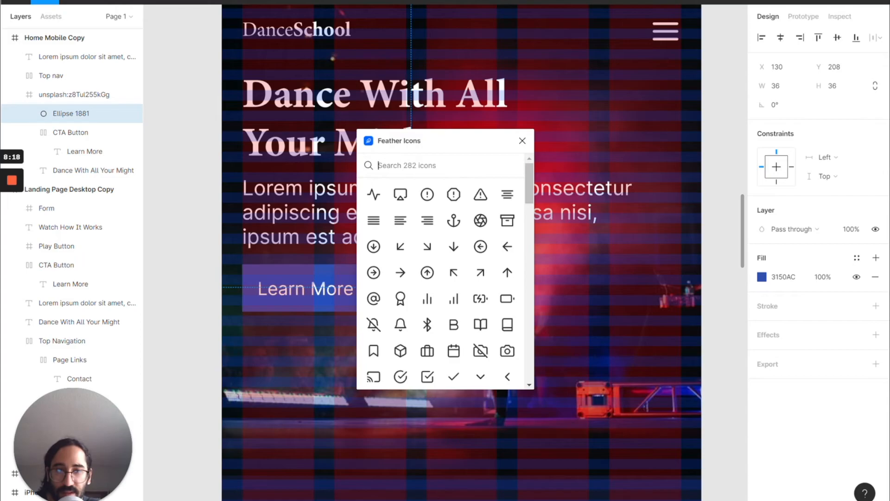
text(pl)
click(403, 195)
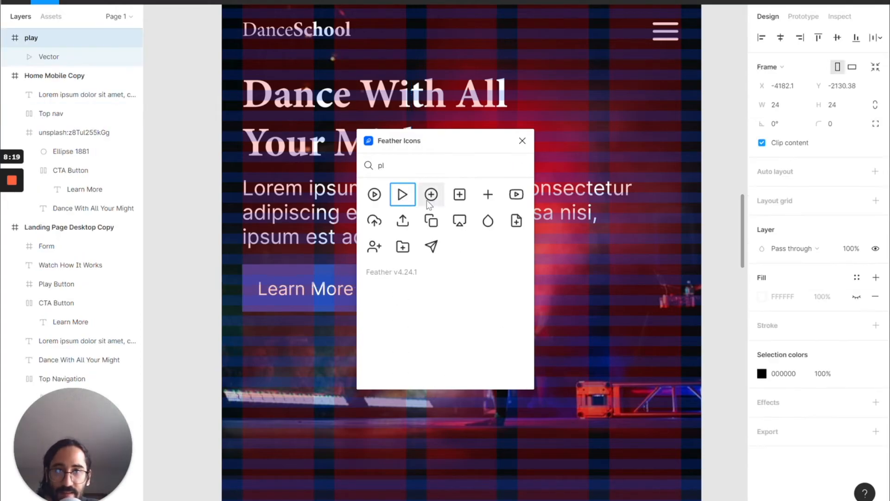
click(523, 141)
drag(38, 37, 65, 85)
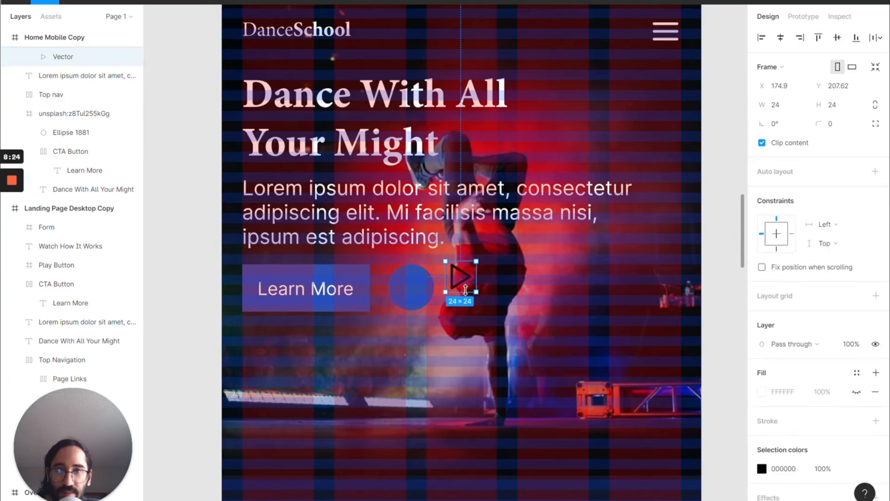
drag(463, 283, 412, 294)
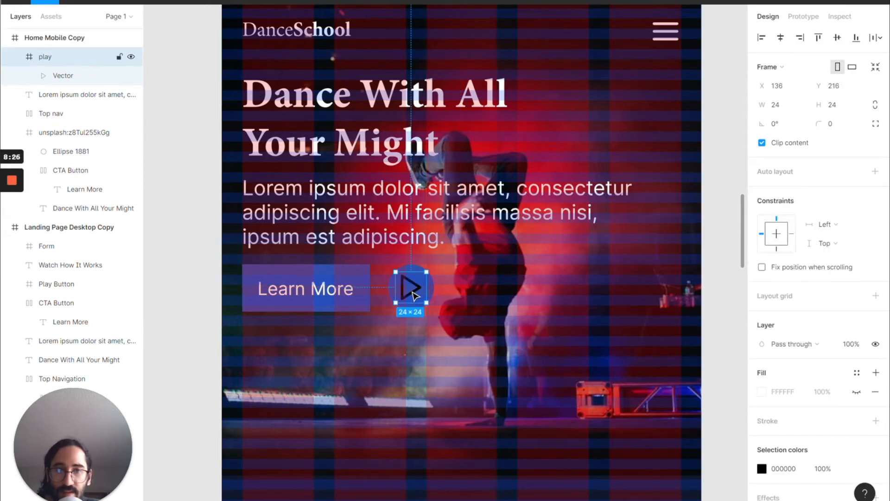
- Swap the play triangle's stroke for a solid fill and color it white FFFFFF
double_click(410, 288)
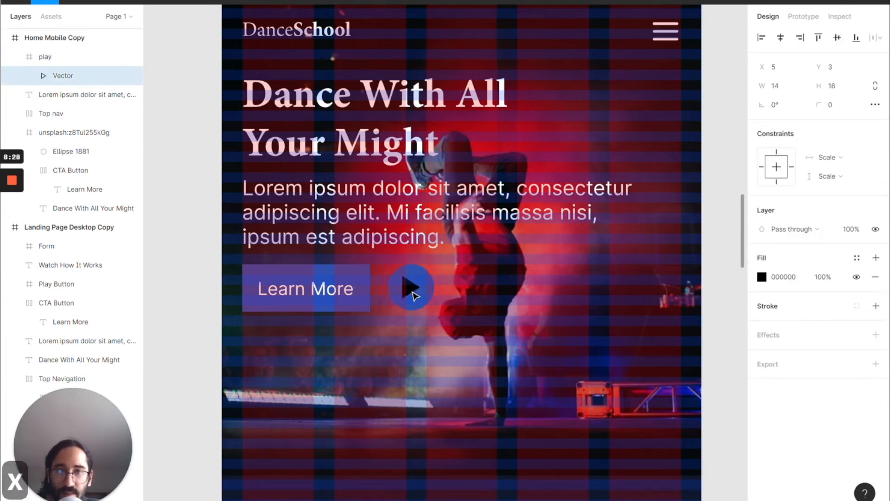
click(787, 274)
text(fff)
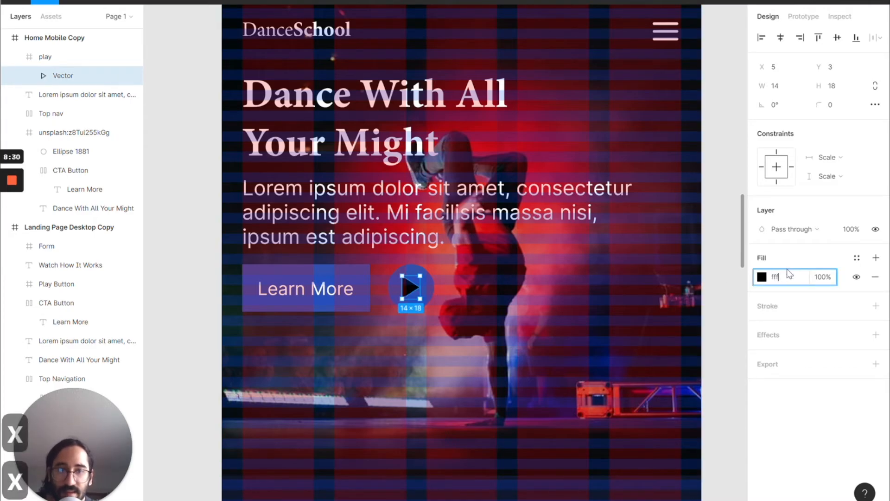
key(Return)
click(391, 115)
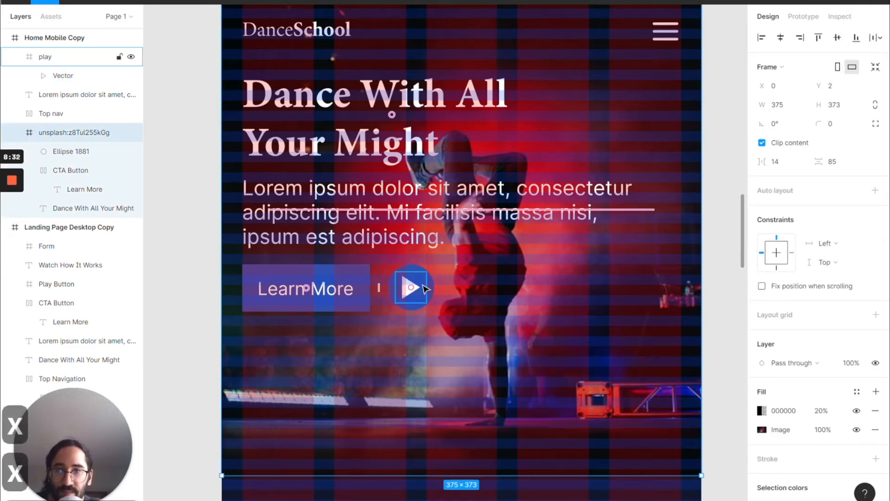
- Set the play triangle's height to 14 with its proportions locked
click(413, 290)
drag(413, 290, 416, 291)
double_click(412, 290)
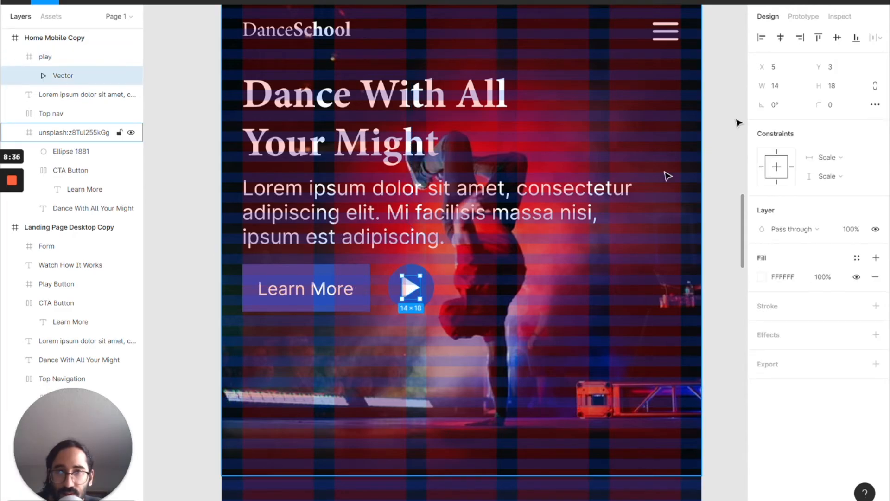
click(842, 88)
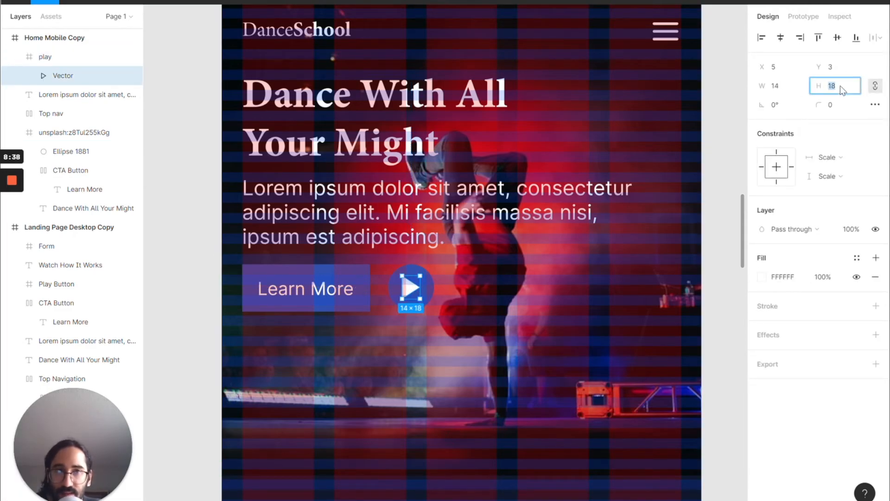
key(Return)
click(610, 132)
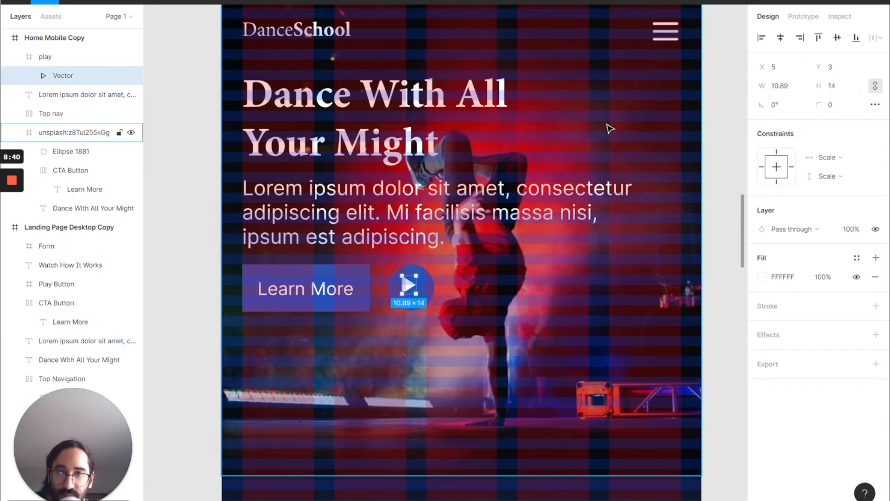
- Reposition the play icon frame over the circle at X 139, Y 218
click(406, 289)
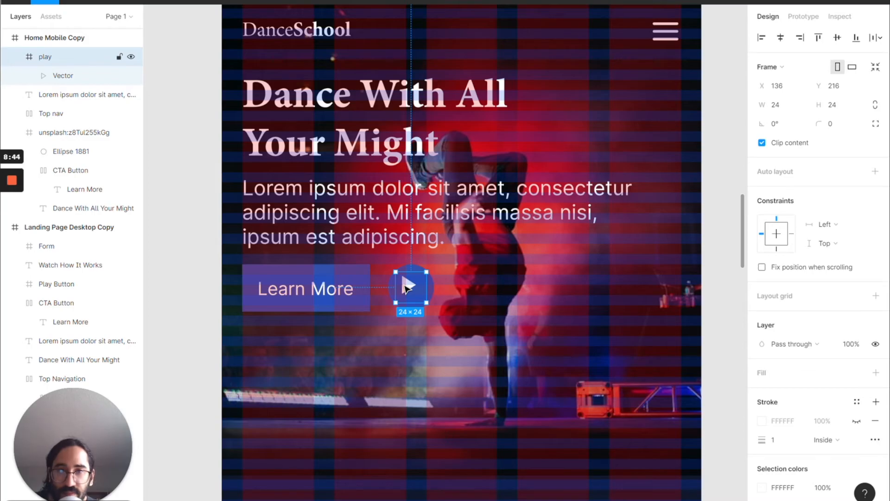
drag(406, 288, 410, 291)
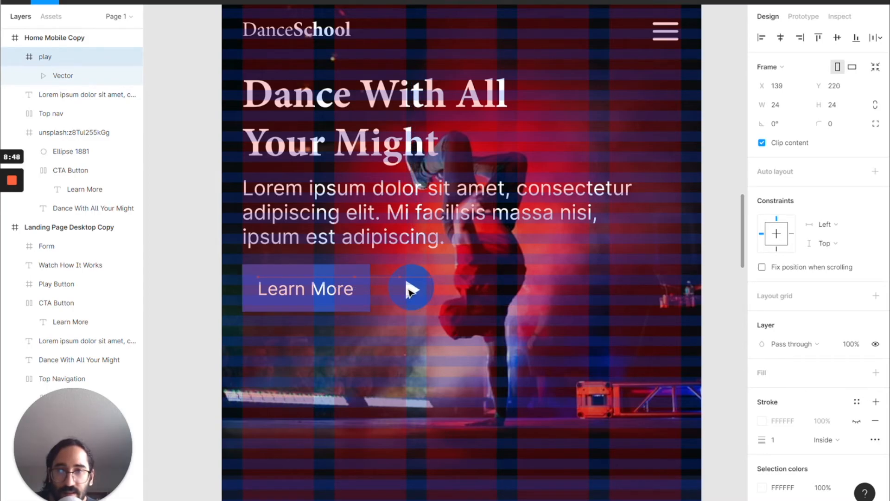
click(465, 300)
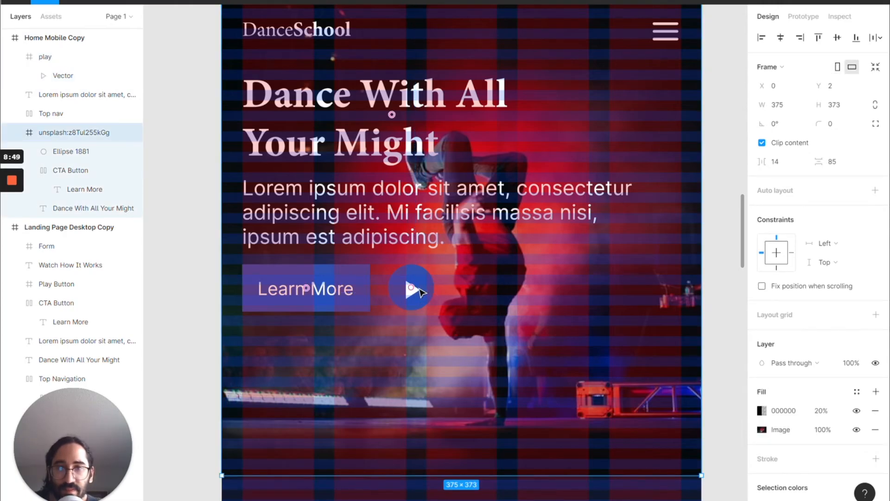
click(412, 289)
click(835, 89)
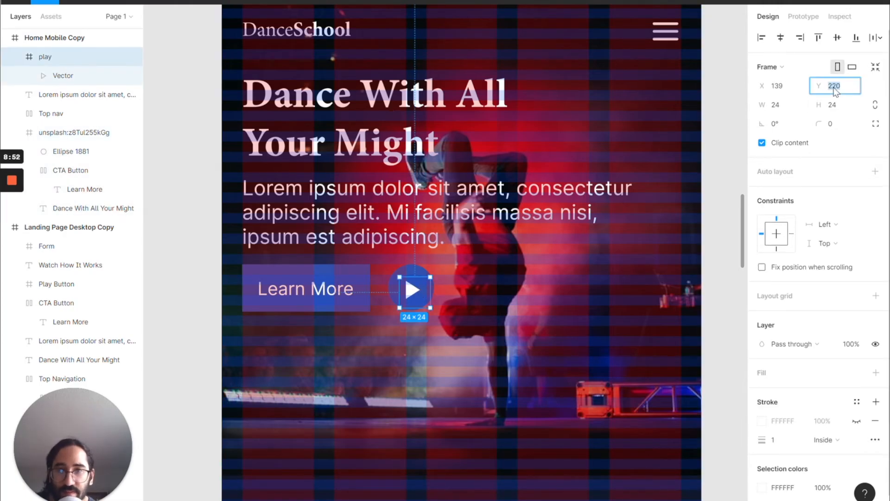
key(Down)
key(Down)
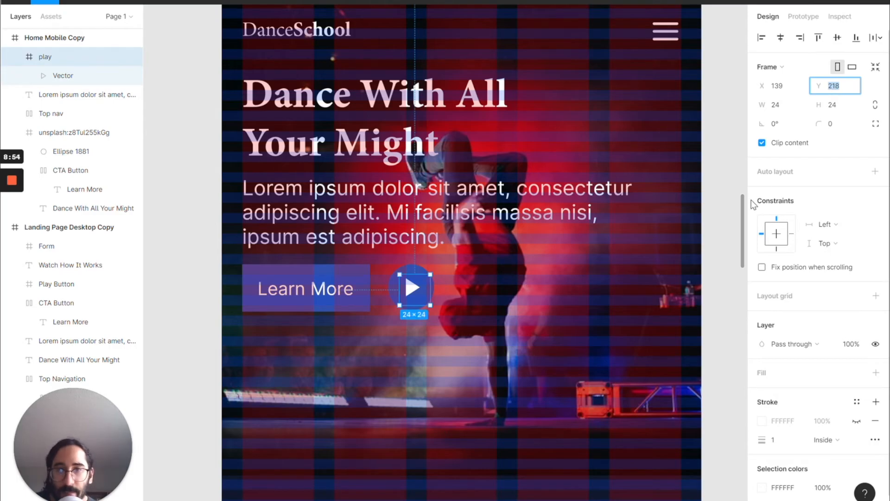
click(392, 114)
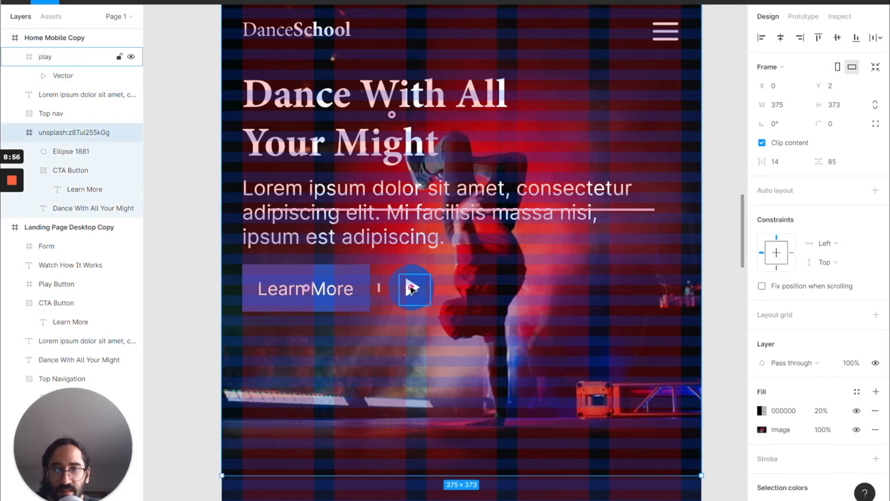
- Run the Icon Resizer plugin on the play icon frame with icon max width/height 14 and icon box size 24
double_click(409, 283)
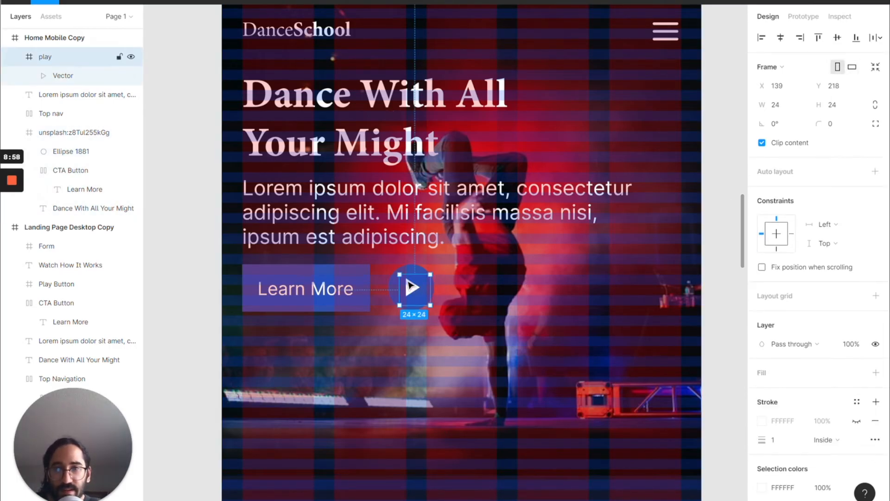
click(404, 286)
click(406, 287)
right_click(397, 289)
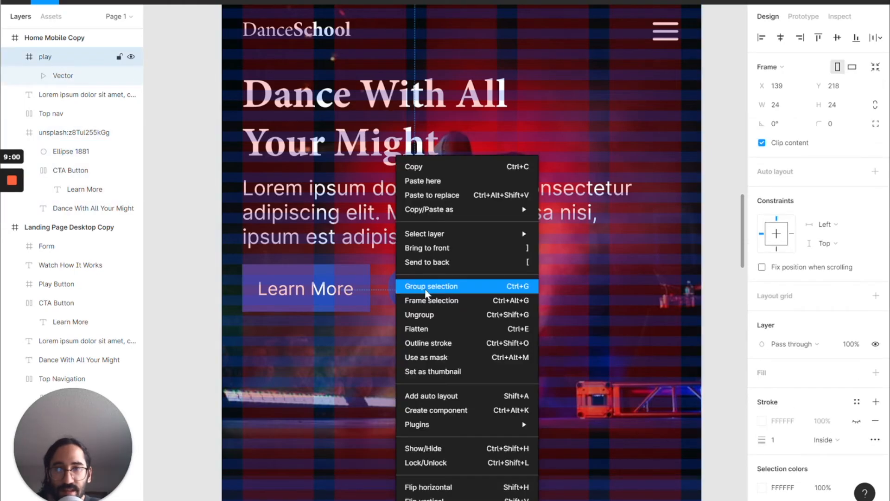
mouse_move(469, 425)
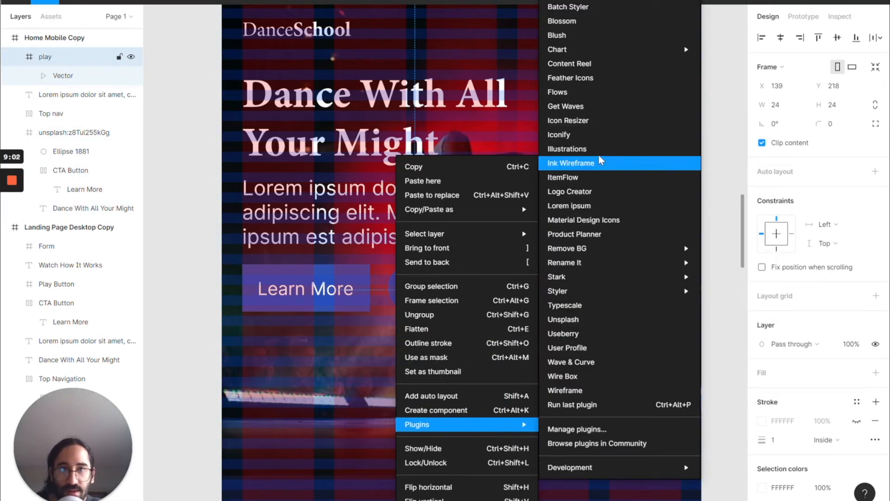
click(591, 122)
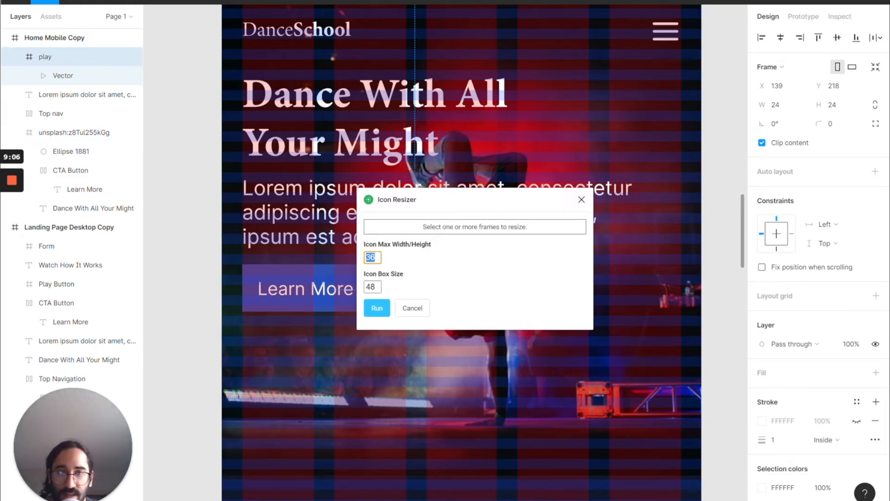
key(Tab)
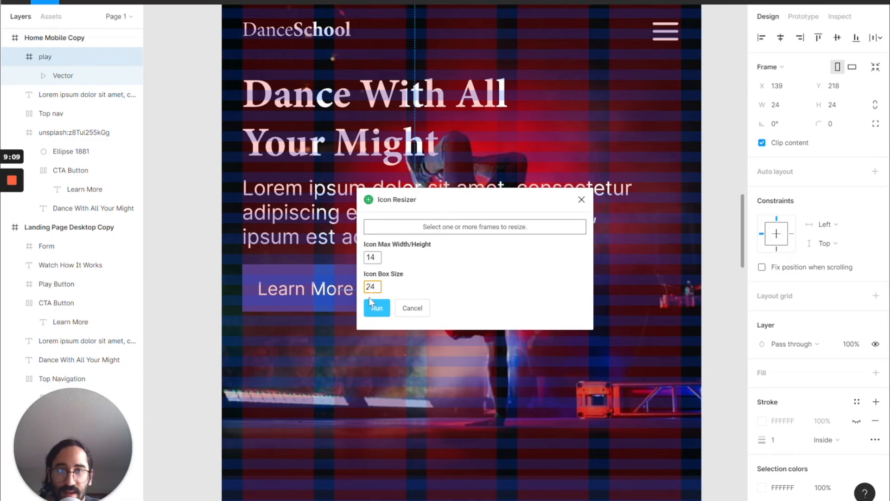
click(375, 312)
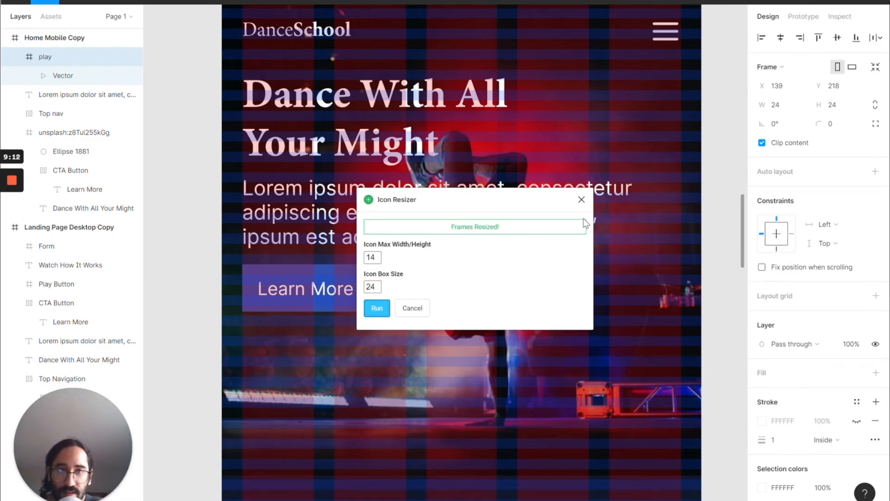
click(582, 200)
- Move the play icon frame to X 137, Y 216 on the blue circle and check it with the layout grids hidden
drag(414, 291, 411, 288)
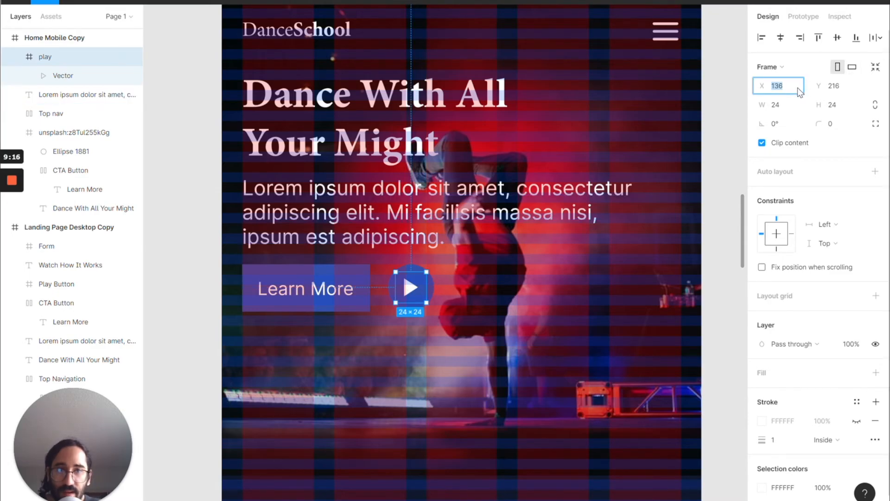
key(Up)
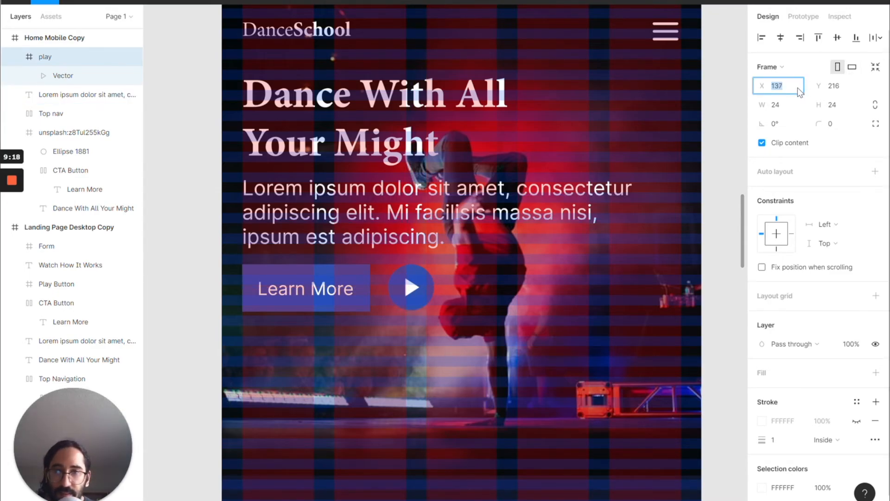
click(549, 267)
click(408, 286)
click(418, 336)
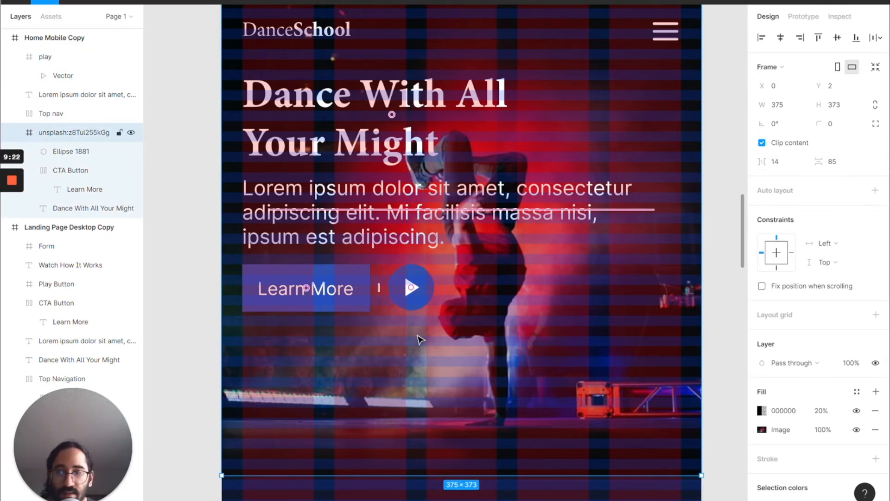
key(ctrl+shift+4)
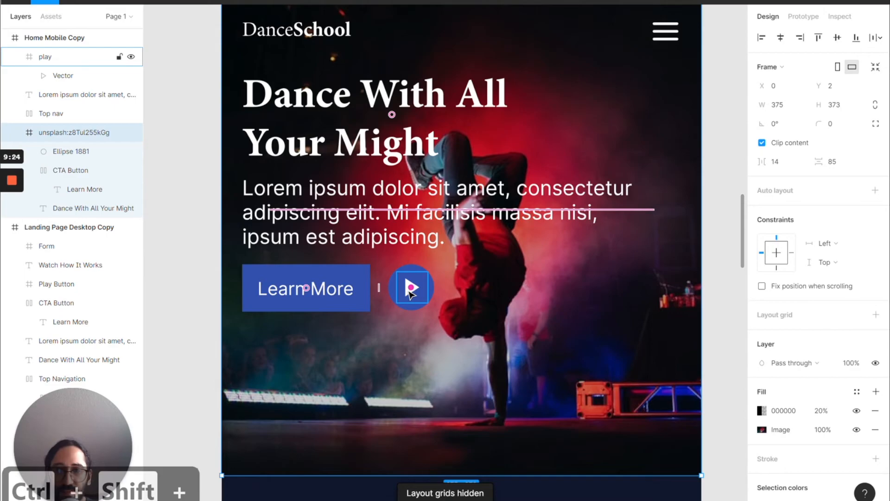
key(ctrl+shift+4)
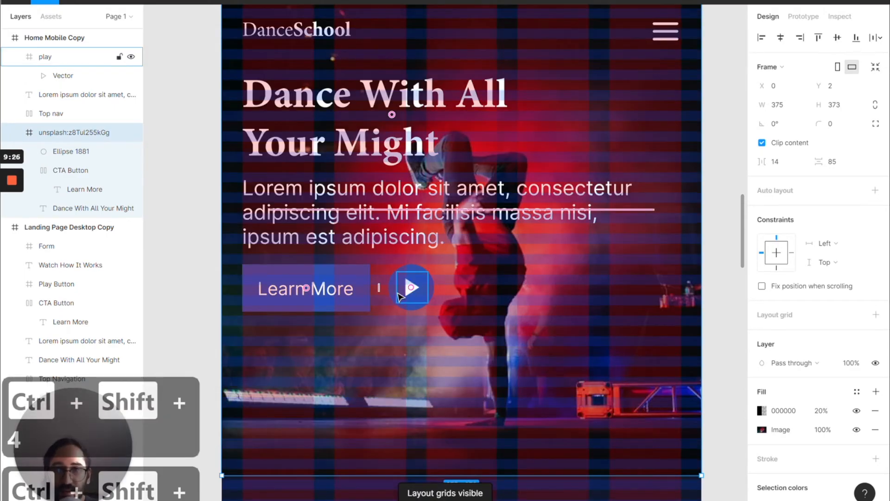
- Move the blue circle's layer out of the hero image frame to just below the play icon, and frame the two together
click(398, 295)
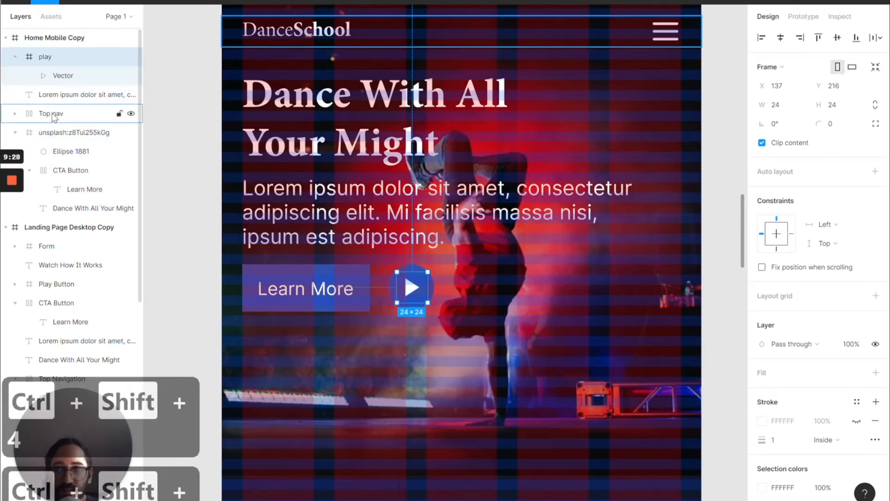
click(392, 115)
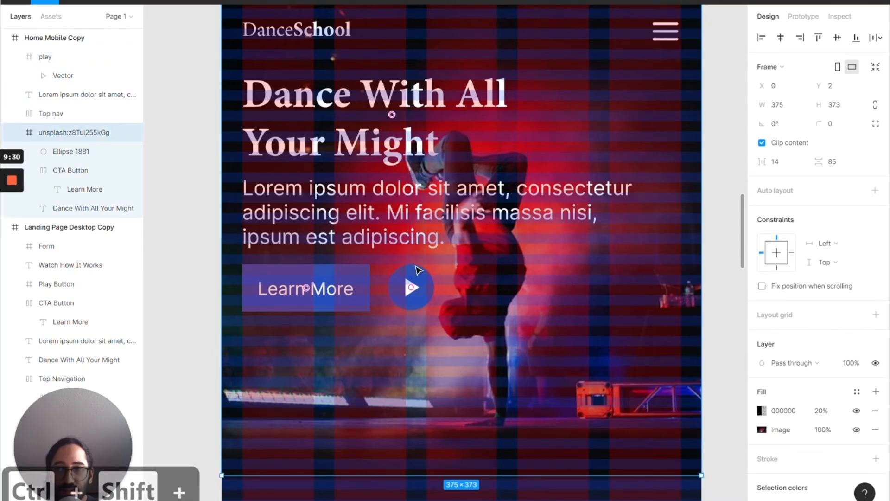
click(415, 274)
drag(51, 151, 55, 82)
click(14, 57)
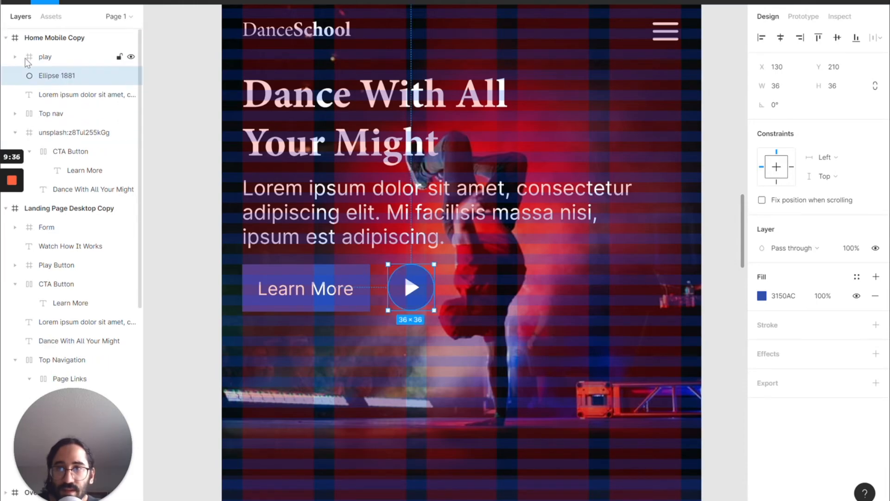
shift+click(32, 57)
key(ctrl+alt+g)
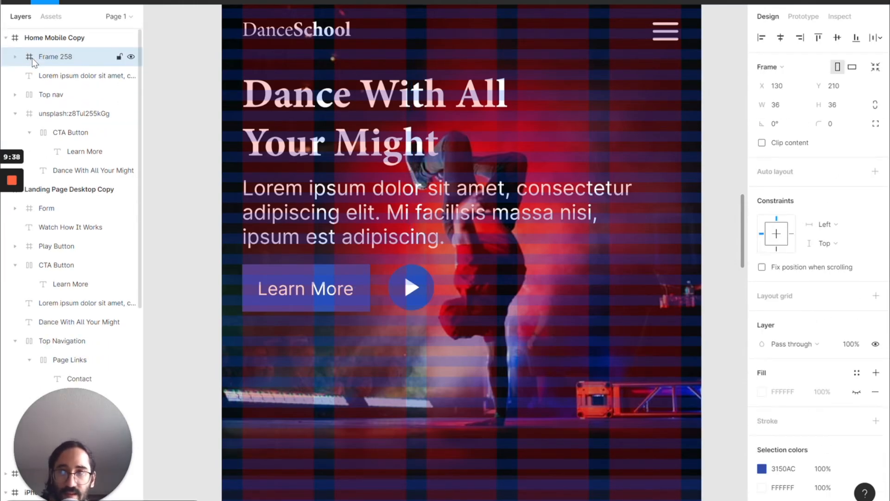
- Rename the new frame around the circle and play icon as Video CTA
key(Escape)
double_click(55, 57)
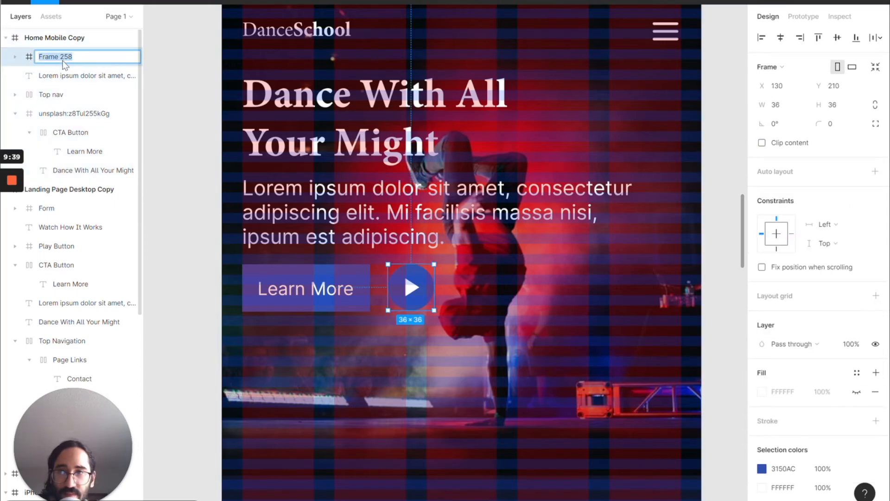
text(V)
key(BackSpace)
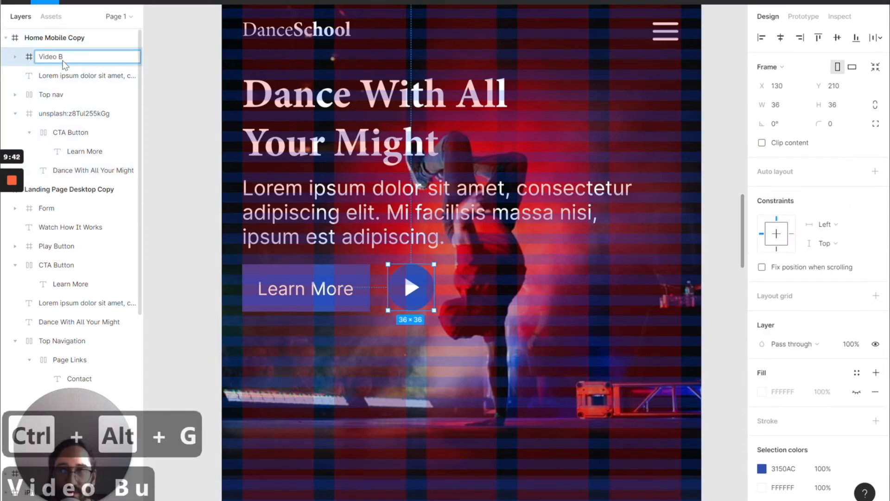
text(CTA)
key(Return)
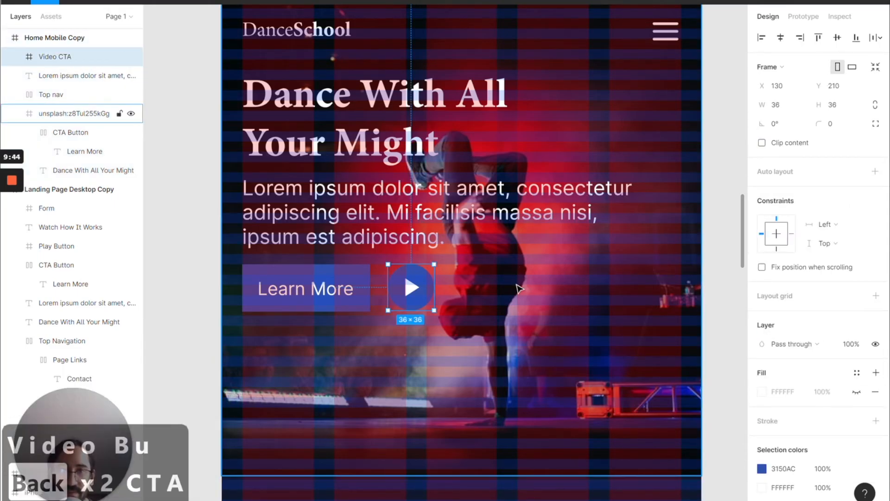
- Copy the "Watch How It Works" text from the desktop landing page for use beside the mobile play button
drag(443, 283, 520, 293)
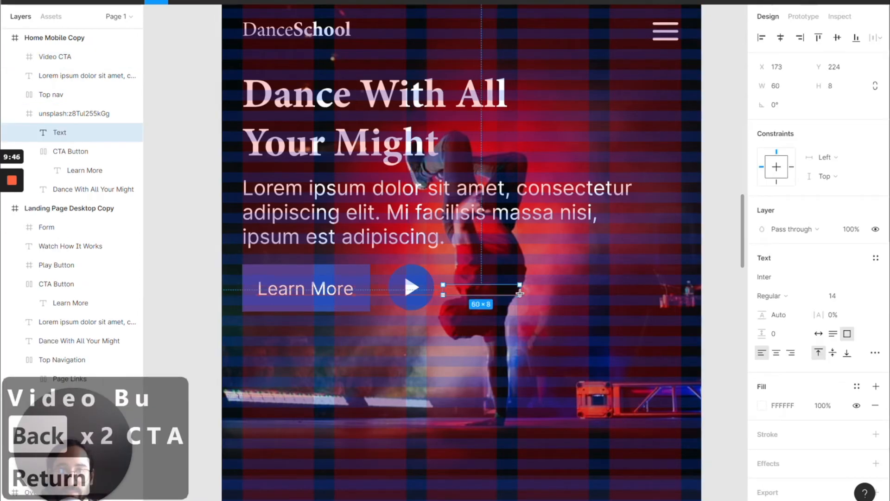
scroll(521, 294, left, 3)
scroll(522, 294, down, 3)
scroll(521, 294, down, 3)
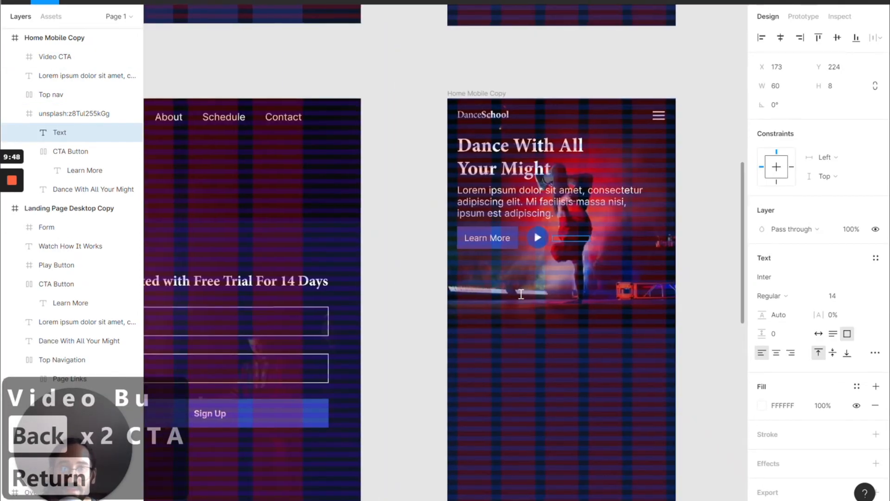
scroll(521, 294, left, 10)
click(272, 345)
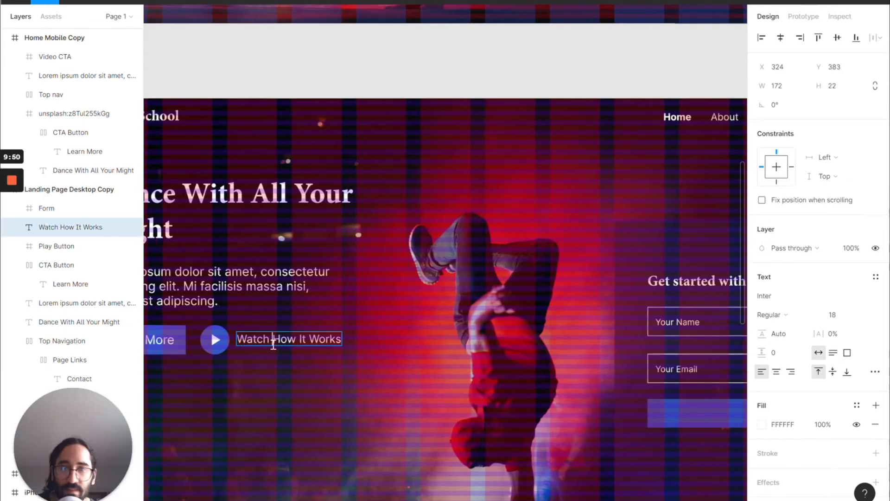
scroll(439, 384, right, 12)
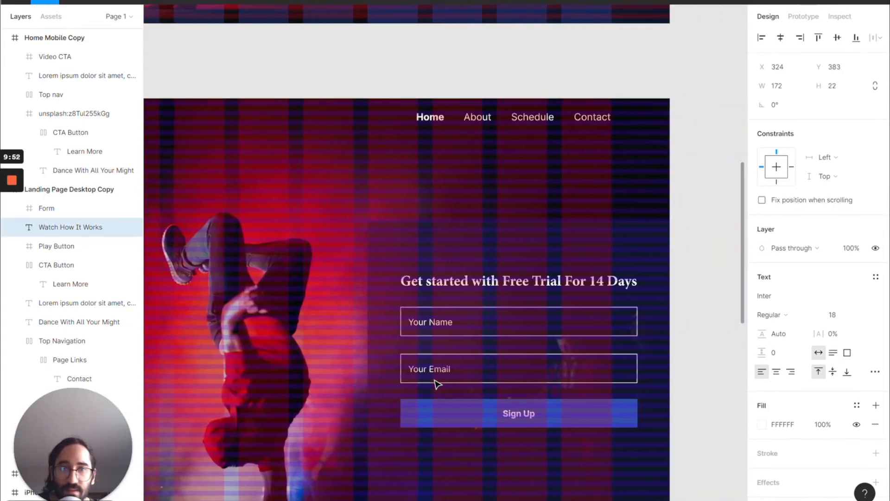
scroll(501, 249, up, 5)
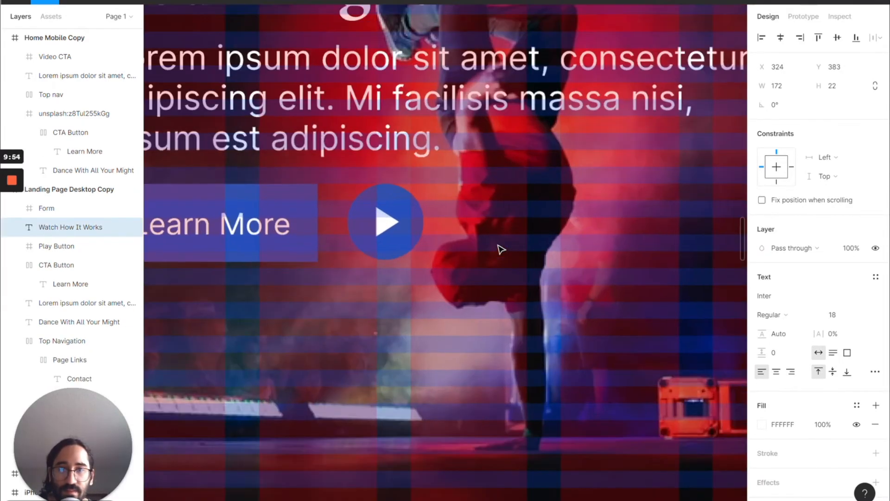
key(ctrl+c)
- Add a text box about 52 × 15 beside the mobile play button and paste "Watch How It Works" into it
text(tt)
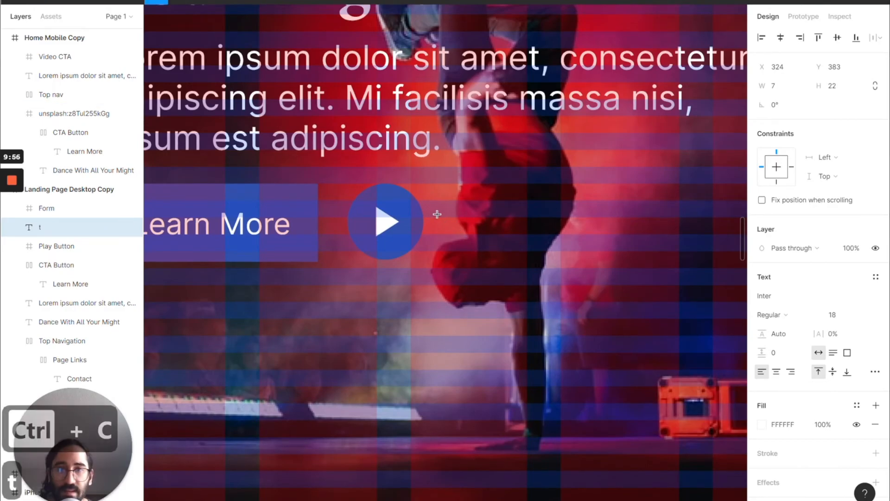
drag(440, 217, 551, 250)
key(ctrl+v)
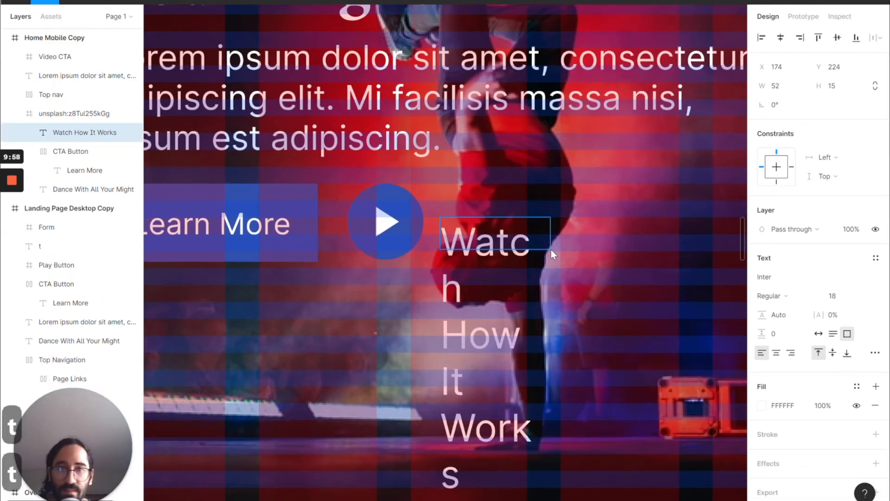
- Set the "Watch How It Works" text to auto width and font size 14, and position it at X 173, Y 218
click(818, 333)
click(837, 295)
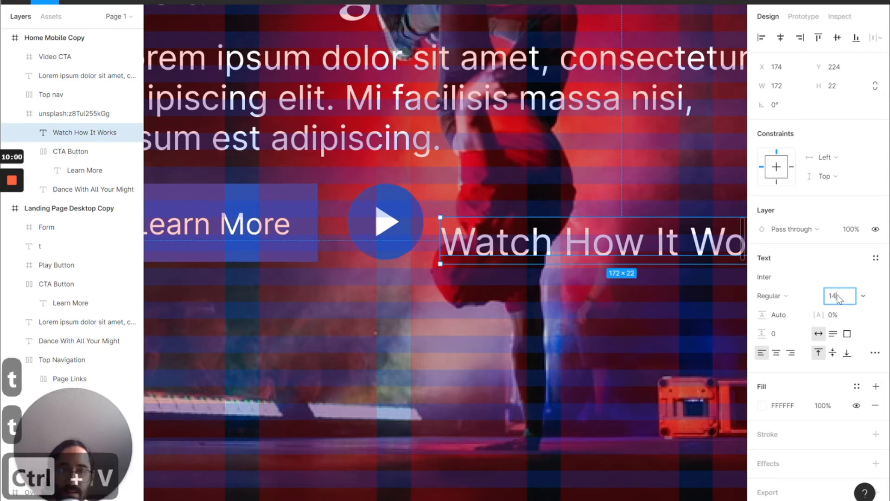
text(14)
key(Return)
drag(540, 252, 539, 240)
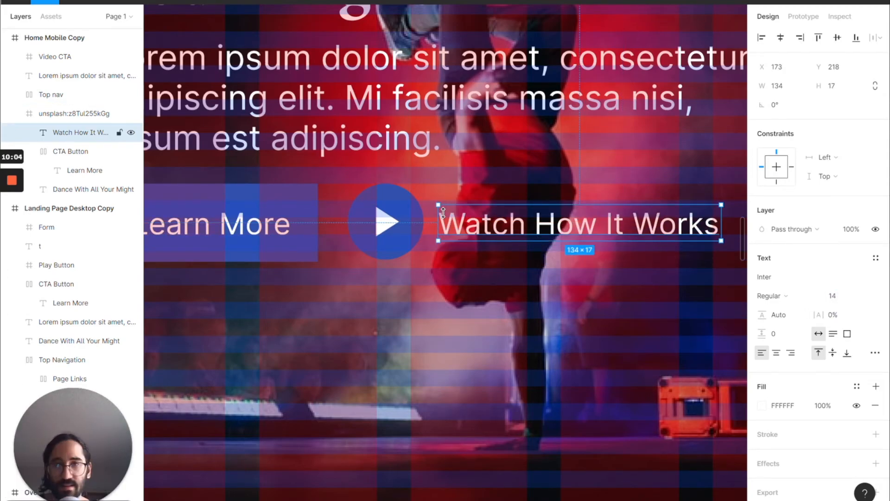
- Examine the mobile hero's button row and overall layout with the layout grids hidden, and turn the grids back on
scroll(487, 229, left, 1)
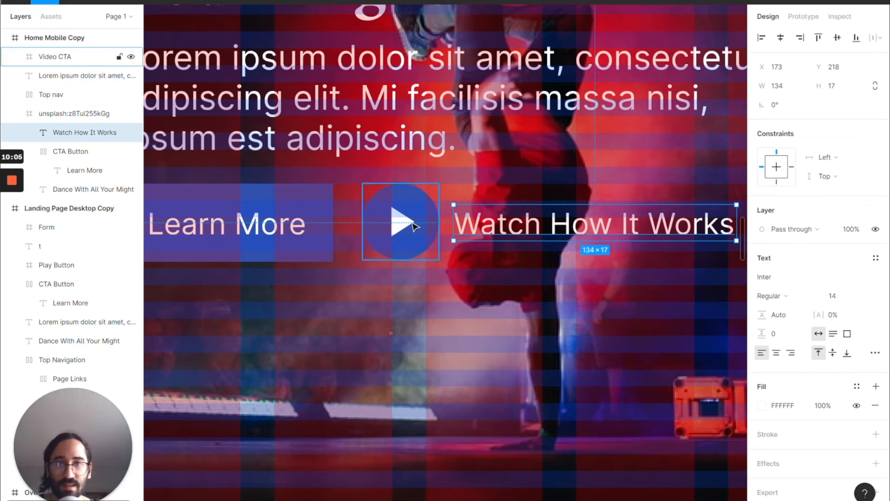
scroll(319, 197, left, 4)
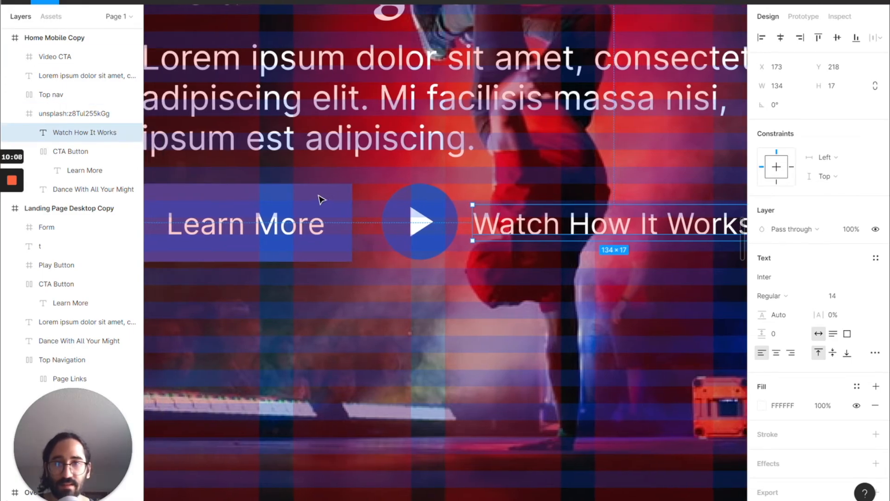
scroll(477, 241, down, 5)
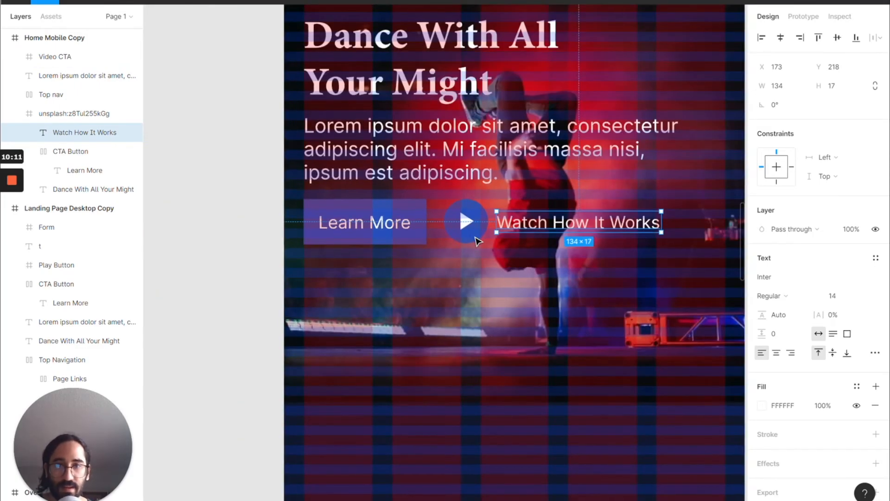
right_click(475, 240)
mouse_move(476, 238)
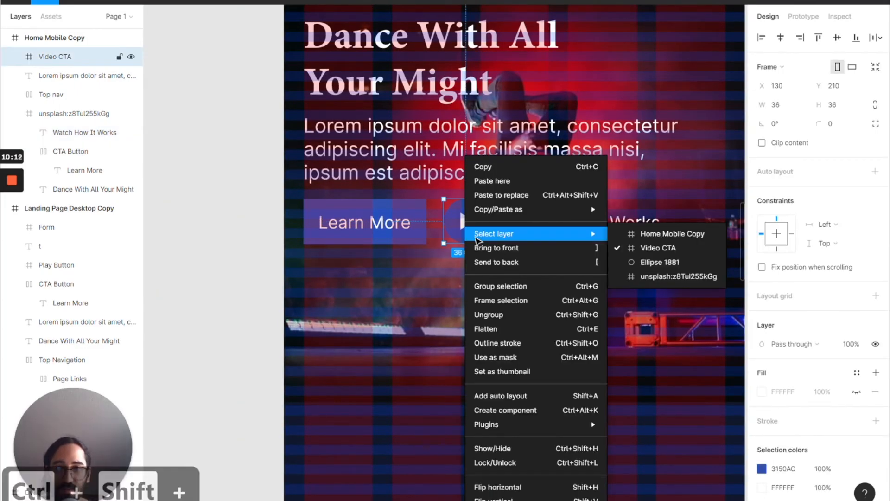
click(369, 310)
key(ctrl+shift+4)
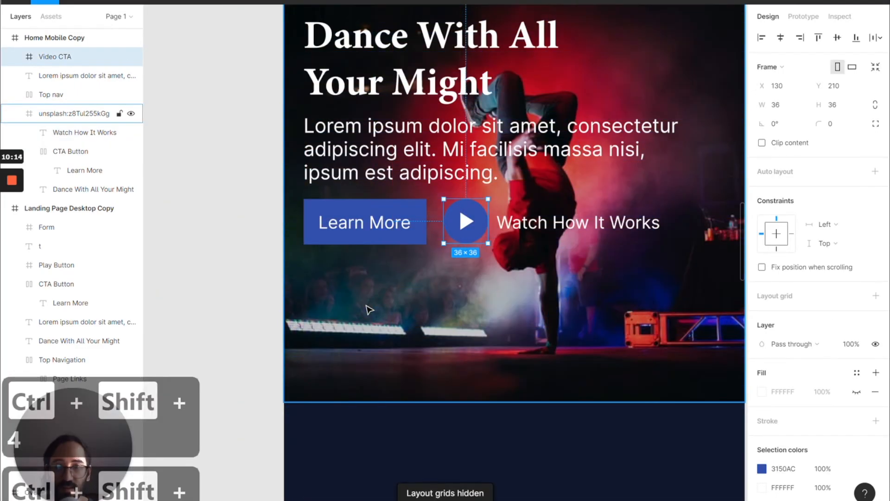
scroll(369, 310, down, 5)
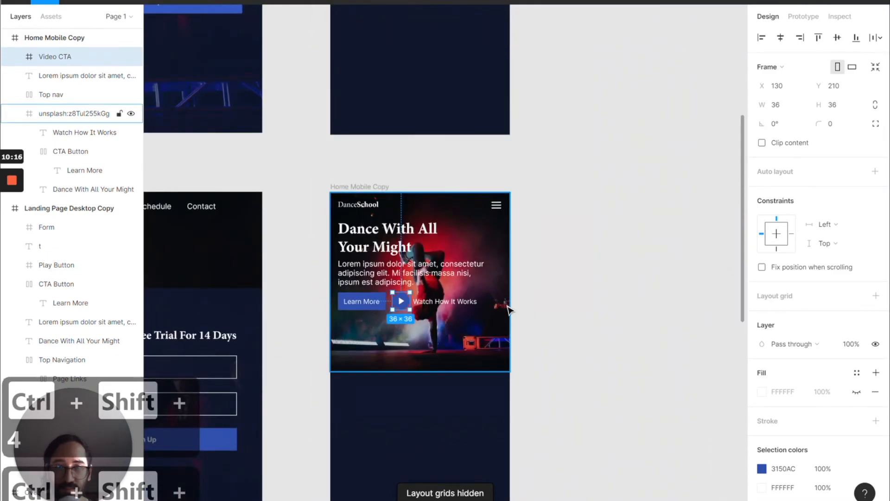
click(507, 309)
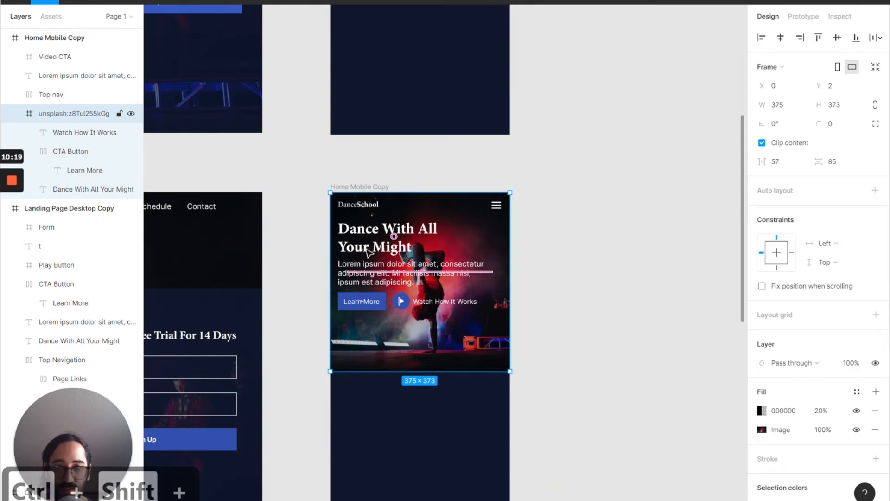
scroll(368, 252, up, 2)
key(ctrl+shift+4)
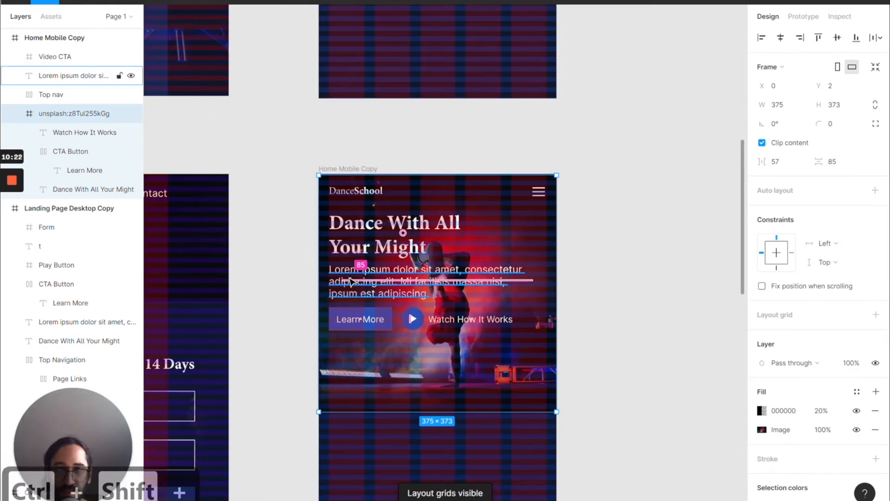
- Set the mobile intro paragraph's vertical position to Y 149
scroll(351, 281, up, 3)
click(351, 280)
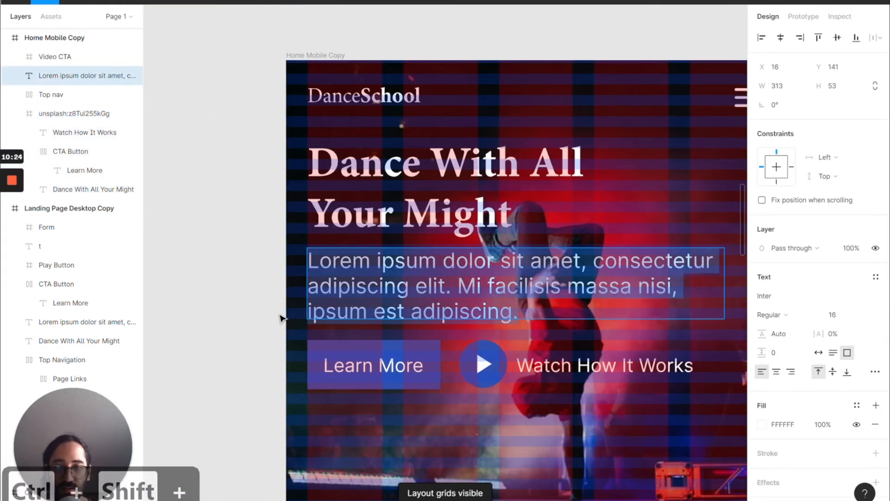
click(280, 316)
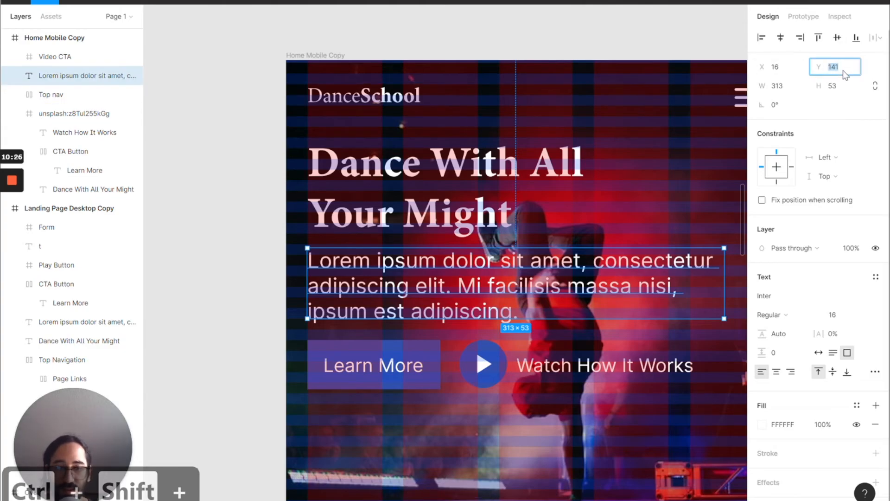
text(149)
key(Return)
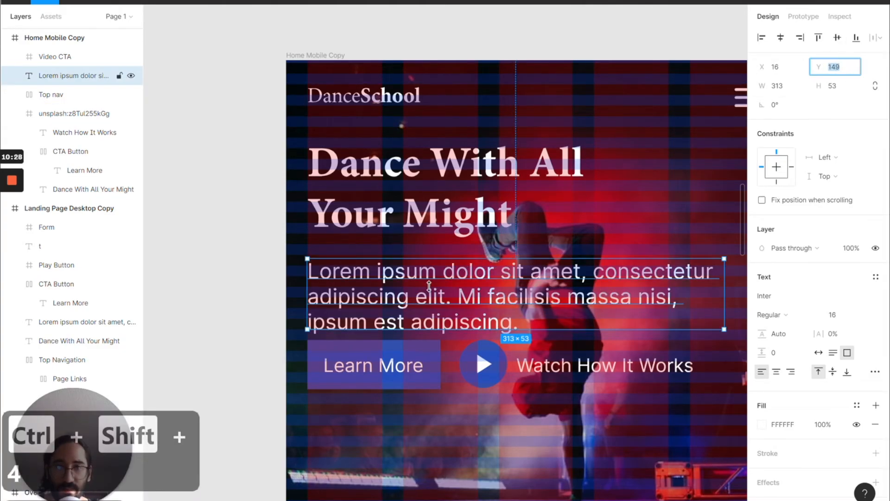
- Move the mobile Learn More button, play button, and "Watch How It Works" label down together by 8 px
click(371, 379)
click(371, 380)
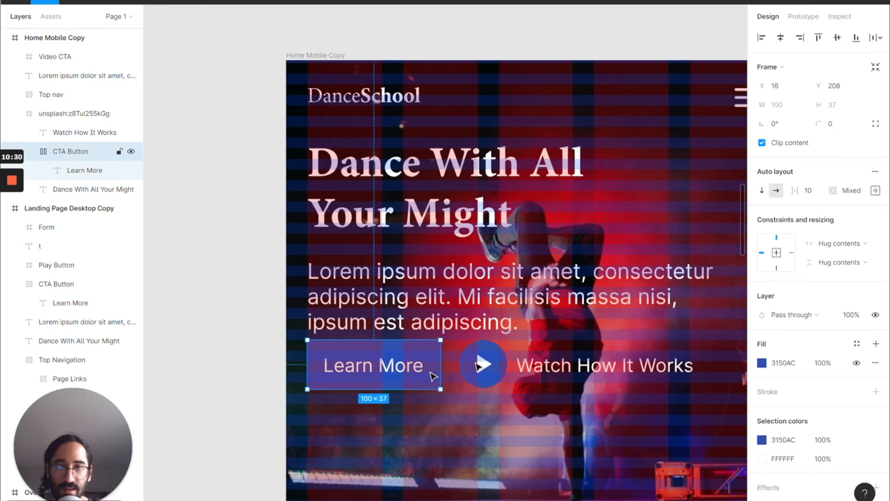
shift+click(485, 364)
shift+click(542, 371)
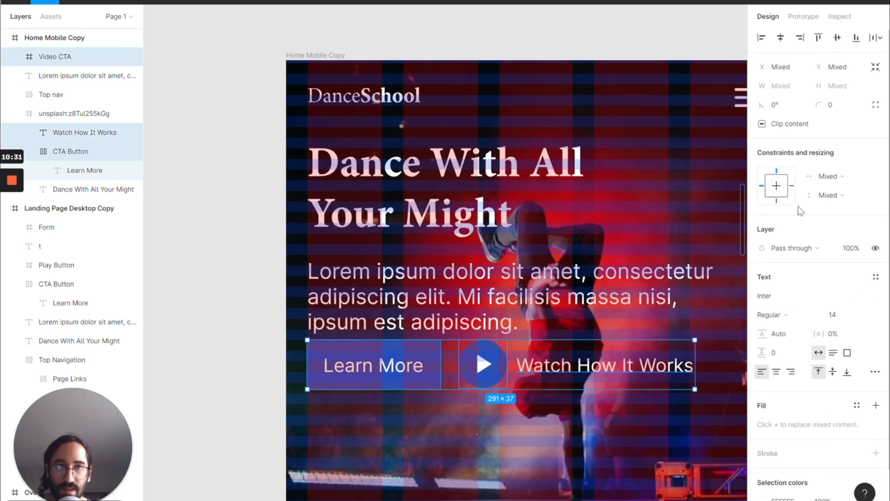
click(847, 71)
key(shift+Up)
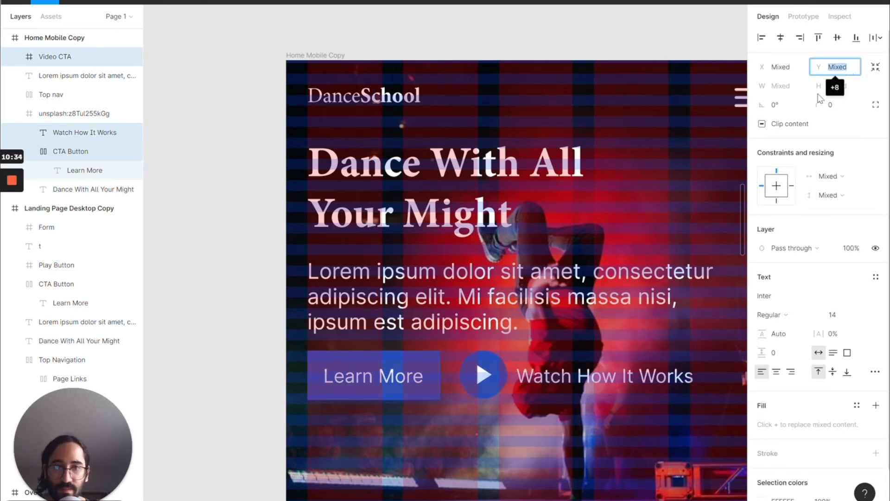
- Wrap the selected mobile button, play button, and label in a frame and rename it "CTA Row"
key(ctrl+alt+g)
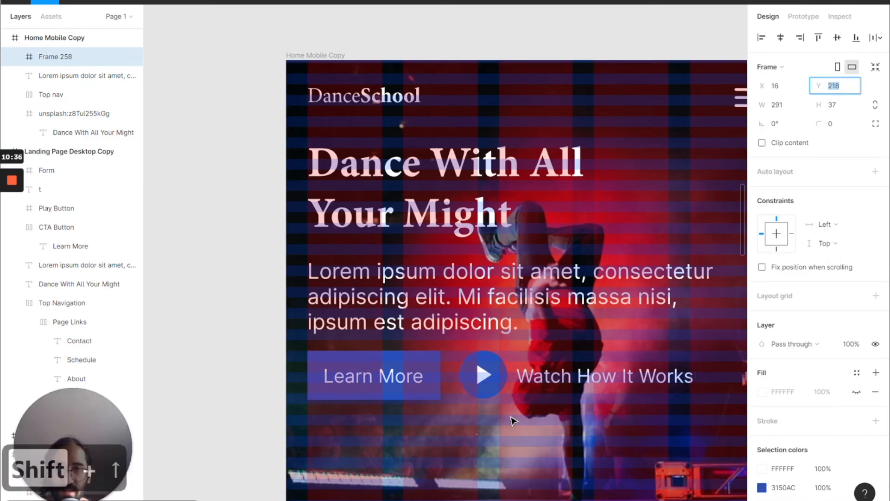
double_click(64, 57)
text(CTA Row)
key(Return)
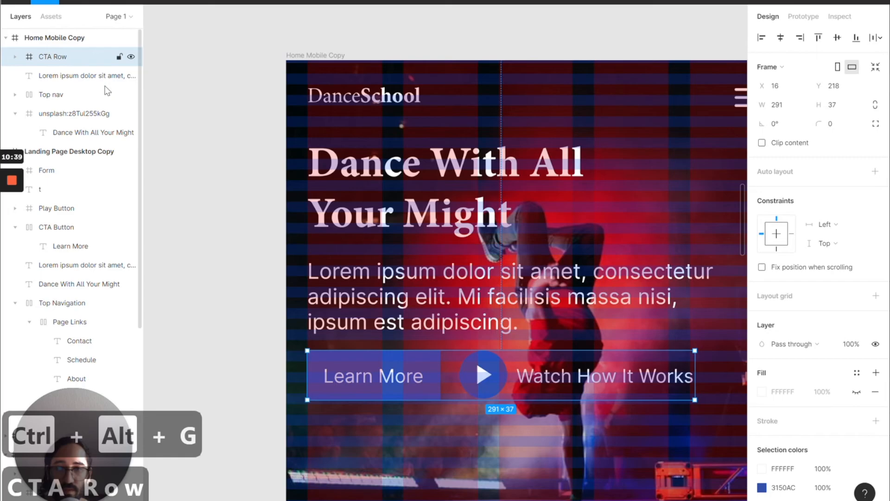
- Within the CTA Row, set the play button to X 112 and the "Watch How It Works" label to X 156
click(483, 376)
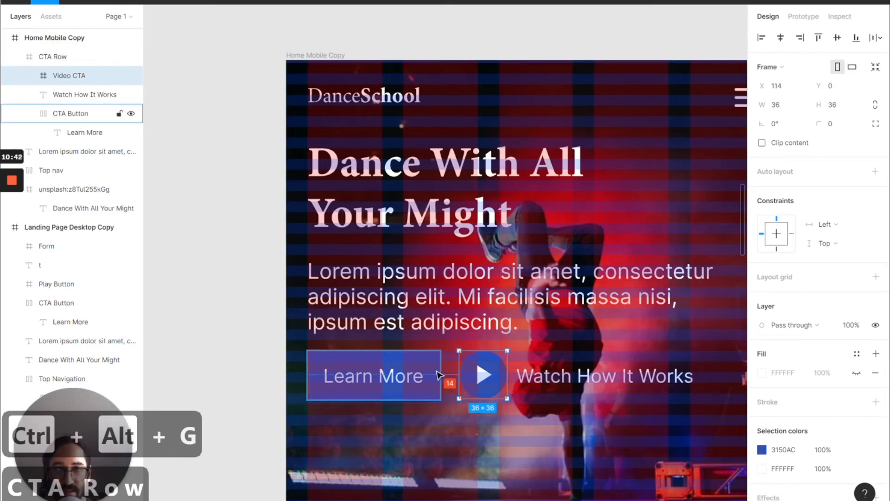
click(786, 83)
text(112)
key(Return)
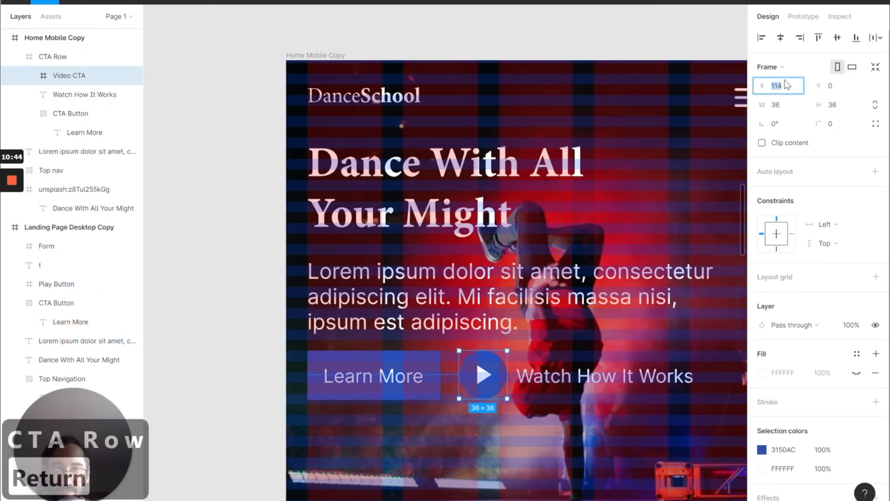
click(538, 374)
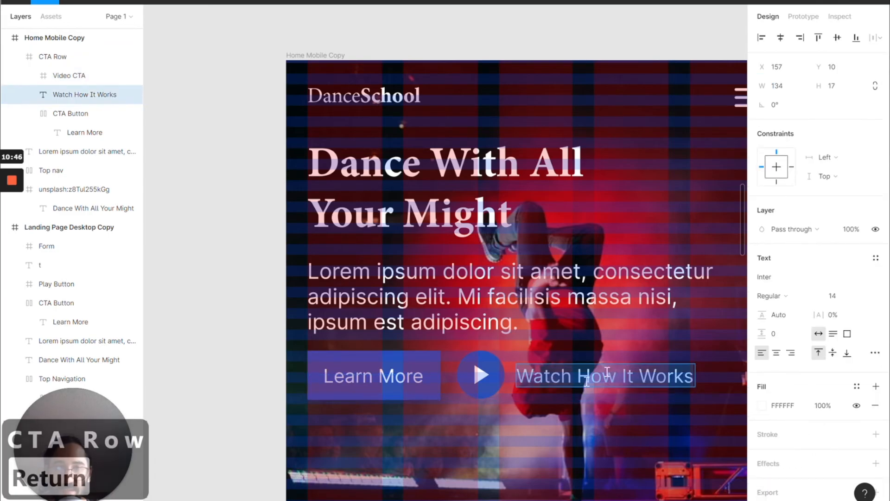
click(792, 67)
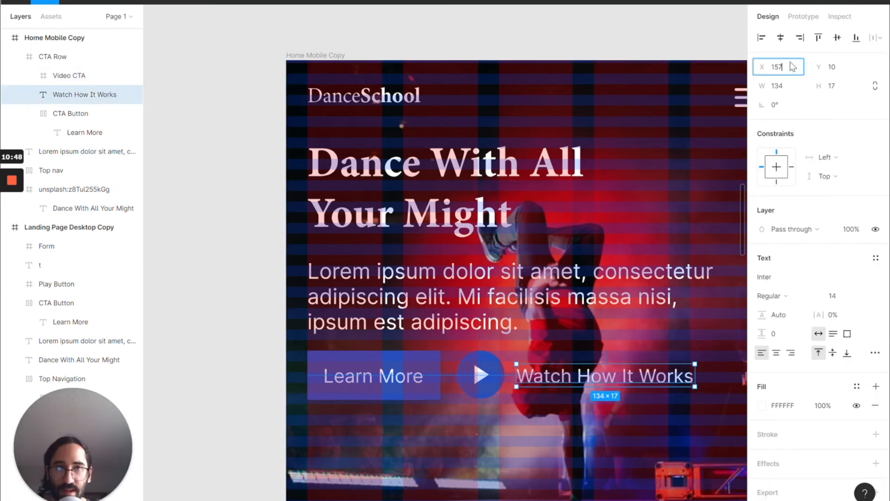
key(Down)
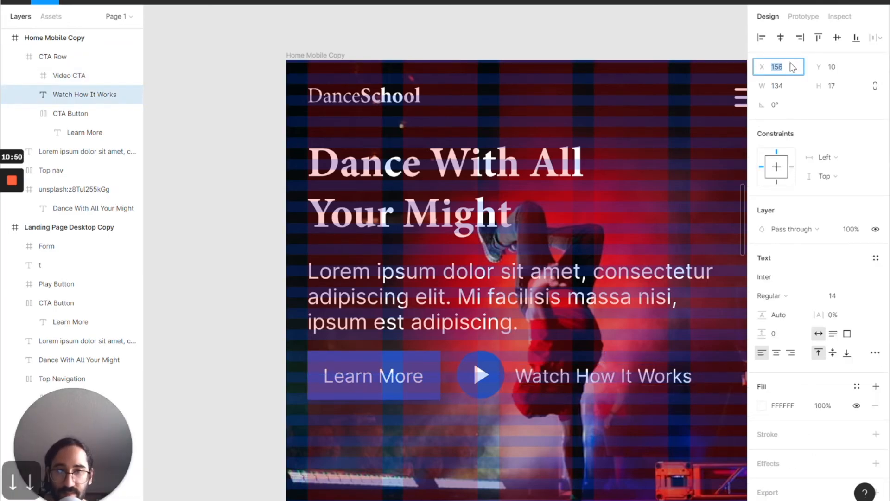
click(626, 396)
click(608, 424)
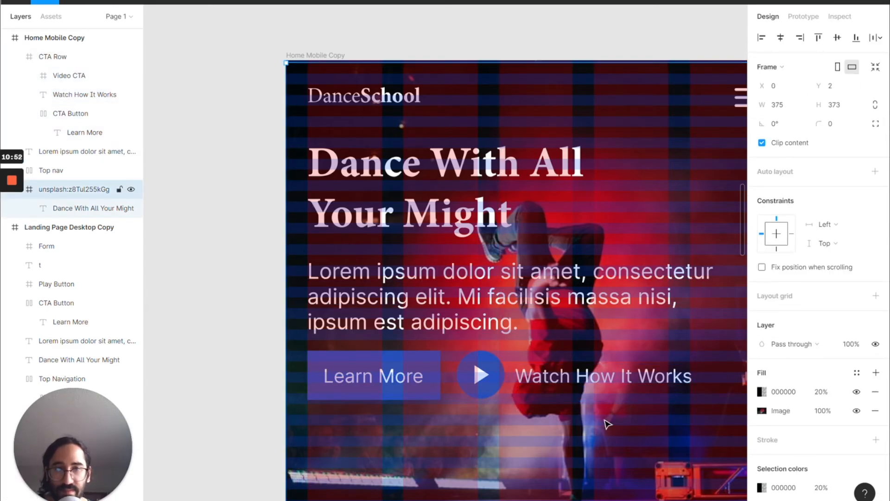
- Hide the layout grids, and move the mobile intro paragraph and CTA Row down together by 16 px
scroll(608, 424, down, 3)
scroll(607, 424, down, 2)
scroll(608, 425, down, 2)
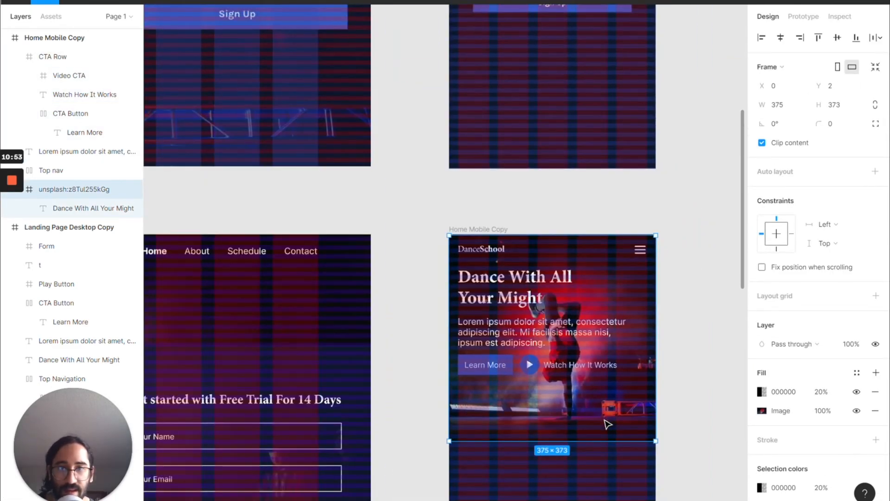
key(ctrl+shift+4)
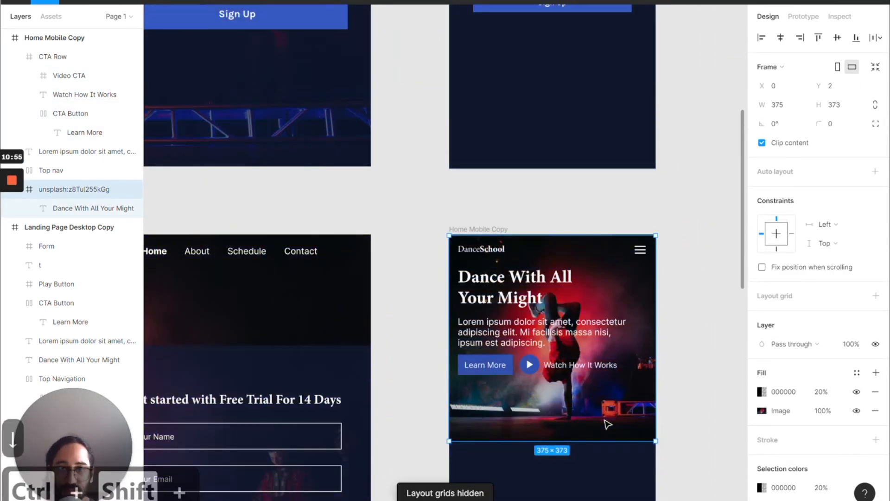
click(696, 390)
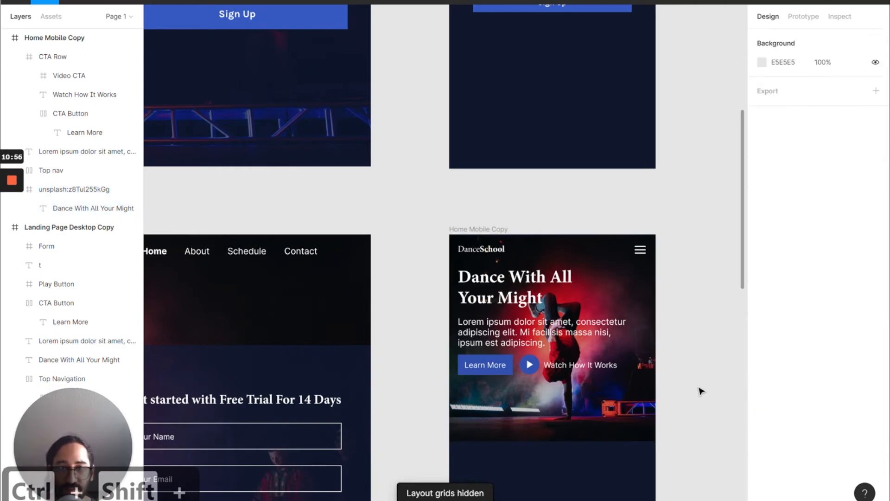
click(497, 347)
shift+click(497, 368)
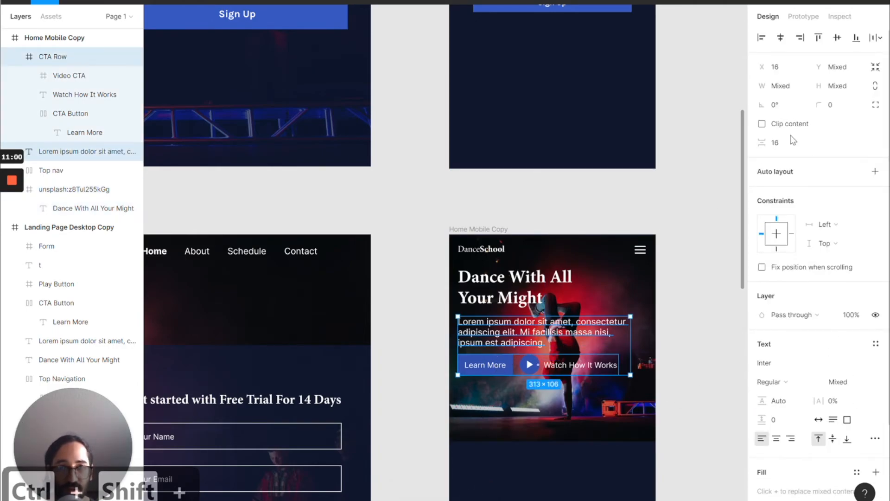
click(837, 67)
key(shift+Up)
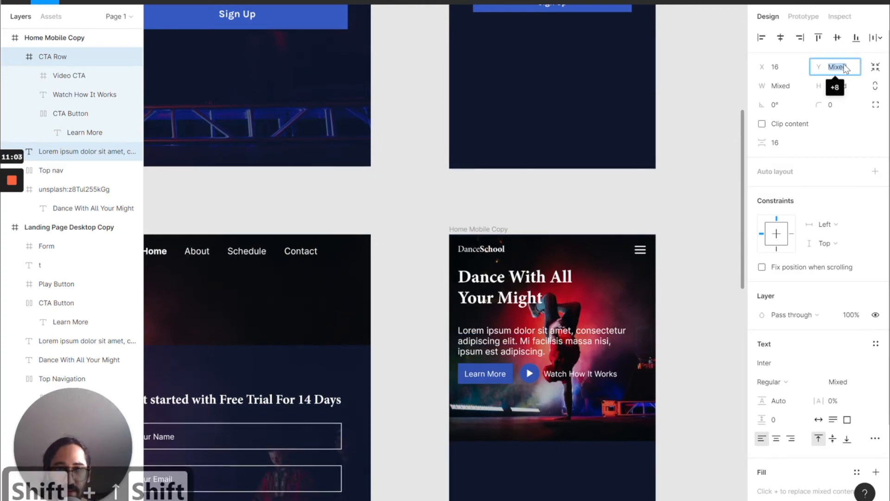
- Set the mobile CTA Row's vertical position to Y 242 and show the layout grids again
click(479, 380)
click(846, 84)
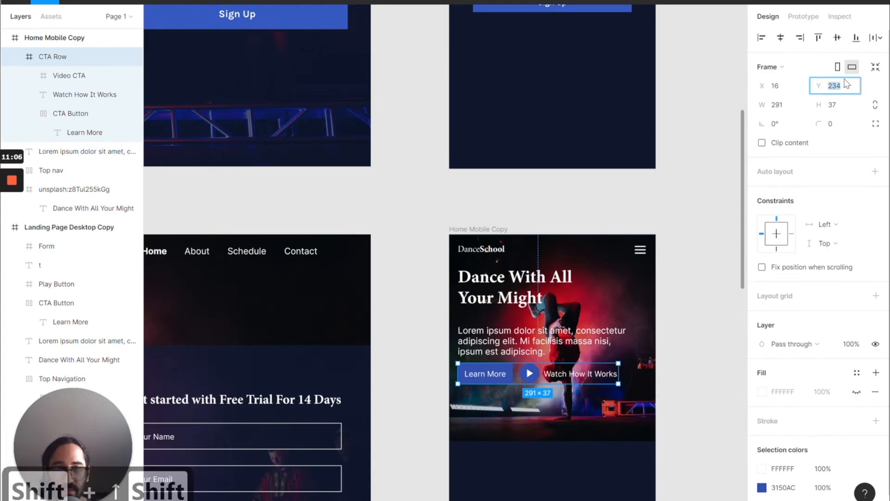
key(shift+Up)
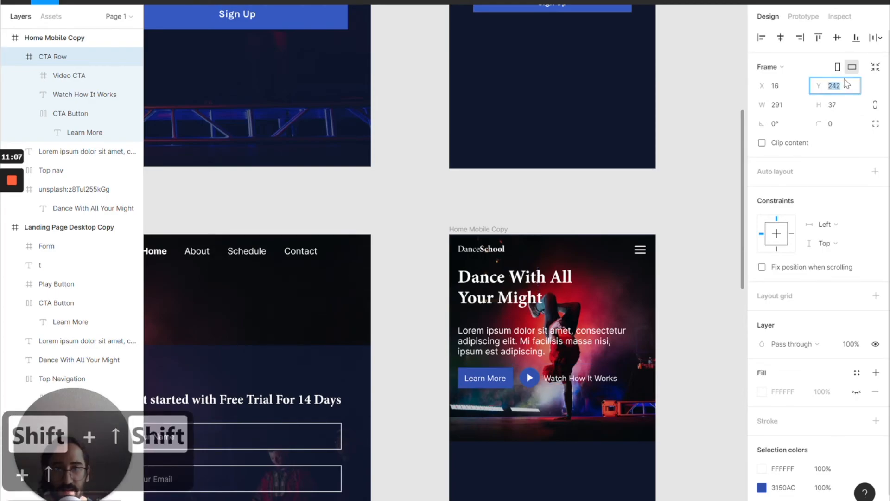
key(ctrl+shift+4)
scroll(470, 367, up, 5)
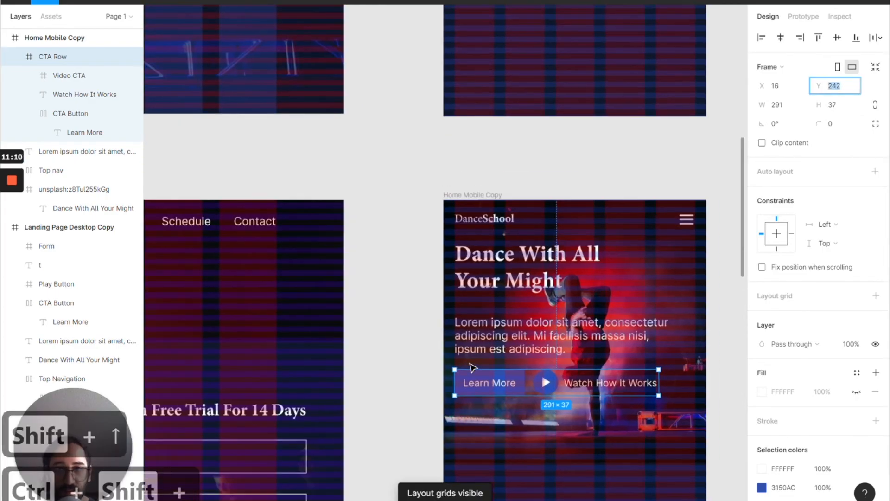
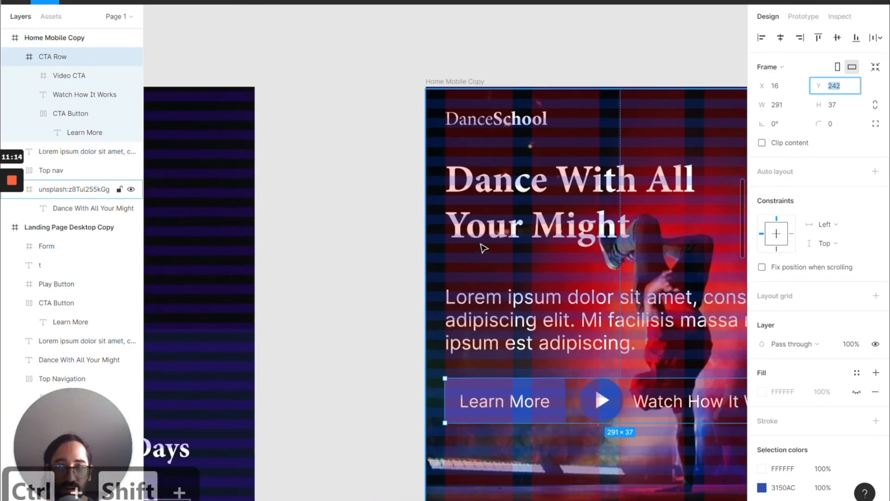
- Position the mobile "Dance With All Your Might" headline at Y 67
scroll(519, 276, down, 2)
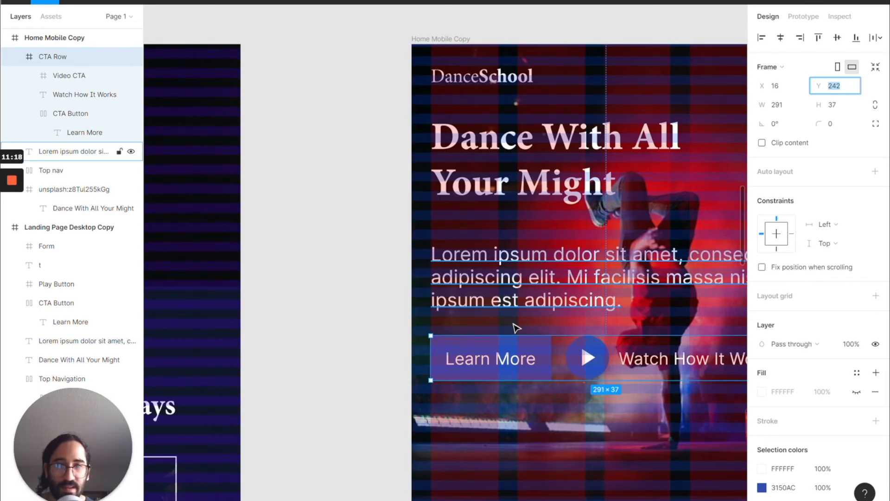
scroll(515, 329, right, 2)
scroll(516, 328, down, 3)
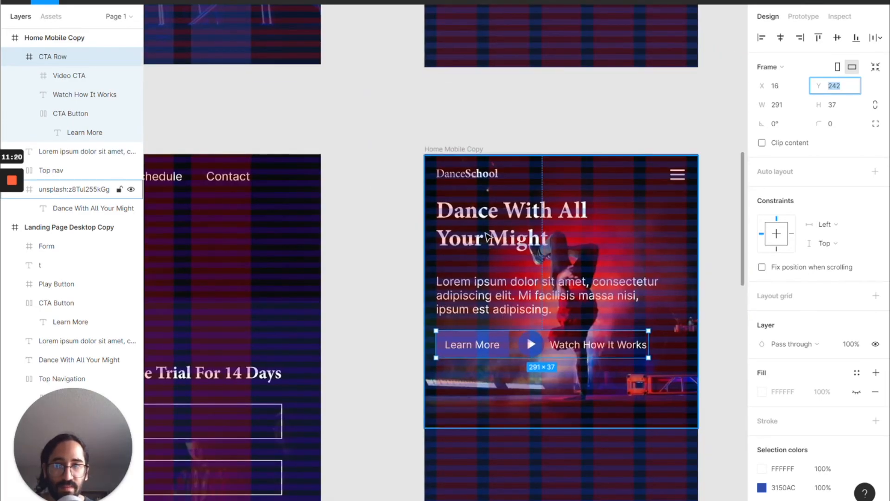
click(487, 237)
scroll(485, 234, up, 2)
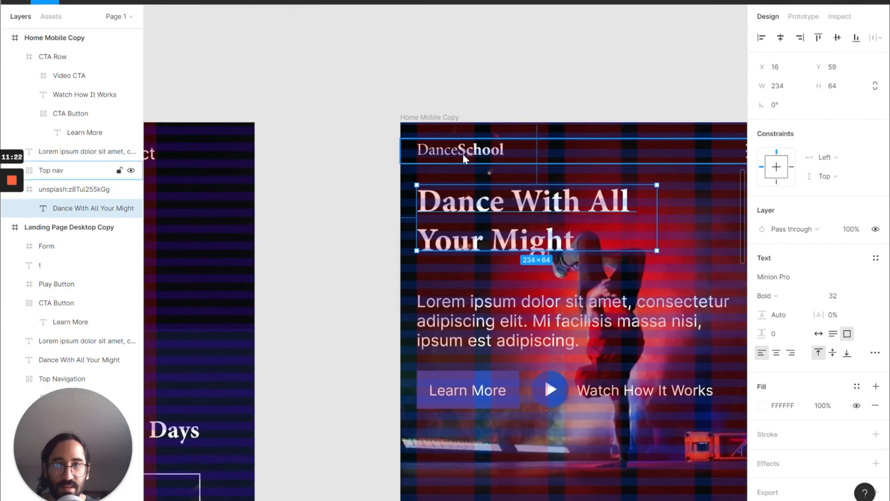
key(super)
click(680, 108)
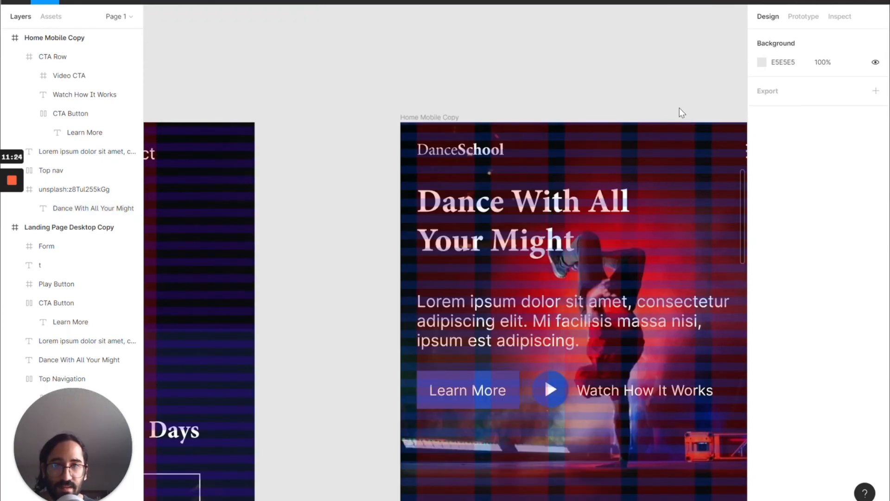
click(93, 208)
click(832, 68)
key(shift+Up)
key(shift+Up)
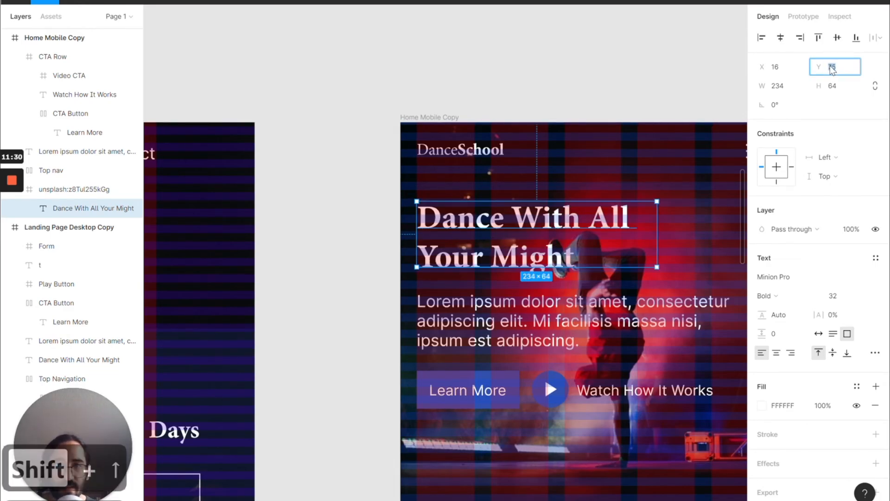
key(shift+Up)
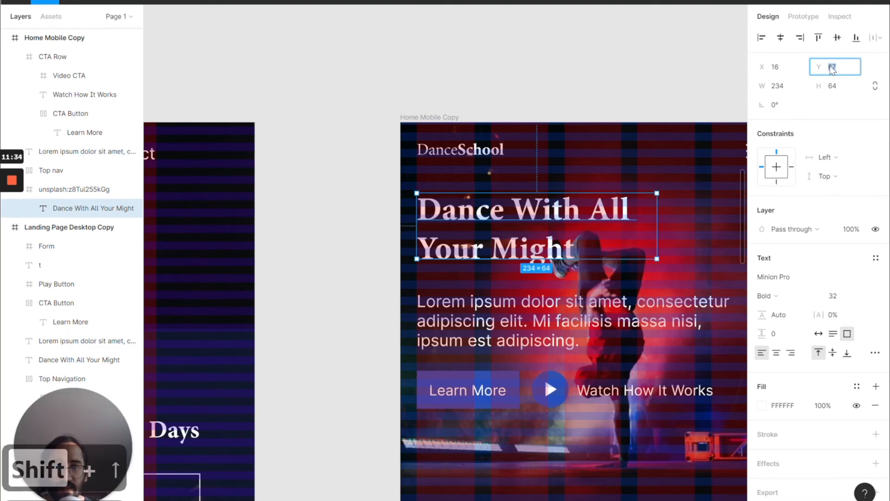
- Hide the layout grids and shorten the mobile hero image frame from its lower edge to 375 × 296
click(558, 30)
key(ctrl+shift+4)
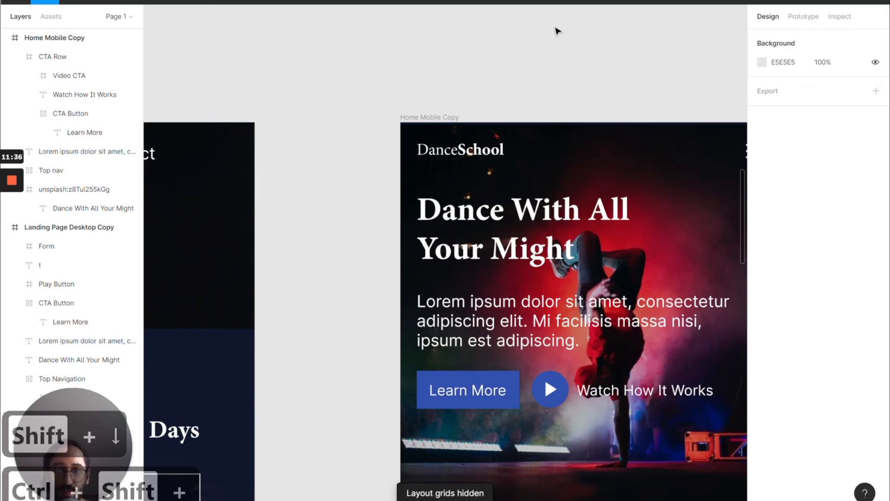
scroll(493, 143, down, 2)
scroll(493, 143, down, 3)
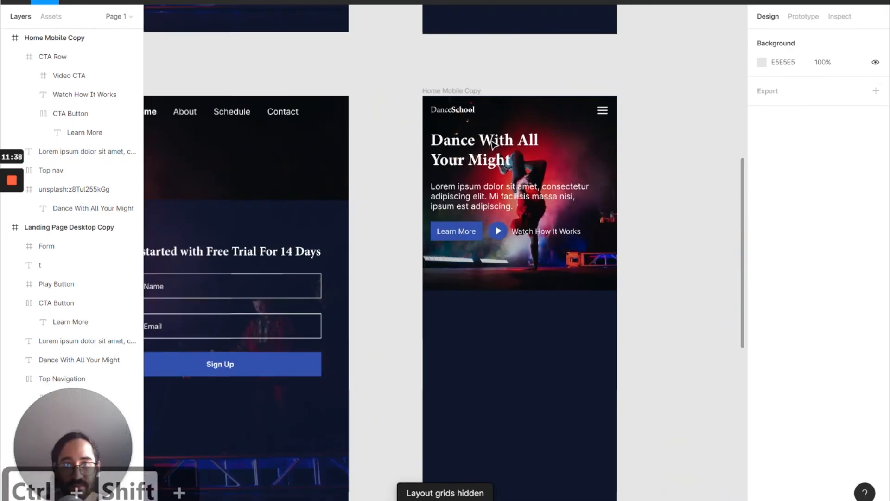
scroll(518, 226, down, 3)
scroll(518, 227, left, 3)
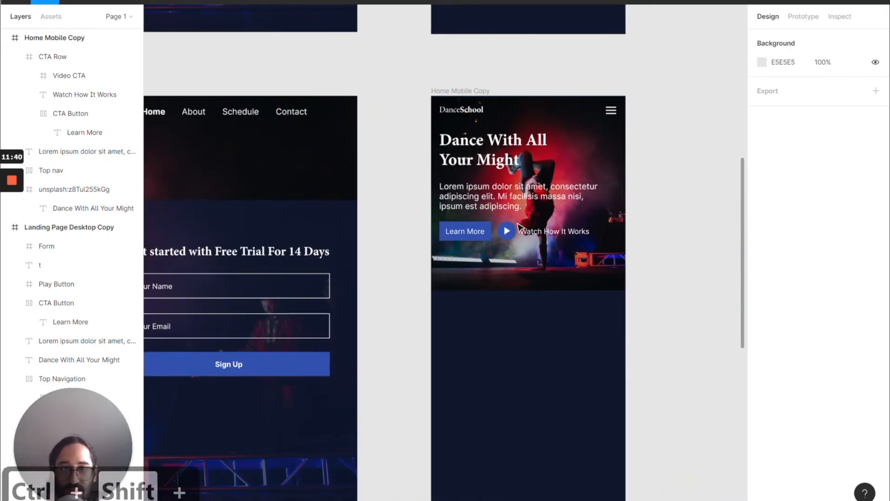
scroll(519, 227, right, 2)
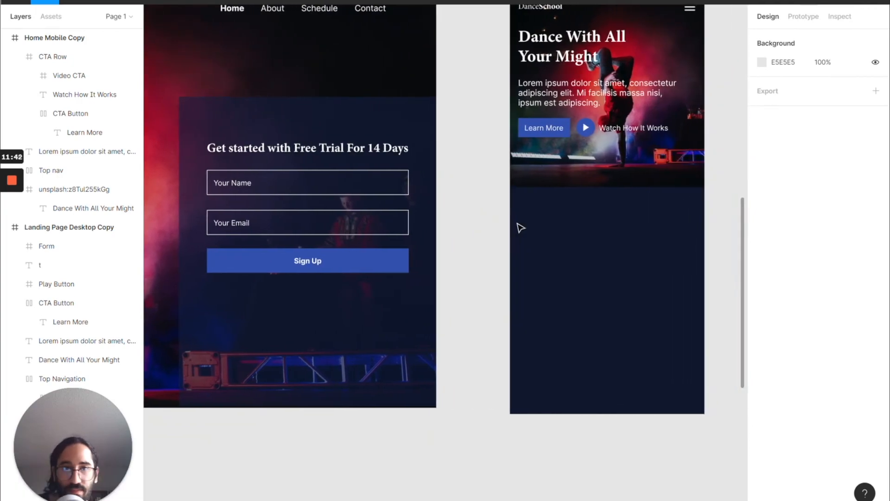
click(542, 184)
drag(542, 183, 548, 154)
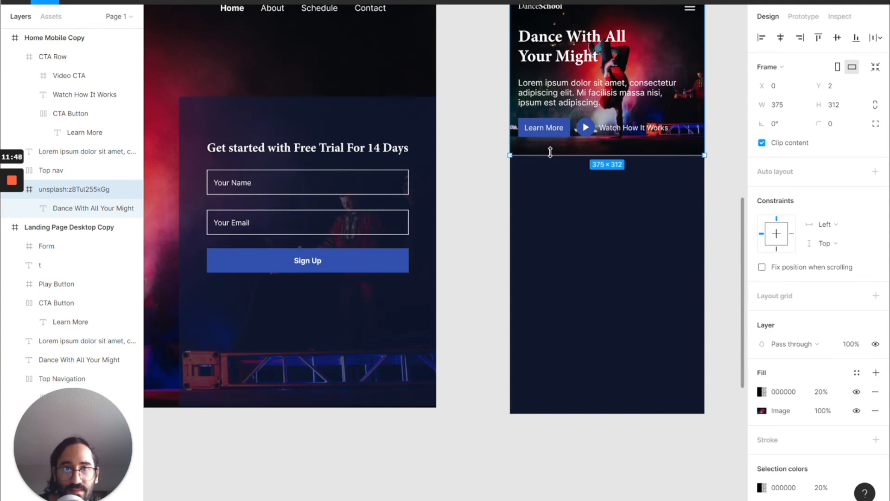
drag(550, 152, 551, 150)
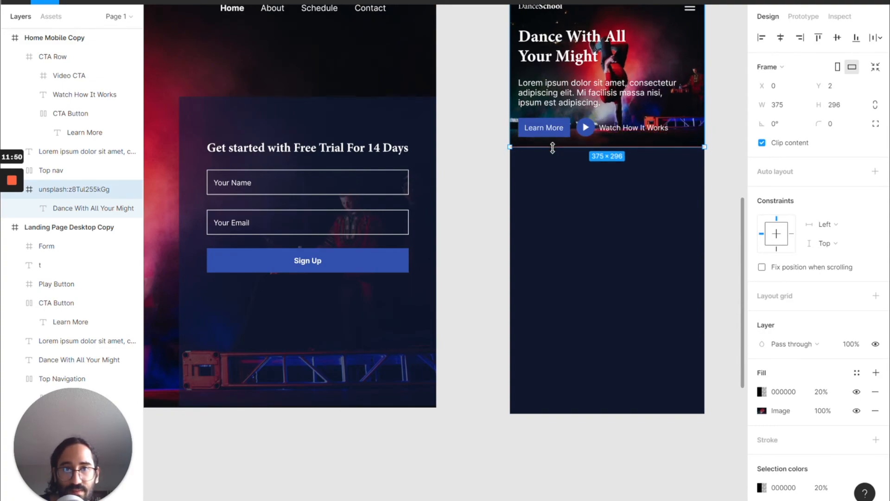
- Check the size of the mobile hero image and the spacing around the CTA Row
click(541, 132)
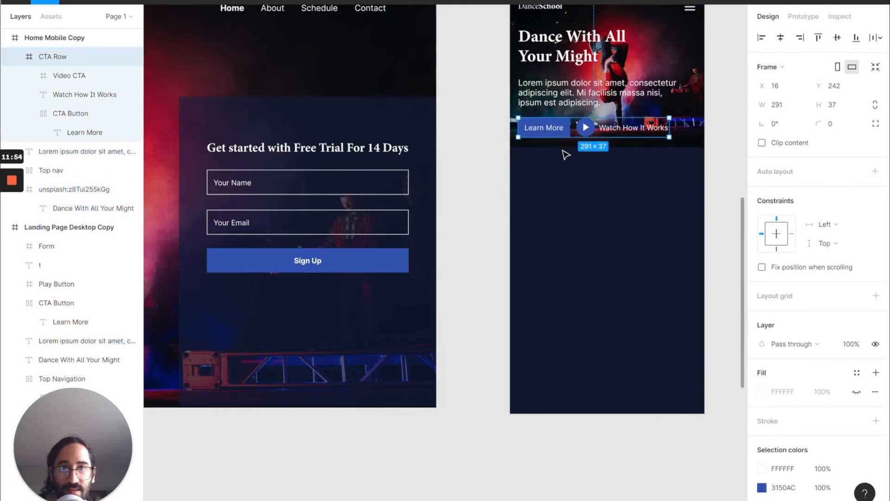
click(568, 144)
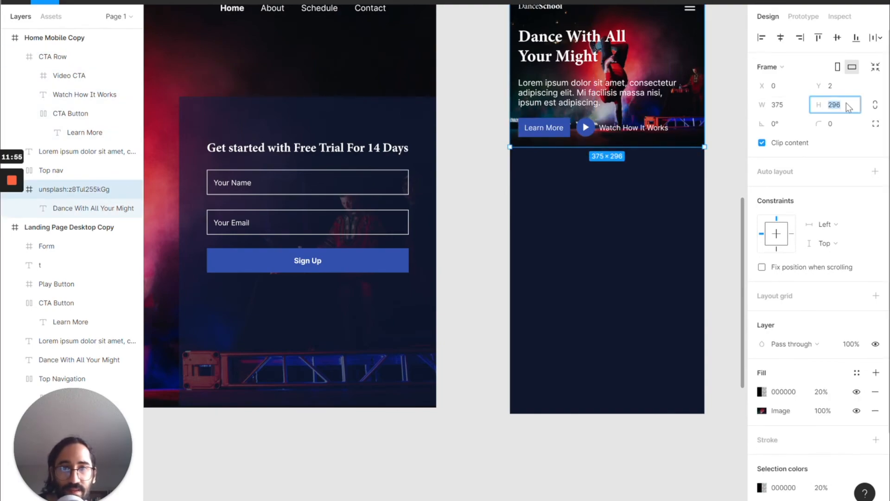
click(560, 134)
key(alt)
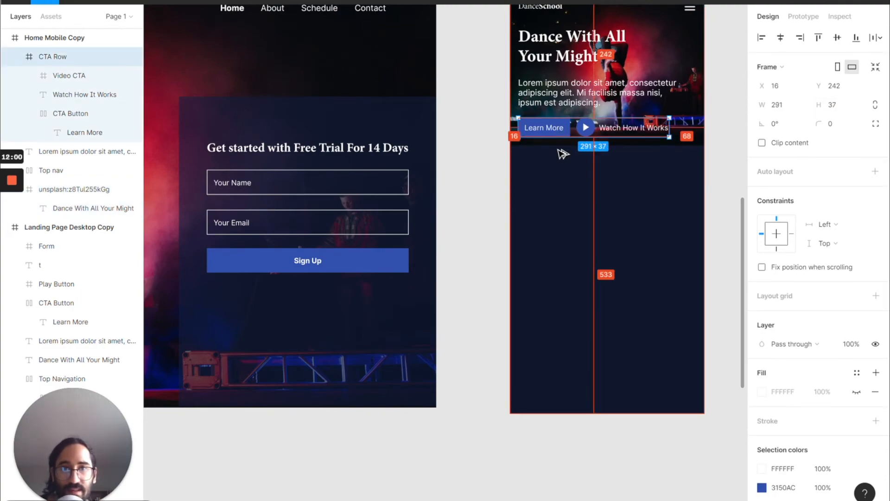
click(561, 209)
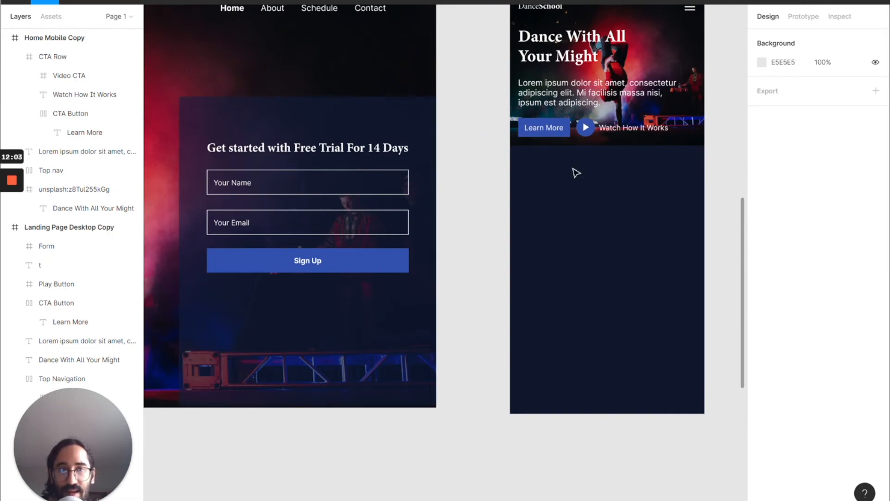
- Draw a 375 × 152 frame directly below the mobile hero image at X 0, Y 298 and name it Form
key(f)
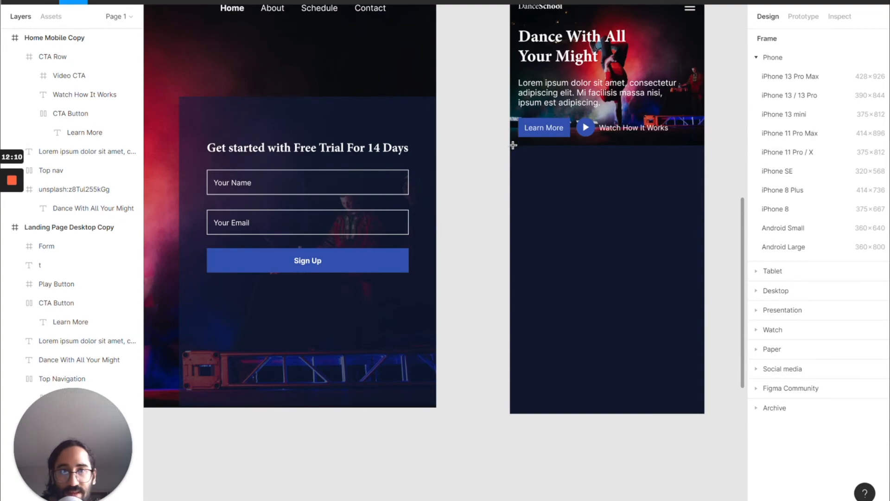
drag(514, 147, 705, 228)
drag(514, 186, 510, 185)
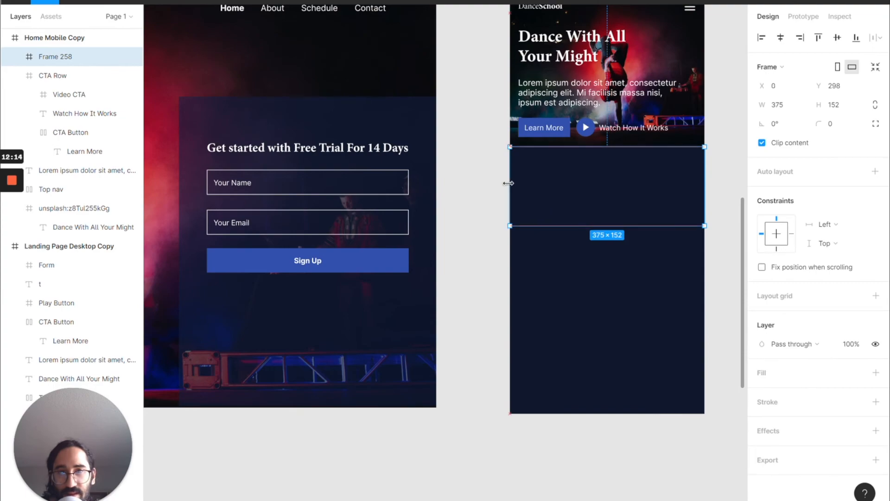
double_click(52, 57)
text(Form)
key(Return)
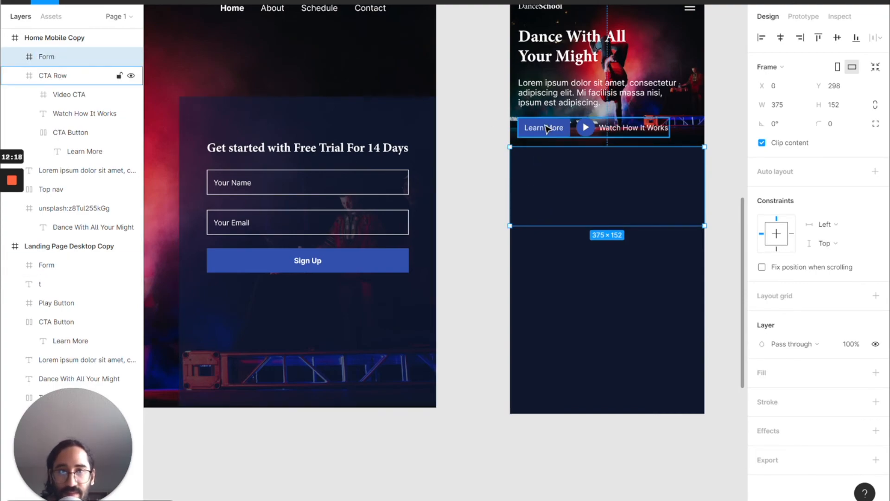
- Add the heading text "GEt Started with Free Trial For 14 Days" inside the mobile Form frame
key(t)
click(548, 163)
text(GEt Started)
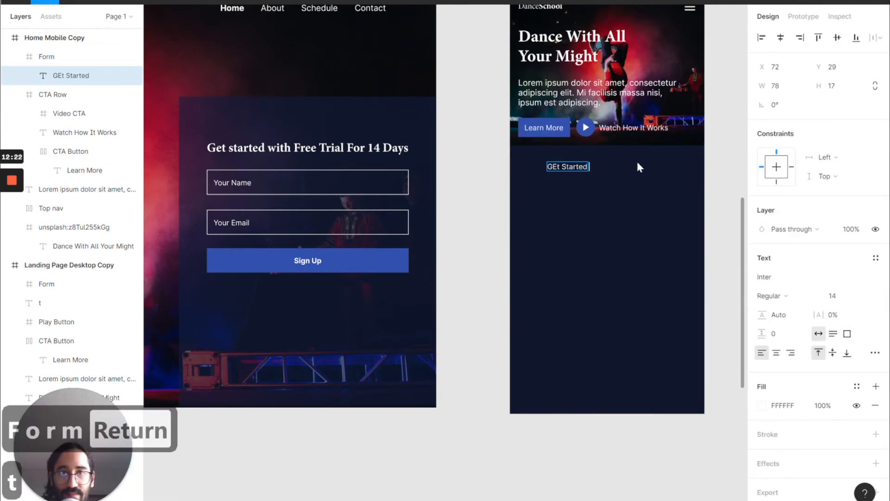
text( with Free Trial For 14 Days)
key(Escape)
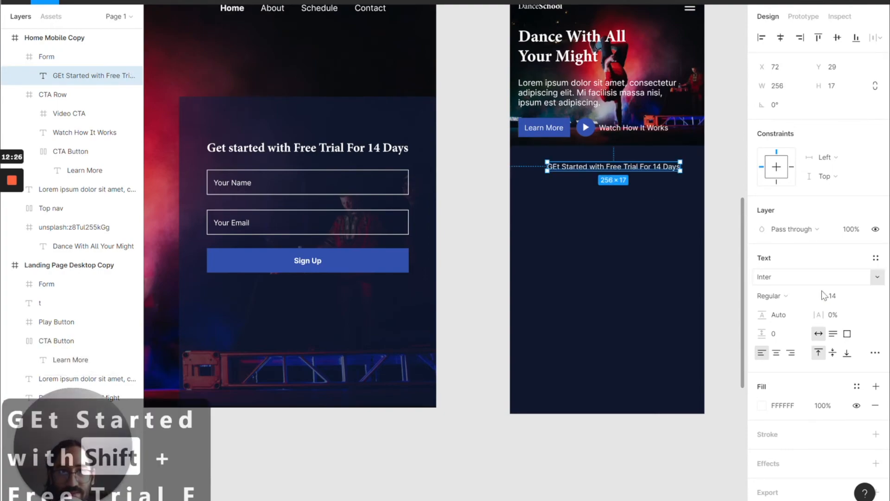
- Style the form heading in Minion Pro Bold at size 18 and centre it horizontally at X 39, Y 30
click(791, 276)
text(Minion P)
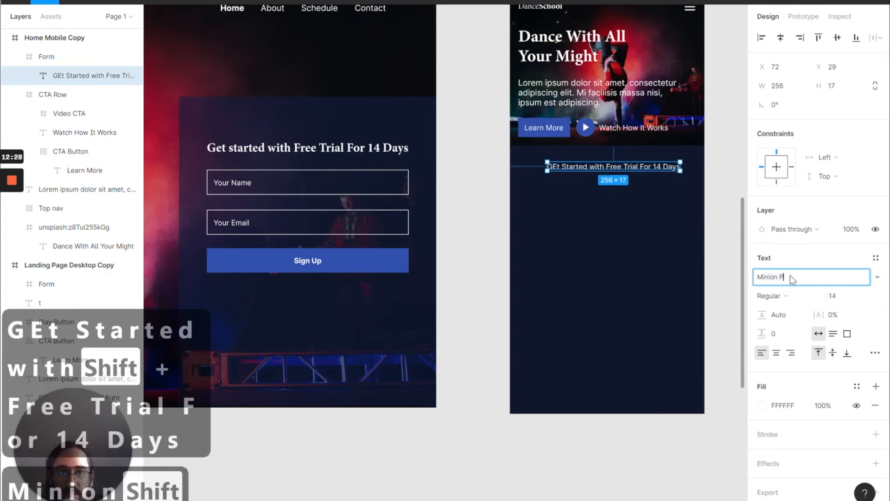
key(Return)
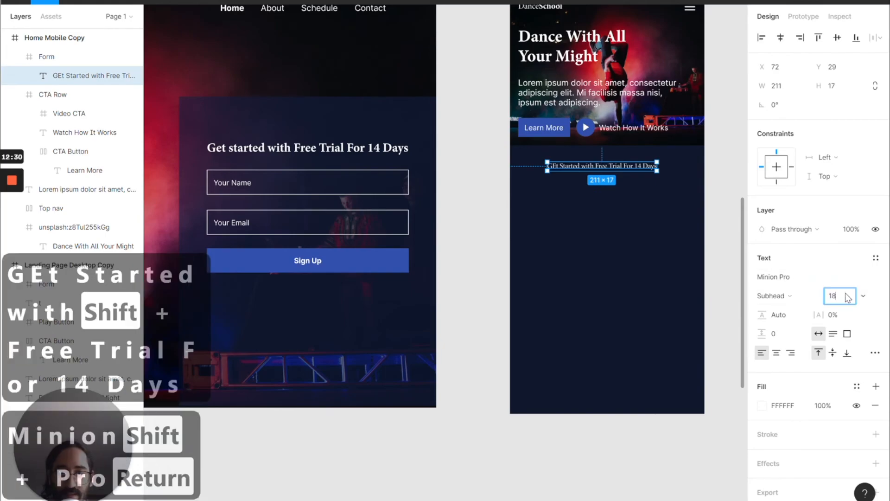
text(18)
key(Return)
drag(620, 167, 603, 168)
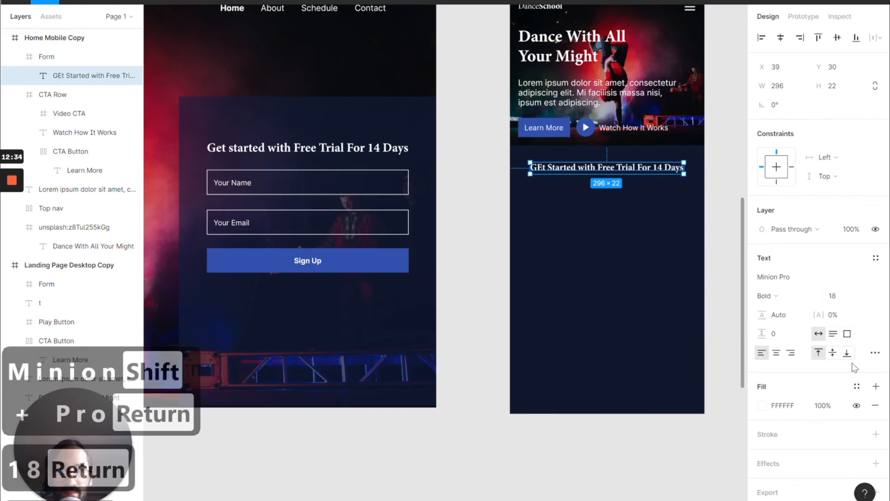
- Set the mobile form heading's letter case to title case
click(875, 352)
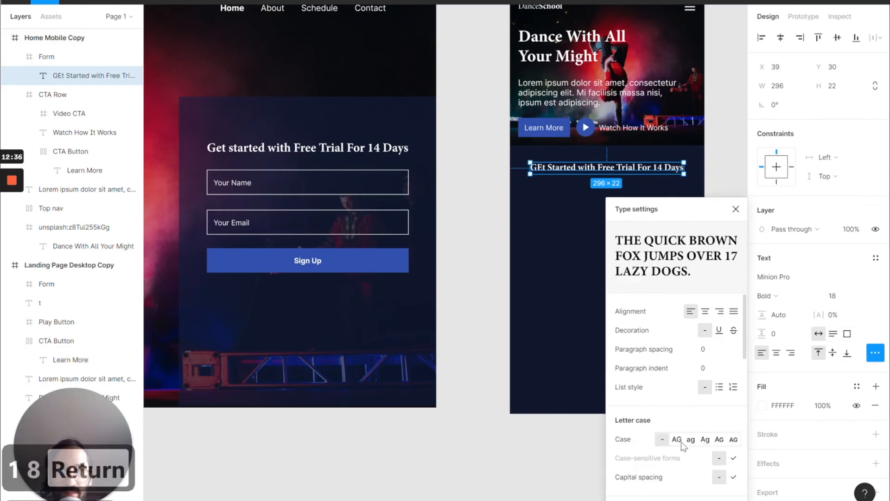
click(706, 439)
click(461, 312)
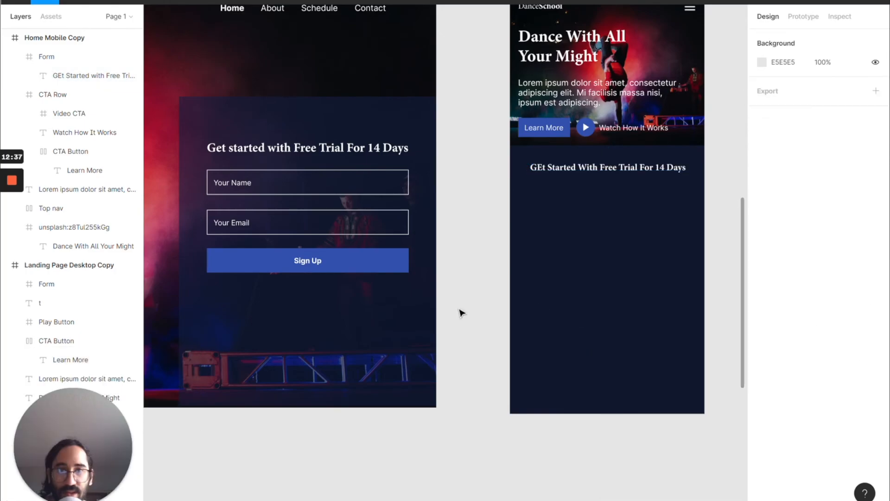
- Correct "GEt" to "Get" in the mobile form heading and move the heading to X 38, Y 23
click(566, 172)
double_click(553, 170)
click(538, 167)
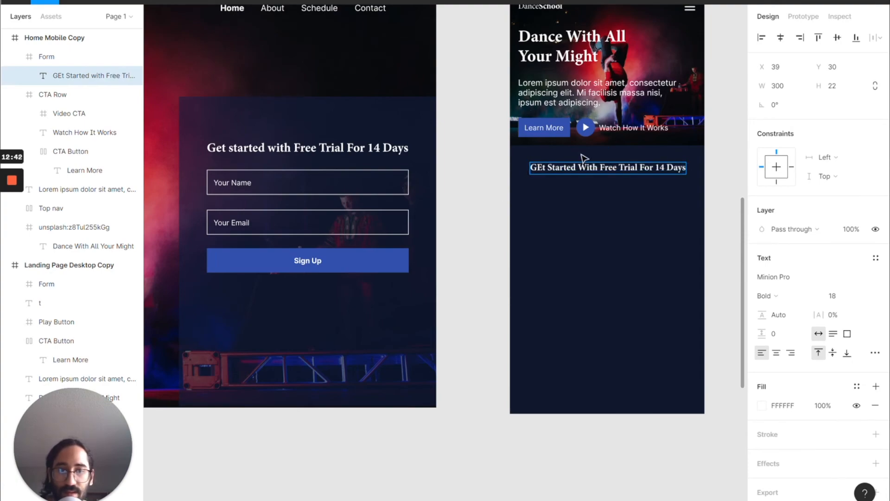
key(Delete)
text(e)
key(Escape)
drag(563, 172, 563, 169)
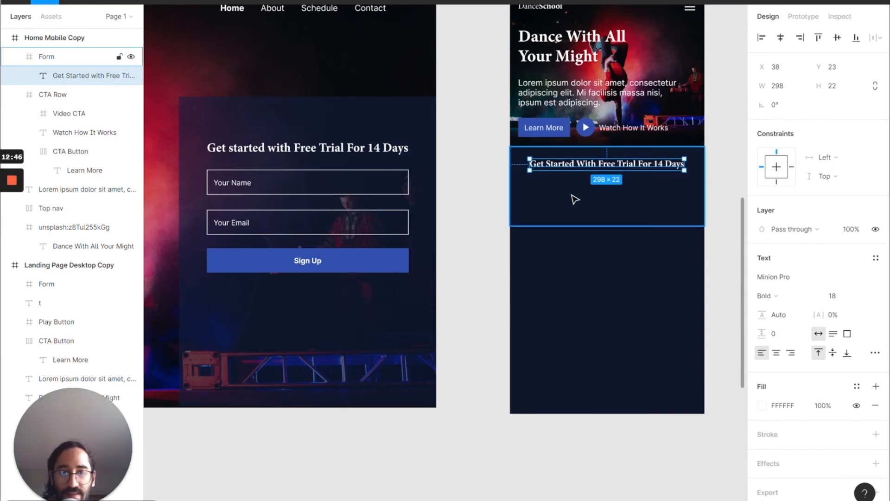
- Draw an input field frame of 244 × 38 below the form heading and give it a 1 px inside stroke in FFFFFF
key(f)
mouse_move(533, 180)
mouse_down()
mouse_move(708, 198)
mouse_move(660, 200)
mouse_up()
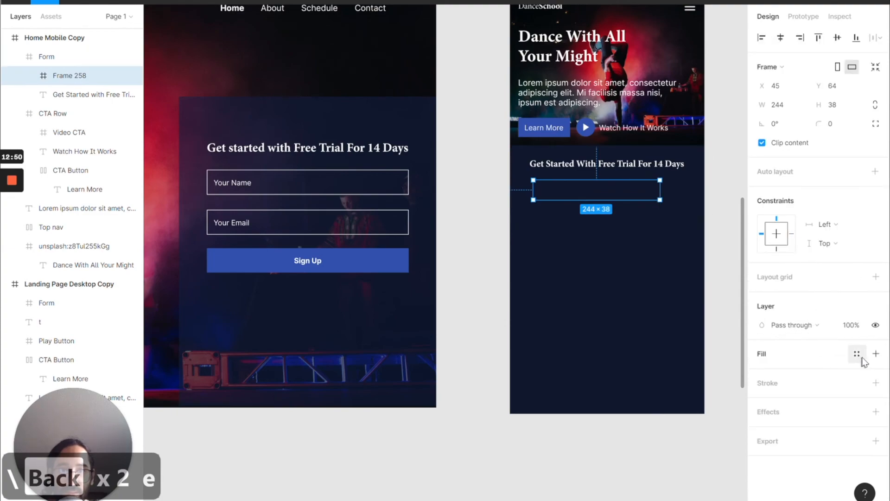
click(876, 382)
click(778, 402)
text(FFFFFF)
key(Return)
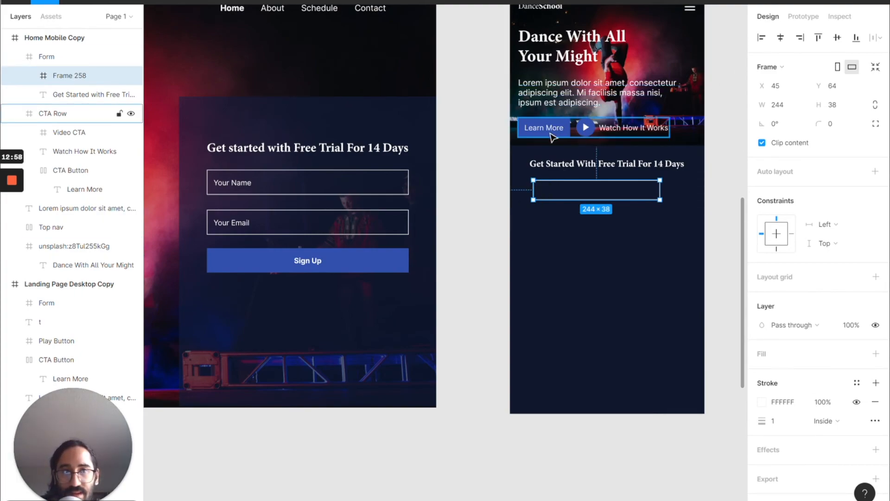
- Set the mobile input field frame's width to 343 and its horizontal position to X 16
click(799, 105)
text(343)
key(Return)
click(780, 86)
text(16)
key(Return)
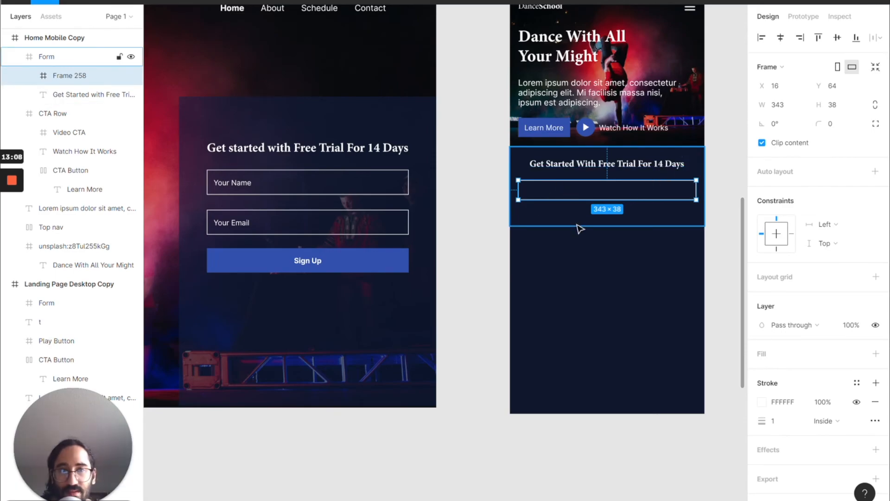
- Examine the original mobile design's form, comparing its input field widths and margins with the copy
scroll(580, 228, down, 2)
scroll(578, 228, up, 5)
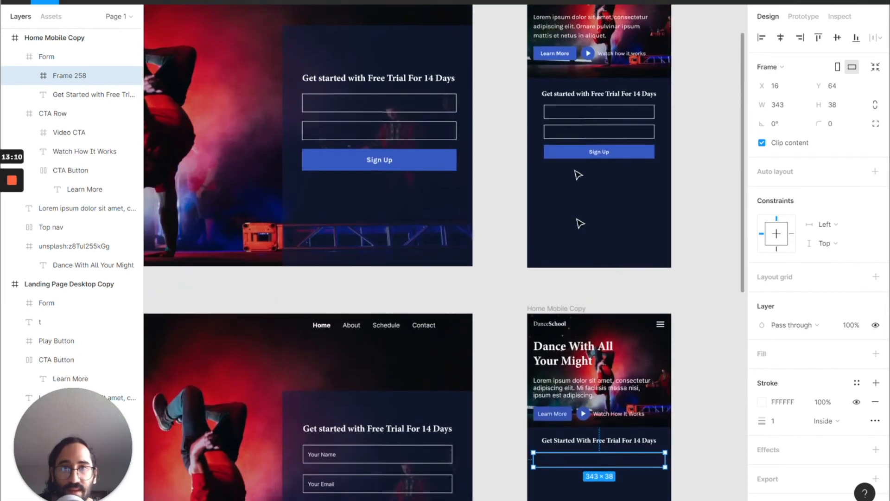
click(577, 117)
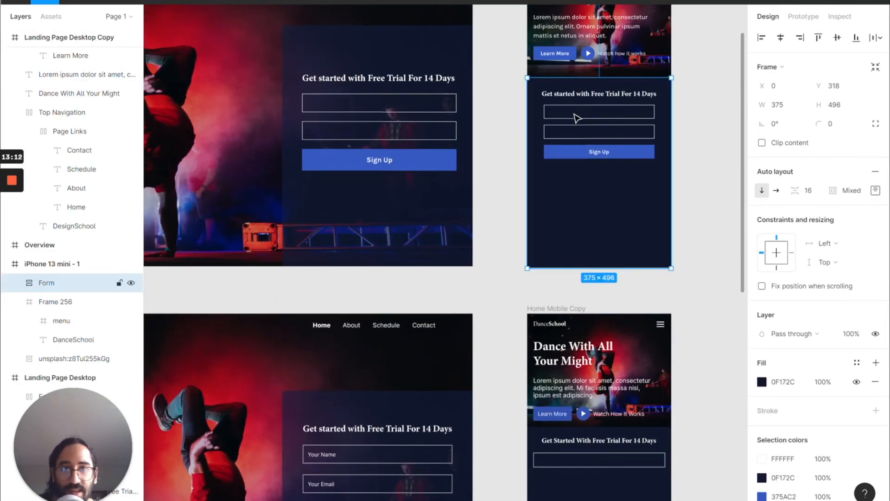
scroll(577, 117, up, 3)
scroll(516, 122, up, 3)
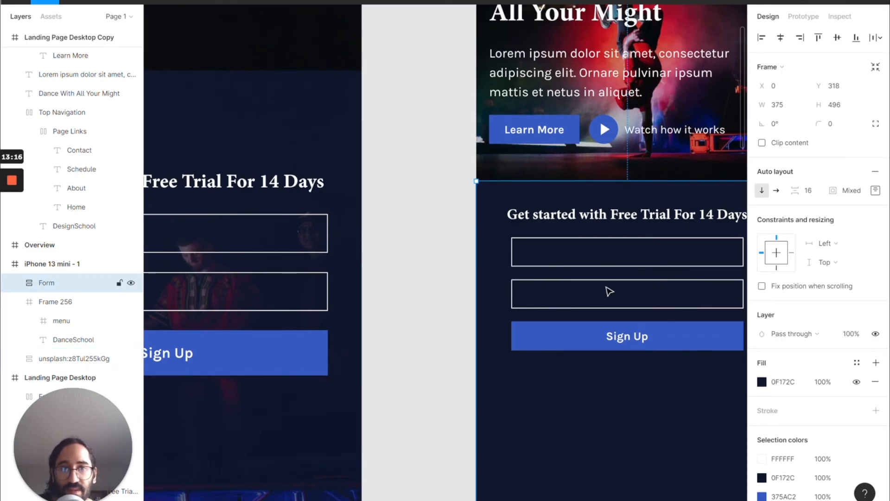
scroll(609, 291, down, 2)
scroll(609, 291, right, 3)
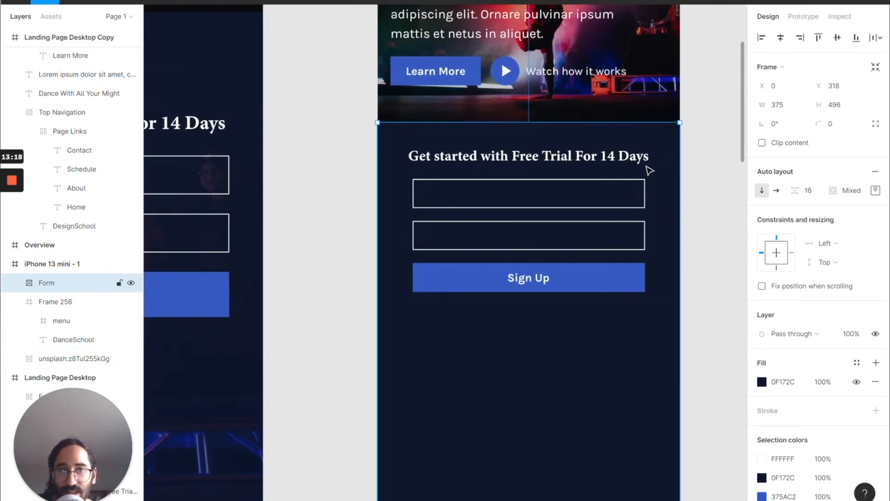
scroll(622, 255, down, 15)
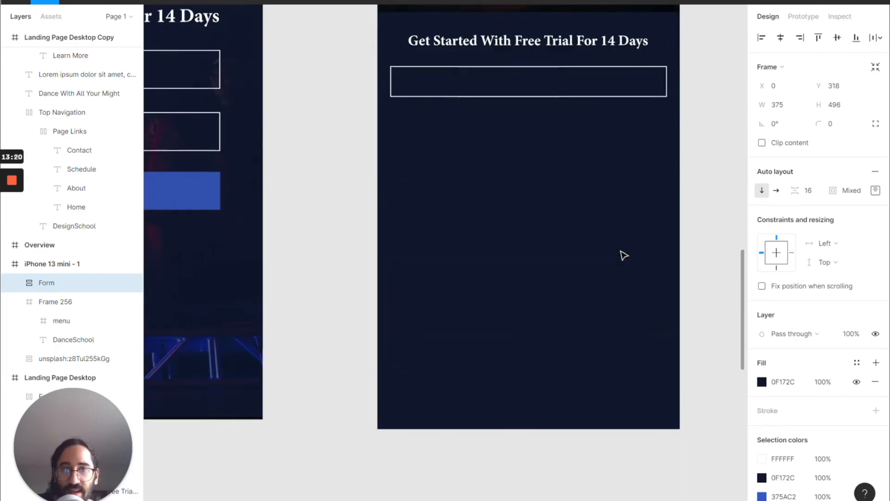
- Narrow the input field frame in the mobile copy's form to a width of 303
scroll(624, 255, up, 3)
double_click(547, 161)
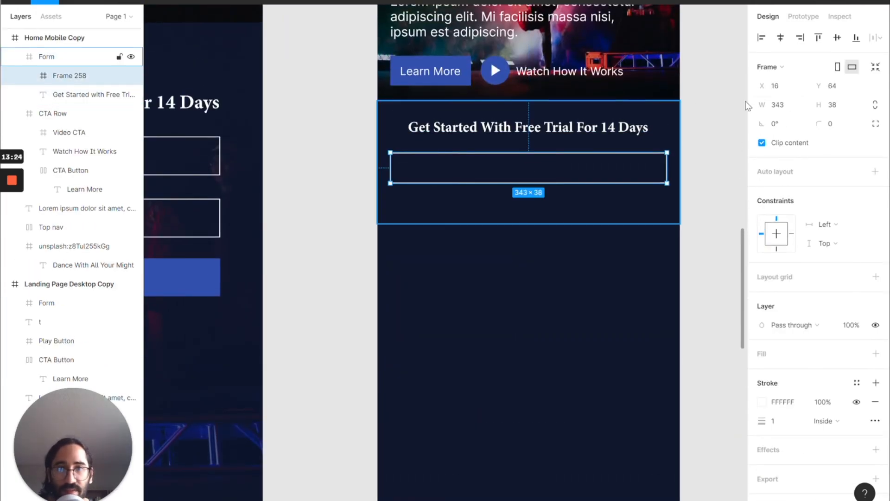
click(777, 107)
key(shift+Down)
key(shift+Down)
key(shift+Down)
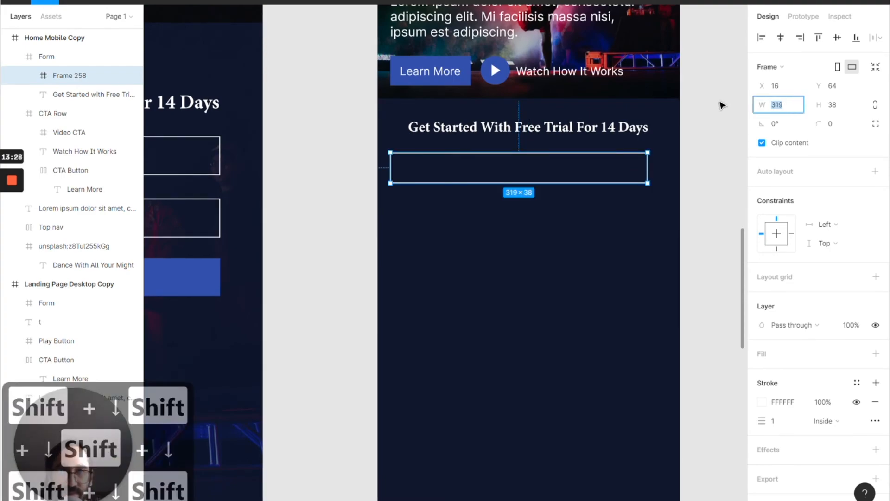
key(shift+Down)
key(shift+Up)
- Position the mobile input field frame at X 40 and set its width to 296
click(777, 86)
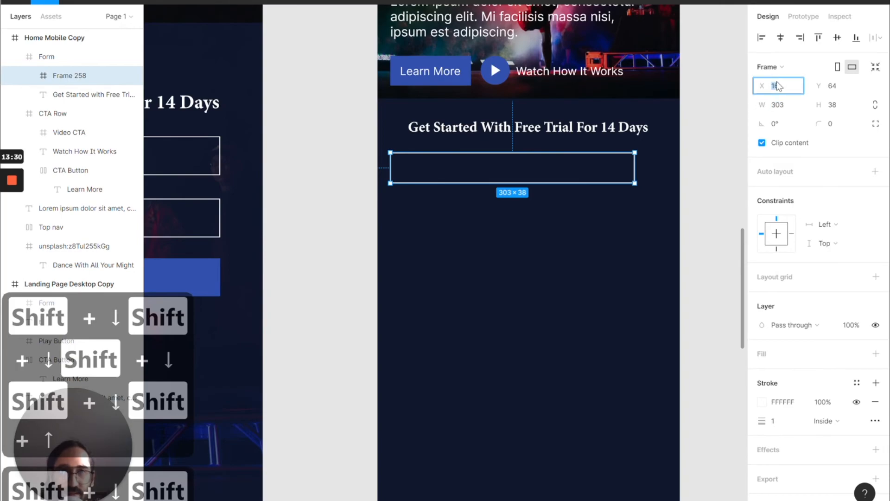
text(40)
key(Return)
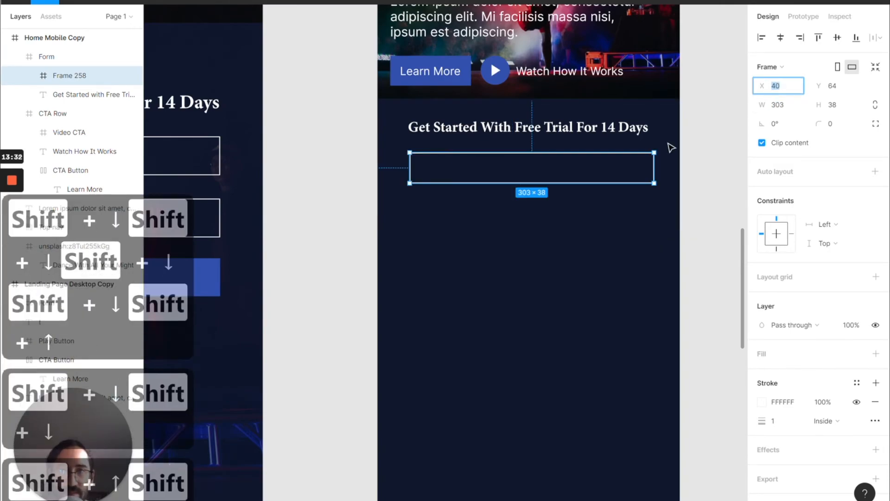
click(786, 106)
text(295)
key(Return)
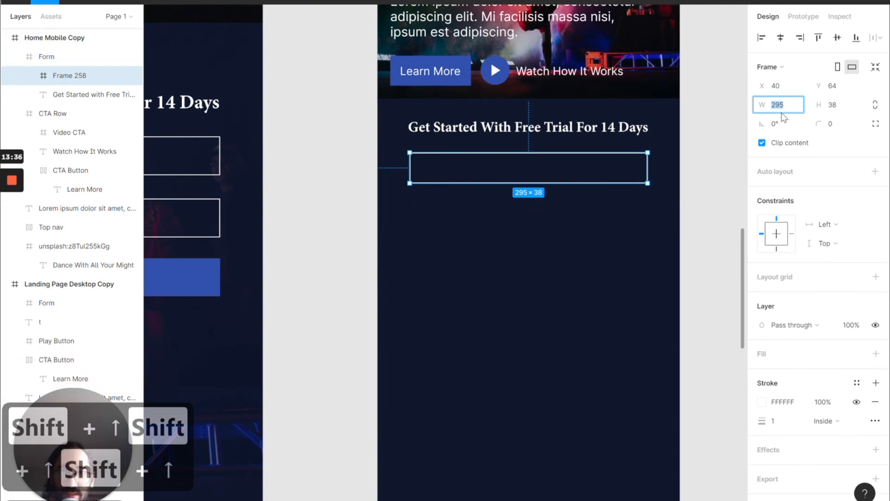
text(296)
key(Return)
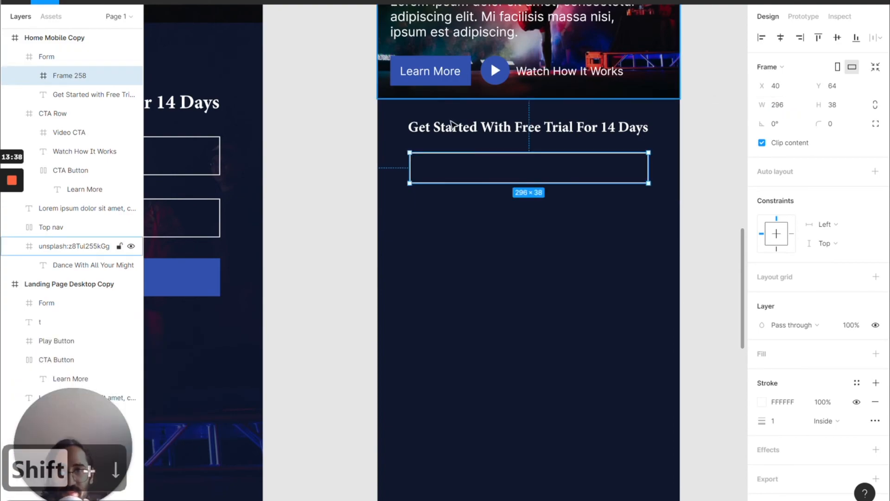
- Add the text "YOur Name" inside the mobile input field frame and set its box to auto width
key(t)
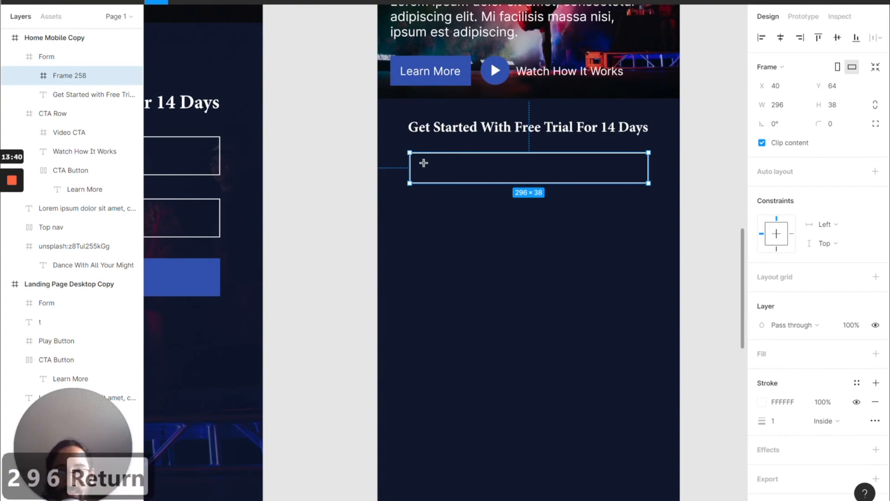
drag(424, 165, 495, 173)
text(YOur Name)
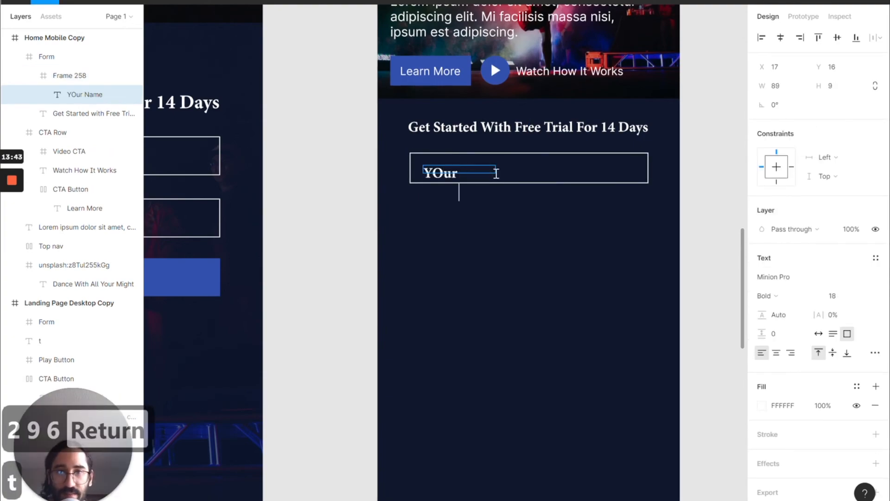
key(Escape)
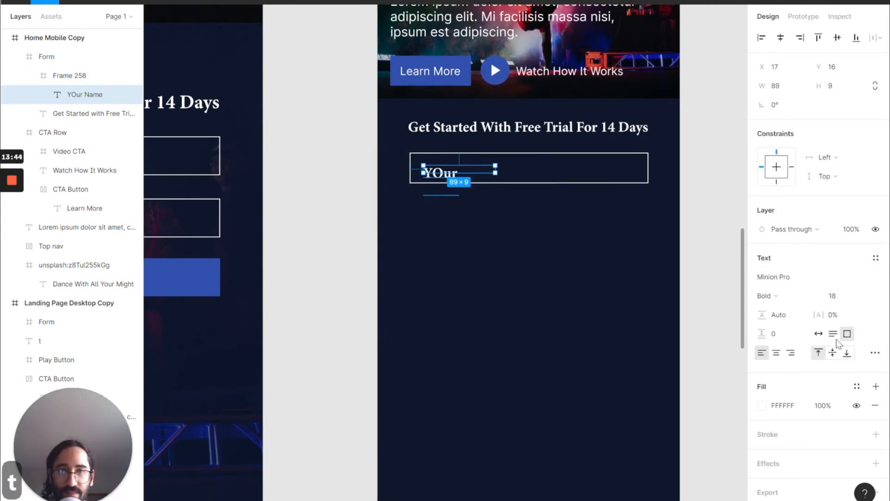
click(824, 333)
- Set the placeholder text in the mobile input field to Inter Regular at size 14
click(793, 281)
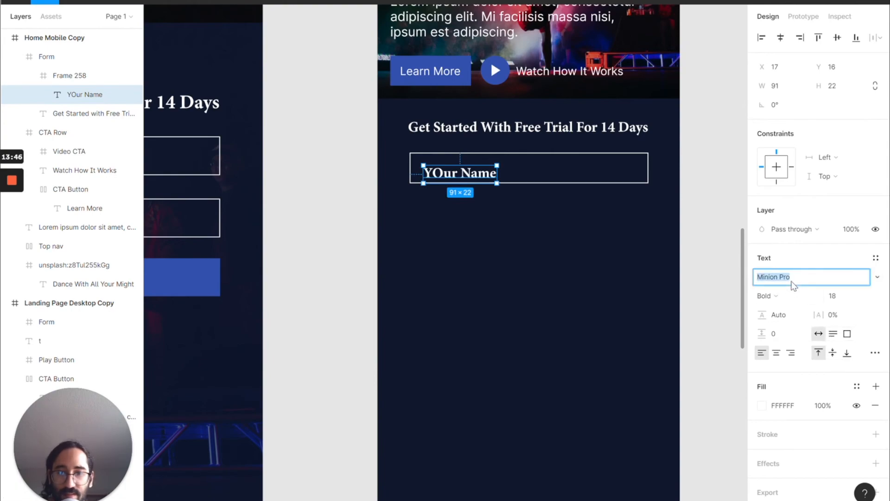
text(Inter)
key(Return)
click(834, 296)
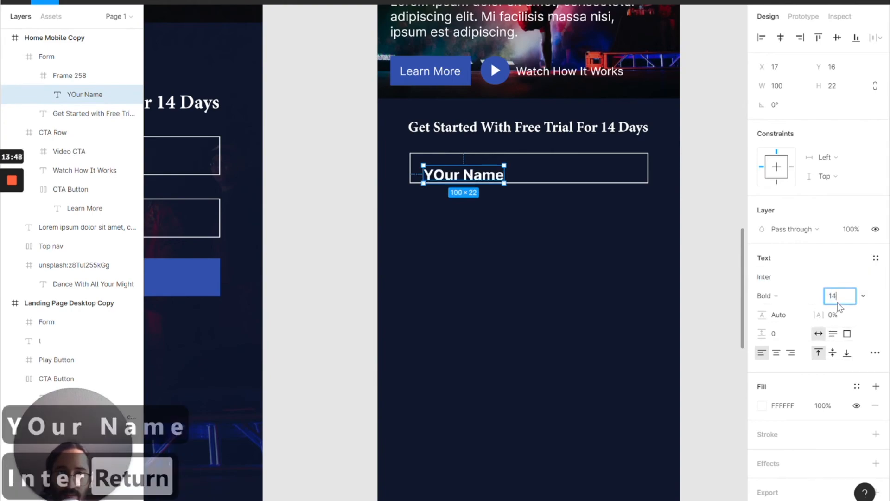
text(14)
key(Return)
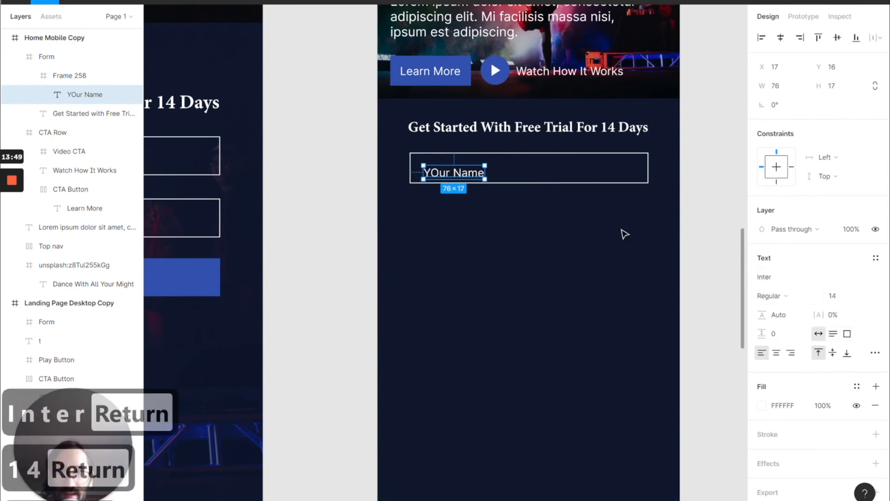
- Correct the placeholder to "Your Name" and position it vertically centred in the field at X 16, Y 11
double_click(438, 173)
click(438, 173)
key(BackSpace)
text(o)
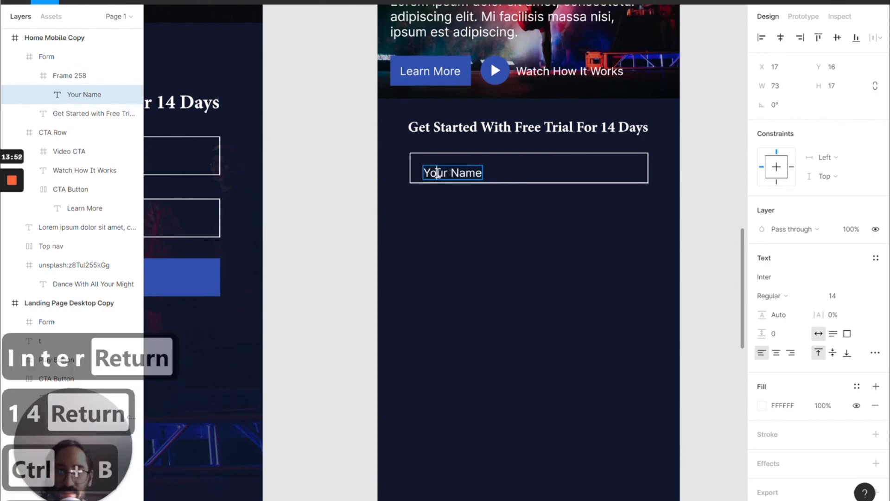
key(Escape)
drag(460, 176, 459, 172)
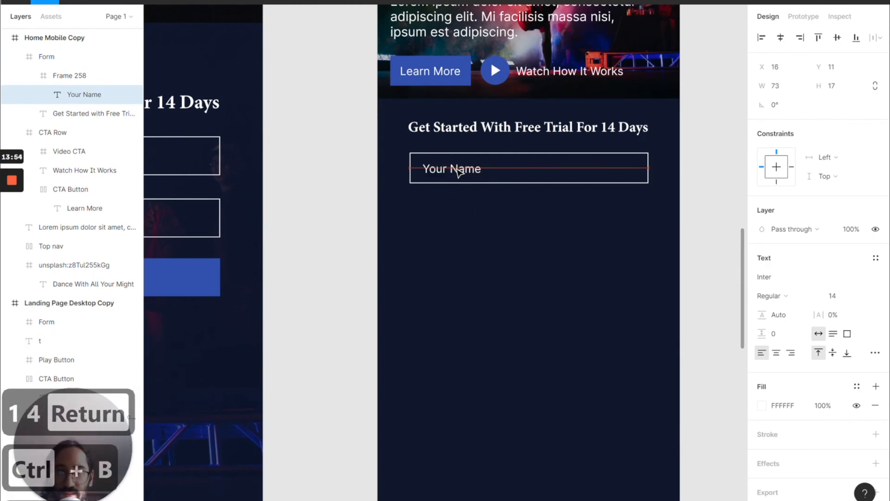
- Rename the input field frame in the mobile form as Name Field
click(419, 166)
double_click(419, 160)
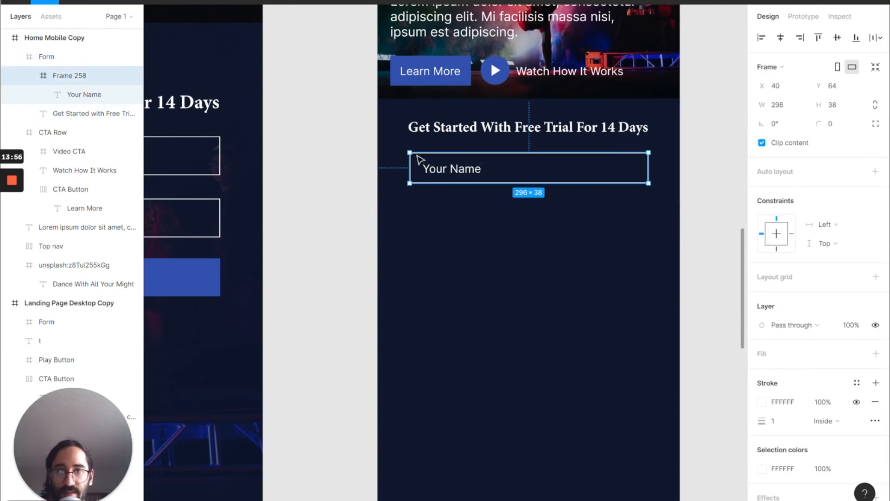
double_click(71, 76)
text(Name Field)
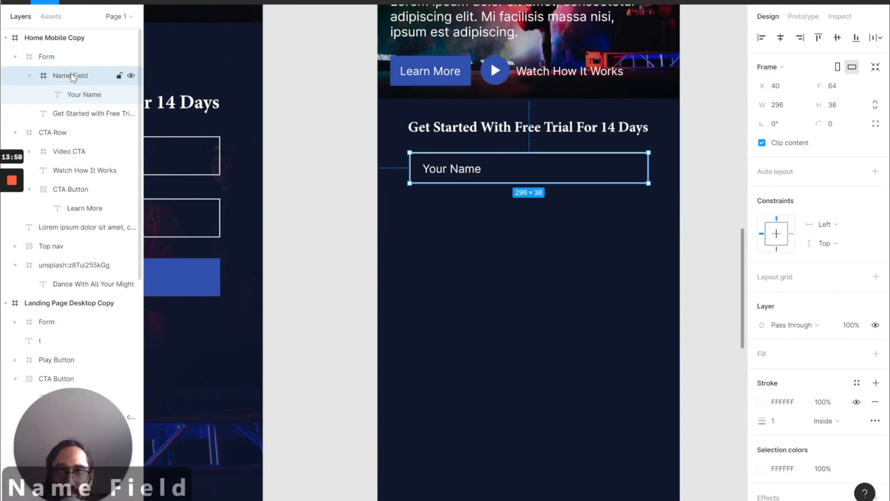
key(Return)
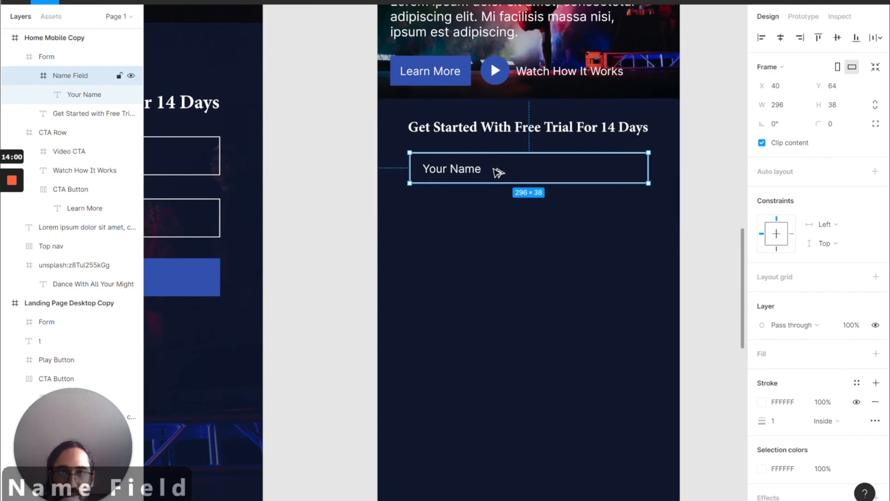
- Duplicate the name field directly below itself at Y 114 and change the copy's text to "Your Email"
drag(501, 173, 504, 215)
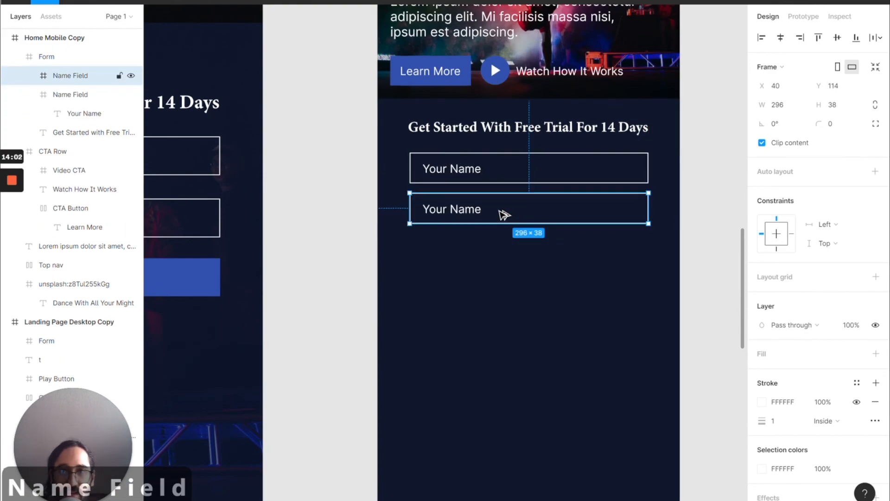
double_click(480, 209)
double_click(480, 209)
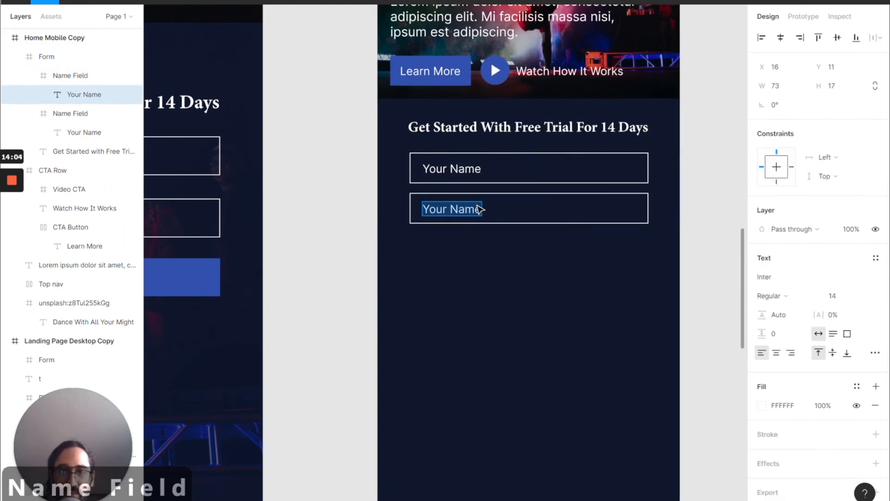
text(Em)
key(BackSpace)
key(BackSpace)
text(Your Email)
key(Escape)
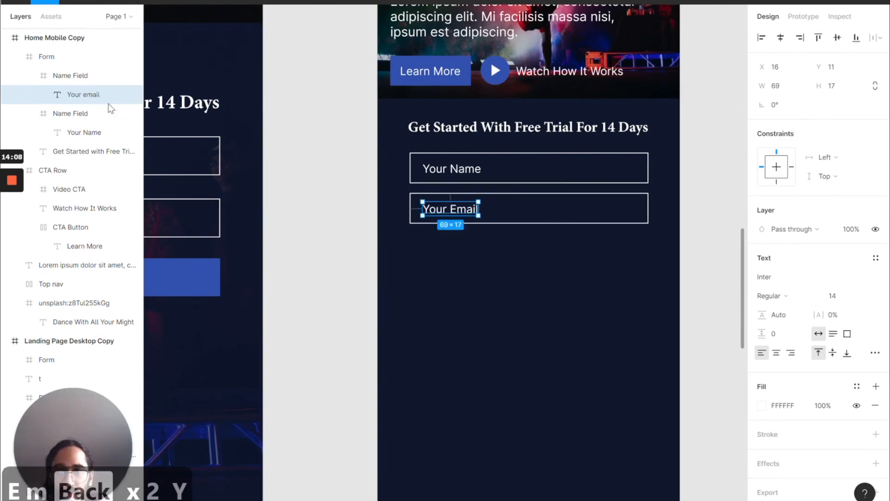
- Rename the duplicated field's frame as Email Field
click(44, 75)
double_click(71, 77)
text(Email Field)
key(Return)
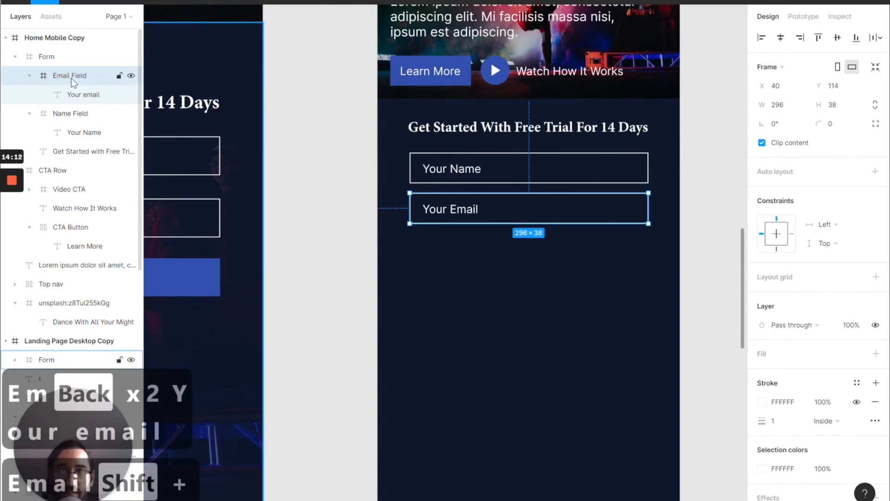
click(563, 294)
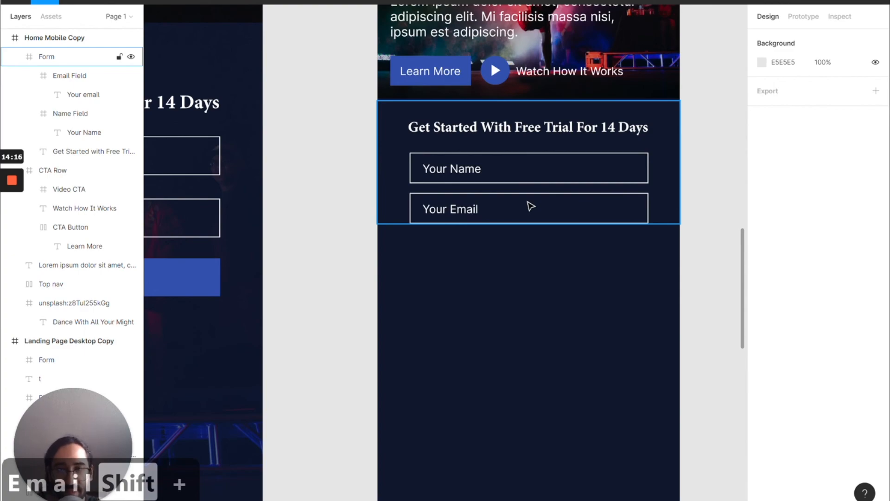
- Duplicate the email field below the form at X 40, Y 476 and apply horizontal auto layout to the copy
double_click(531, 206)
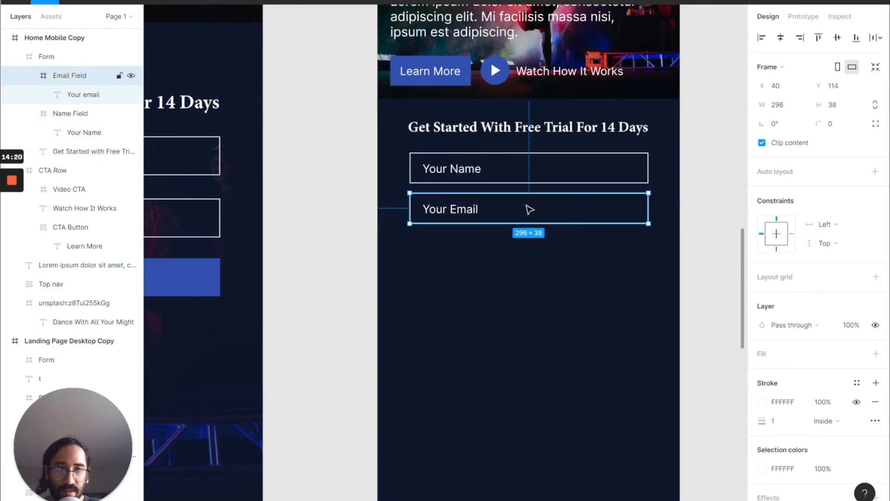
drag(531, 211, 530, 264)
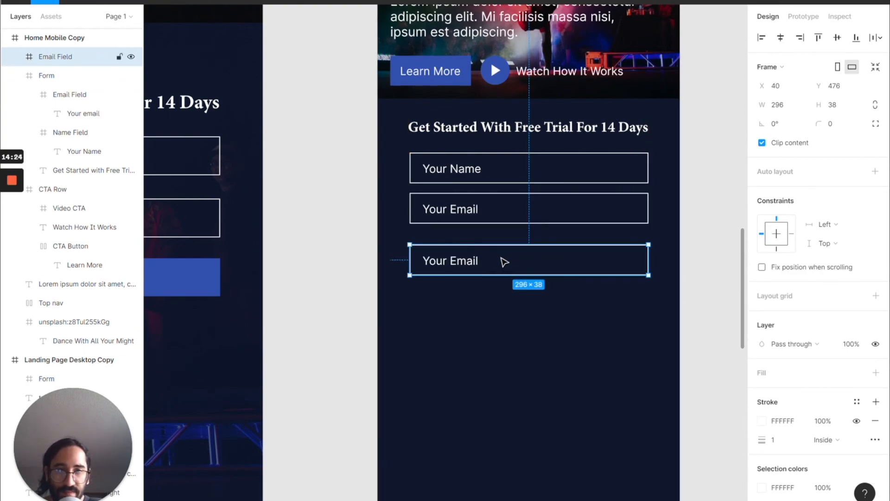
click(876, 171)
click(875, 191)
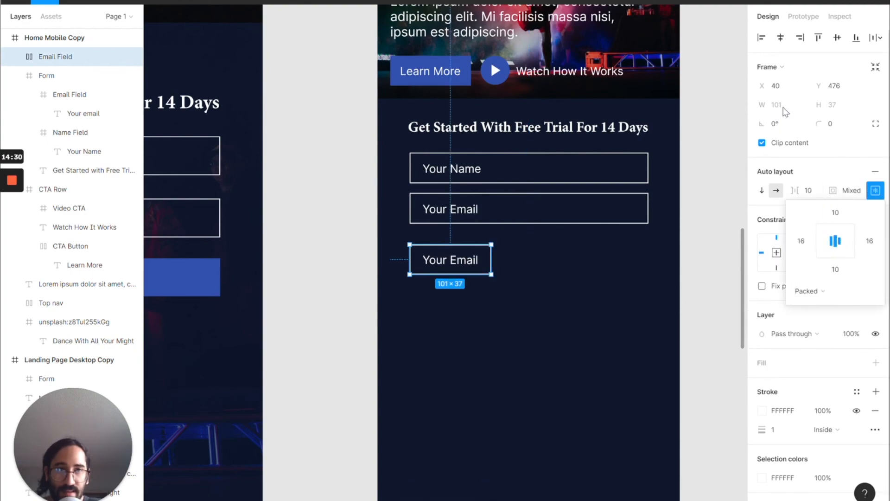
click(841, 166)
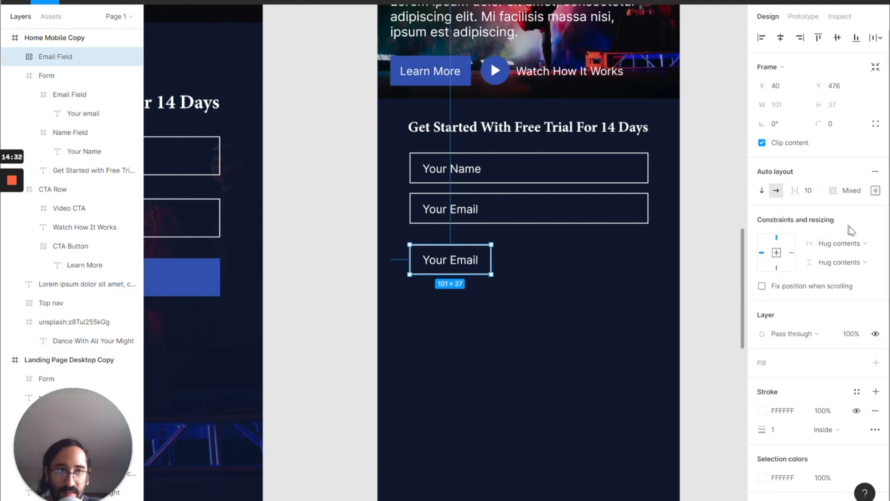
- Give the auto-layout copy a fixed width of 296 and a horizontal Center constraint
click(840, 243)
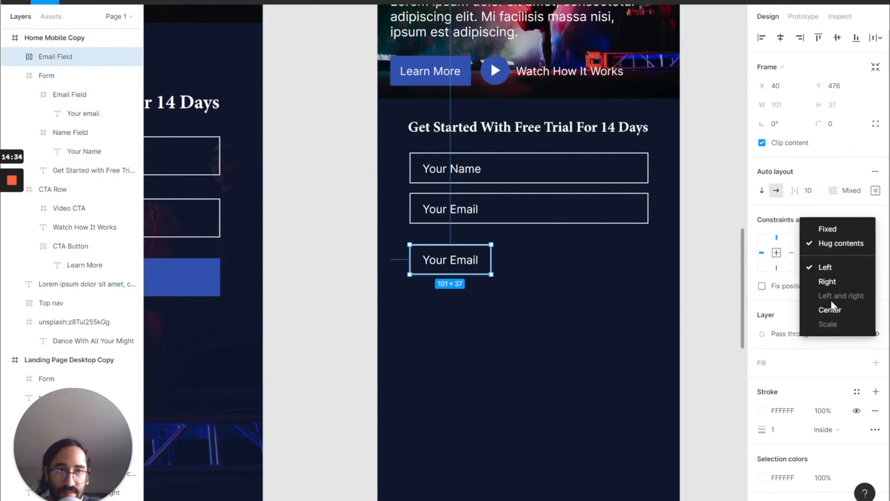
click(833, 242)
click(833, 244)
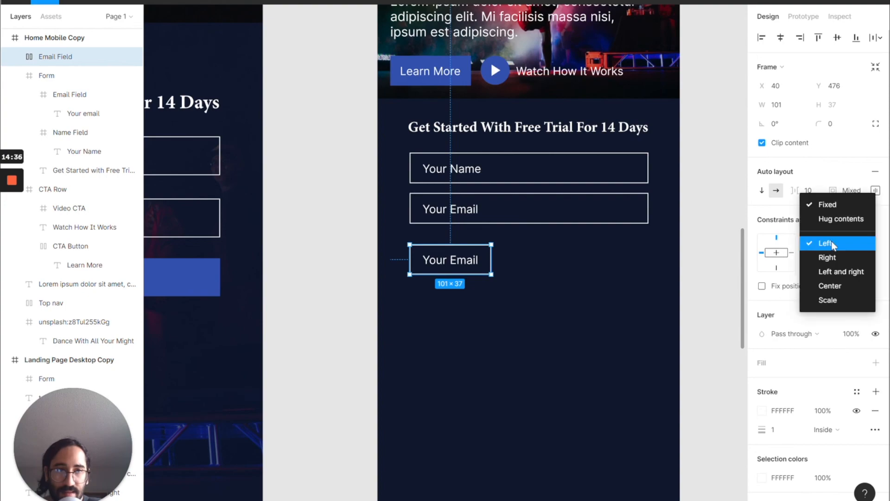
click(833, 285)
click(793, 110)
key(Return)
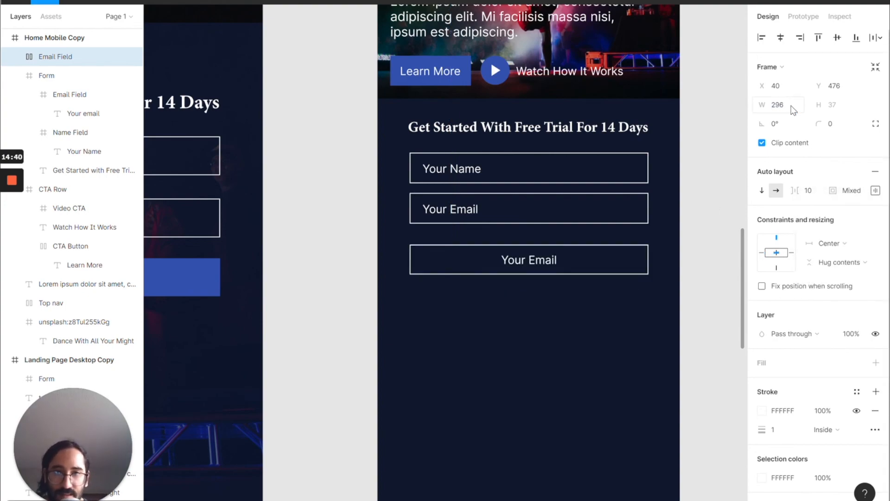
- Change the text in the centred auto-layout copy to "Sign Up"
double_click(518, 262)
key(Return)
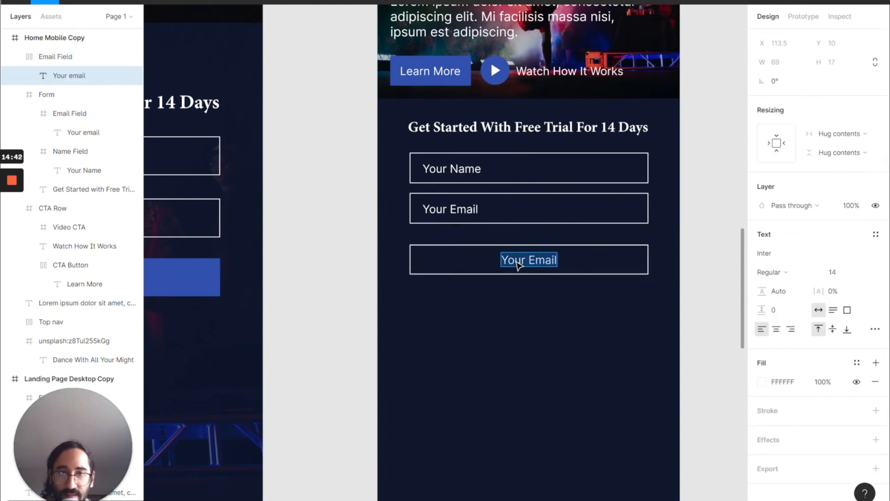
text(Sign Up)
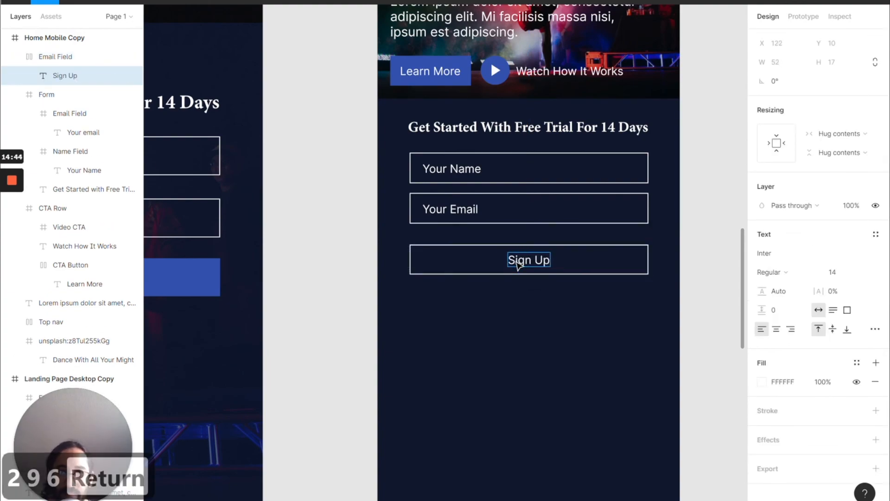
scroll(518, 266, down, 1)
key(Escape)
click(473, 289)
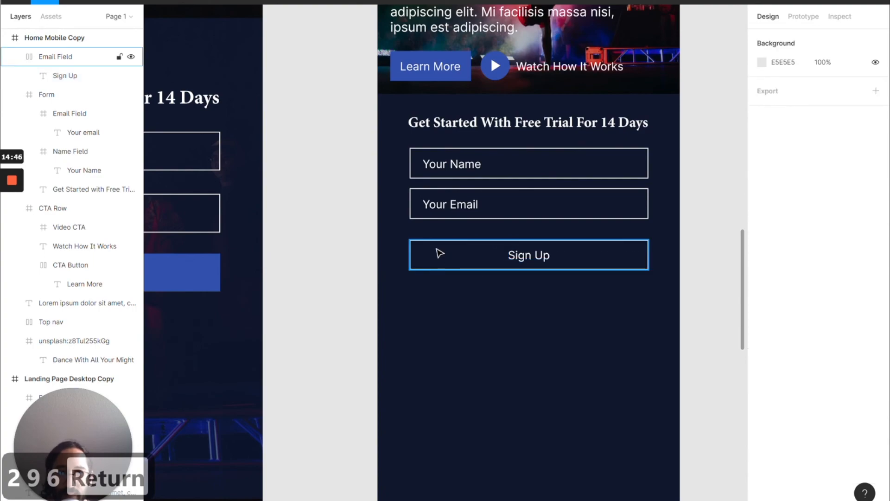
- Sample the desktop button's blue 3150AC for the sign-up frame and swap its stroke to a fill
click(436, 251)
key(i)
click(198, 267)
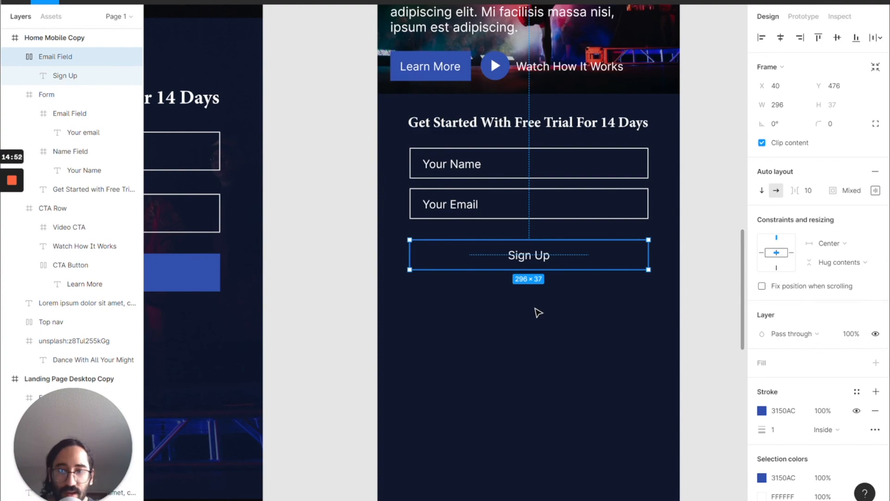
key(shift+x)
click(515, 315)
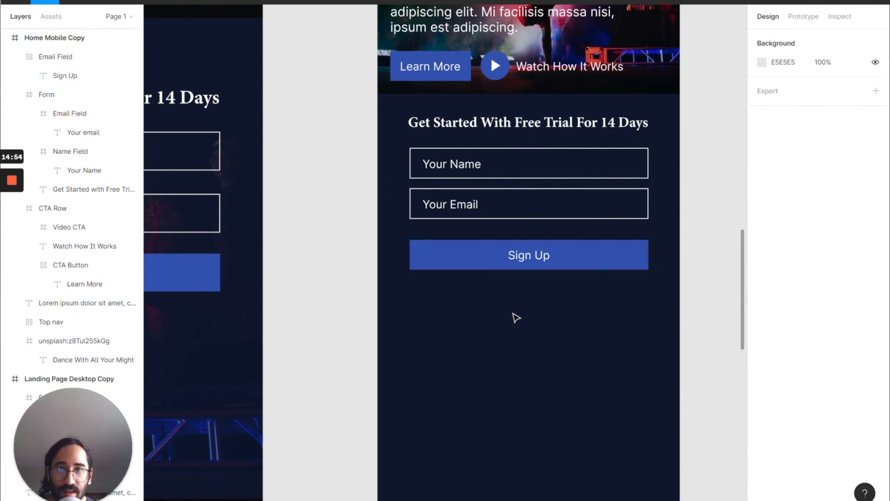
- Rename the blue button frame below the mobile form as Sign Up Button
scroll(516, 318, up, 2)
click(500, 187)
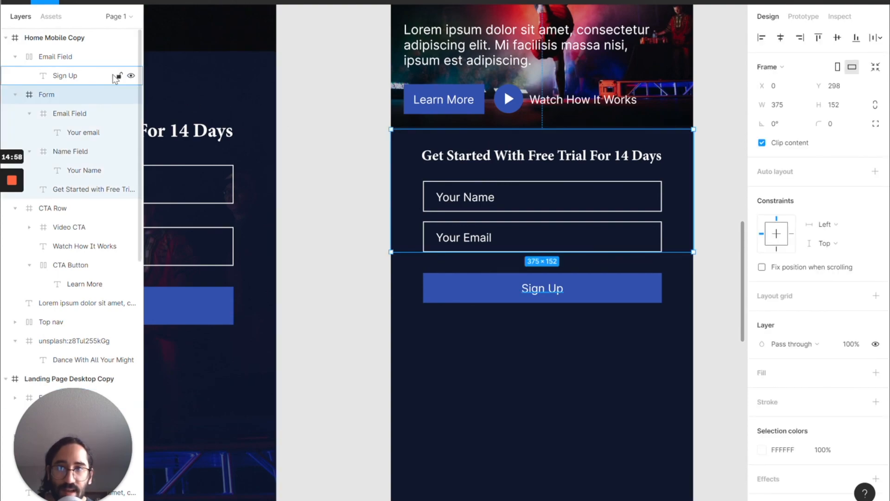
click(61, 57)
double_click(64, 58)
text(S)
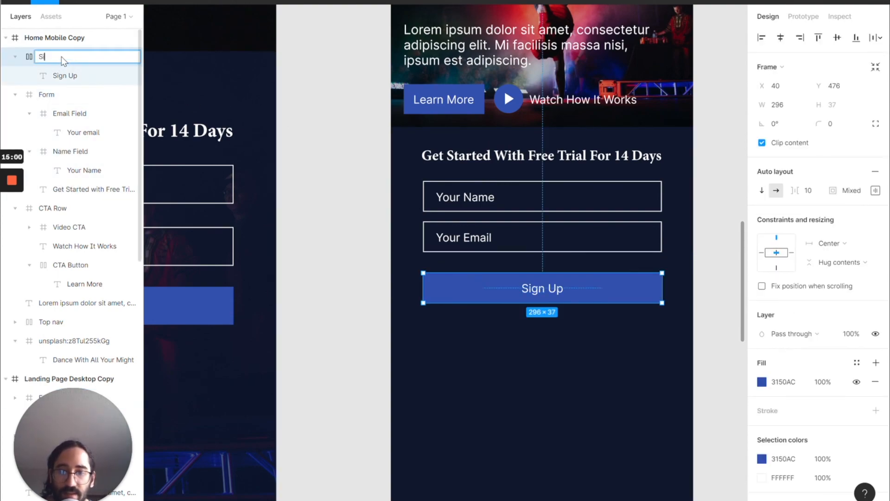
text(ign Up Button)
key(Return)
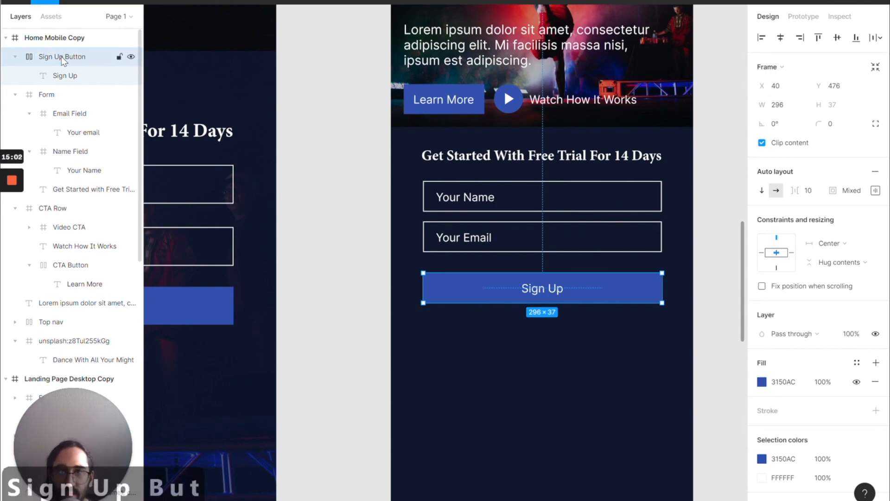
- Move the Sign Up Button layer into the Form frame and extend the form's height to 240 to enclose it
drag(63, 59, 88, 116)
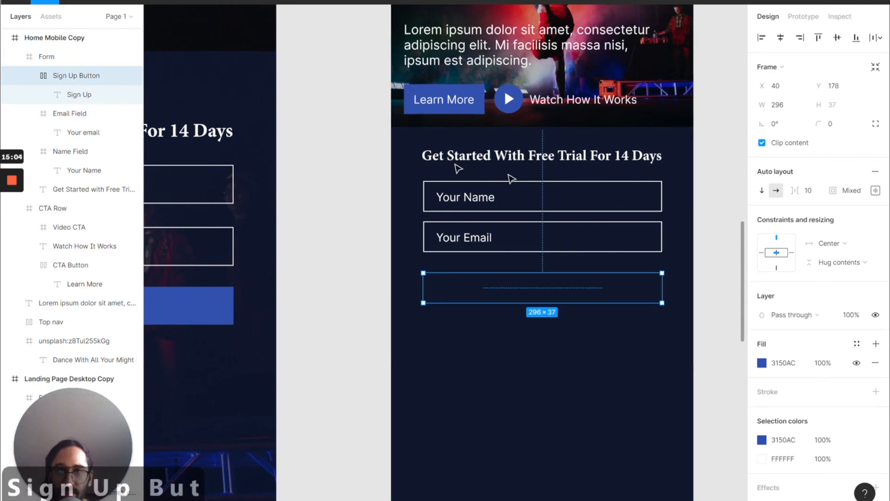
click(561, 172)
drag(543, 252, 555, 323)
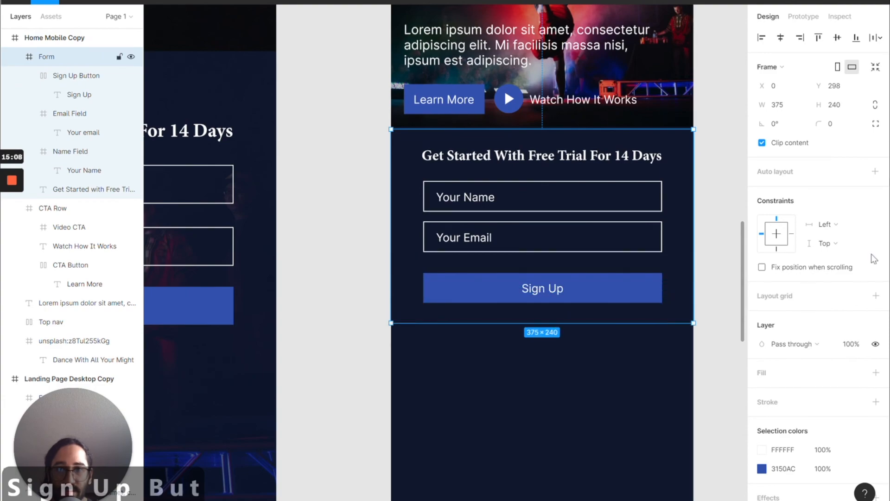
- Apply vertical auto layout to the Form frame and centre its contents
click(875, 171)
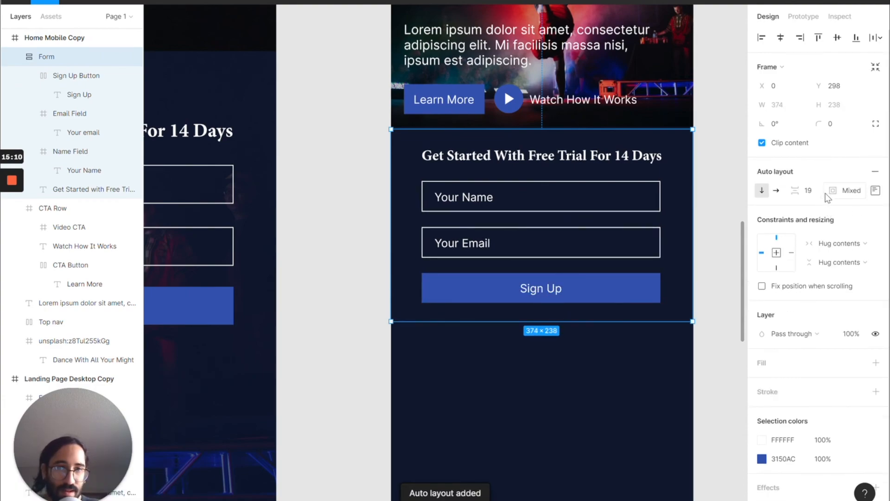
click(813, 192)
click(876, 190)
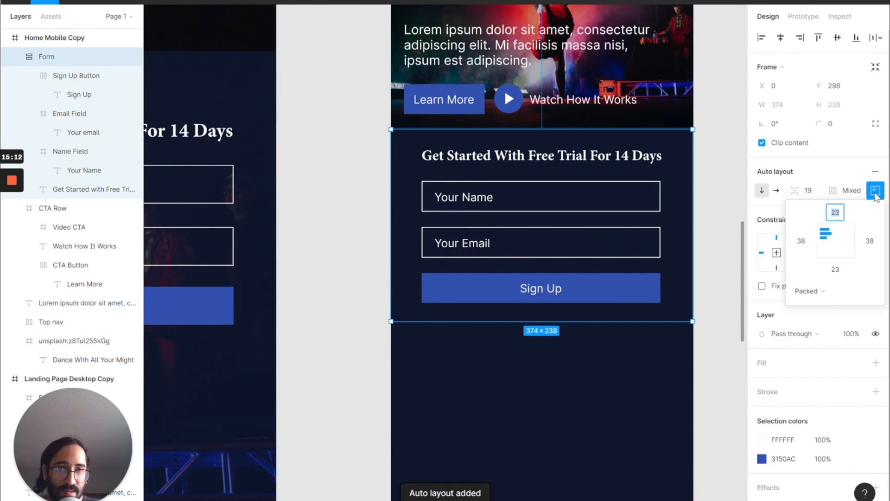
click(835, 242)
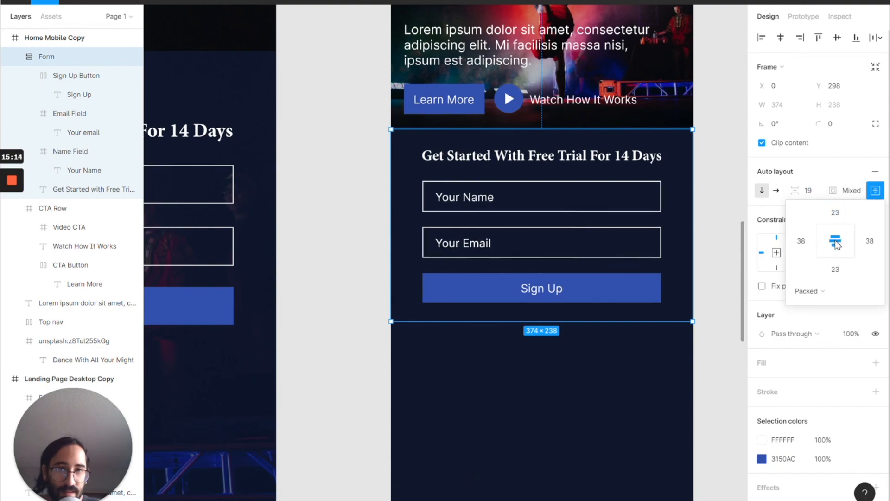
- Set the form's left and right auto layout padding to 36
click(801, 241)
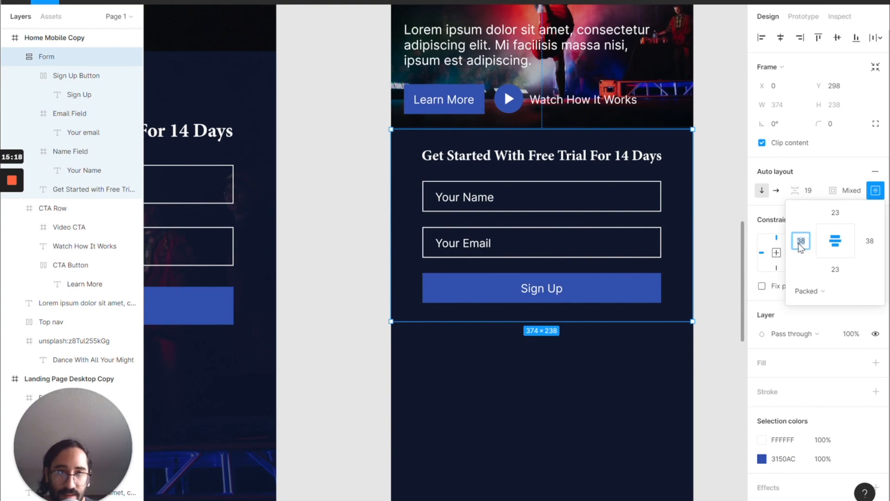
text(36)
key(Return)
click(869, 242)
text(36)
key(Return)
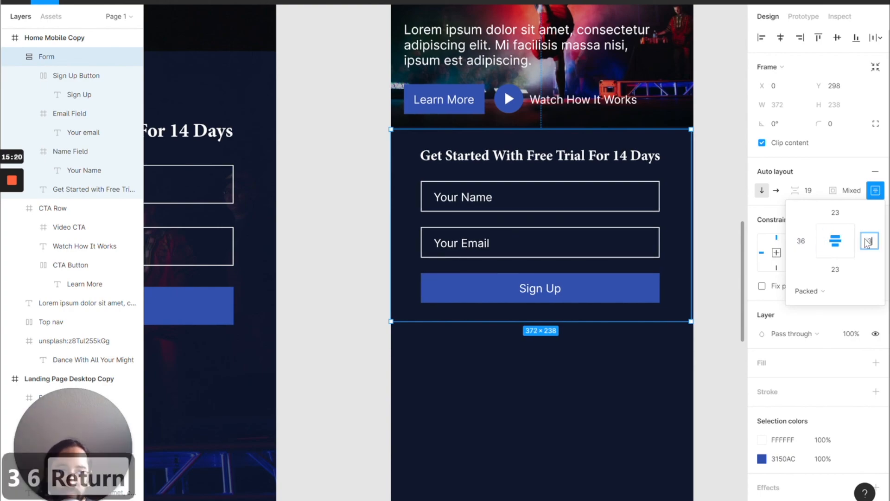
- Set the Form frame's top and bottom auto layout padding to 36
click(835, 213)
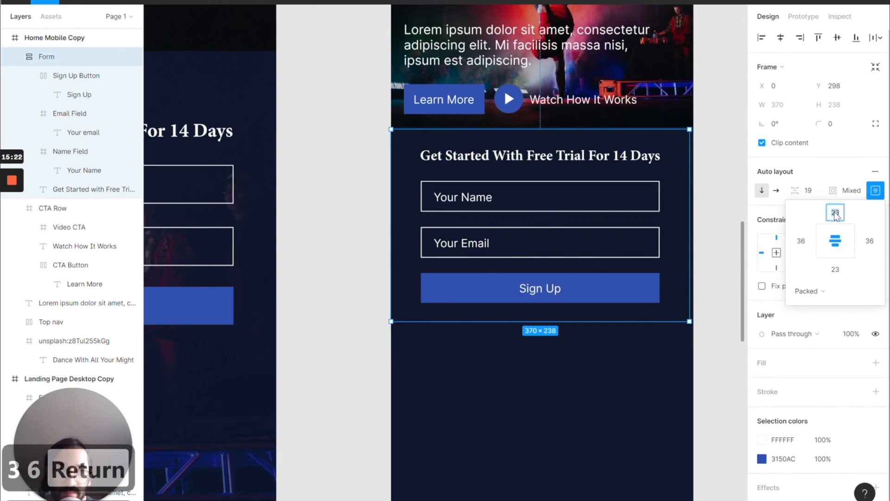
text(36)
key(Return)
click(836, 270)
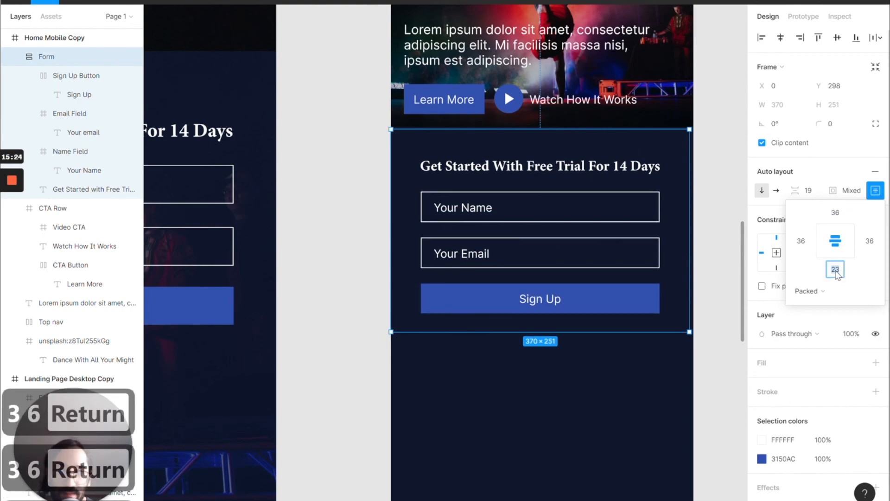
text(36)
key(Return)
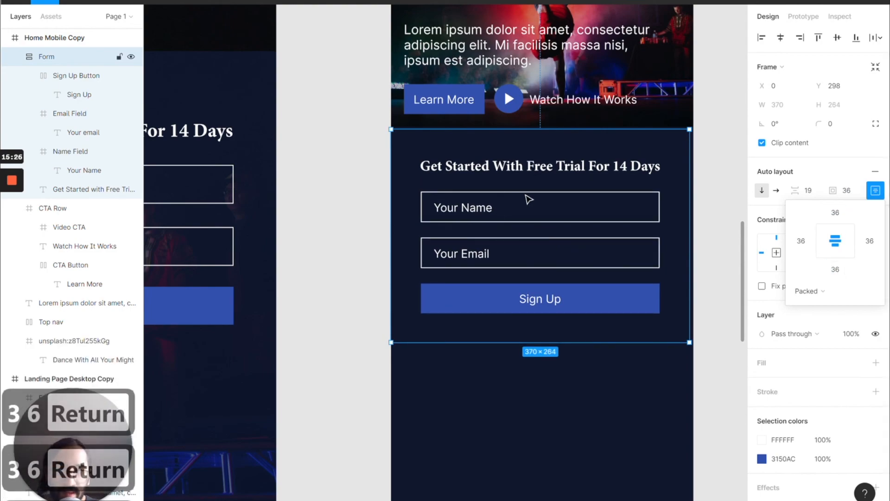
click(764, 209)
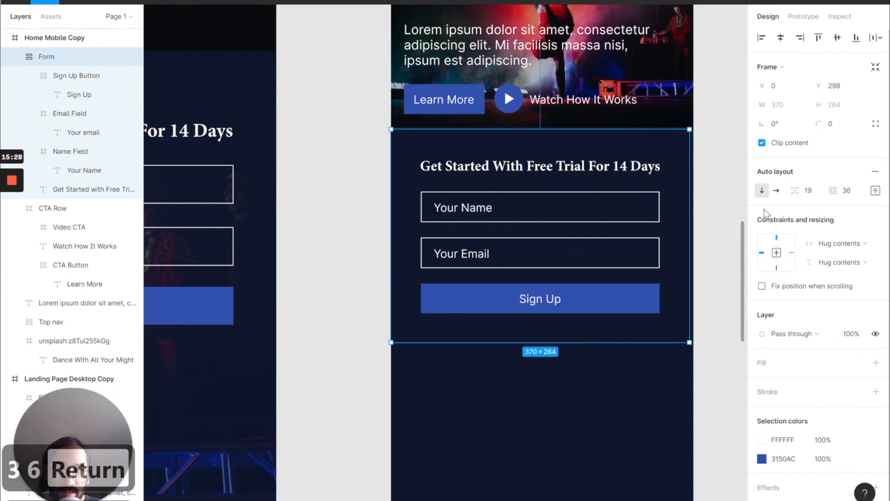
- Try a spacing of 24 between the Form frame's items
click(824, 193)
text(24)
key(Return)
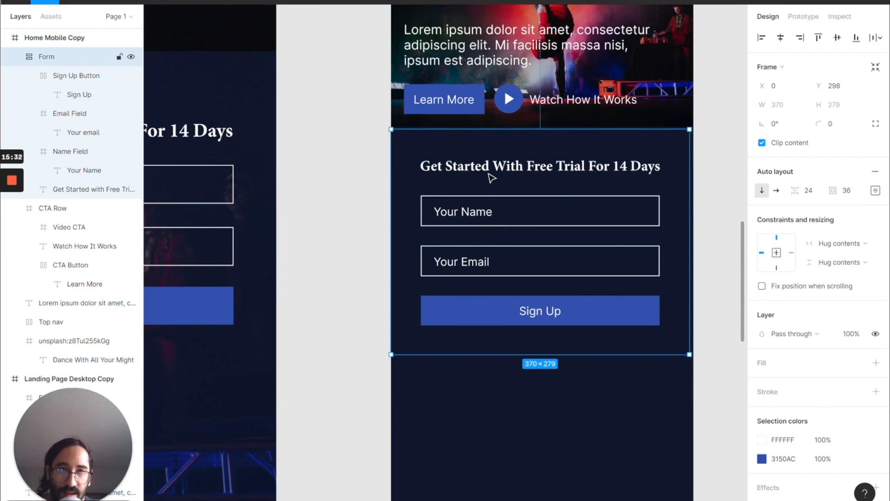
click(490, 176)
click(730, 206)
click(549, 175)
click(549, 174)
click(650, 242)
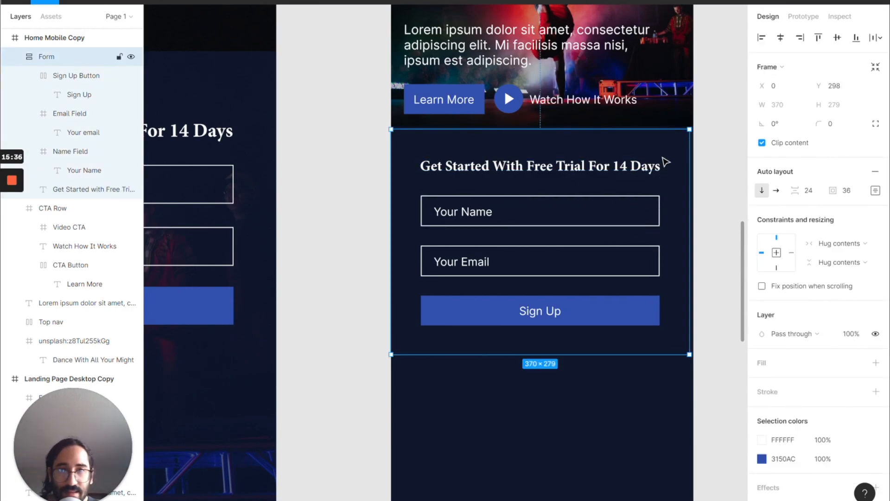
- Set the spacing between the Form frame's items to 16
click(811, 192)
text(16)
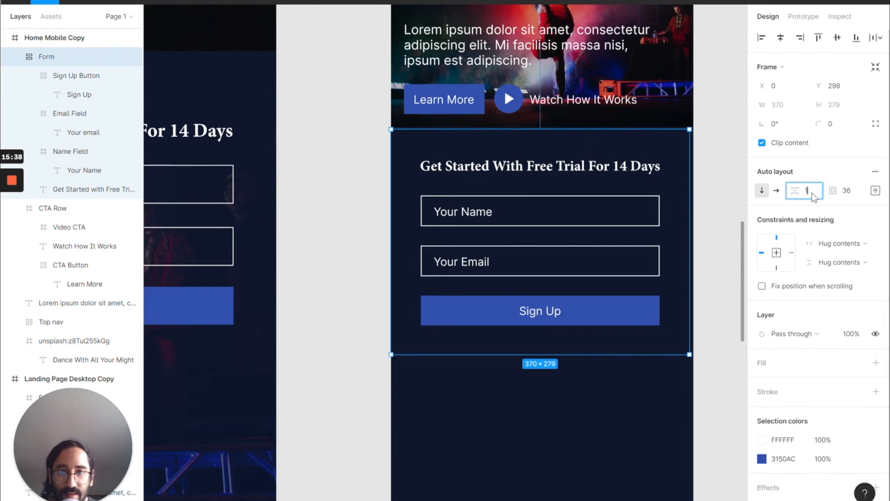
key(Return)
click(719, 243)
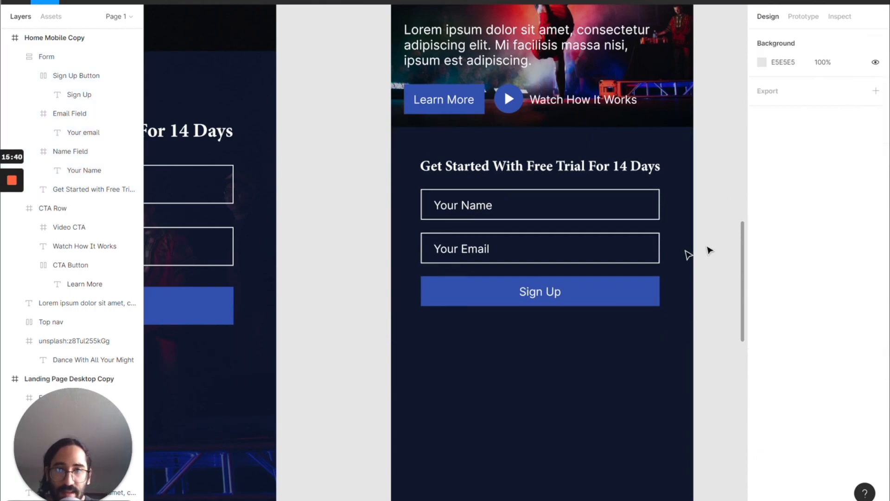
- Widen the Form frame so it spans the full width of the mobile page
click(654, 251)
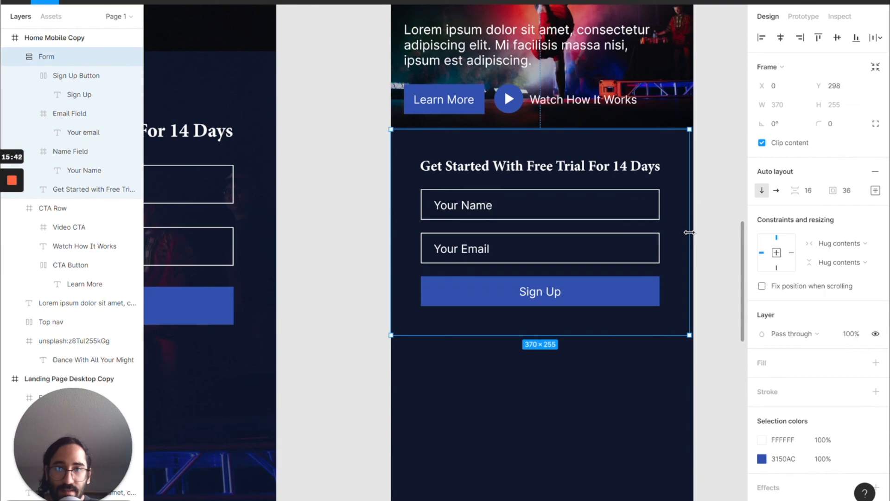
drag(690, 232, 694, 233)
click(713, 229)
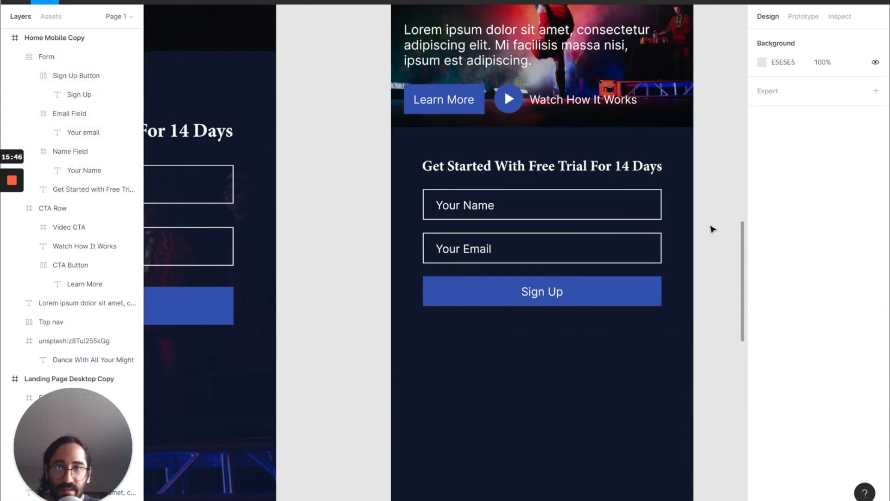
- Inspect the form's email field, Sign Up button and name field, and compare the mobile page with the desktop version
click(629, 235)
click(629, 234)
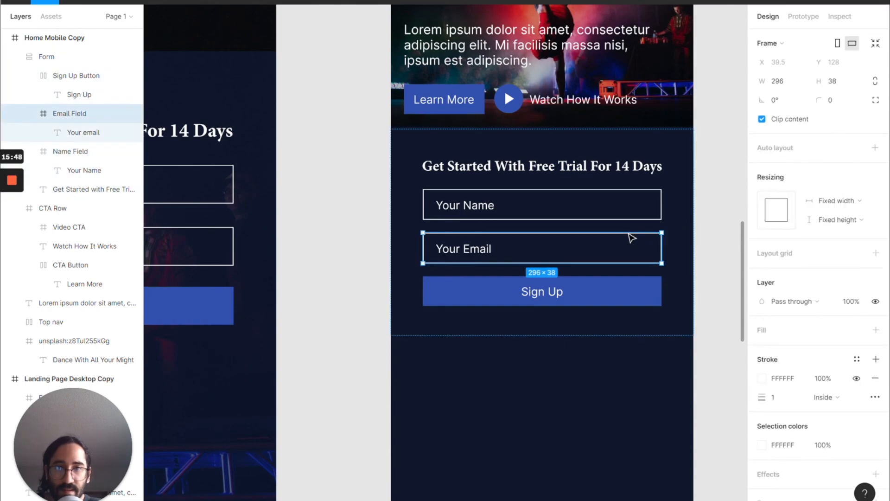
click(614, 297)
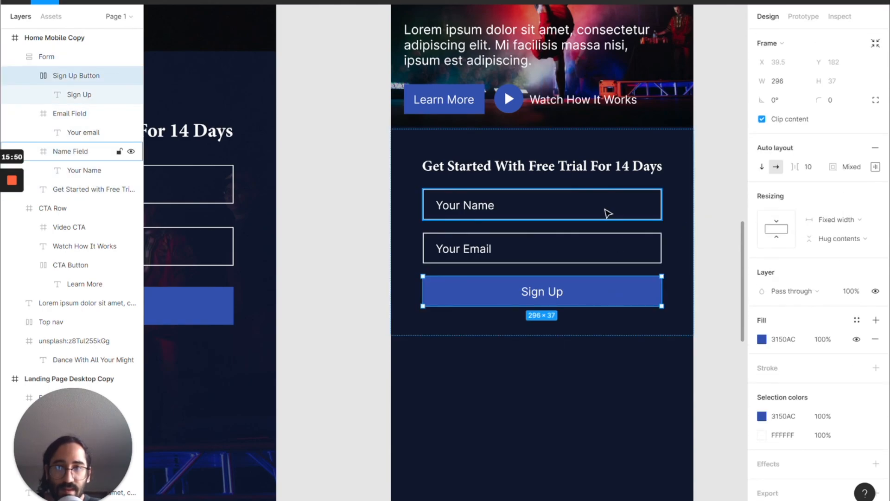
click(607, 213)
scroll(606, 212, up, 3)
scroll(607, 212, down, 3)
scroll(608, 209, down, 4)
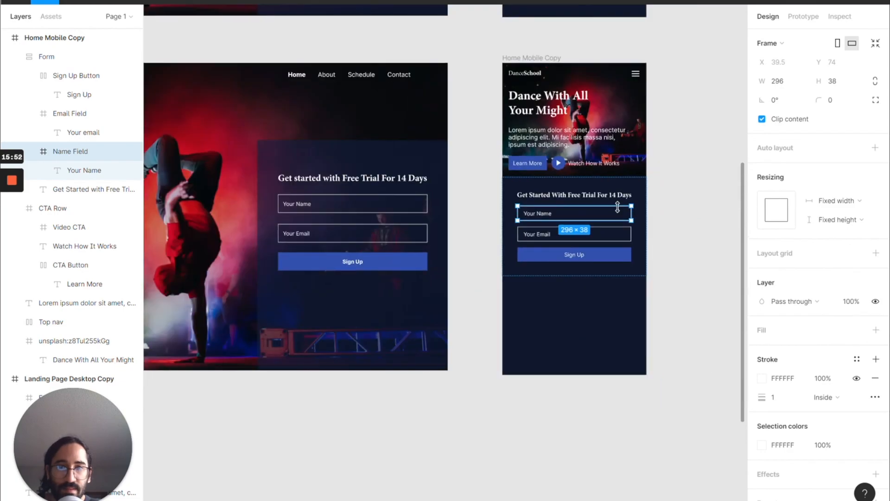
click(641, 215)
click(662, 213)
scroll(663, 214, up, 3)
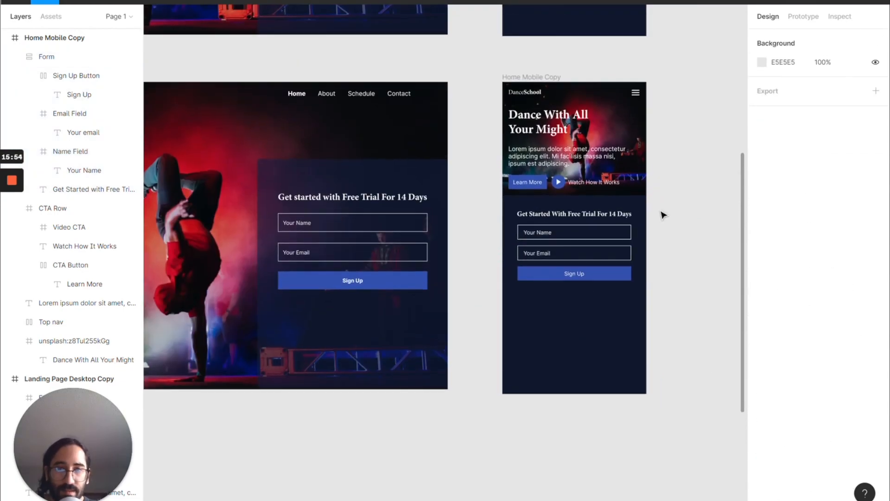
scroll(663, 214, up, 1)
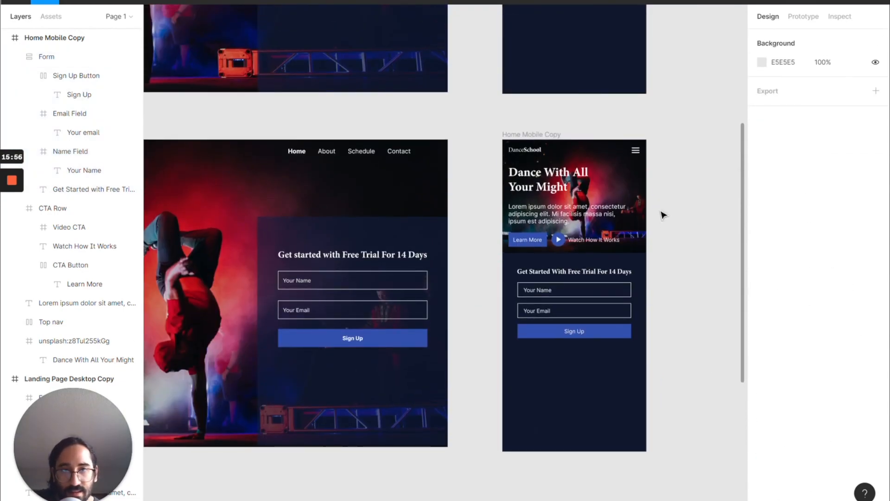
right_click(663, 215)
click(657, 184)
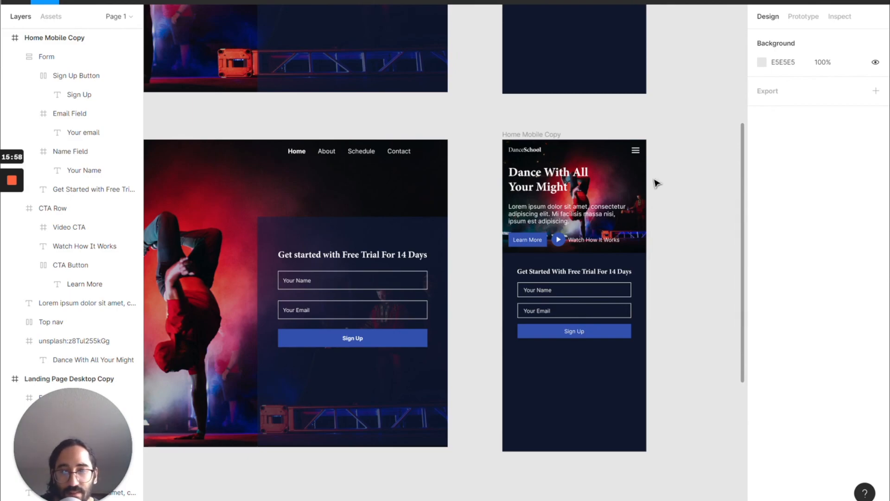
- Show the layout grids and examine how the mobile page's hero content and form line up with them
key(ctrl+shift+4)
scroll(598, 254, up, 5)
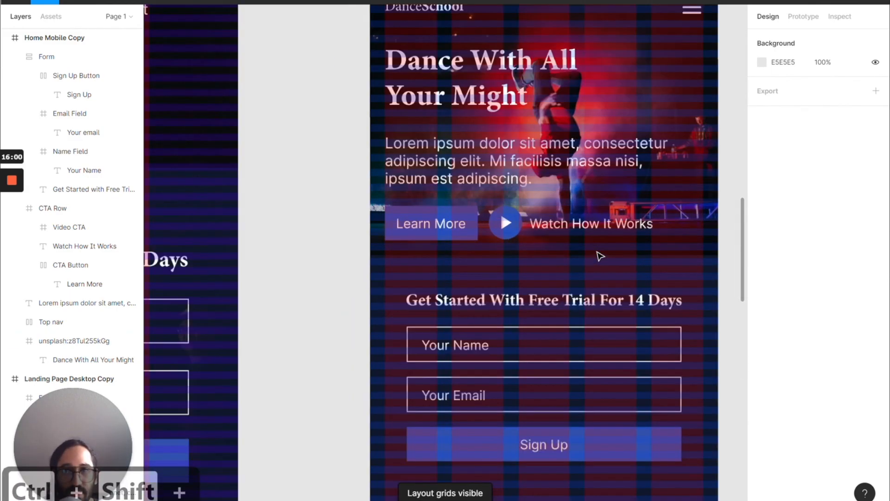
scroll(600, 255, up, 1)
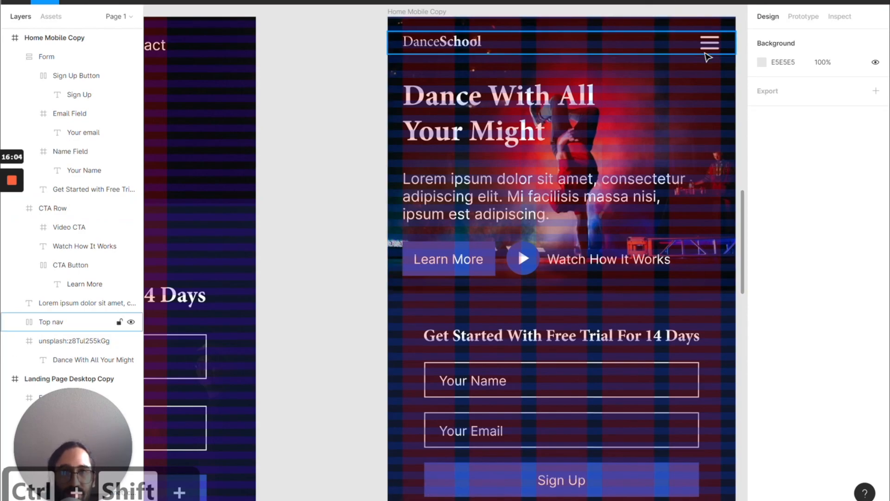
scroll(685, 147, down, 1)
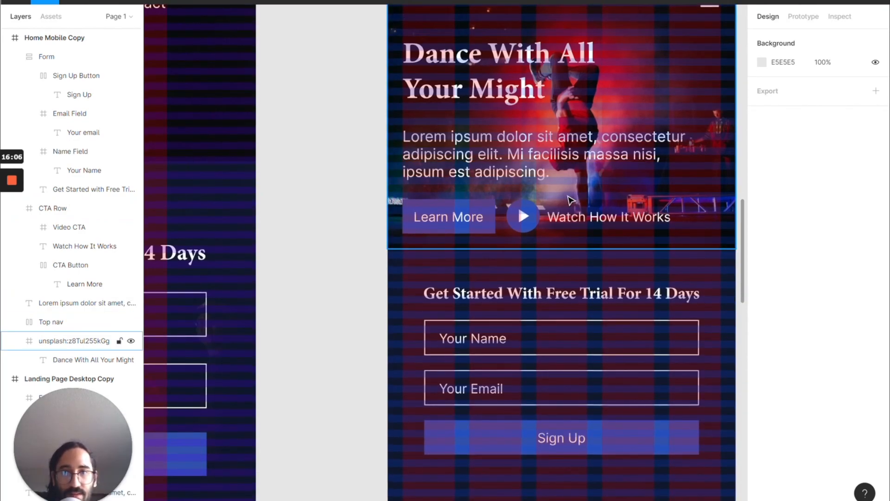
scroll(522, 215, up, 5)
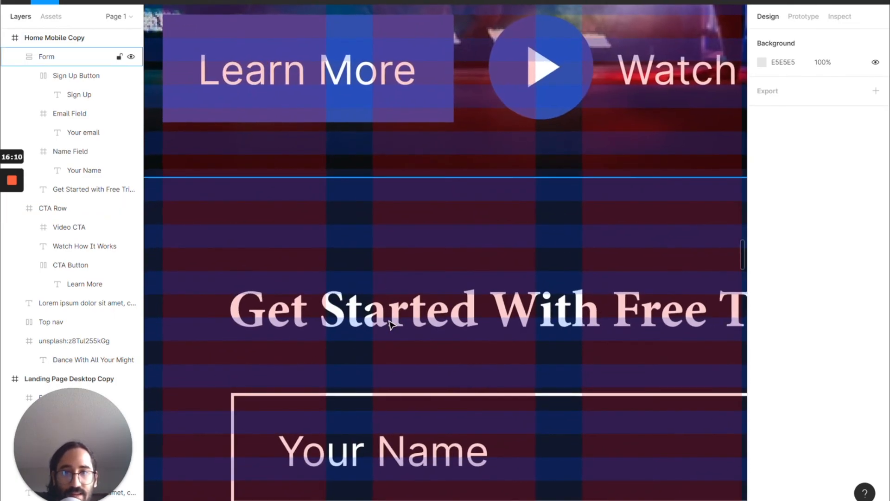
scroll(392, 374, down, 4)
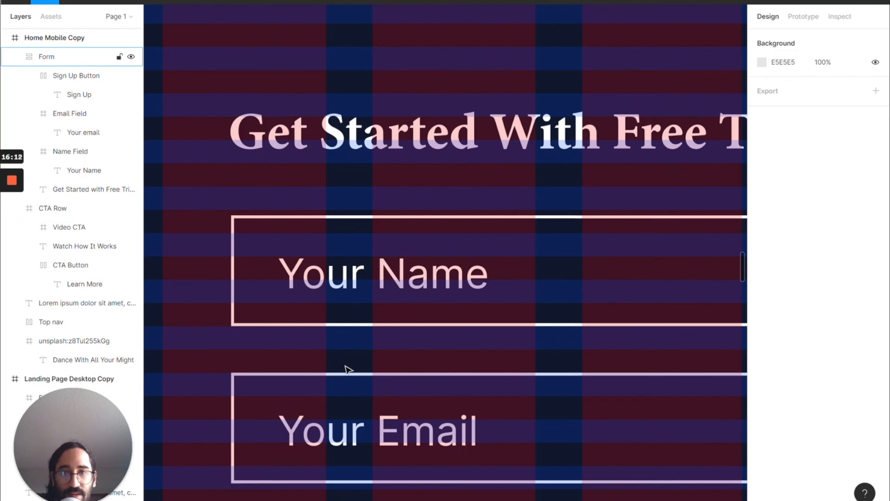
scroll(355, 366, down, 1)
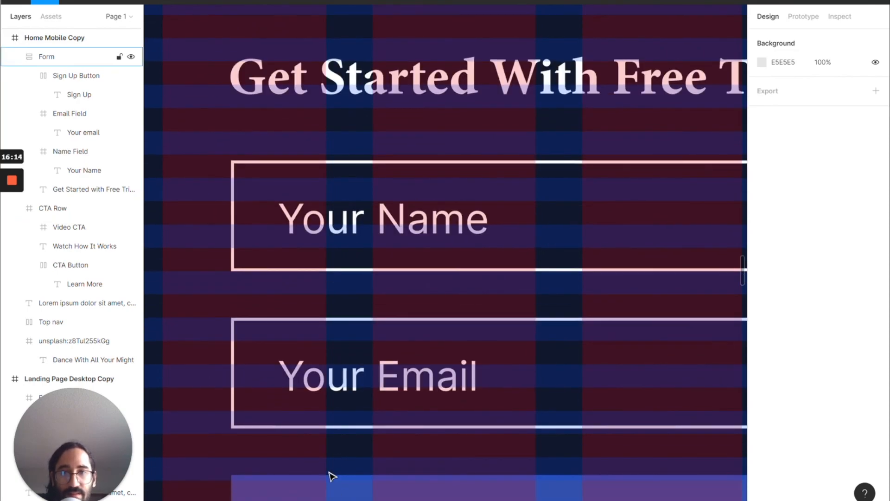
scroll(337, 459, down, 3)
scroll(336, 459, down, 8)
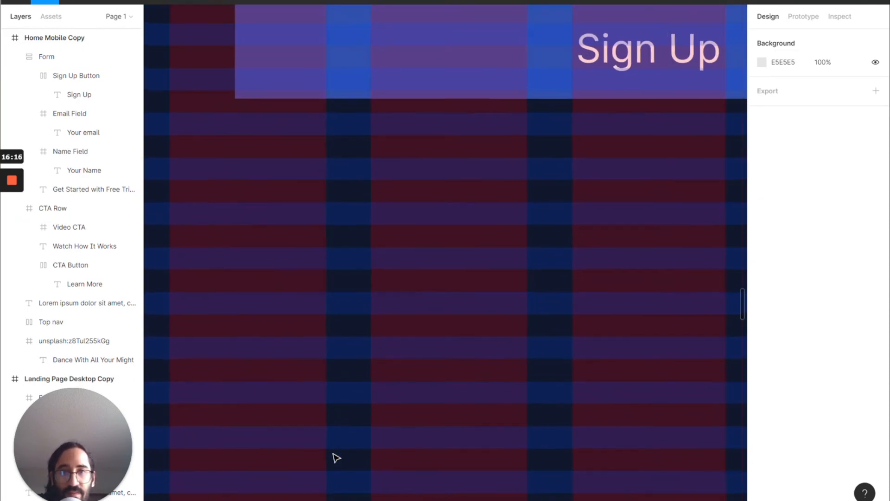
ctrl+scroll(336, 458, down, 5)
scroll(337, 459, down, 1)
ctrl+scroll(337, 459, down, 5)
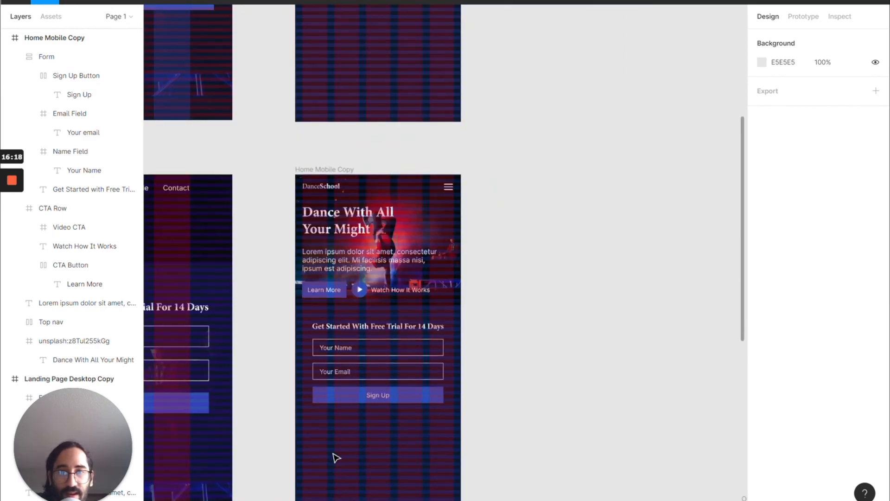